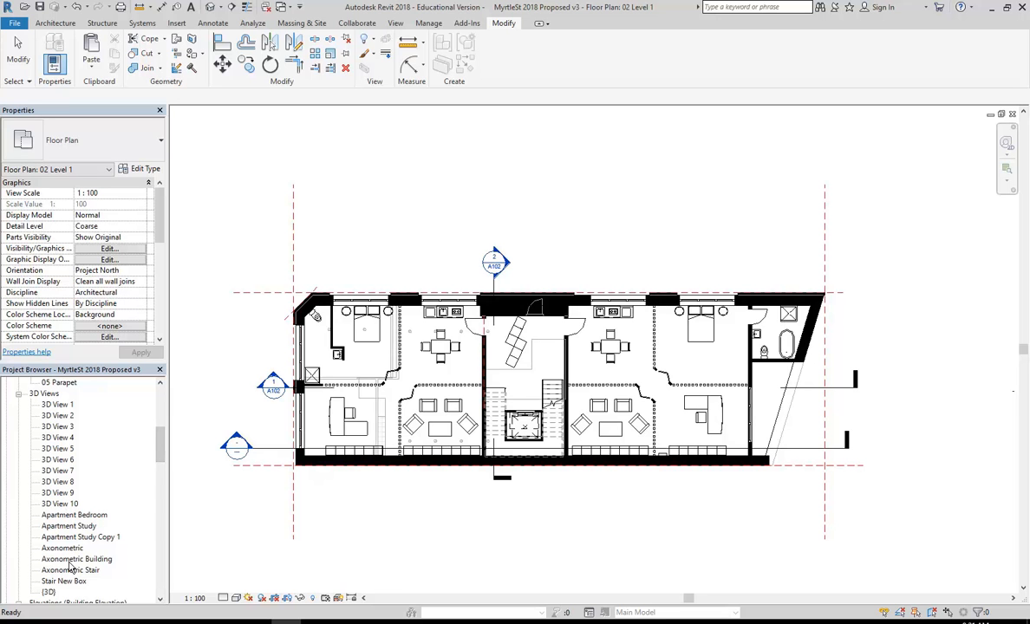
# Open the Axonometric Stair 3D view from 3D View 10, after looking at Apartment Study and Stair New Box.
pyautogui.doubleClick(59, 504)
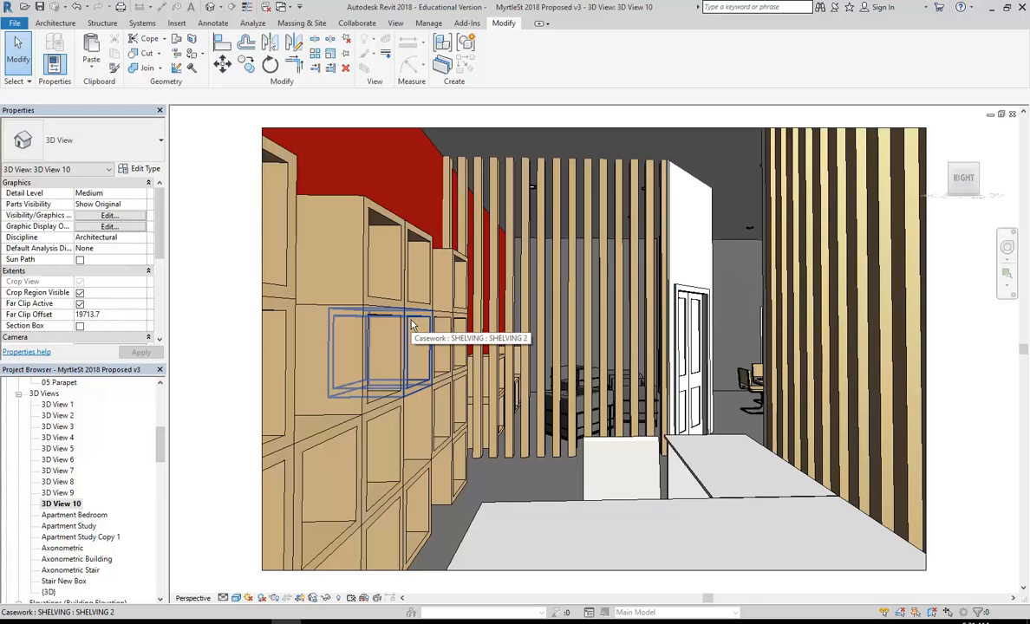
pyautogui.scroll(-3, 147, 412)
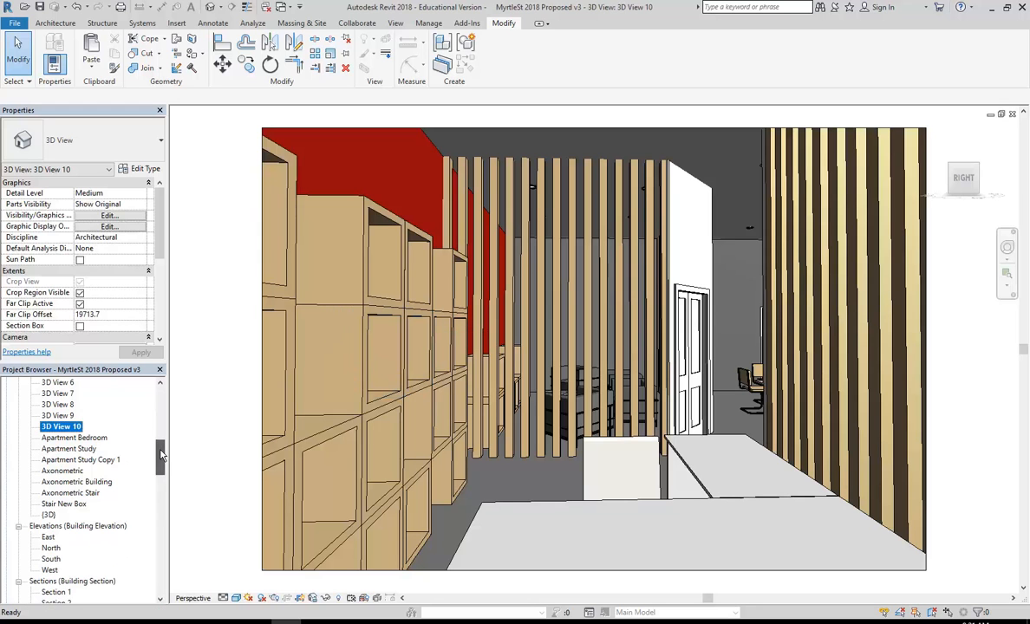
pyautogui.doubleClick(70, 449)
pyautogui.doubleClick(66, 504)
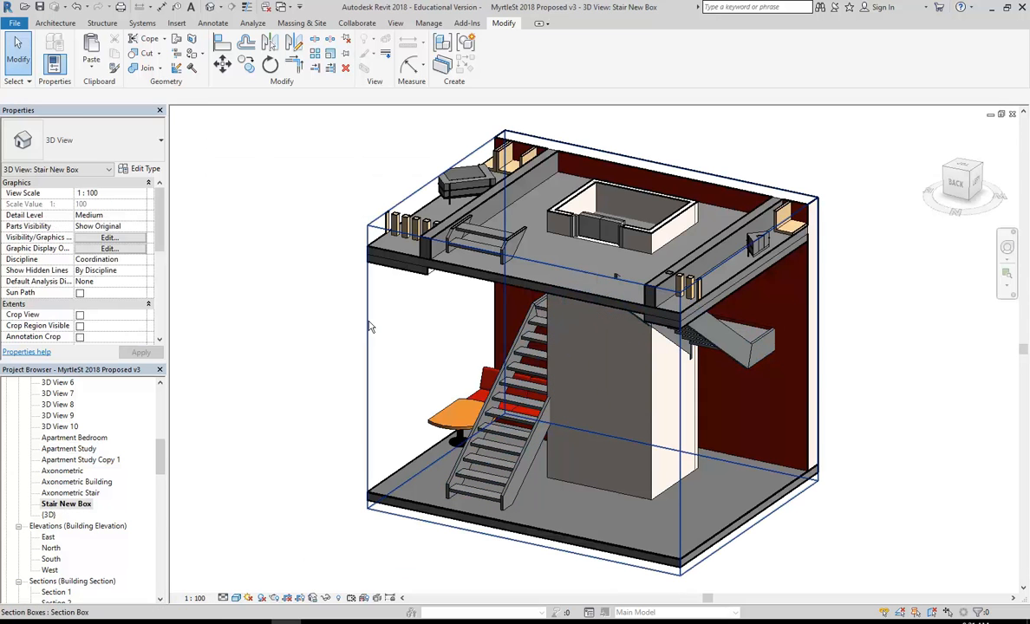
pyautogui.doubleClick(69, 493)
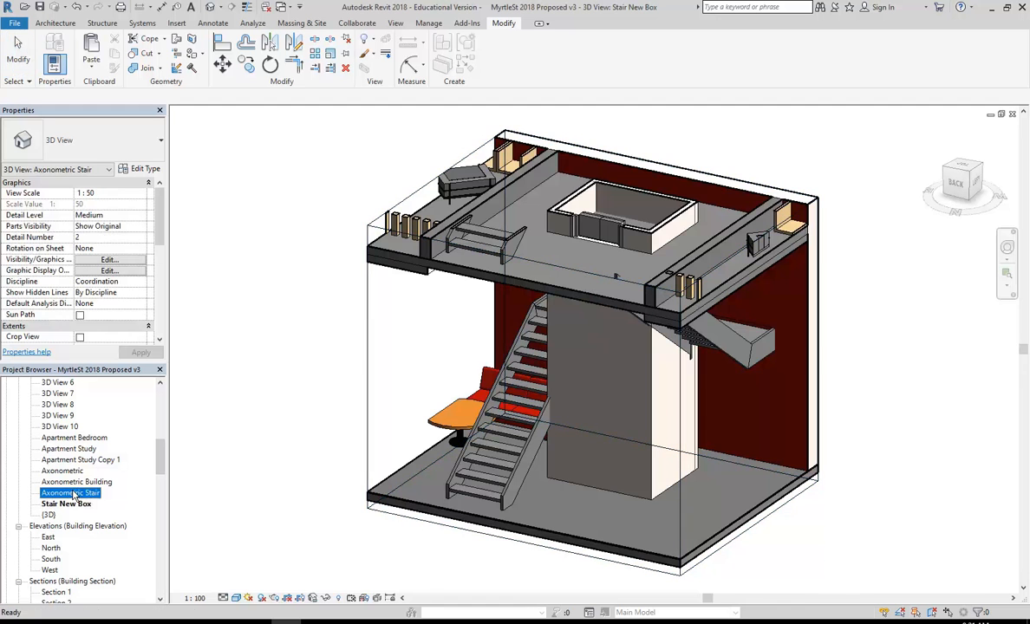
# Orbit and zoom the exploded building model to a front-right view.
pyautogui.moveTo(569, 403)
pyautogui.keyDown('shift'); pyautogui.mouseDown(button='middle')
pyautogui.moveTo(478, 415)
pyautogui.moveTo(610, 408)
pyautogui.moveTo(536, 418)
pyautogui.mouseUp(button='middle'); pyautogui.keyUp('shift')
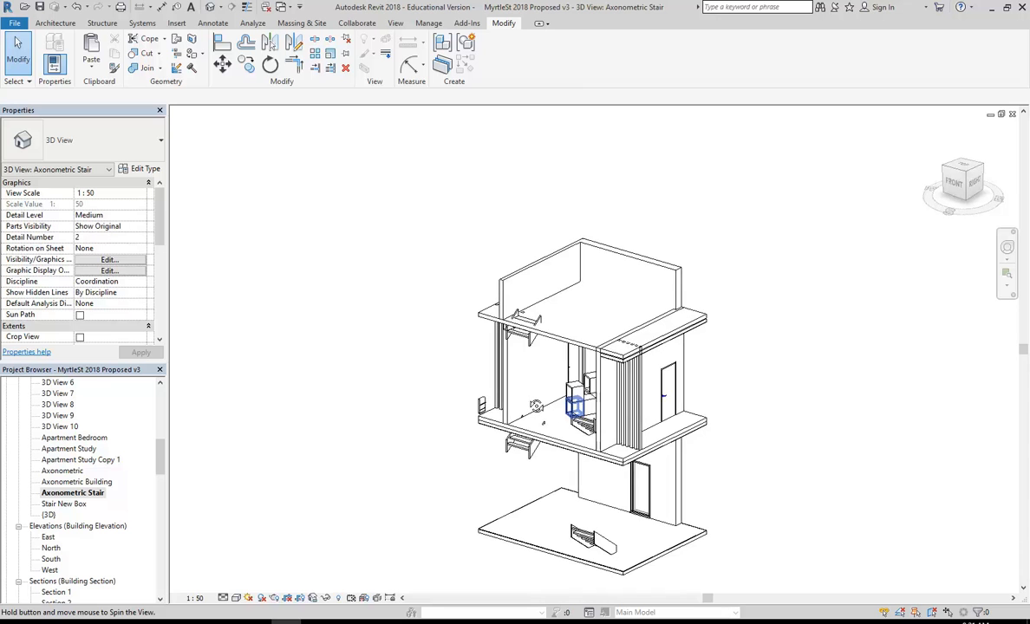
pyautogui.moveTo(530, 482); pyautogui.dragTo(498, 412, button='middle')
pyautogui.scroll(3, 501, 416)
pyautogui.scroll(-2, 551, 404)
pyautogui.keyDown('shift'); pyautogui.moveTo(562, 409); pyautogui.dragTo(598, 417, button='middle'); pyautogui.keyUp('shift')
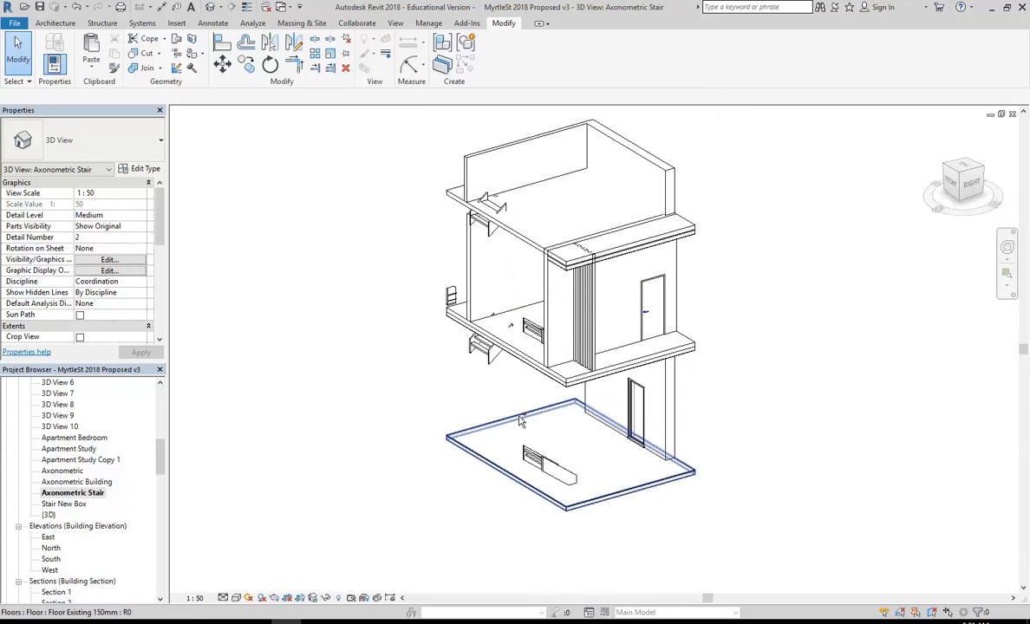
# With hidden elements revealed, resize the section box by pulling its left and right faces.
pyautogui.click(338, 599)
pyautogui.click(482, 341)
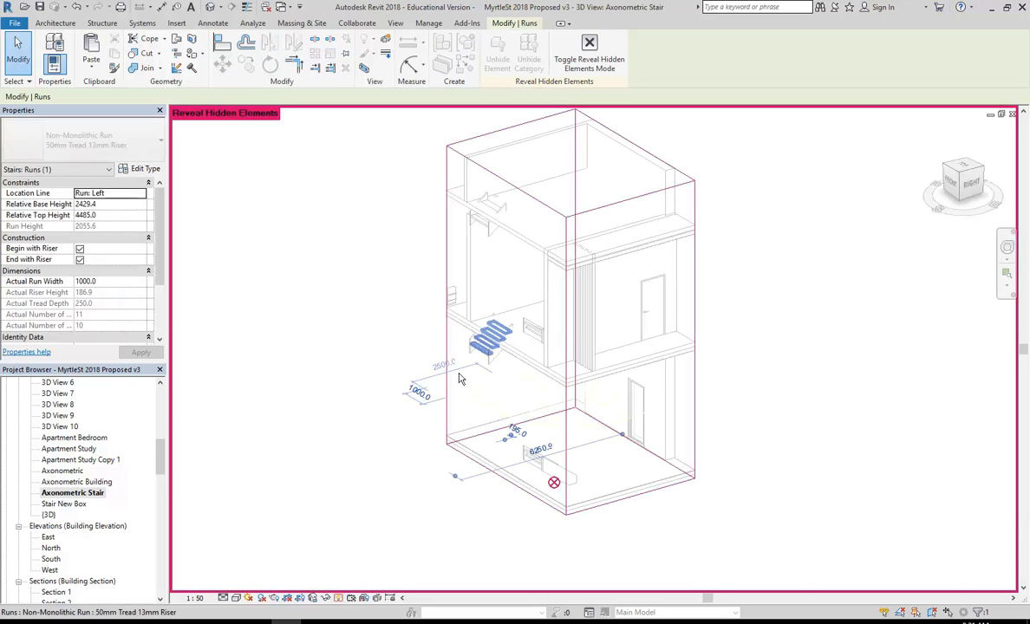
pyautogui.click(390, 327)
pyautogui.click(448, 343)
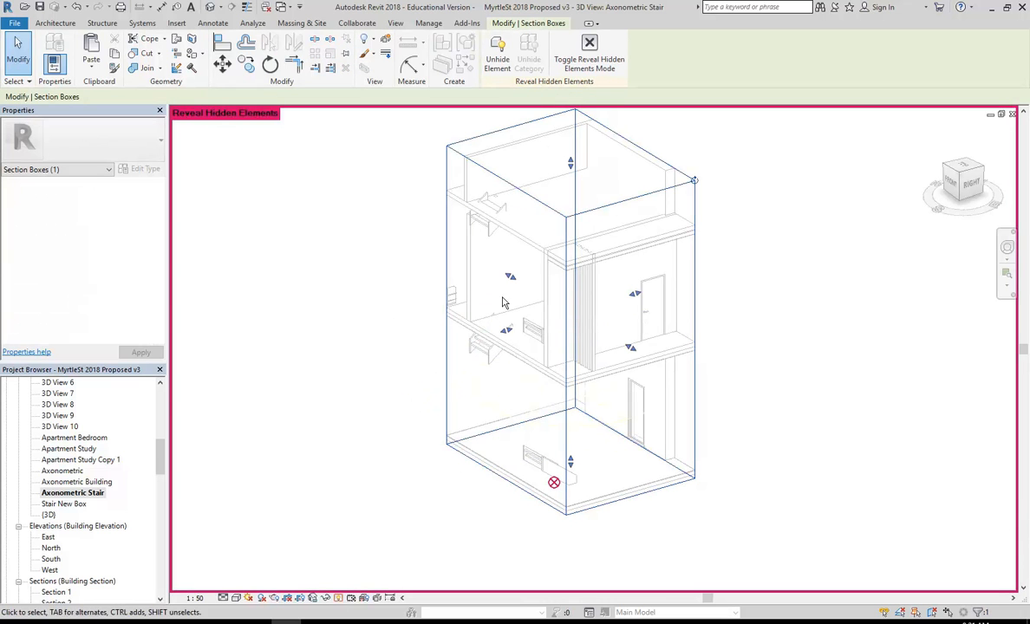
pyautogui.moveTo(507, 334); pyautogui.dragTo(409, 361)
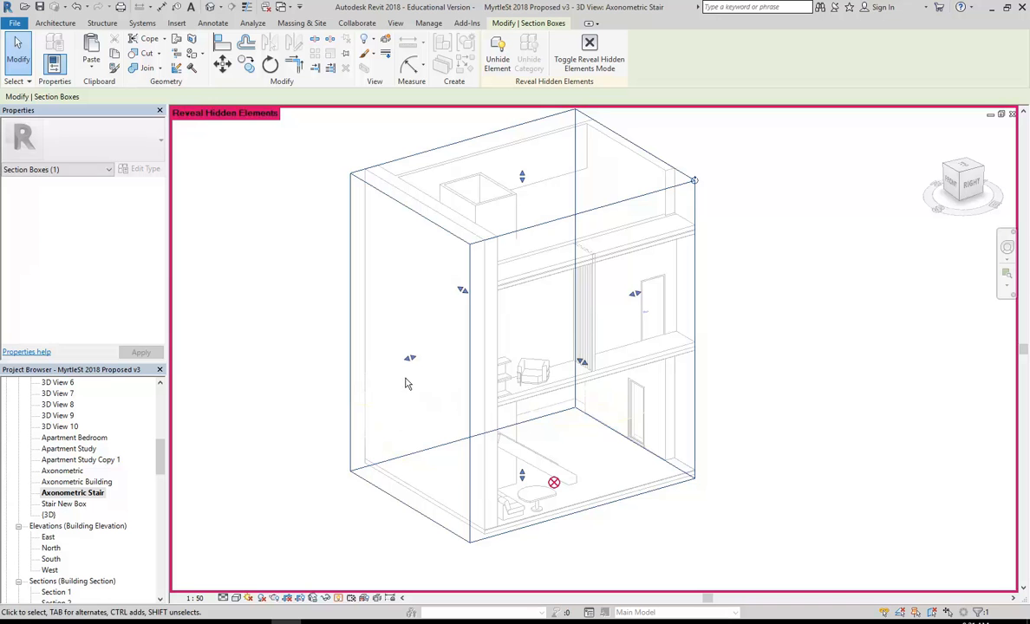
pyautogui.keyDown('shift'); pyautogui.moveTo(408, 363); pyautogui.dragTo(429, 387, button='middle'); pyautogui.keyUp('shift')
pyautogui.moveTo(608, 361); pyautogui.dragTo(530, 347)
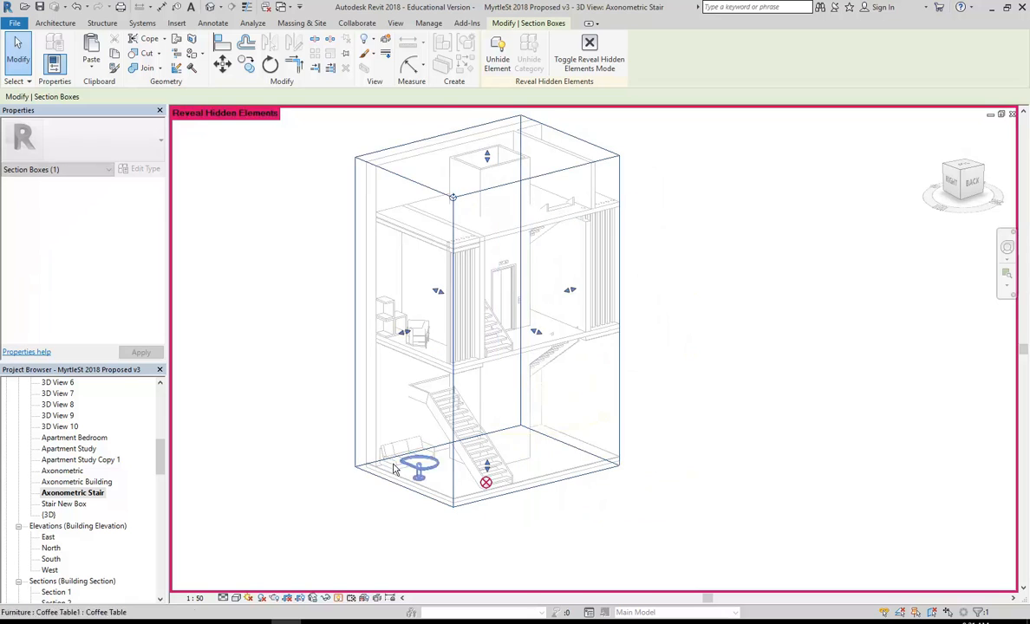
# Turn off Reveal Hidden Elements and orbit around the cut-away stair and lift core.
pyautogui.click(337, 599)
pyautogui.keyDown('shift'); pyautogui.moveTo(548, 452); pyautogui.dragTo(417, 400, button='middle'); pyautogui.keyUp('shift')
pyautogui.scroll(1, 505, 379)
pyautogui.keyDown('shift'); pyautogui.moveTo(568, 427); pyautogui.dragTo(464, 425, button='middle'); pyautogui.keyUp('shift')
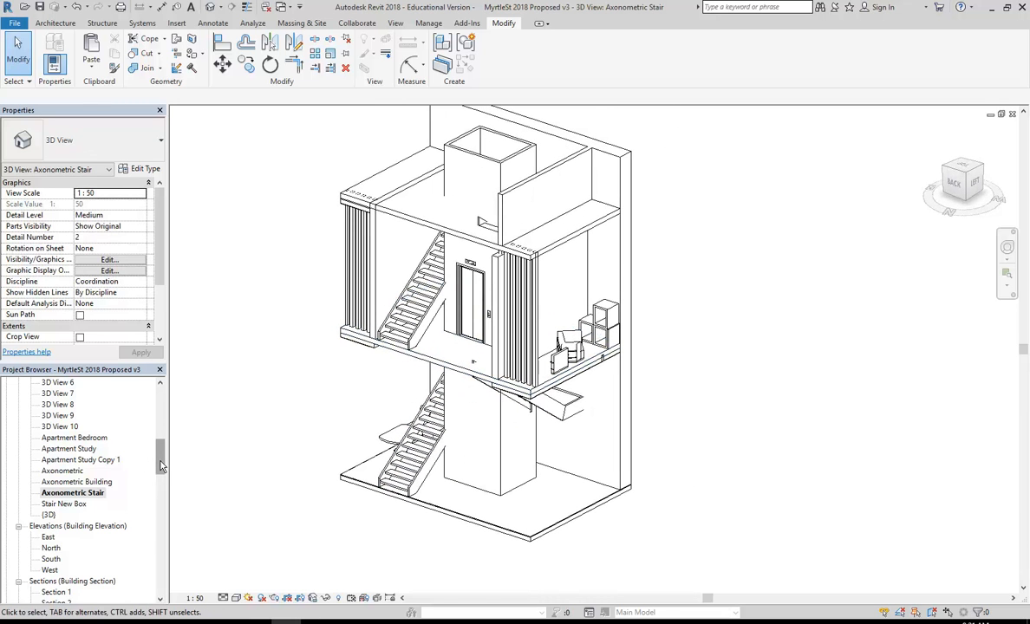
pyautogui.moveTo(160, 455); pyautogui.dragTo(153, 472)
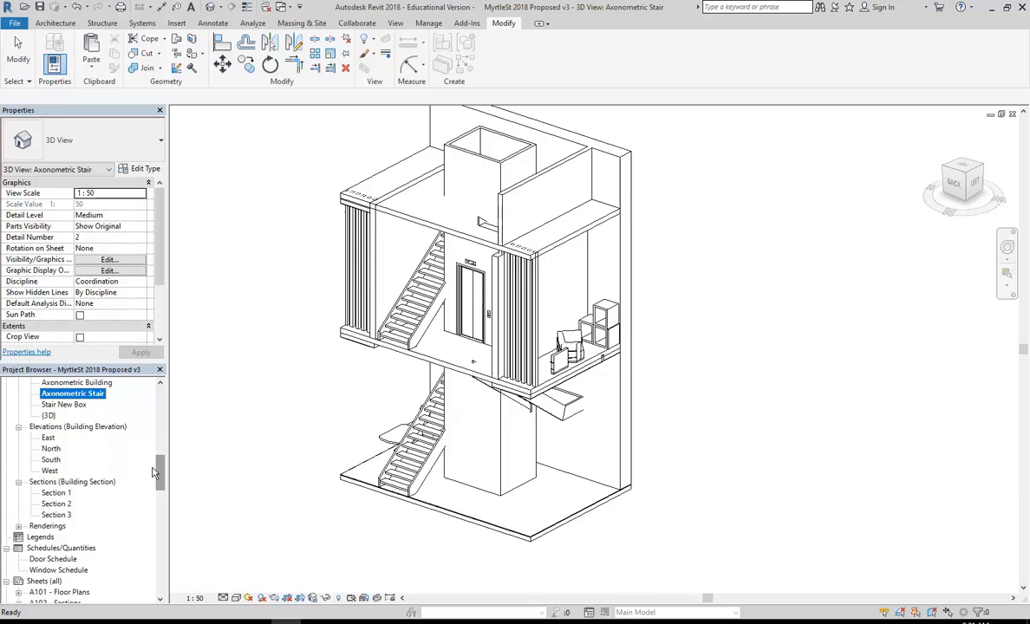
# Review Section 1 and the North elevation, then open sheet A101 - Floor Plans.
pyautogui.click(58, 493)
pyautogui.doubleClick(57, 494)
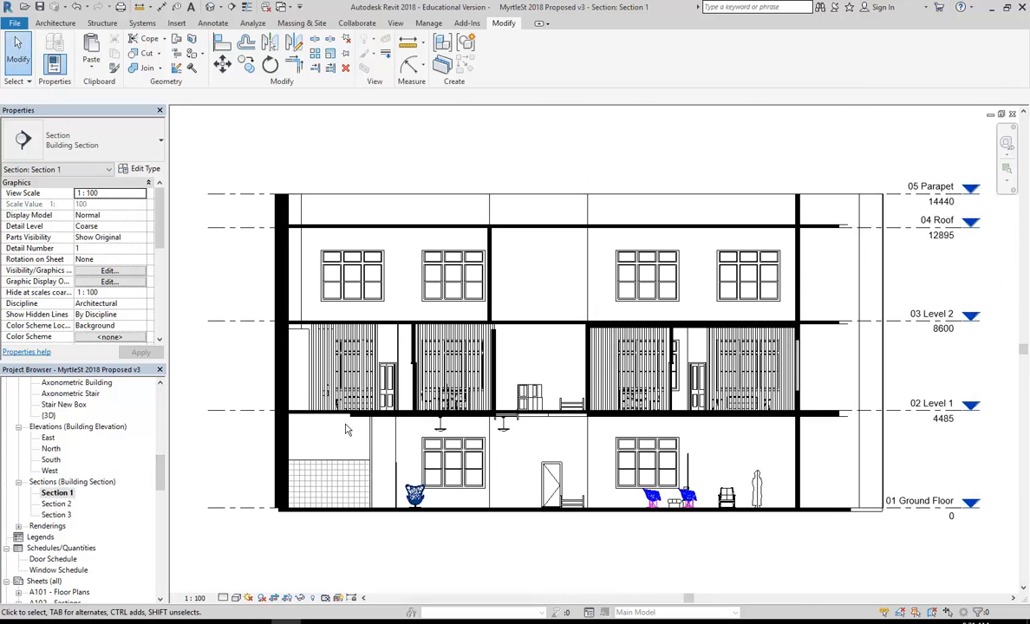
pyautogui.doubleClick(51, 449)
pyautogui.moveTo(473, 172); pyautogui.dragTo(504, 219, button='middle')
pyautogui.scroll(1, 512, 217)
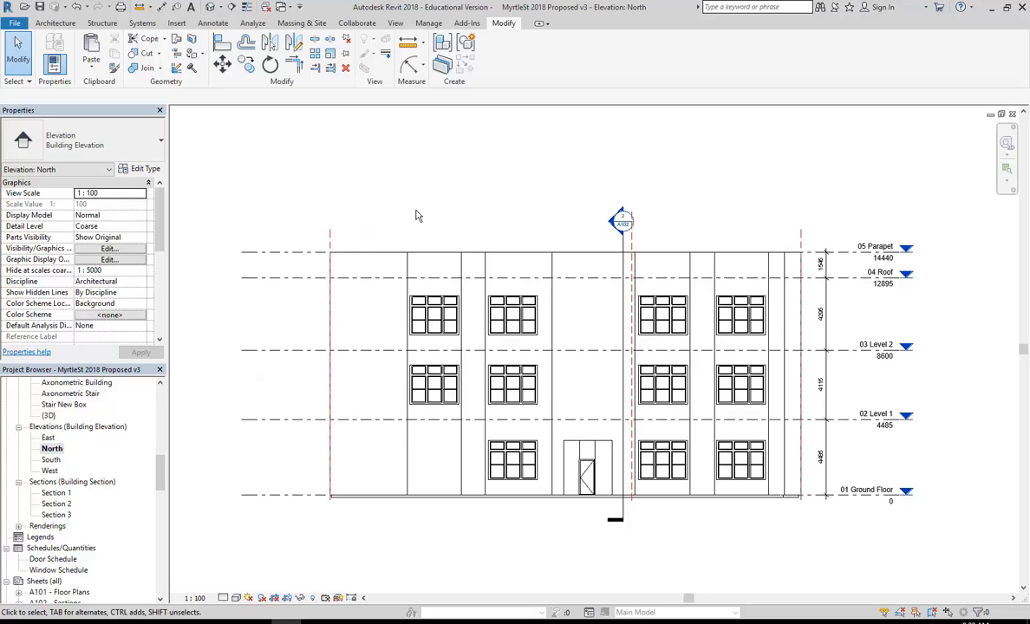
pyautogui.scroll(-3, 159, 474)
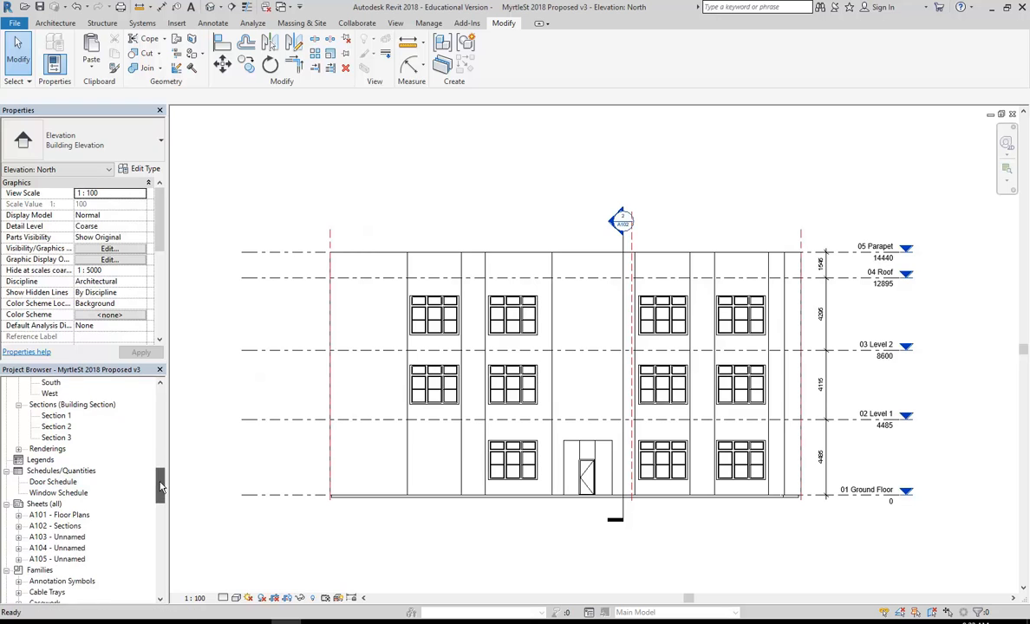
pyautogui.doubleClick(83, 516)
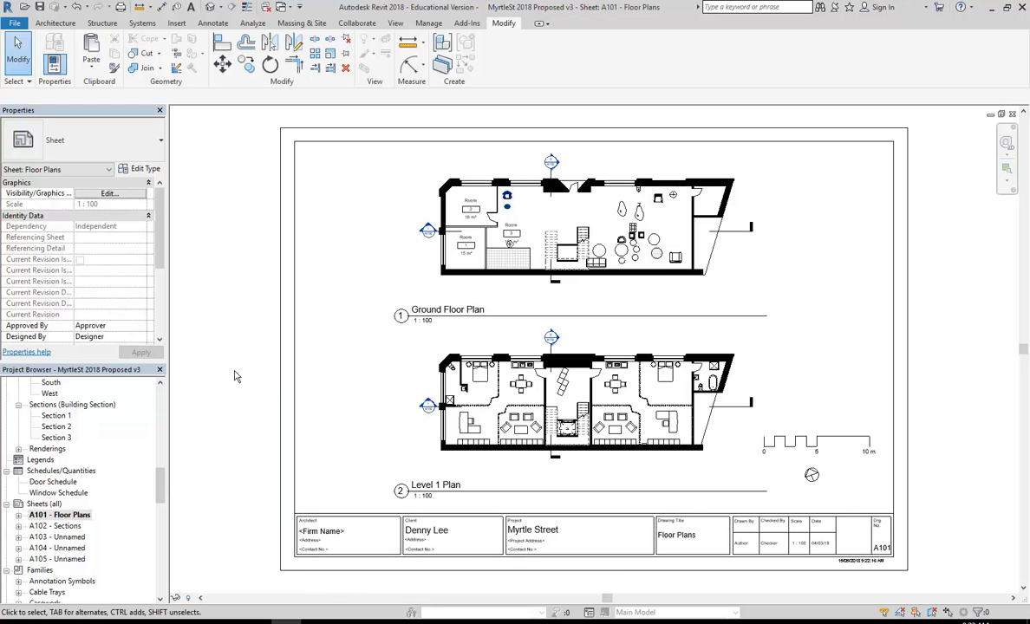
# Look through sheets A103, A104 and A105.
pyautogui.click(43, 504)
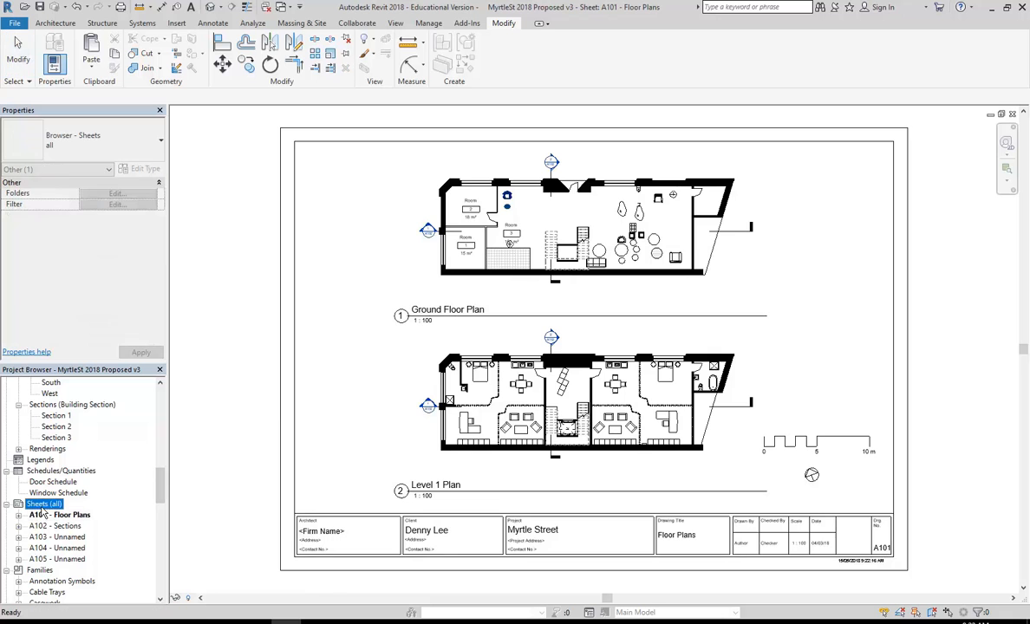
pyautogui.doubleClick(57, 537)
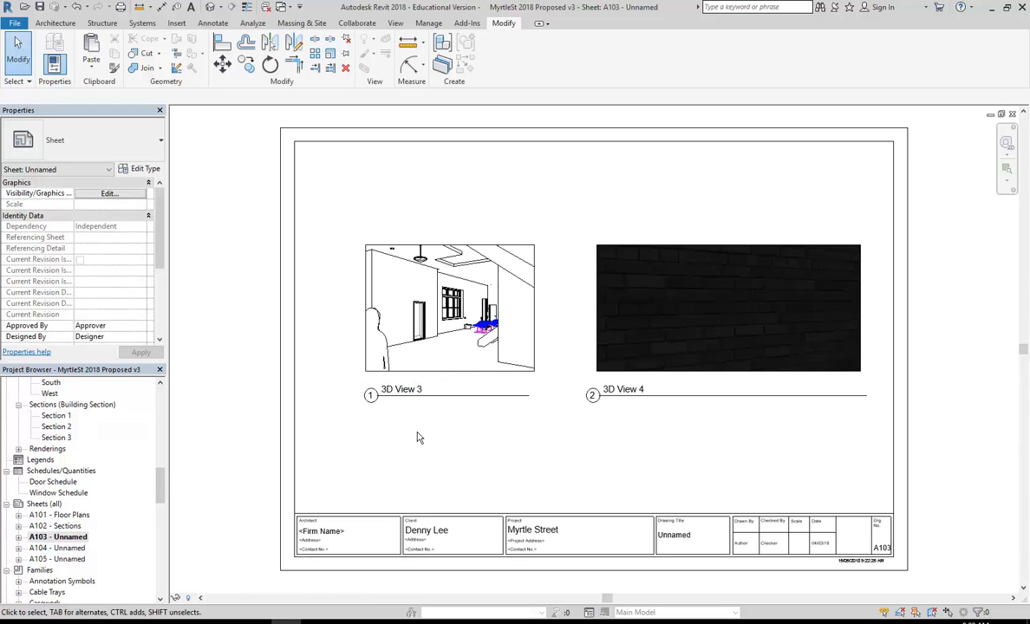
pyautogui.doubleClick(57, 548)
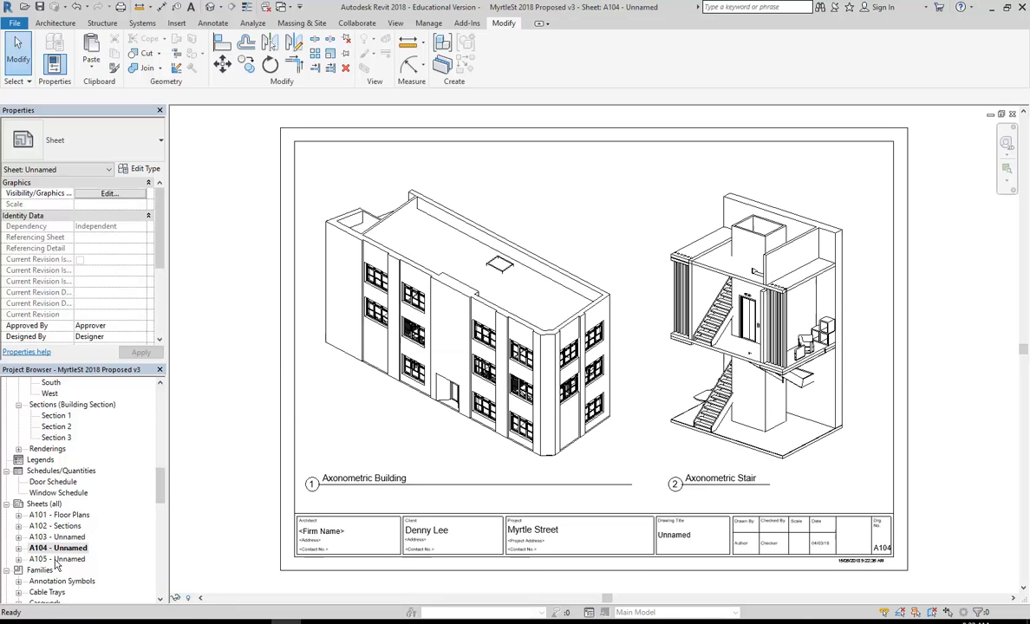
pyautogui.doubleClick(55, 561)
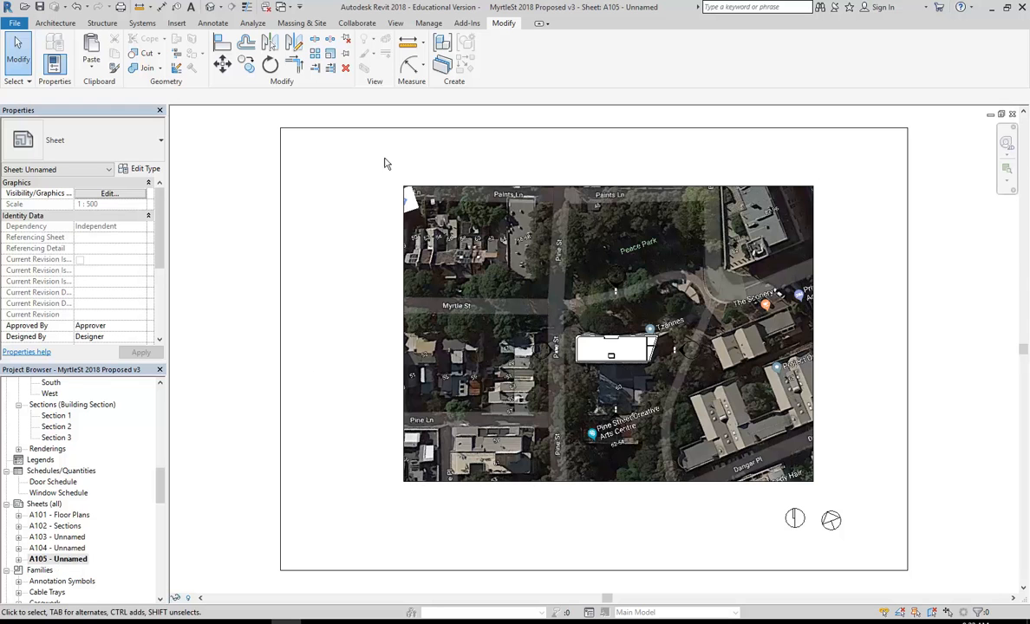
# Delete sheet A105 from the project and return to sheet A101 - Floor Plans.
pyautogui.rightClick(52, 561)
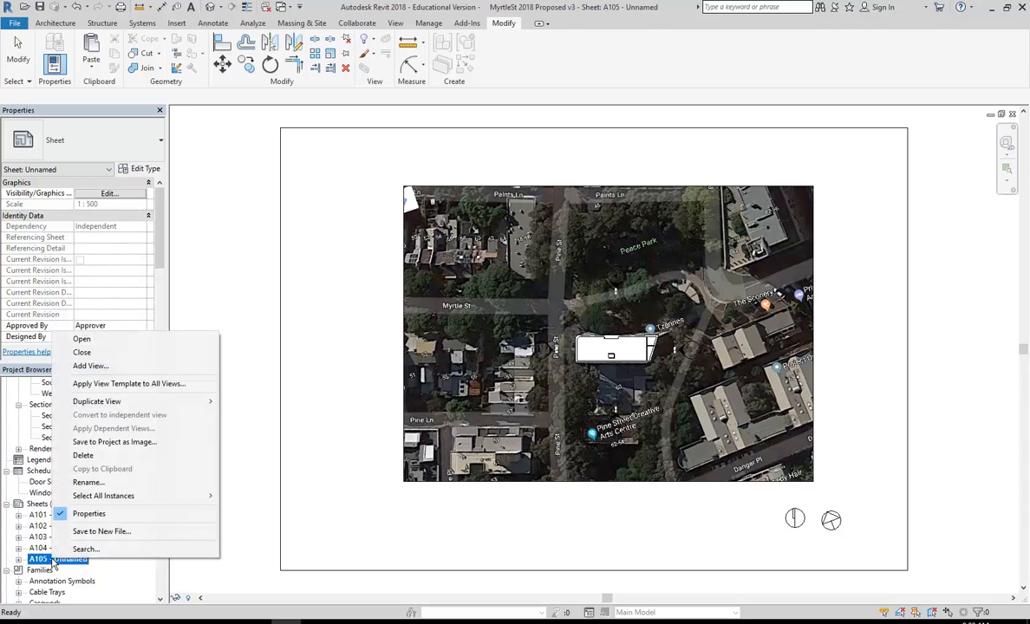
pyautogui.click(84, 456)
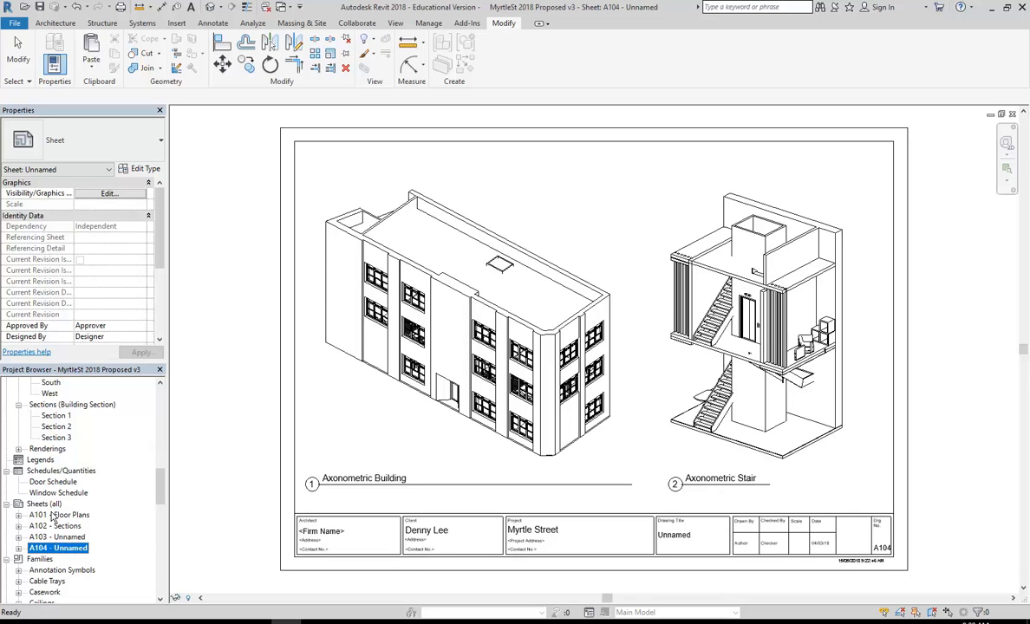
pyautogui.doubleClick(52, 517)
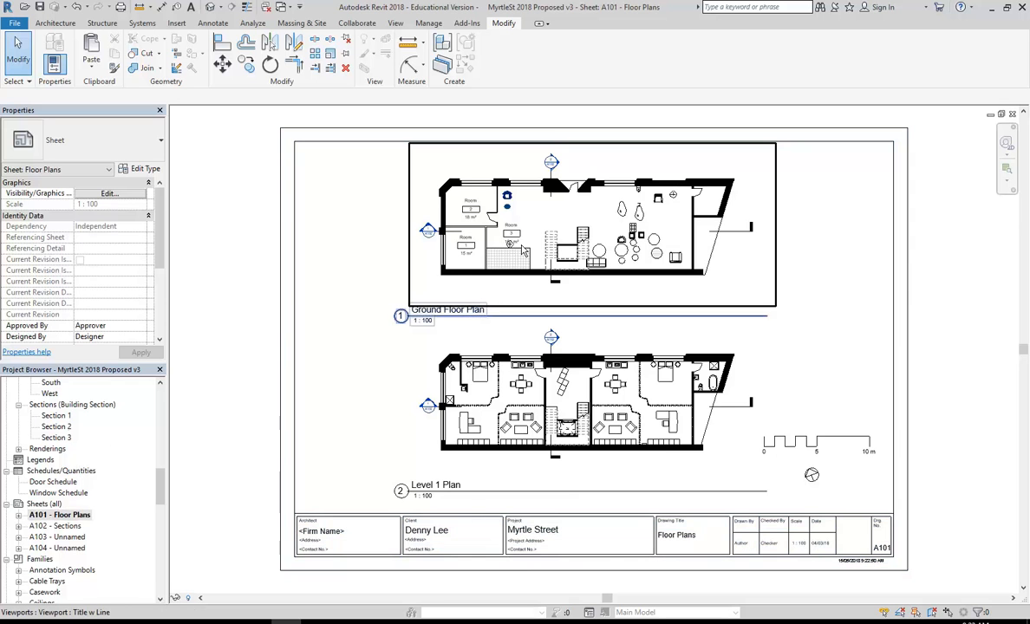
# On sheet A103, remove the 3D View 4 viewport and move 3D View 3 to the top.
pyautogui.click(473, 381)
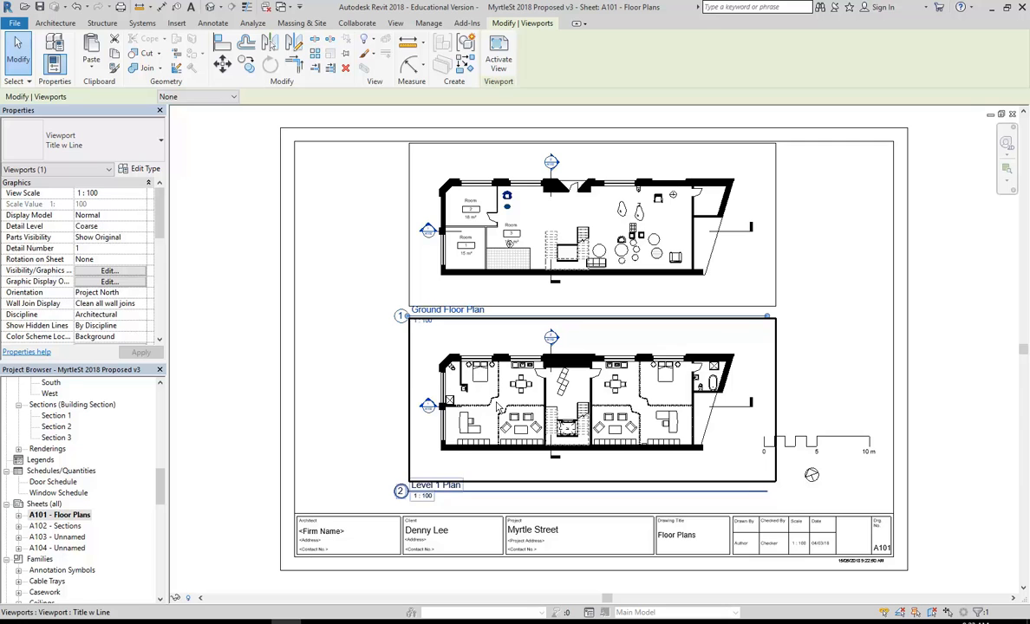
pyautogui.click(550, 239)
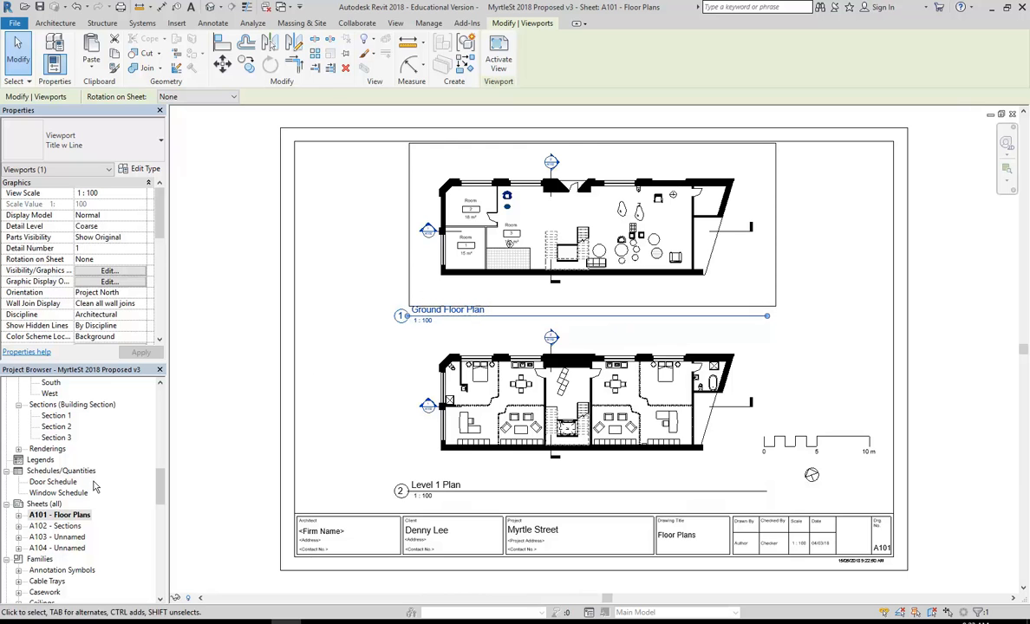
pyautogui.doubleClick(61, 538)
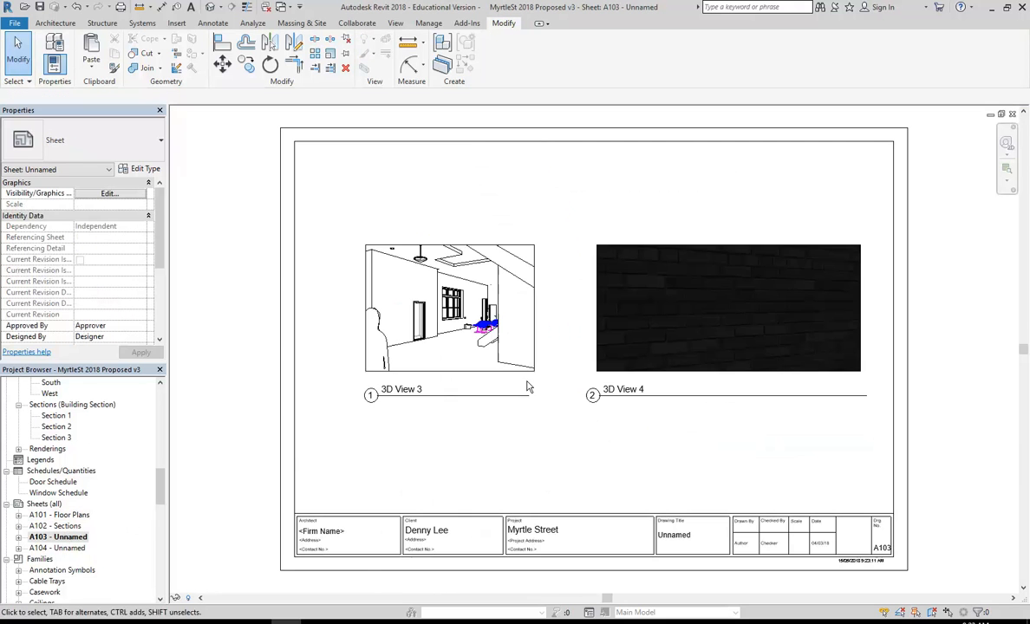
pyautogui.click(650, 327)
pyautogui.press('Delete')
pyautogui.moveTo(462, 347); pyautogui.dragTo(607, 248)
pyautogui.click(333, 451)
# Try placing the Ground Floor Plan on sheet A103, dismissing the already-placed notice.
pyautogui.moveTo(161, 491); pyautogui.dragTo(159, 406)
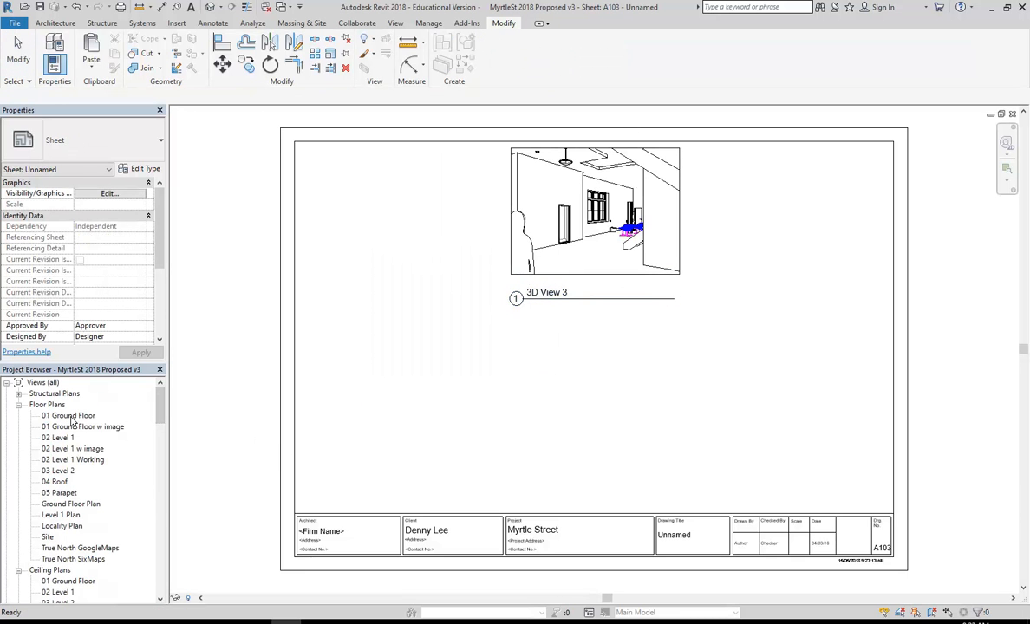
pyautogui.click(74, 505)
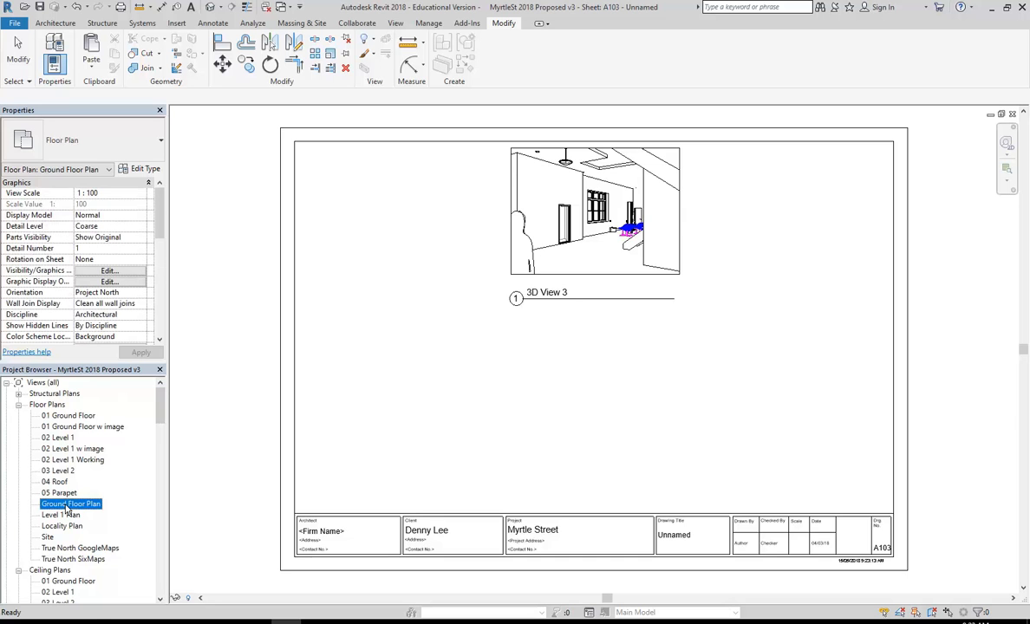
pyautogui.moveTo(71, 504); pyautogui.dragTo(519, 368)
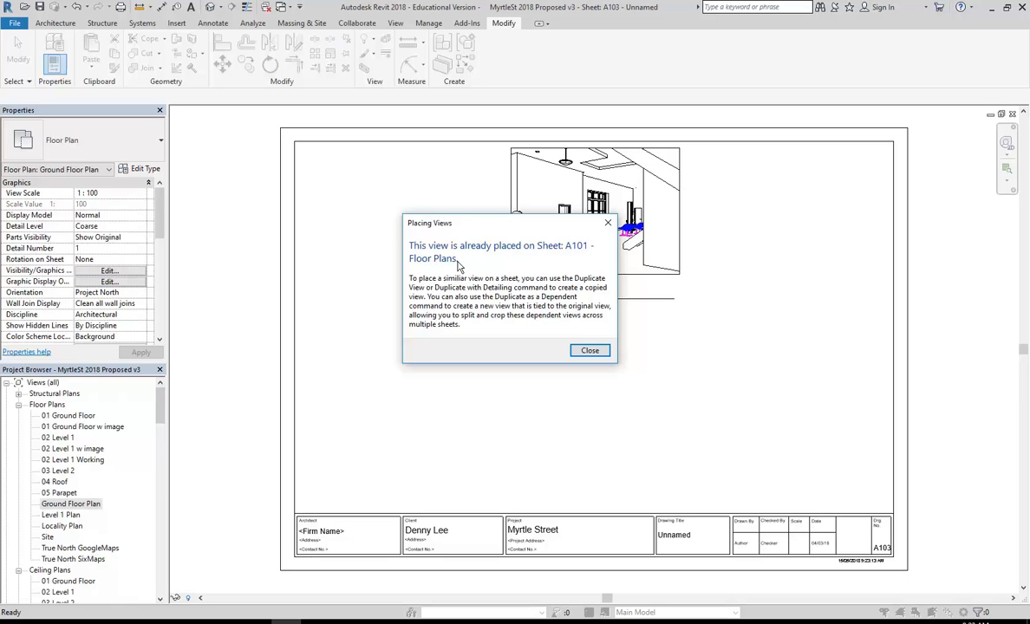
pyautogui.click(589, 350)
# Delete the Ground Floor Plan viewport from sheet A101 - Floor Plans.
pyautogui.scroll(-15, 160, 413)
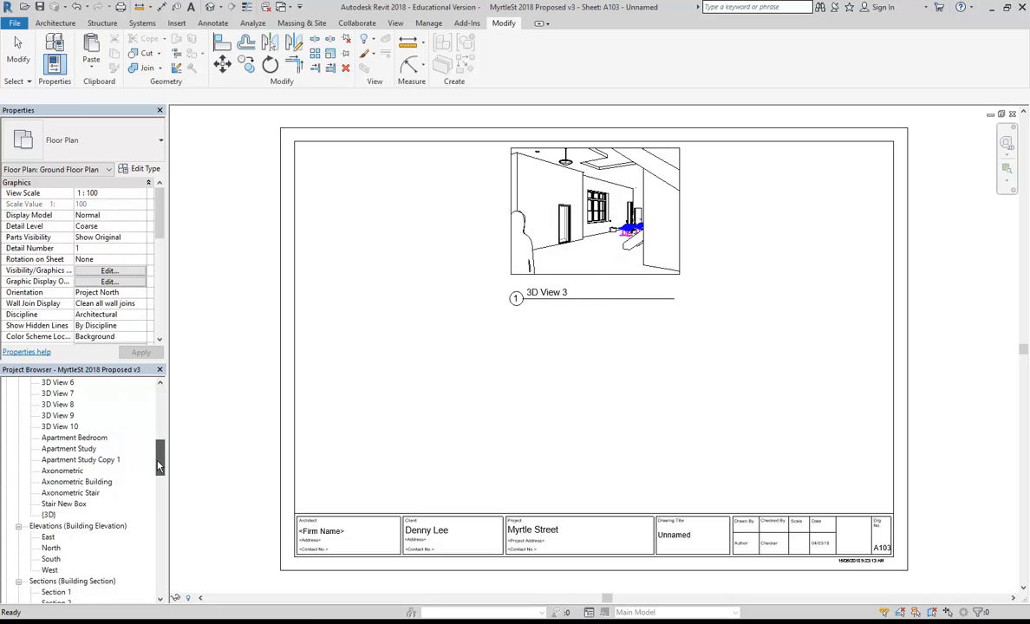
pyautogui.click(69, 516)
pyautogui.doubleClick(69, 516)
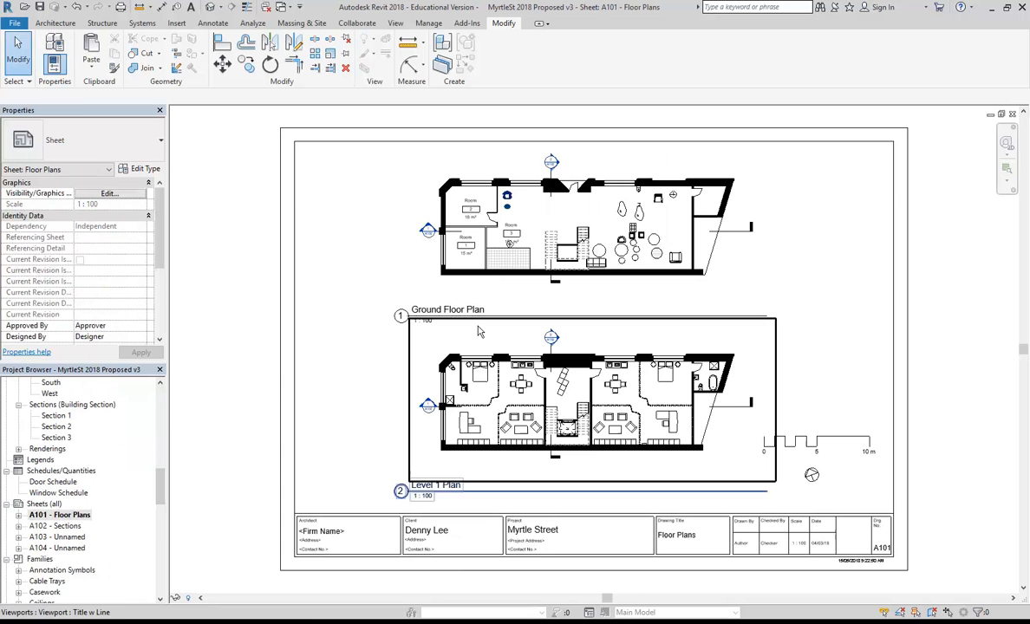
pyautogui.click(494, 271)
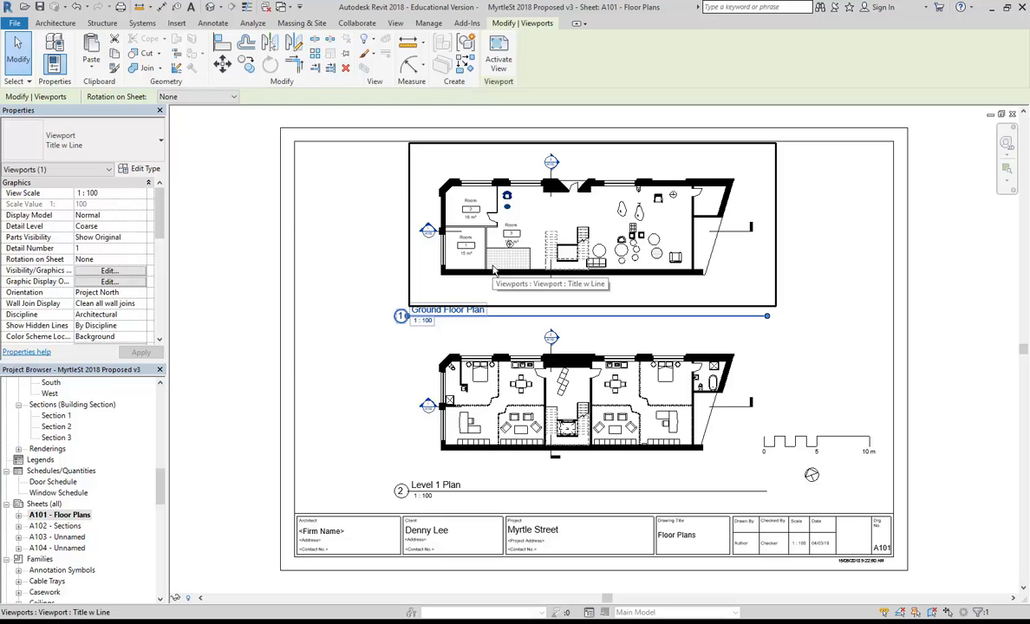
pyautogui.press('Delete')
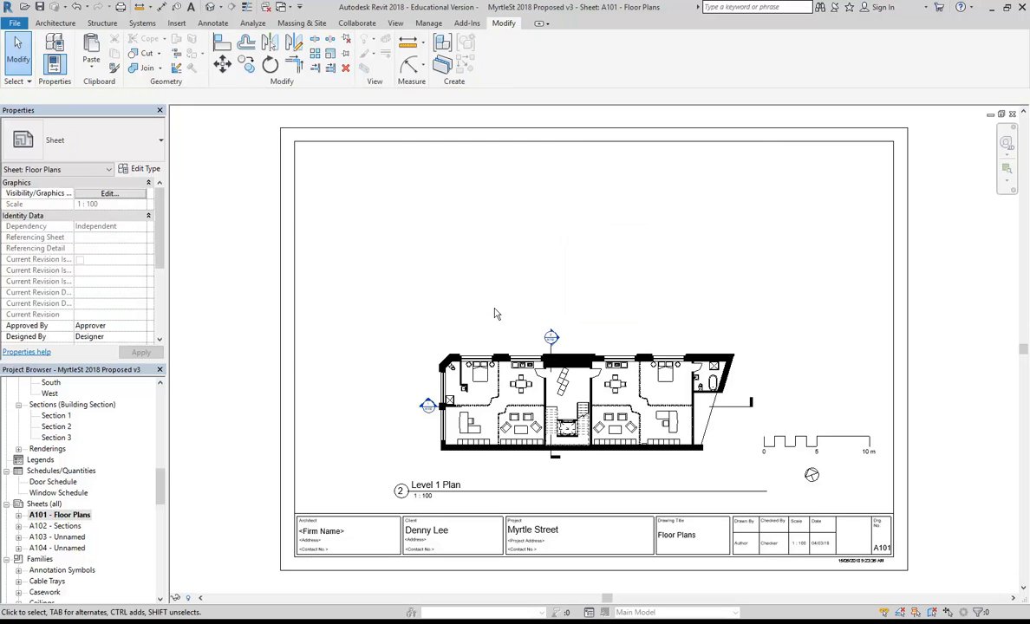
# Delete sheet A101 - Floor Plans from the Project Browser, leaving sheet A103 on screen.
pyautogui.rightClick(66, 514)
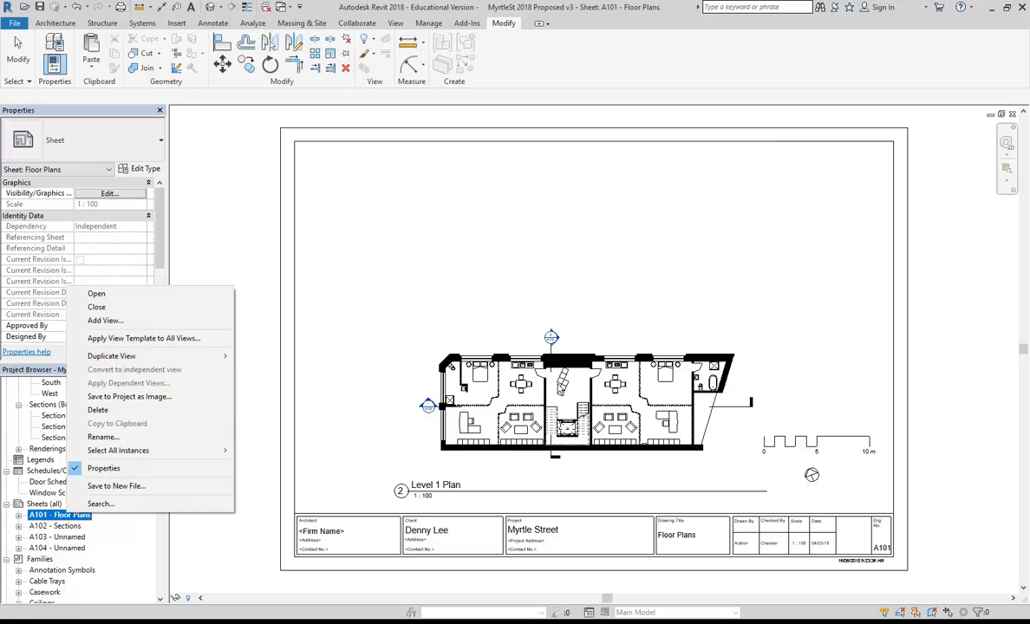
pyautogui.click(103, 413)
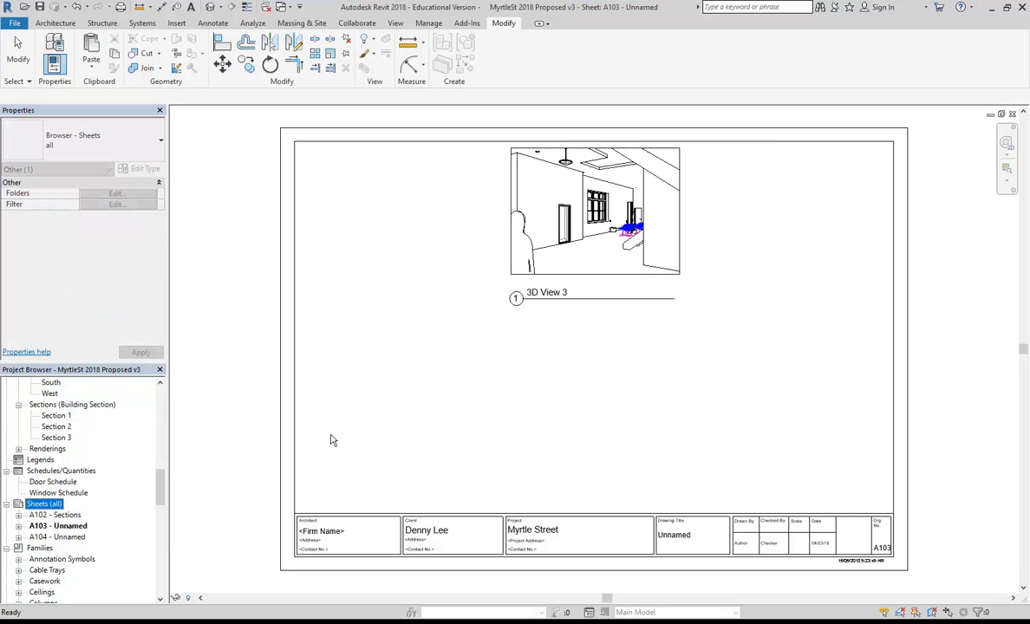
pyautogui.moveTo(160, 488); pyautogui.dragTo(148, 381)
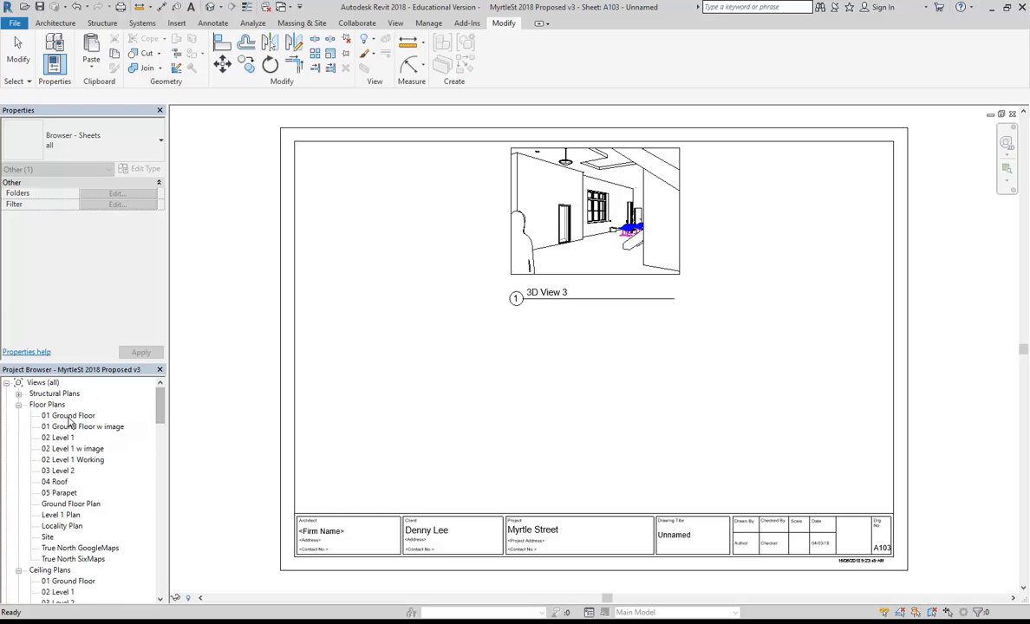
# Open the 01 Ground Floor plan, then 02 Level 1, and frame the whole first-floor layout.
pyautogui.doubleClick(70, 417)
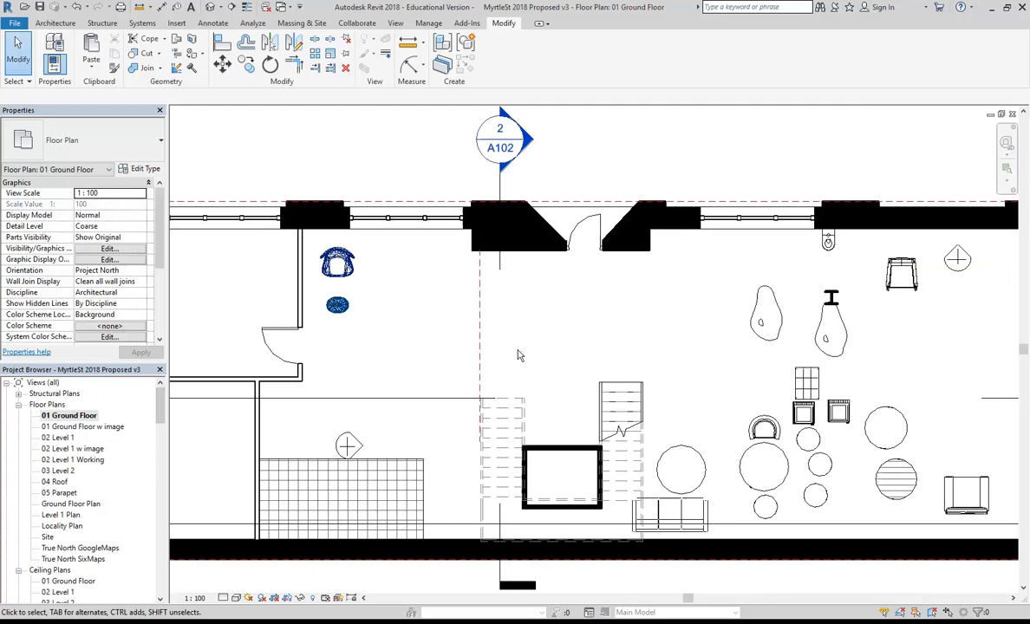
pyautogui.doubleClick(59, 439)
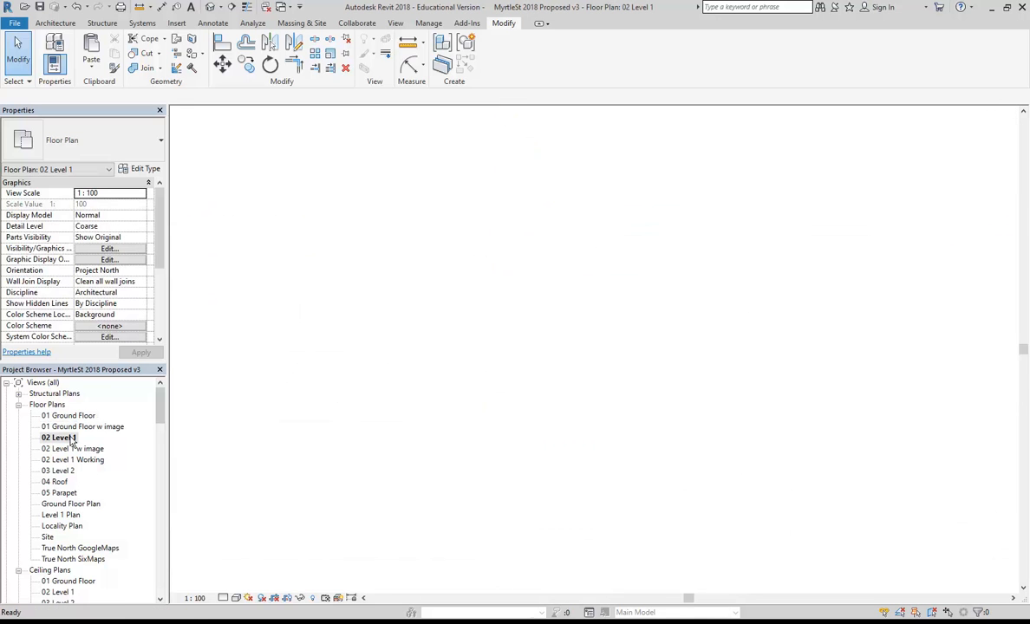
pyautogui.moveTo(386, 460); pyautogui.dragTo(439, 462, button='middle')
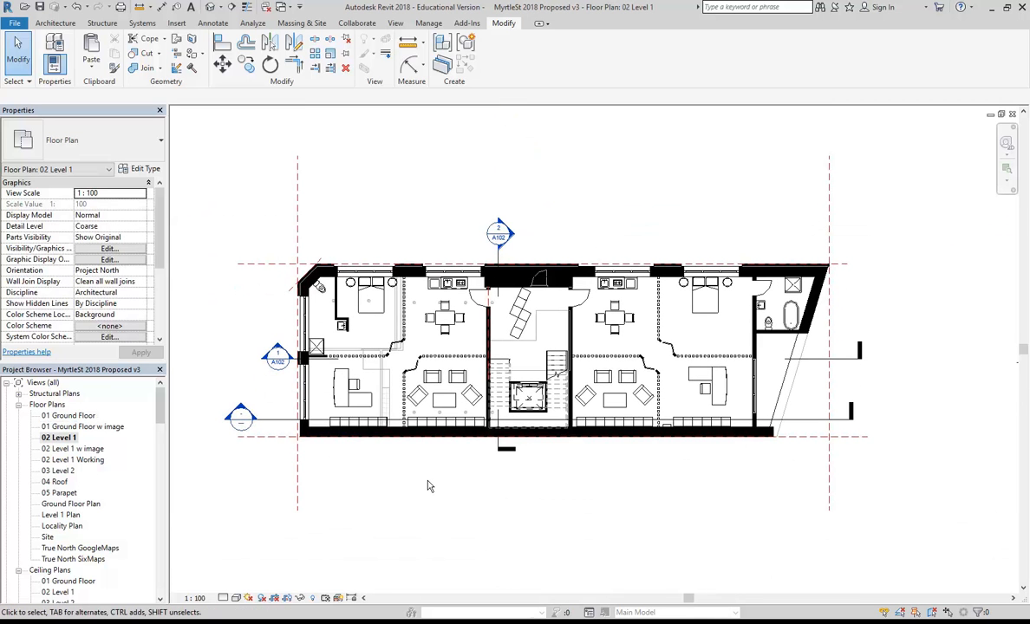
pyautogui.scroll(-2, 428, 485)
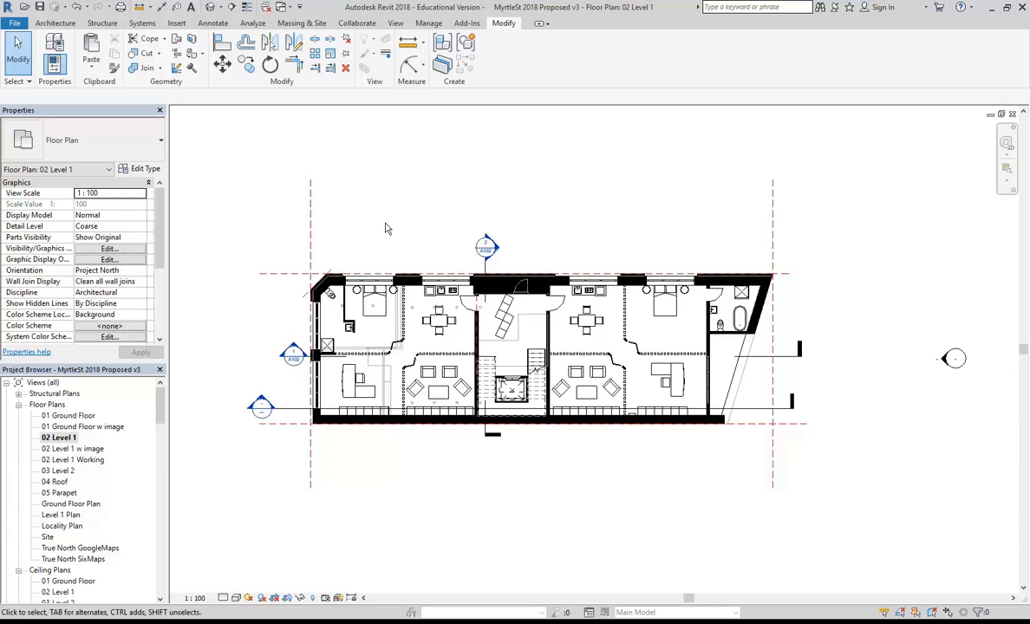
pyautogui.moveTo(386, 231); pyautogui.dragTo(391, 230, button='middle')
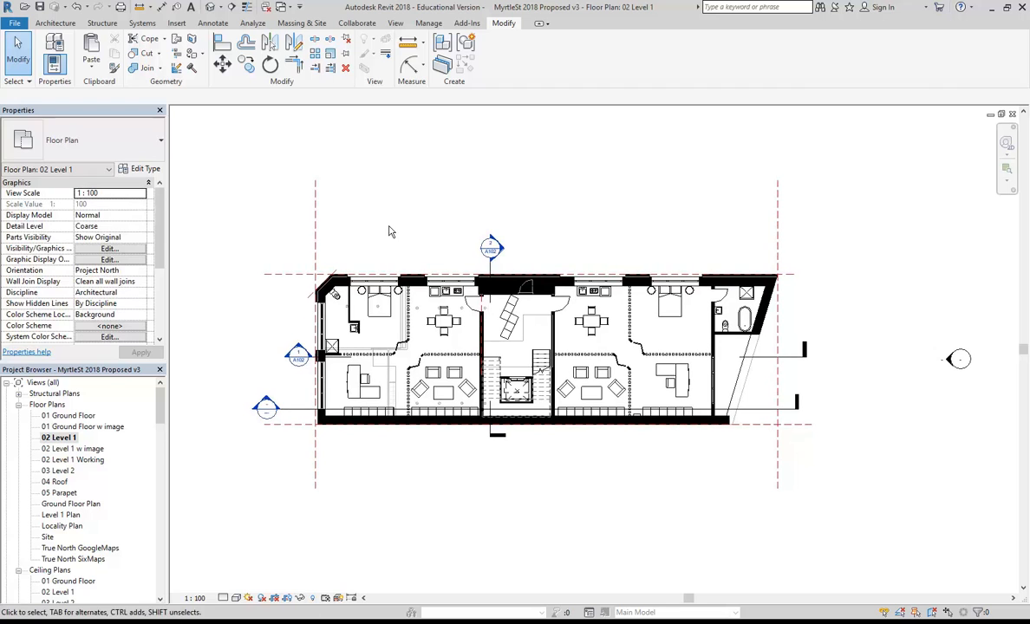
pyautogui.click(60, 441)
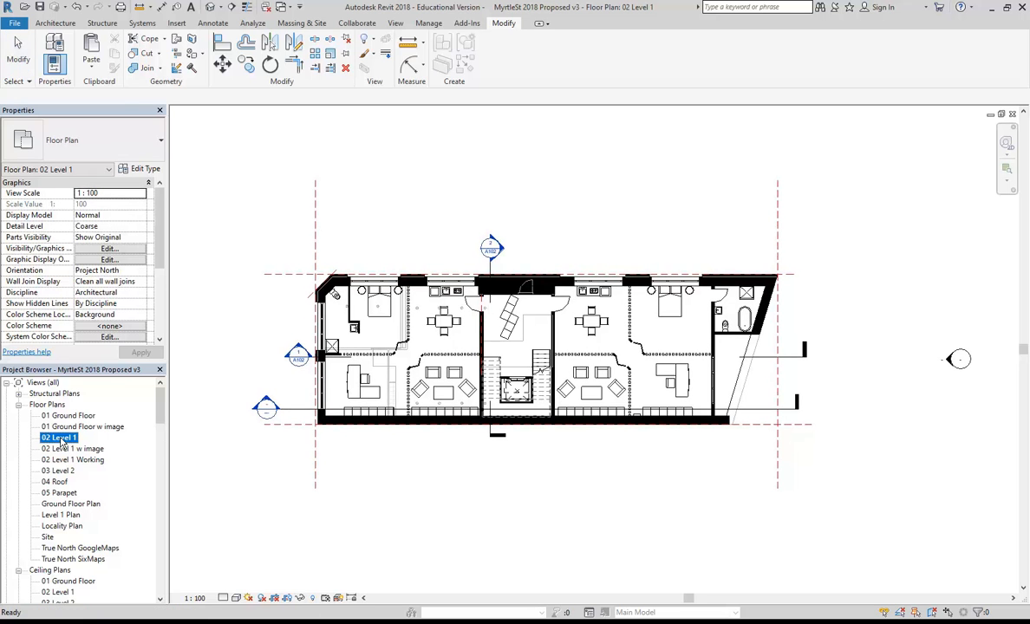
# Make an independent duplicate of the 02 Level 1 plan view.
pyautogui.doubleClick(59, 516)
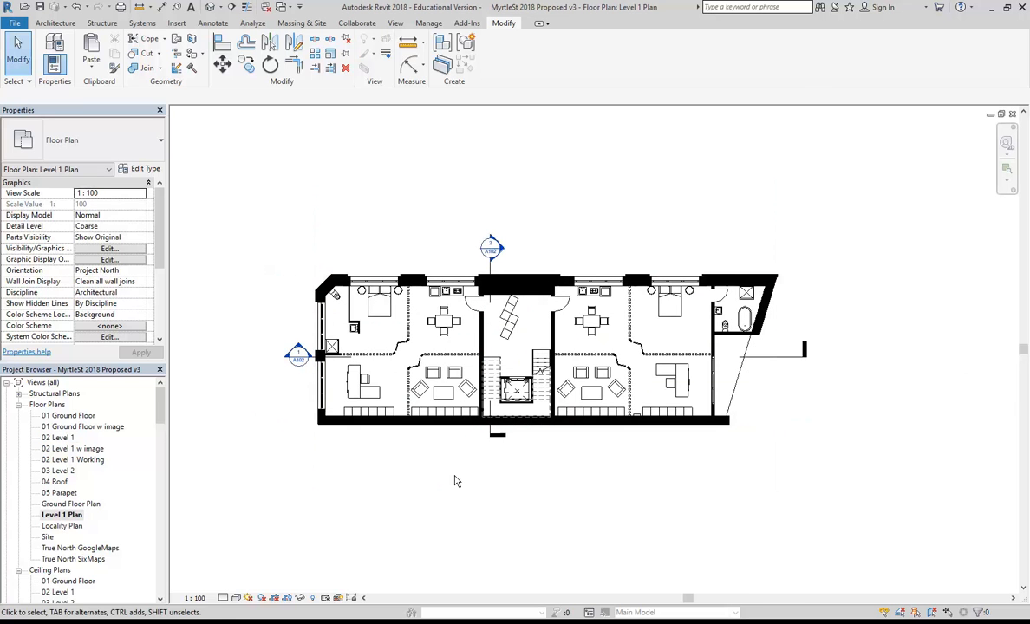
pyautogui.scroll(1, 394, 347)
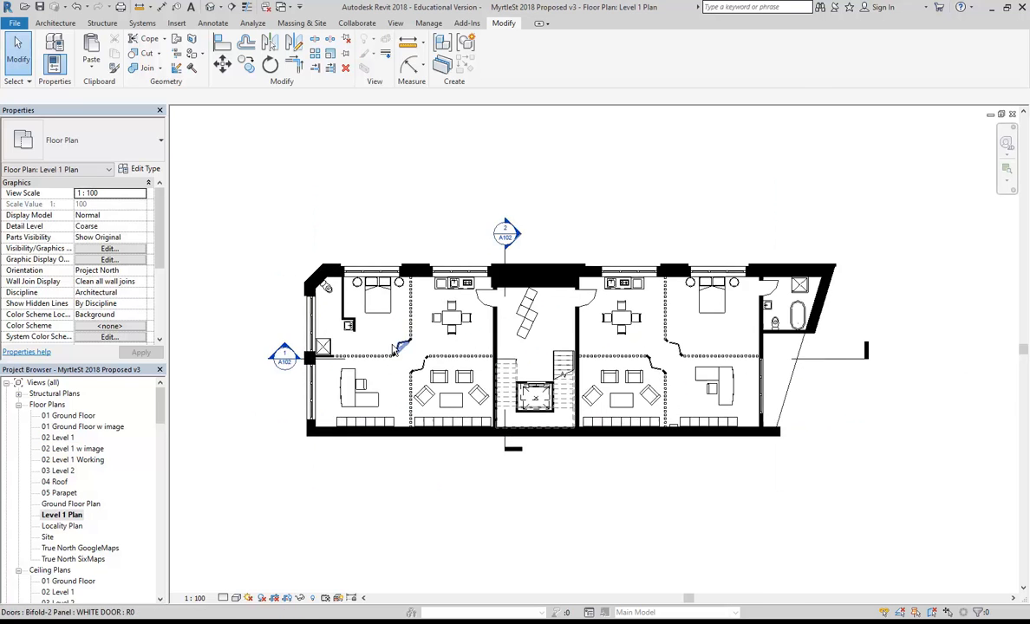
pyautogui.doubleClick(60, 437)
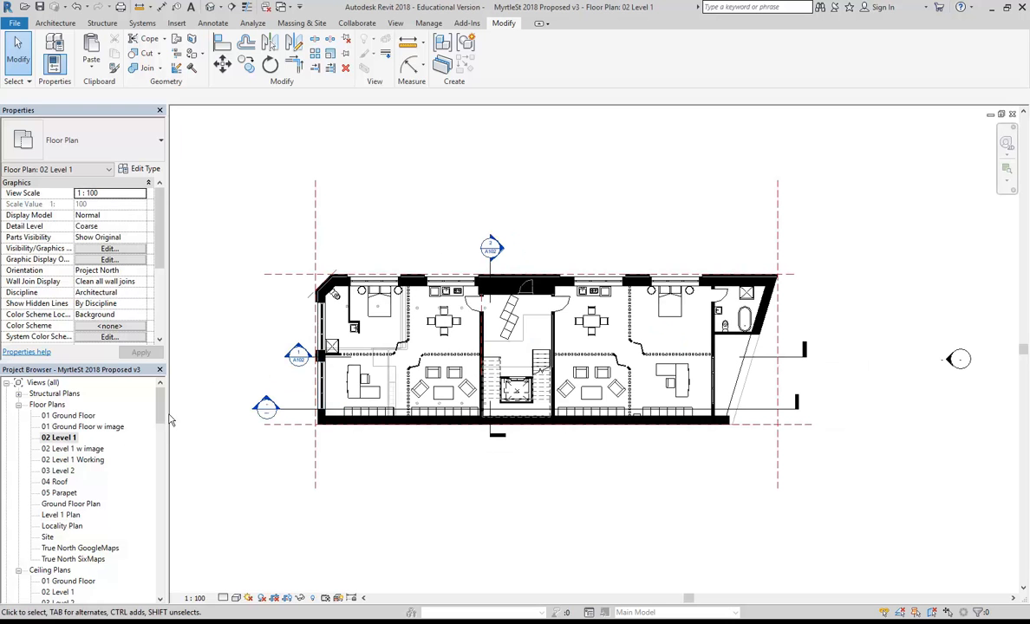
pyautogui.rightClick(62, 438)
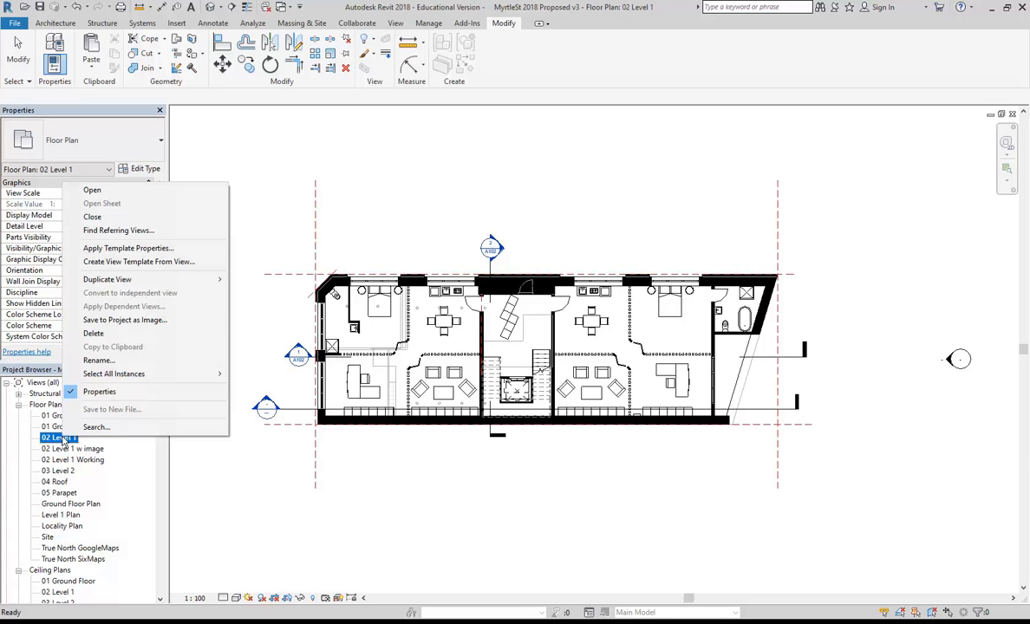
pyautogui.moveTo(144, 284)
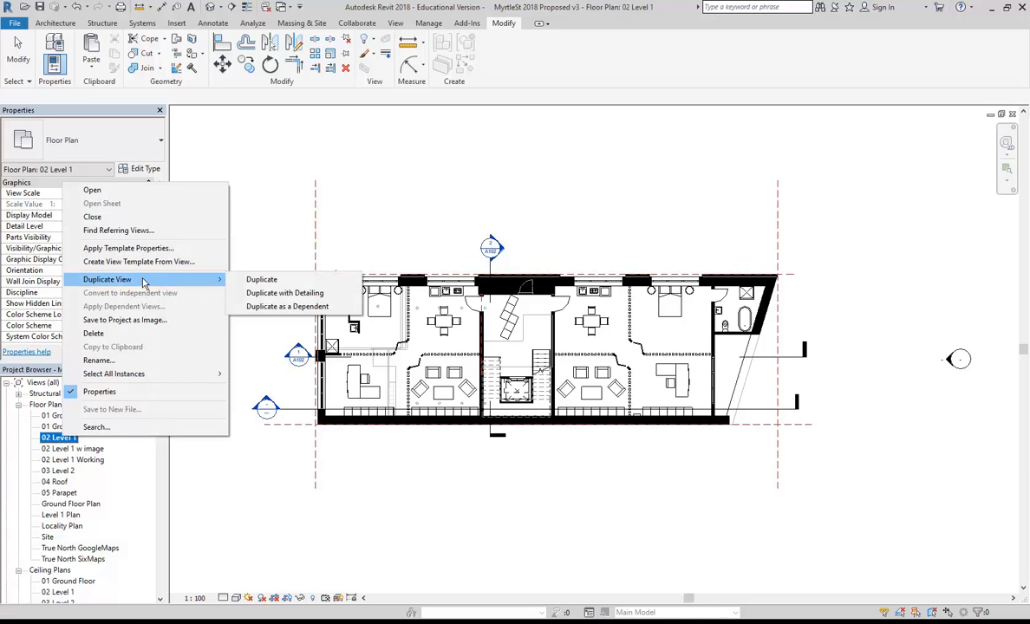
pyautogui.click(273, 282)
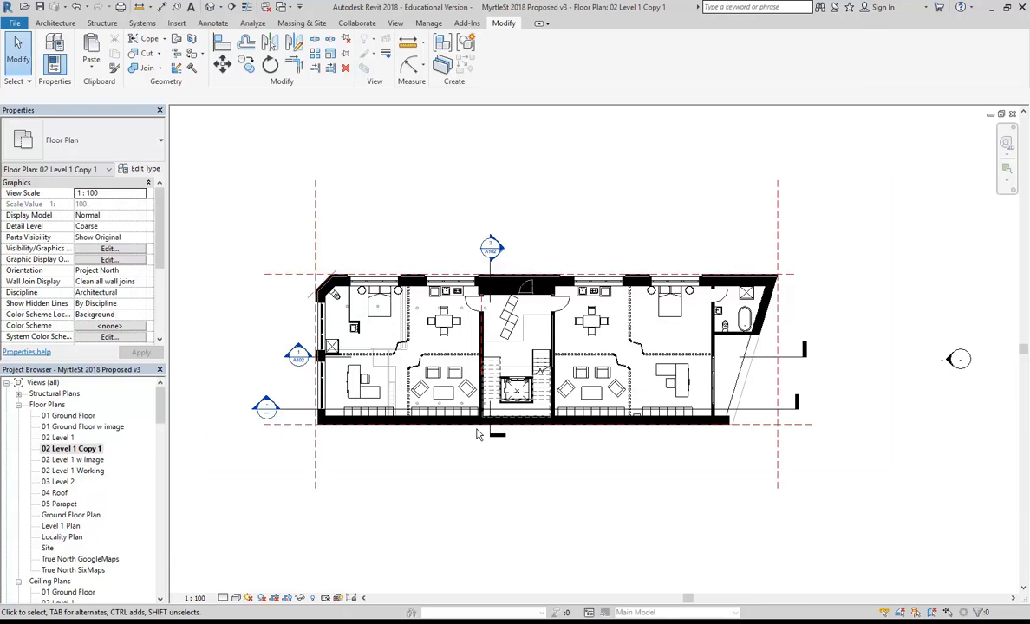
# Rename the duplicated view to 'First Floor Plan'.
pyautogui.rightClick(63, 450)
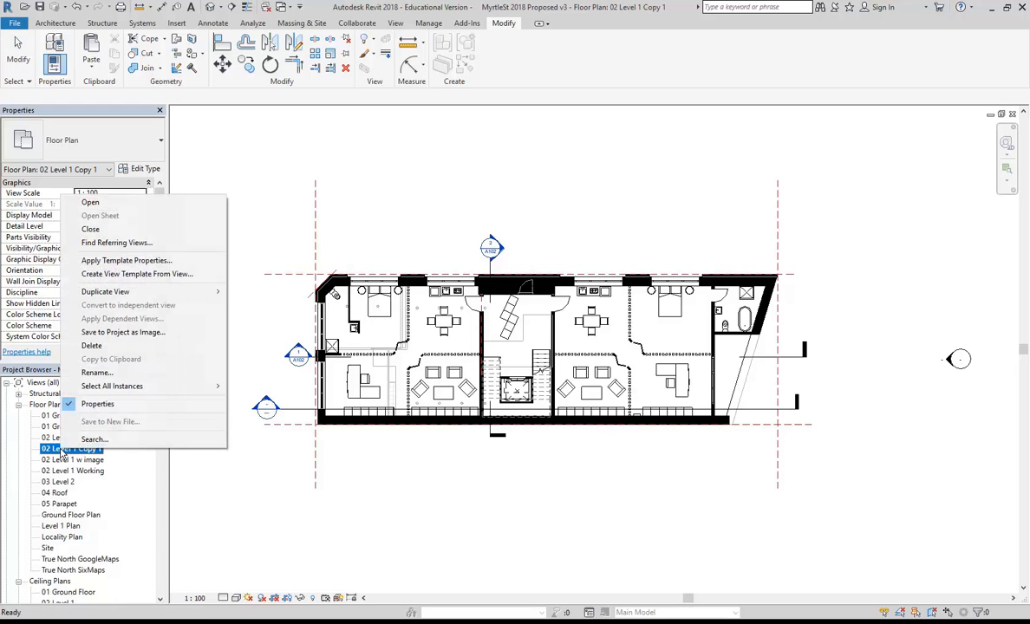
pyautogui.click(201, 372)
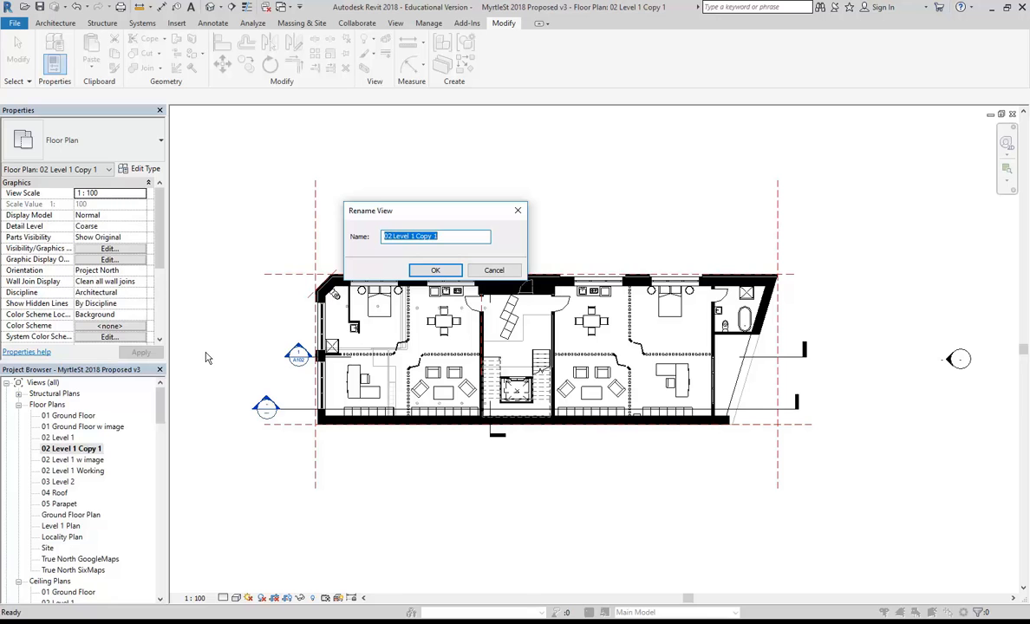
pyautogui.write('fIRST fLOOR pLA')
pyautogui.press('BackSpace')
pyautogui.press('BackSpace')
pyautogui.press('BackSpace')
pyautogui.press('BackSpace')
pyautogui.press('BackSpace')
pyautogui.press('BackSpace')
pyautogui.press('BackSpace')
pyautogui.press('BackSpace')
pyautogui.press('BackSpace')
pyautogui.press('BackSpace')
pyautogui.press('BackSpace')
pyautogui.press('BackSpace')
pyautogui.press('BackSpace')
pyautogui.press('BackSpace')
pyautogui.press('BackSpace')
pyautogui.write('First Floor Plan')
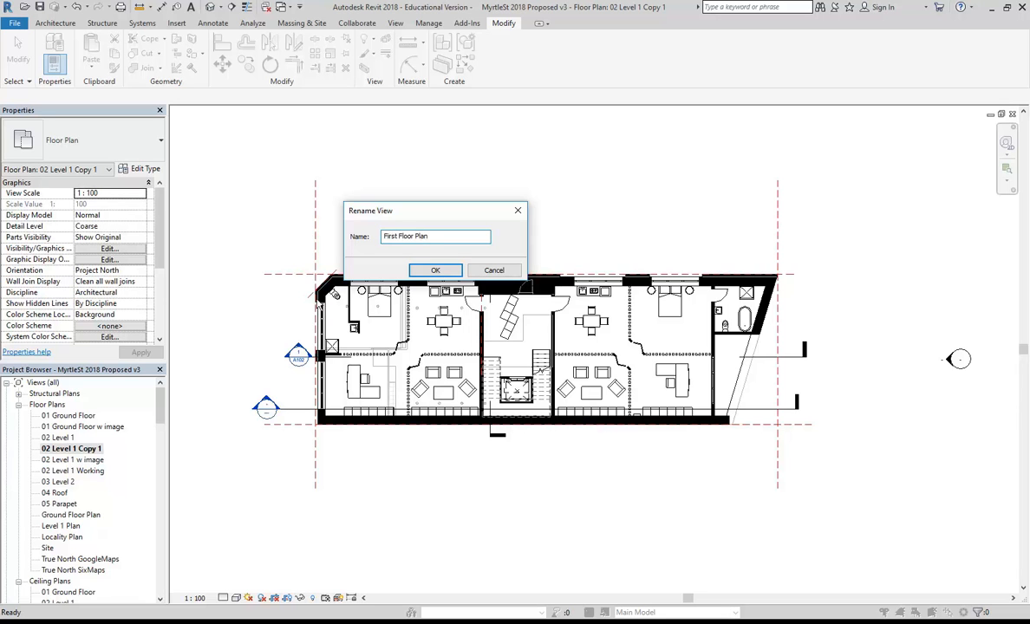
pyautogui.click(434, 270)
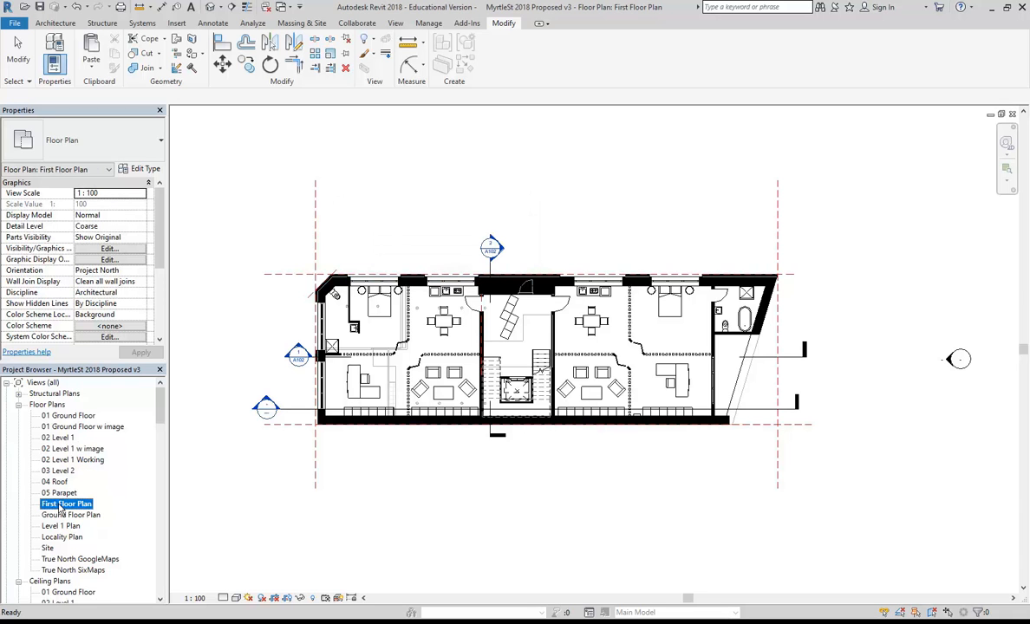
# Hide the reference planes in the First Floor Plan view.
pyautogui.click(264, 213)
pyautogui.click(317, 227)
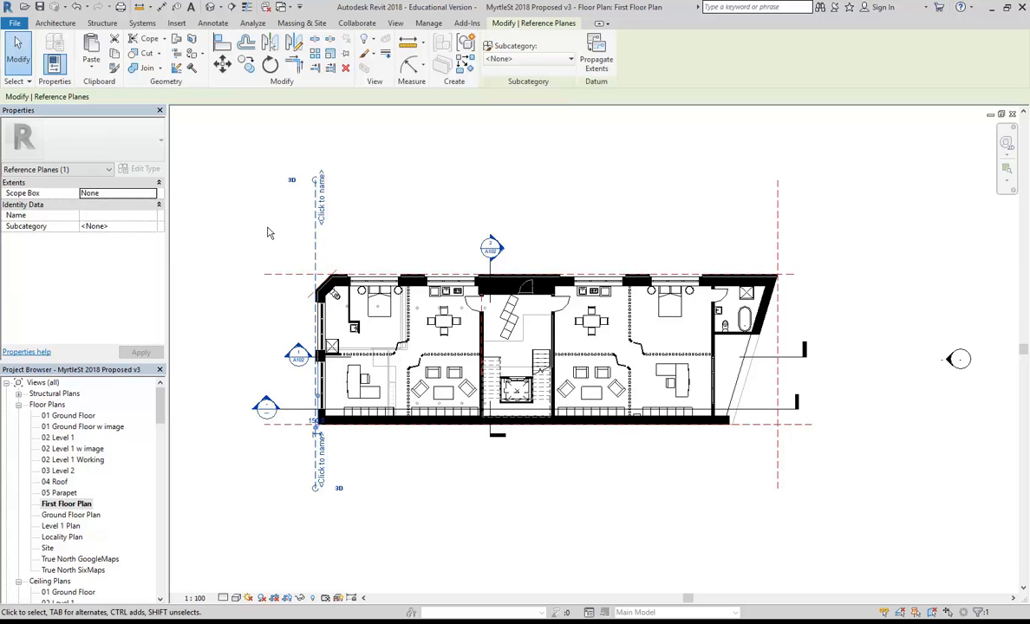
pyautogui.rightClick(316, 249)
pyautogui.moveTo(407, 344)
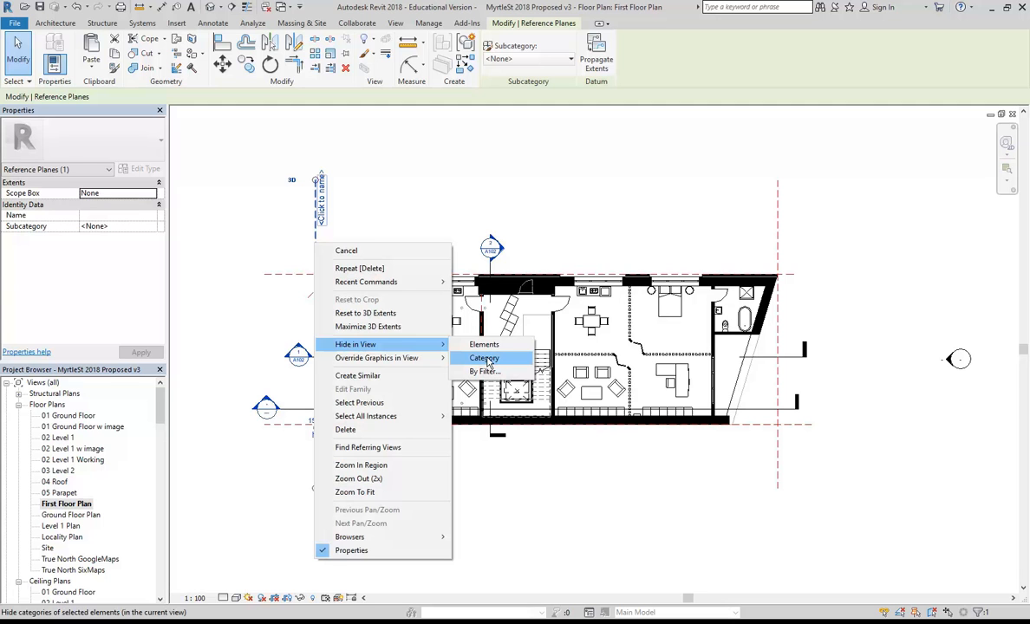
pyautogui.click(486, 361)
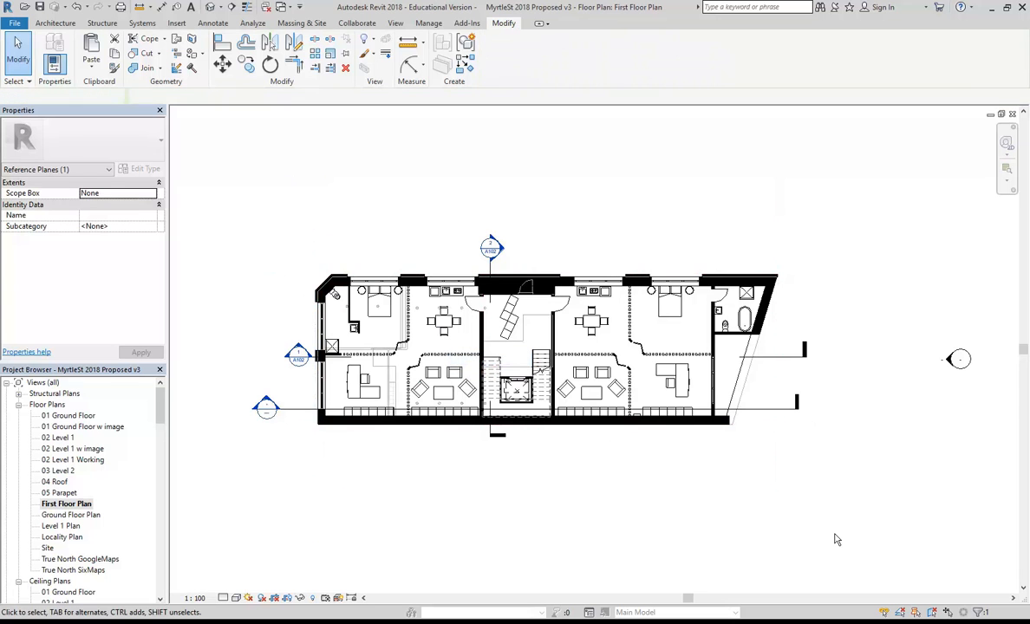
# Hide the building section line along the bottom of the plan in this view.
pyautogui.click(293, 410)
pyautogui.rightClick(291, 408)
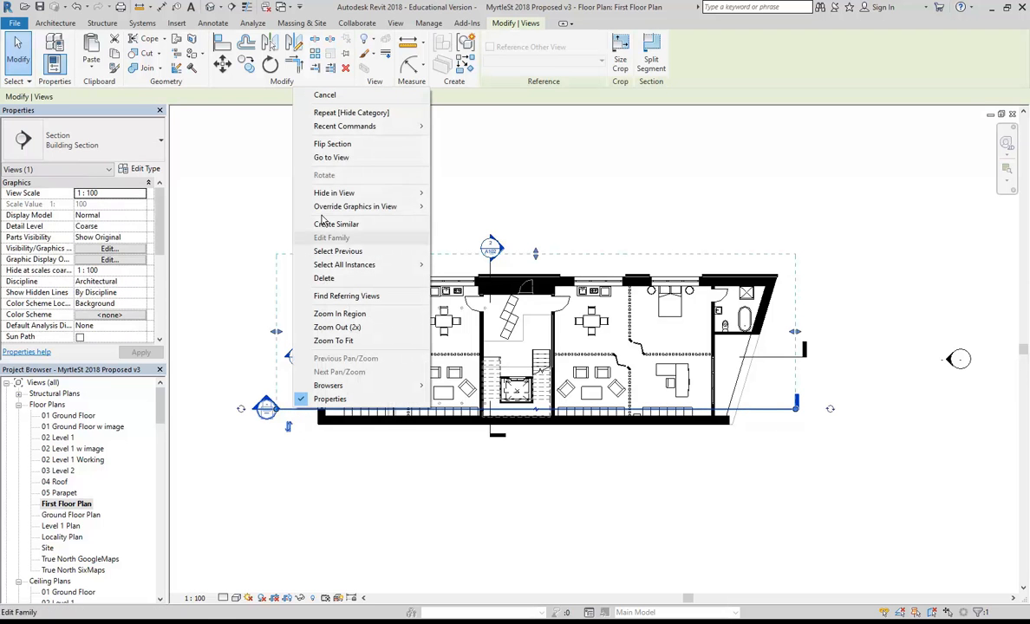
pyautogui.moveTo(331, 195)
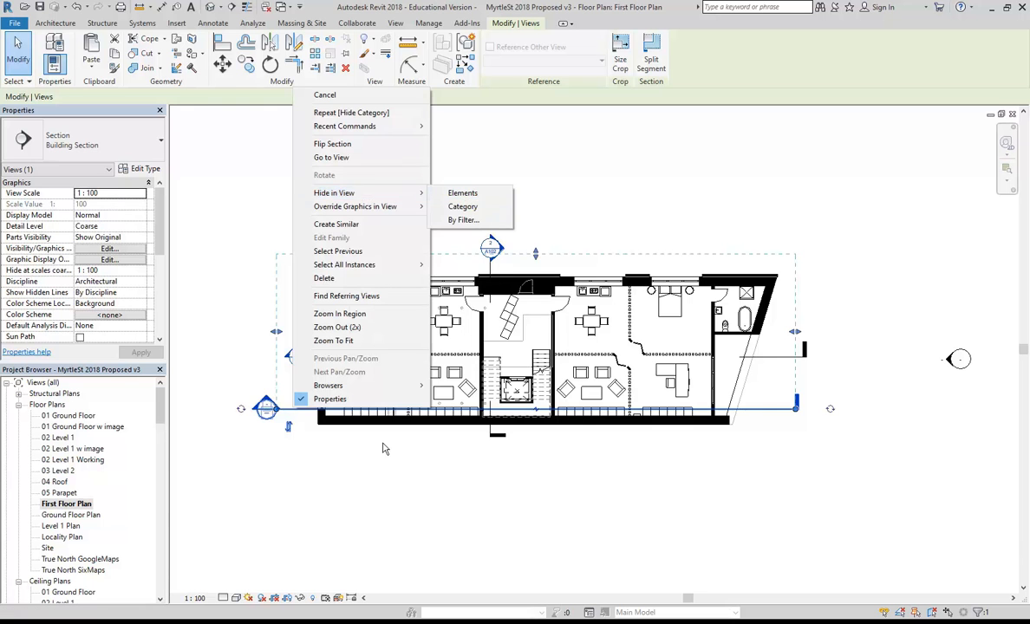
pyautogui.click(465, 193)
pyautogui.scroll(1, 330, 407)
pyautogui.rightClick(292, 411)
pyautogui.moveTo(347, 199)
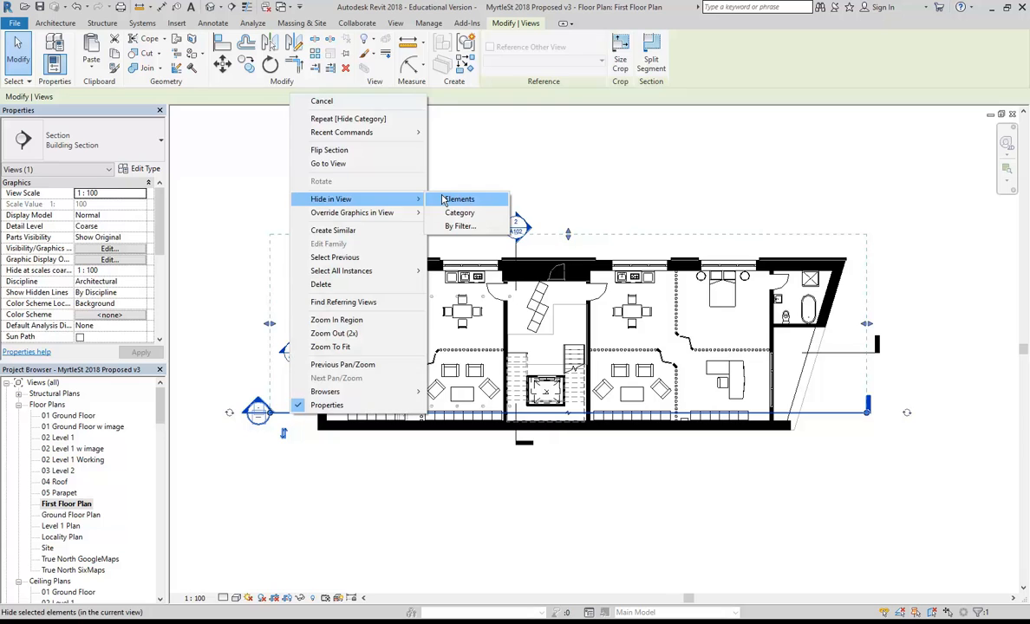
pyautogui.click(445, 199)
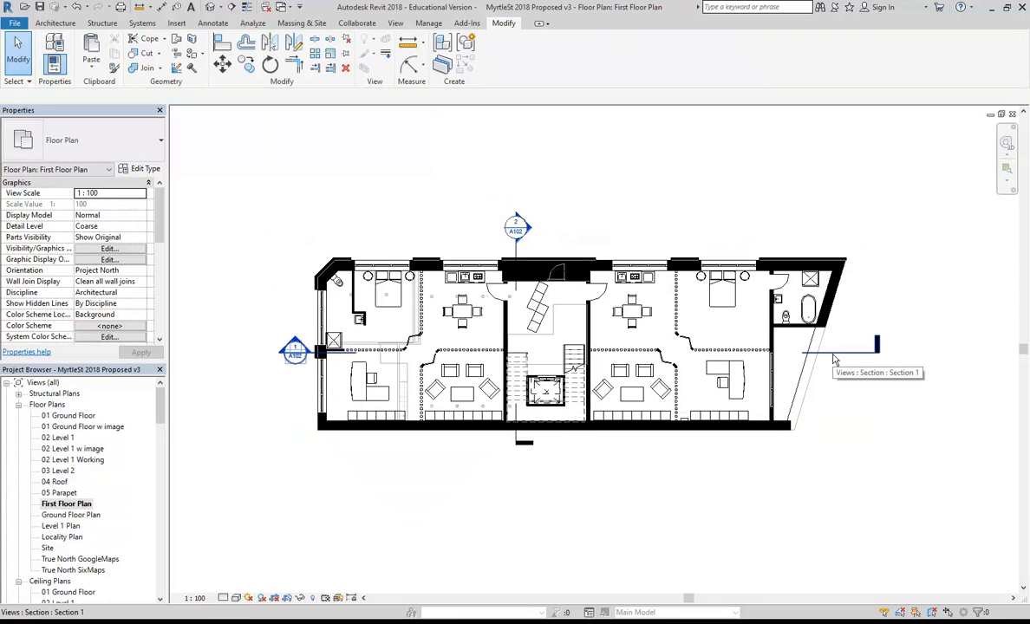
# Reveal hidden elements and select the hidden Section 3 line.
pyautogui.click(313, 598)
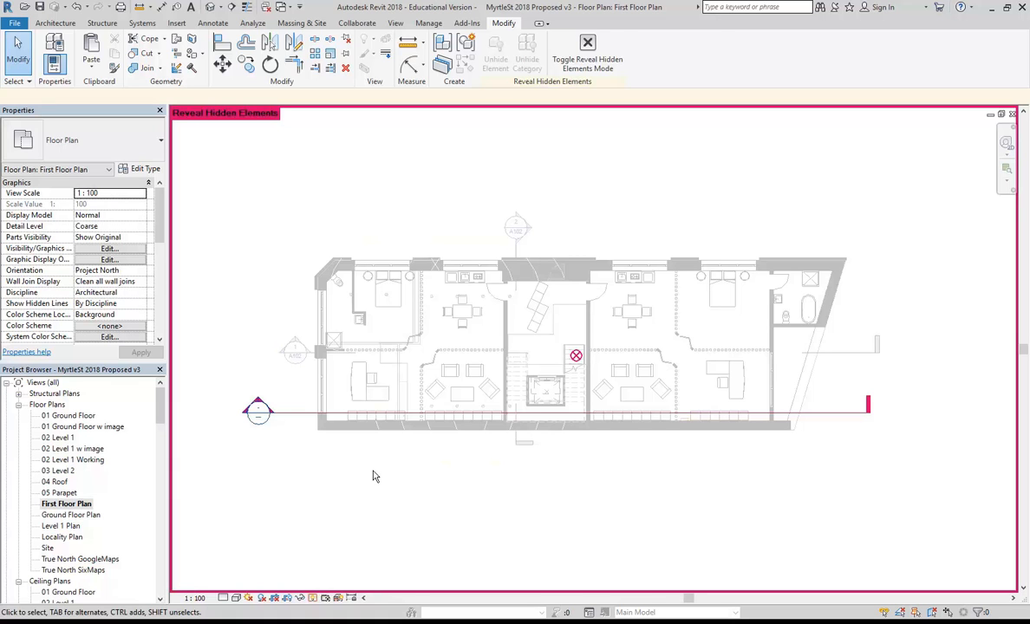
pyautogui.click(260, 411)
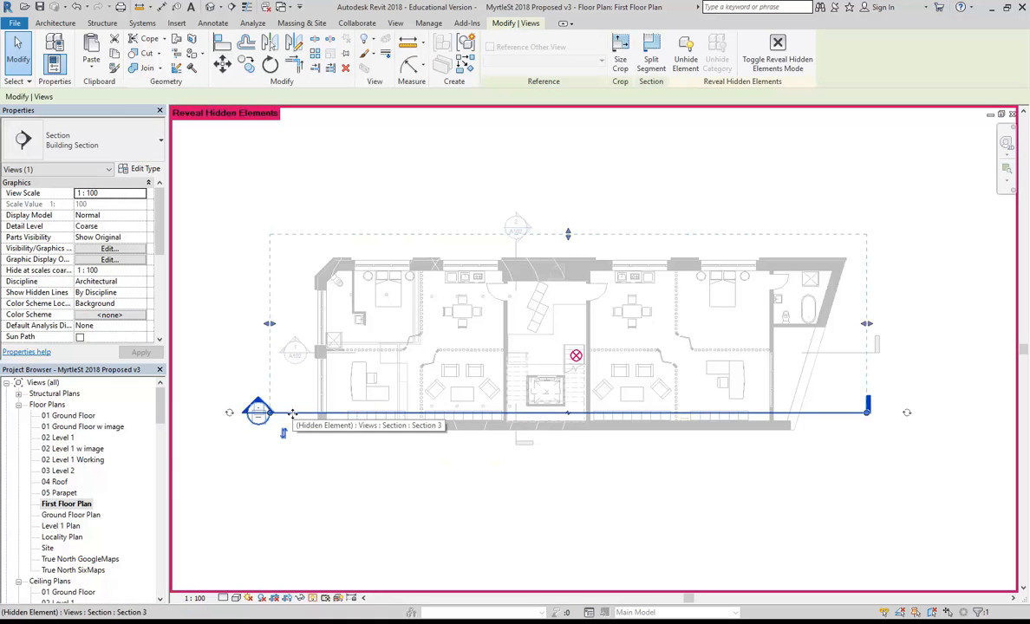
pyautogui.rightClick(295, 416)
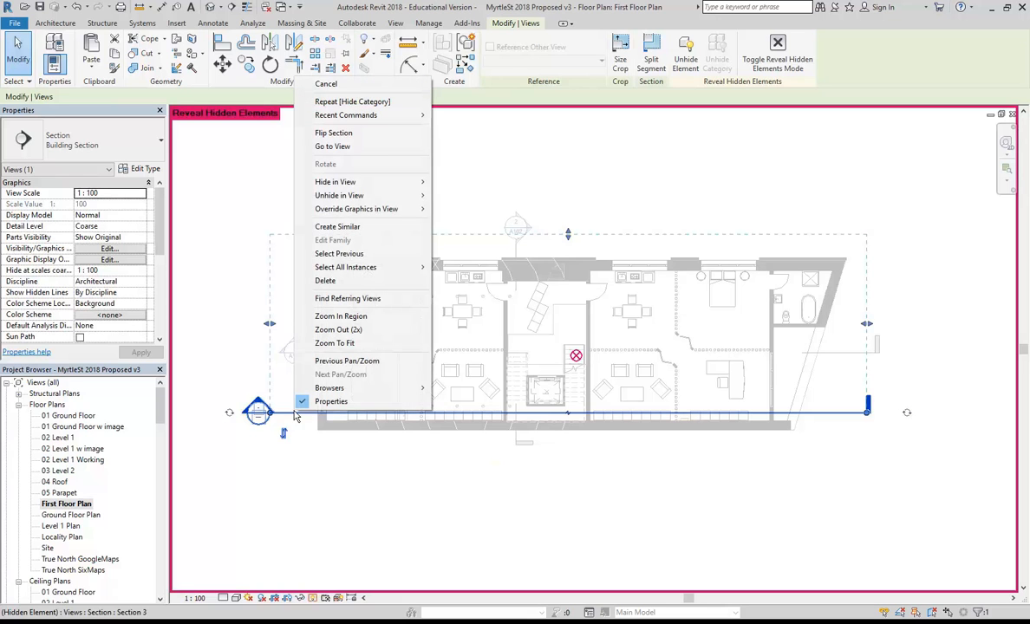
pyautogui.moveTo(349, 196)
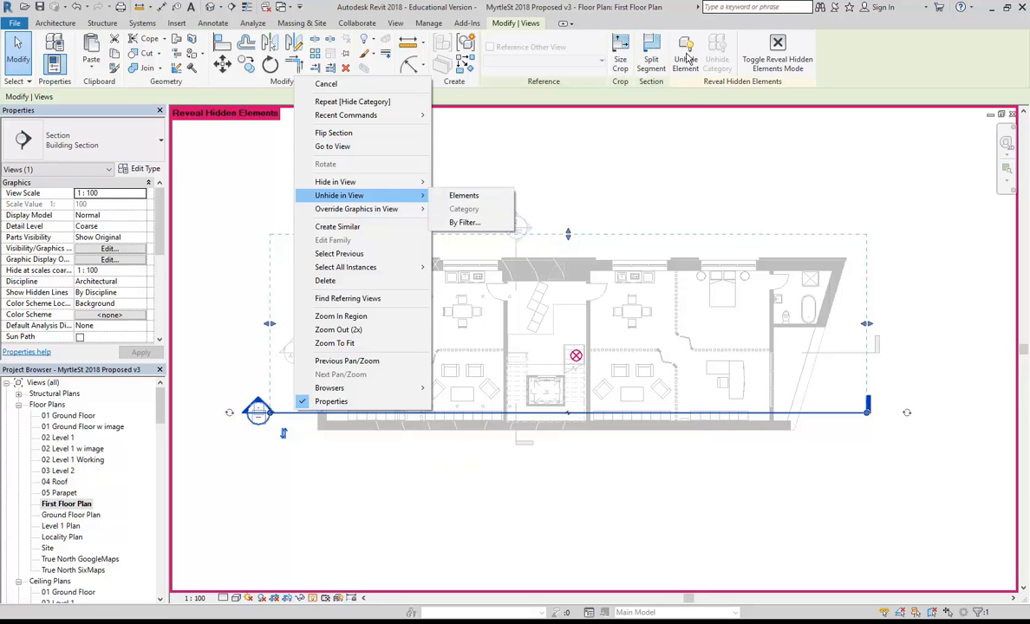
pyautogui.click(667, 168)
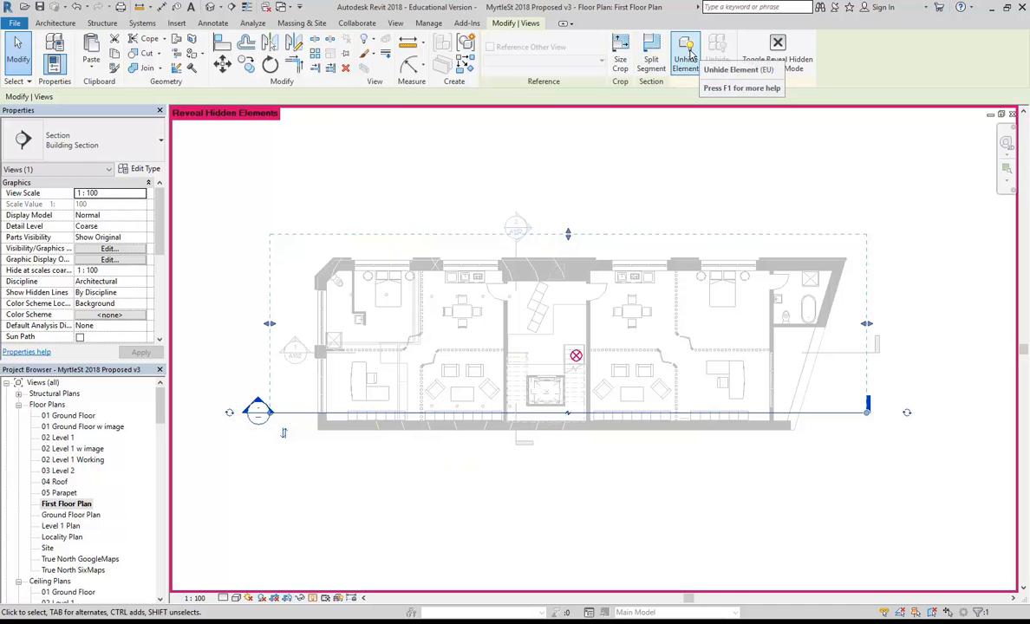
# Unhide Section 3 in this view and turn Reveal Hidden Elements back off.
pyautogui.rightClick(320, 216)
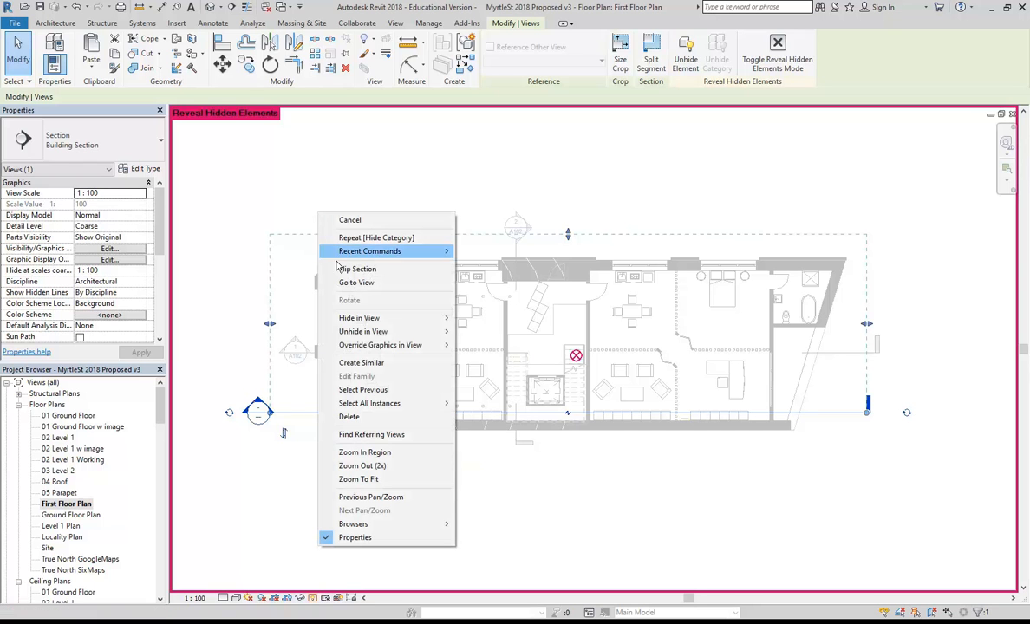
pyautogui.moveTo(443, 332)
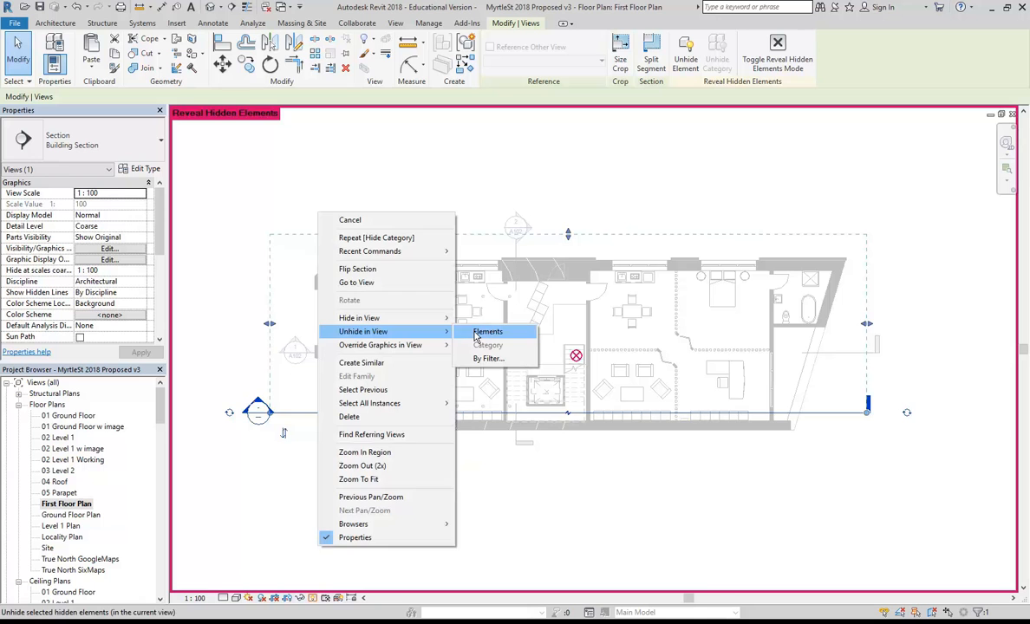
pyautogui.click(481, 332)
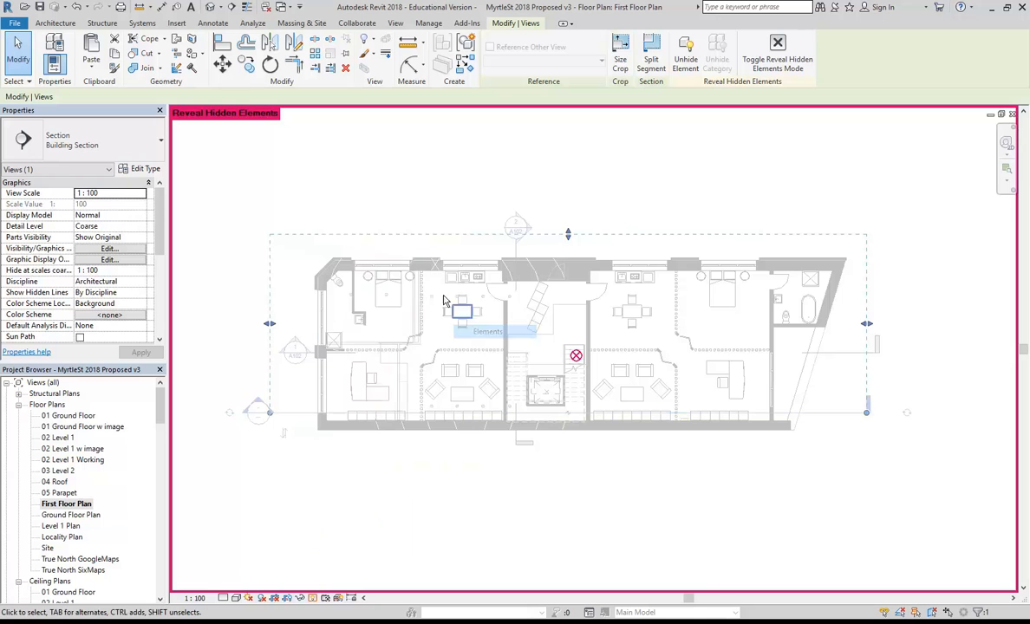
pyautogui.click(425, 201)
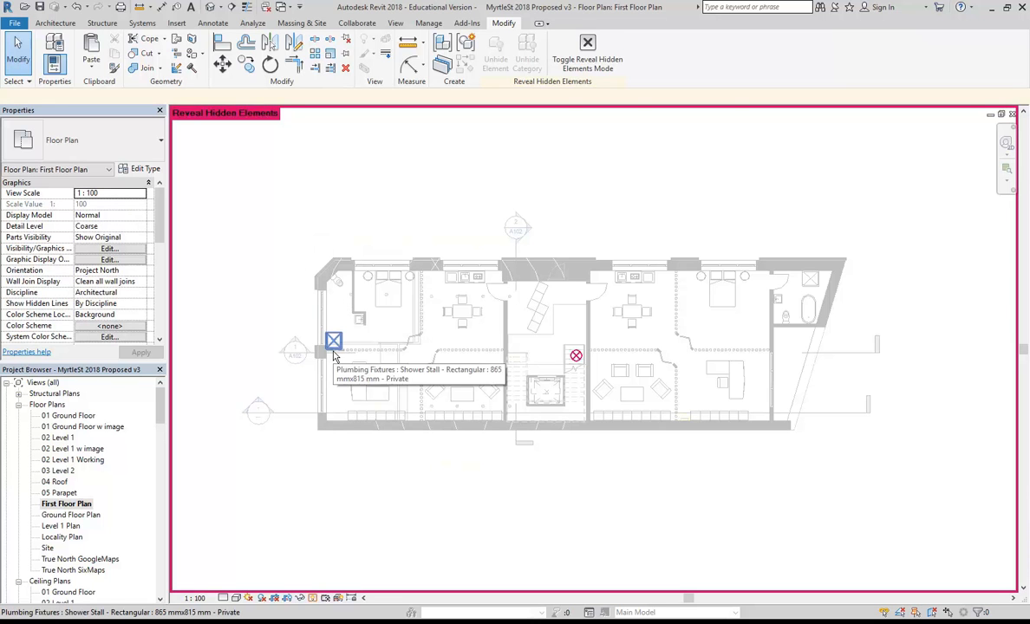
pyautogui.click(313, 599)
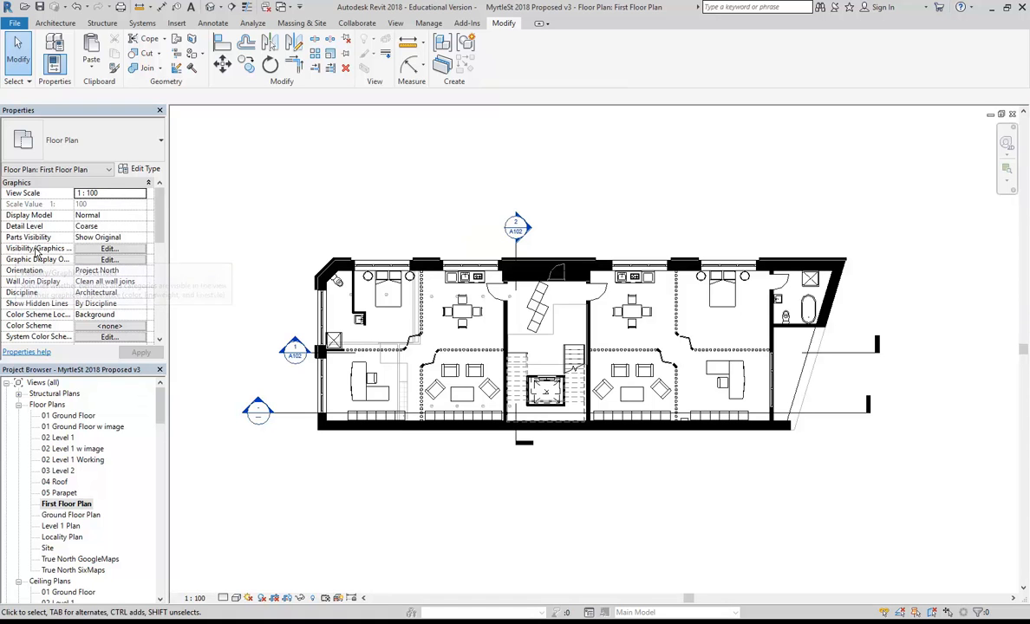
# Tick Reference Planes under the Annotation Categories in the view's Visibility/Graphics settings.
pyautogui.click(109, 248)
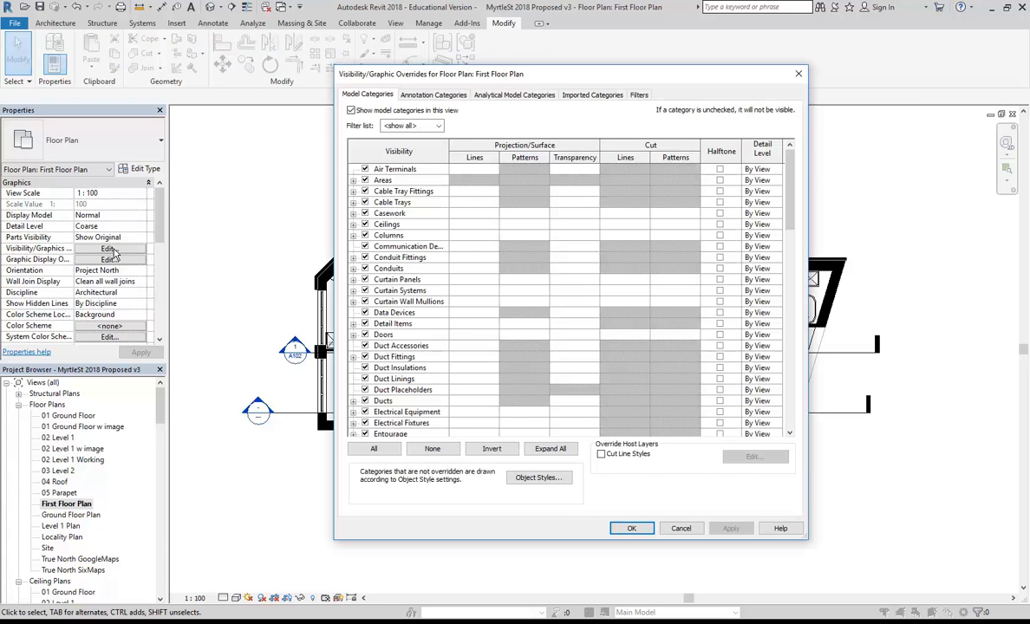
pyautogui.click(431, 96)
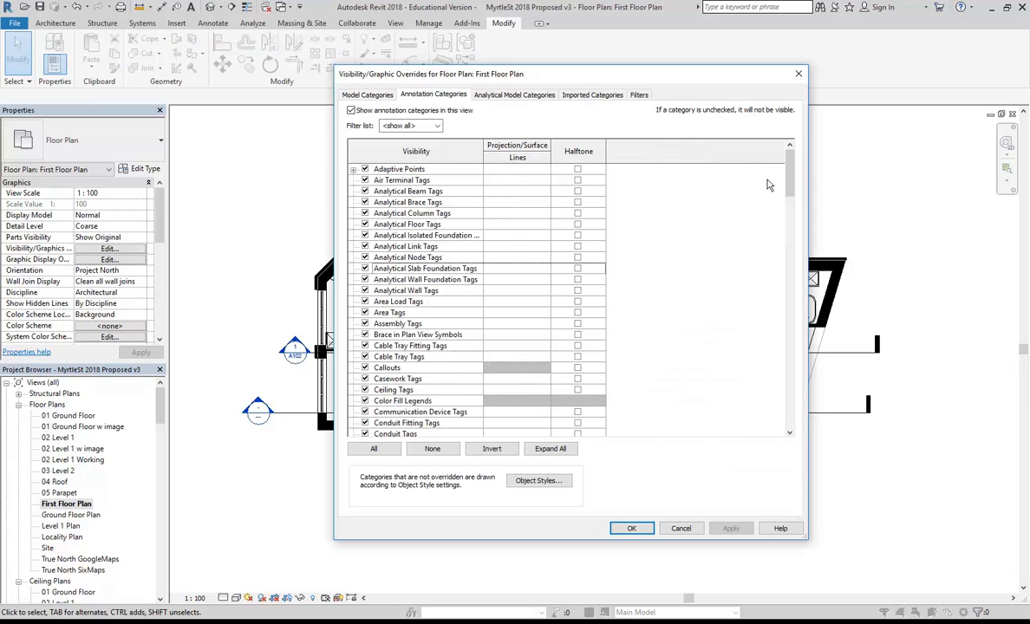
pyautogui.moveTo(789, 178)
pyautogui.mouseDown()
pyautogui.moveTo(799, 260)
pyautogui.moveTo(790, 338)
pyautogui.mouseUp()
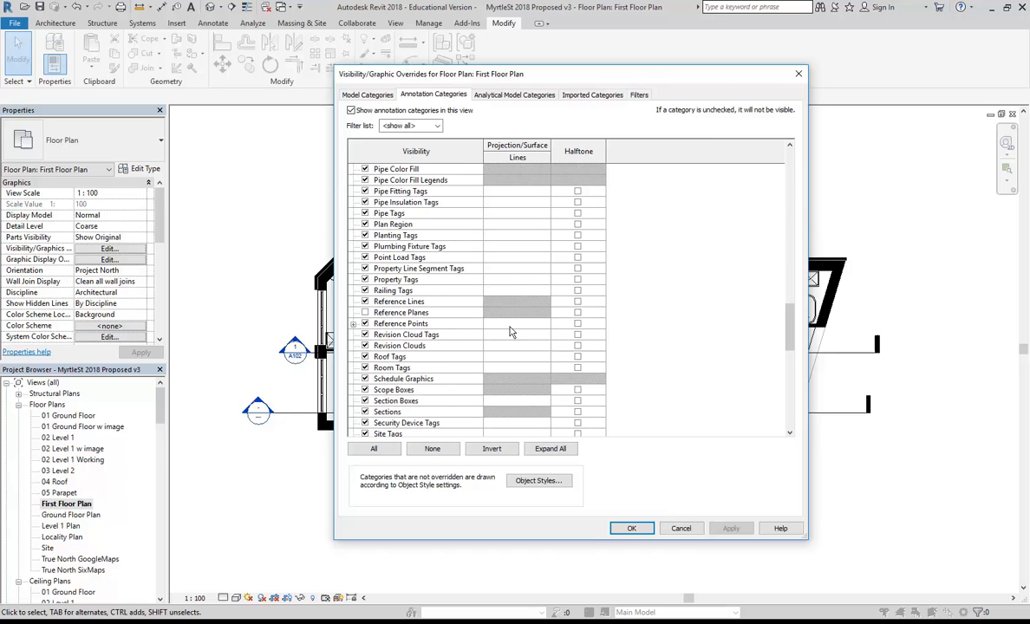
pyautogui.click(365, 313)
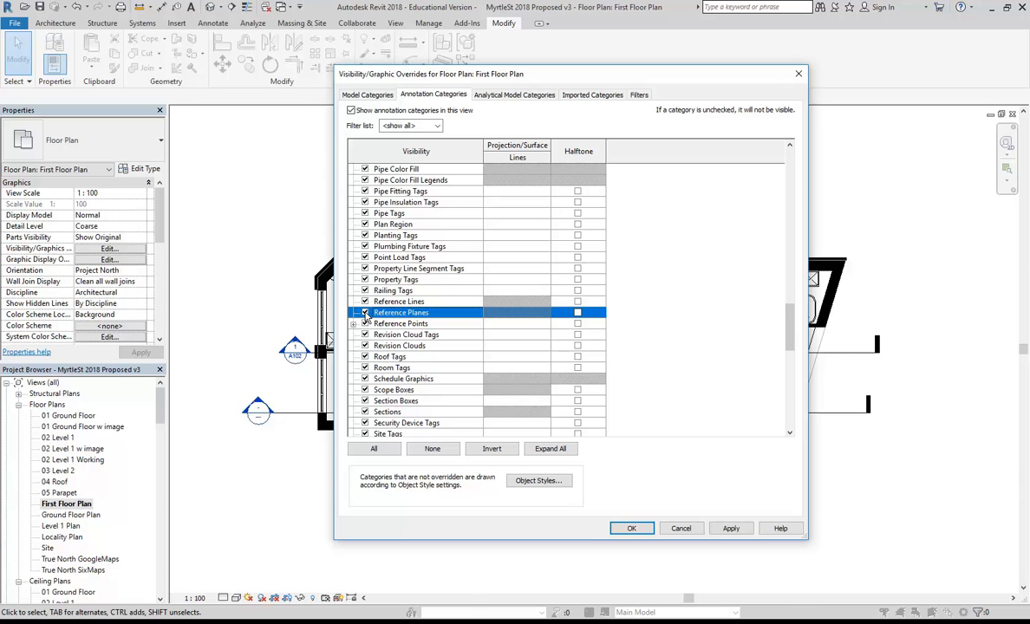
pyautogui.click(632, 528)
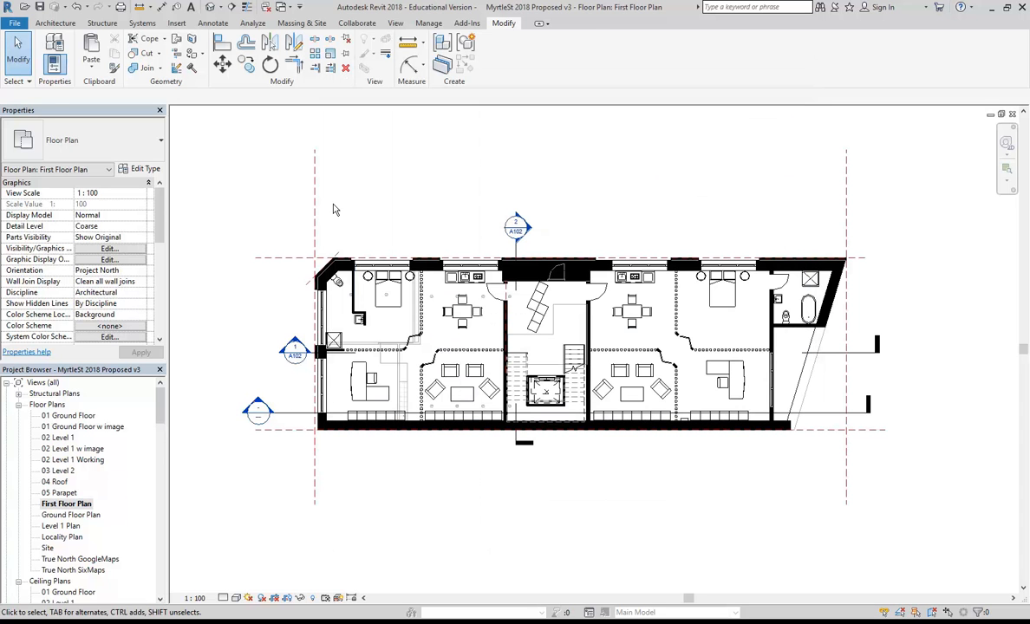
# Hide only the left reference plane in this view.
pyautogui.click(314, 208)
pyautogui.rightClick(316, 207)
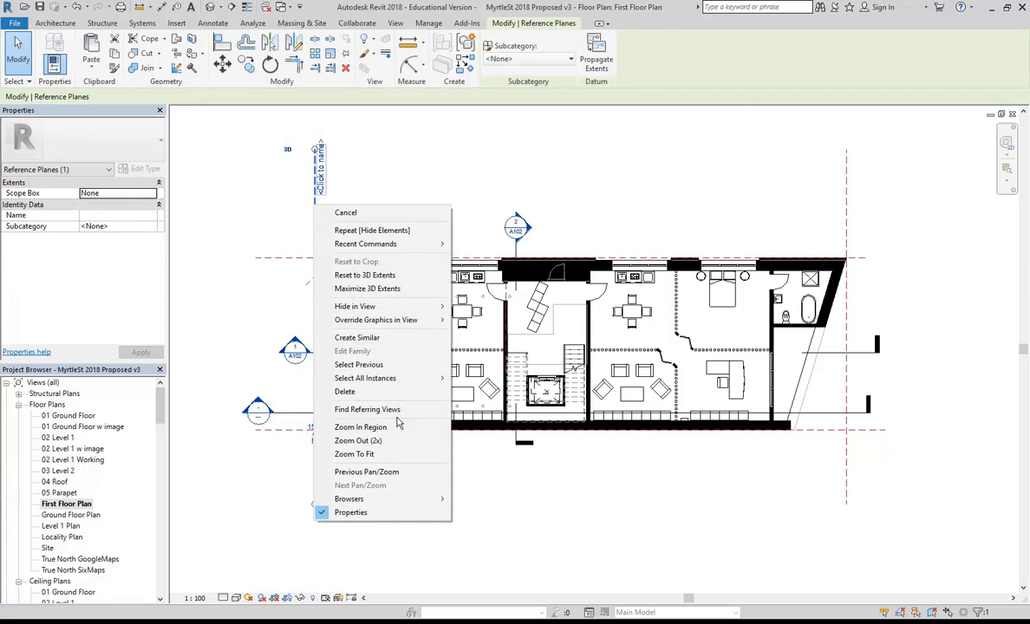
pyautogui.moveTo(355, 306)
pyautogui.click(481, 305)
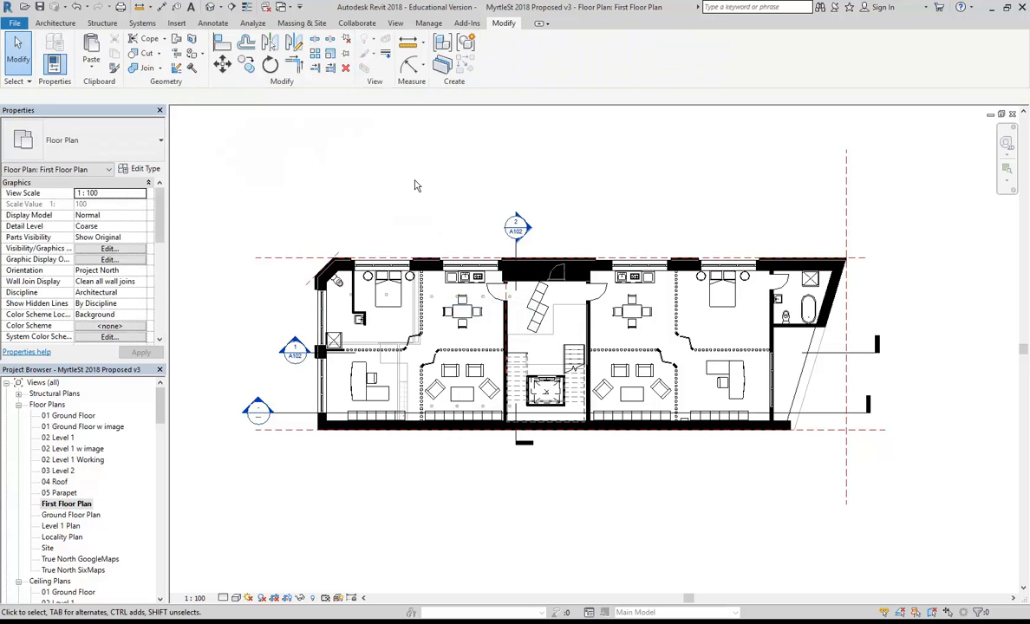
# Reveal hidden elements and unhide the left reference plane.
pyautogui.click(314, 598)
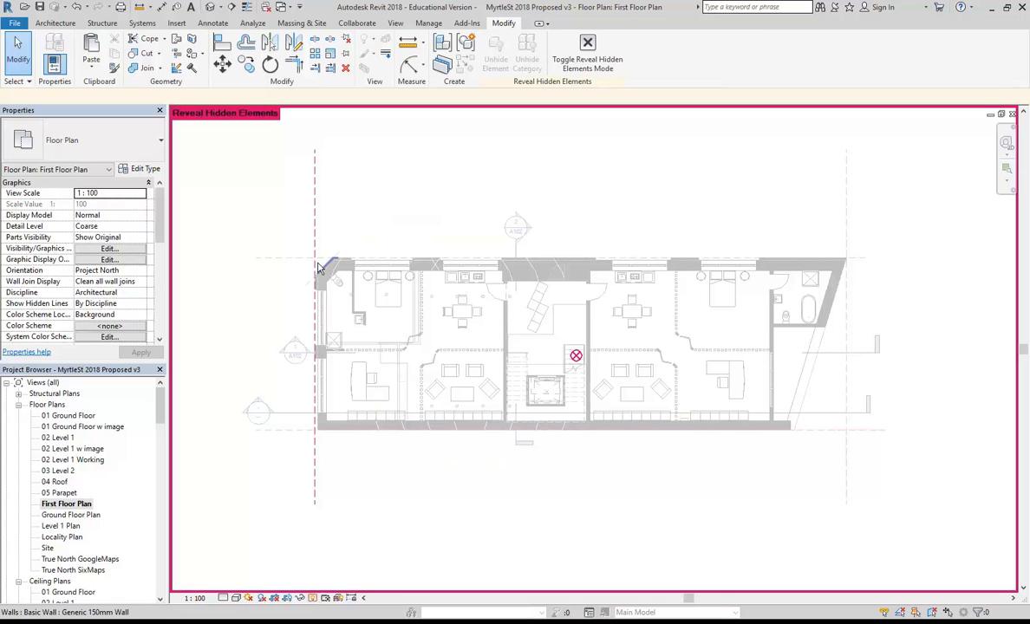
pyautogui.click(316, 208)
pyautogui.rightClick(315, 210)
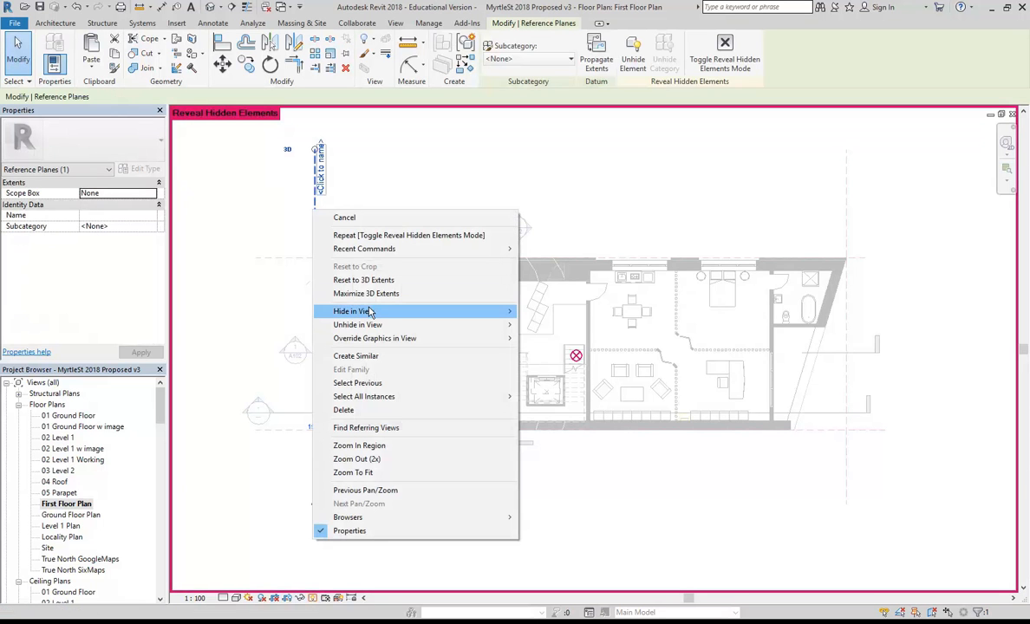
pyautogui.moveTo(441, 326)
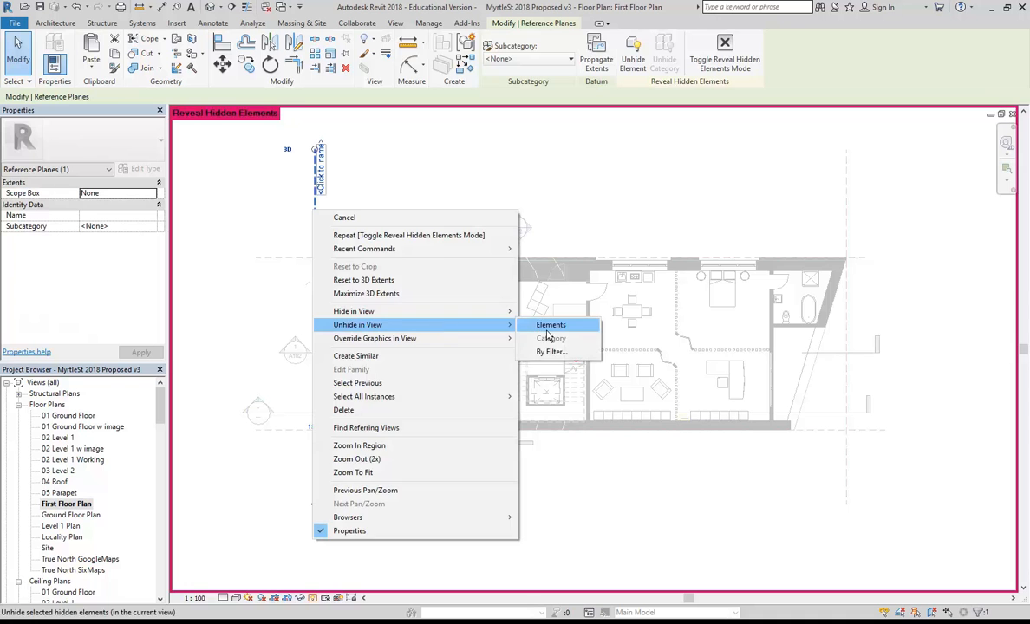
pyautogui.click(550, 324)
pyautogui.click(313, 599)
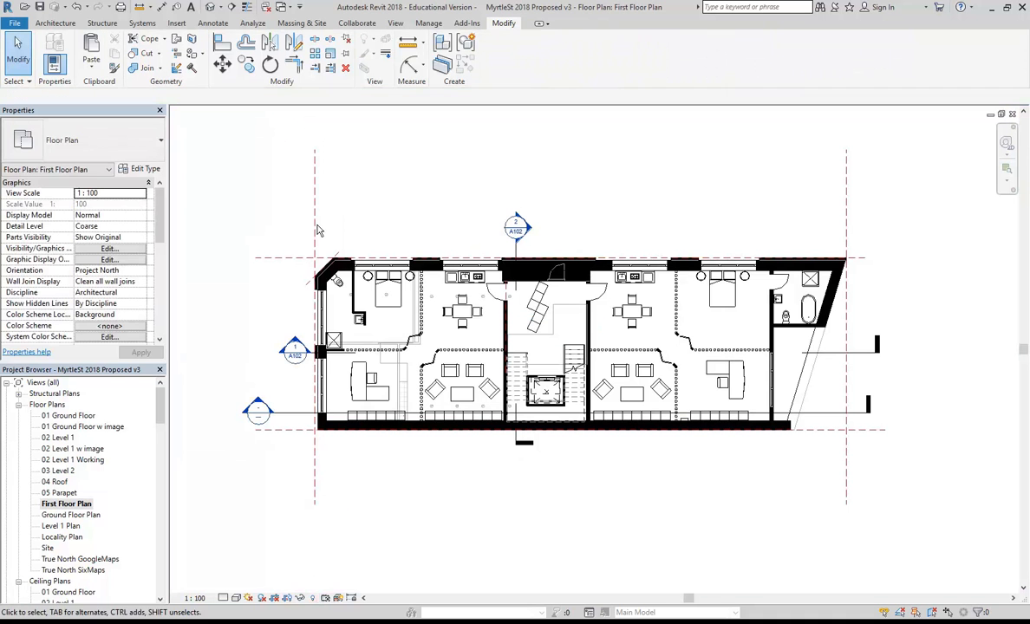
# Hide the entire Reference Planes category in the First Floor Plan.
pyautogui.rightClick(316, 222)
pyautogui.moveTo(372, 322)
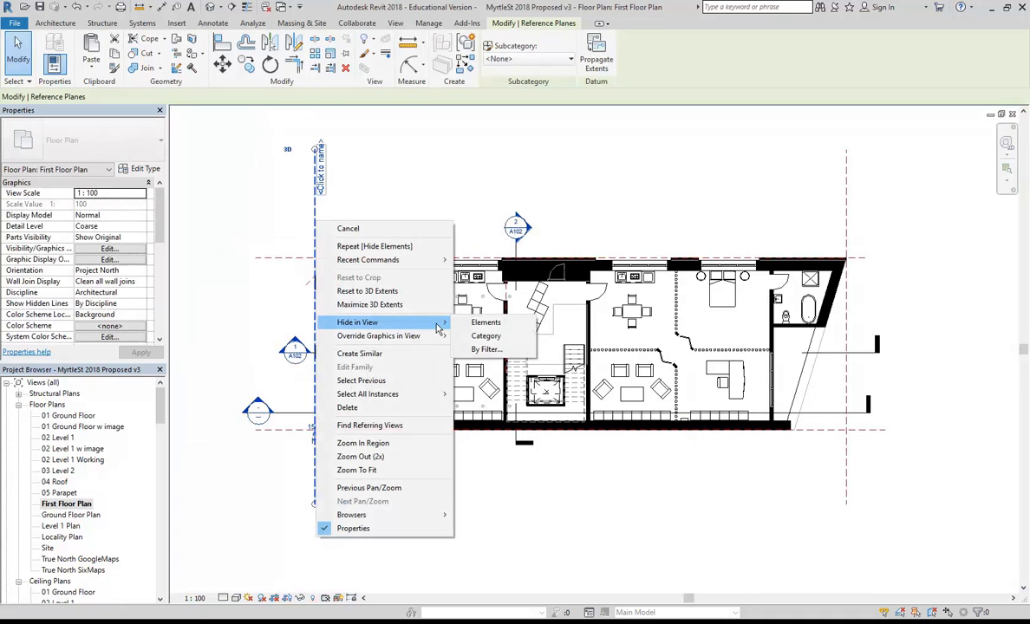
pyautogui.click(479, 336)
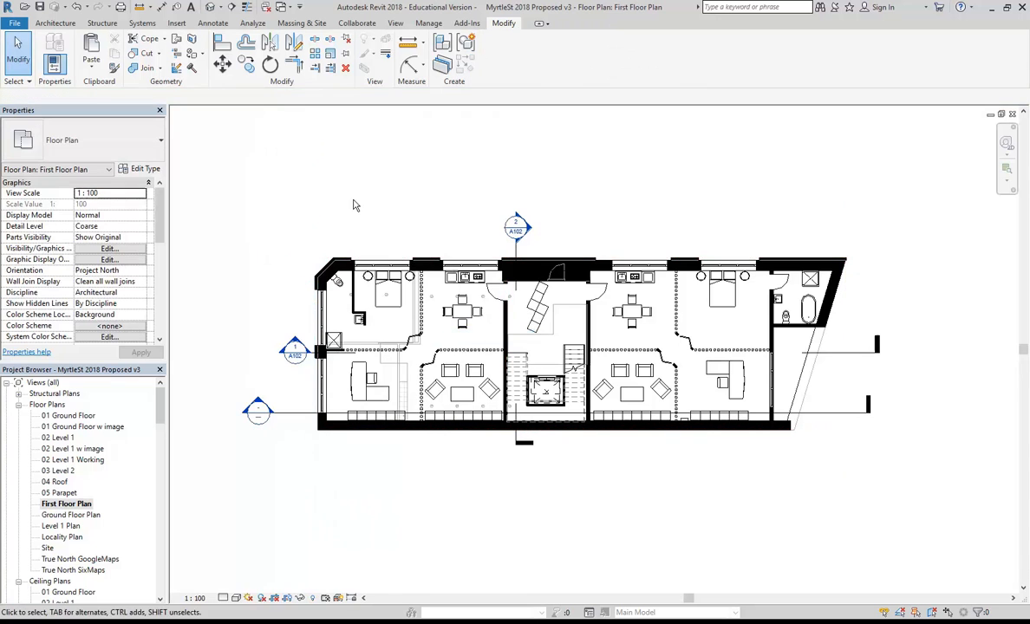
pyautogui.click(313, 598)
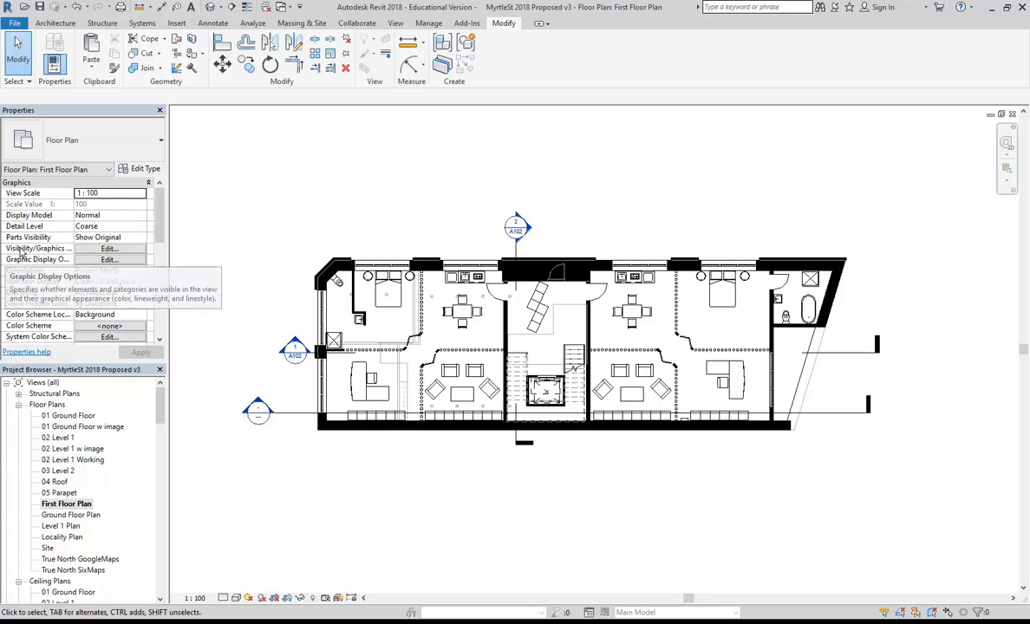
# Turn off the Furniture category in the view's Visibility/Graphics settings via VG.
pyautogui.click(109, 249)
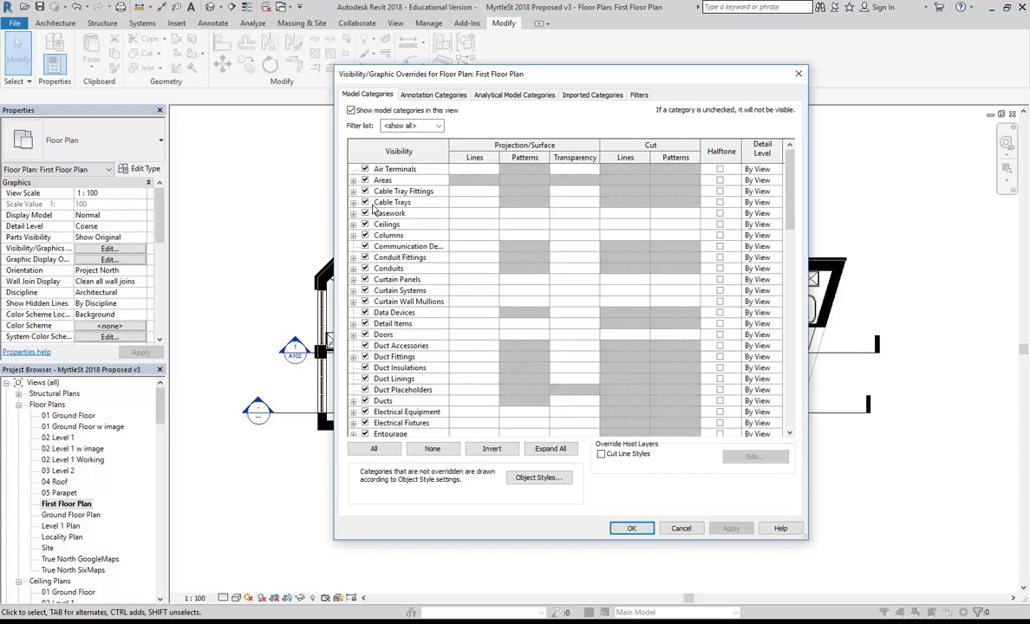
pyautogui.click(682, 529)
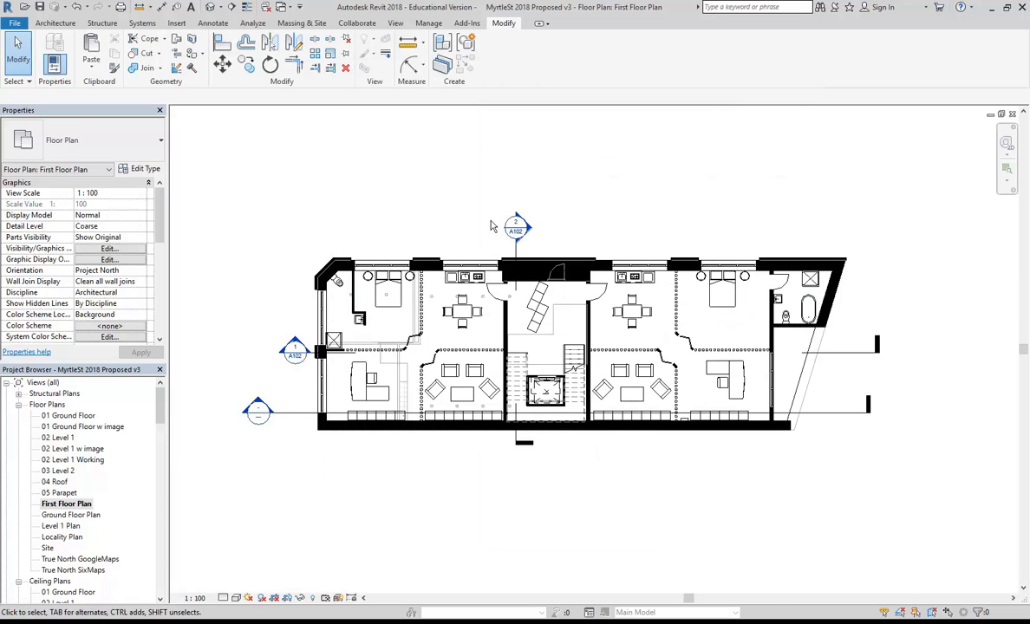
pyautogui.press('v')
pyautogui.press('g')
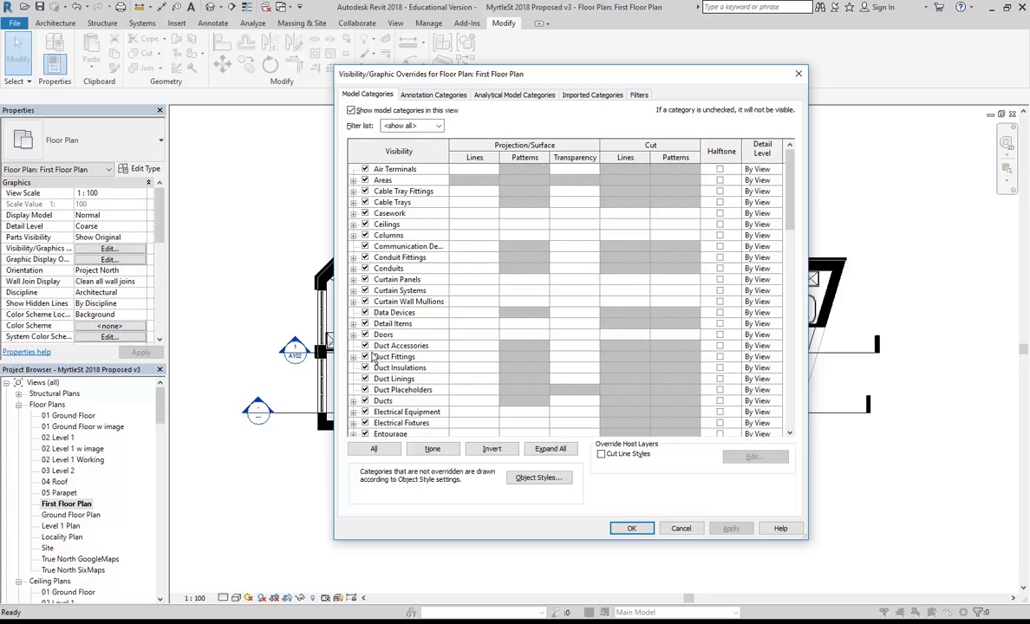
pyautogui.moveTo(790, 185); pyautogui.dragTo(792, 351)
pyautogui.moveTo(653, 80); pyautogui.dragTo(665, 102)
pyautogui.scroll(8, 442, 232)
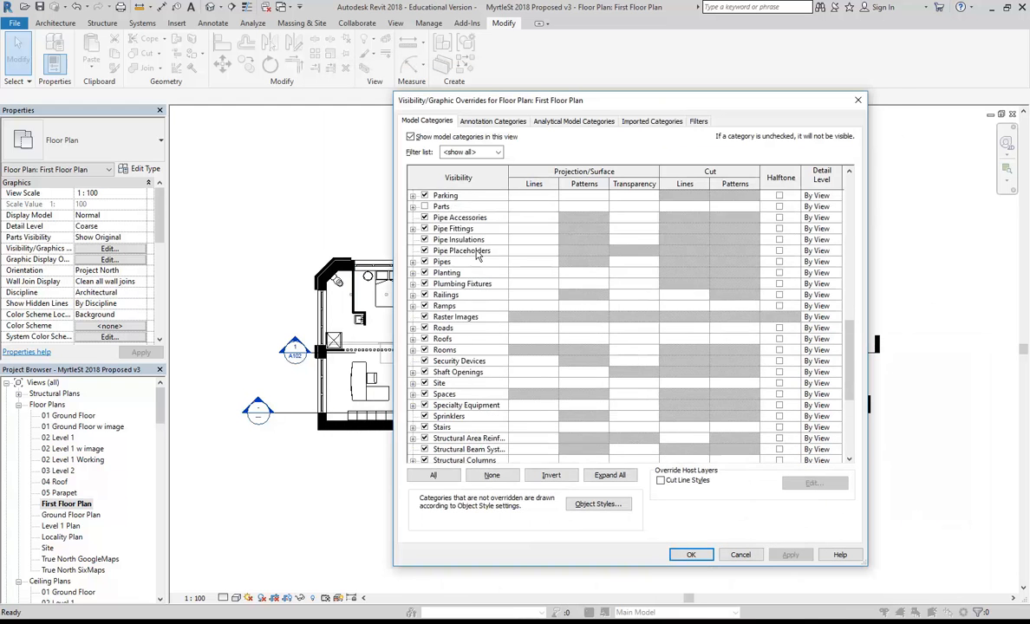
pyautogui.scroll(2, 468, 261)
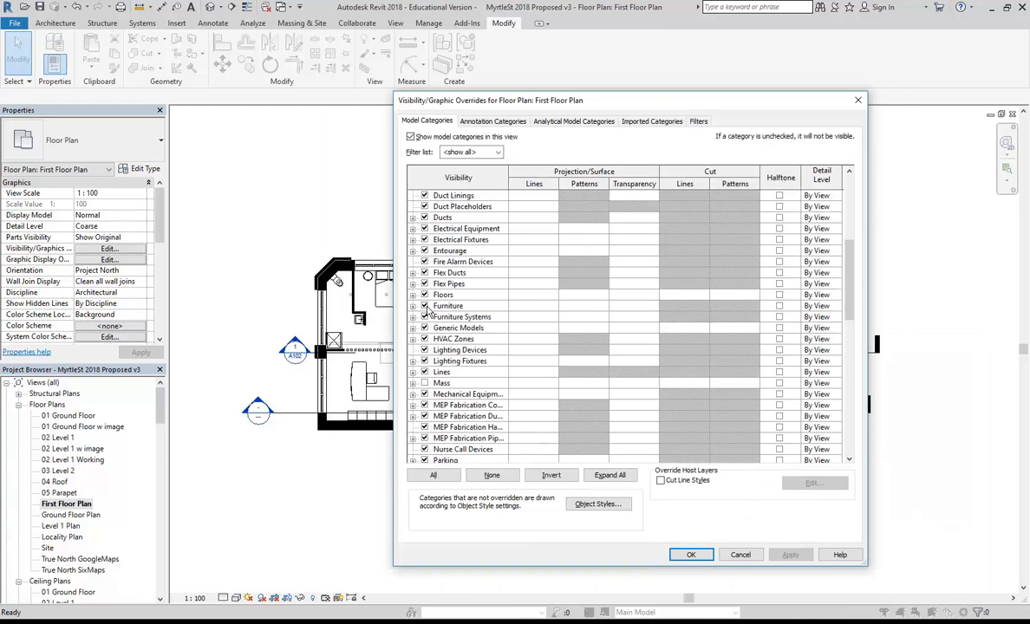
pyautogui.click(424, 306)
pyautogui.click(691, 556)
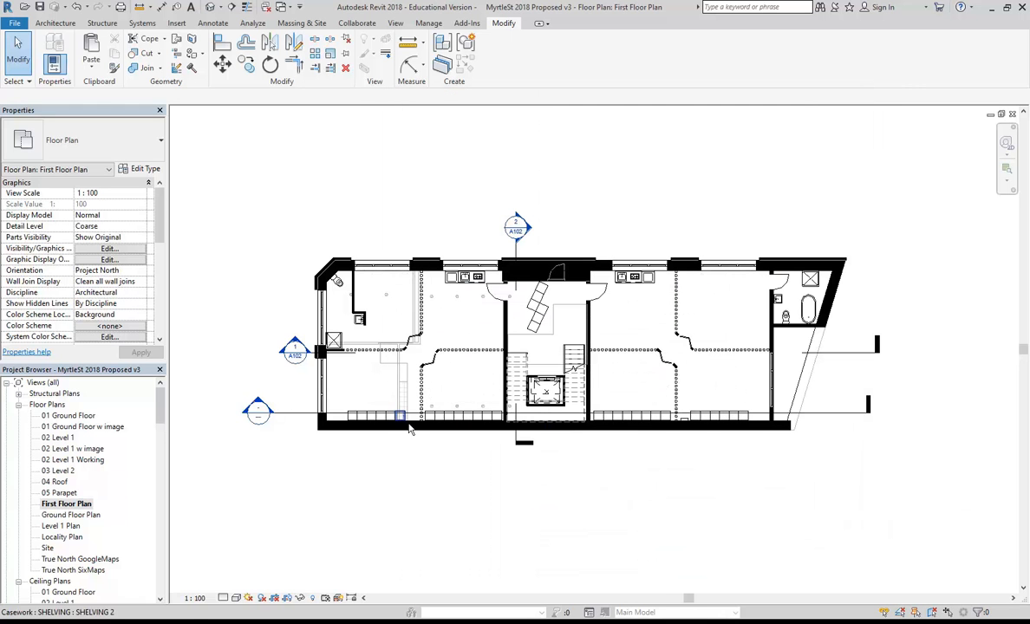
# Turn the Furniture category back on so the furniture reappears.
pyautogui.moveTo(374, 166); pyautogui.dragTo(358, 159, button='middle')
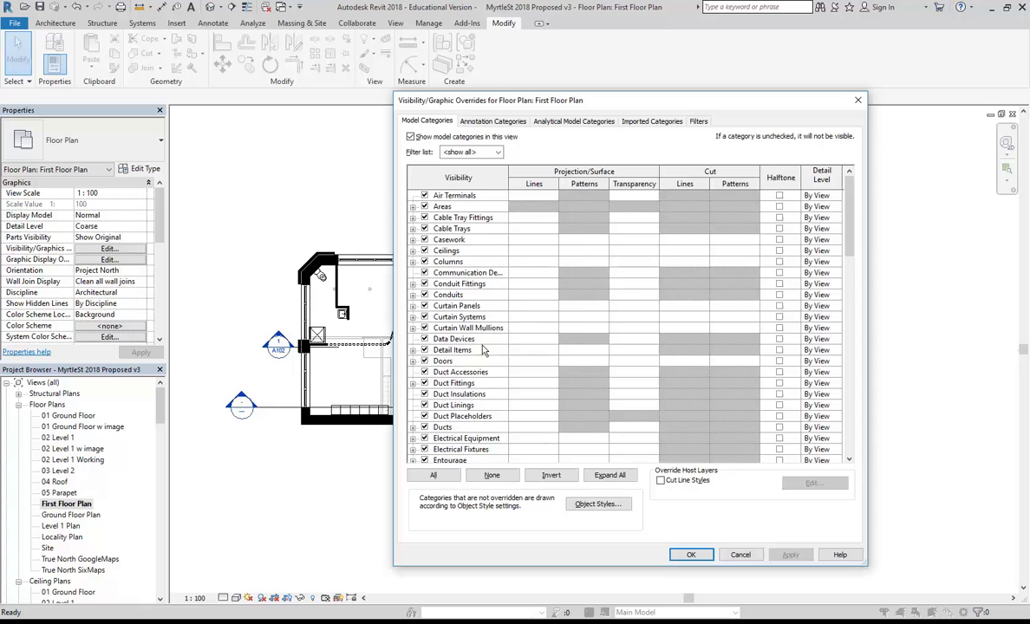
pyautogui.scroll(-4, 442, 377)
pyautogui.click(431, 395)
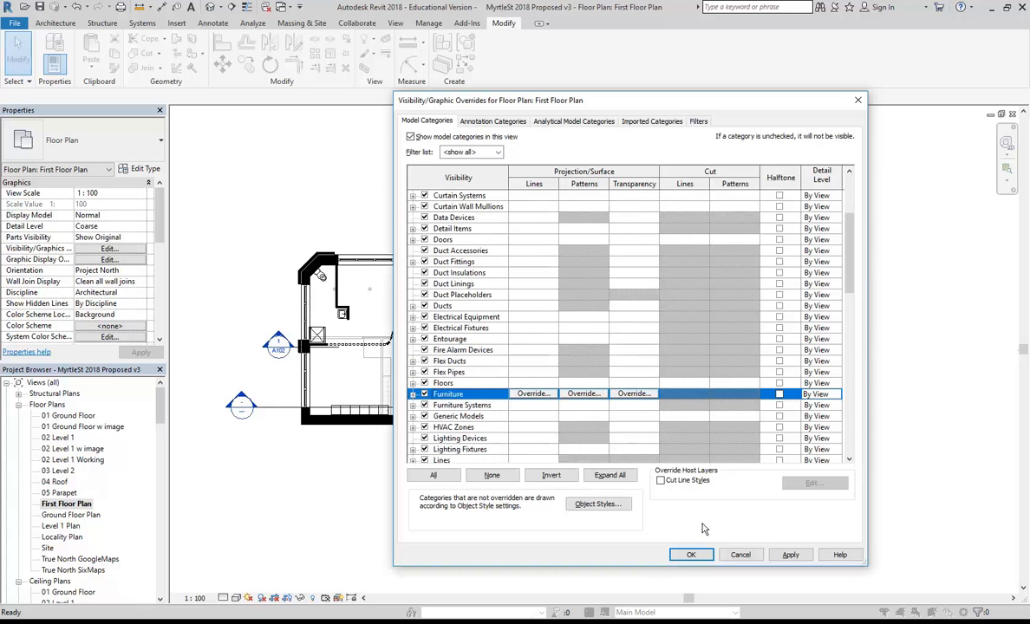
pyautogui.click(691, 555)
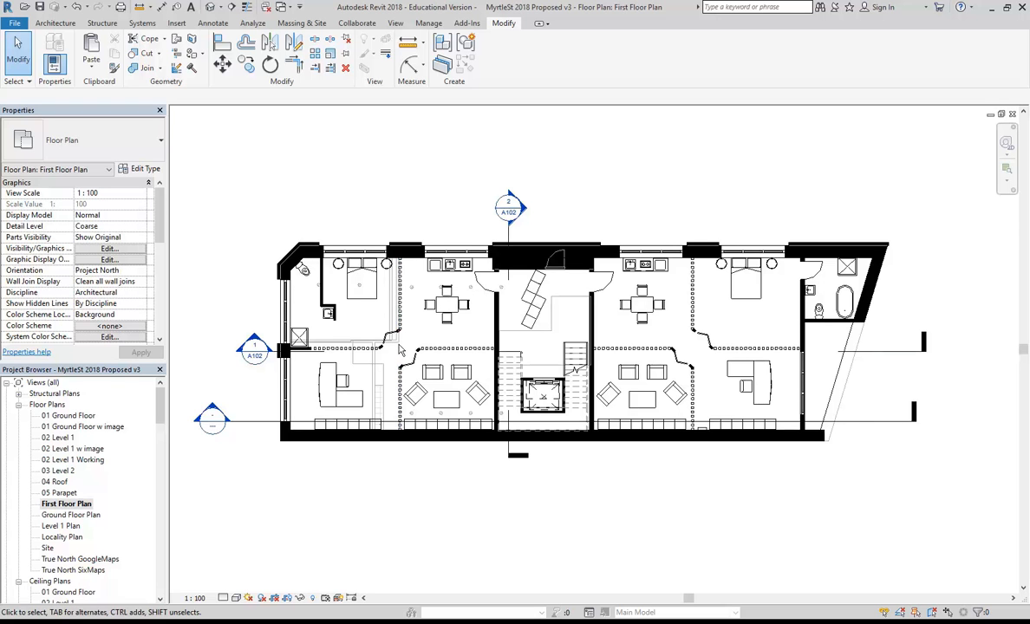
# Hide the lower-left section line in this view.
pyautogui.moveTo(430, 356); pyautogui.dragTo(477, 351, button='middle')
pyautogui.rightClick(314, 413)
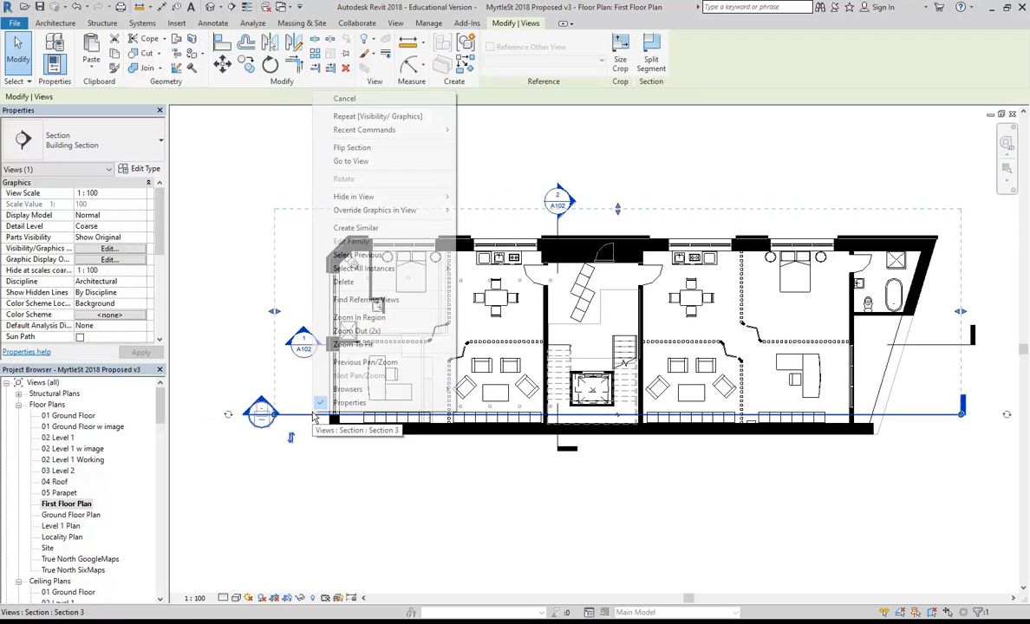
pyautogui.click(518, 196)
pyautogui.scroll(2, 401, 374)
pyautogui.scroll(3, 401, 375)
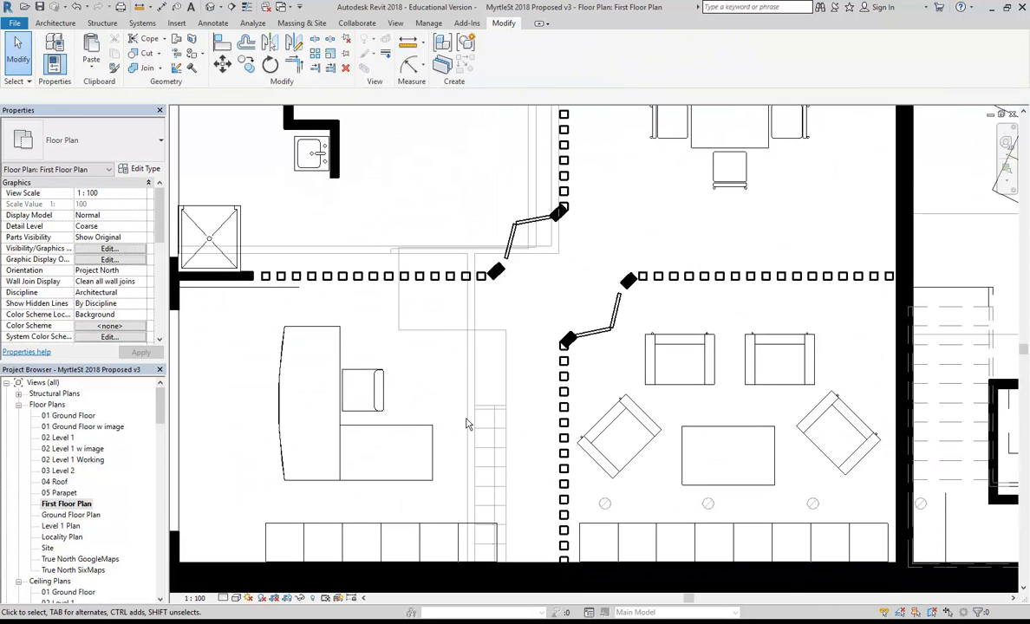
pyautogui.scroll(-2, 468, 422)
pyautogui.moveTo(467, 382); pyautogui.dragTo(488, 404, button='middle')
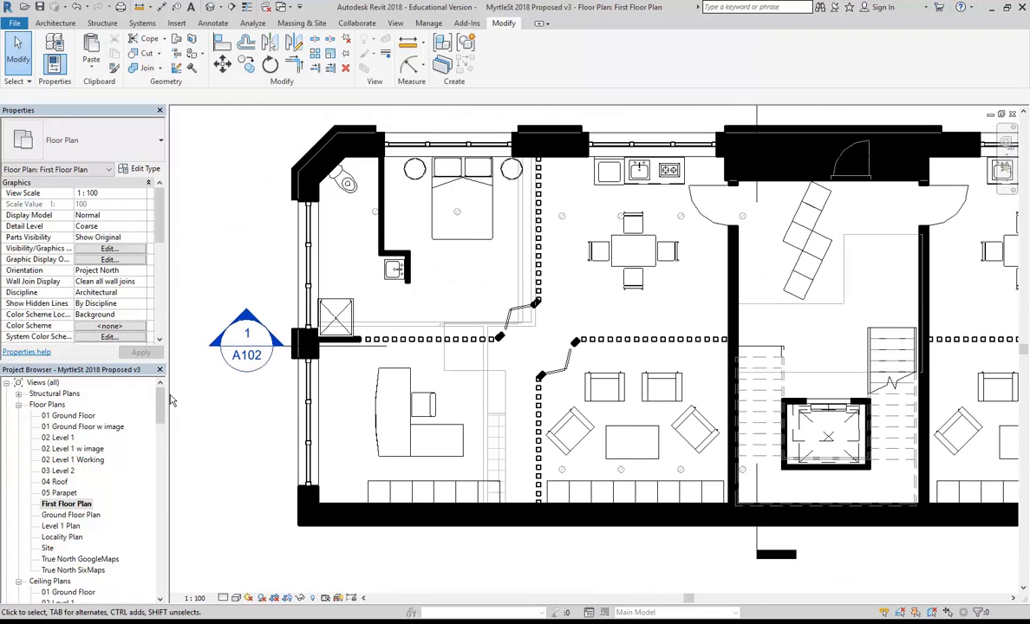
# Set the view's Underlay Range Base Level to None.
pyautogui.moveTo(159, 200); pyautogui.dragTo(162, 249)
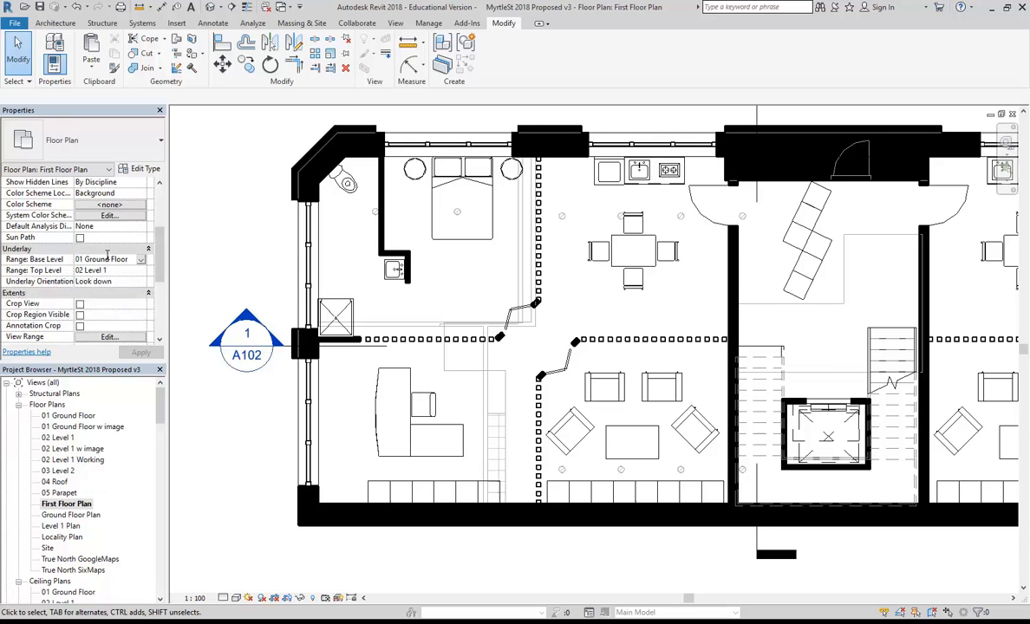
pyautogui.click(140, 260)
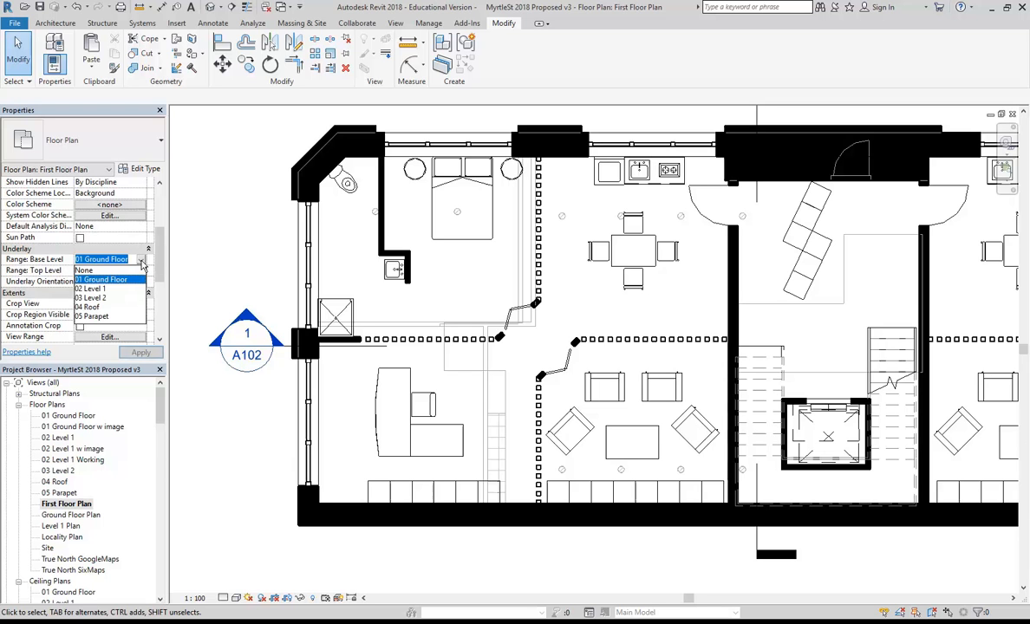
pyautogui.click(93, 271)
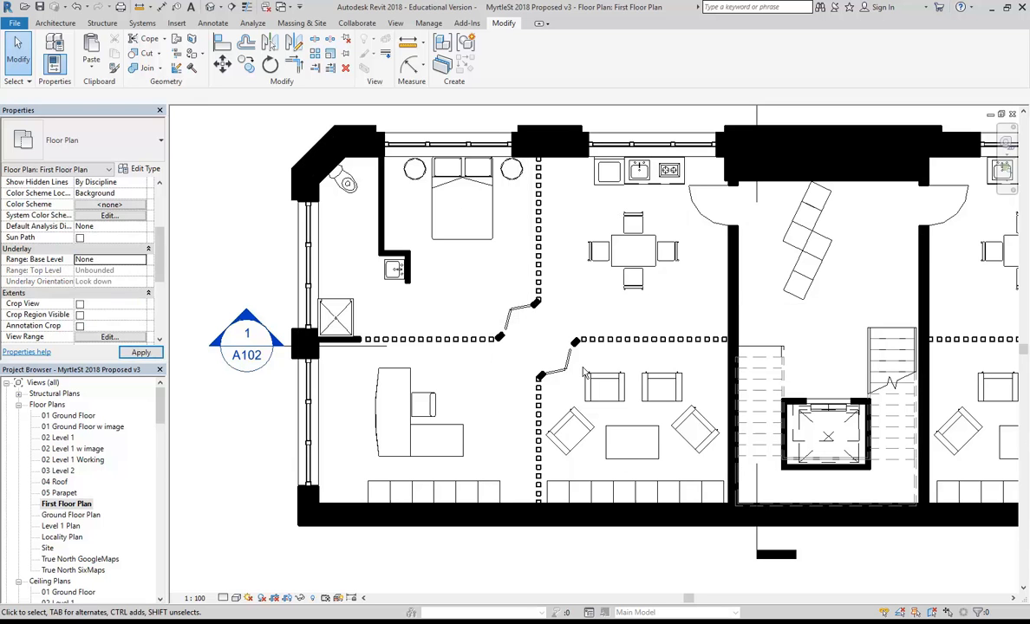
pyautogui.scroll(2, 460, 379)
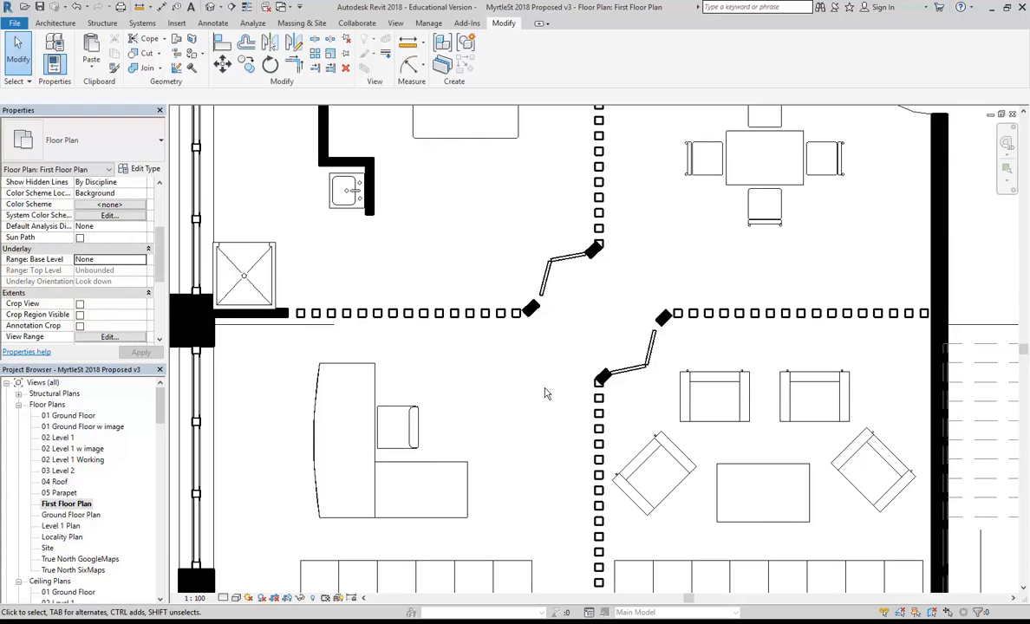
pyautogui.scroll(-4, 520, 392)
pyautogui.scroll(-1, 580, 346)
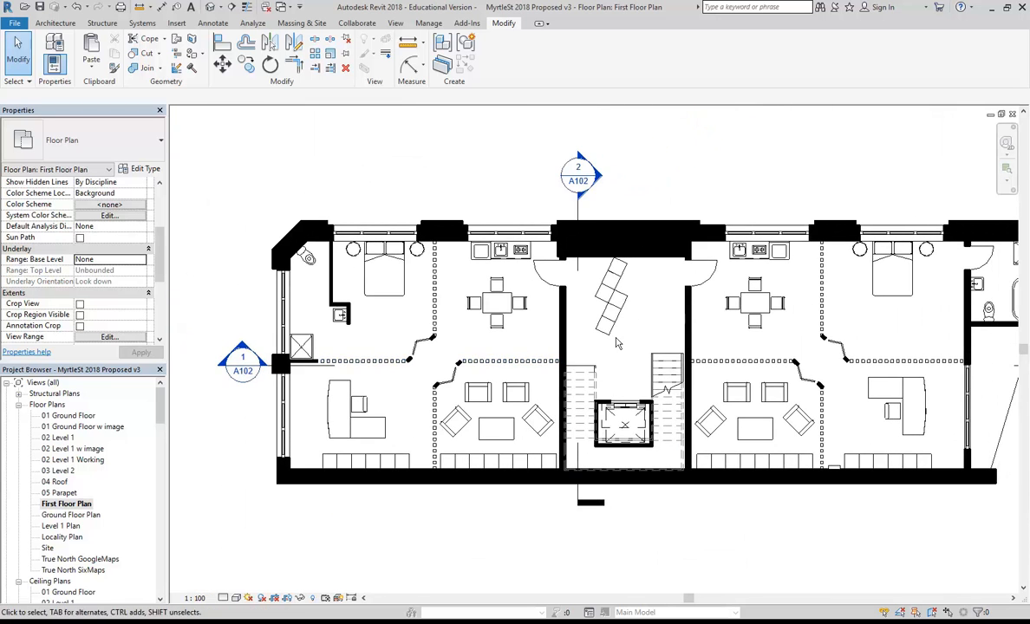
pyautogui.scroll(-2, 547, 330)
pyautogui.scroll(1, 410, 188)
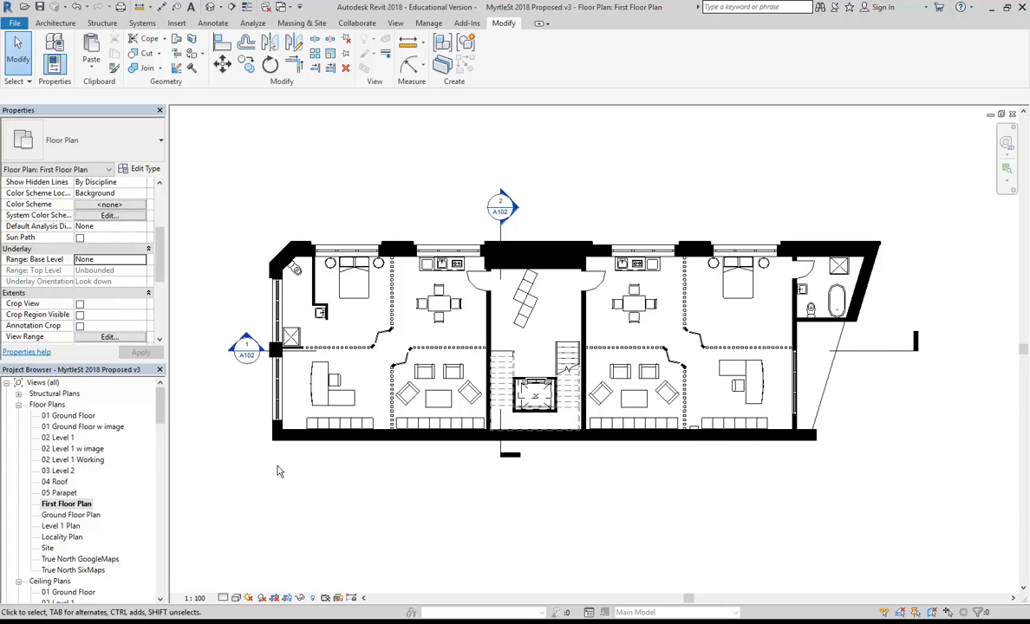
# Set the view's Detail Level to Fine and zoom in on the stair core.
pyautogui.click(224, 598)
pyautogui.click(238, 586)
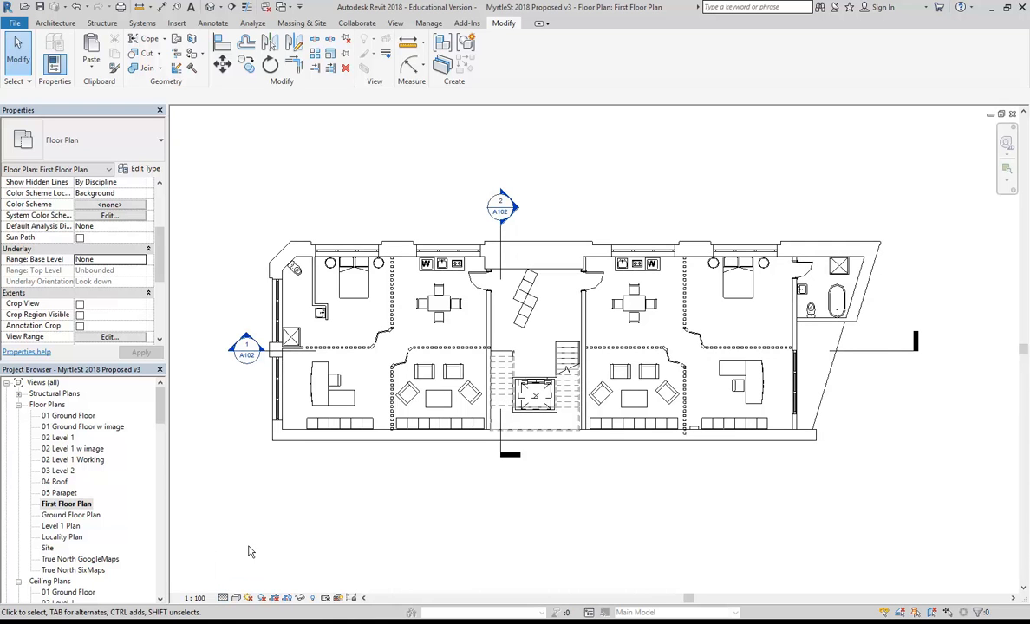
pyautogui.click(224, 598)
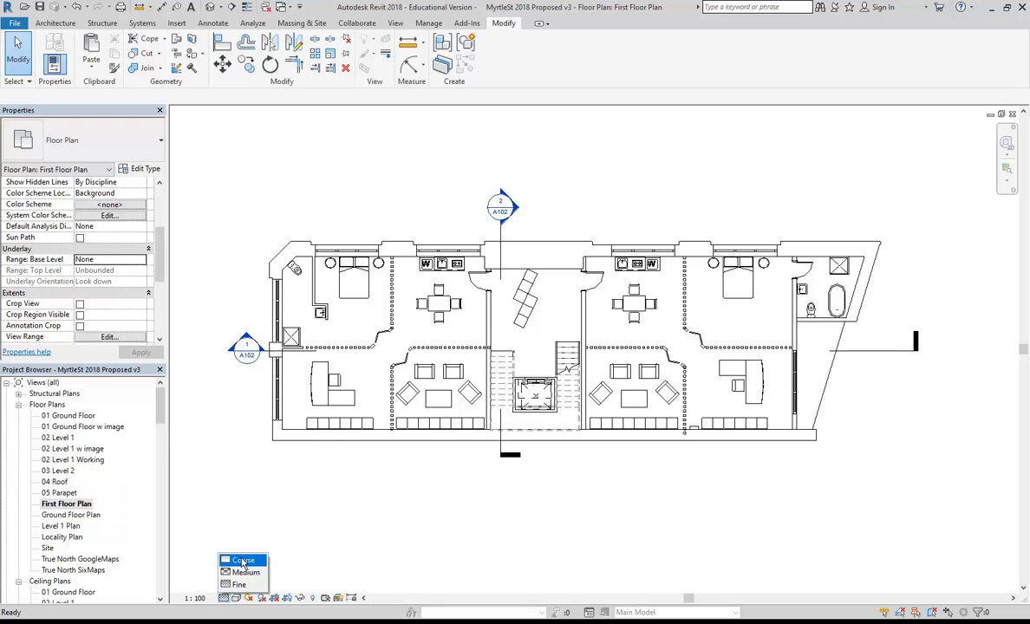
pyautogui.click(425, 492)
pyautogui.scroll(4, 533, 372)
pyautogui.moveTo(534, 360)
pyautogui.mouseDown(button='middle')
pyautogui.moveTo(501, 350)
pyautogui.moveTo(524, 421)
pyautogui.mouseUp(button='middle')
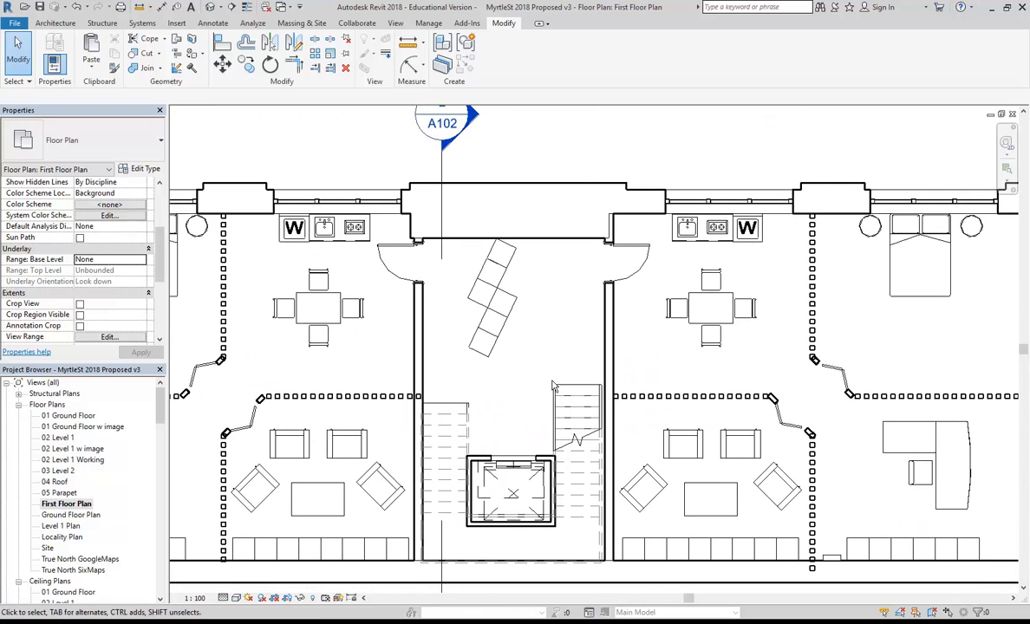
pyautogui.scroll(2, 527, 379)
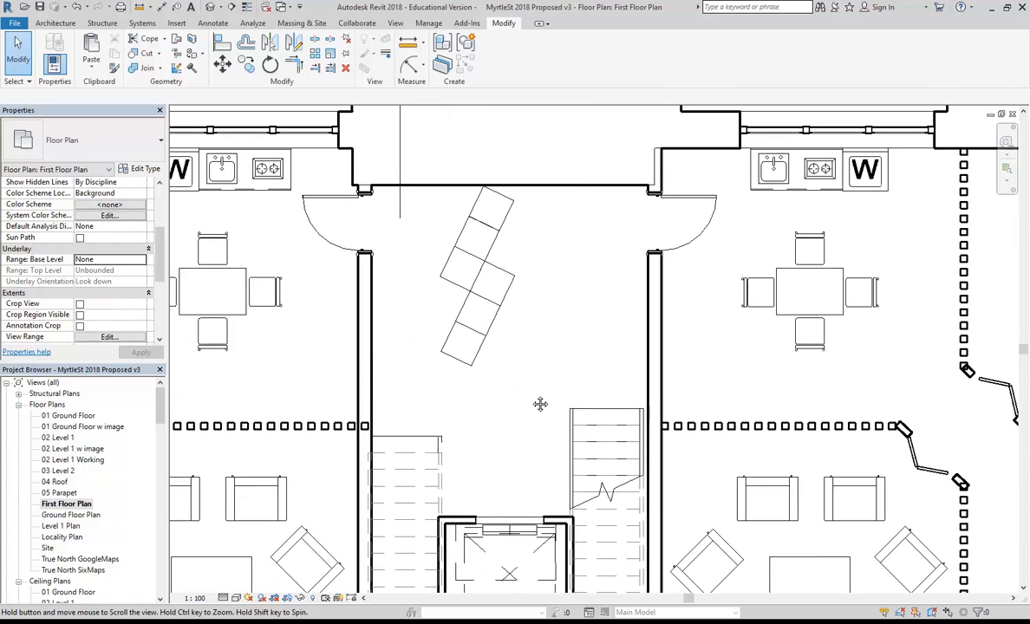
# Draw a horizontal and a vertical leg of Double brick - 270 wall in the hall.
pyautogui.click(54, 23)
pyautogui.click(47, 40)
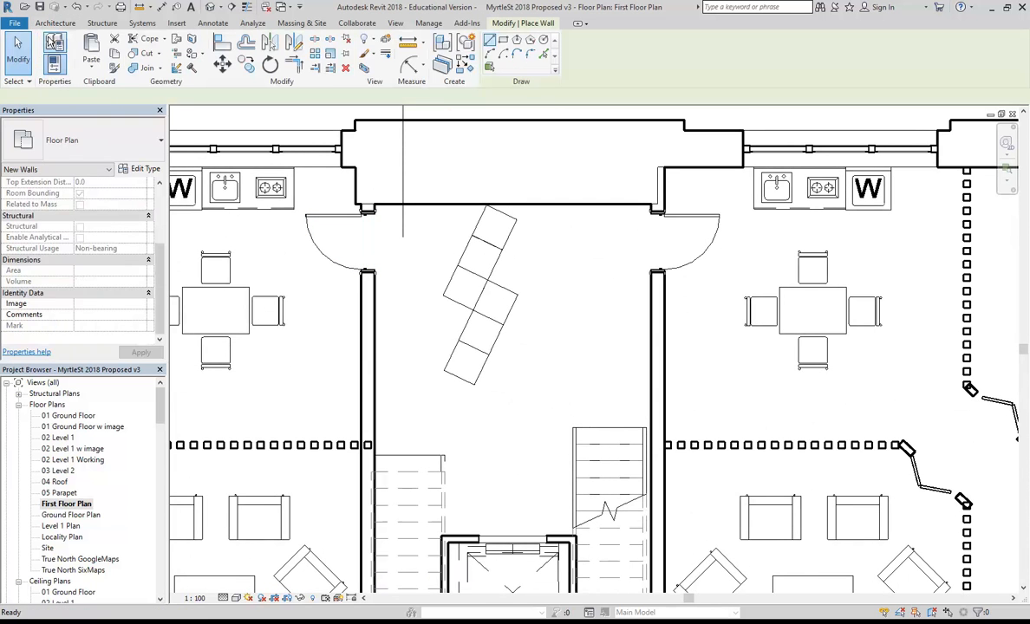
pyautogui.click(89, 148)
pyautogui.scroll(5, 104, 264)
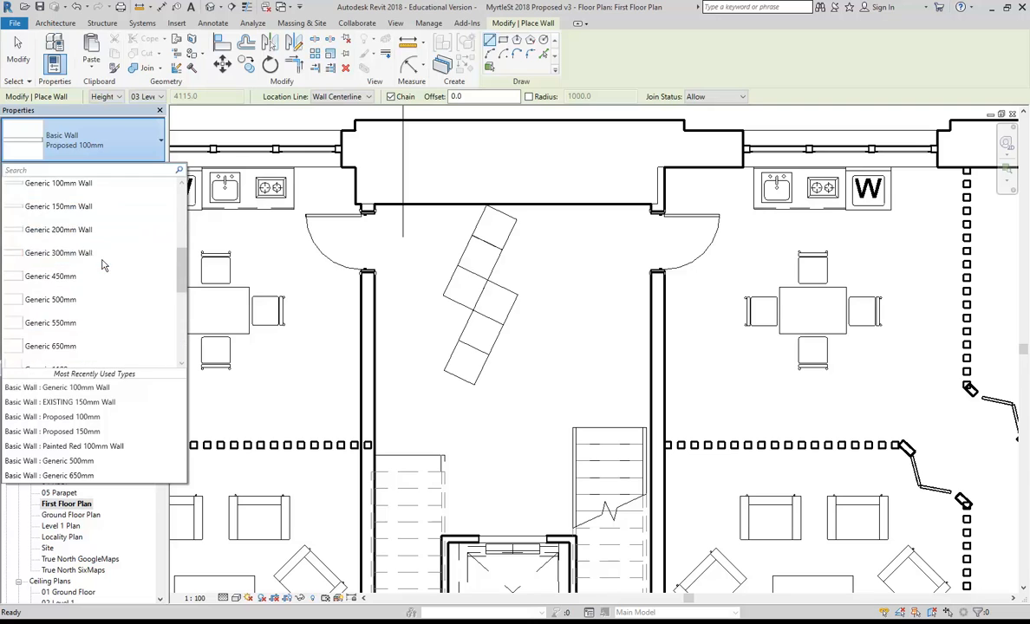
pyautogui.scroll(2, 65, 251)
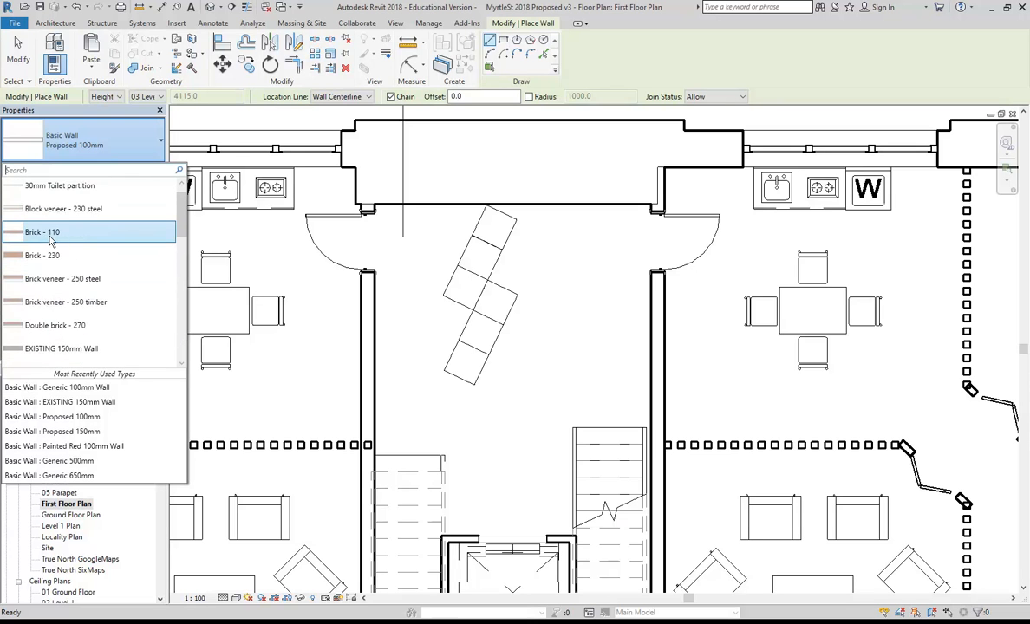
pyautogui.click(54, 325)
pyautogui.click(405, 373)
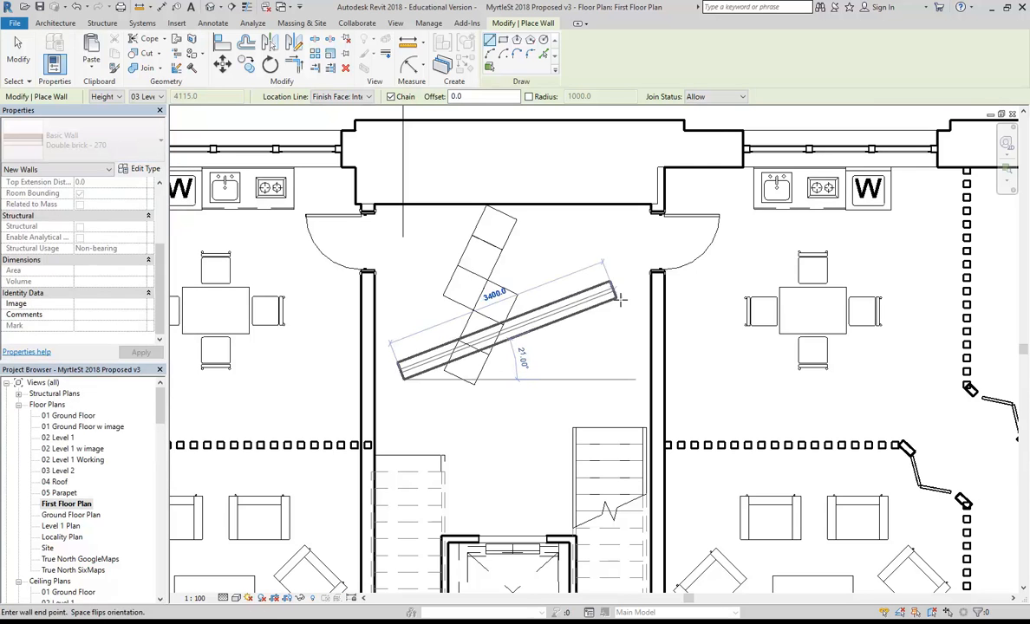
pyautogui.click(625, 372)
pyautogui.click(617, 279)
pyautogui.press('Escape')
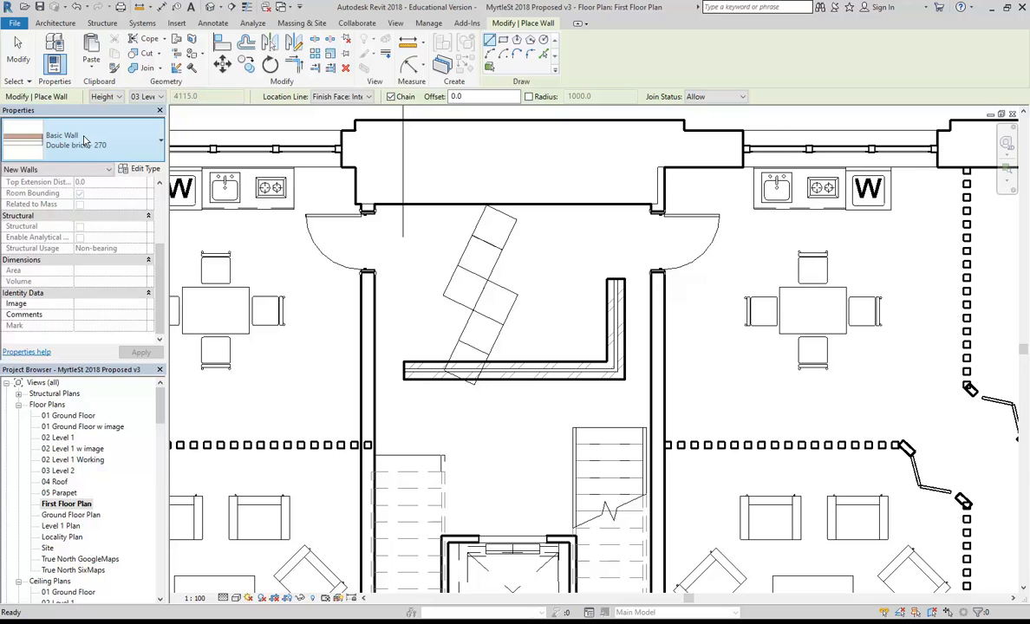
# Draw the top wall leg using the Brick veneer - 250 timber type.
pyautogui.click(84, 140)
pyautogui.scroll(2, 76, 189)
pyautogui.click(66, 244)
pyautogui.scroll(2, 582, 291)
pyautogui.click(646, 274)
pyautogui.click(490, 285)
pyautogui.press('Escape')
pyautogui.press('Escape')
pyautogui.scroll(2, 565, 354)
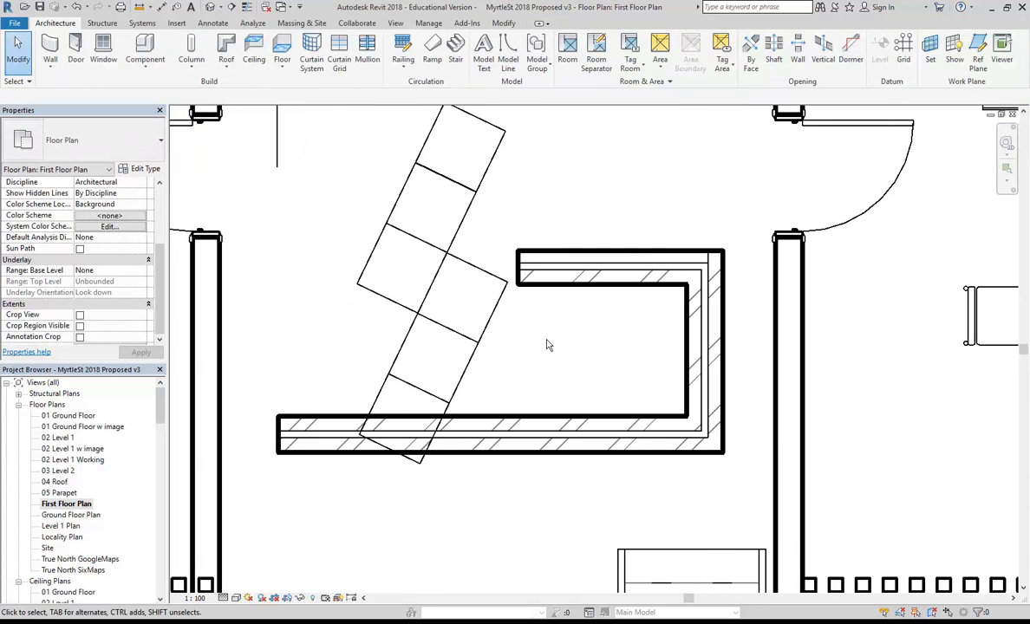
# Return the view to Coarse detail, Tab-select the three new walls, then clear the selection.
pyautogui.click(224, 598)
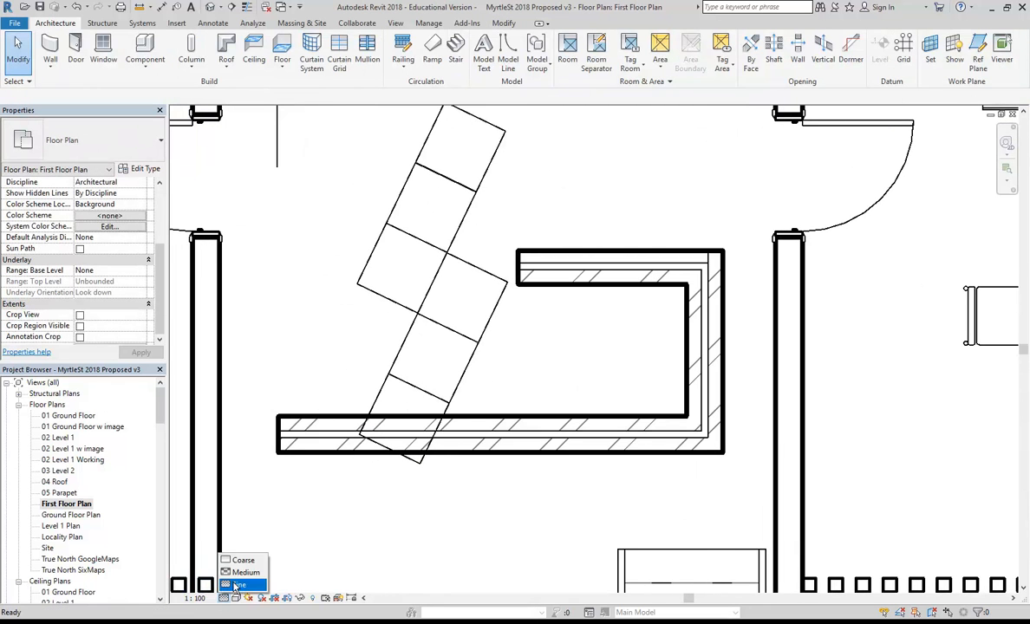
pyautogui.click(242, 561)
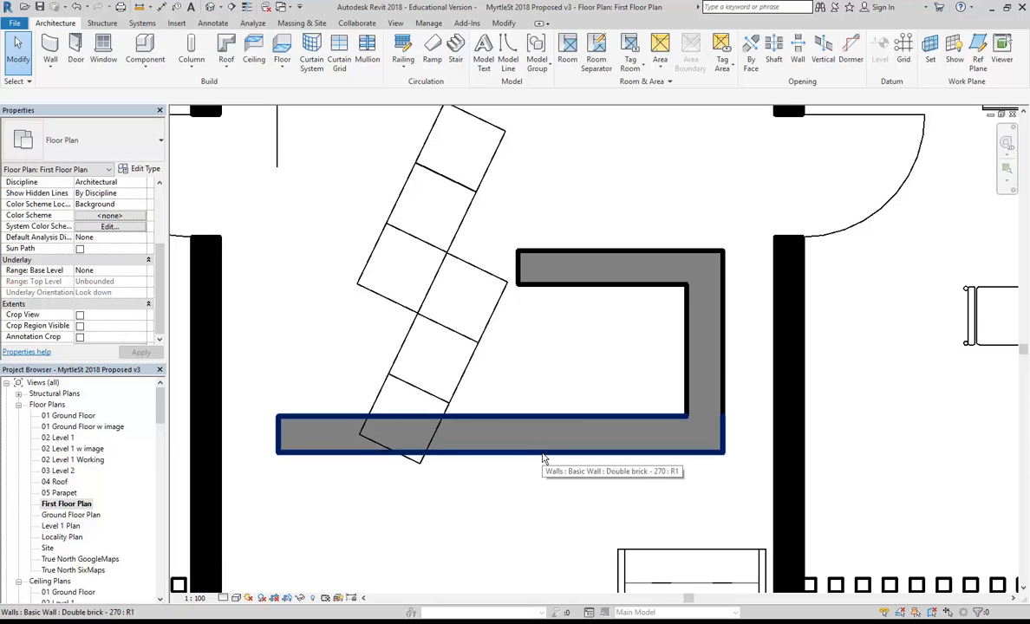
pyautogui.press('Tab')
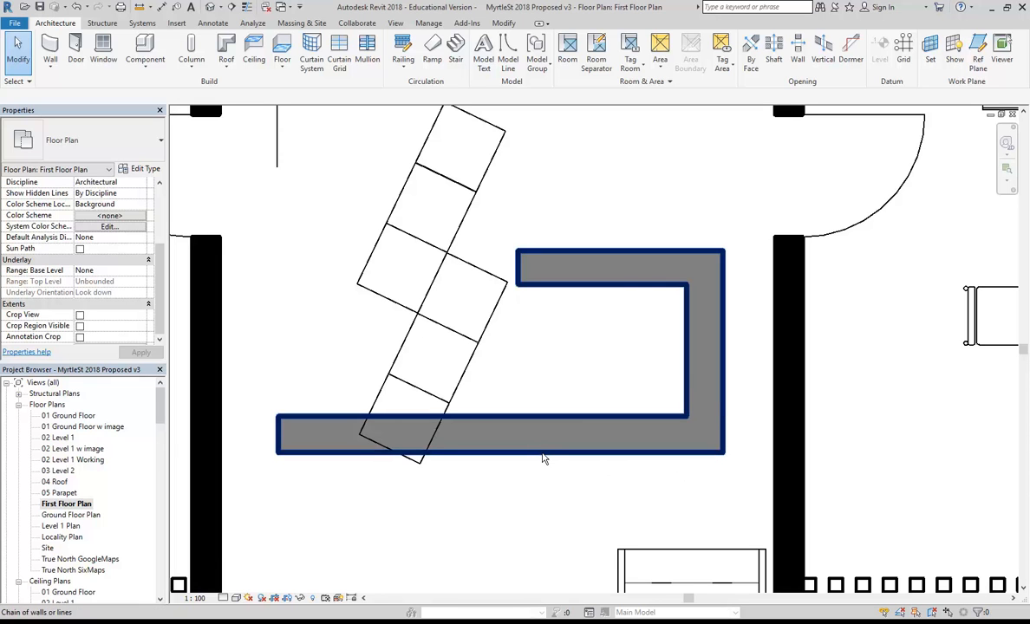
pyautogui.click(544, 458)
pyautogui.scroll(-3, 541, 457)
pyautogui.scroll(-2, 526, 424)
pyautogui.moveTo(526, 426); pyautogui.dragTo(469, 343, button='middle')
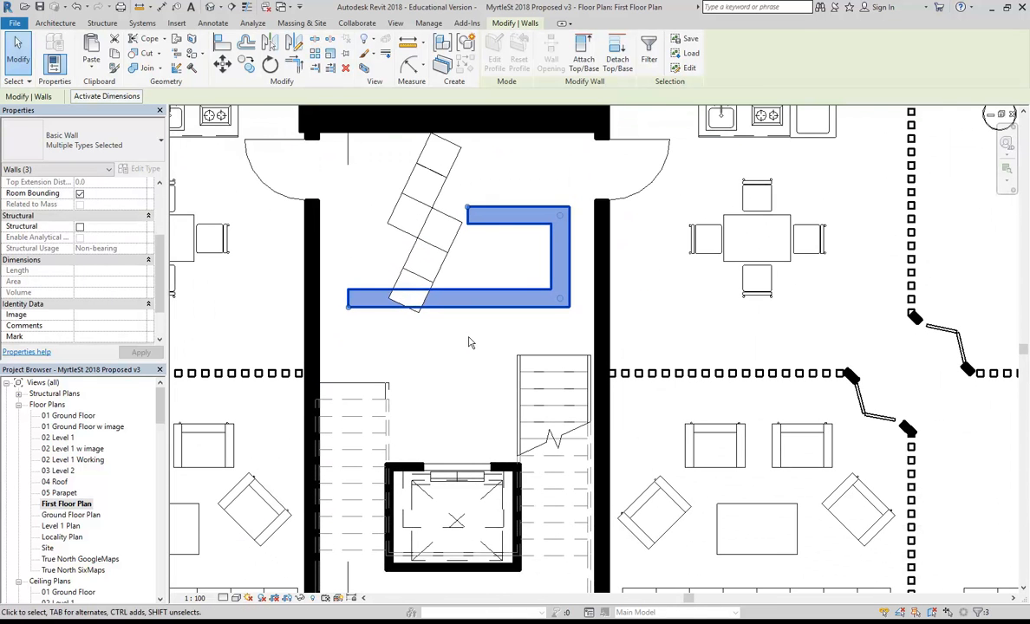
pyautogui.scroll(-3, 470, 342)
pyautogui.press('Escape')
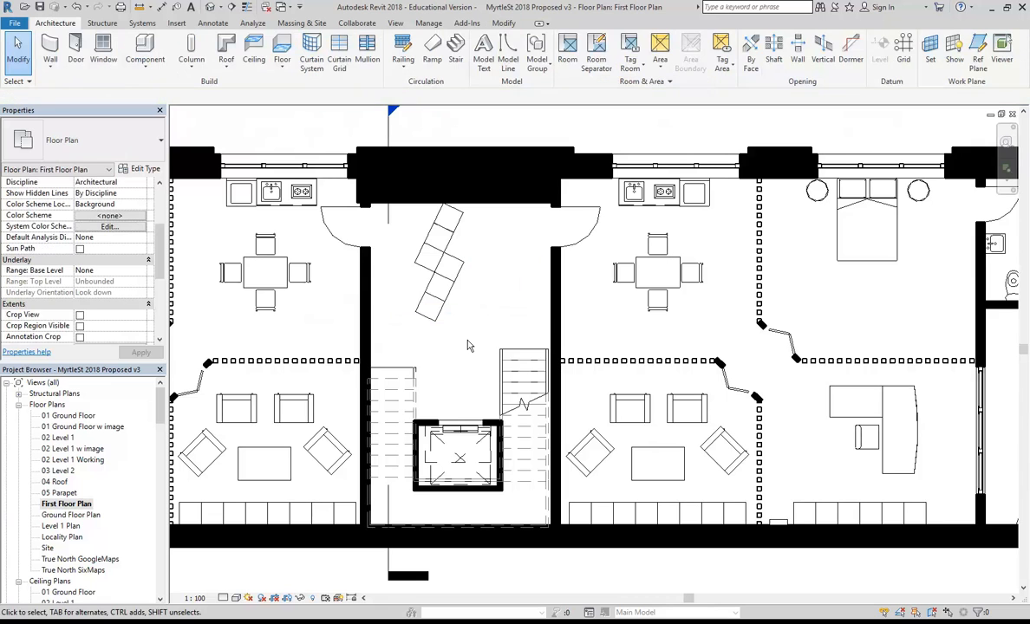
pyautogui.moveTo(469, 425); pyautogui.dragTo(494, 421, button='middle')
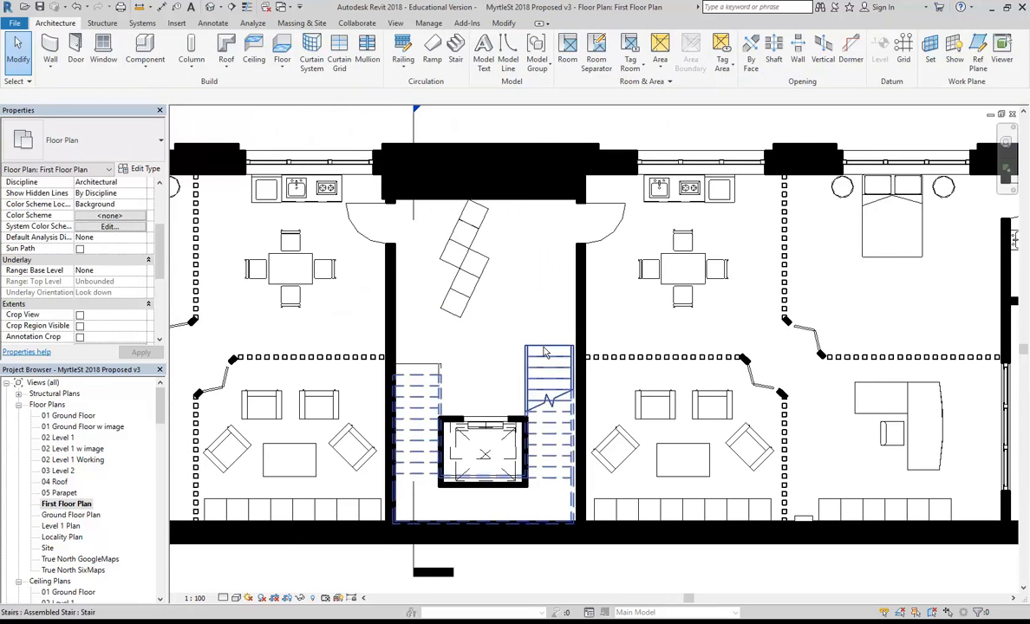
# Select the wall beside the stair, glance at its type properties, and set Detail Level to Fine.
pyautogui.click(579, 337)
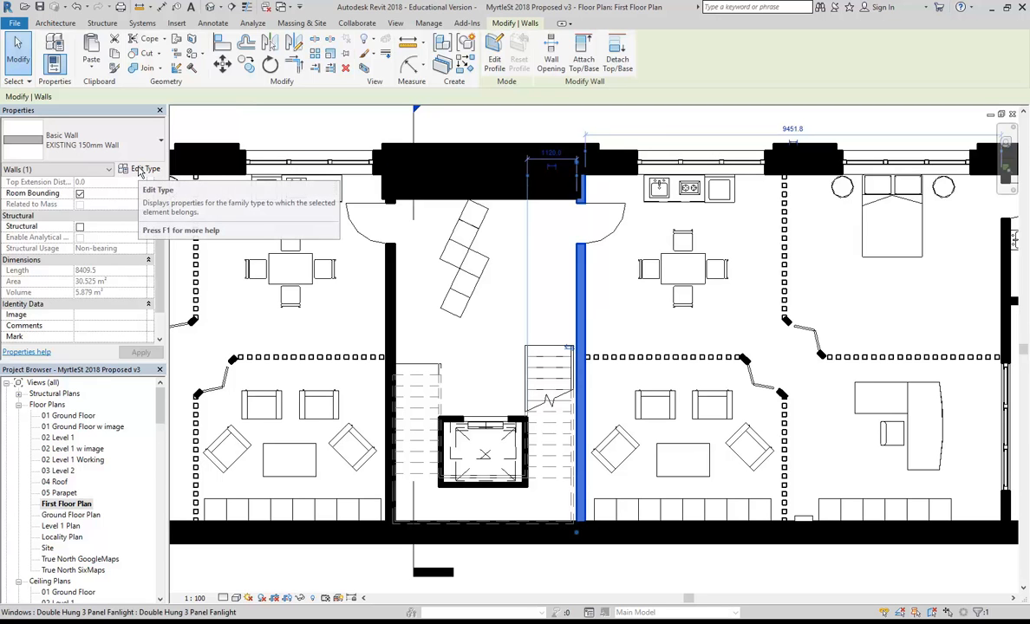
pyautogui.click(138, 171)
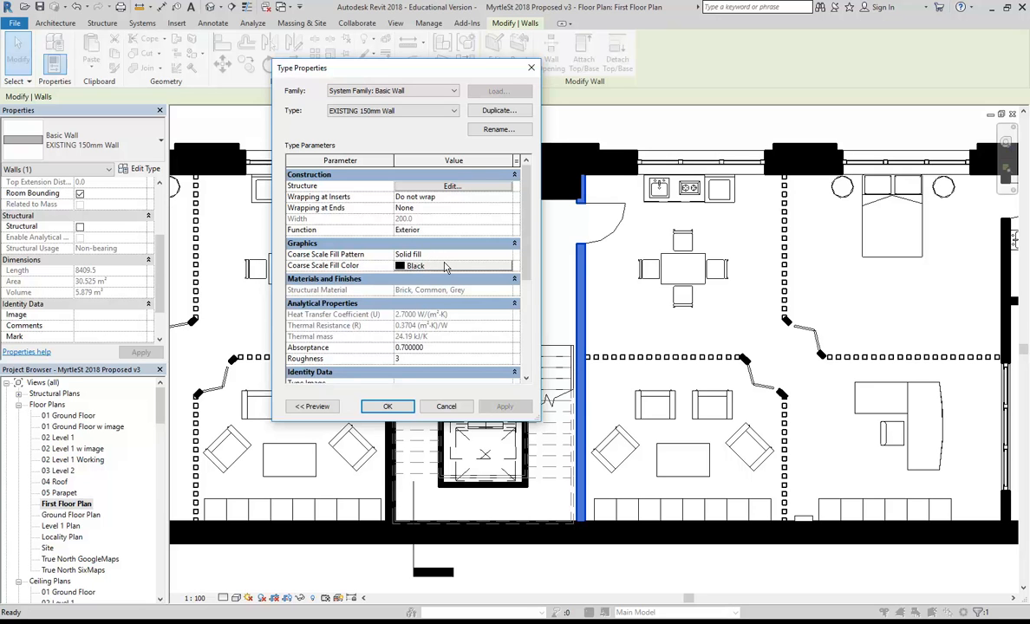
pyautogui.click(444, 407)
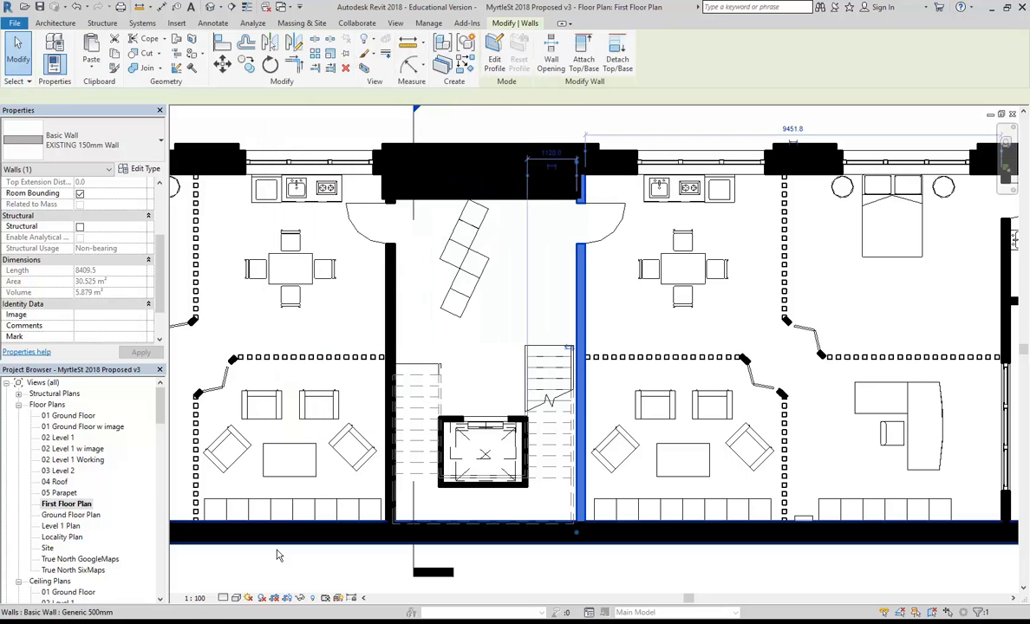
pyautogui.click(225, 597)
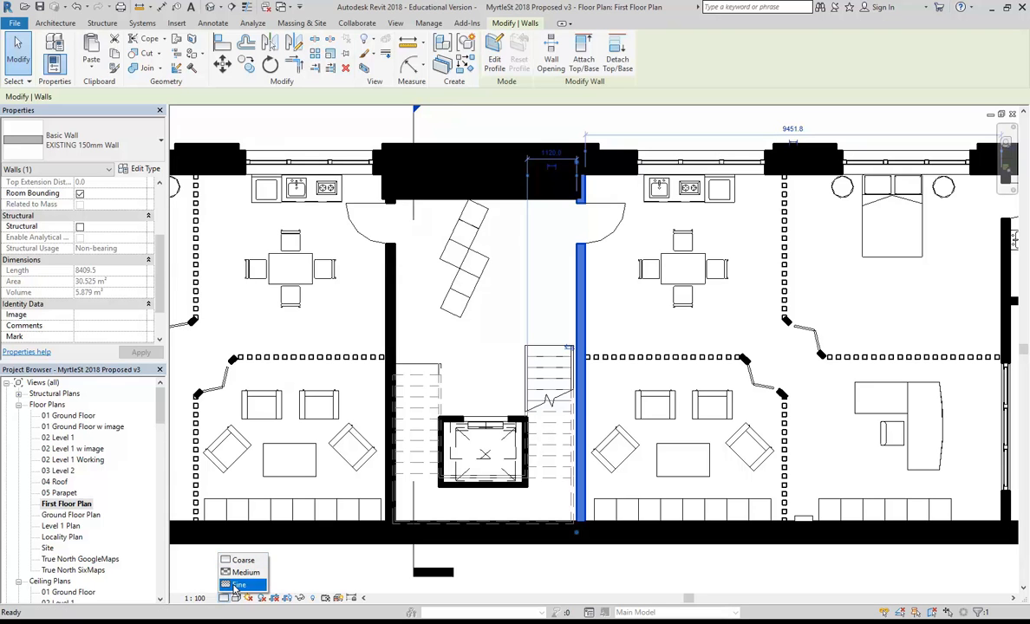
pyautogui.click(236, 586)
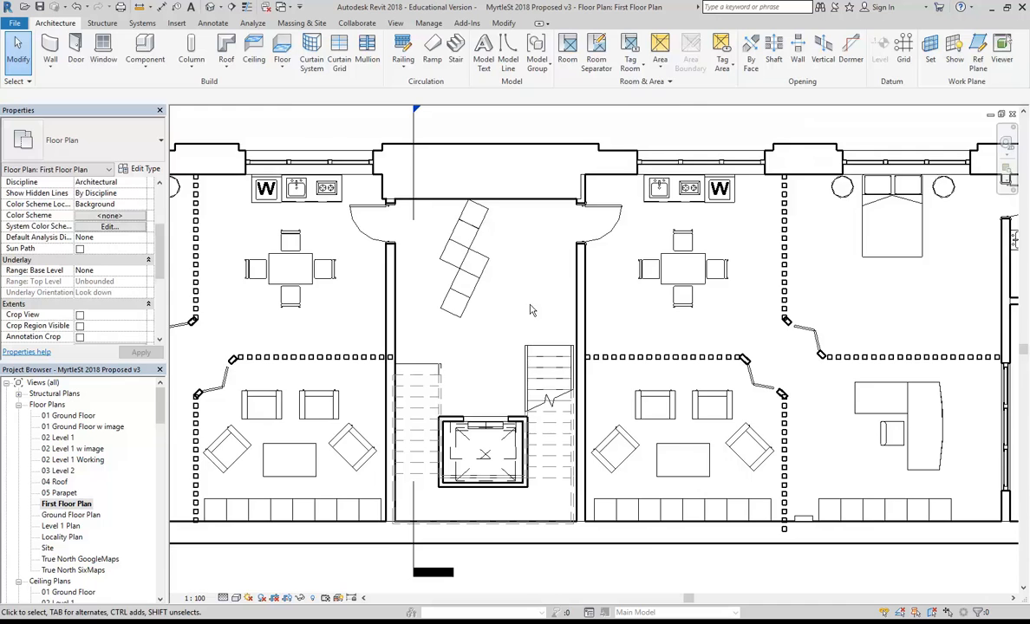
pyautogui.scroll(2, 552, 306)
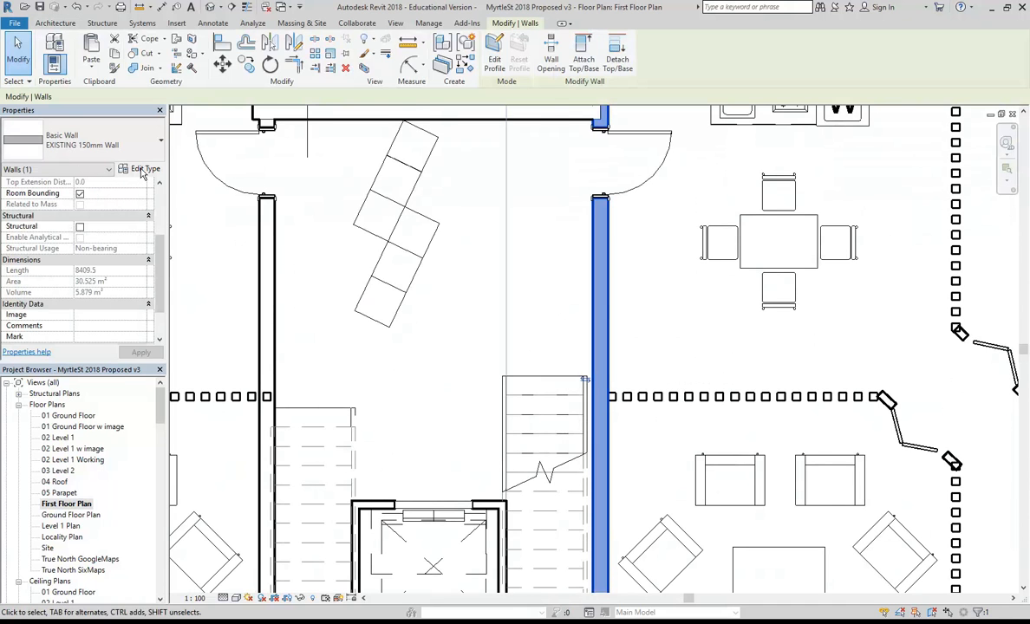
# Inspect the wall's structure layer brick material graphics, then close all dialogs without changes.
pyautogui.click(144, 169)
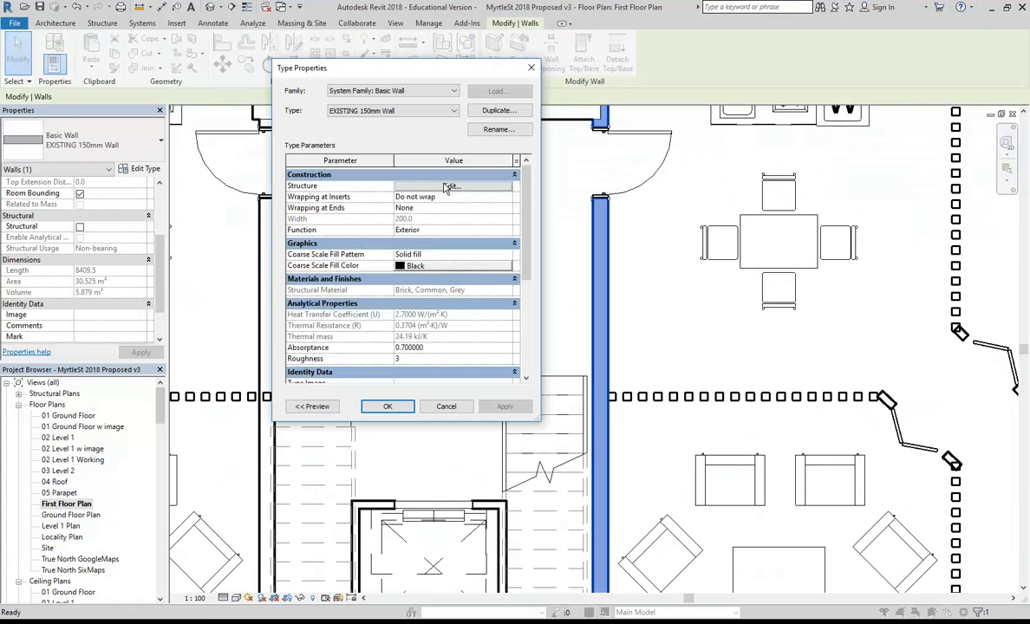
pyautogui.click(446, 187)
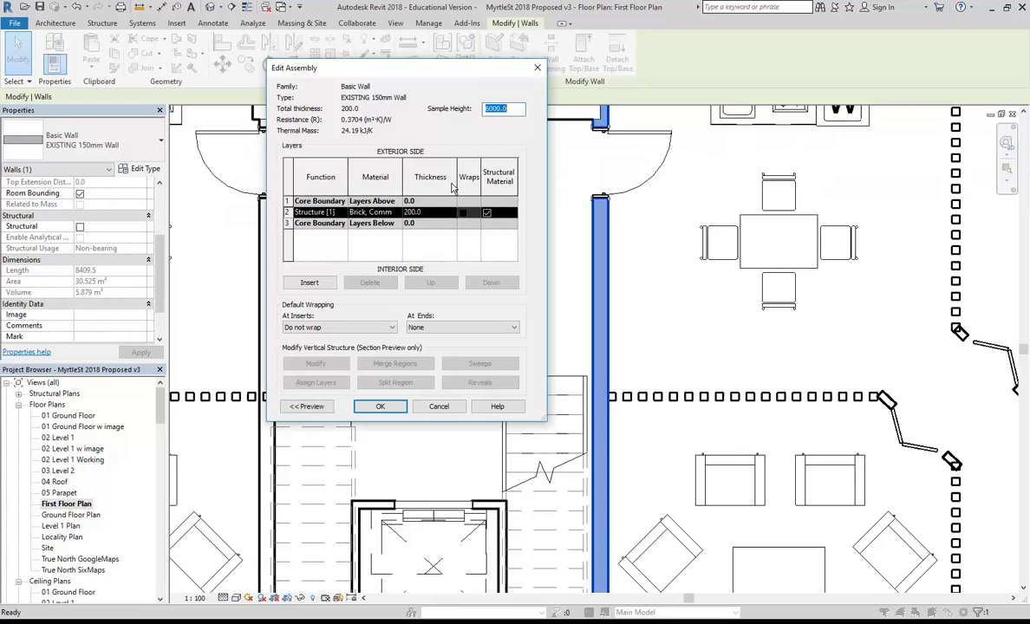
pyautogui.click(397, 213)
pyautogui.click(398, 213)
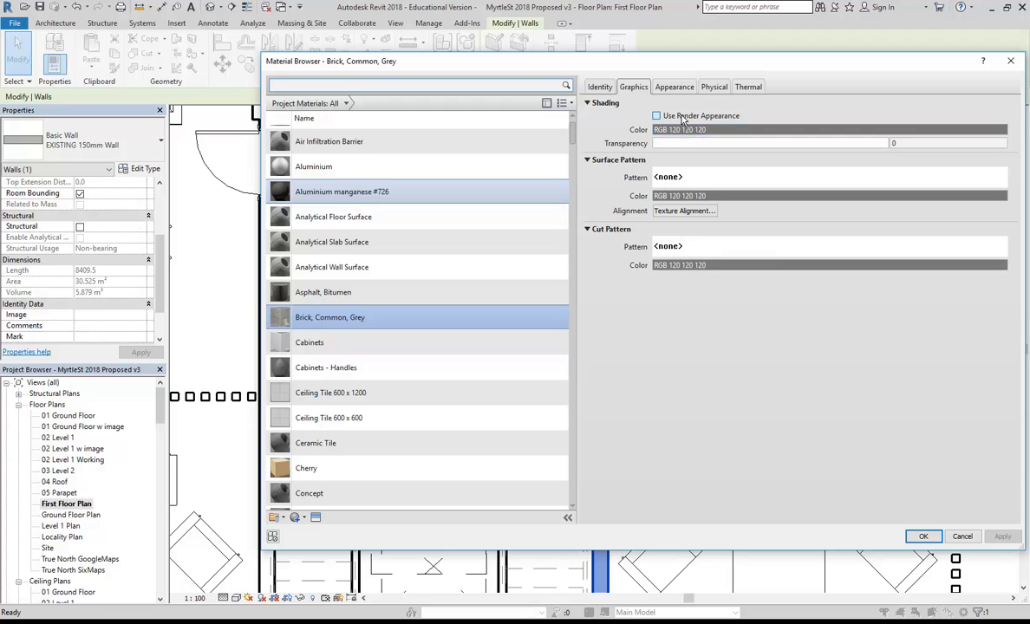
pyautogui.click(963, 539)
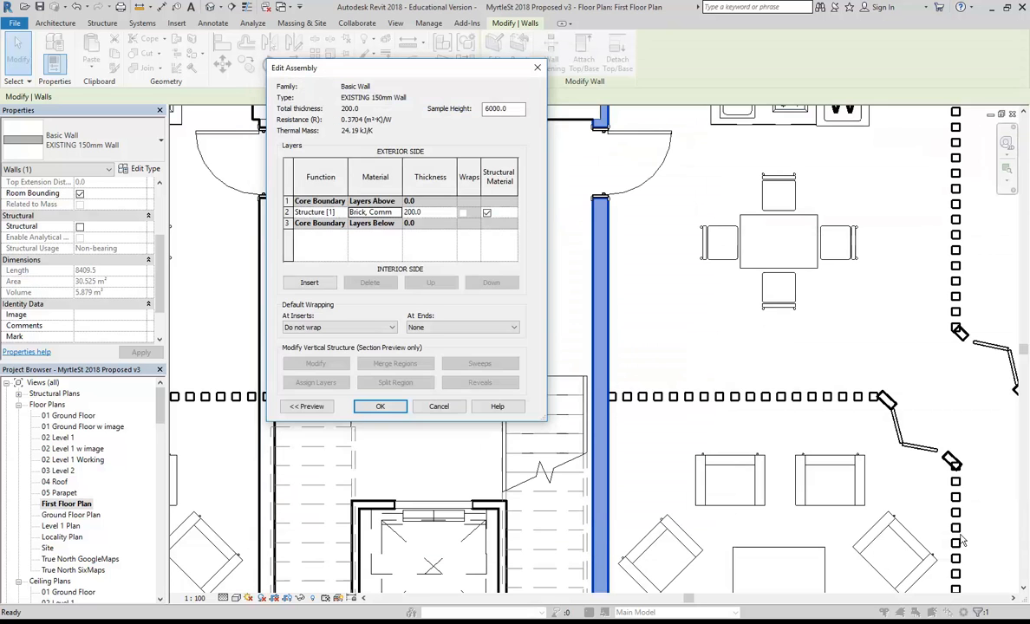
pyautogui.click(430, 405)
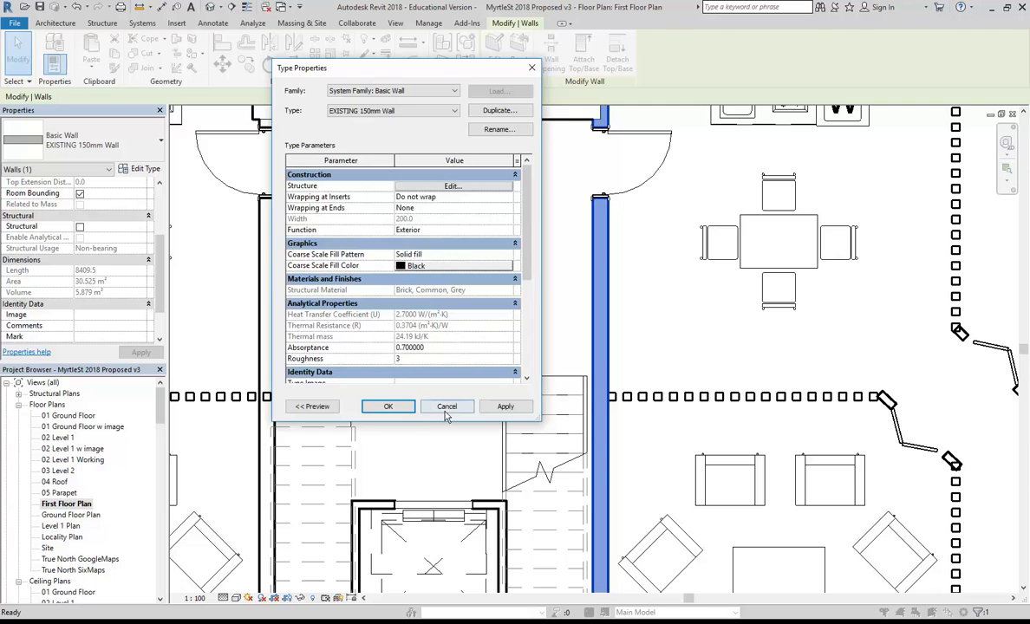
pyautogui.click(445, 412)
pyautogui.click(508, 357)
pyautogui.scroll(-1, 522, 331)
pyautogui.moveTo(527, 320); pyautogui.dragTo(457, 304, button='middle')
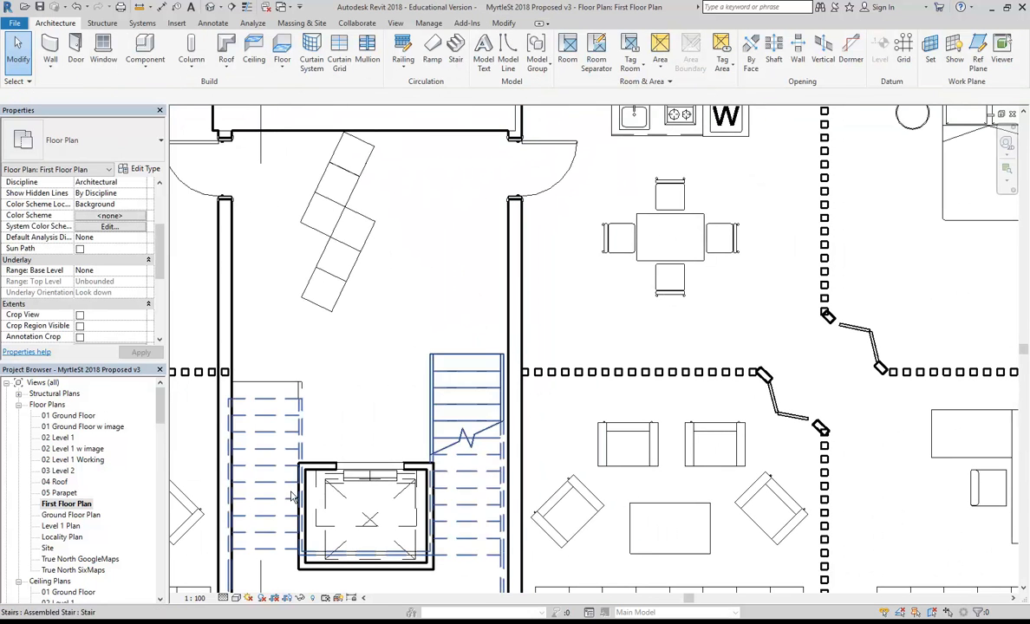
pyautogui.click(236, 599)
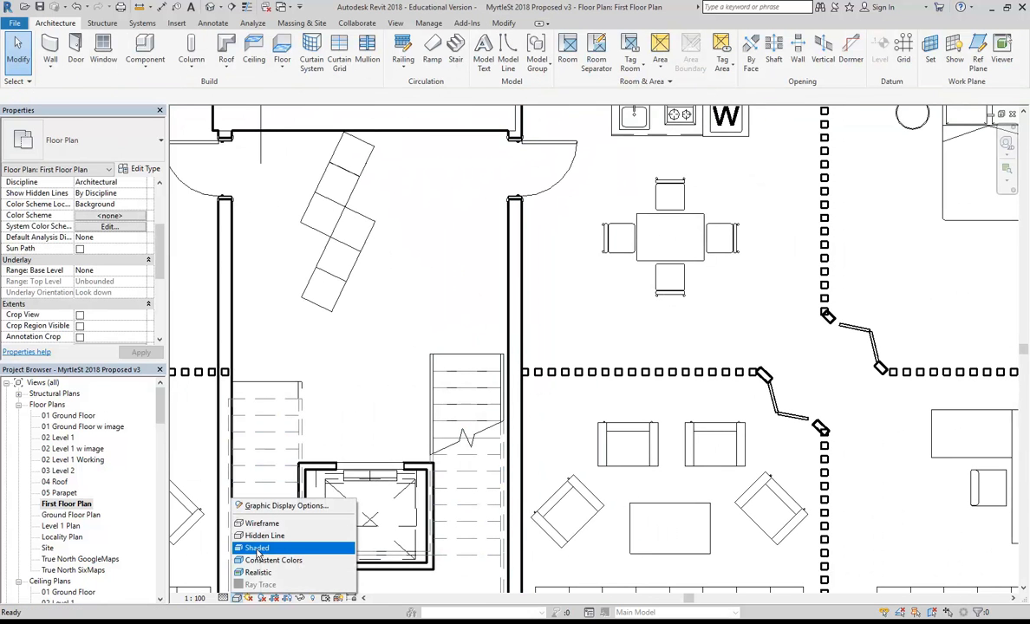
# Switch the plan to Shaded visual style and pan across the whole floor.
pyautogui.click(256, 548)
pyautogui.scroll(-2, 443, 357)
pyautogui.moveTo(443, 356); pyautogui.dragTo(610, 362, button='middle')
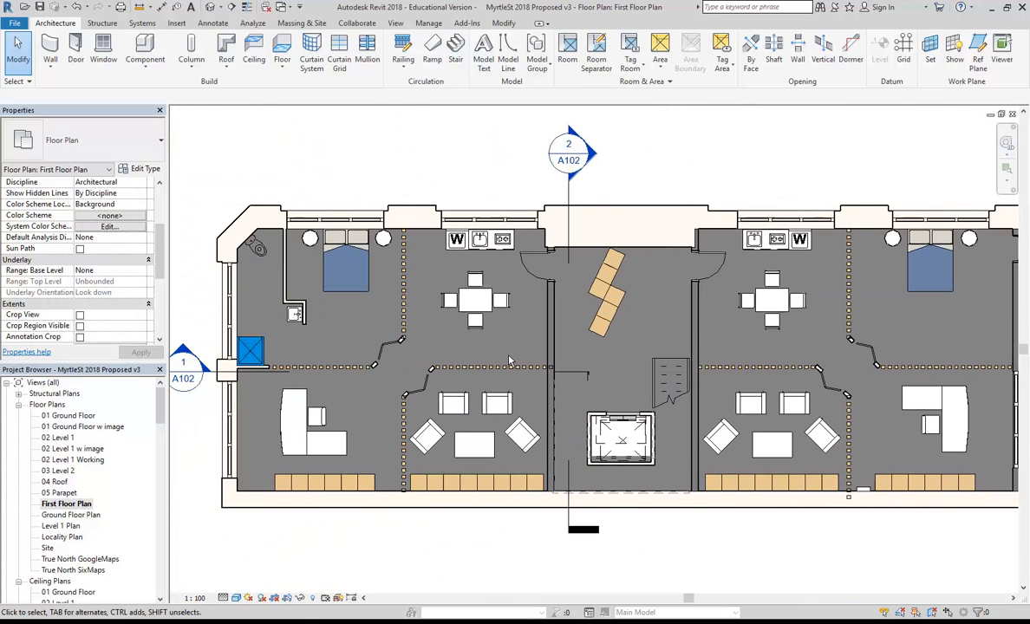
pyautogui.scroll(3, 516, 344)
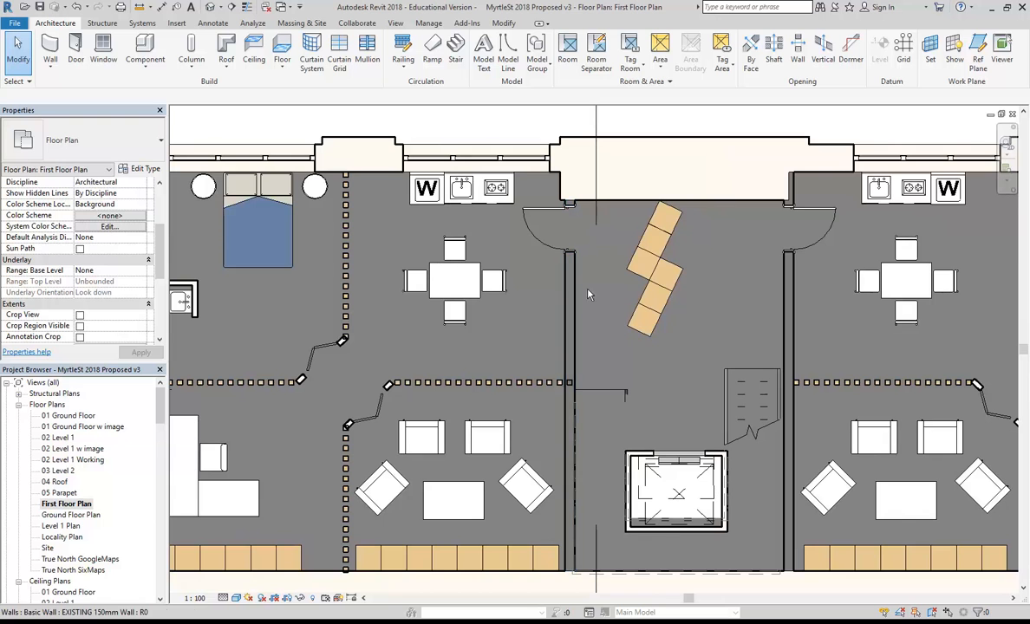
pyautogui.scroll(-1, 659, 260)
pyautogui.moveTo(659, 260)
pyautogui.mouseDown(button='middle')
pyautogui.moveTo(615, 265)
pyautogui.moveTo(576, 249)
pyautogui.moveTo(515, 256)
pyautogui.mouseUp(button='middle')
pyautogui.scroll(-1, 588, 240)
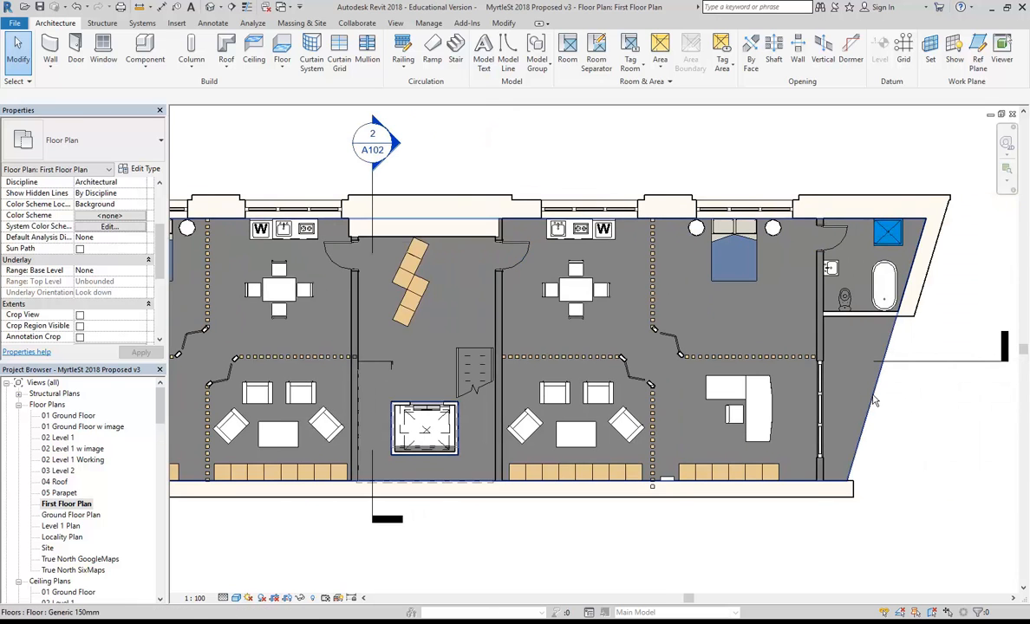
# Assign the Finish material to the floor type's structure layer and confirm the dialogs.
pyautogui.click(815, 373)
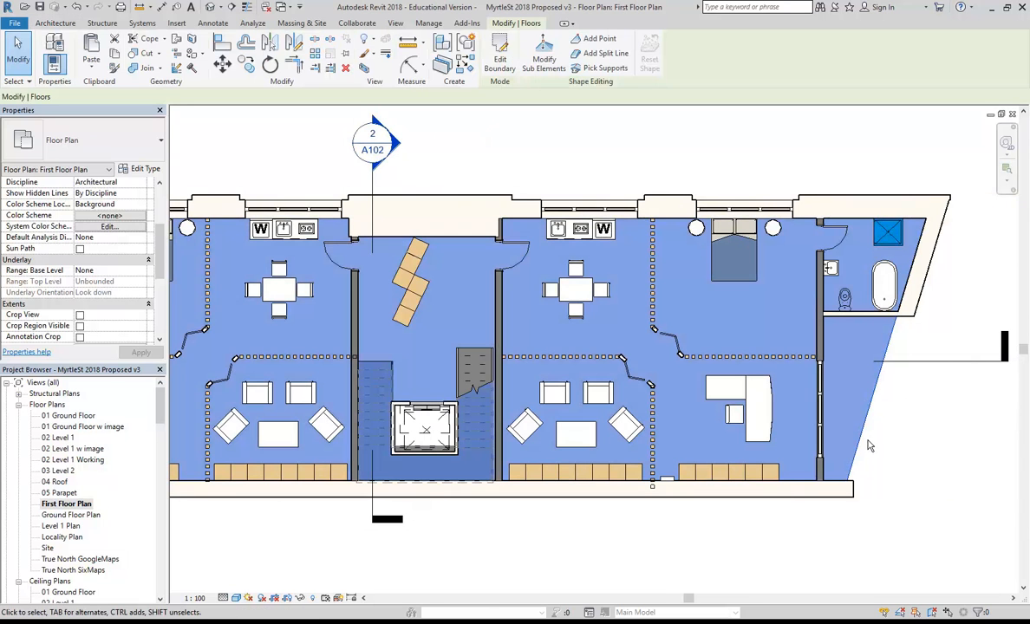
pyautogui.click(143, 170)
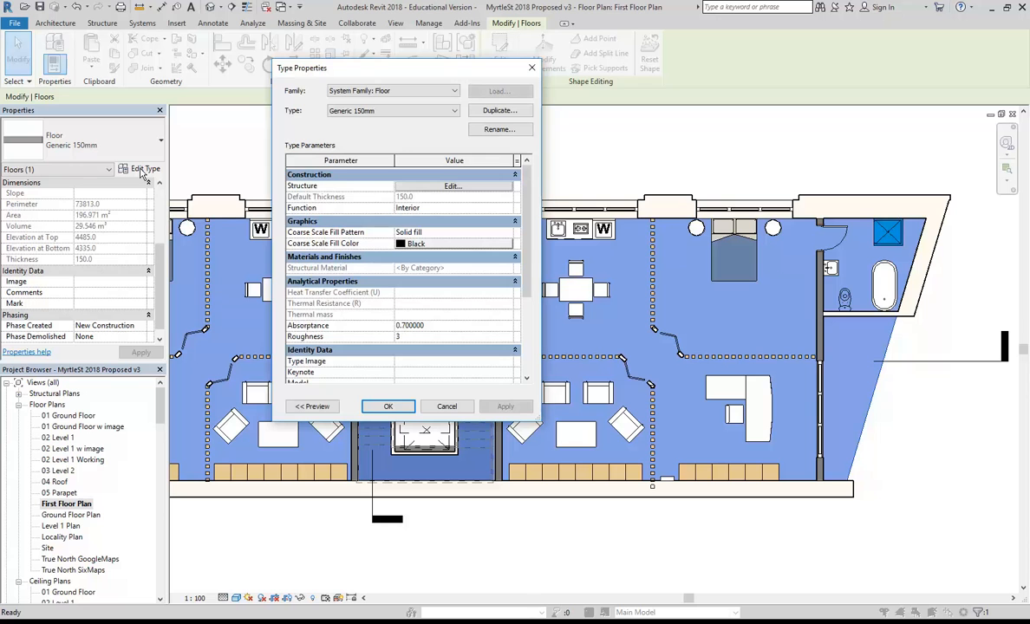
pyautogui.click(451, 187)
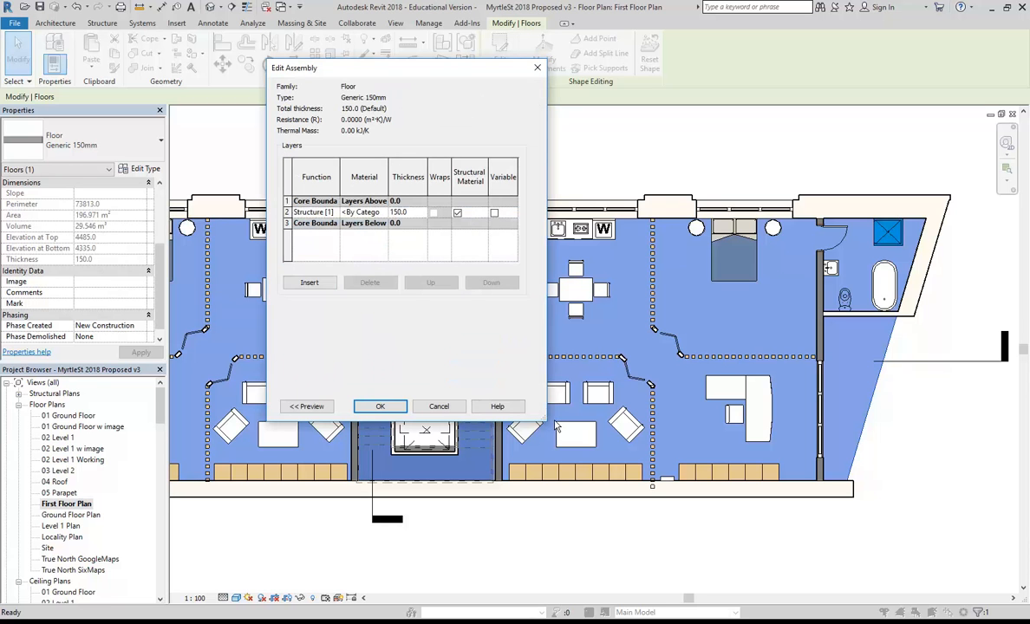
pyautogui.moveTo(556, 425); pyautogui.dragTo(669, 454)
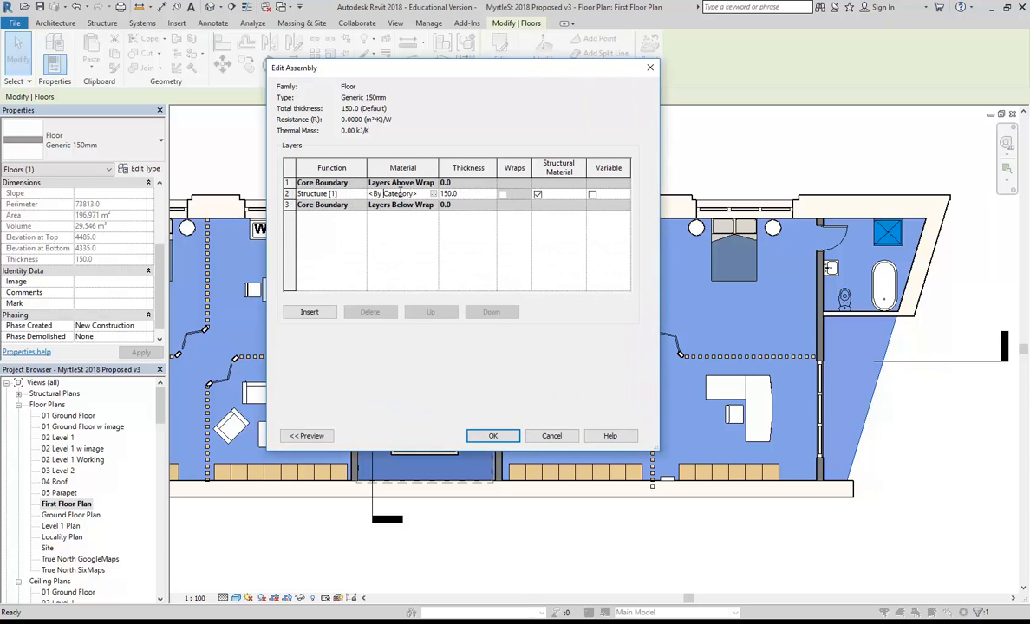
pyautogui.click(434, 195)
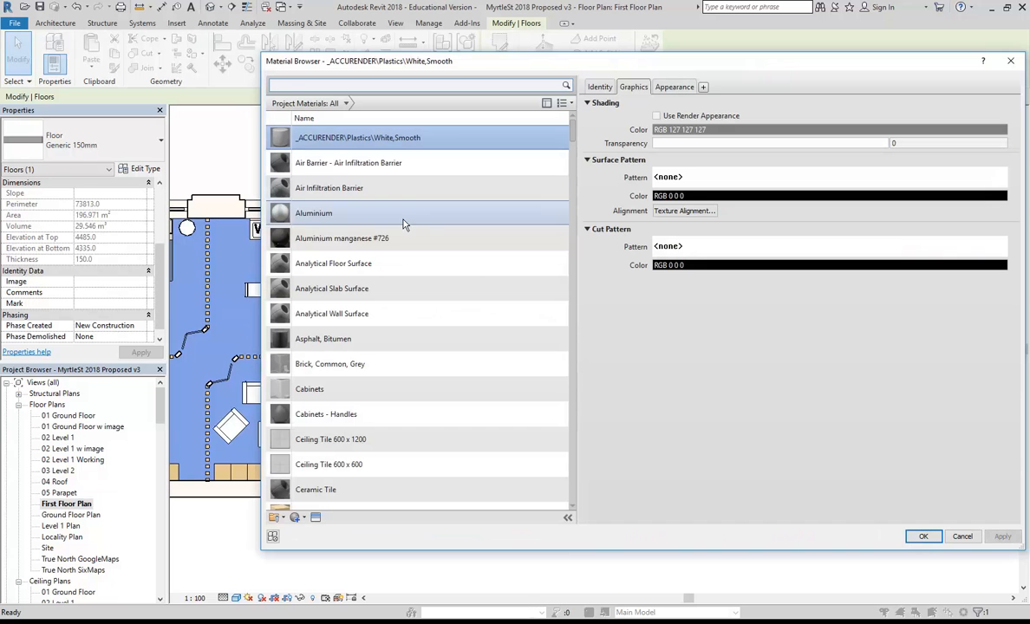
pyautogui.scroll(-15, 334, 243)
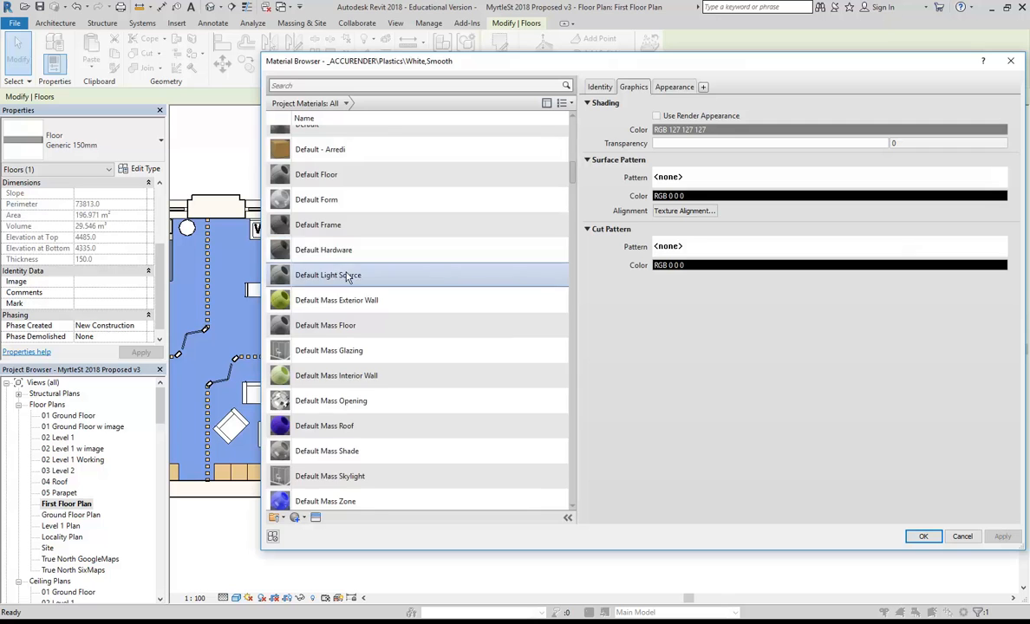
pyautogui.scroll(-6, 347, 279)
pyautogui.click(304, 370)
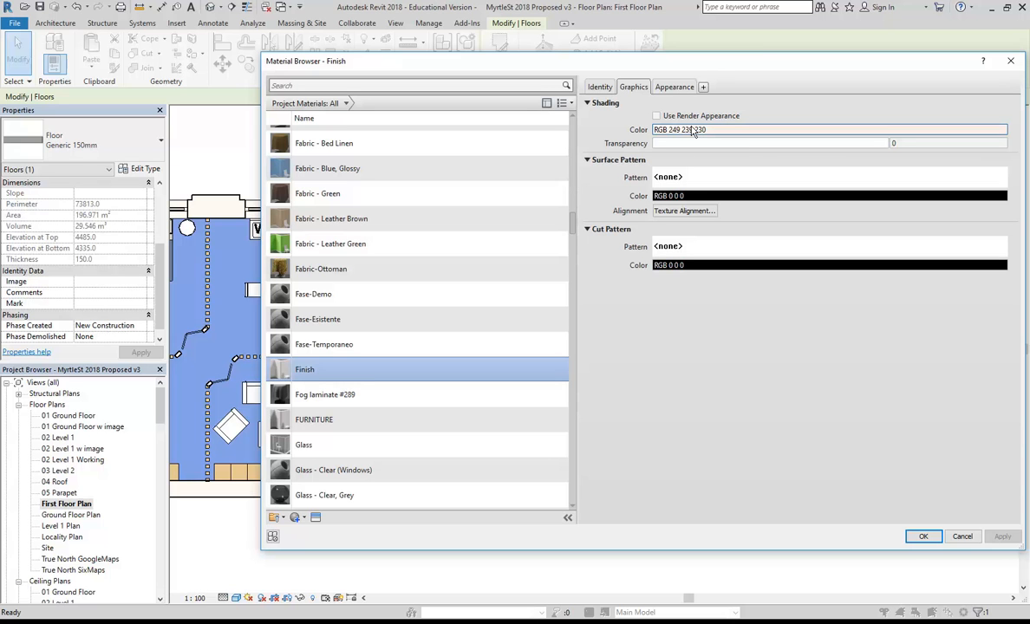
pyautogui.click(923, 536)
pyautogui.click(491, 436)
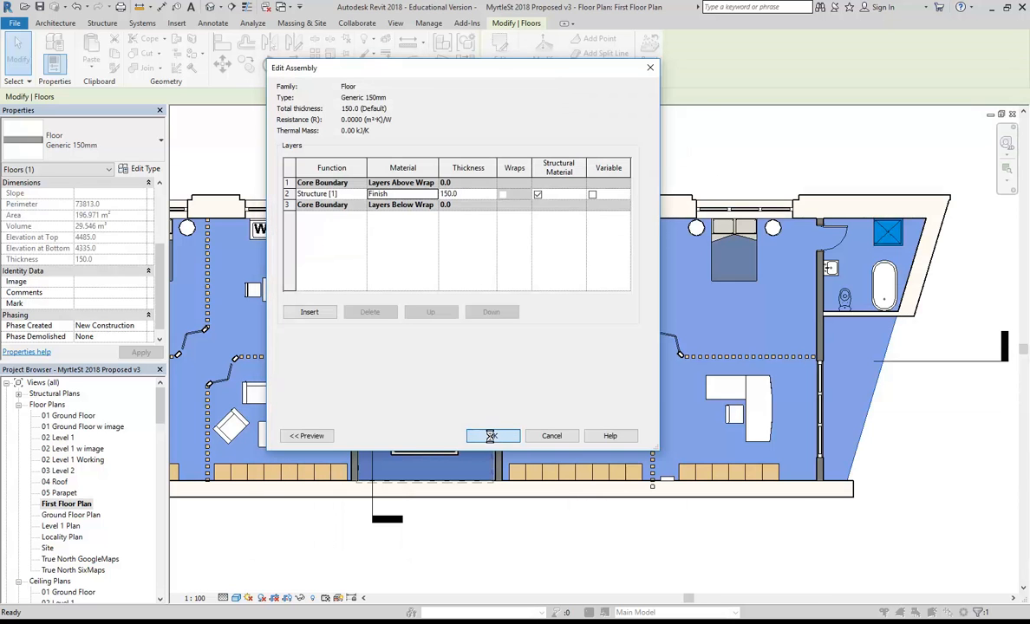
pyautogui.click(437, 420)
# Pan around the First Floor Plan and switch its detail level to Coarse.
pyautogui.click(450, 145)
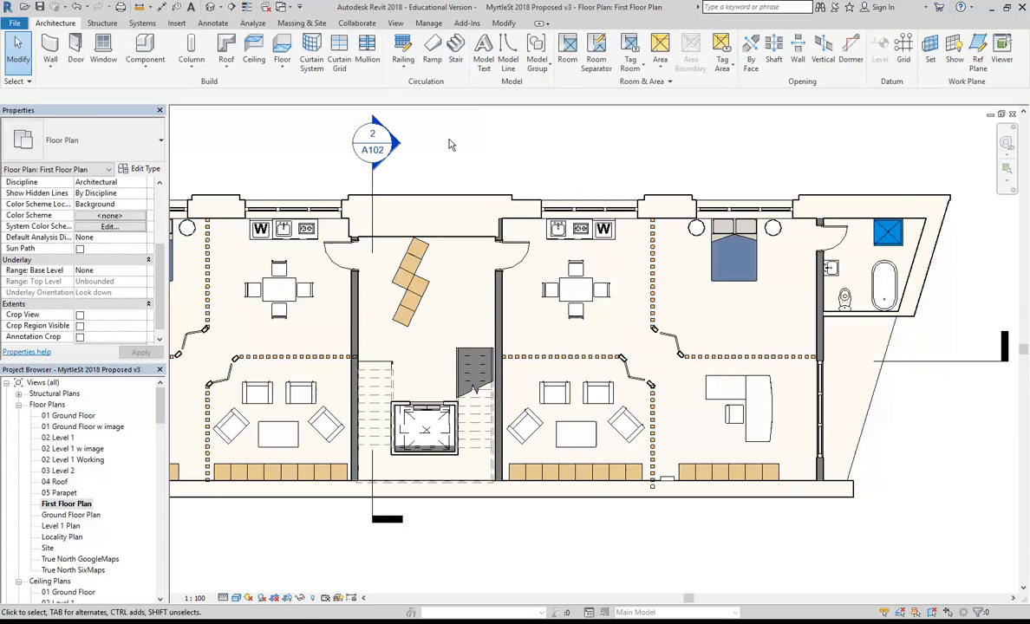
pyautogui.moveTo(470, 156); pyautogui.dragTo(568, 150, button='middle')
pyautogui.scroll(-1, 474, 512)
pyautogui.moveTo(473, 502); pyautogui.dragTo(545, 495, button='middle')
pyautogui.moveTo(437, 541); pyautogui.dragTo(382, 524, button='middle')
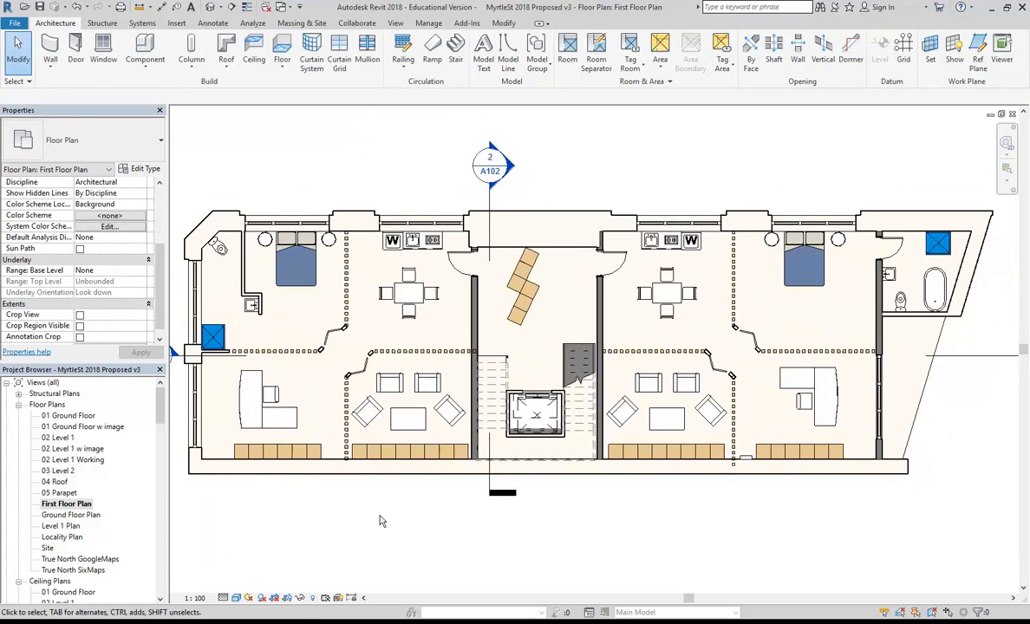
pyautogui.click(236, 598)
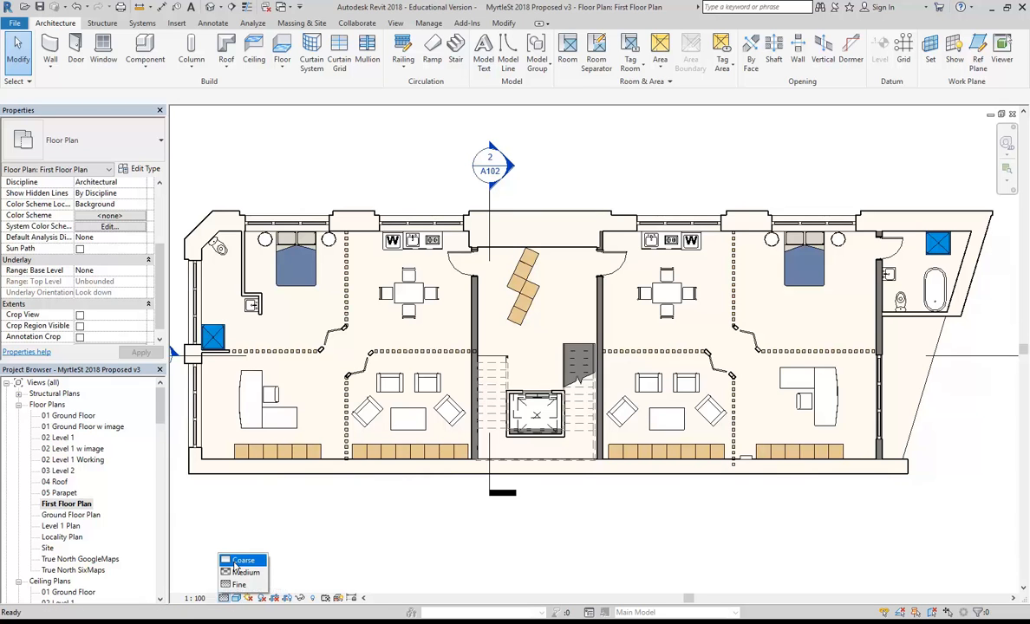
pyautogui.click(243, 561)
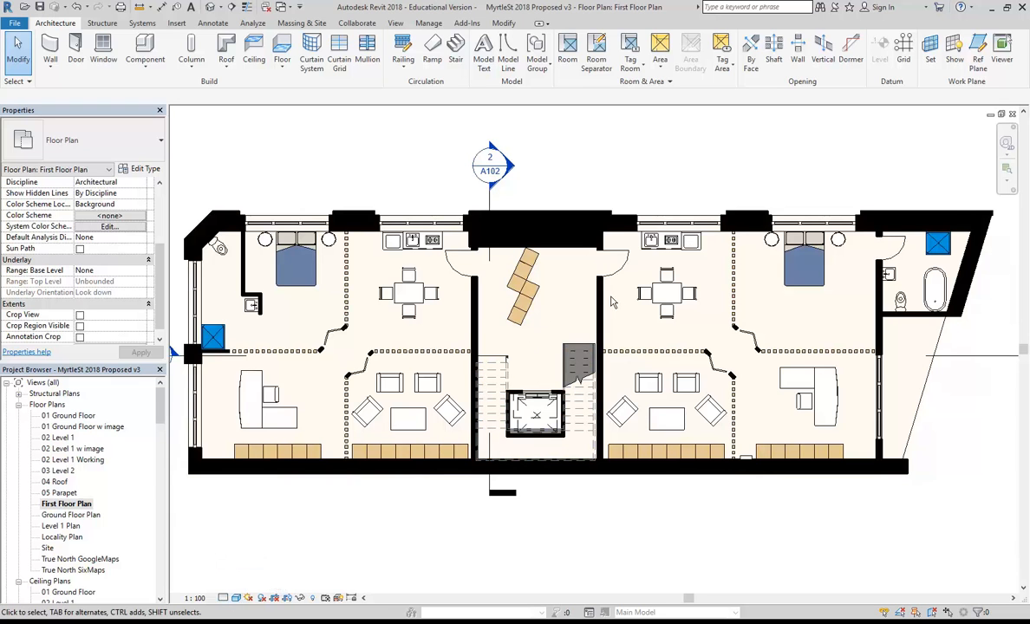
pyautogui.scroll(-1, 545, 363)
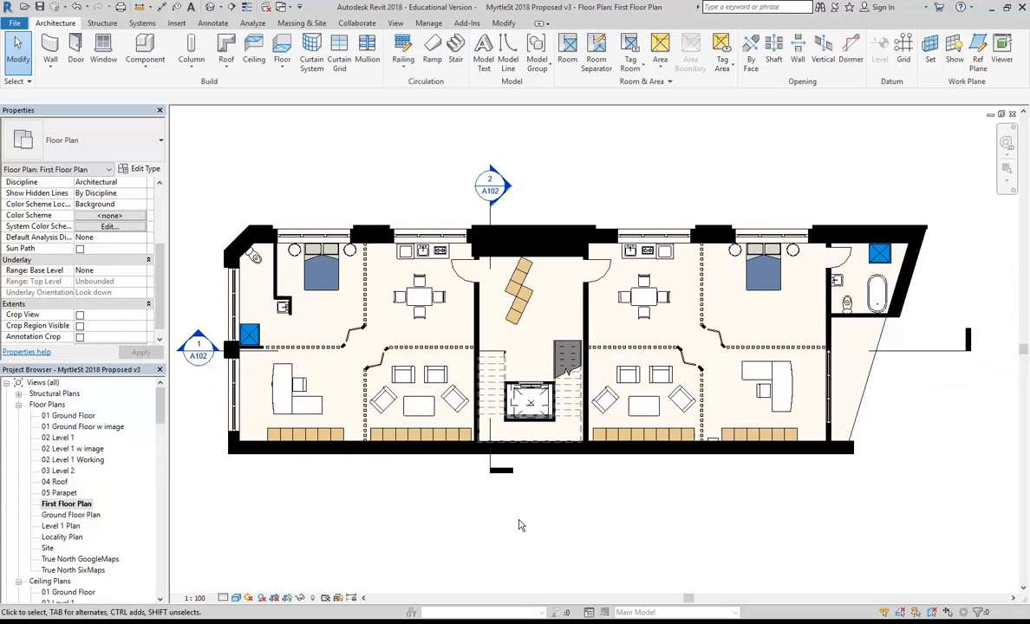
pyautogui.click(222, 598)
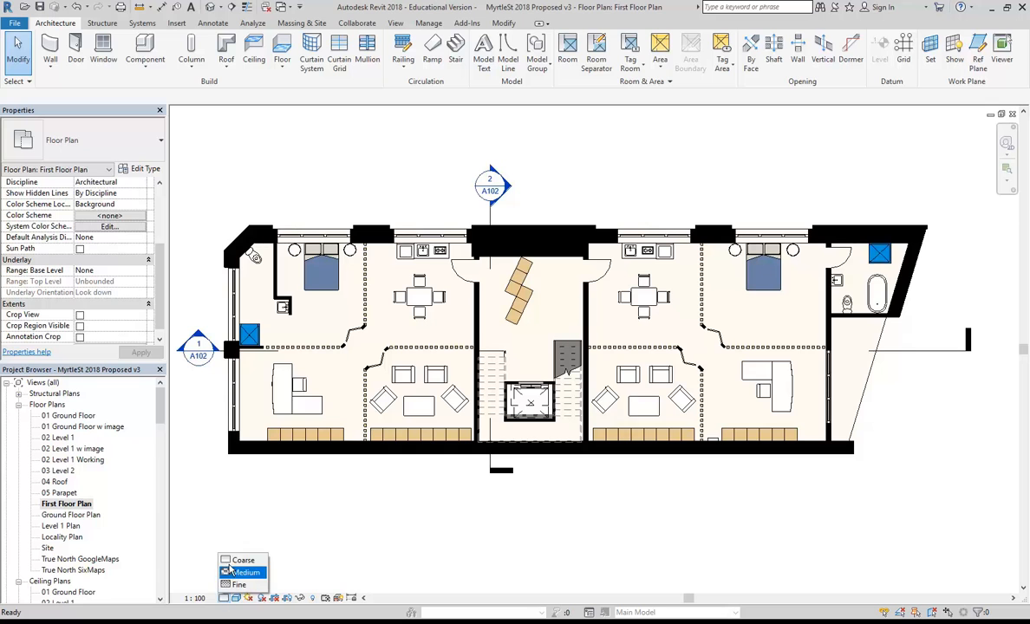
# Try Wireframe and Hidden Line, then show the plan in Realistic style and zoom to inspect.
pyautogui.click(236, 598)
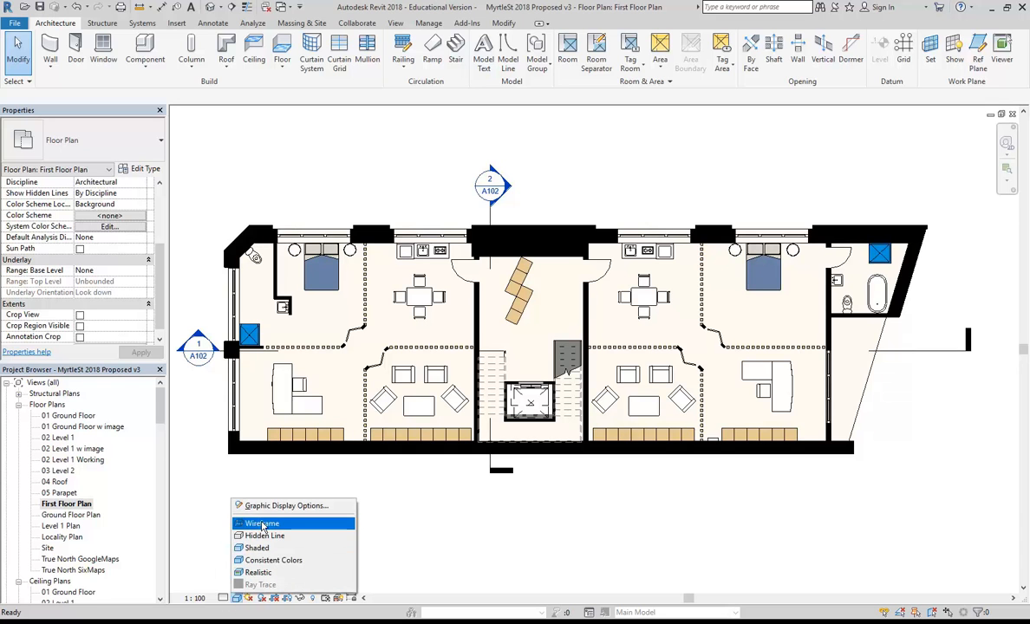
pyautogui.click(260, 525)
pyautogui.click(236, 598)
pyautogui.click(260, 485)
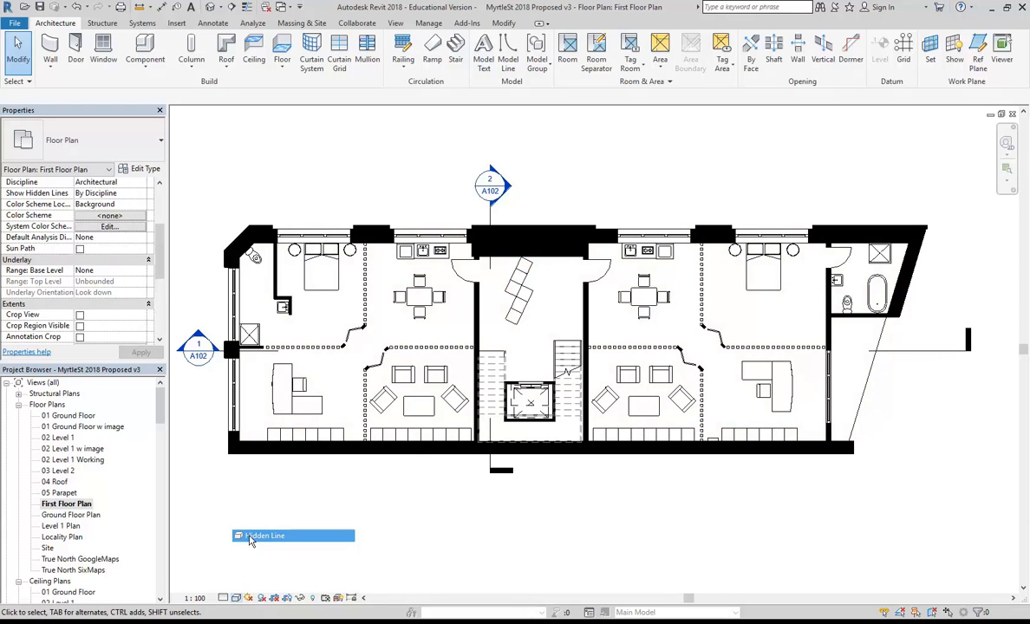
pyautogui.click(237, 598)
pyautogui.click(254, 573)
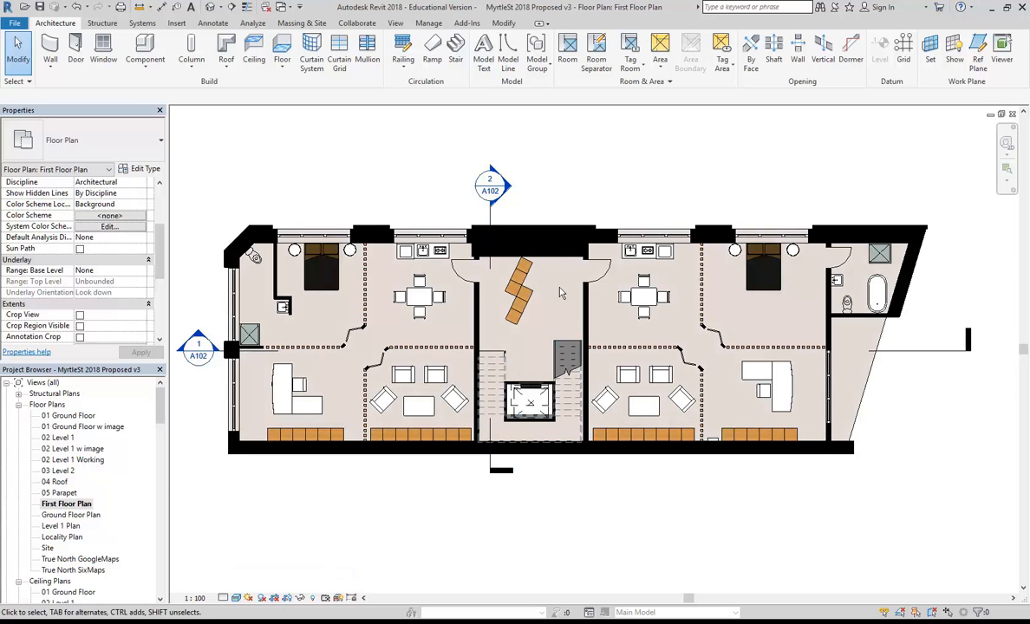
pyautogui.scroll(3, 555, 313)
pyautogui.scroll(8, 708, 482)
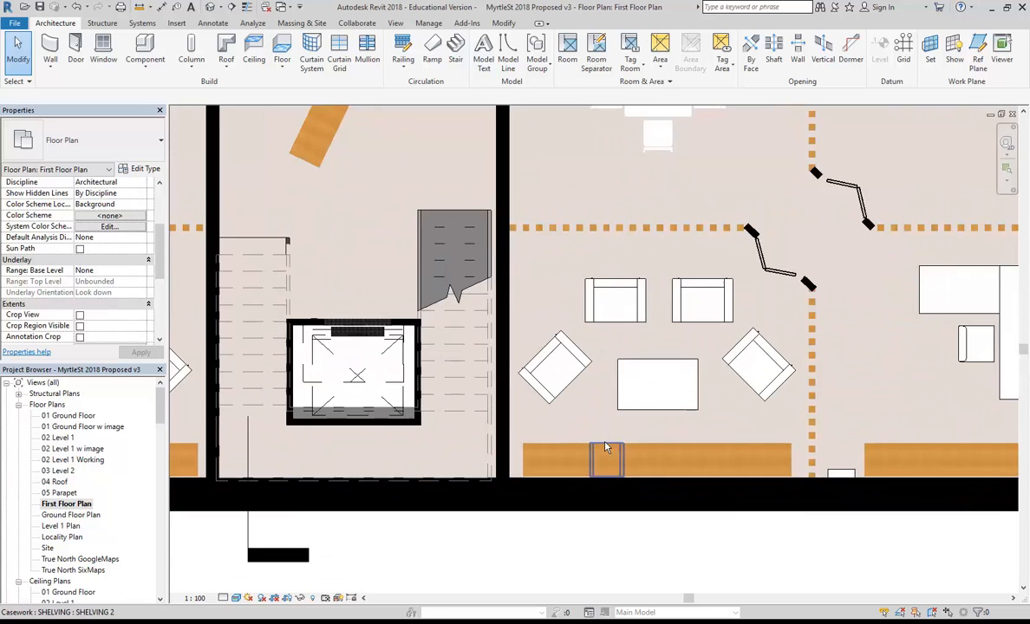
pyautogui.scroll(4, 496, 521)
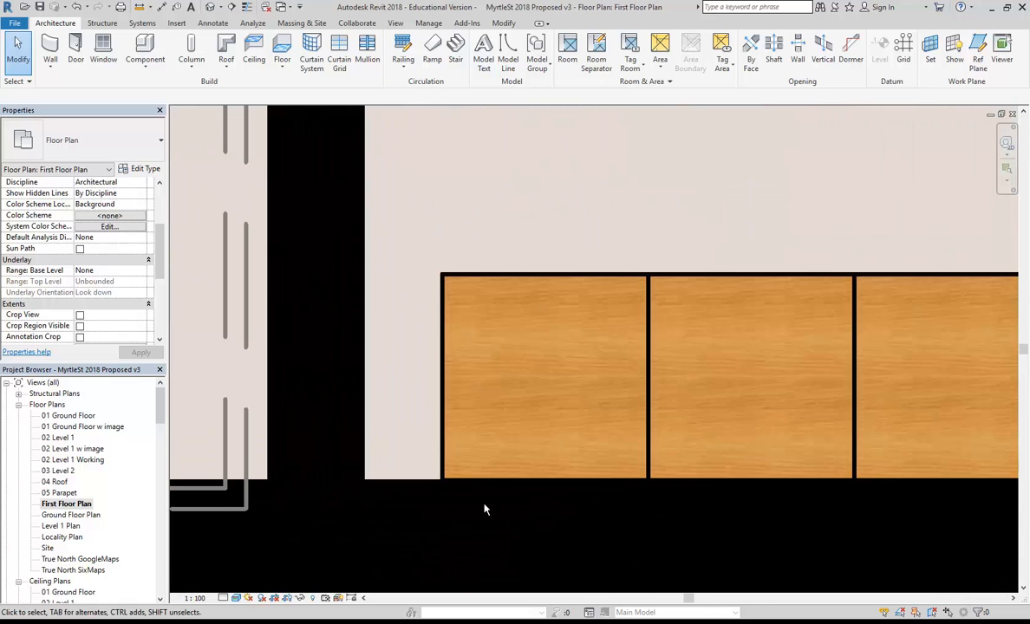
pyautogui.scroll(-8, 508, 284)
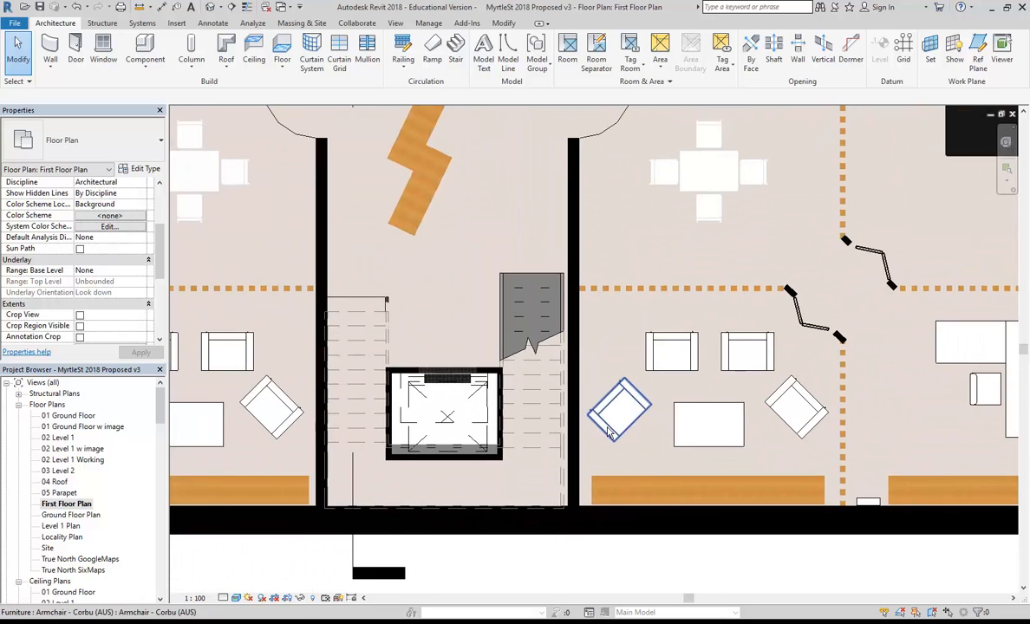
pyautogui.scroll(-3, 611, 433)
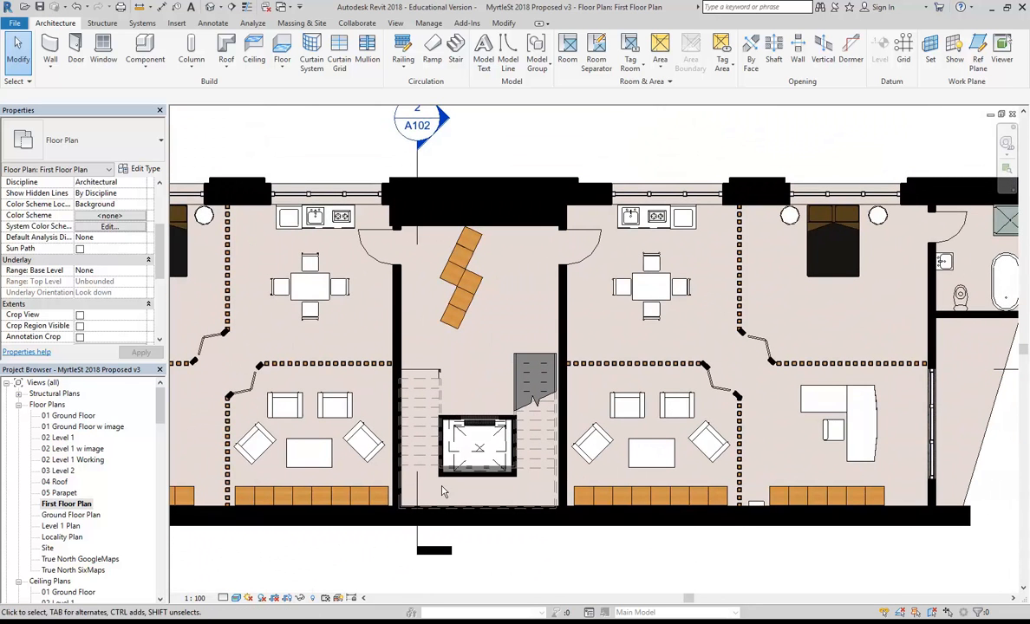
pyautogui.scroll(-1, 472, 522)
# Select the floor and open its type structure to change the structure layer material.
pyautogui.moveTo(473, 523); pyautogui.dragTo(466, 520, button='middle')
pyautogui.click(909, 449)
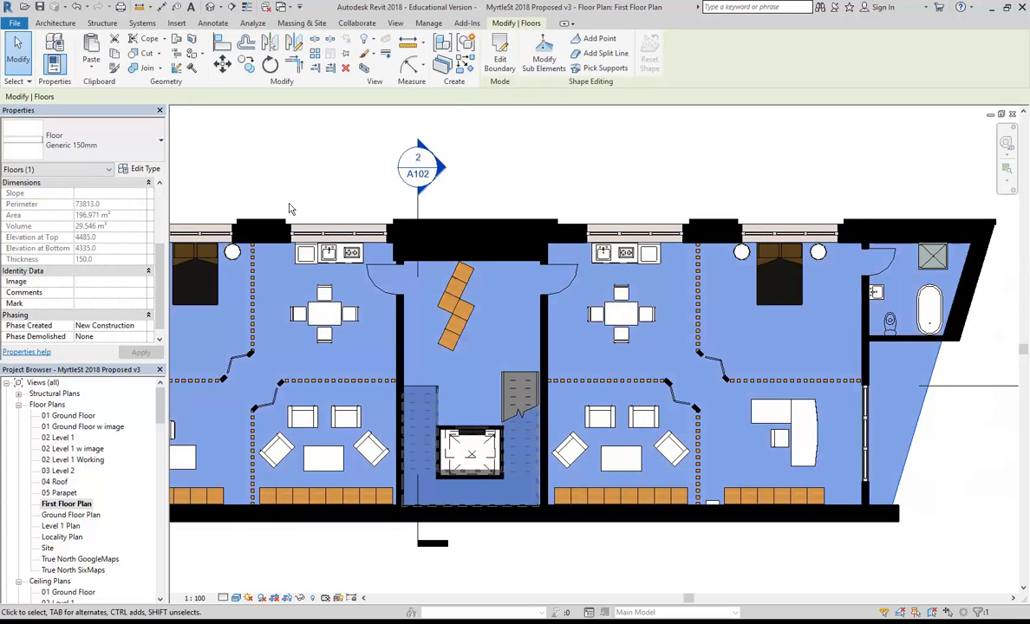
pyautogui.click(138, 168)
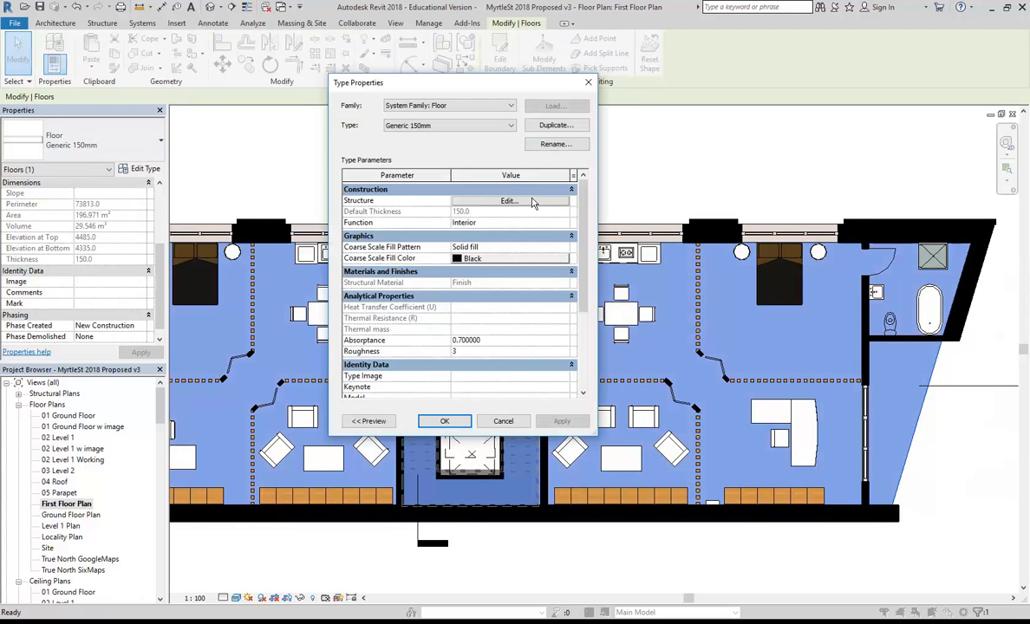
pyautogui.click(531, 201)
pyautogui.click(442, 228)
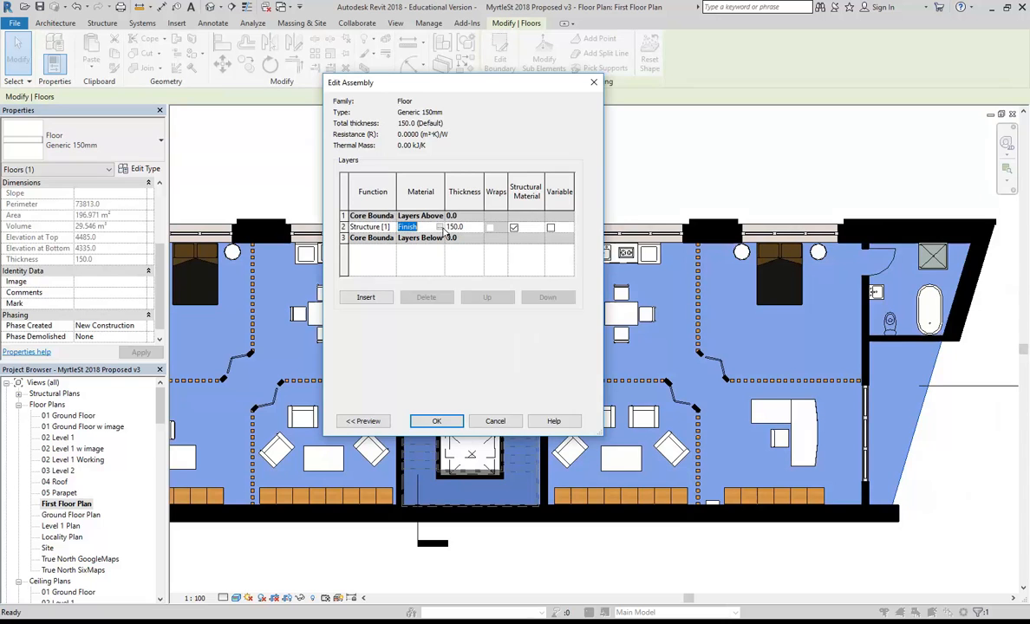
pyautogui.click(441, 227)
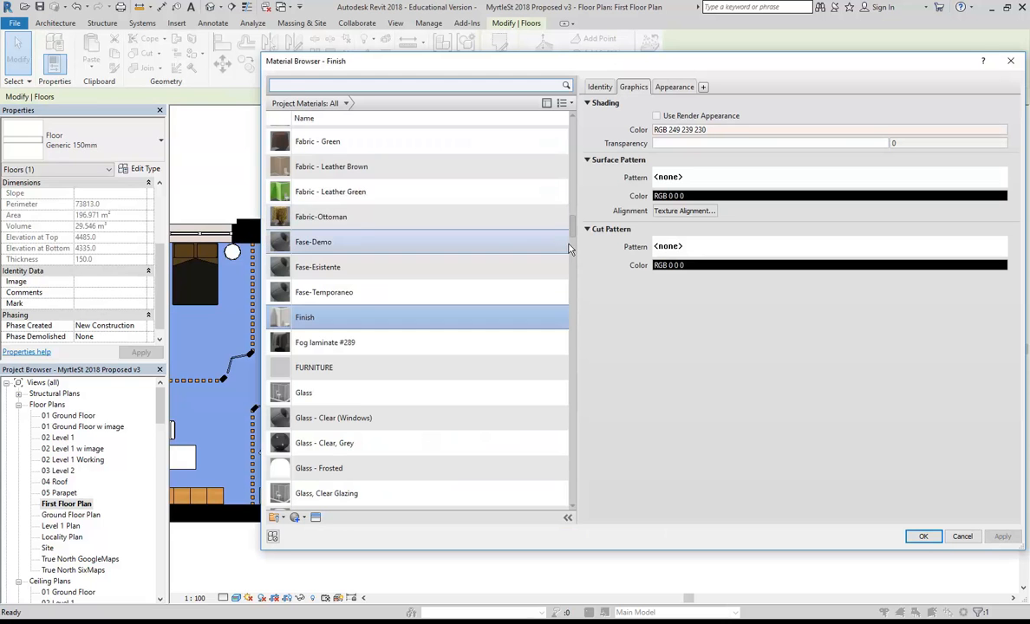
pyautogui.moveTo(570, 249); pyautogui.dragTo(580, 503)
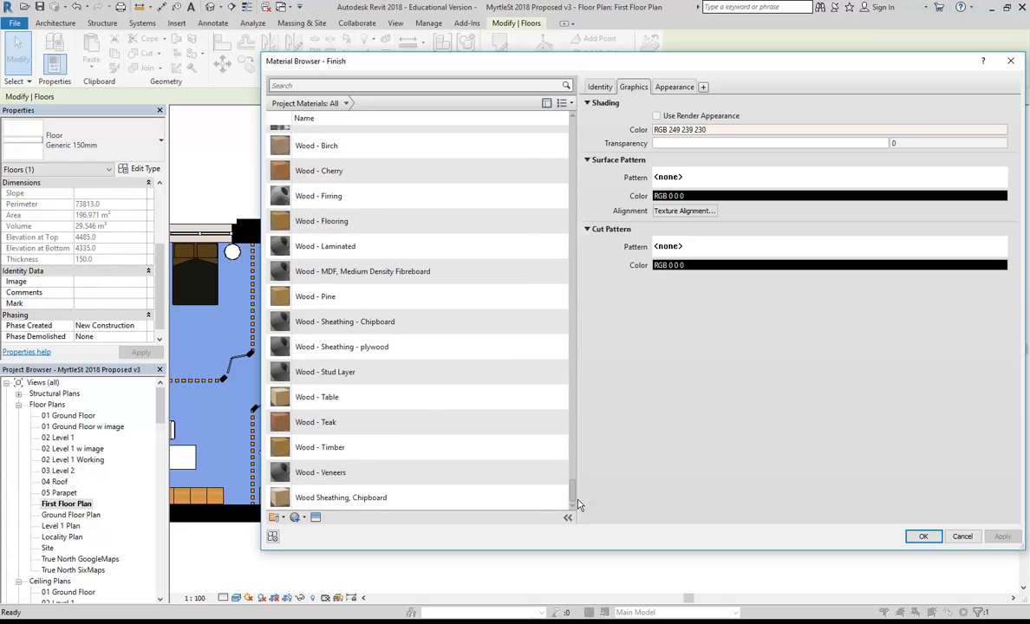
# Assign Timber Floorboards to the structure layer, confirm all dialogs and deselect the floor.
pyautogui.click(278, 223)
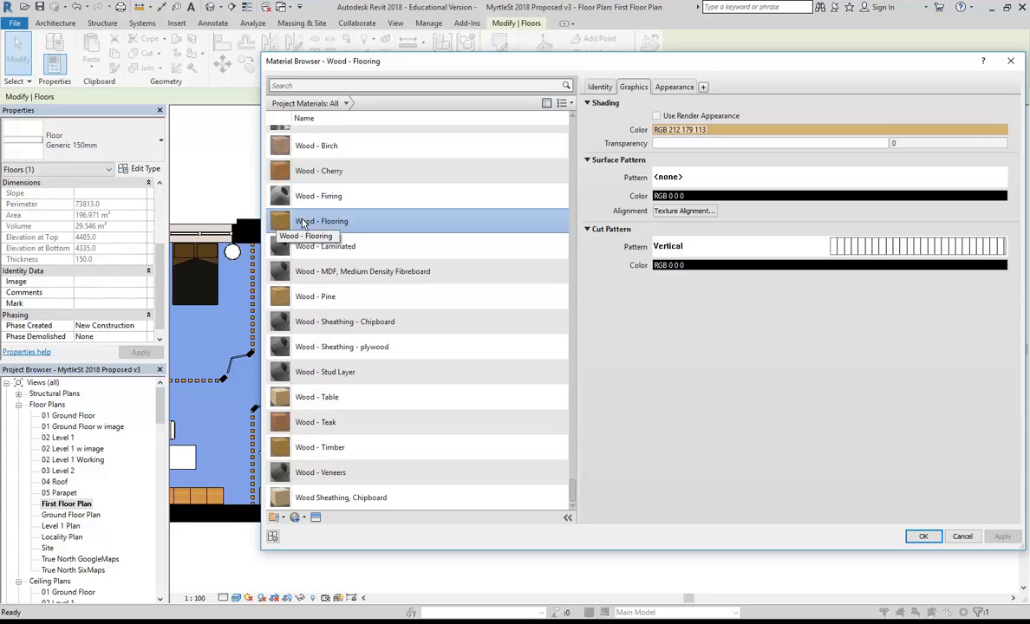
pyautogui.scroll(6, 302, 224)
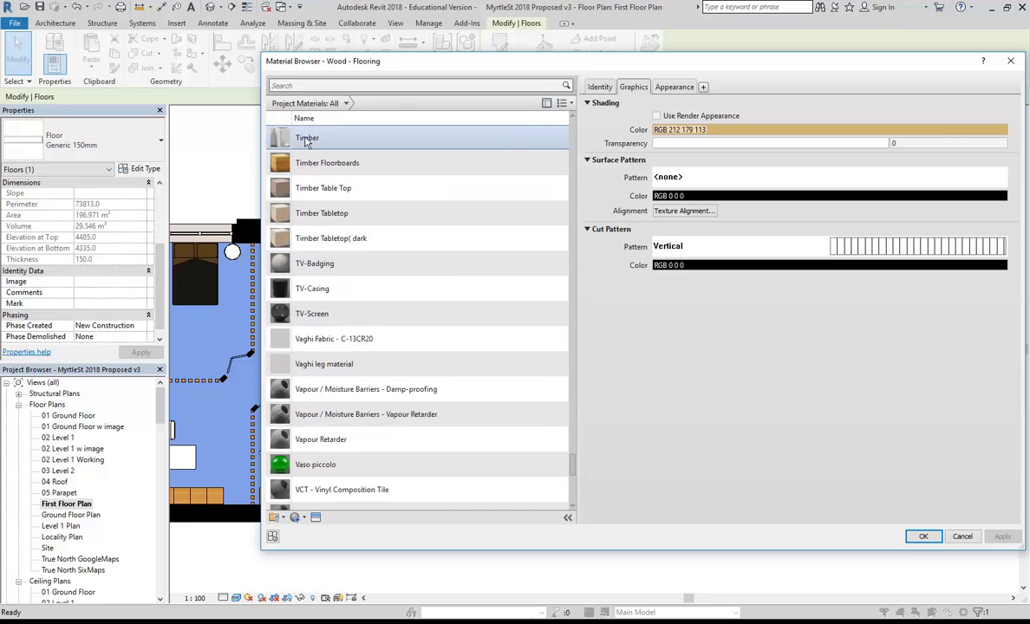
pyautogui.scroll(2, 310, 209)
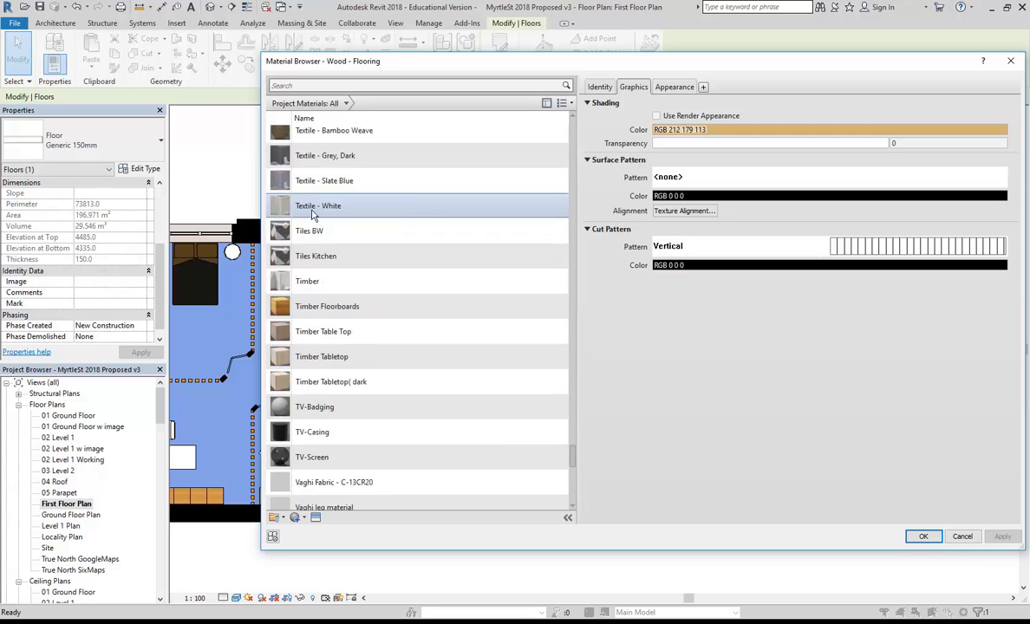
pyautogui.click(291, 309)
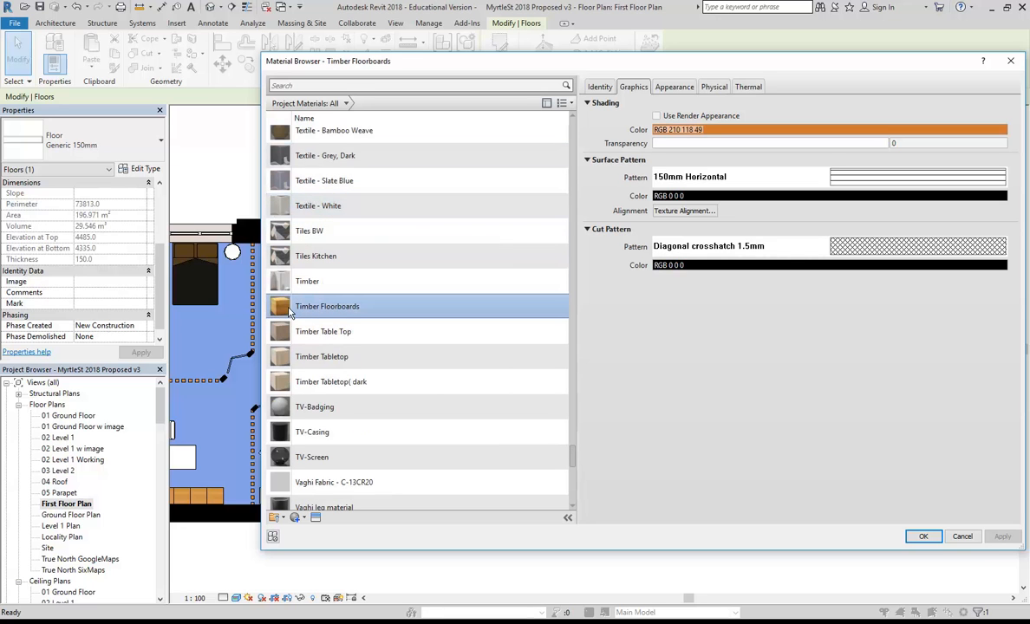
pyautogui.click(675, 86)
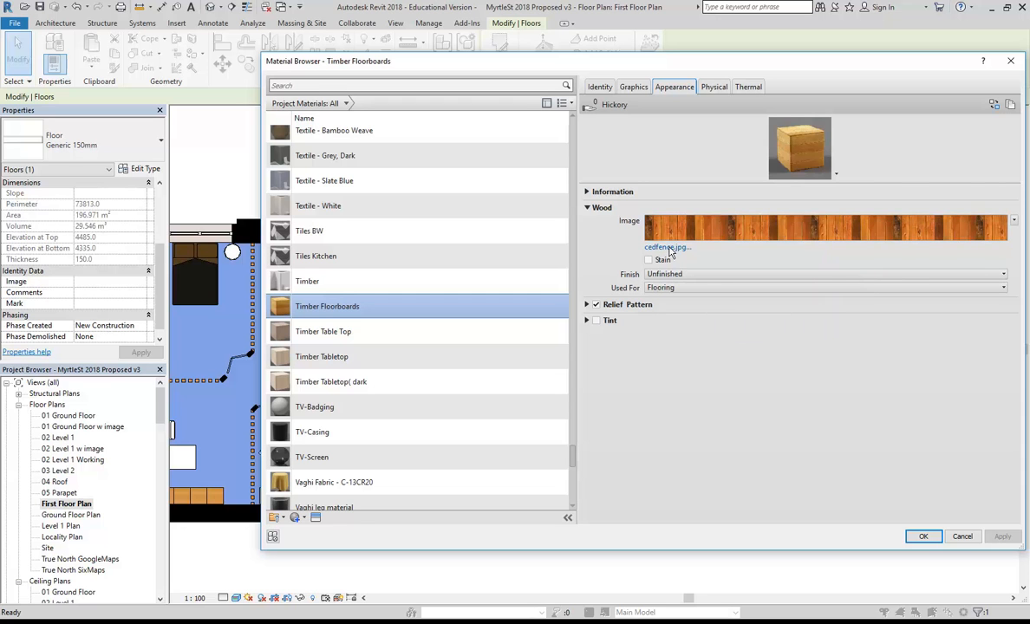
pyautogui.moveTo(728, 236)
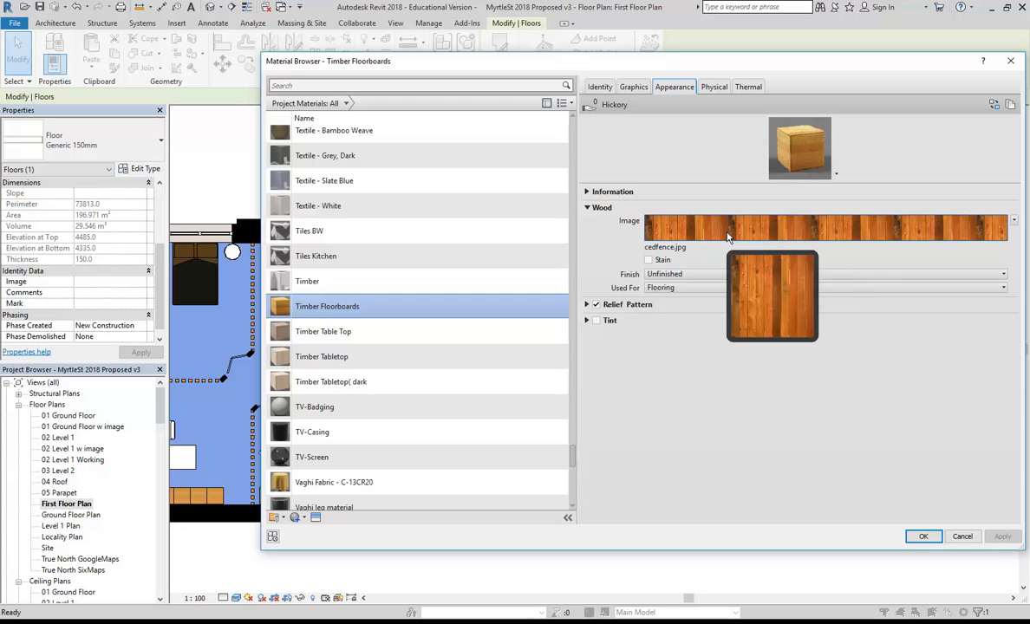
pyautogui.click(925, 538)
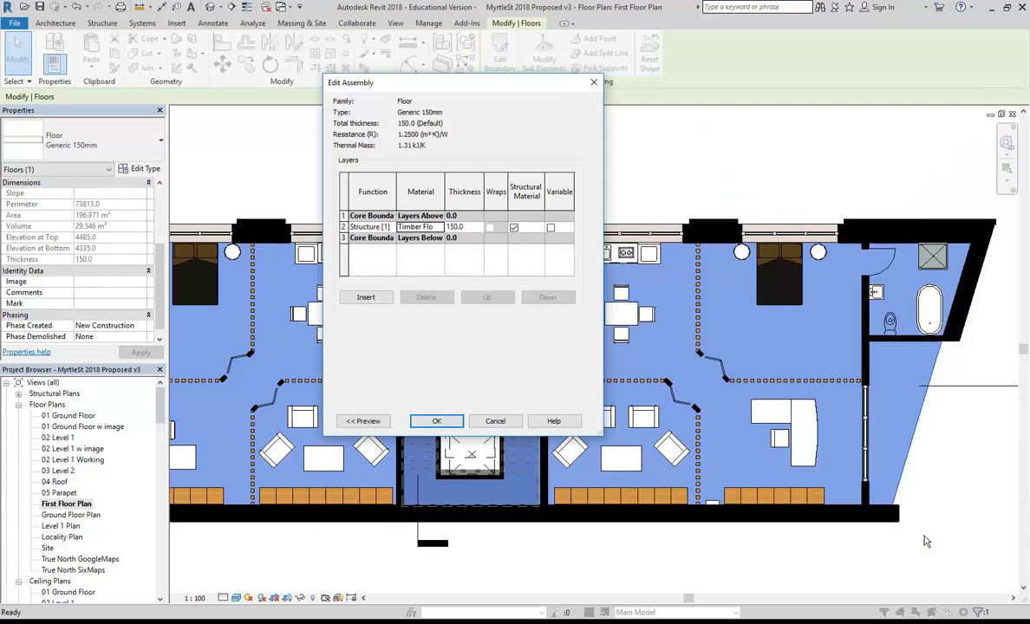
pyautogui.click(434, 423)
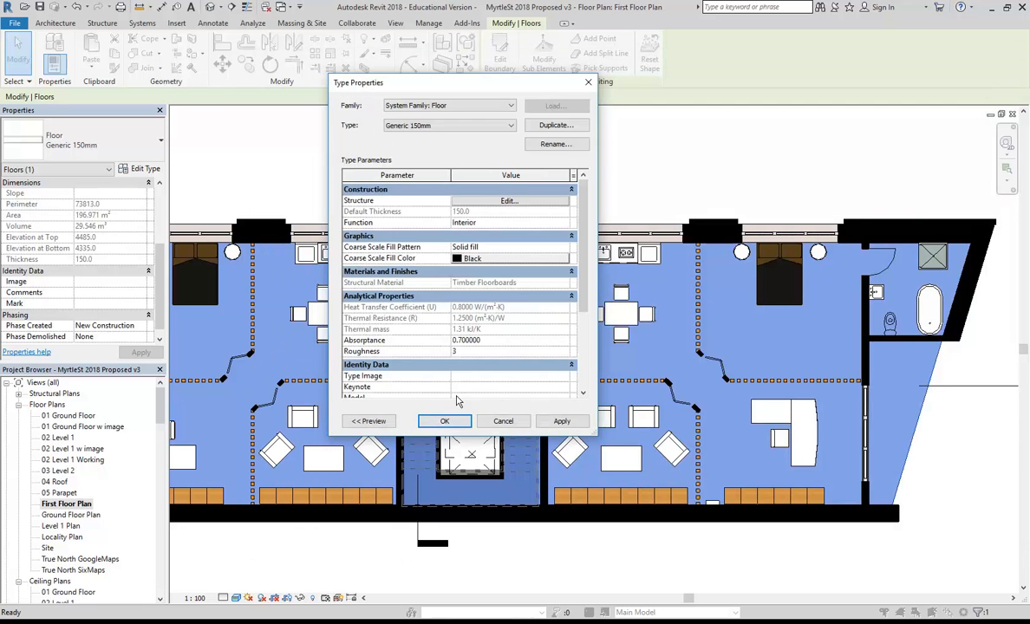
pyautogui.click(443, 423)
pyautogui.click(499, 179)
pyautogui.scroll(-1, 529, 492)
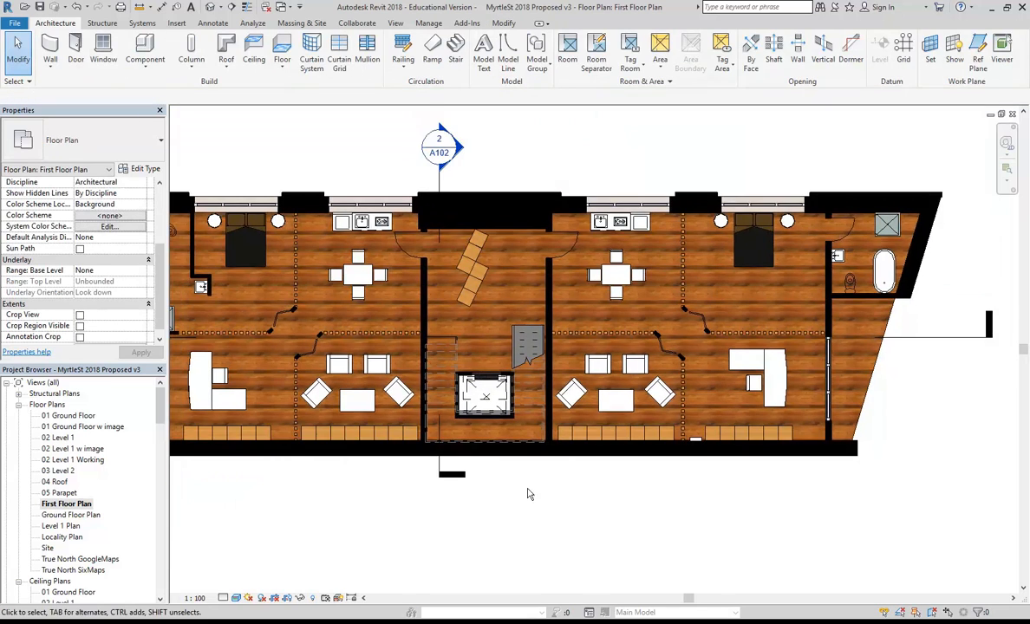
pyautogui.scroll(5, 582, 476)
pyautogui.moveTo(593, 354); pyautogui.dragTo(520, 174, button='middle')
pyautogui.scroll(2, 525, 194)
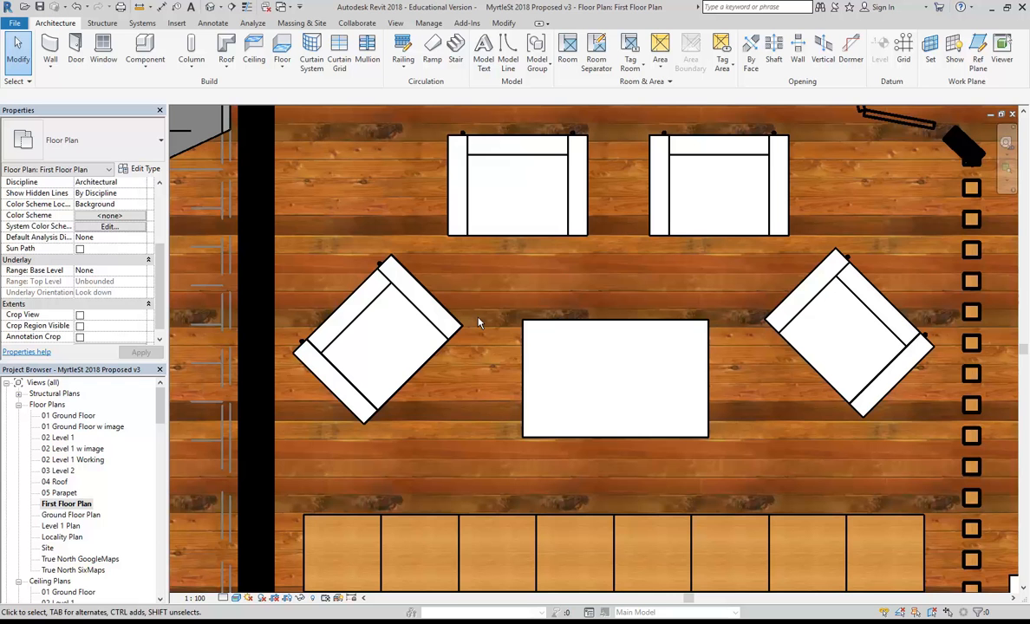
pyautogui.scroll(-4, 494, 325)
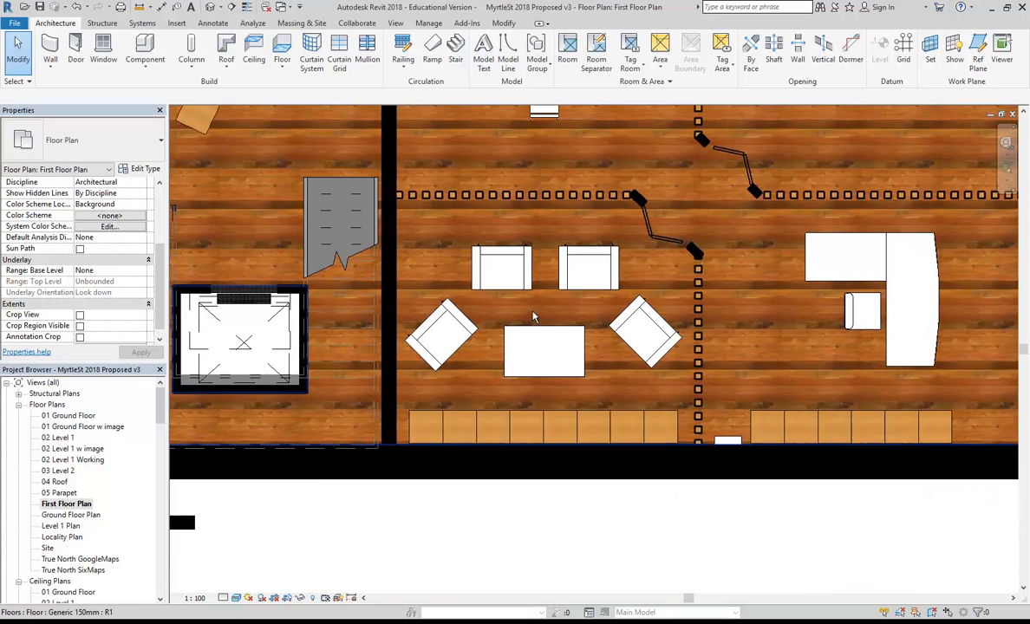
pyautogui.scroll(-2, 565, 393)
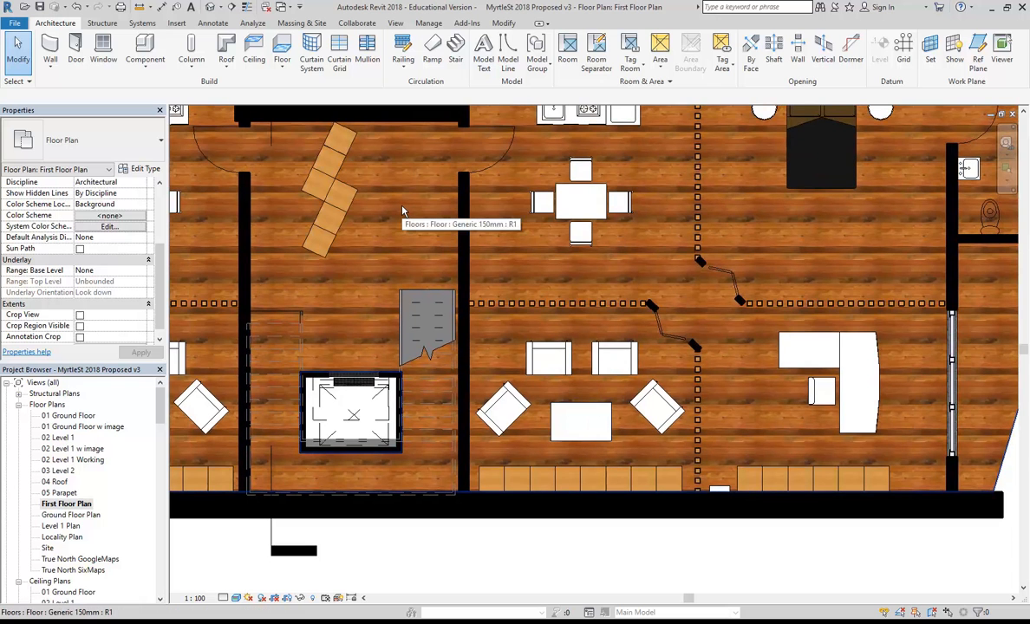
pyautogui.scroll(-2, 402, 210)
pyautogui.moveTo(401, 211); pyautogui.dragTo(592, 315, button='middle')
pyautogui.moveTo(391, 172); pyautogui.dragTo(382, 168, button='middle')
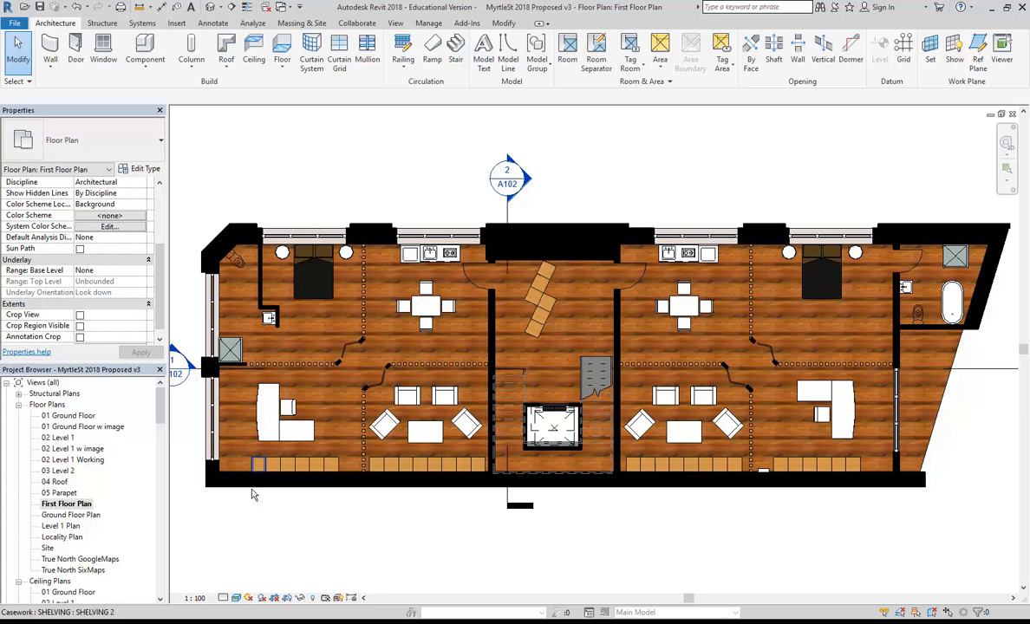
# In Graphic Display Options lighting, raise the Sun intensity from 80 and apply it.
pyautogui.click(236, 598)
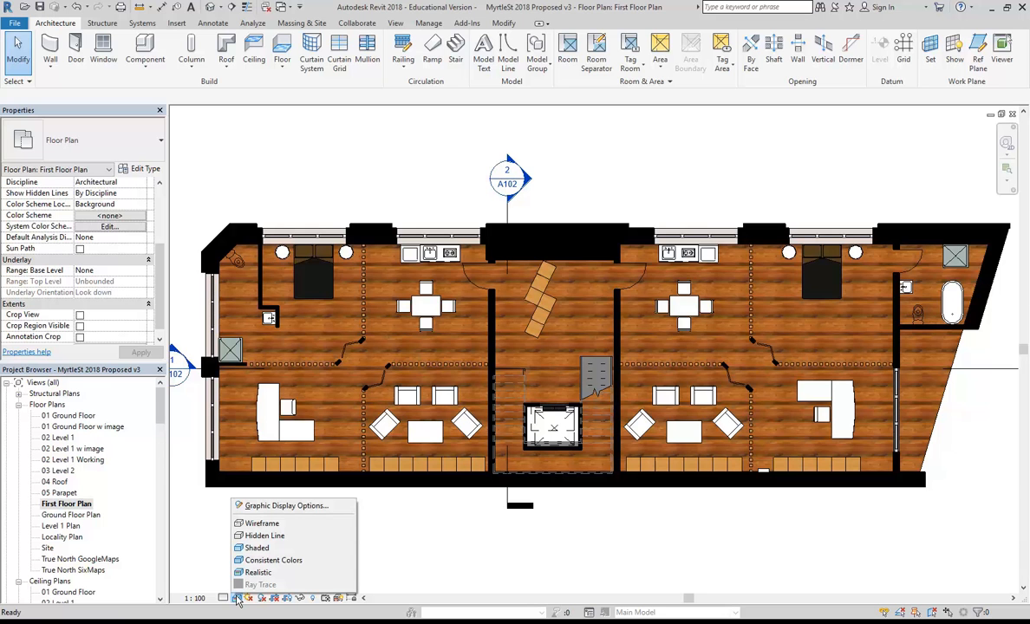
pyautogui.click(277, 509)
pyautogui.moveTo(351, 176); pyautogui.dragTo(224, 136)
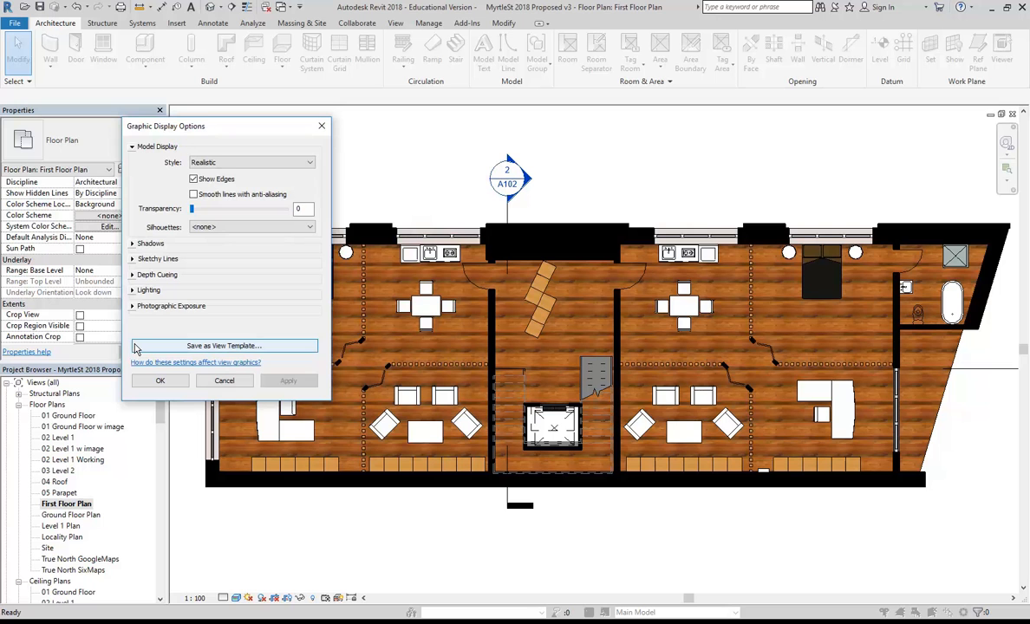
pyautogui.click(132, 291)
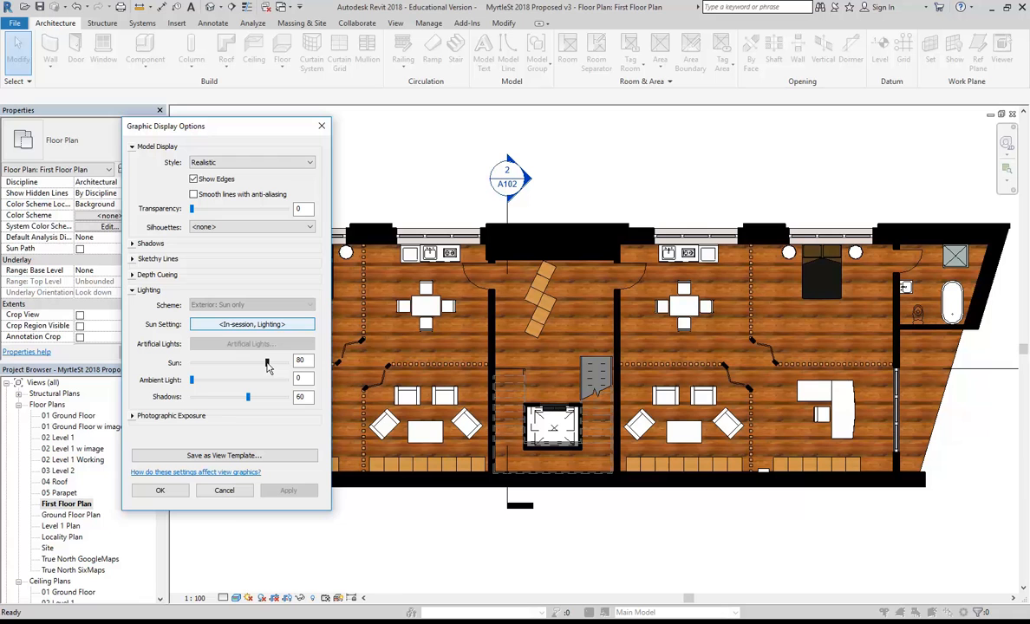
pyautogui.moveTo(267, 364)
pyautogui.mouseDown()
pyautogui.moveTo(280, 365)
pyautogui.moveTo(277, 382)
pyautogui.mouseUp()
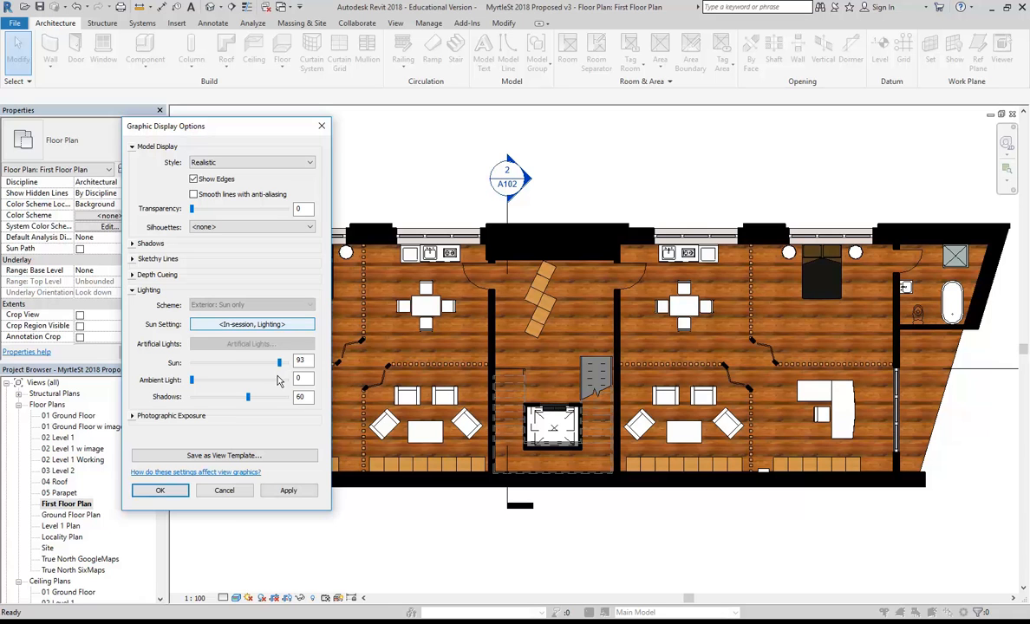
pyautogui.click(288, 492)
pyautogui.moveTo(237, 126); pyautogui.dragTo(161, 50)
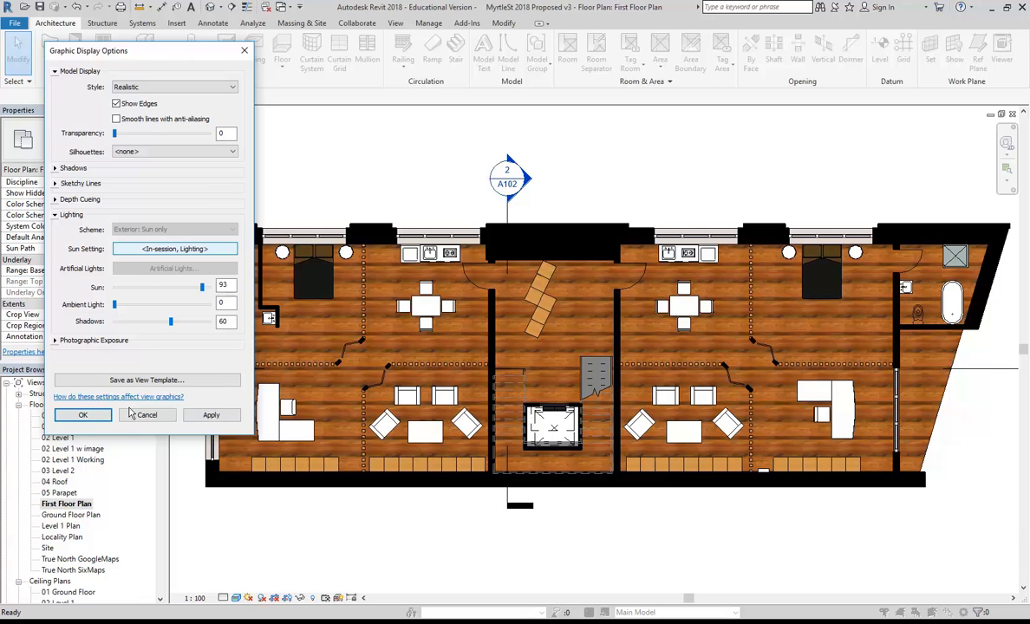
pyautogui.click(211, 418)
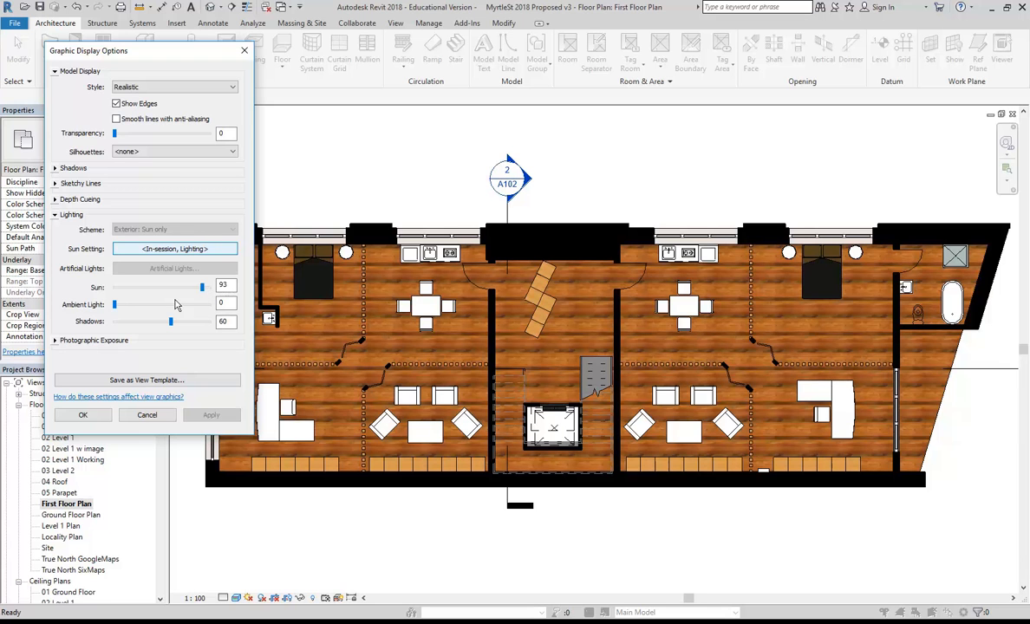
# Raise Ambient Light to 23, apply it, and close the display options.
pyautogui.click(116, 306)
pyautogui.moveTo(116, 305); pyautogui.dragTo(136, 305)
pyautogui.click(211, 416)
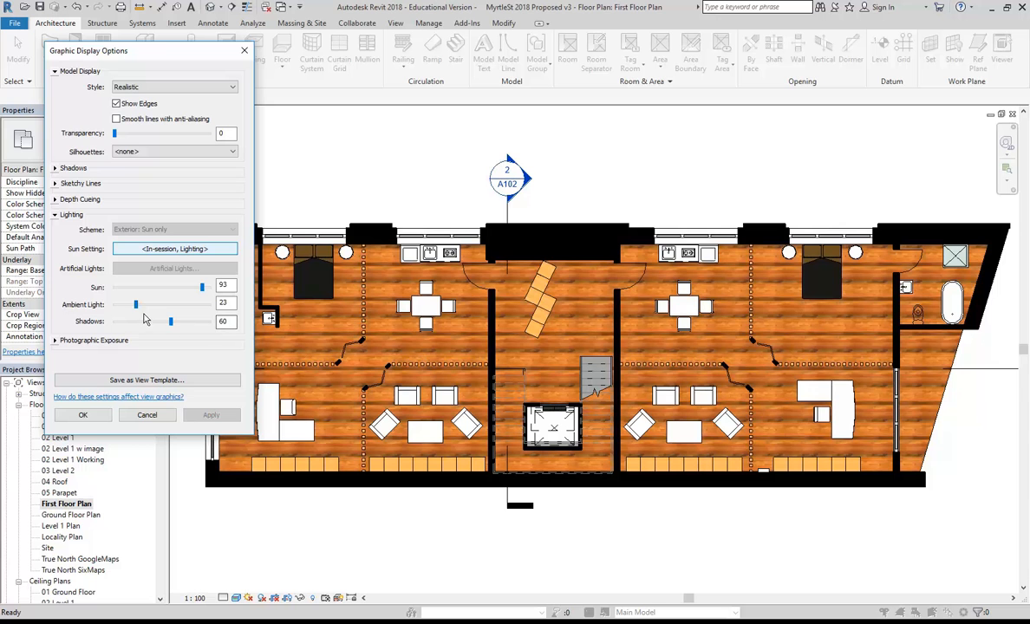
pyautogui.click(84, 415)
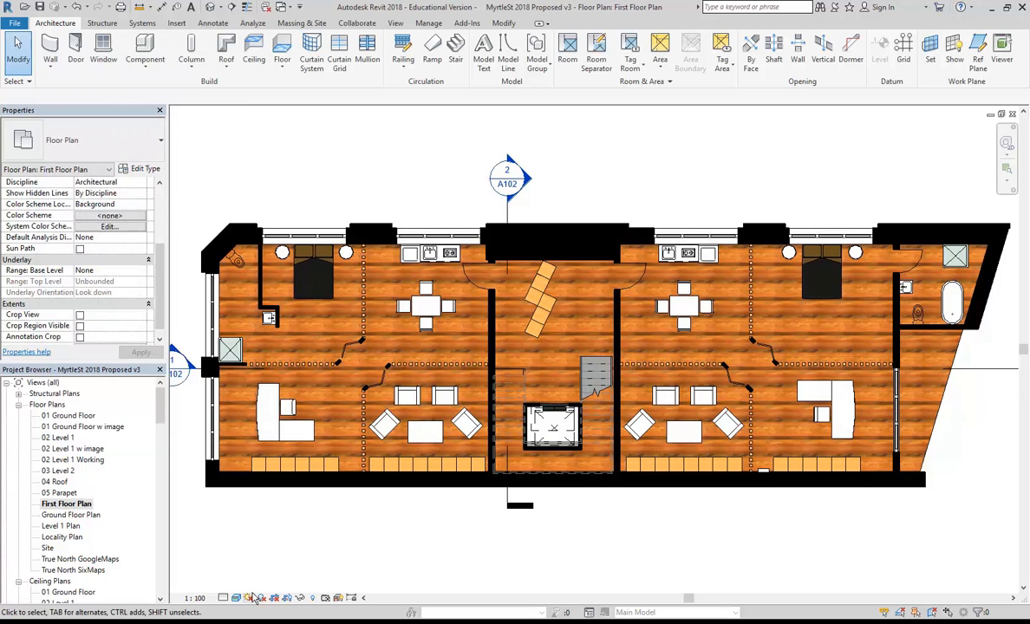
# Turn on shadows and zoom out to see the building's large ground shadow.
pyautogui.click(260, 599)
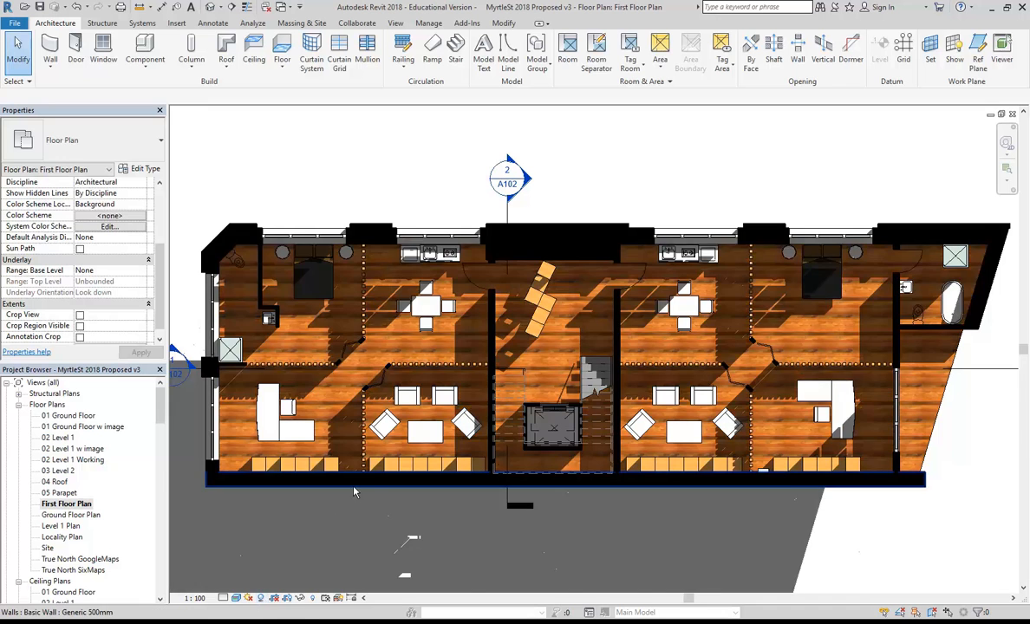
pyautogui.scroll(-3, 354, 492)
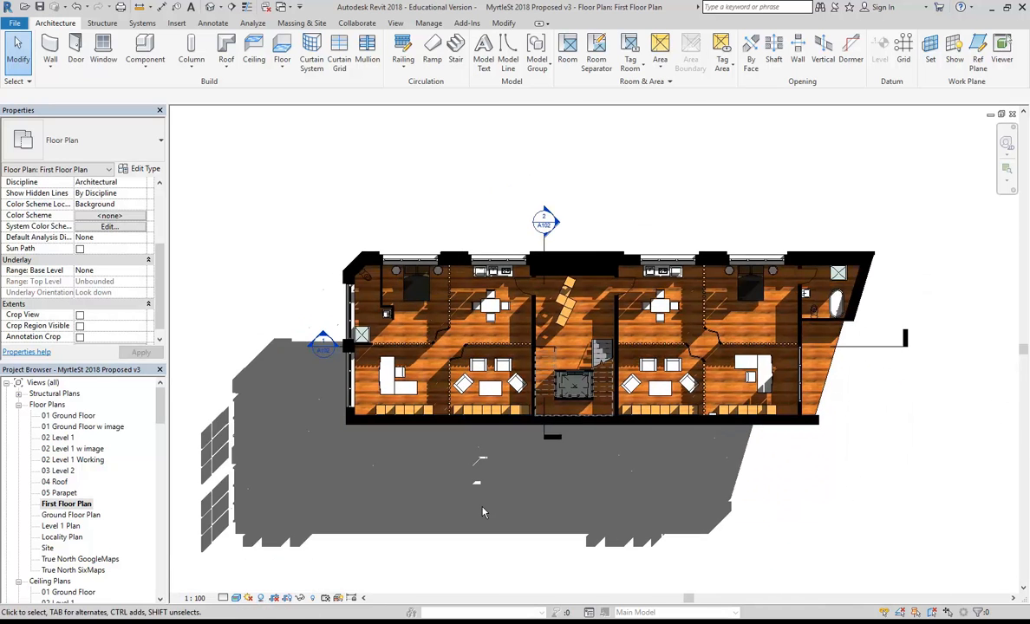
pyautogui.moveTo(494, 506); pyautogui.dragTo(503, 503, button='middle')
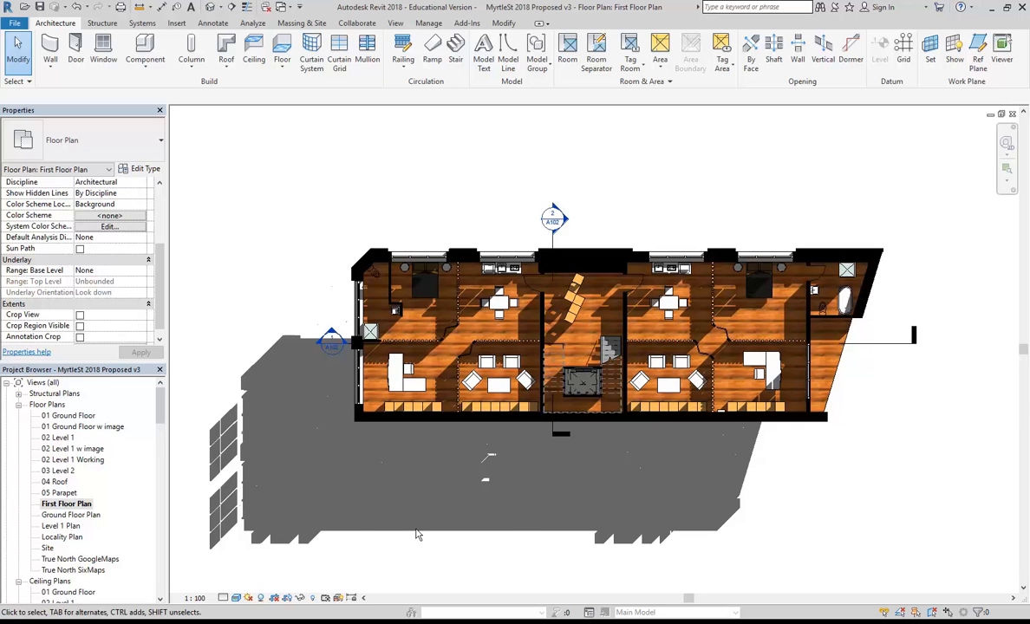
pyautogui.moveTo(382, 482); pyautogui.dragTo(396, 461, button='middle')
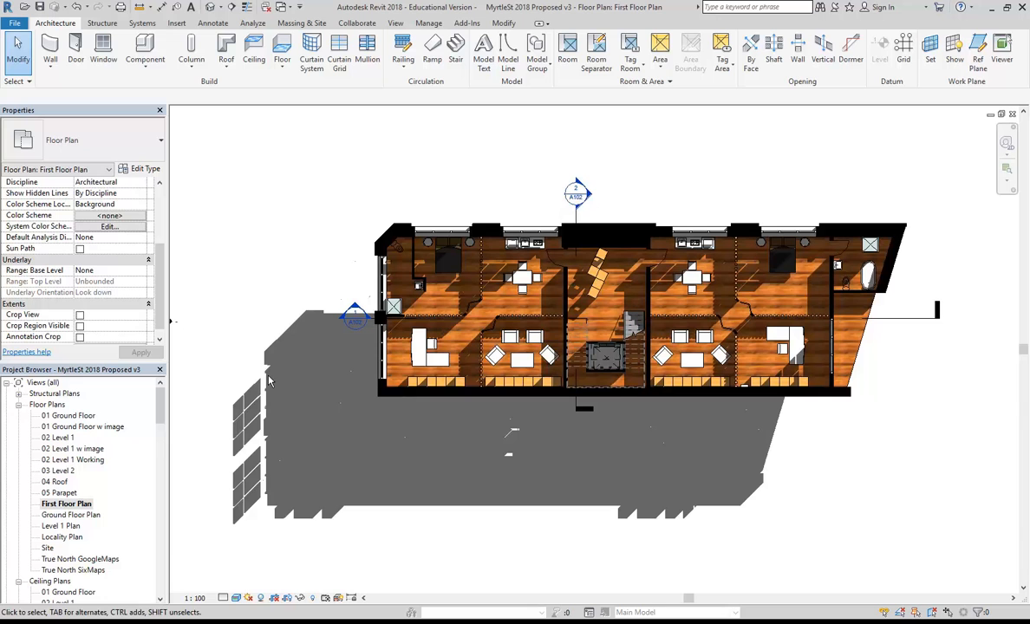
pyautogui.click(249, 598)
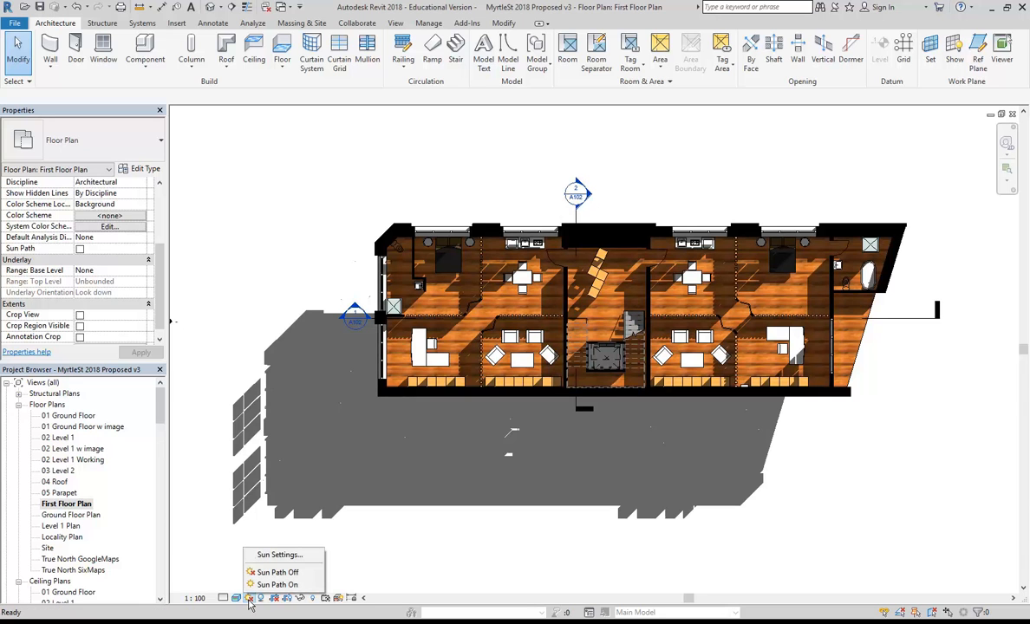
# In Sun Settings, turn off Ground Plane shadows and try a 90° azimuth.
pyautogui.click(275, 555)
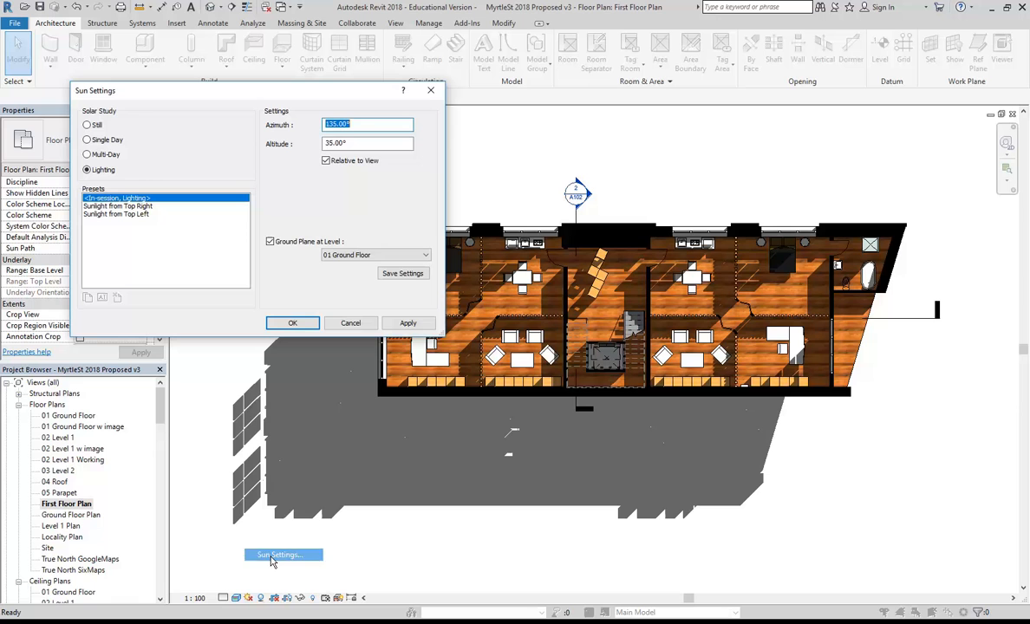
pyautogui.click(270, 243)
pyautogui.click(407, 322)
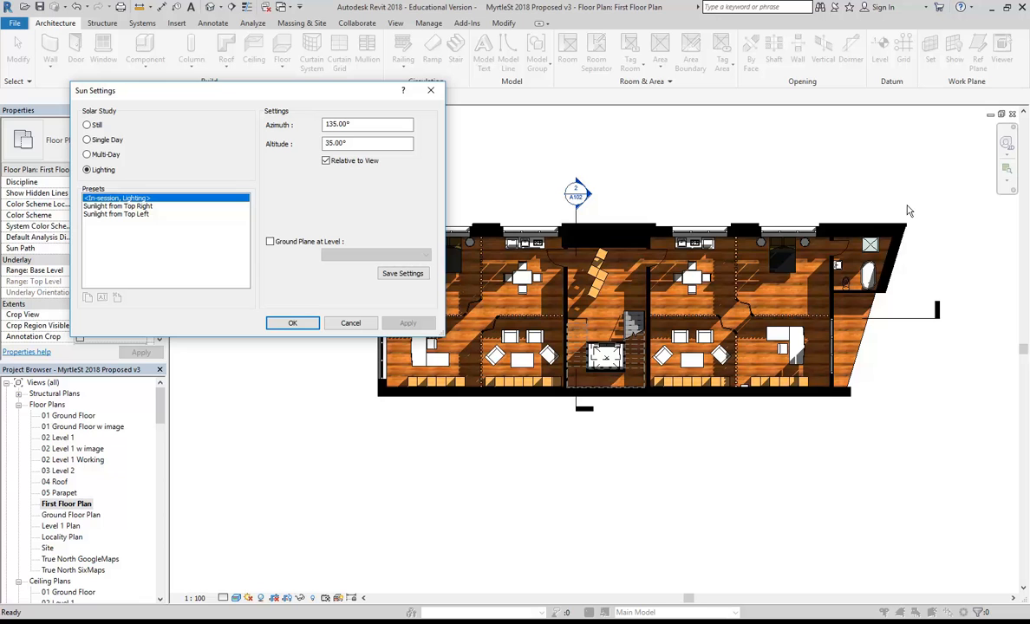
pyautogui.click(348, 124)
pyautogui.moveTo(364, 124); pyautogui.dragTo(305, 122)
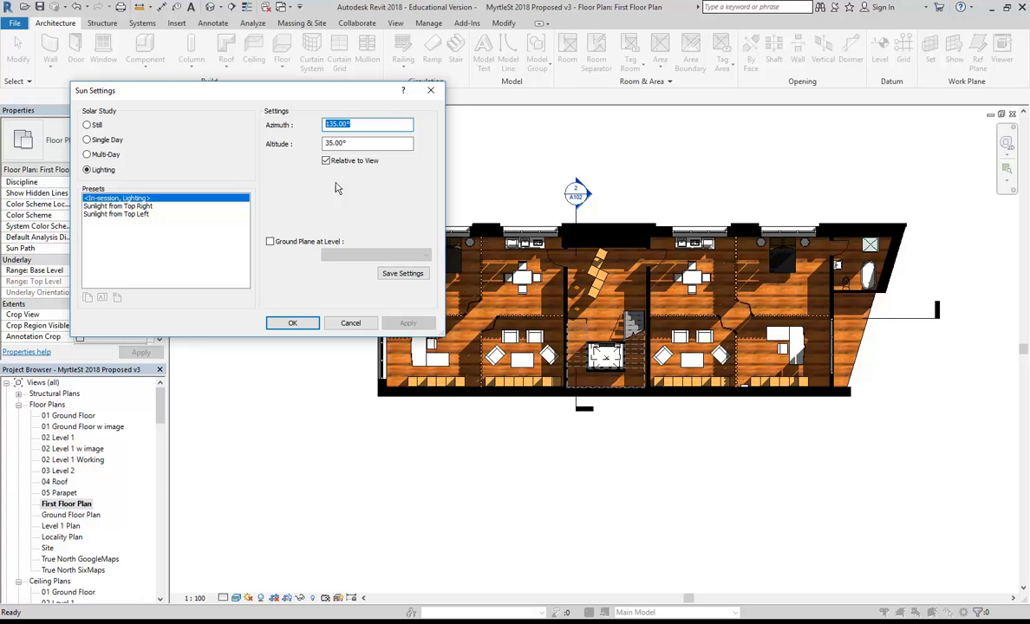
pyautogui.click(364, 142)
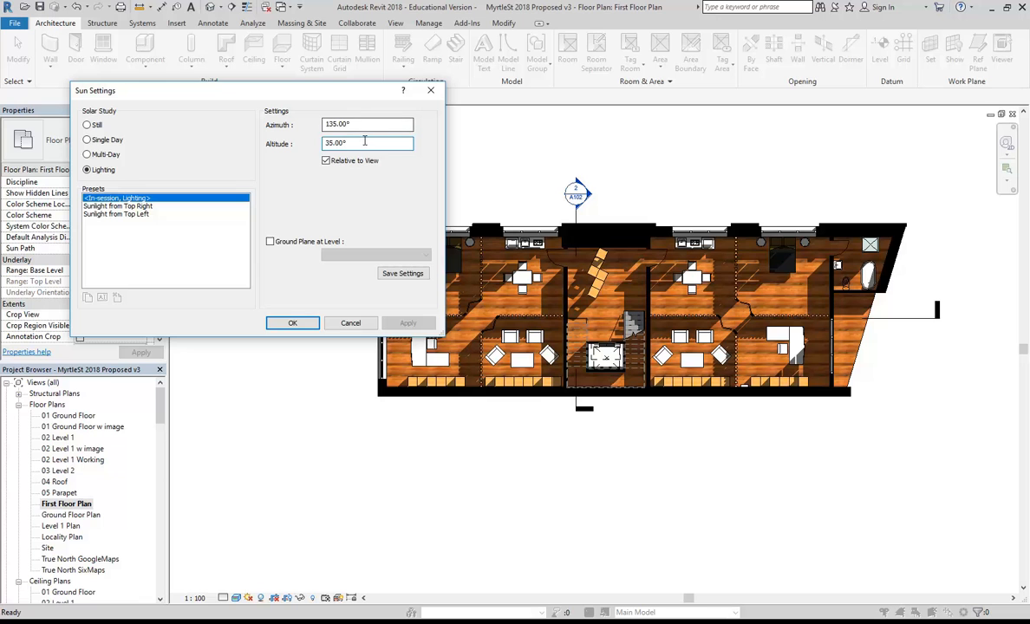
pyautogui.click(368, 124)
pyautogui.moveTo(362, 127); pyautogui.dragTo(282, 126)
pyautogui.write('90')
pyautogui.click(364, 143)
pyautogui.click(408, 324)
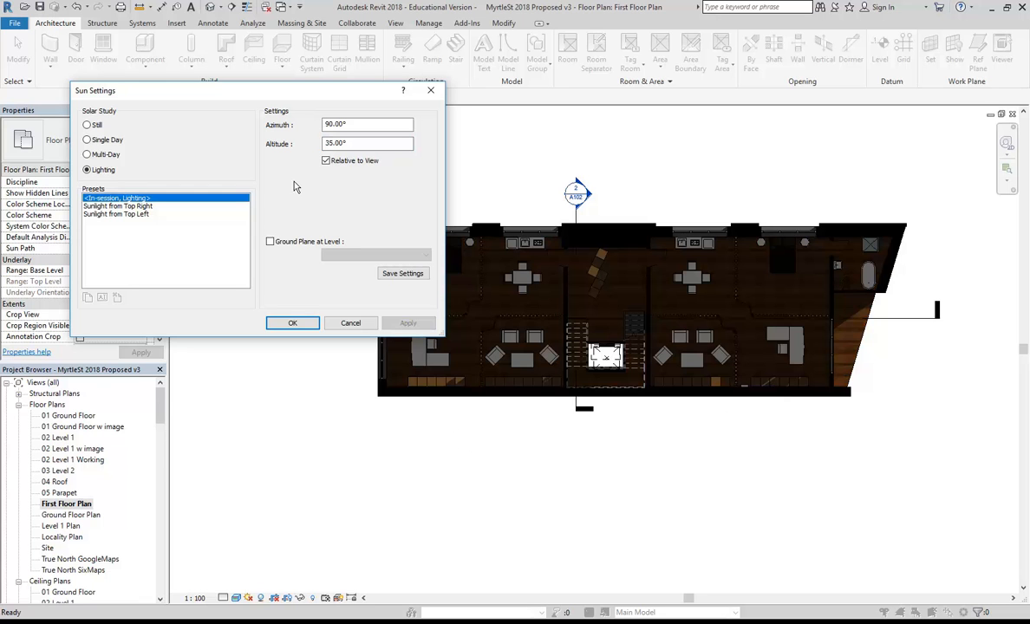
# Restore the azimuth to 135°, lower the altitude from 65° to 25°, apply and close.
pyautogui.moveTo(363, 124); pyautogui.dragTo(287, 127)
pyautogui.write('1')
pyautogui.click(378, 144)
pyautogui.click(411, 323)
pyautogui.click(329, 143)
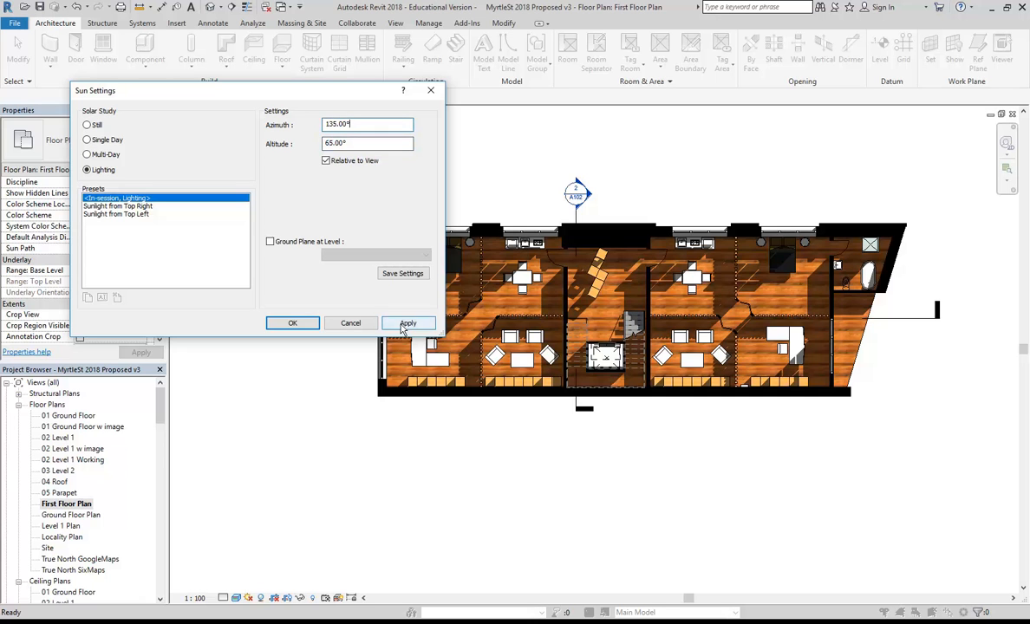
pyautogui.click(405, 323)
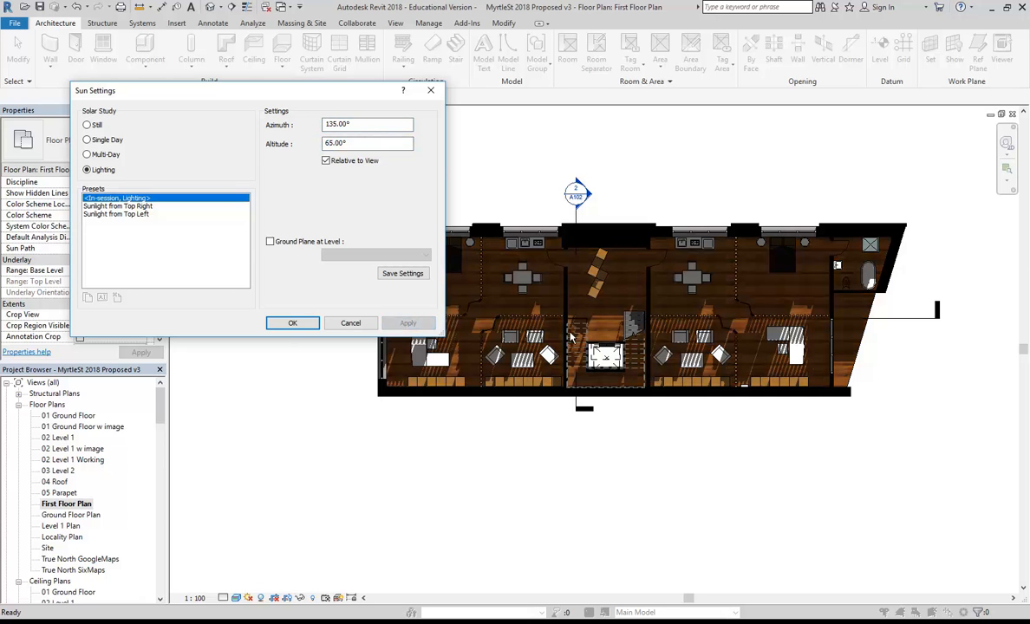
pyautogui.moveTo(332, 143); pyautogui.dragTo(295, 149)
pyautogui.write('2')
pyautogui.click(373, 124)
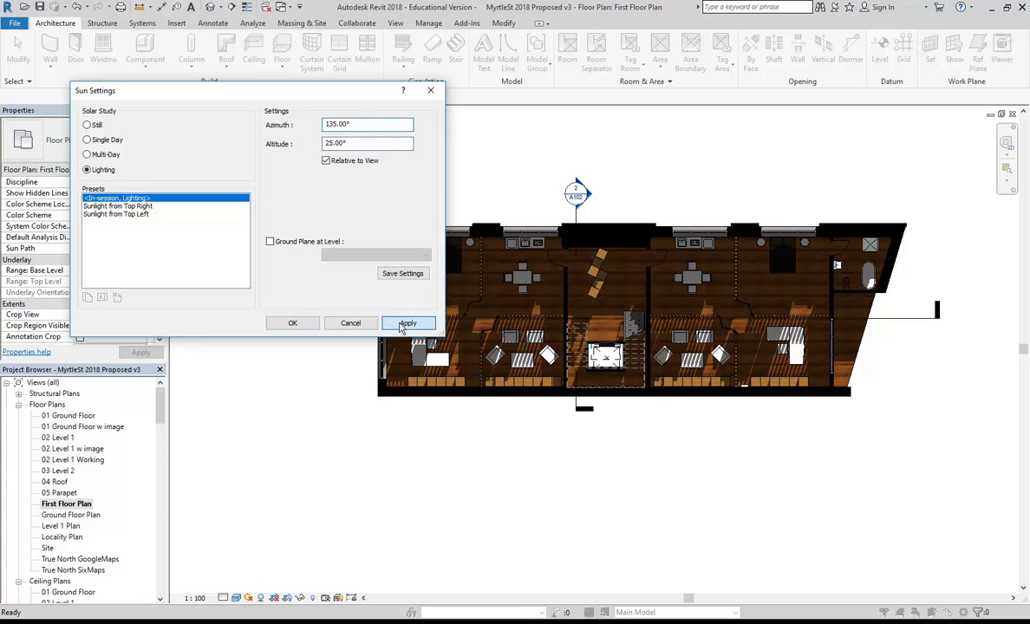
pyautogui.click(402, 325)
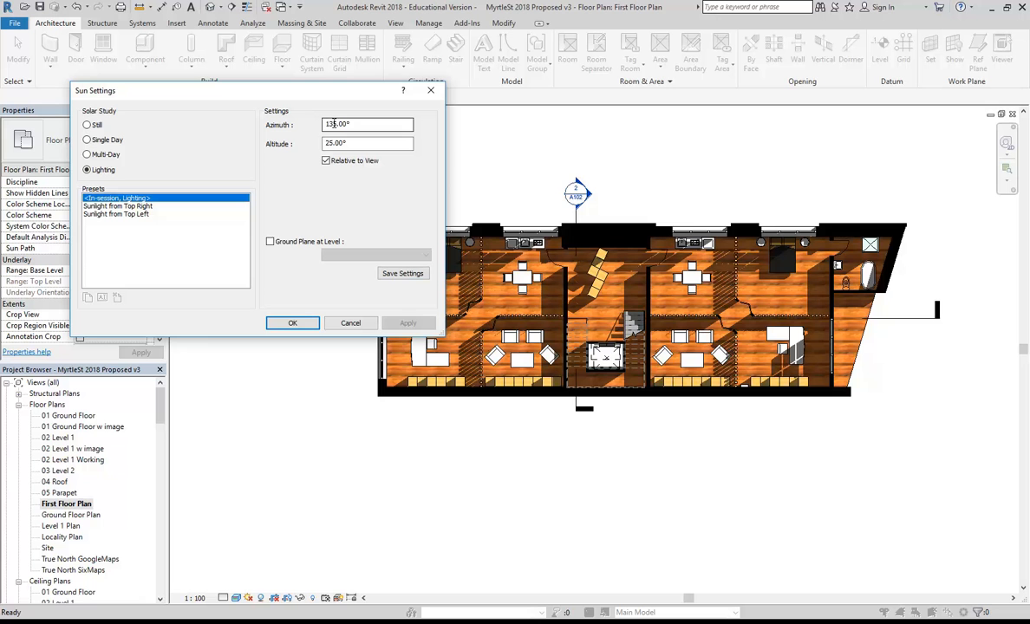
pyautogui.click(282, 328)
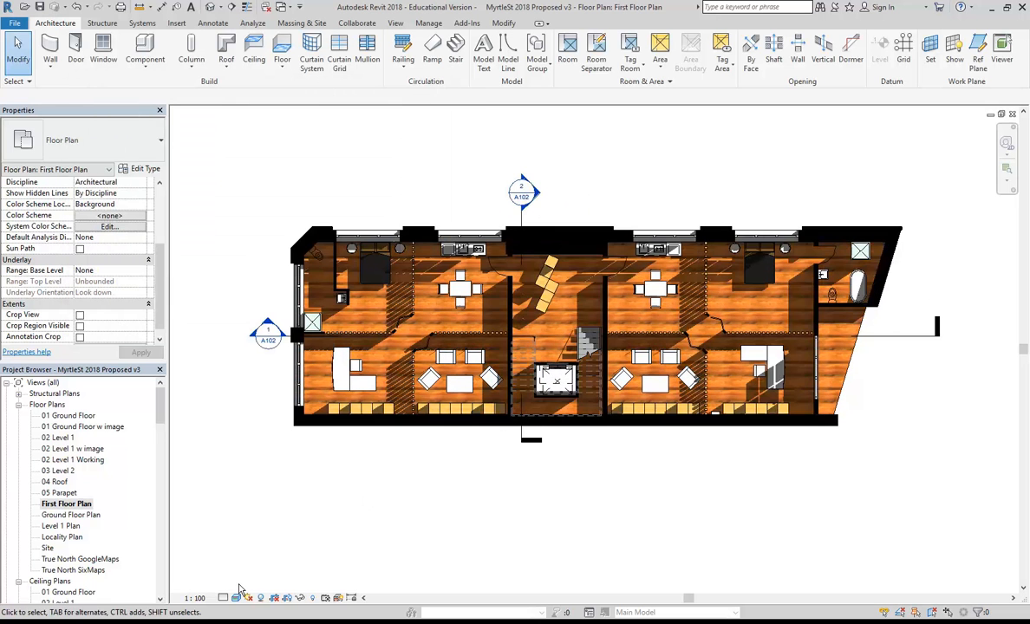
# In Graphic Display Options lighting, set Shadows to 44 after trying 74 and 38.
pyautogui.click(236, 597)
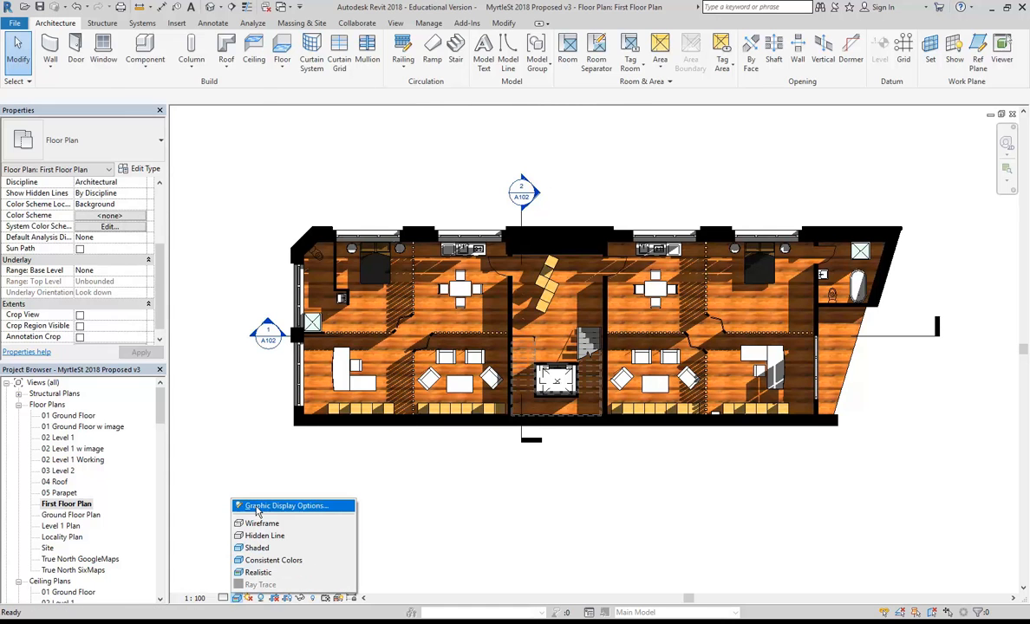
pyautogui.click(257, 506)
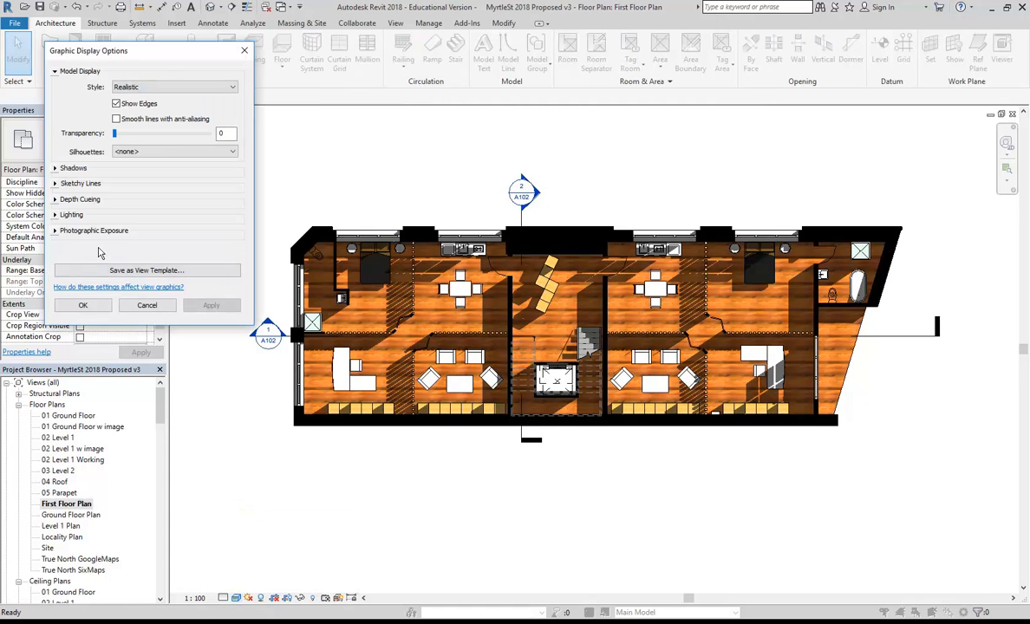
pyautogui.click(56, 216)
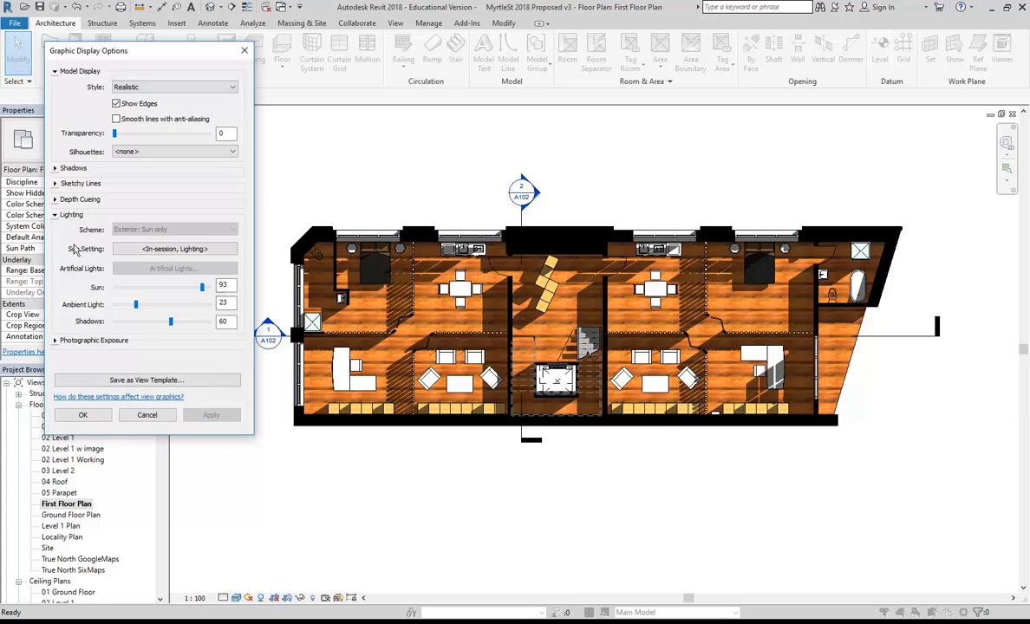
pyautogui.moveTo(171, 323); pyautogui.dragTo(184, 322)
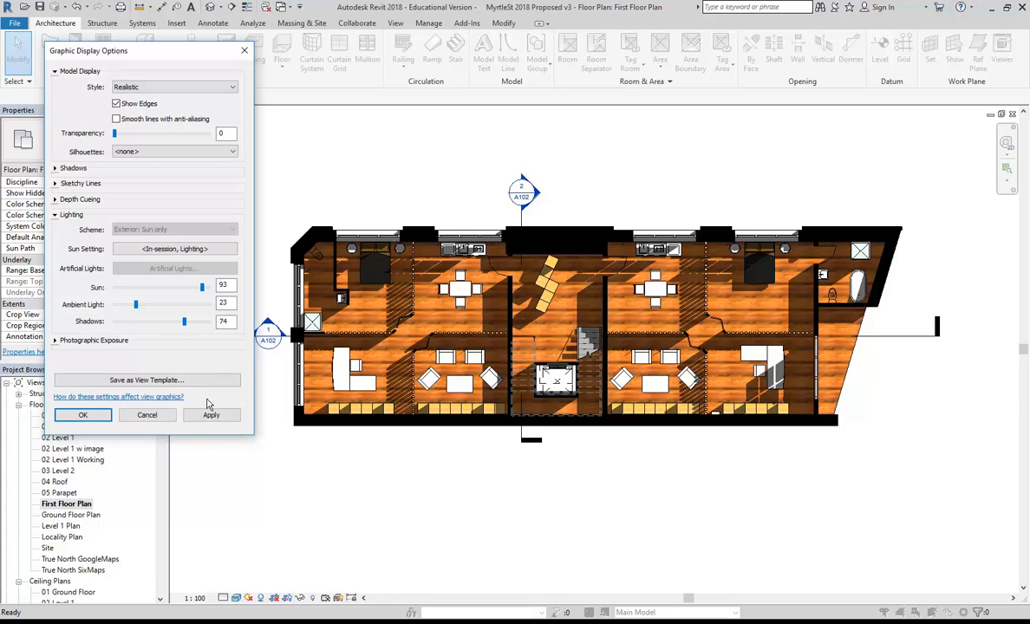
pyautogui.click(212, 417)
pyautogui.moveTo(184, 322); pyautogui.dragTo(151, 321)
pyautogui.click(210, 416)
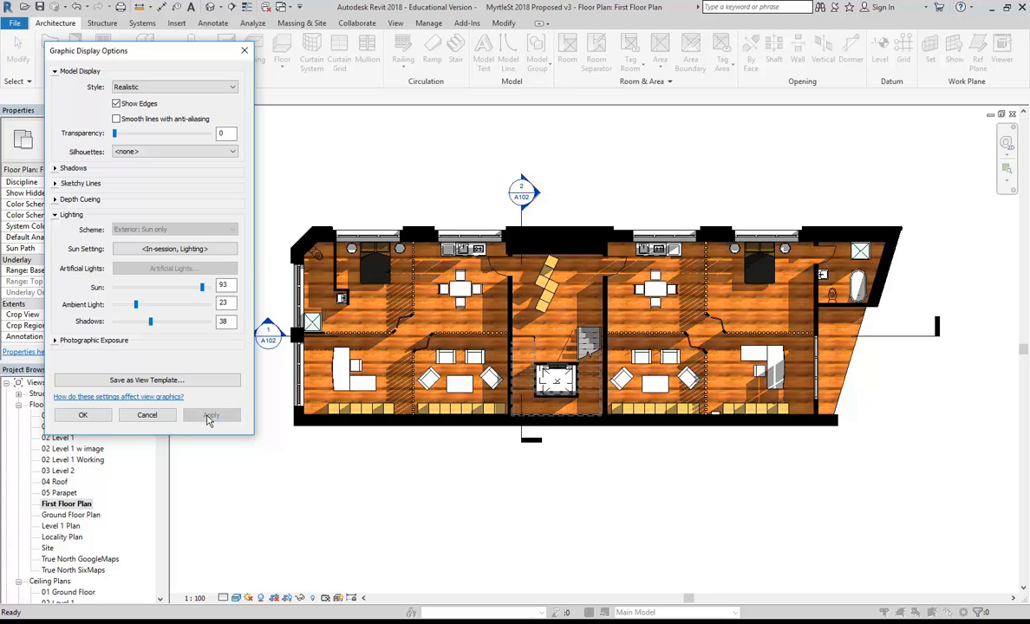
pyautogui.moveTo(151, 322); pyautogui.dragTo(156, 322)
pyautogui.click(211, 415)
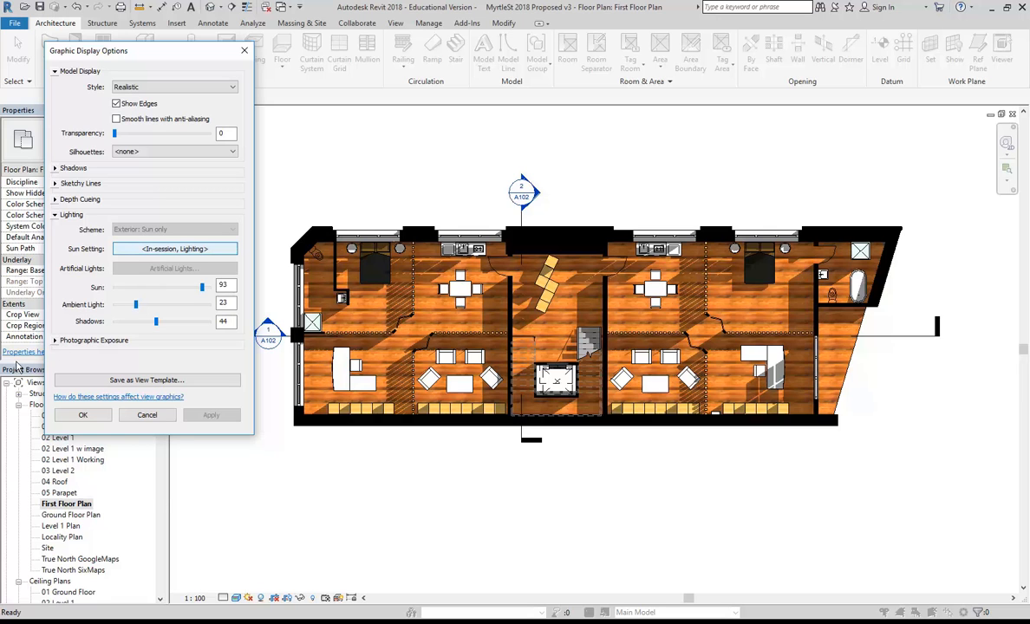
# Enable Photographic Exposure and apply it to the plan.
pyautogui.click(54, 341)
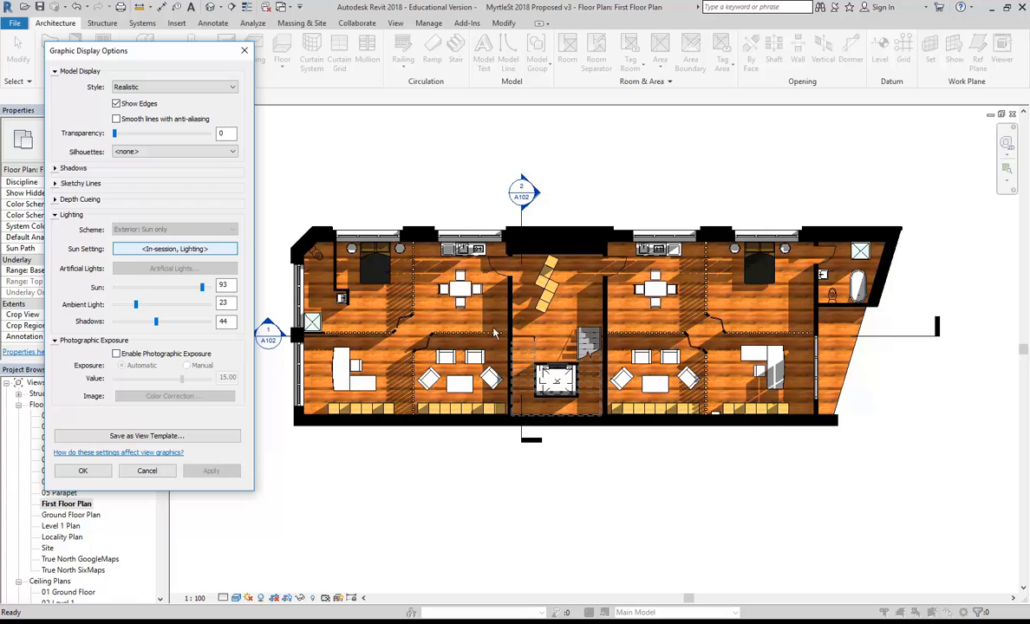
pyautogui.click(117, 355)
pyautogui.click(215, 472)
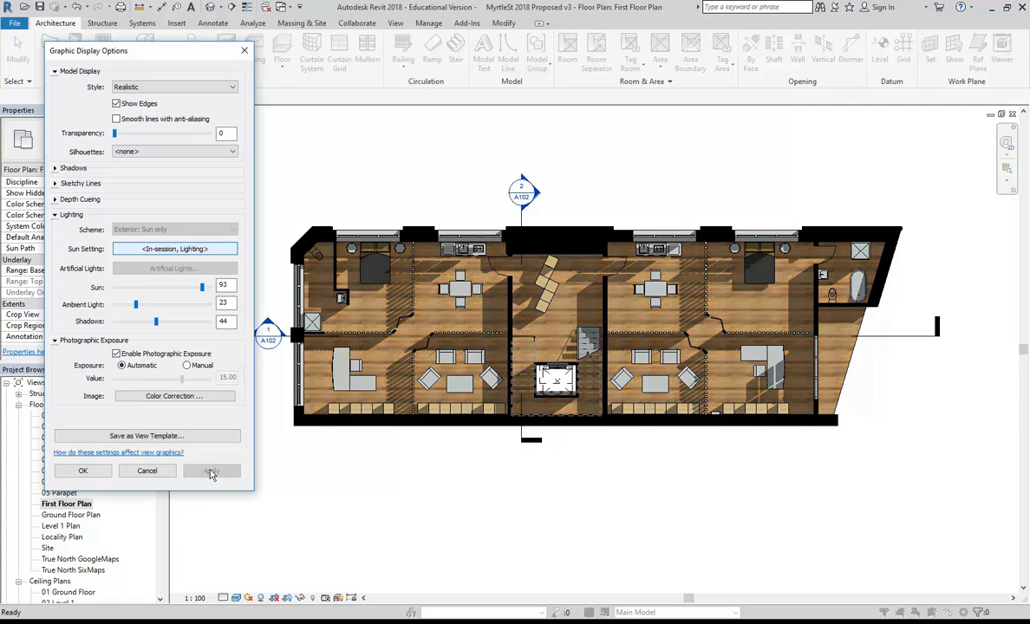
# Switch exposure to manual and settle the Exposure Value at 13.64.
pyautogui.click(188, 366)
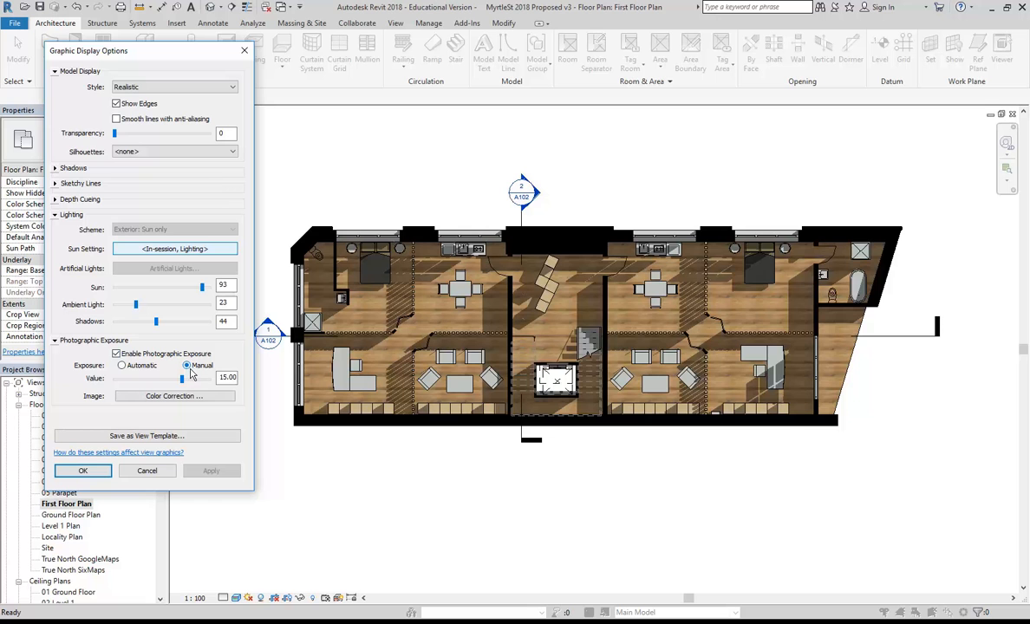
pyautogui.moveTo(182, 383)
pyautogui.mouseDown()
pyautogui.moveTo(168, 382)
pyautogui.moveTo(177, 381)
pyautogui.mouseUp()
pyautogui.click(210, 472)
pyautogui.click(211, 471)
pyautogui.click(211, 470)
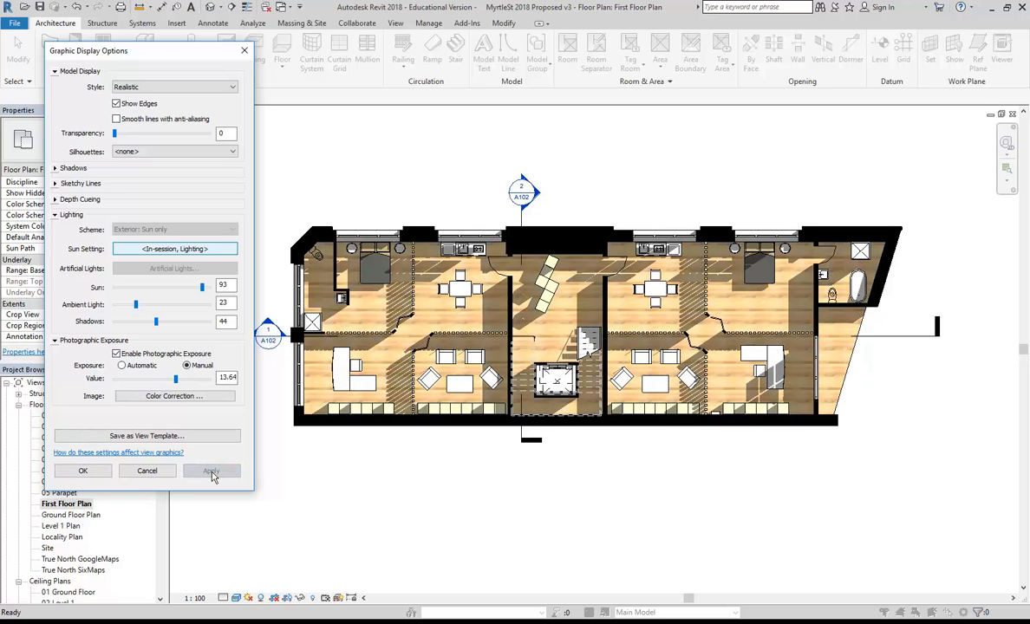
pyautogui.moveTo(175, 382); pyautogui.dragTo(173, 382)
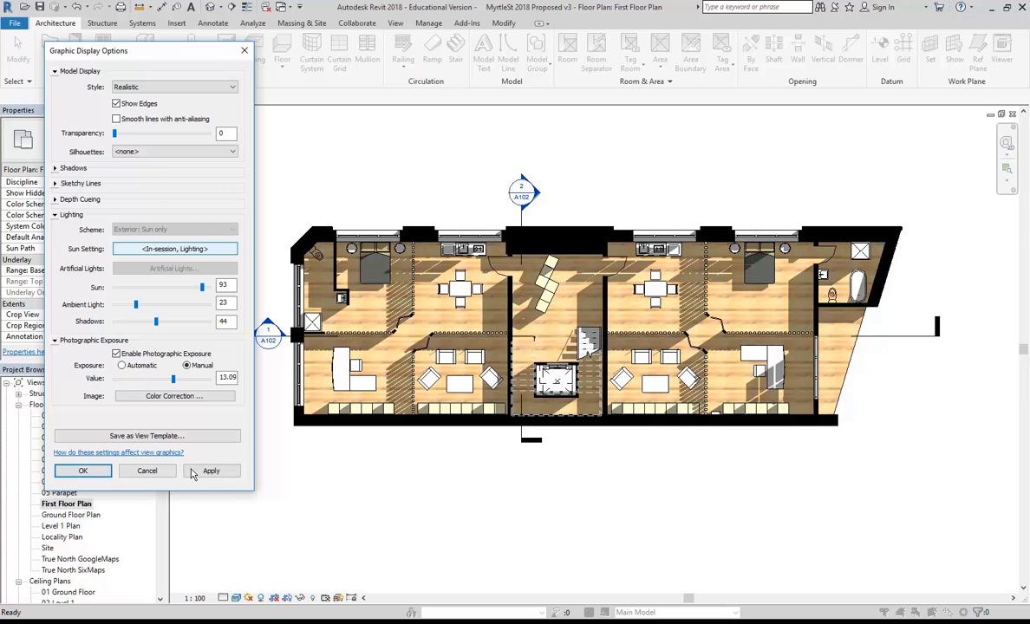
pyautogui.click(194, 470)
pyautogui.click(171, 380)
pyautogui.click(176, 380)
pyautogui.moveTo(176, 383); pyautogui.dragTo(179, 382)
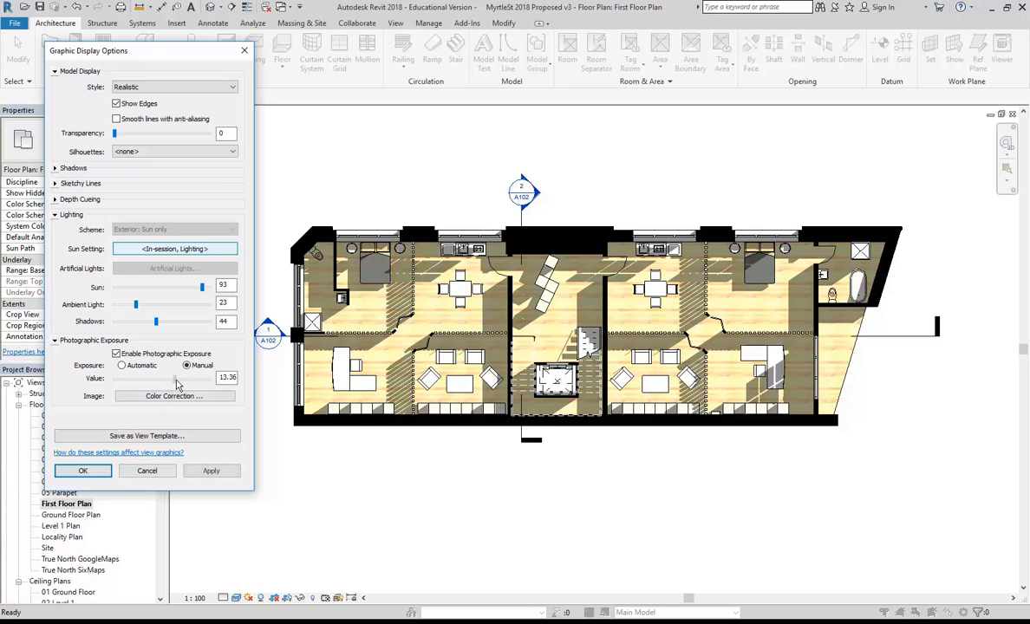
pyautogui.click(209, 471)
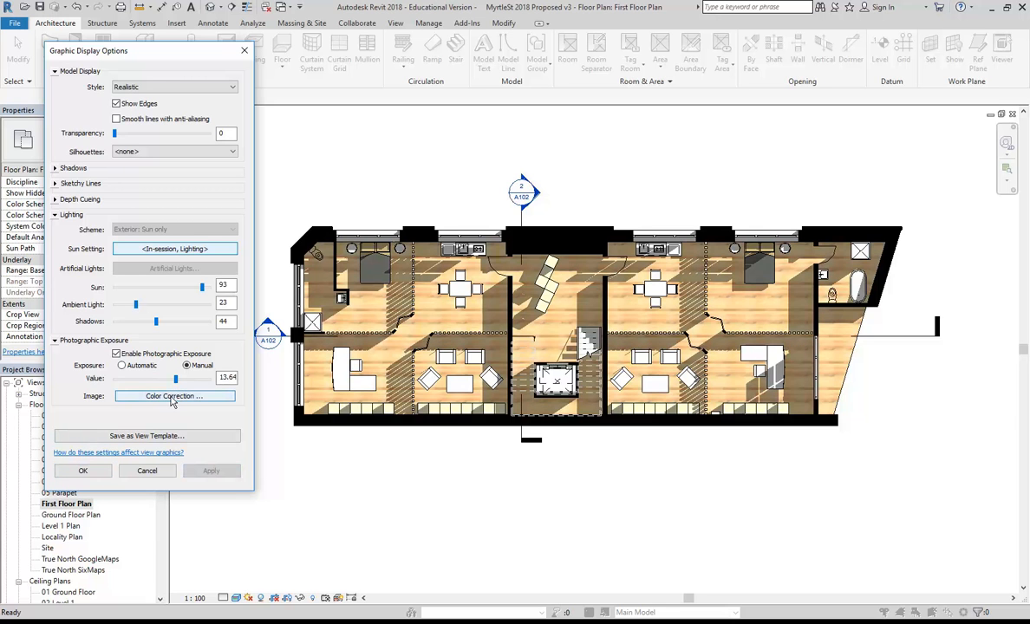
pyautogui.click(173, 396)
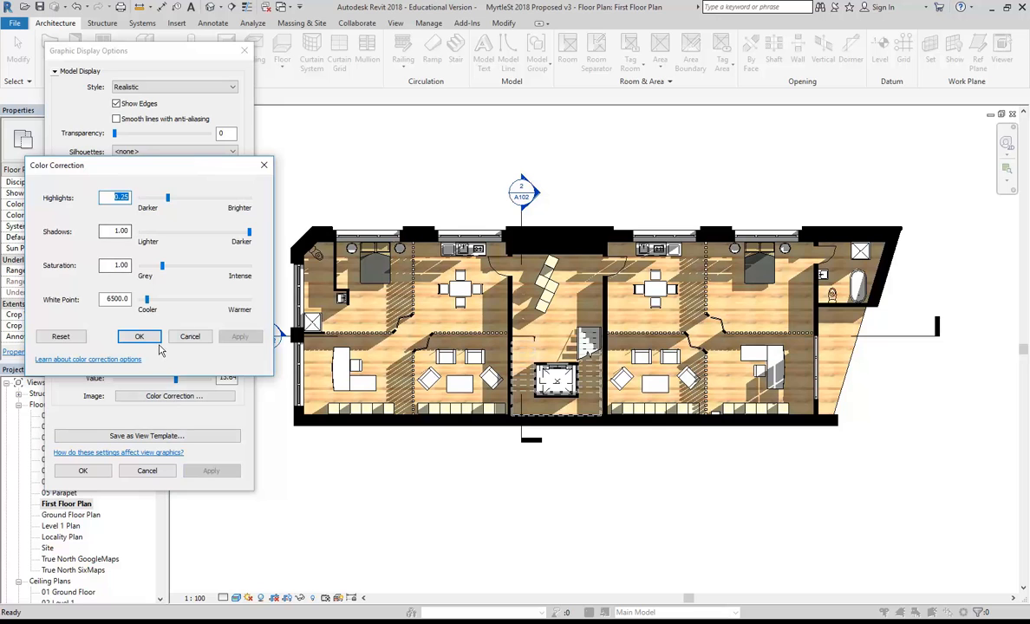
pyautogui.click(140, 337)
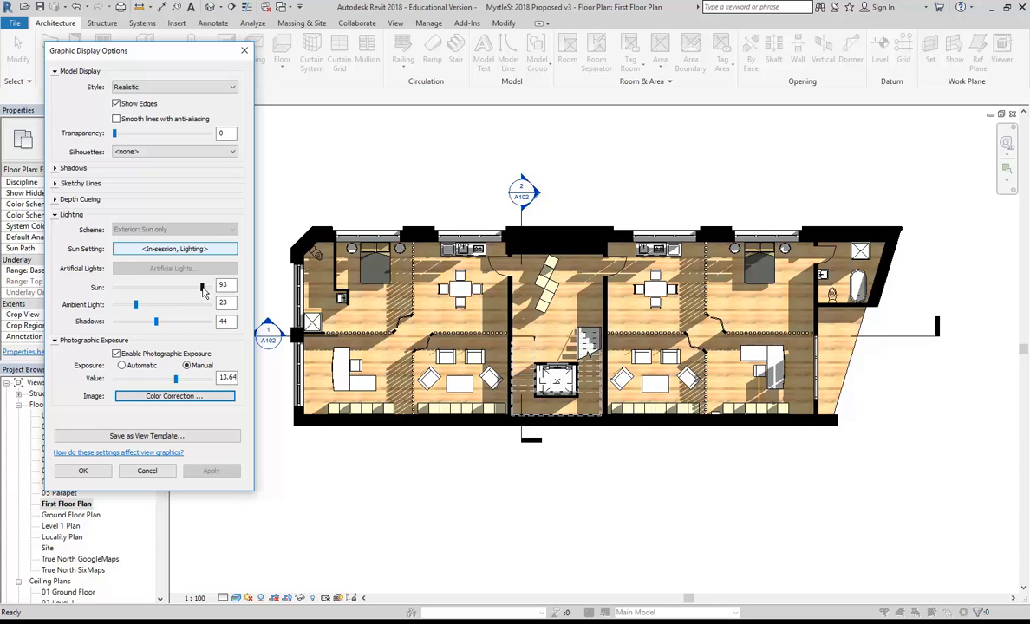
# Lower Ambient Light to 4 and Sun to 88, apply, and close the display options.
pyautogui.moveTo(135, 305)
pyautogui.mouseDown()
pyautogui.moveTo(131, 320)
pyautogui.moveTo(122, 304)
pyautogui.mouseUp()
pyautogui.click(211, 471)
pyautogui.click(212, 472)
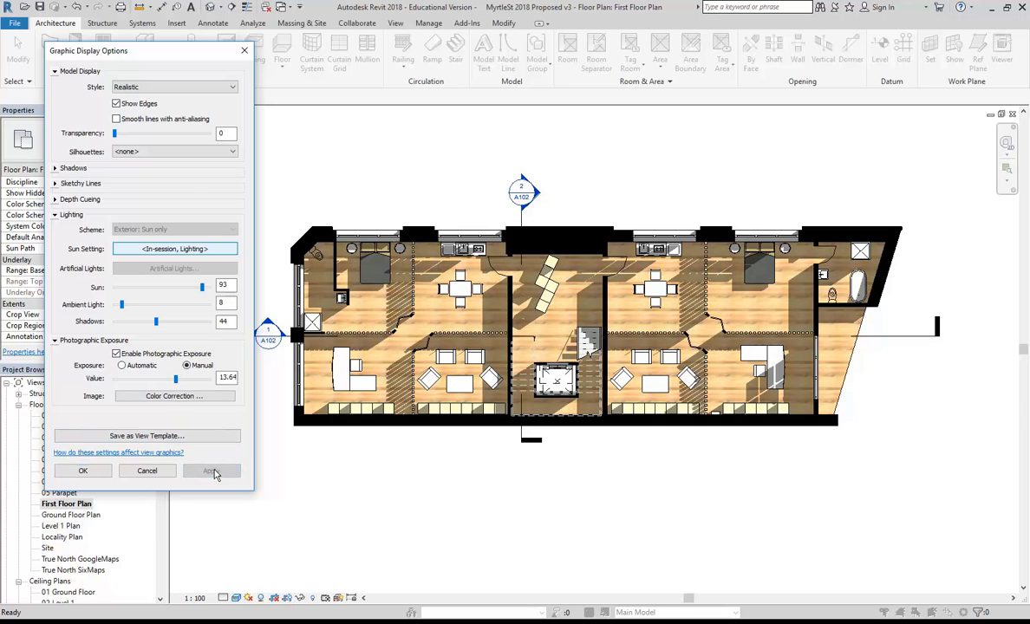
pyautogui.moveTo(122, 305); pyautogui.dragTo(118, 304)
pyautogui.click(210, 470)
pyautogui.moveTo(202, 287); pyautogui.dragTo(197, 287)
pyautogui.click(211, 471)
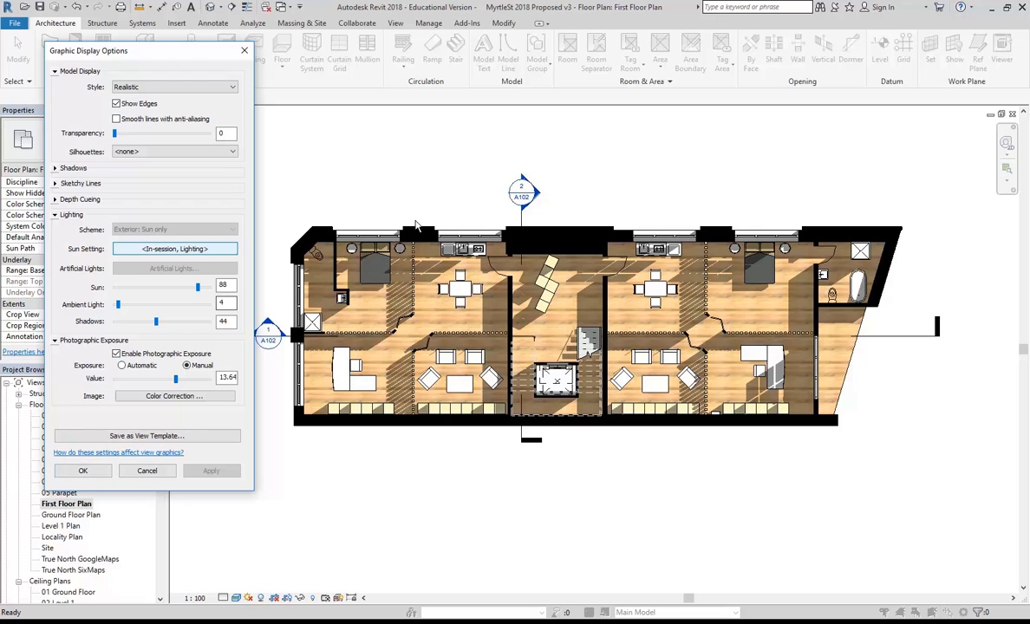
pyautogui.click(83, 471)
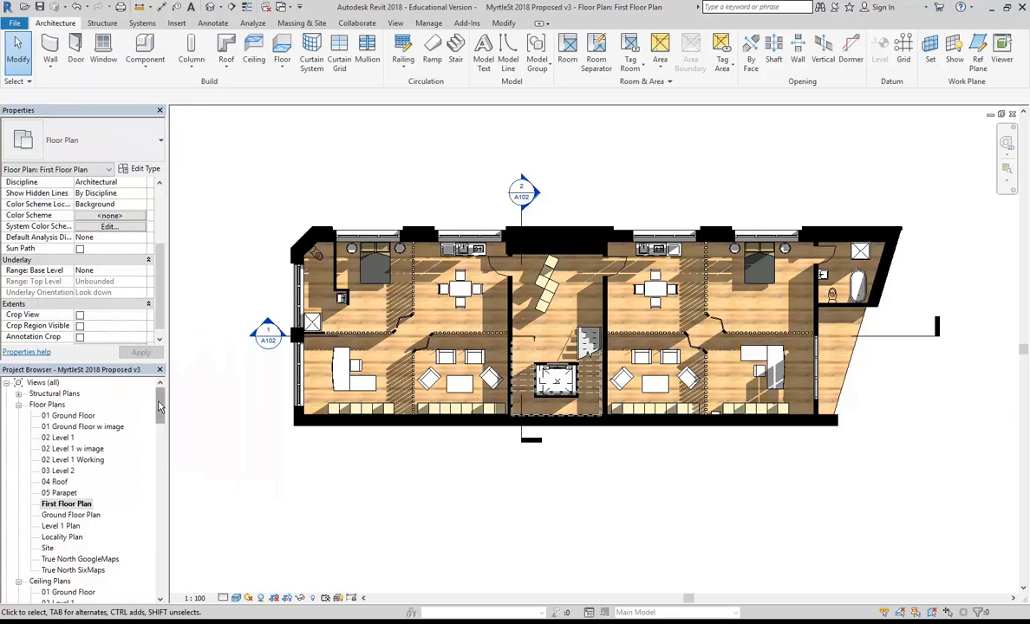
# Zoom out and pan to frame the whole plan with its four elevation markers.
pyautogui.scroll(-3, 287, 213)
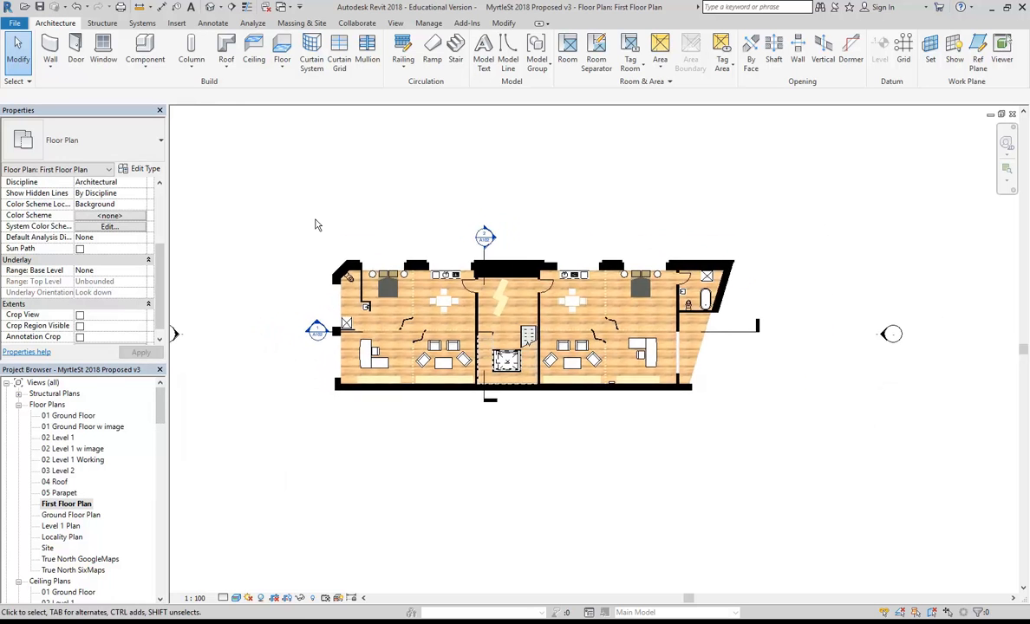
pyautogui.moveTo(313, 216); pyautogui.dragTo(391, 300, button='middle')
pyautogui.scroll(-2, 334, 229)
pyautogui.scroll(-1, 367, 250)
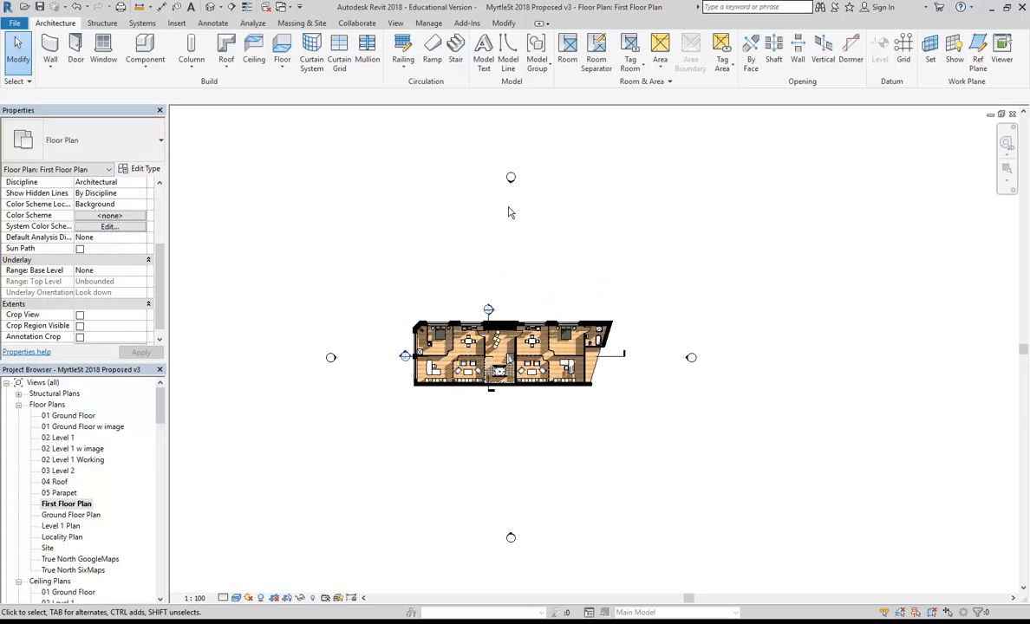
pyautogui.moveTo(507, 218); pyautogui.dragTo(483, 208, button='middle')
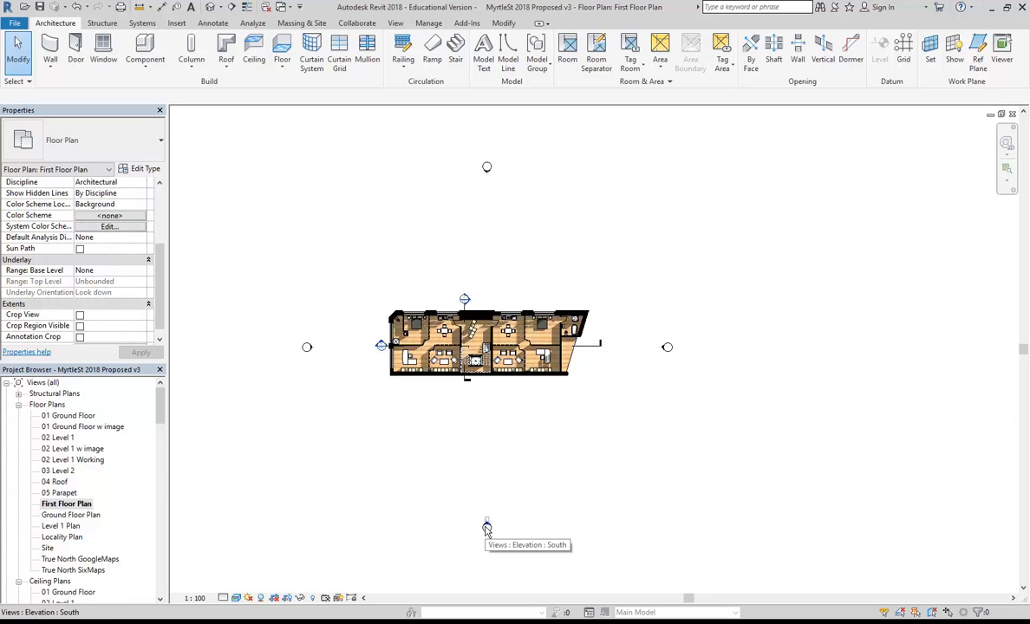
# After inspecting an elevation marker's options, enable Crop View and Show Crop Region.
pyautogui.click(666, 348)
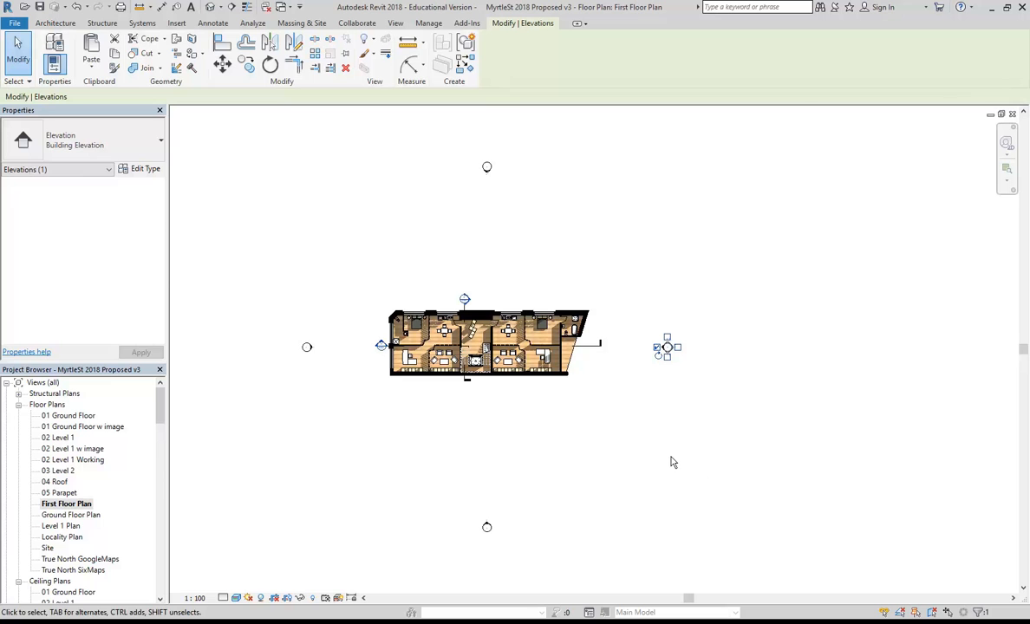
pyautogui.rightClick(664, 357)
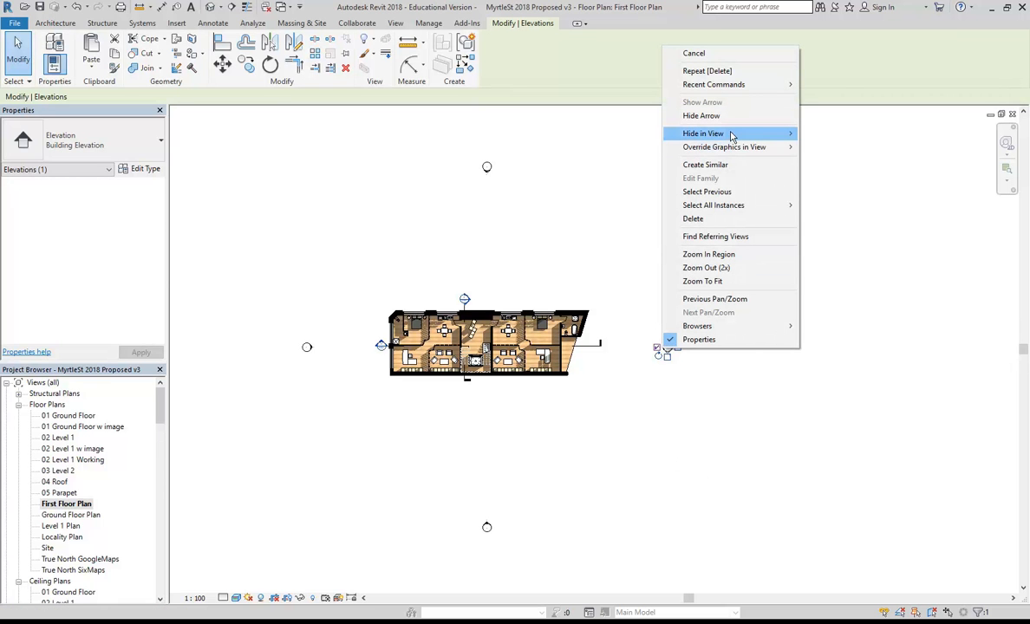
pyautogui.moveTo(702, 134)
pyautogui.click(599, 225)
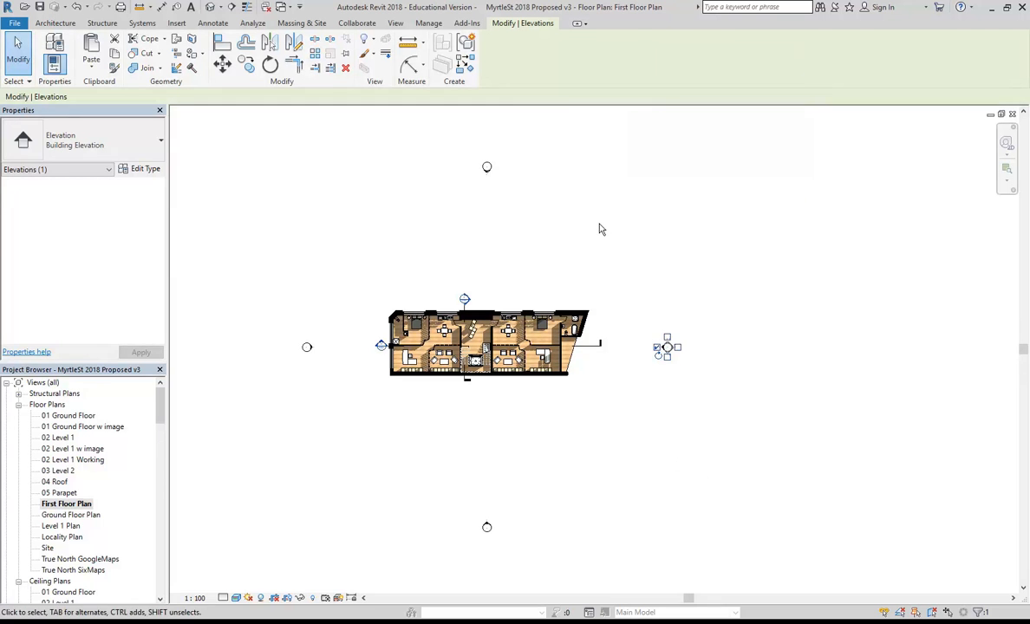
pyautogui.click(599, 225)
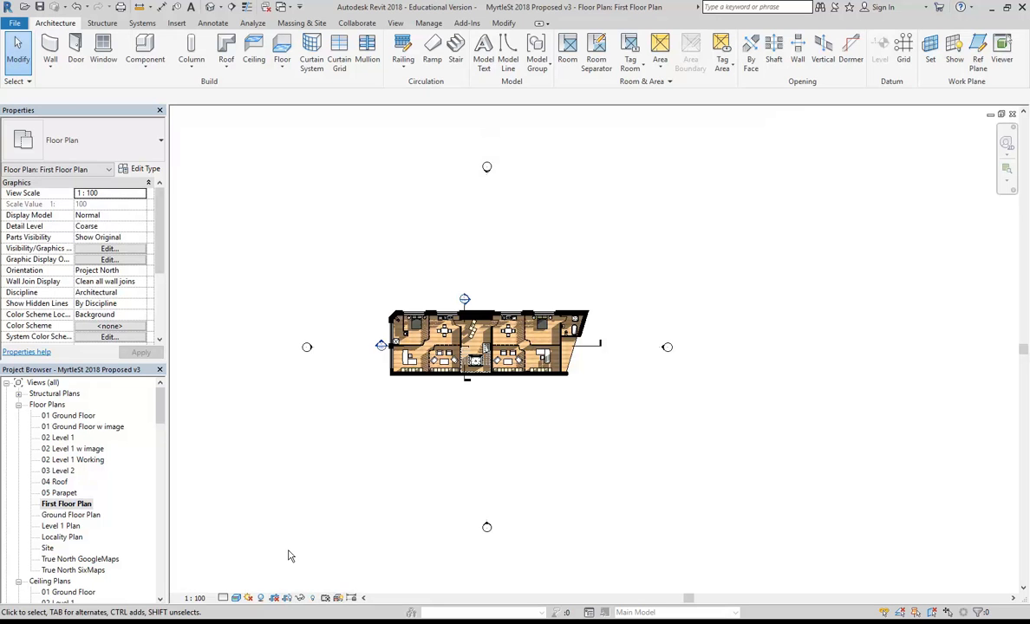
pyautogui.click(274, 598)
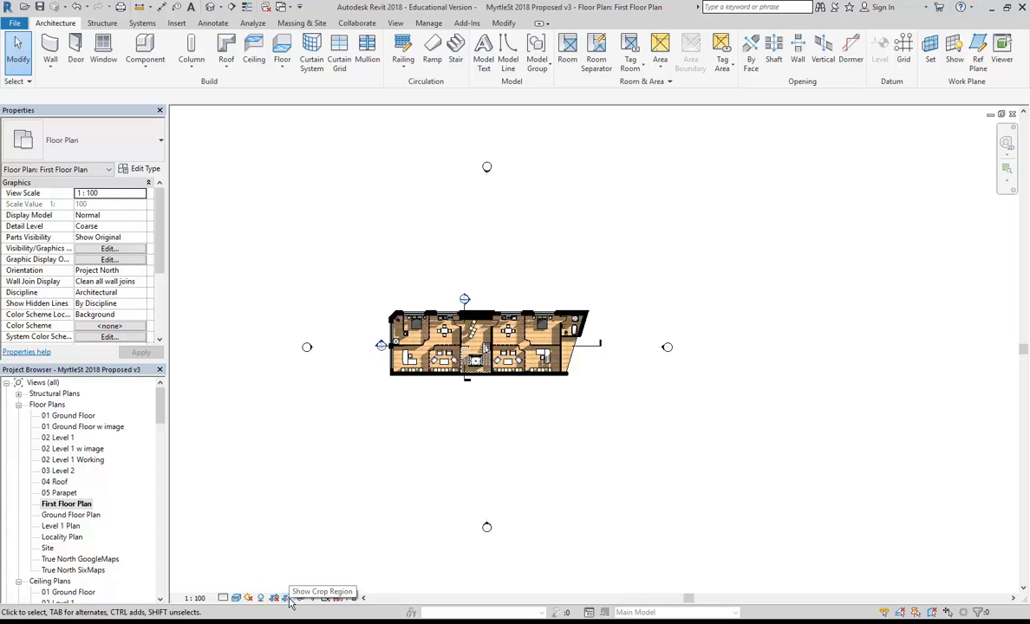
pyautogui.click(287, 599)
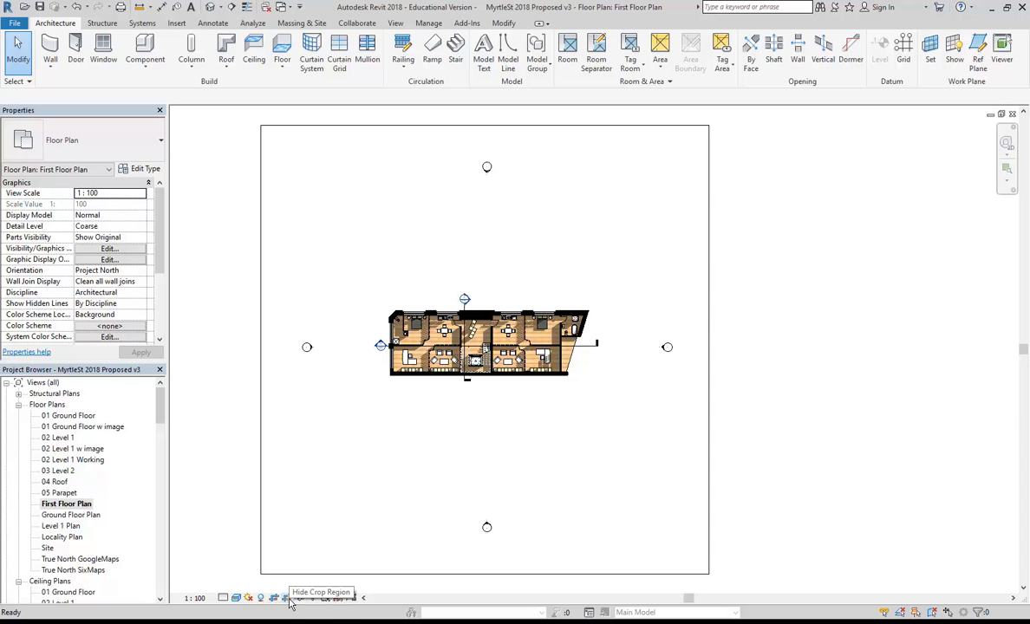
# Drag all four crop region edges in tight around the building, then hide the crop boundary.
pyautogui.click(360, 574)
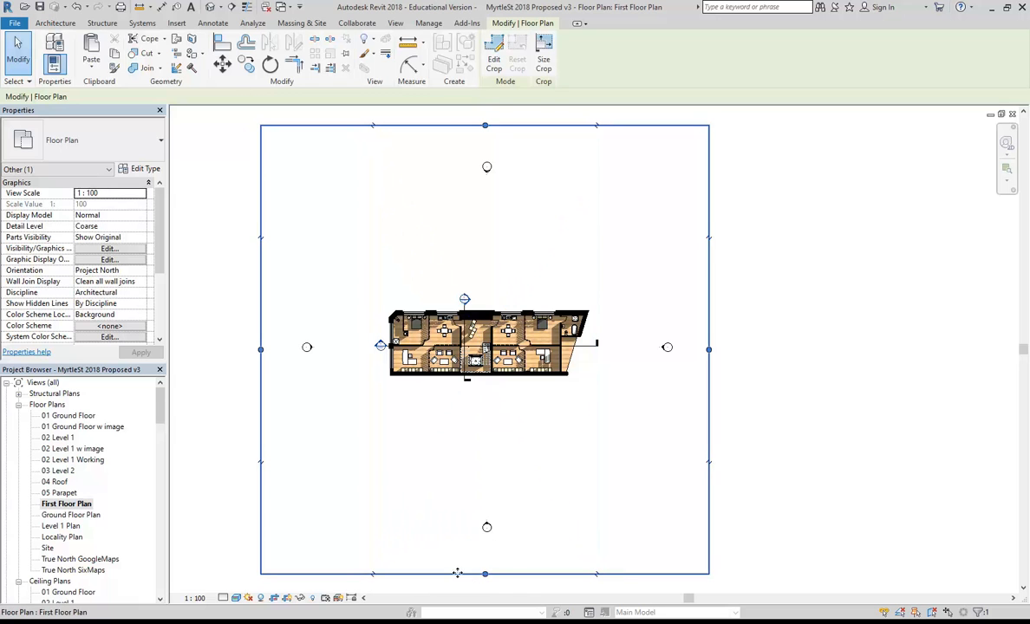
pyautogui.moveTo(485, 574); pyautogui.dragTo(486, 391)
pyautogui.moveTo(485, 125); pyautogui.dragTo(490, 287)
pyautogui.moveTo(709, 339); pyautogui.dragTo(608, 349)
pyautogui.moveTo(261, 339); pyautogui.dragTo(367, 361)
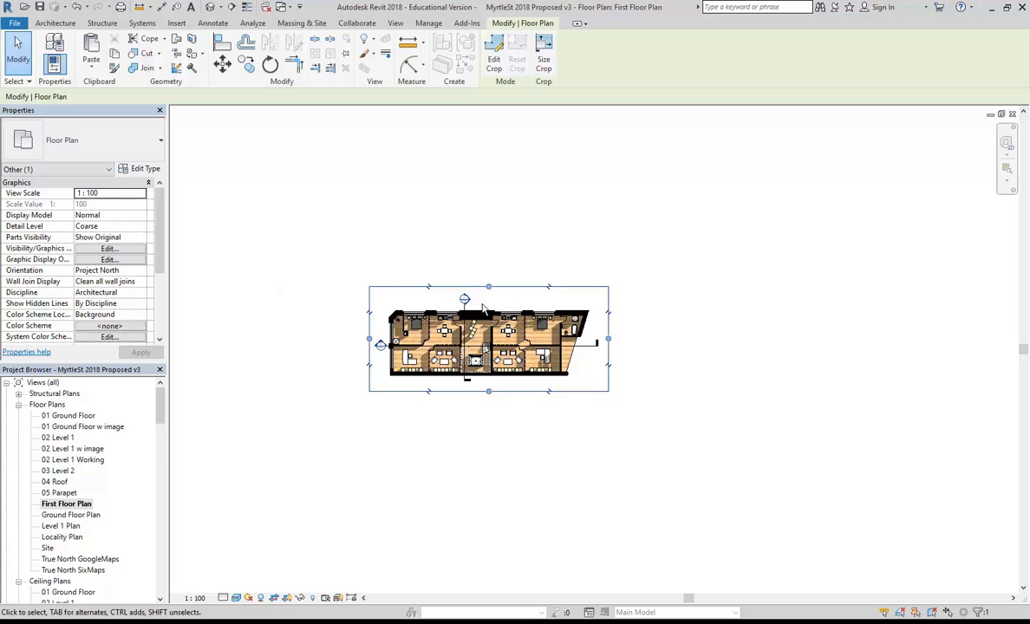
pyautogui.scroll(4, 444, 308)
pyautogui.moveTo(500, 365); pyautogui.dragTo(529, 370, button='middle')
pyautogui.scroll(1, 527, 352)
pyautogui.moveTo(588, 240); pyautogui.dragTo(589, 253)
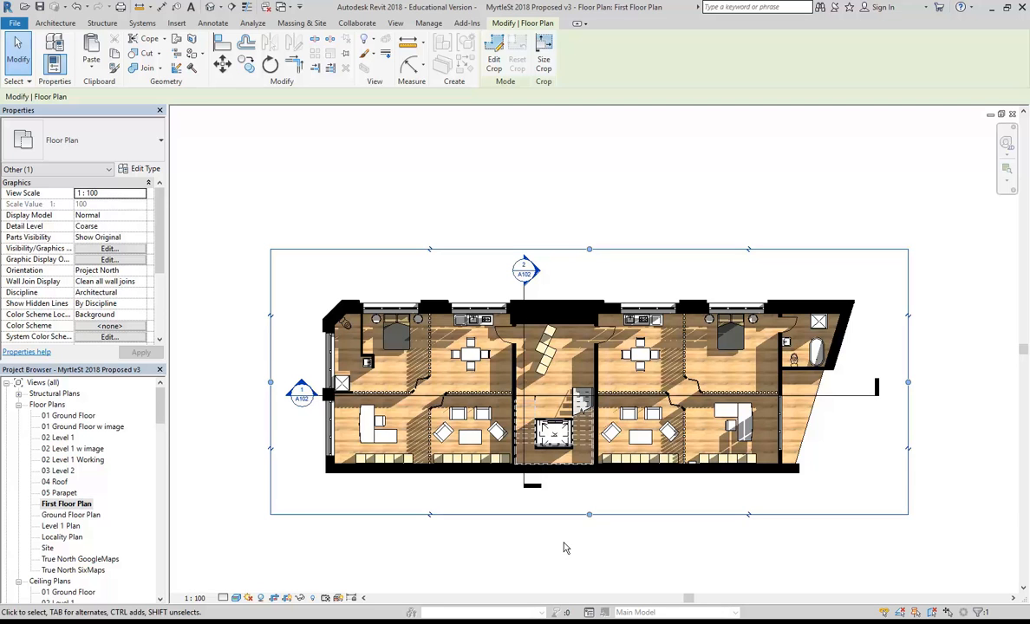
pyautogui.click(287, 598)
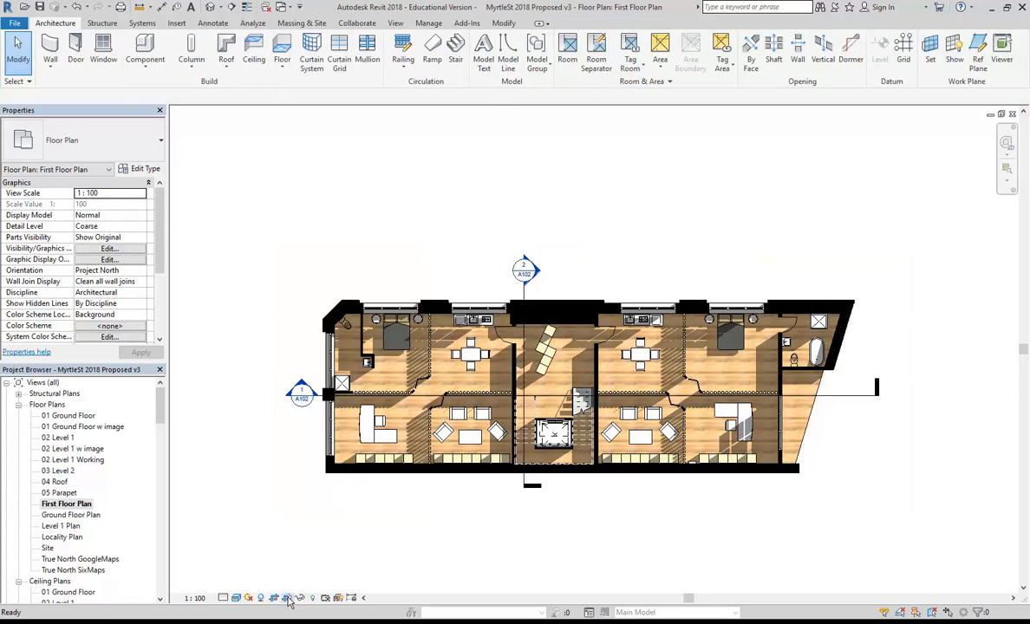
pyautogui.moveTo(160, 400); pyautogui.dragTo(161, 485)
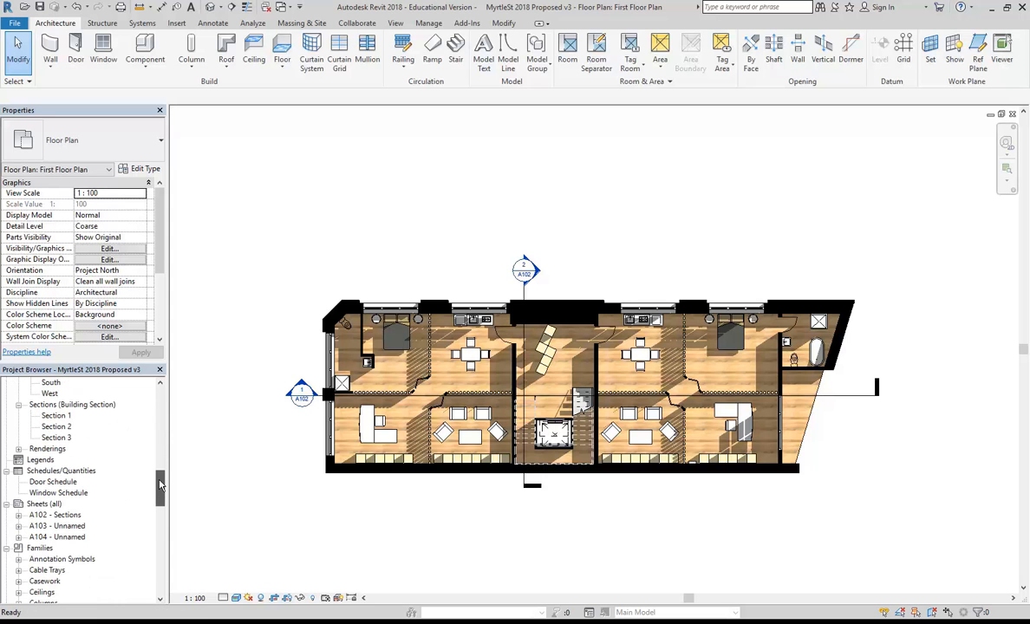
# Start a new sheet from the Sheets (all) node and move the New Sheet dialog aside.
pyautogui.rightClick(40, 504)
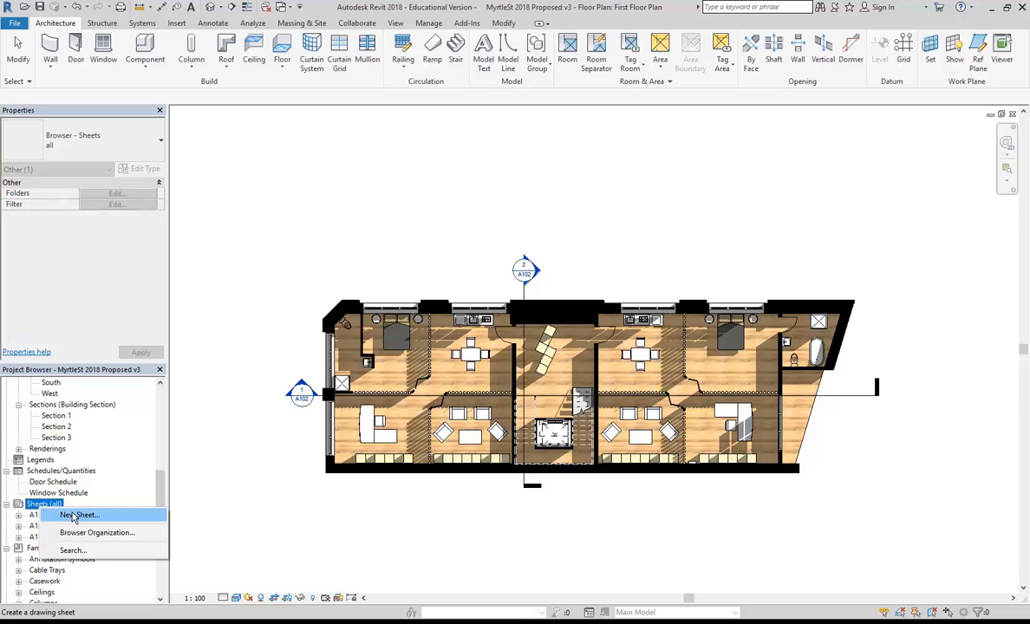
pyautogui.click(74, 517)
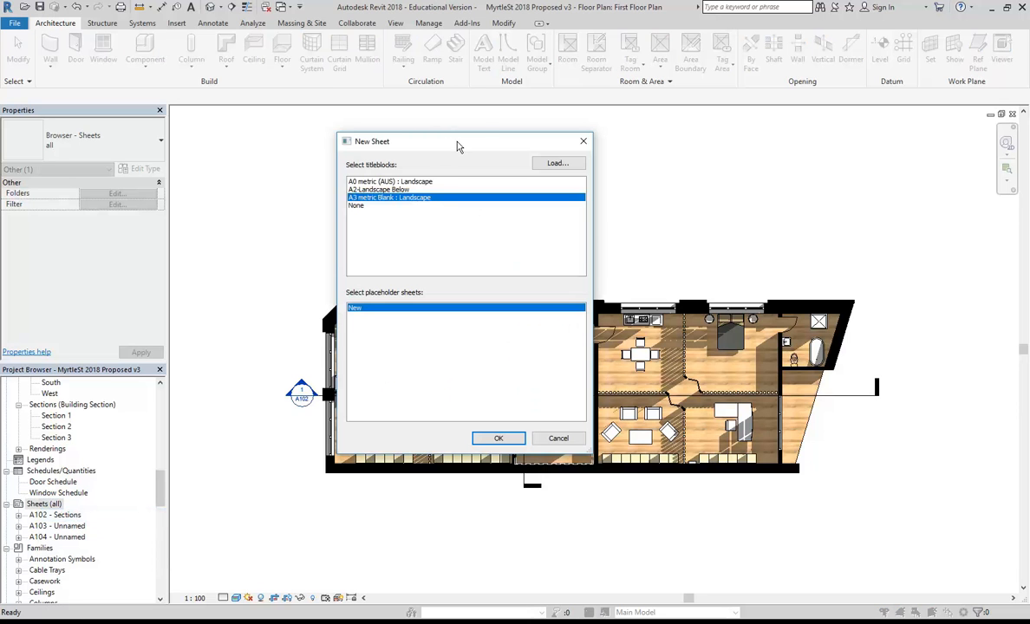
pyautogui.moveTo(457, 147); pyautogui.dragTo(433, 154)
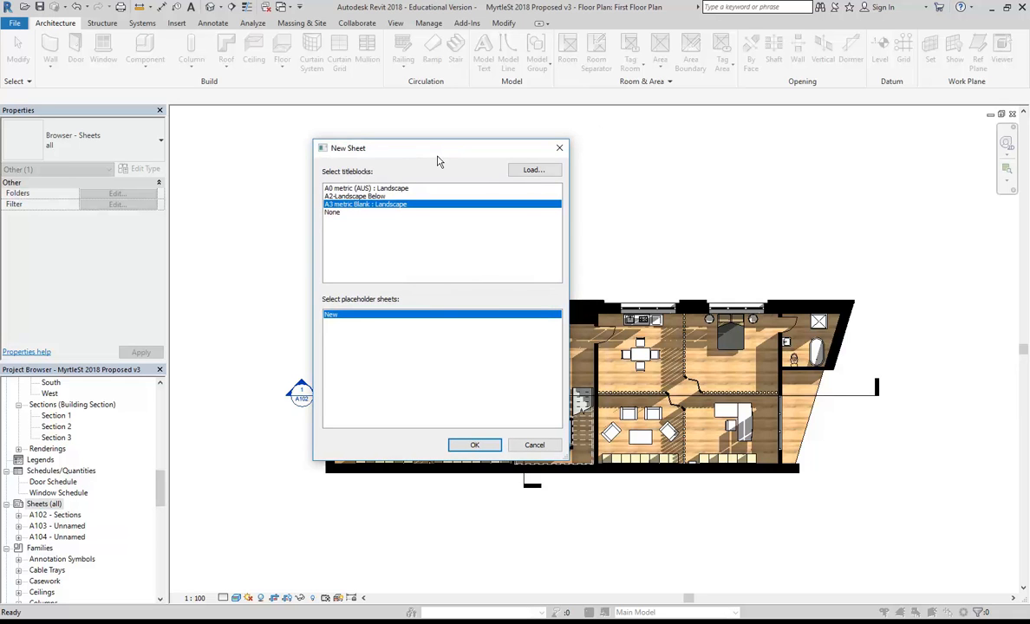
# Browse to the Revit Library Titleblocks folder and select the A2 metric Blank titleblocks.
pyautogui.click(528, 171)
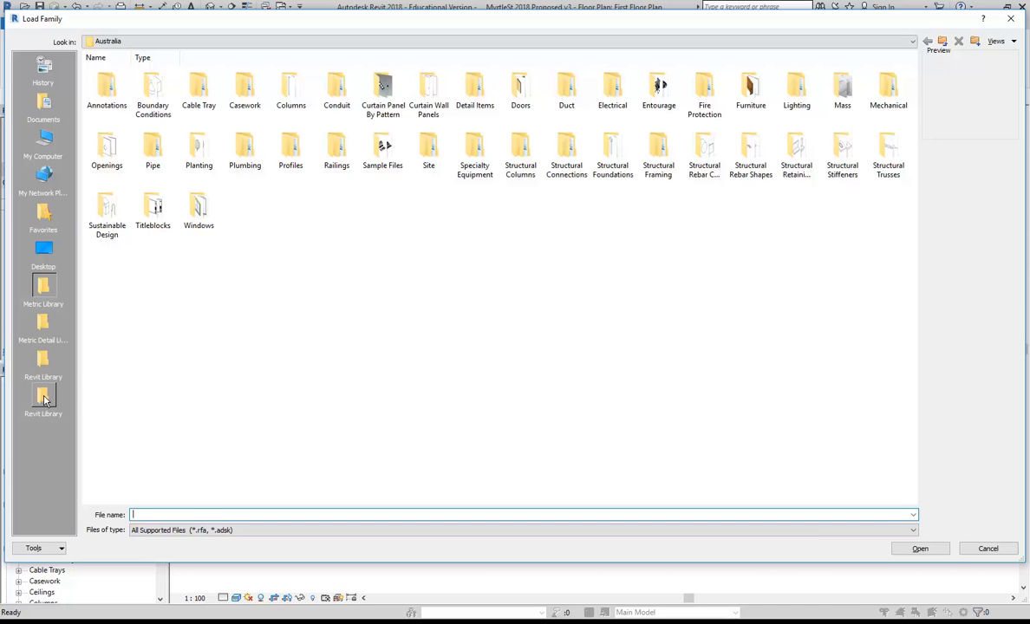
pyautogui.click(44, 400)
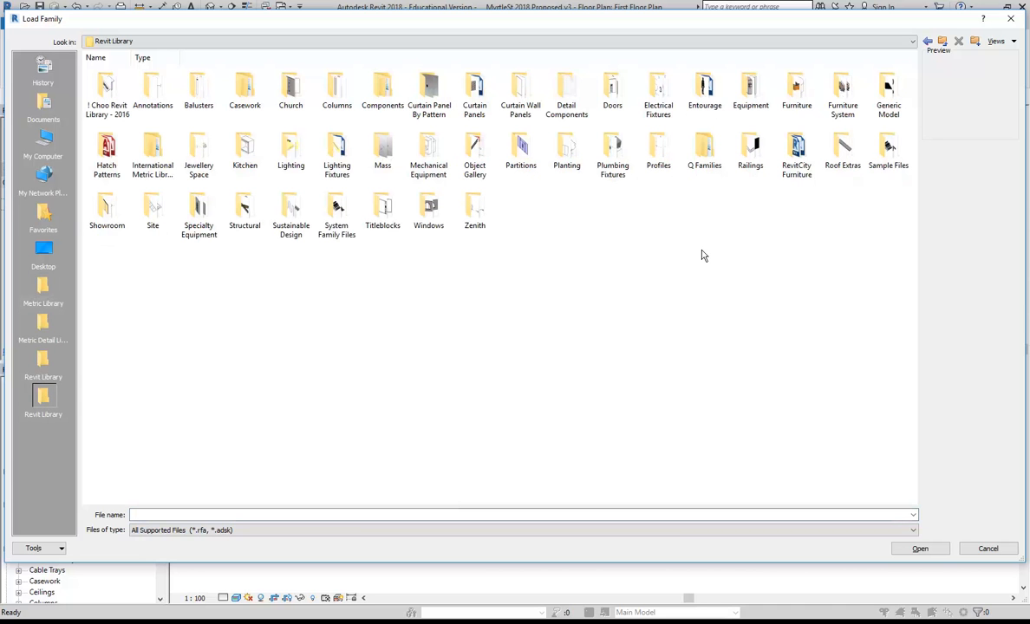
pyautogui.doubleClick(386, 211)
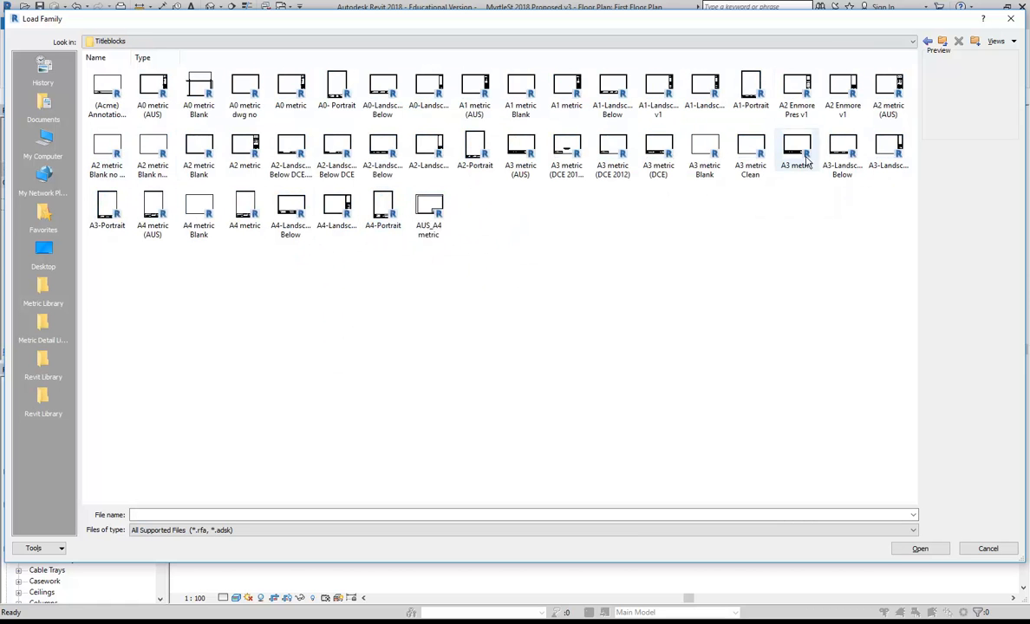
pyautogui.click(202, 154)
pyautogui.click(148, 149)
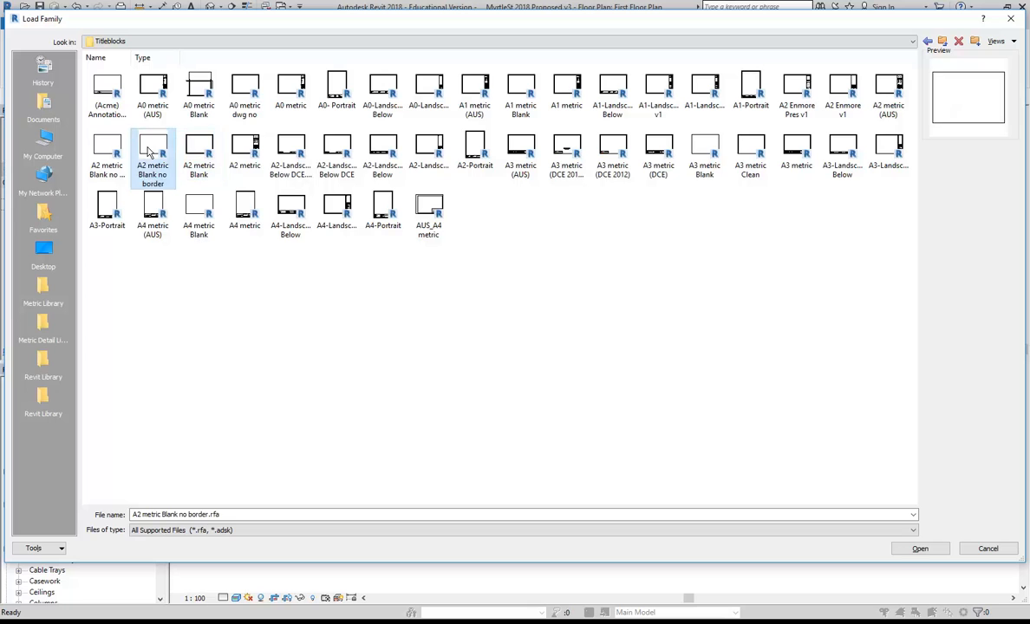
pyautogui.click(106, 148)
# Compare the A2 metric Blank, A2-Portrait and A3 metric titleblocks, settling on A2 metric Blank no border.
pyautogui.click(149, 151)
pyautogui.click(198, 156)
pyautogui.click(150, 152)
pyautogui.click(190, 161)
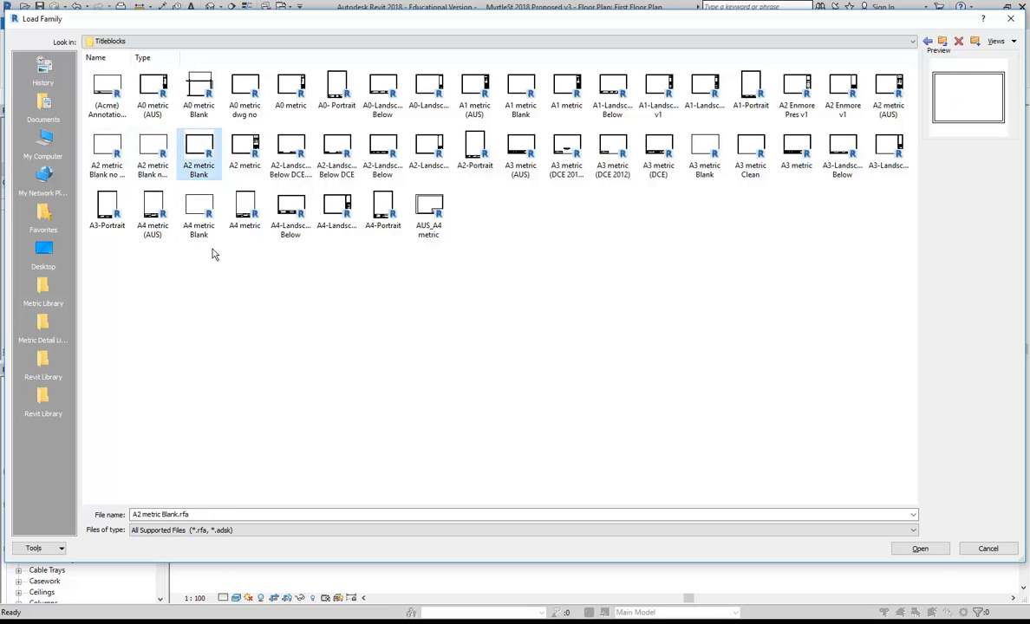
pyautogui.click(151, 147)
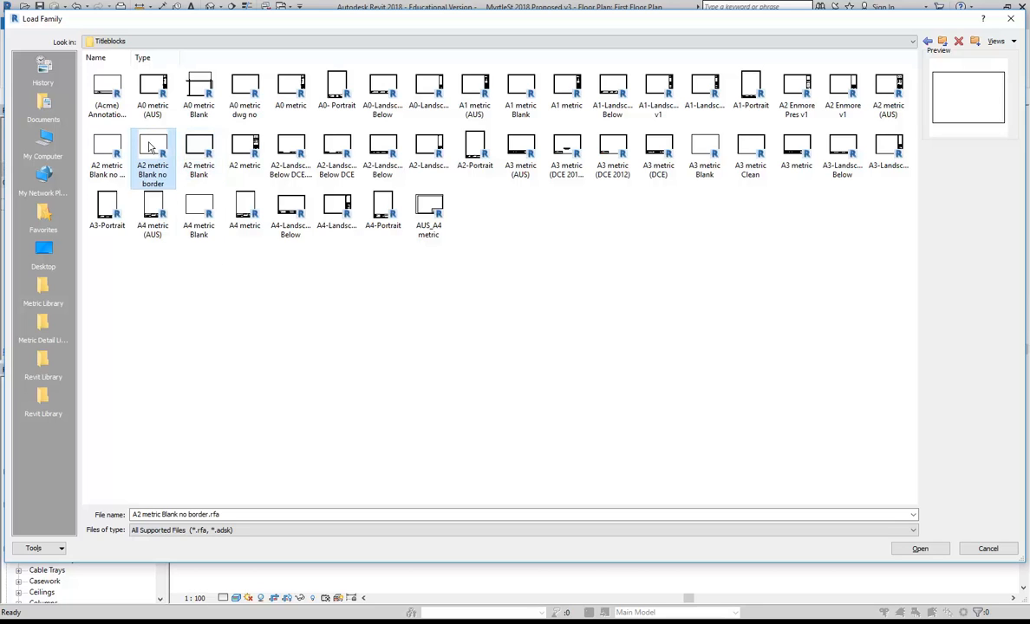
pyautogui.click(196, 154)
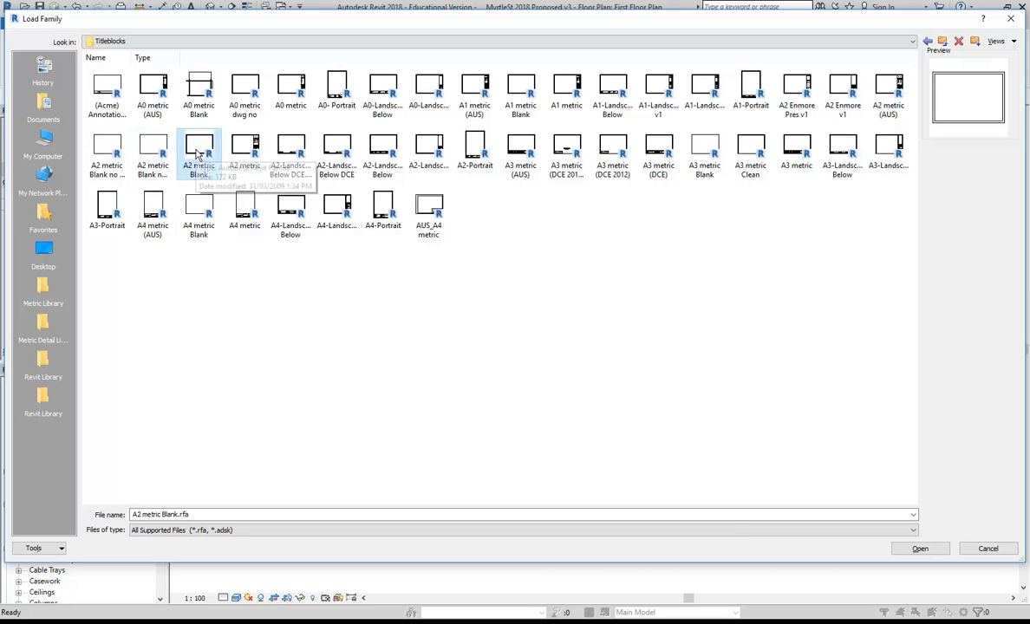
pyautogui.click(474, 149)
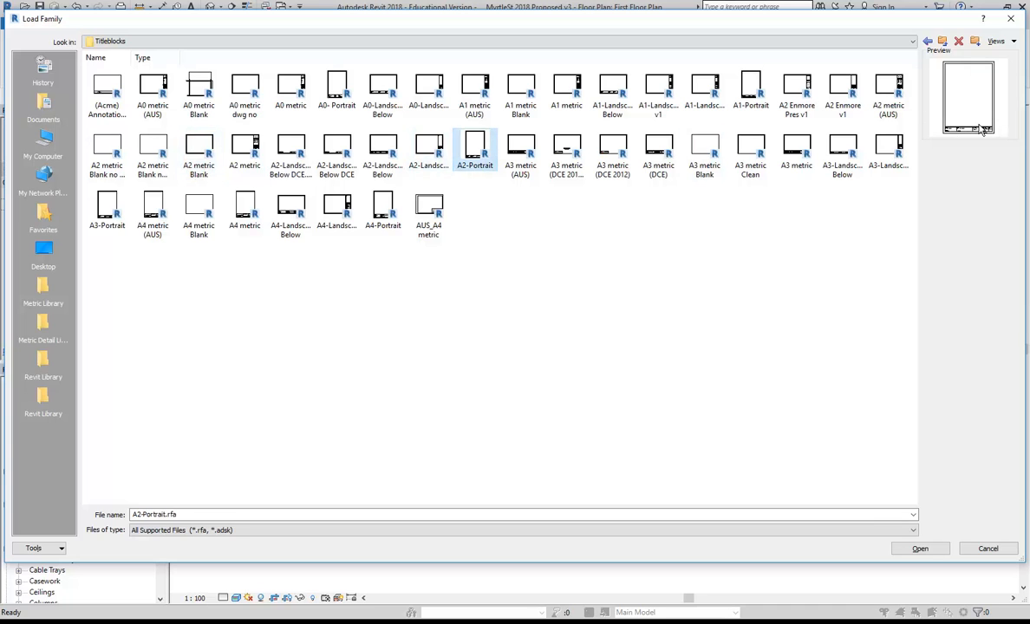
pyautogui.click(810, 153)
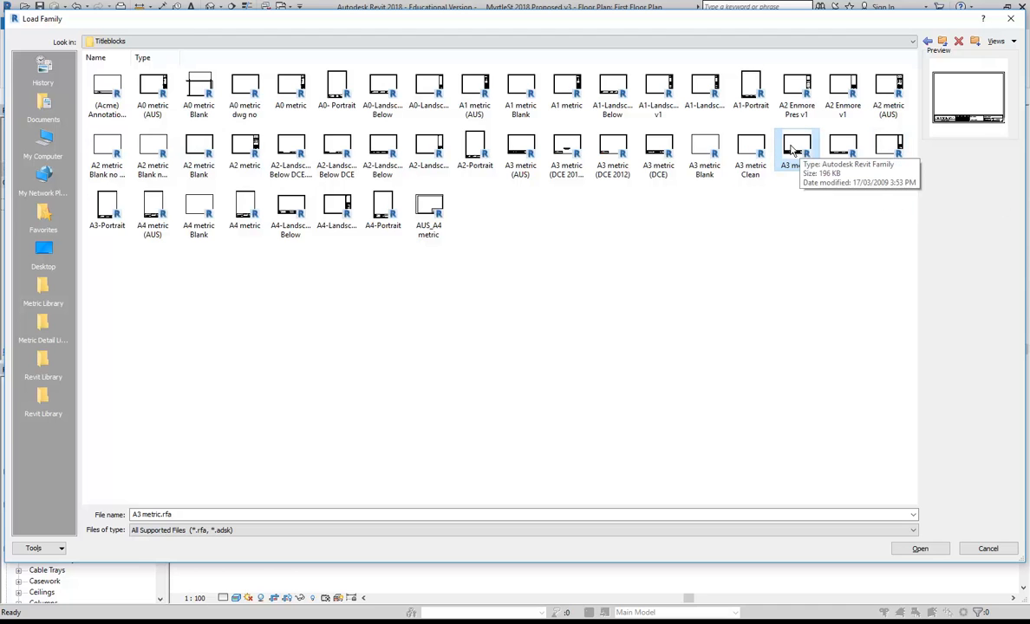
pyautogui.click(149, 141)
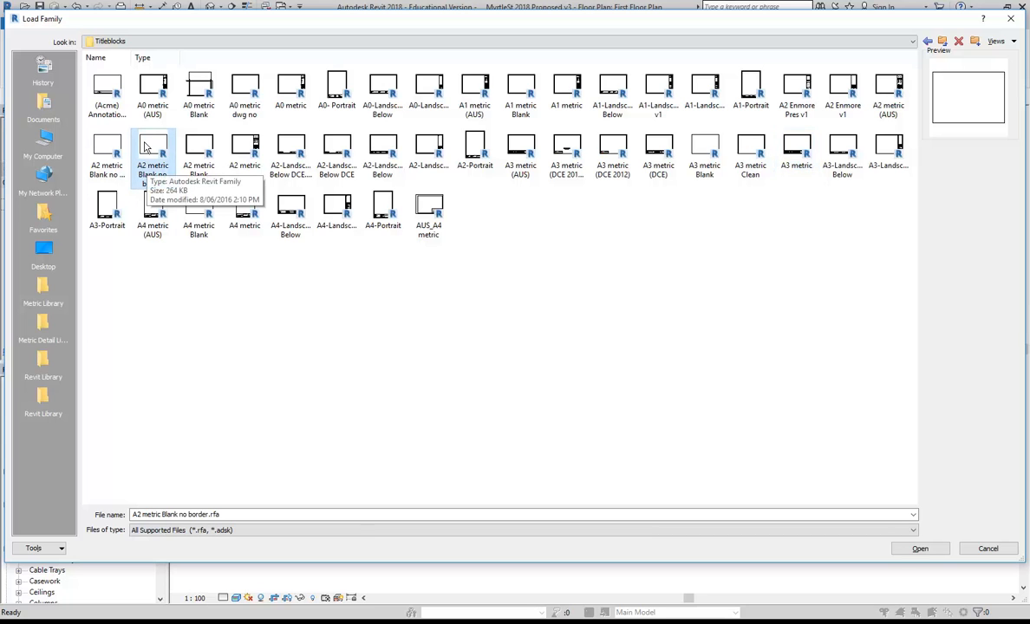
pyautogui.click(796, 150)
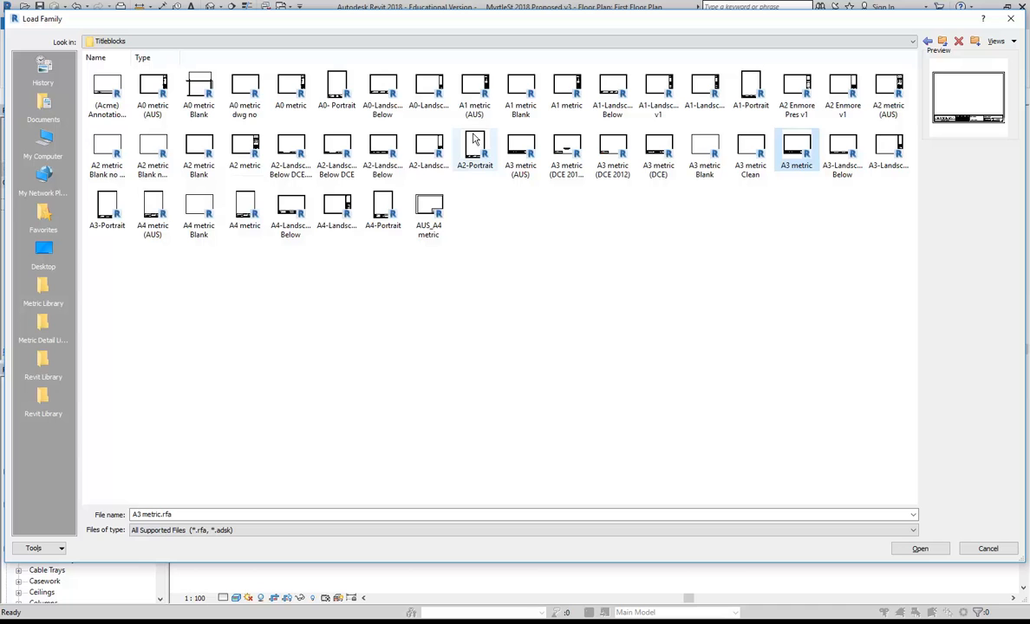
pyautogui.click(136, 146)
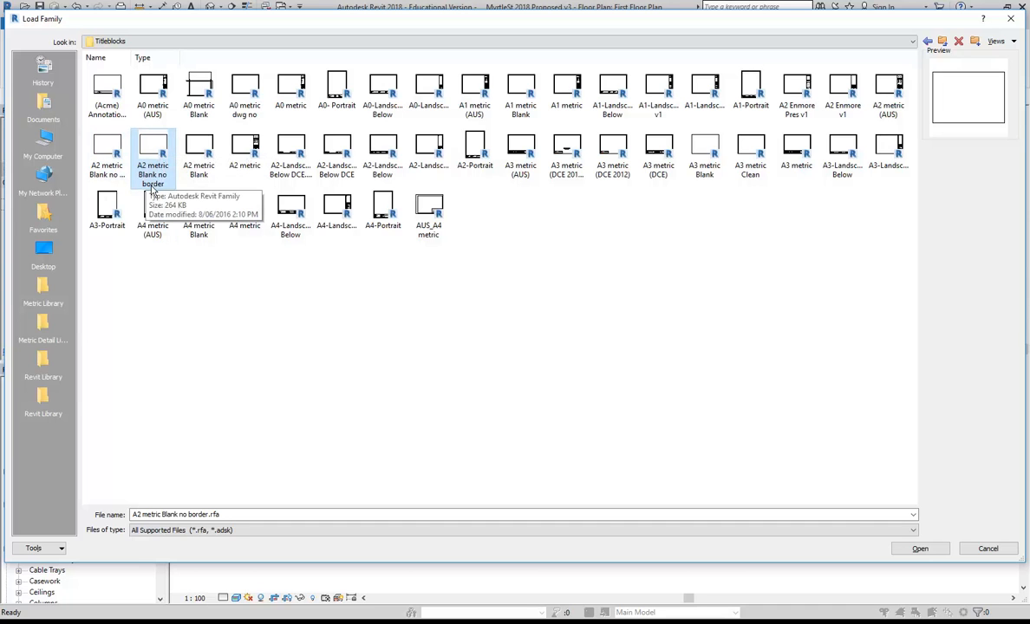
pyautogui.click(195, 152)
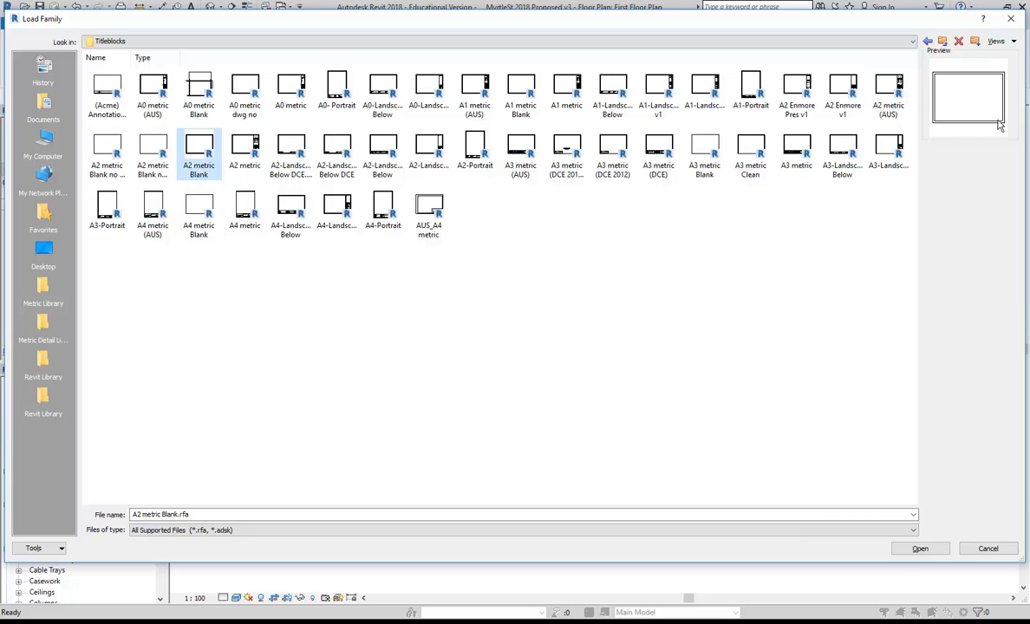
pyautogui.click(154, 154)
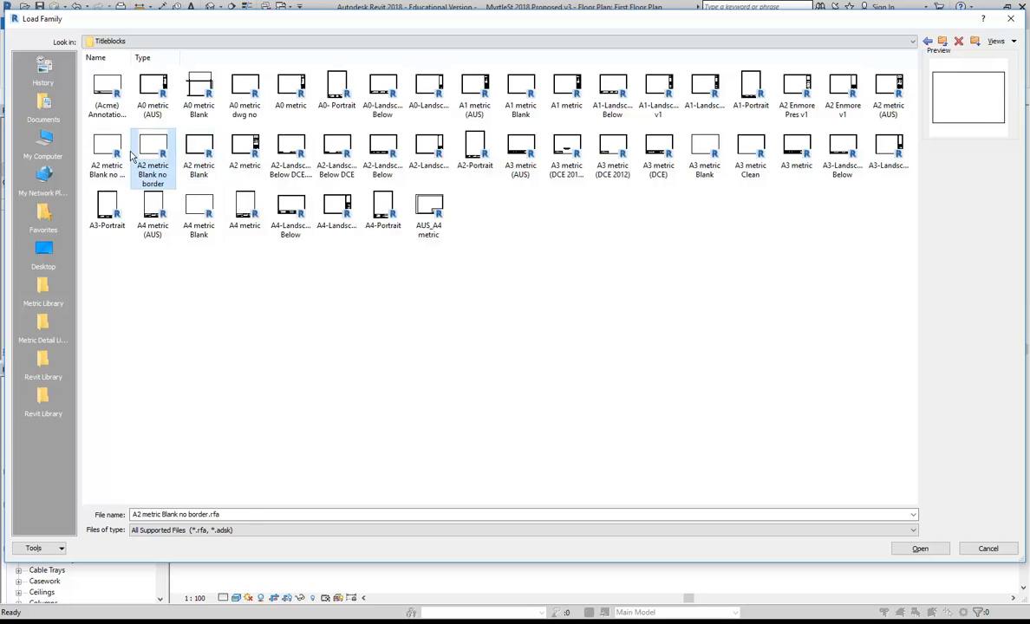
# Delete the duplicate A2 metric Blank no border.0001 file and load the A2 metric Blank no border titleblock.
pyautogui.click(104, 153)
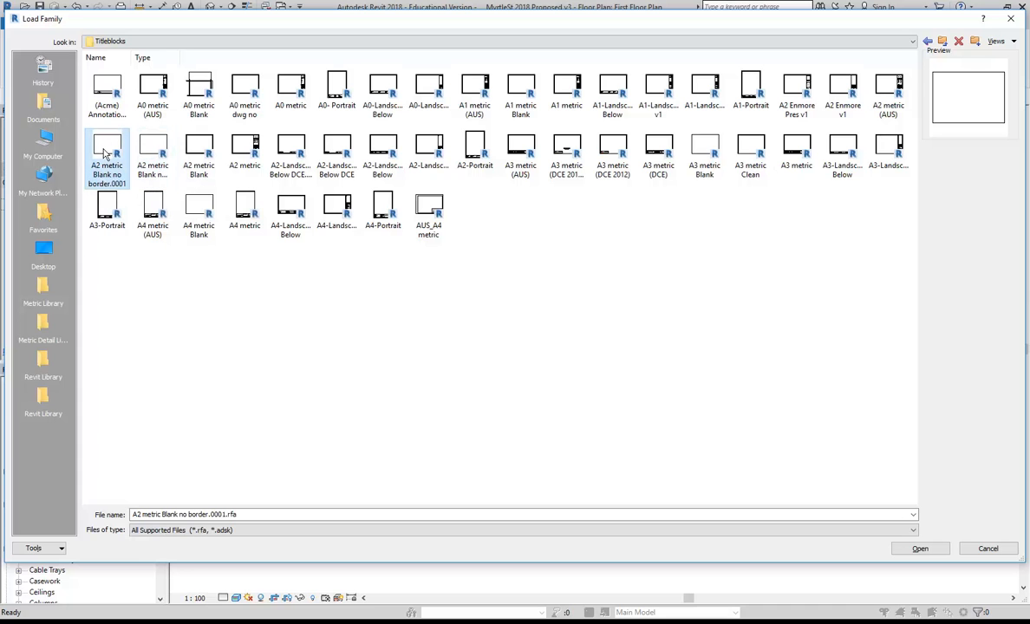
pyautogui.rightClick(104, 154)
pyautogui.click(130, 314)
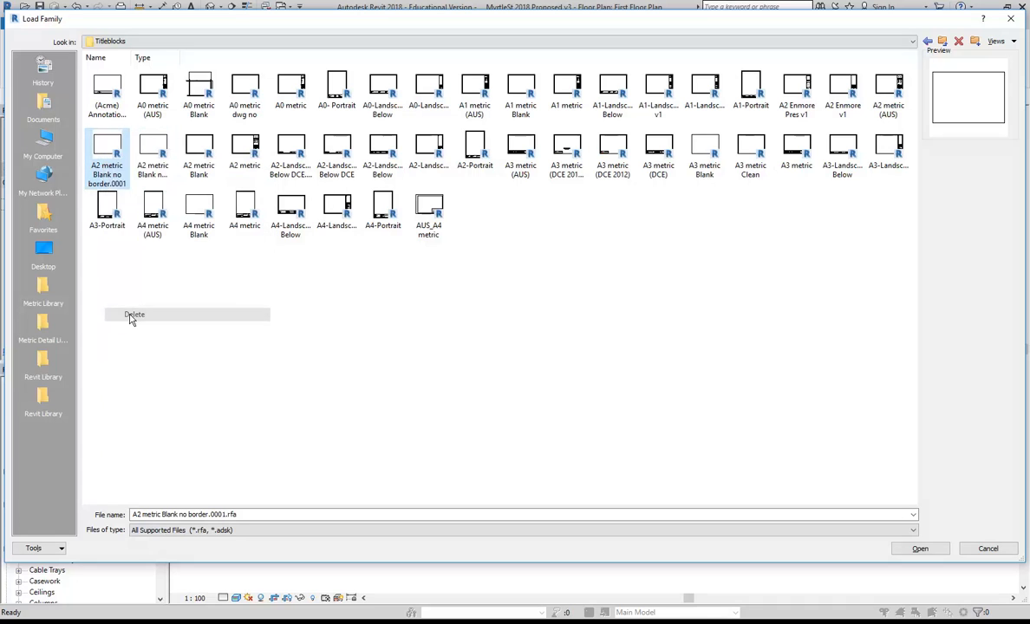
pyautogui.click(562, 365)
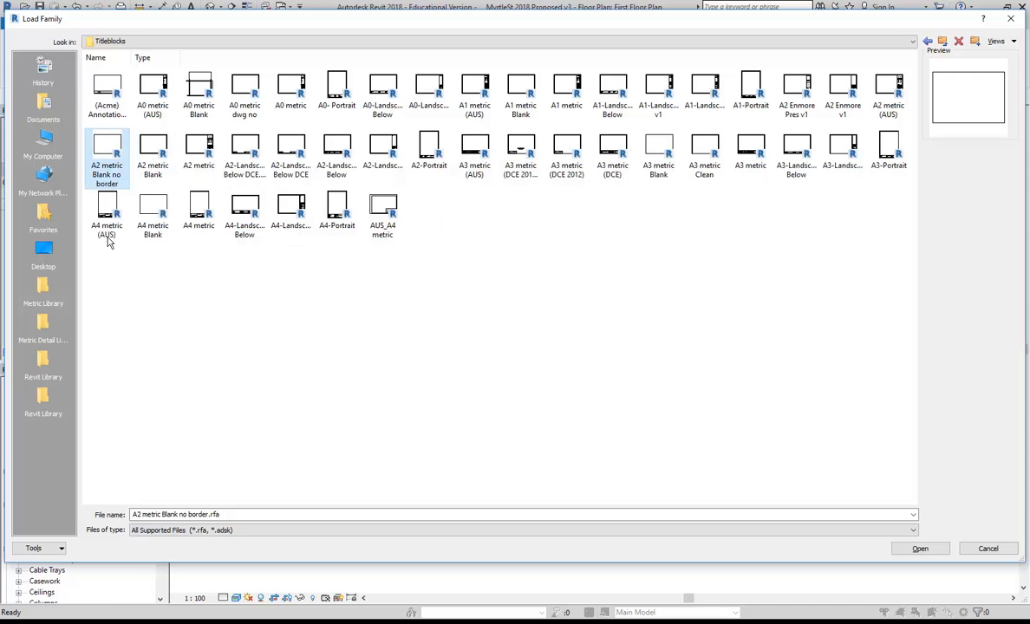
pyautogui.doubleClick(104, 145)
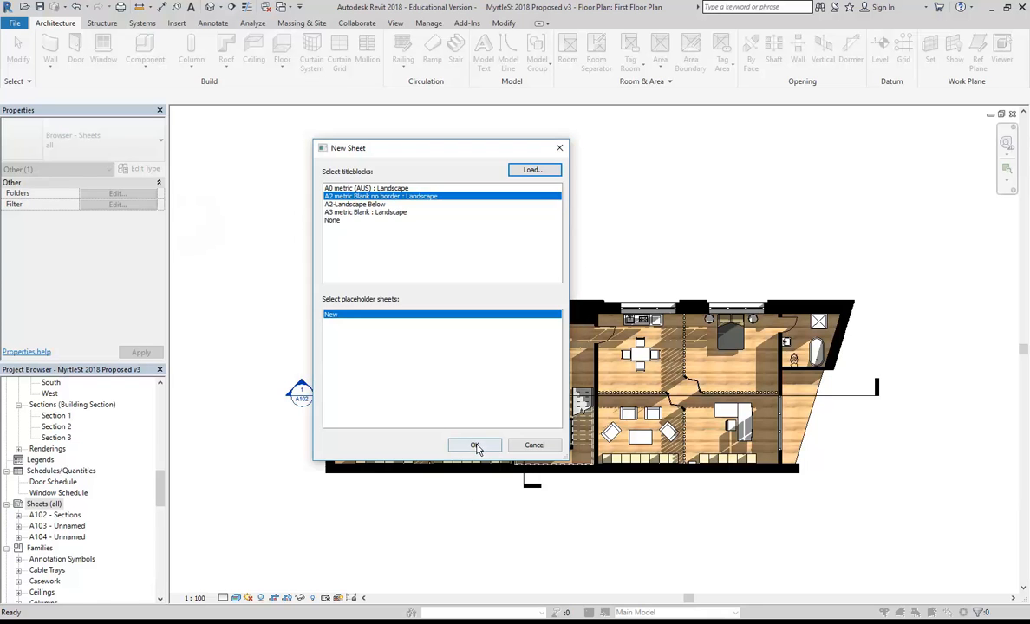
# Create sheet A106 with the A2 no-border titleblock and rename it 'Floor Plans'.
pyautogui.click(475, 446)
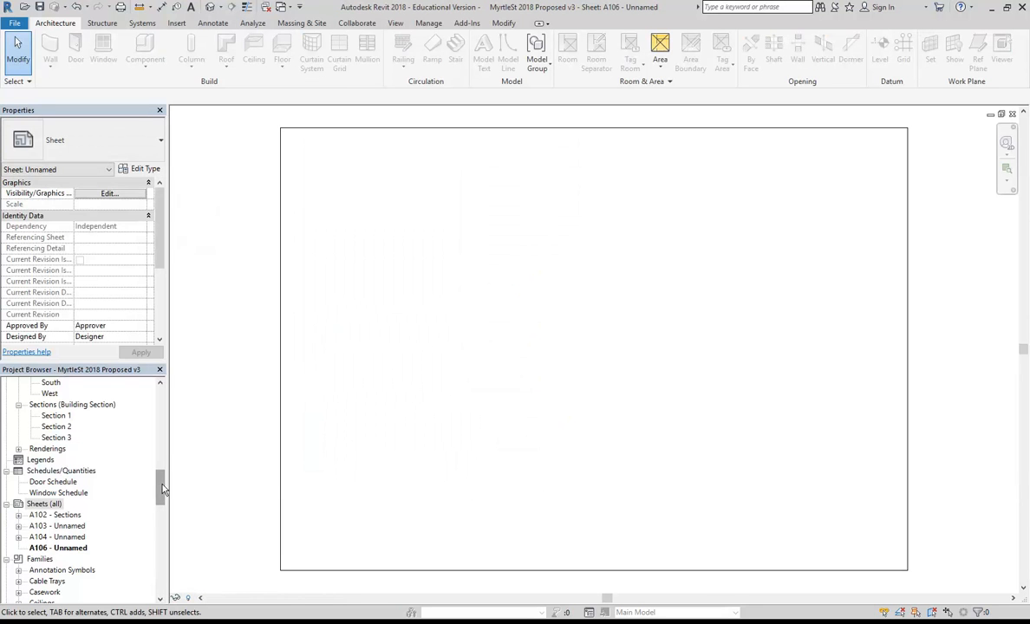
pyautogui.rightClick(58, 547)
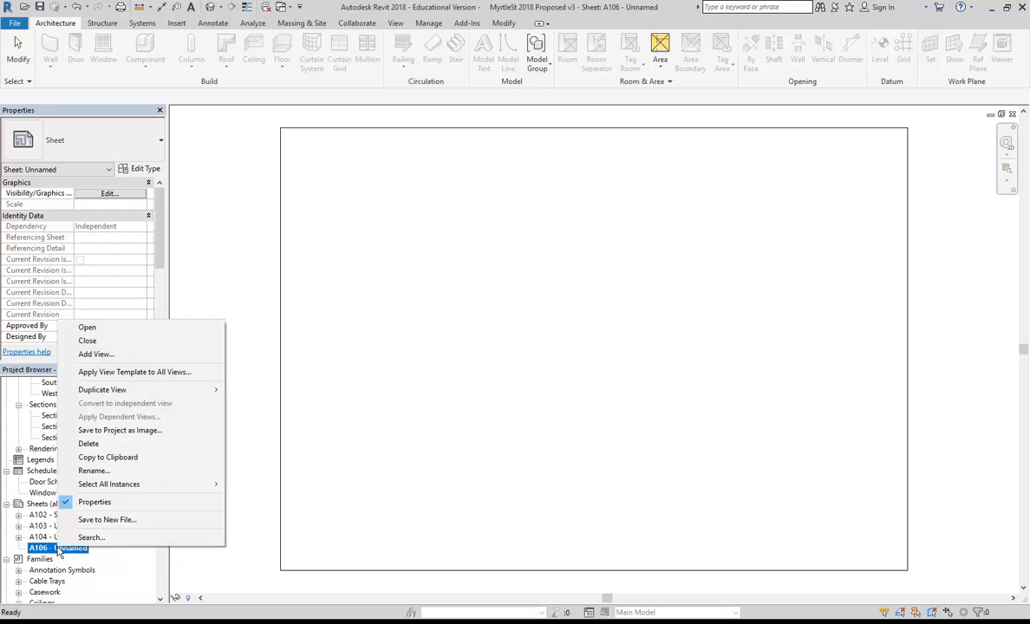
pyautogui.click(95, 470)
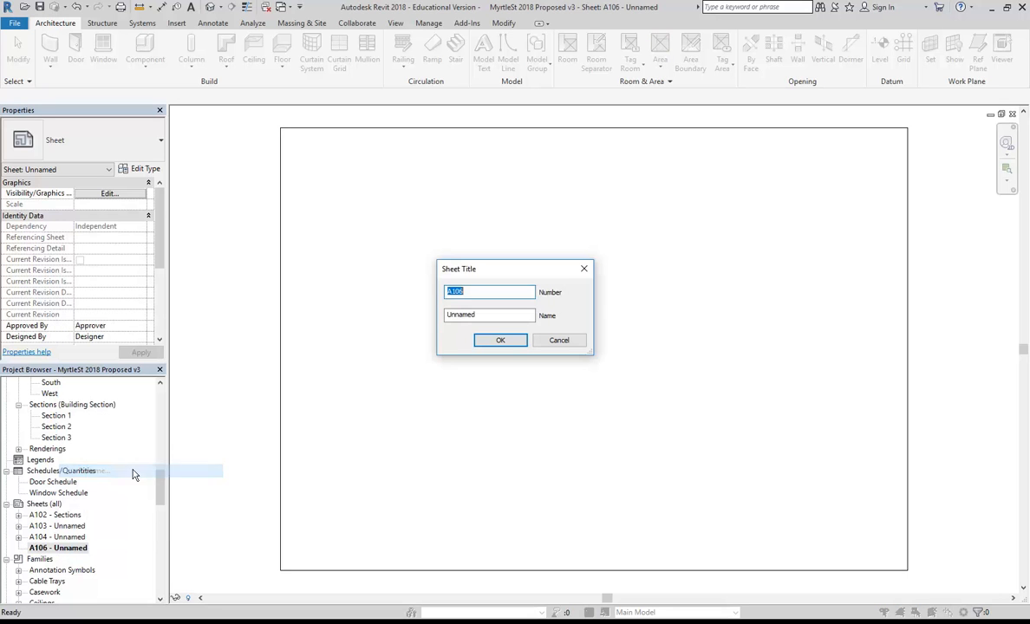
pyautogui.press('Tab')
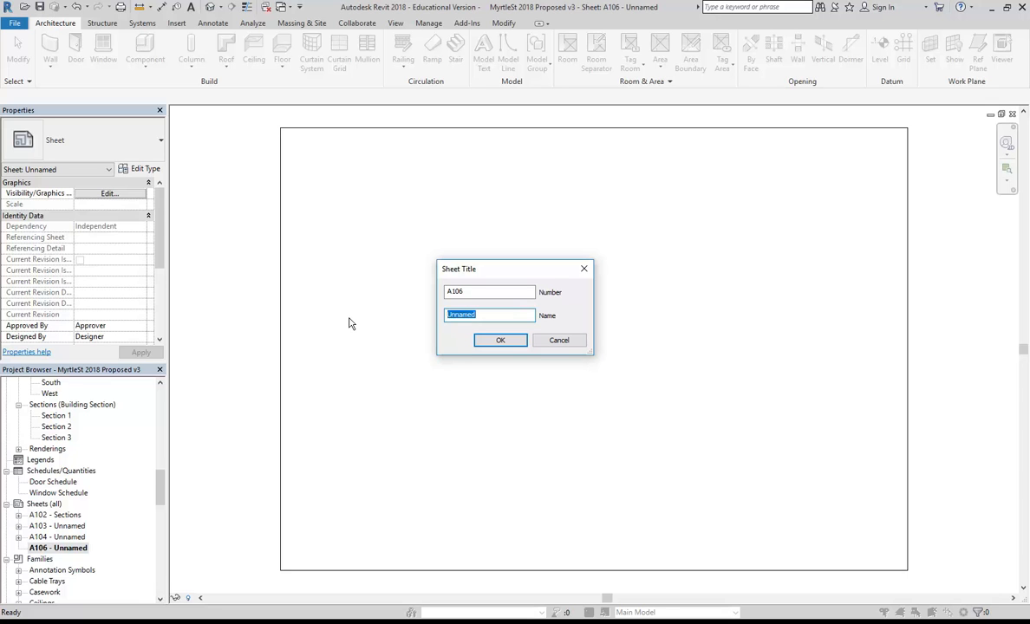
pyautogui.write('Floor Plans')
pyautogui.click(500, 340)
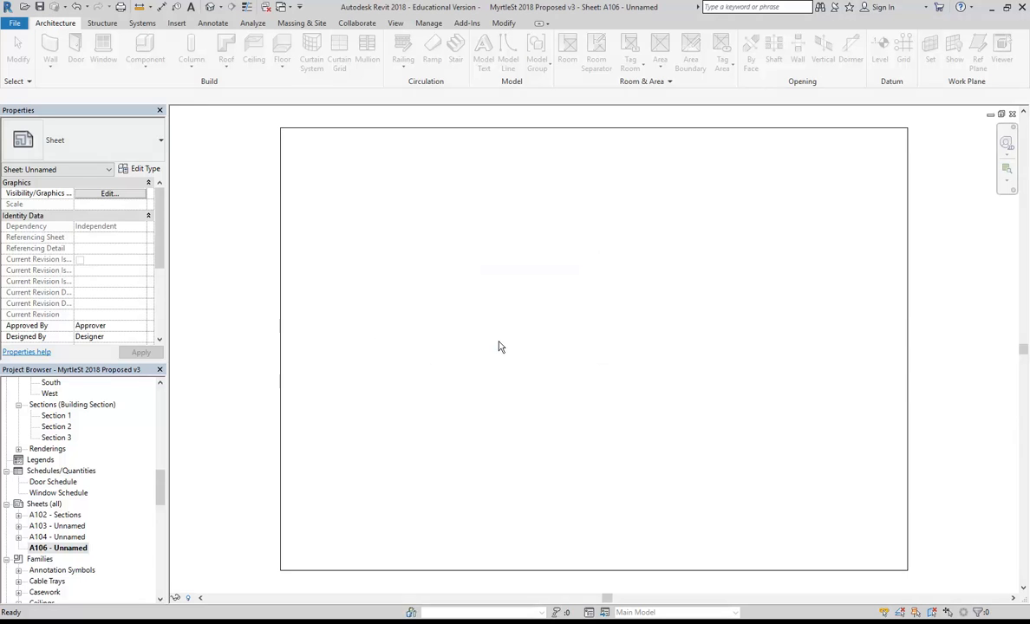
pyautogui.moveTo(160, 490); pyautogui.dragTo(162, 415)
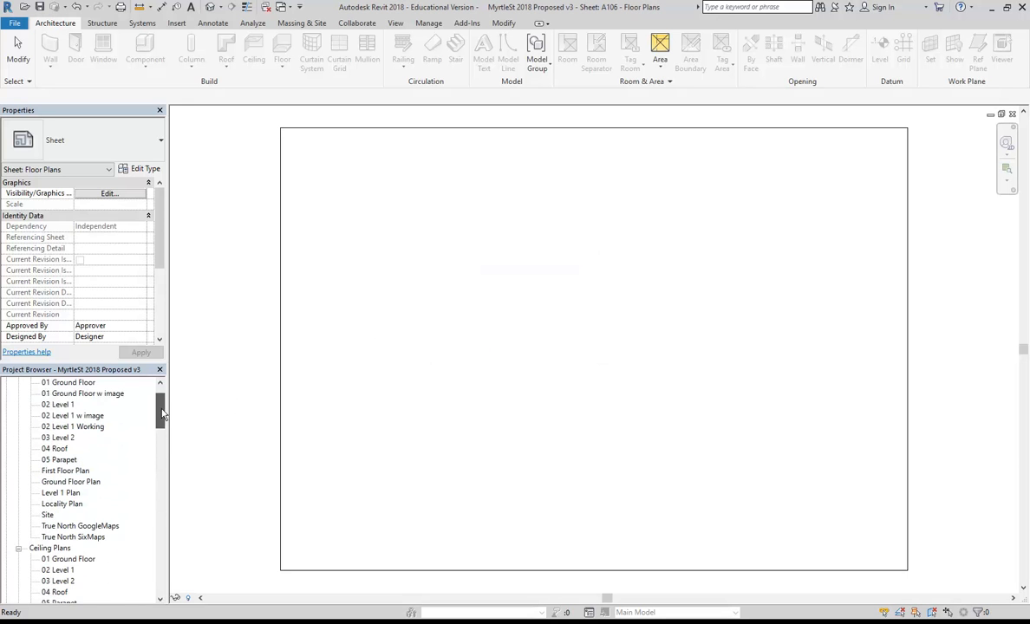
# Drag the First Floor Plan onto the upper half of sheet A106 as a 1:100 viewport.
pyautogui.click(54, 473)
pyautogui.moveTo(595, 305); pyautogui.dragTo(589, 302)
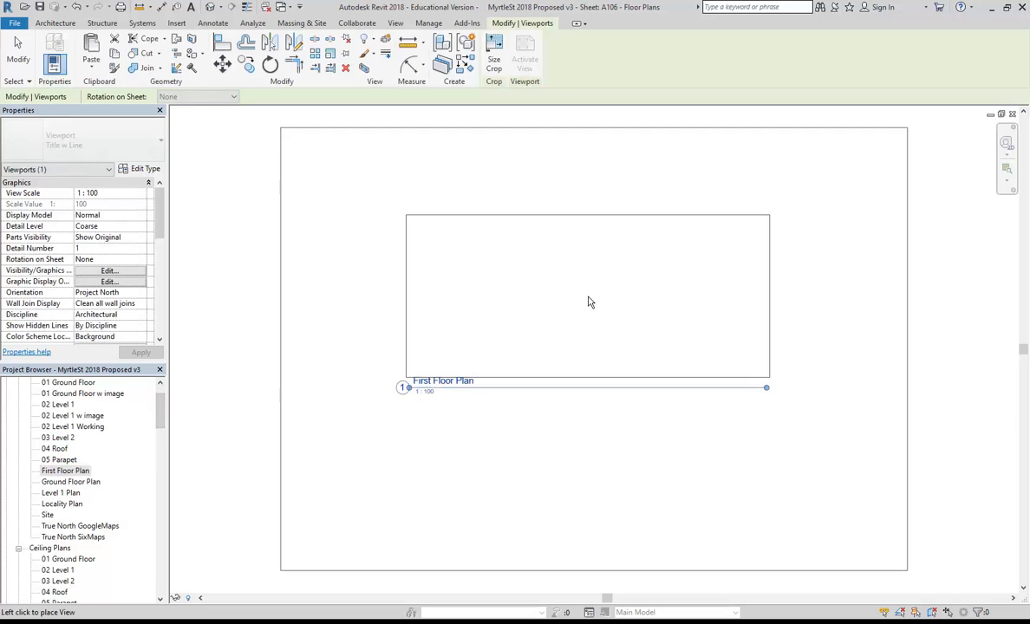
pyautogui.click(589, 240)
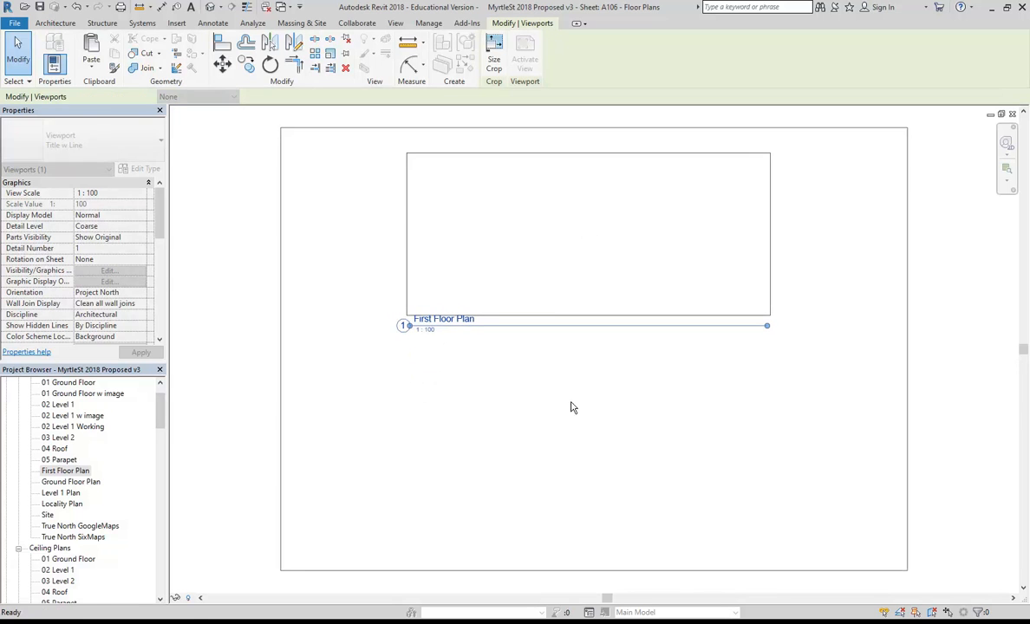
pyautogui.click(569, 443)
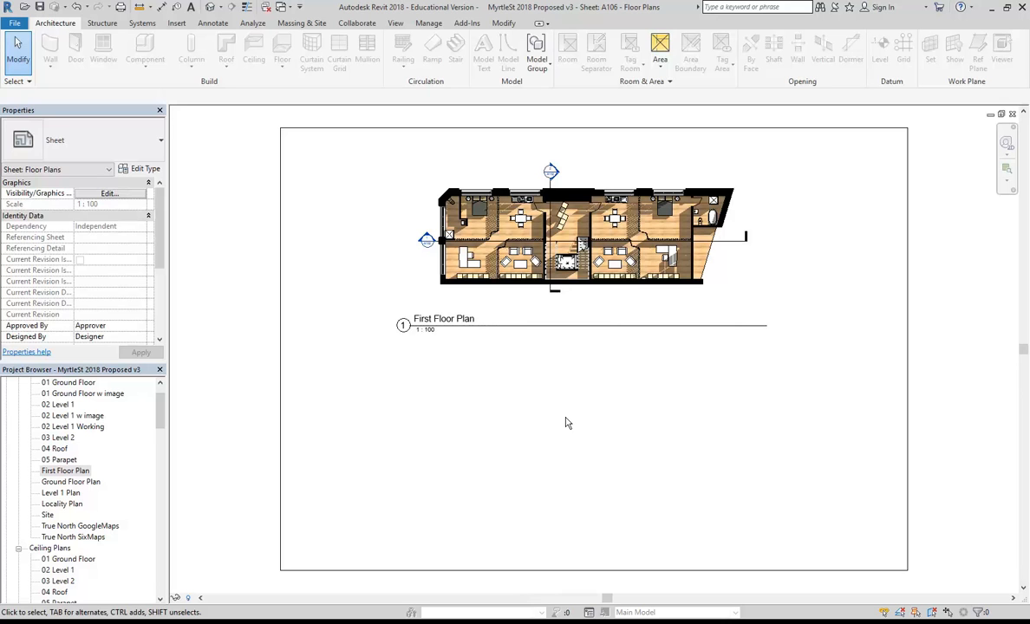
pyautogui.rightClick(55, 473)
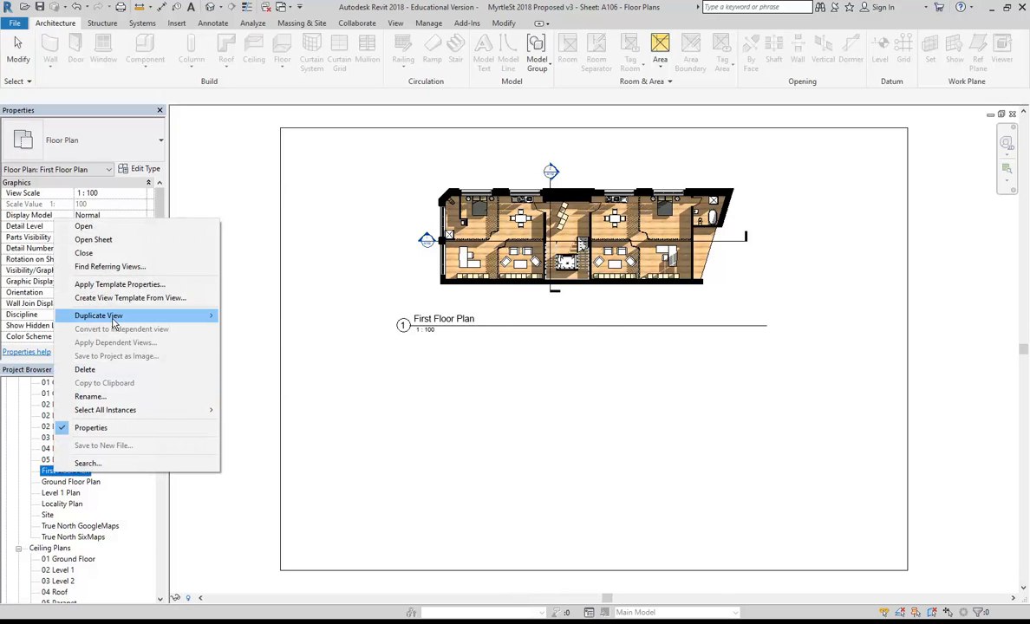
pyautogui.moveTo(112, 324)
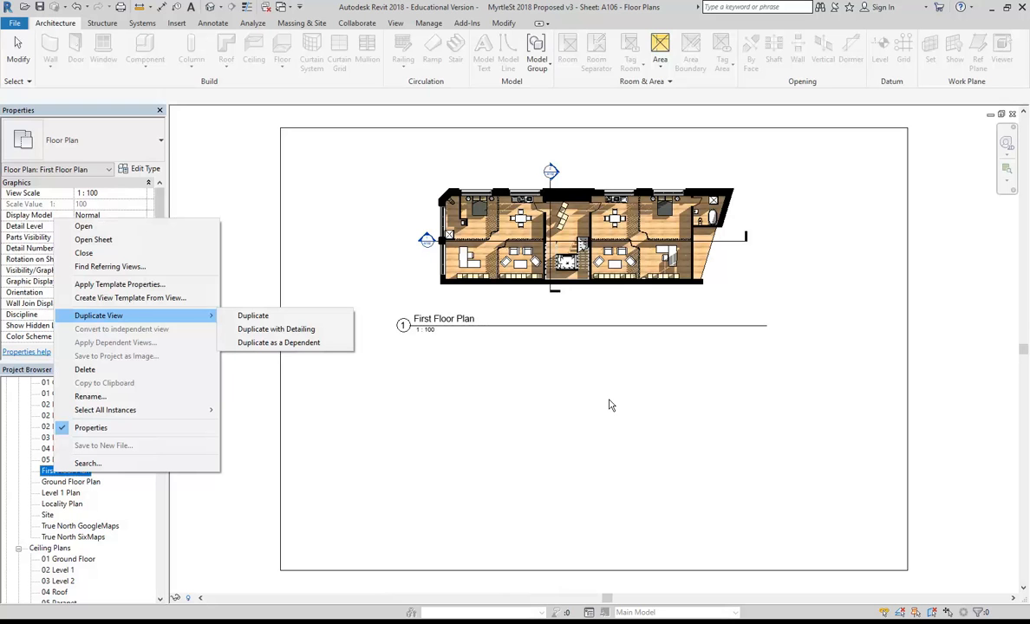
# Dismiss the view context menu and switch to the Manage tab.
pyautogui.click(536, 397)
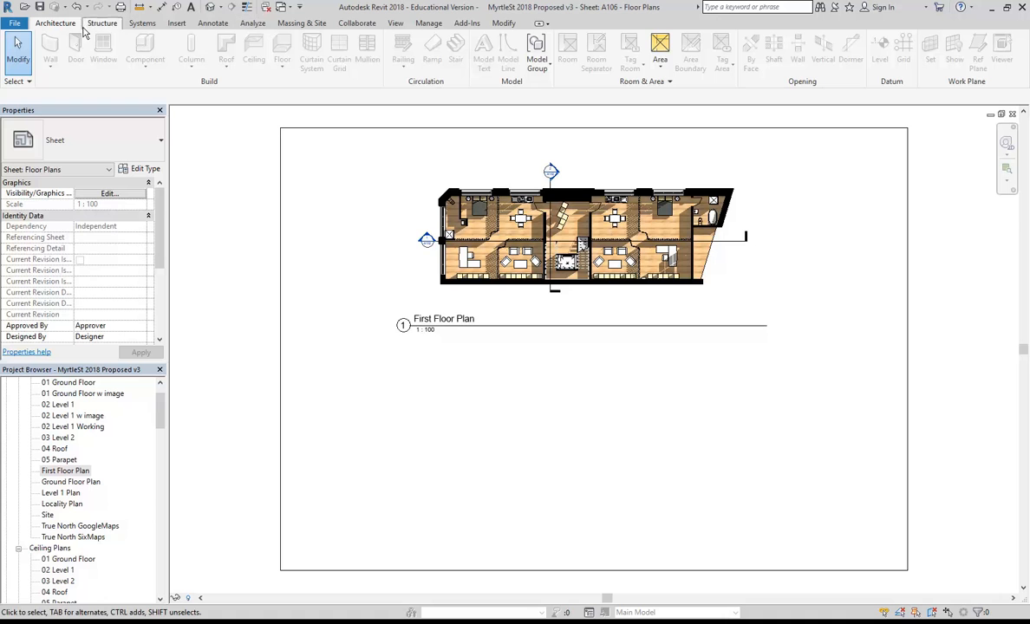
pyautogui.click(445, 25)
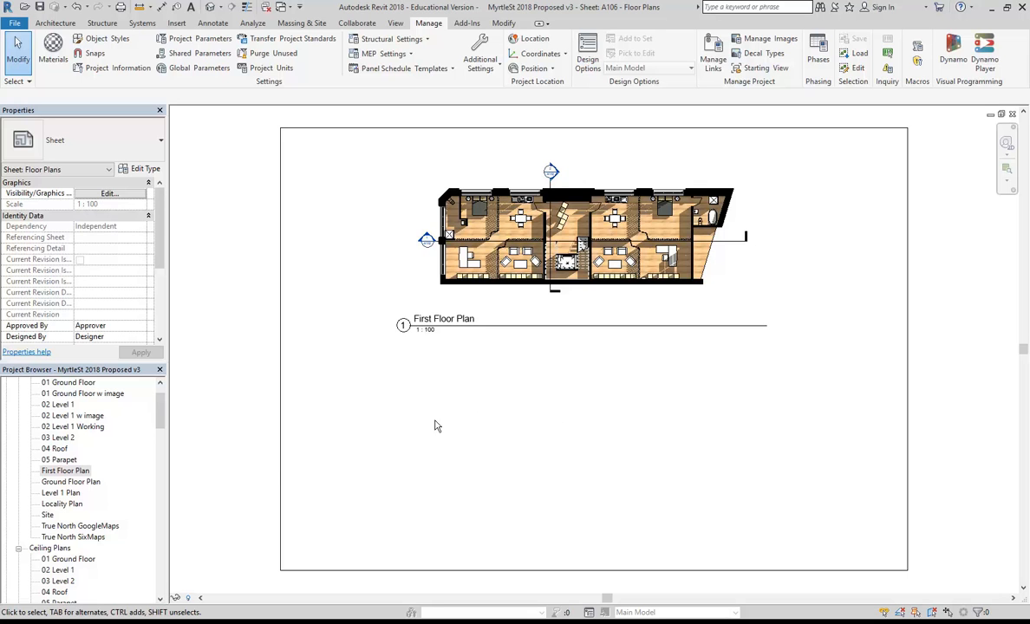
# Open the First Floor Plan and save its settings as a view template named 'Plan Graphics'.
pyautogui.doubleClick(52, 475)
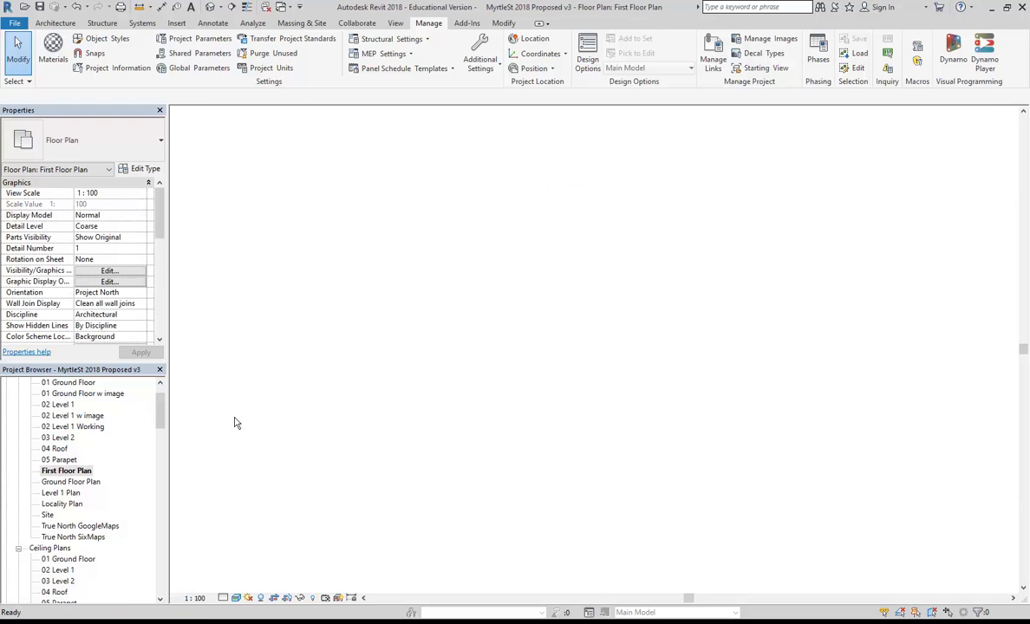
pyautogui.moveTo(425, 488); pyautogui.dragTo(424, 476, button='middle')
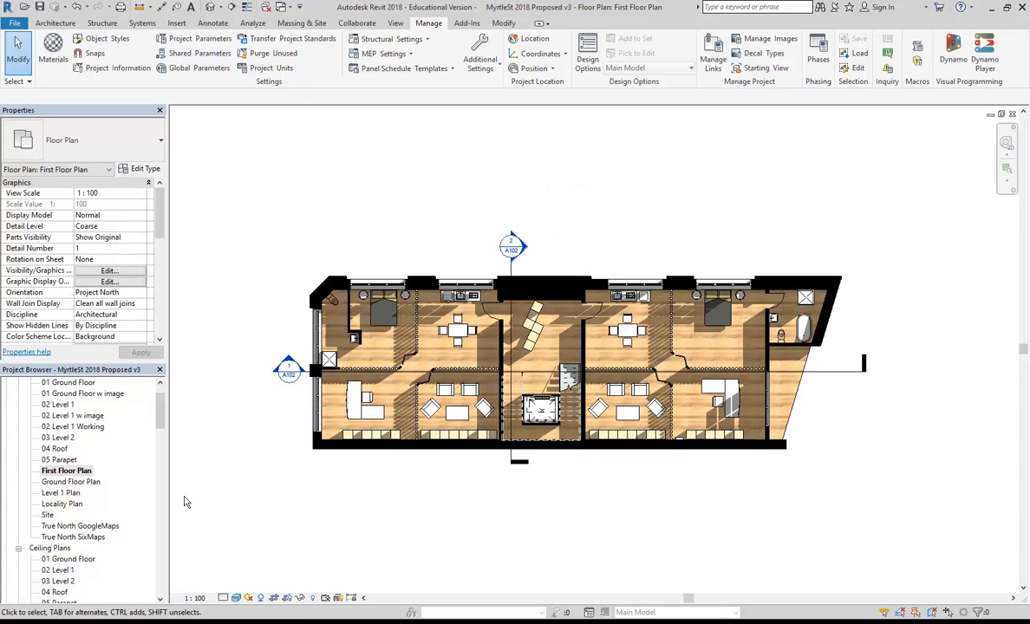
pyautogui.rightClick(68, 474)
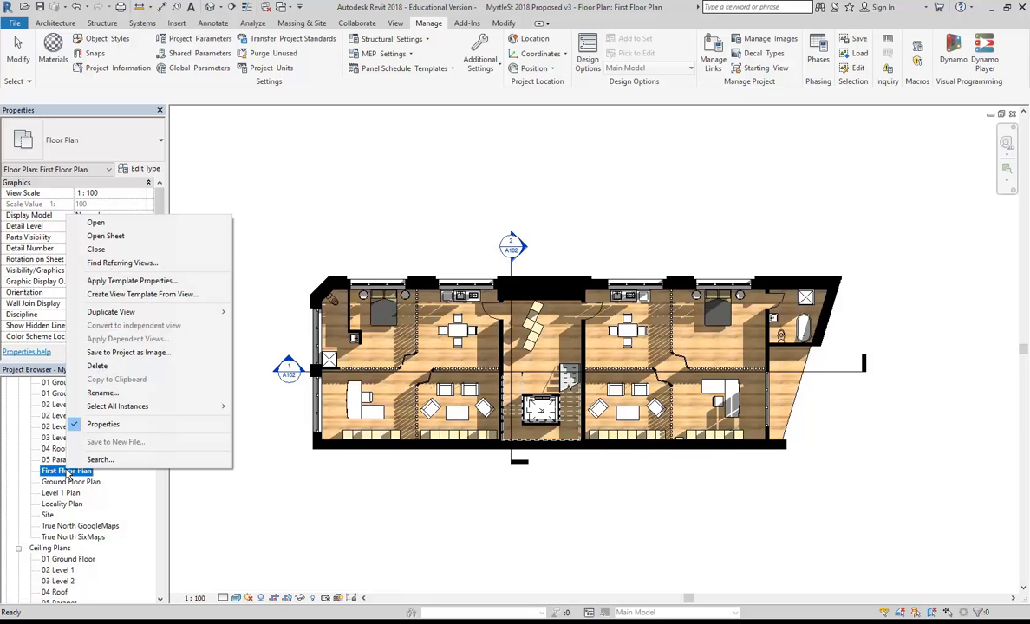
pyautogui.click(112, 299)
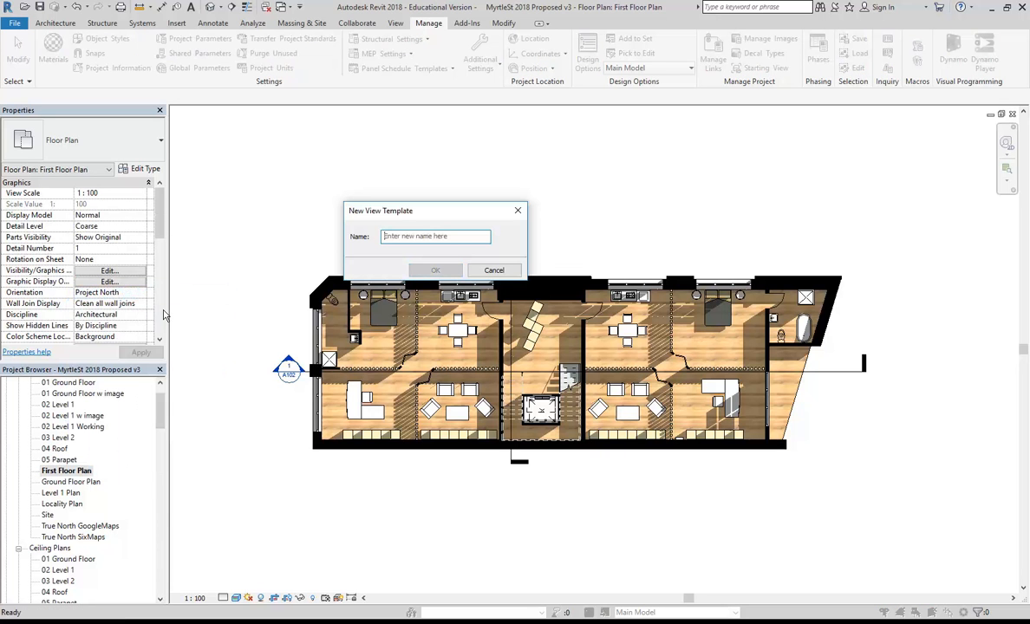
pyautogui.write('Plan Gr')
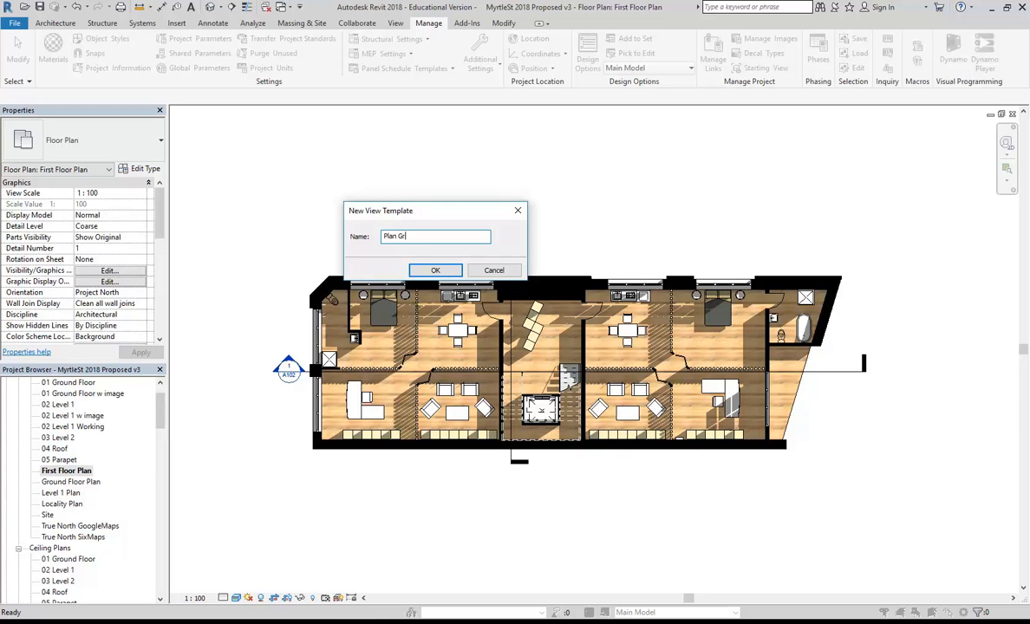
pyautogui.write('aphics')
pyautogui.press('Return')
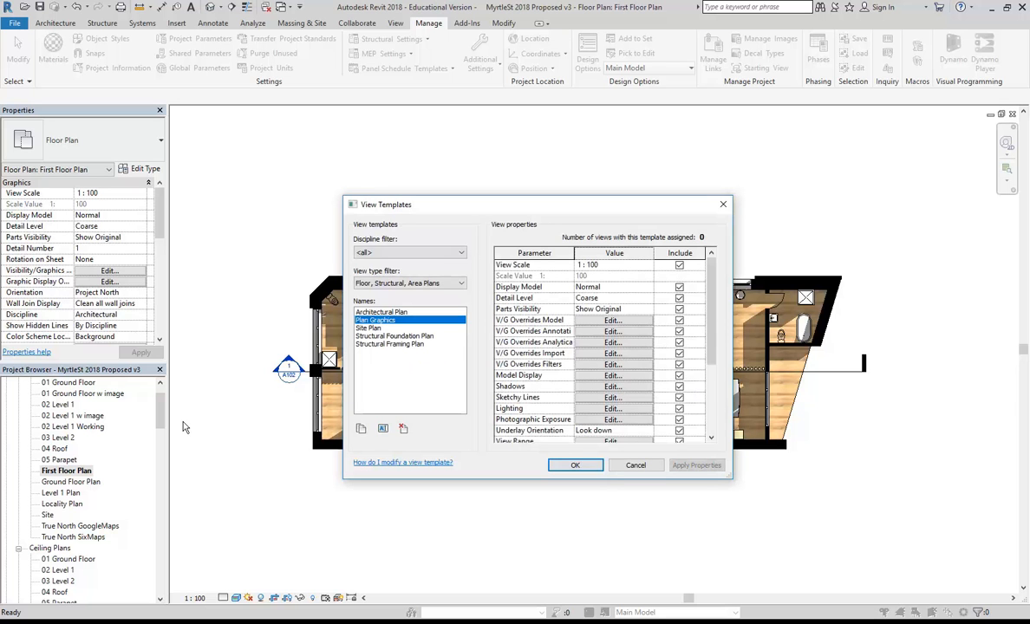
pyautogui.click(581, 465)
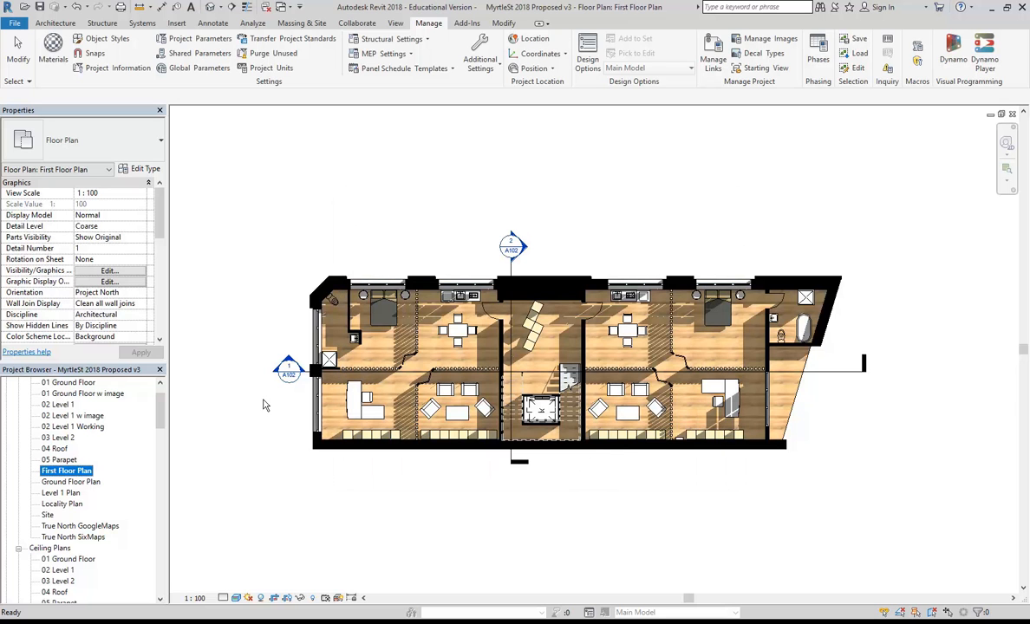
# Open the Ground Floor Plan and apply the Plan Graphics view template to it.
pyautogui.doubleClick(70, 483)
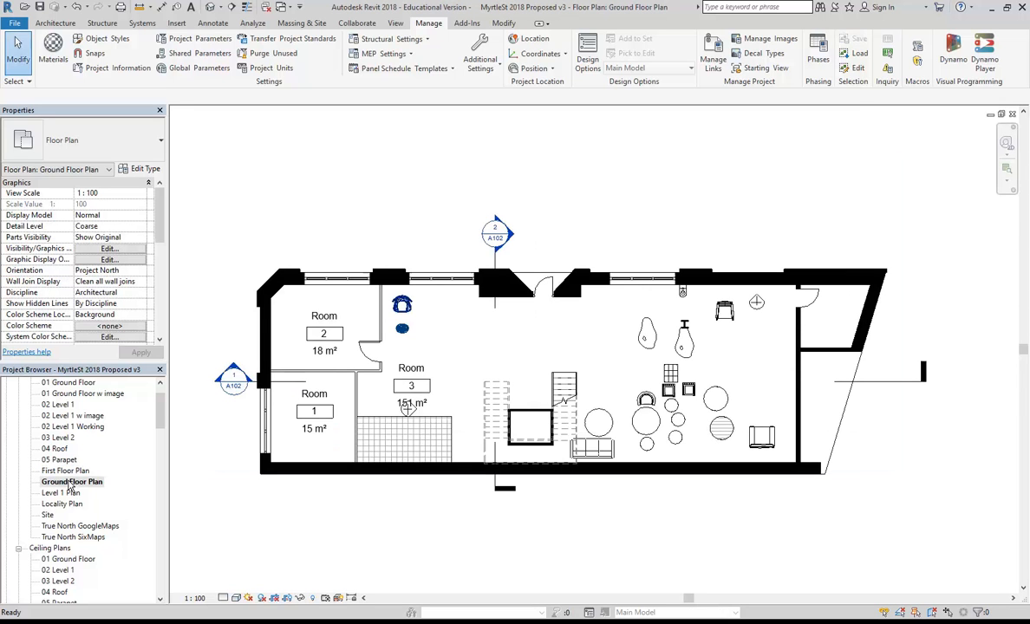
pyautogui.rightClick(71, 485)
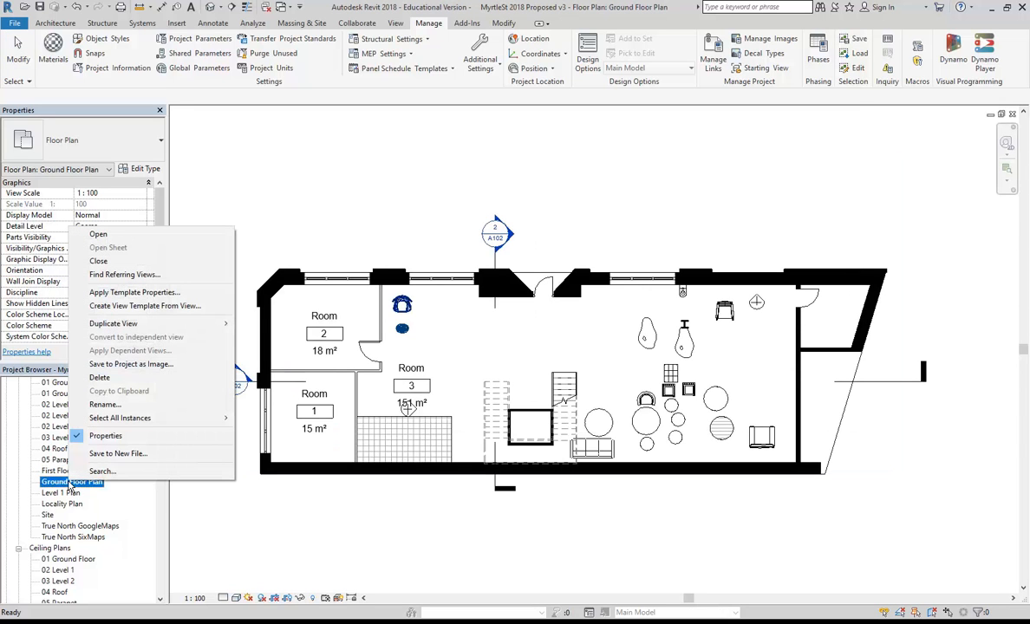
pyautogui.click(123, 294)
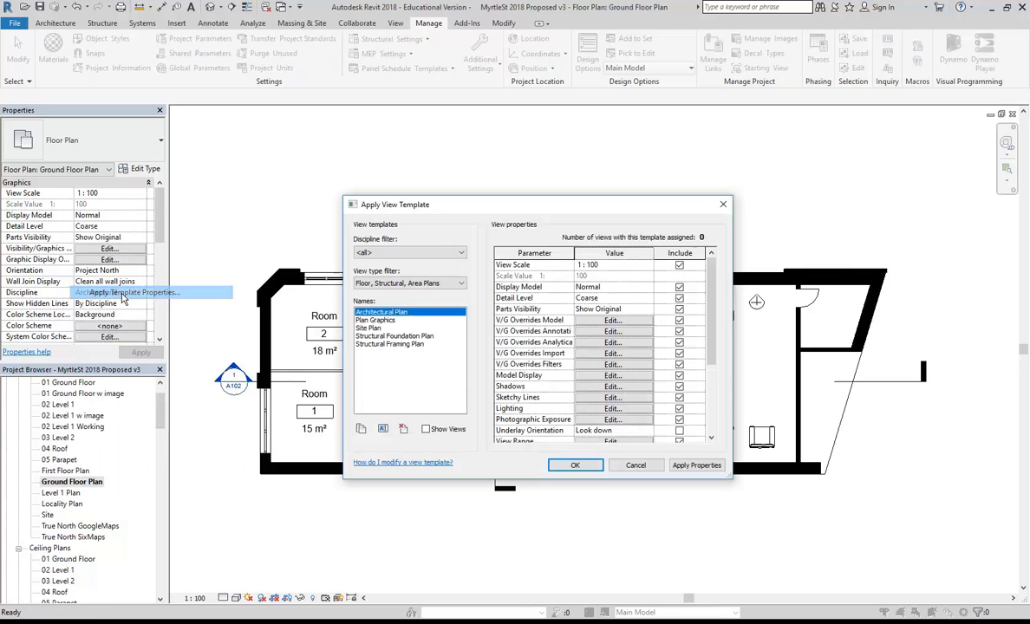
pyautogui.click(379, 319)
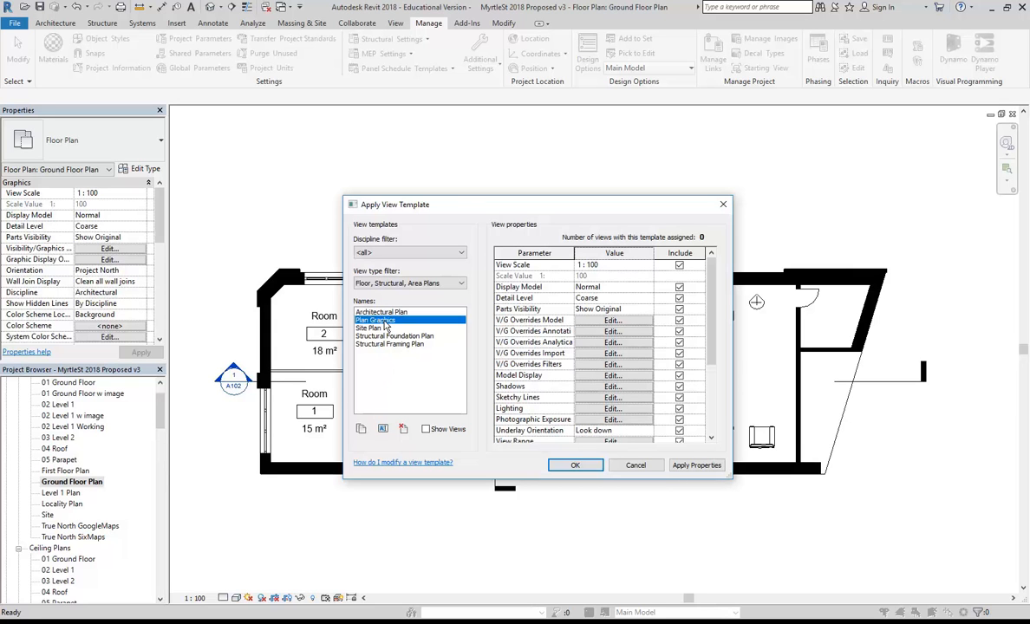
pyautogui.click(575, 464)
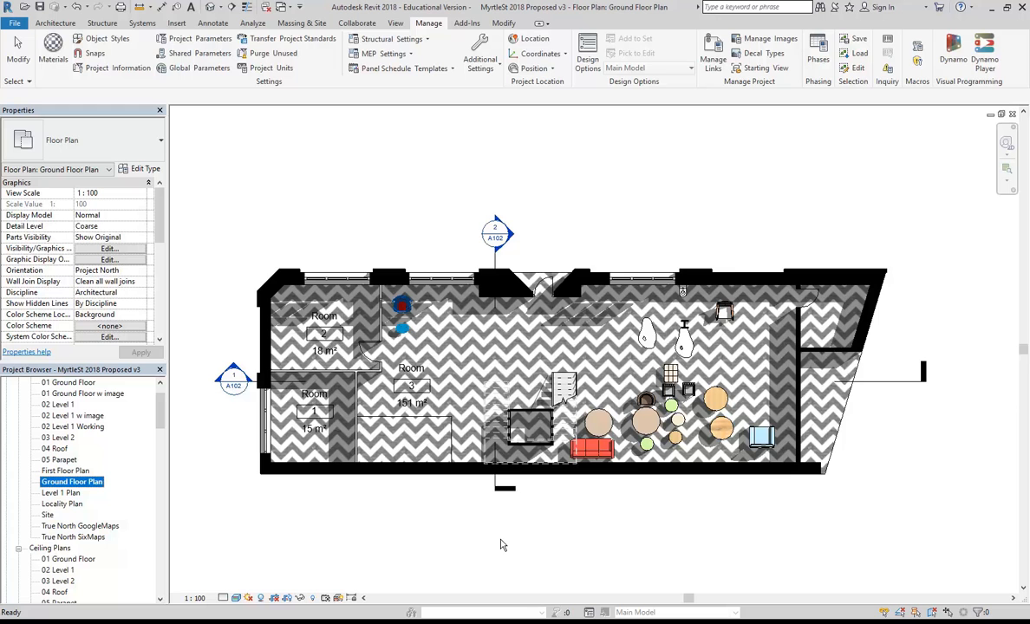
pyautogui.doubleClick(63, 470)
pyautogui.doubleClick(65, 483)
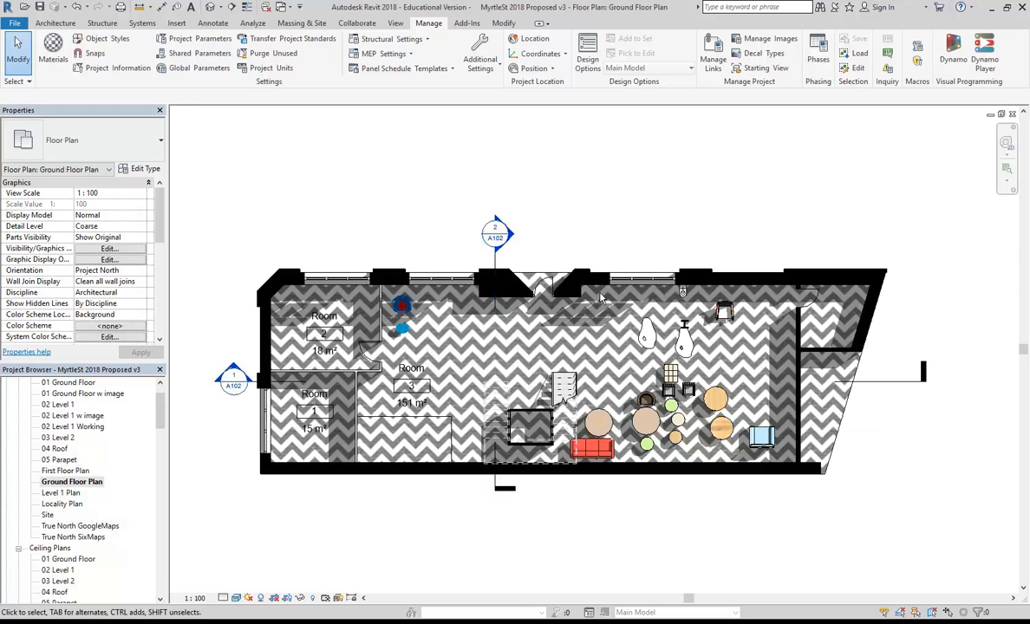
pyautogui.scroll(4, 607, 346)
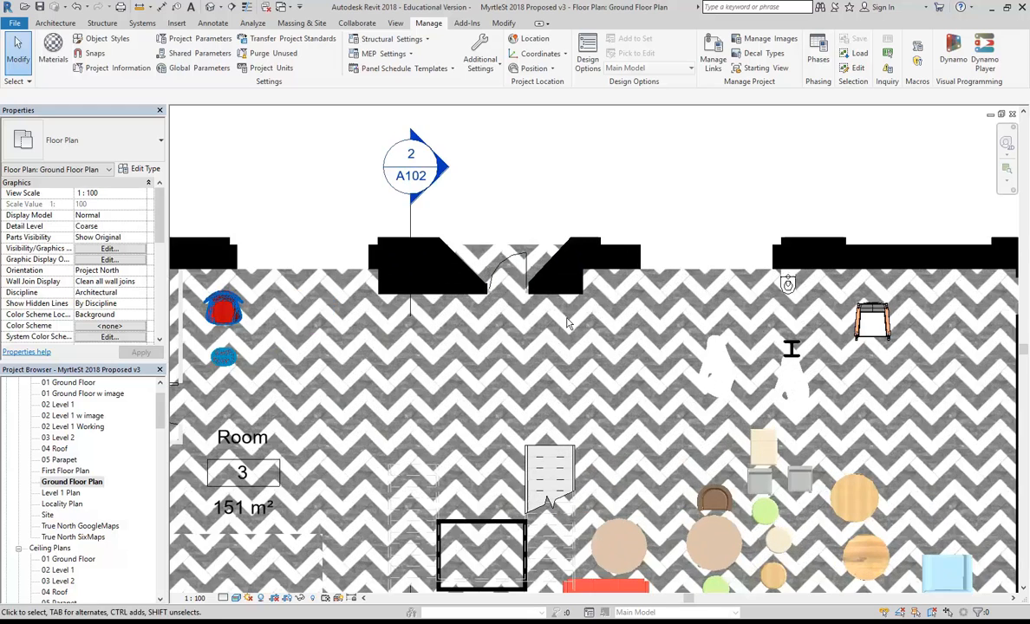
pyautogui.scroll(-4, 573, 462)
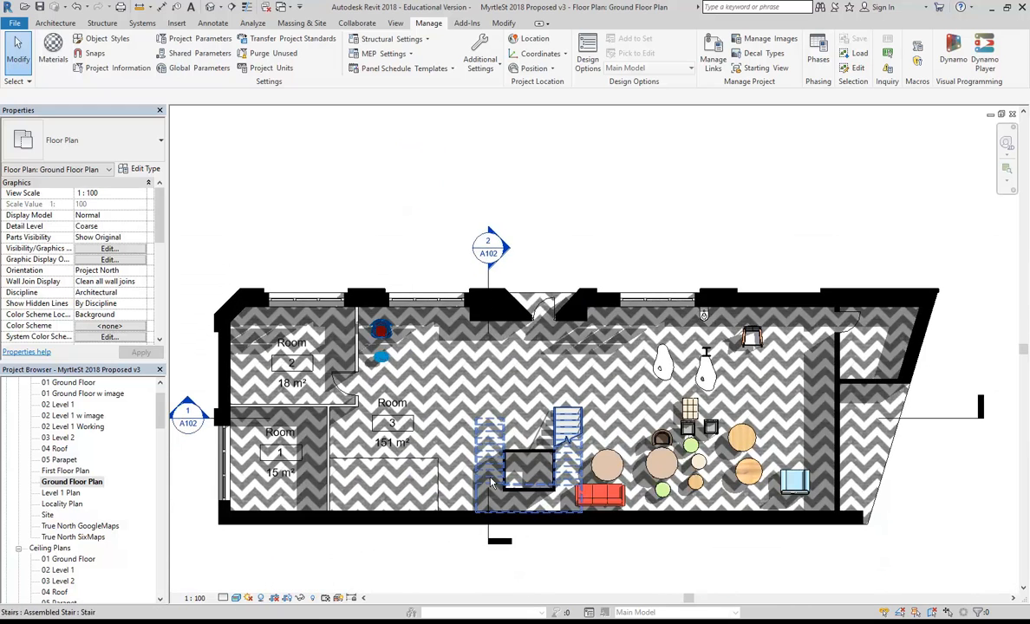
pyautogui.scroll(-8, 418, 247)
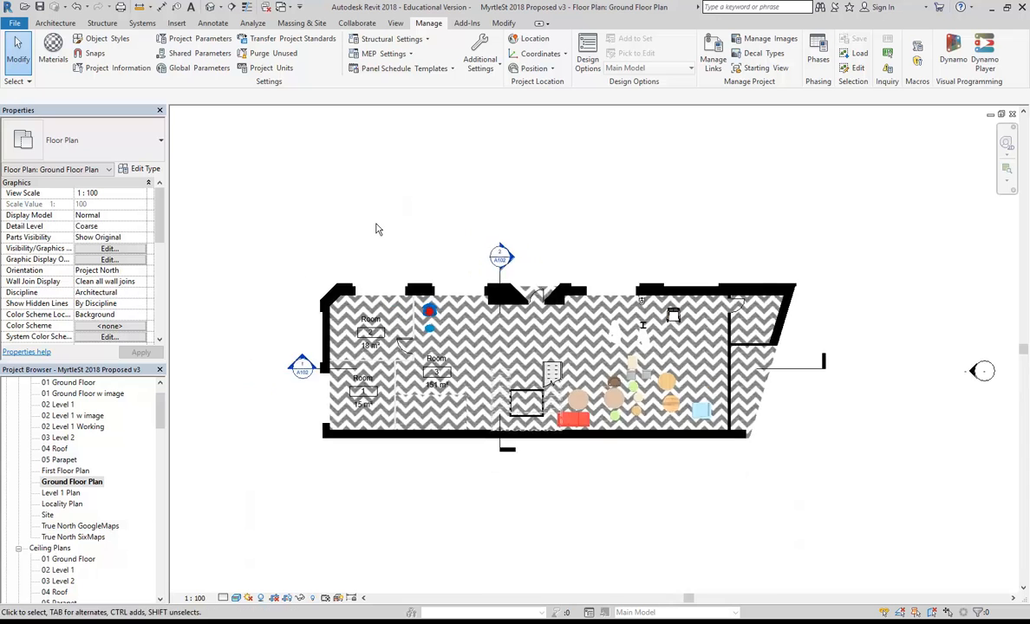
pyautogui.moveTo(418, 247); pyautogui.dragTo(400, 278, button='middle')
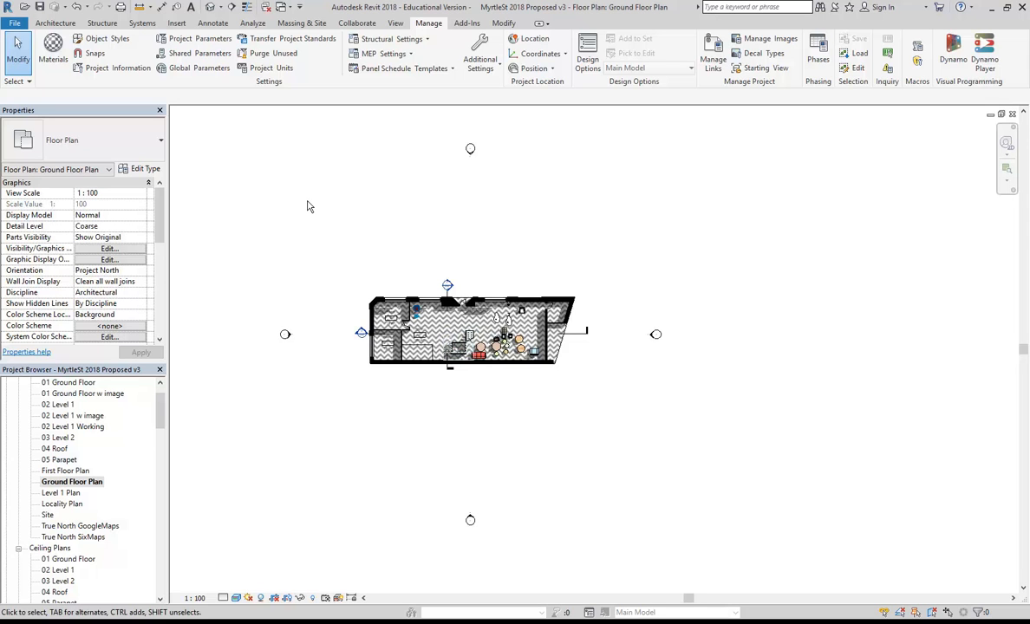
pyautogui.doubleClick(67, 471)
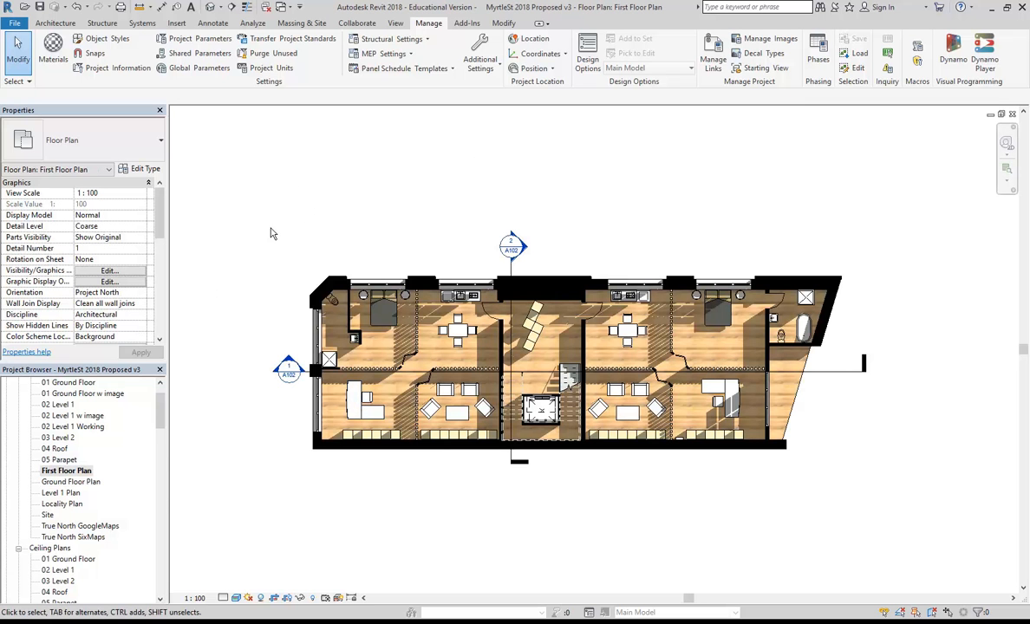
pyautogui.doubleClick(69, 482)
pyautogui.click(64, 472)
pyautogui.doubleClick(64, 472)
pyautogui.doubleClick(60, 484)
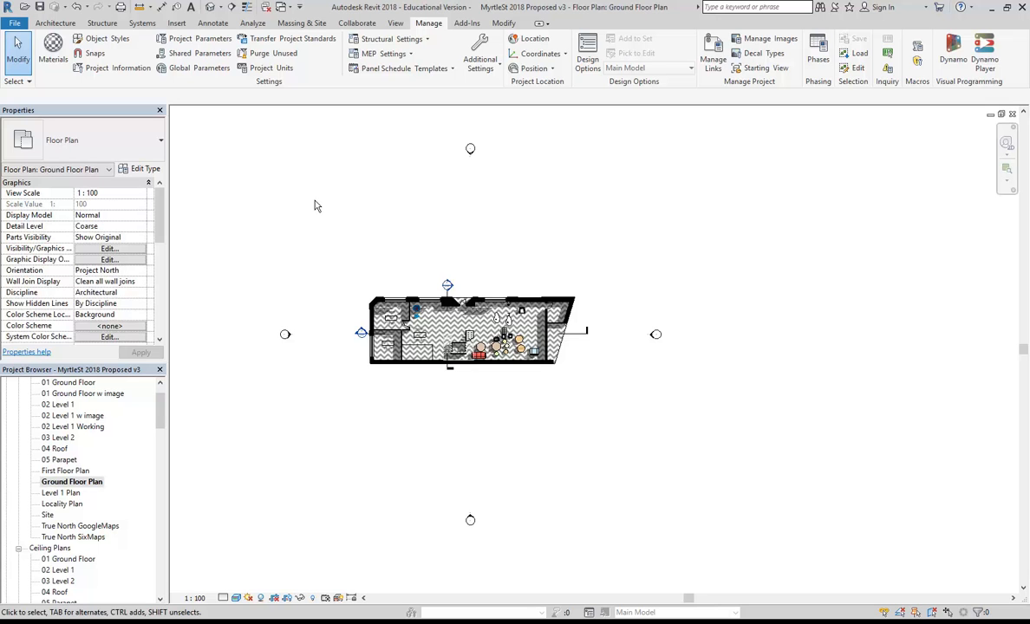
pyautogui.click(395, 24)
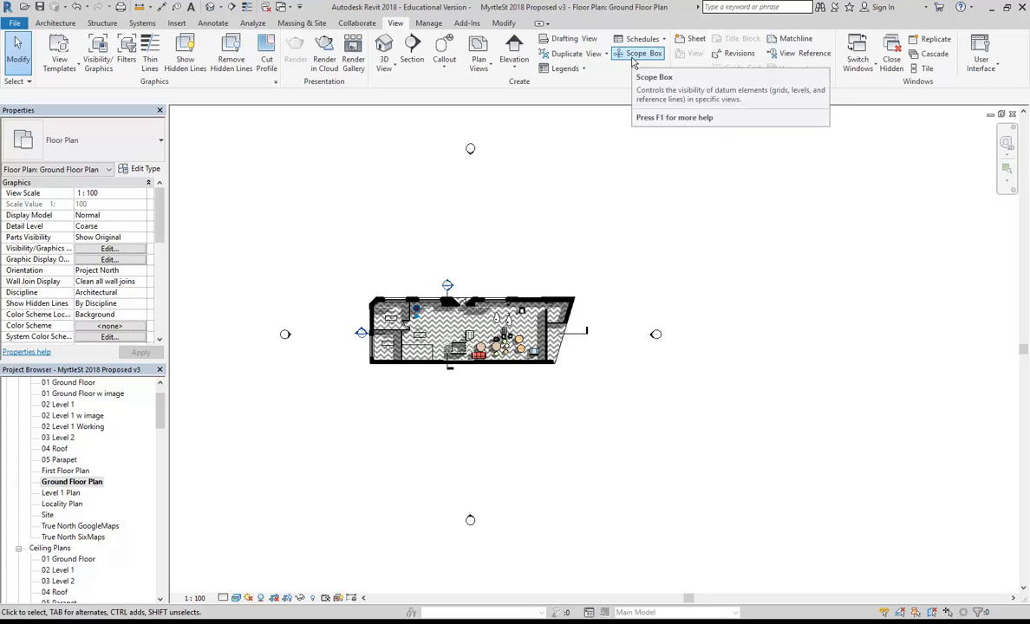
# Show the Ground Floor Plan's crop region and pull all four edges tight around the building.
pyautogui.click(298, 598)
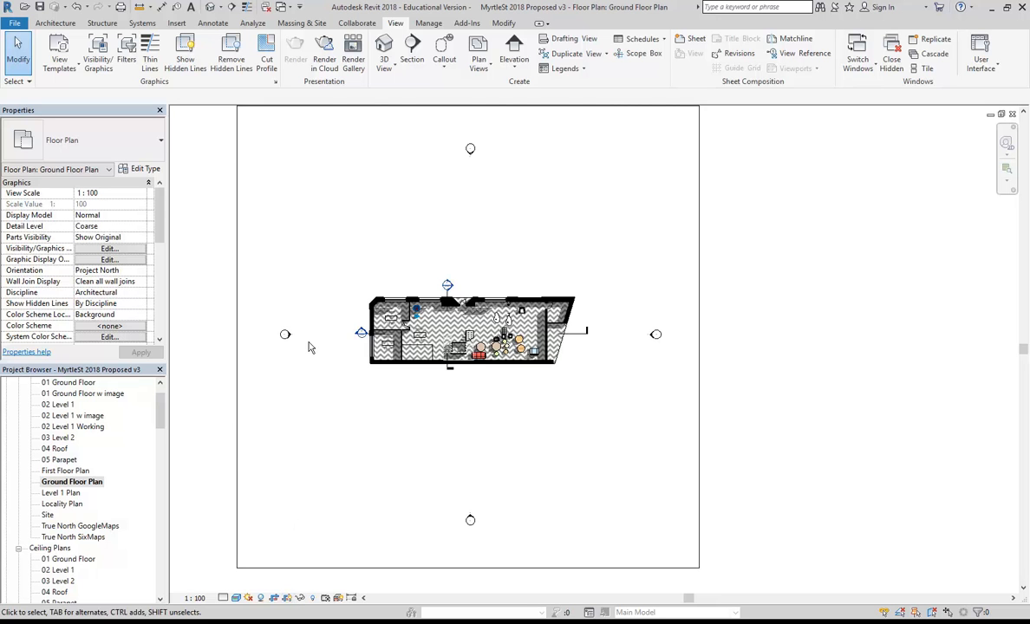
pyautogui.scroll(-1, 352, 167)
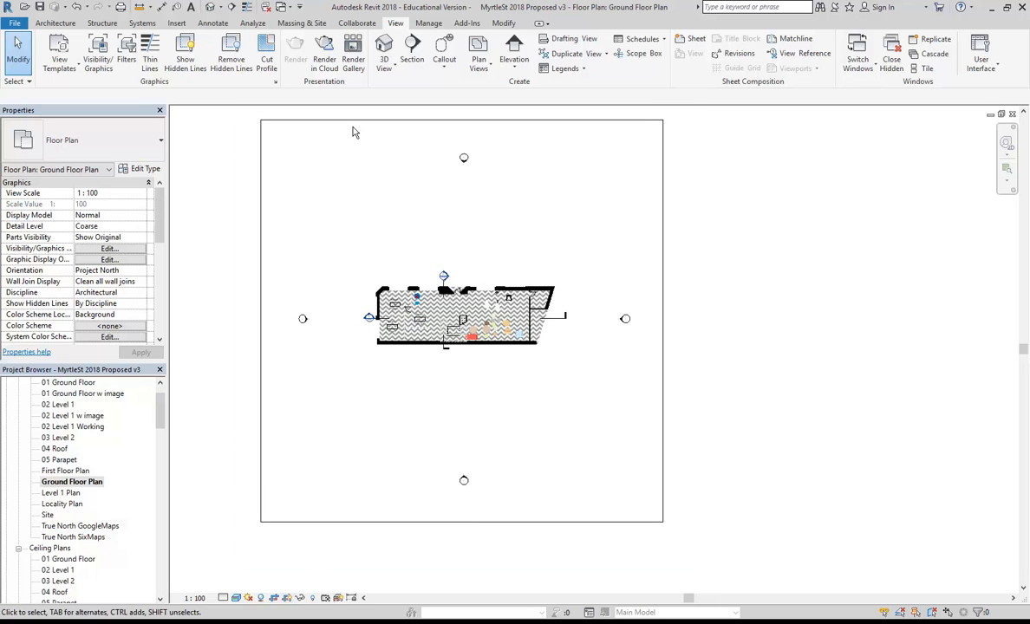
pyautogui.click(329, 120)
pyautogui.moveTo(462, 120); pyautogui.dragTo(461, 270)
pyautogui.moveTo(462, 522); pyautogui.dragTo(555, 347)
pyautogui.moveTo(663, 315); pyautogui.dragTo(572, 316)
pyautogui.moveTo(261, 314); pyautogui.dragTo(356, 313)
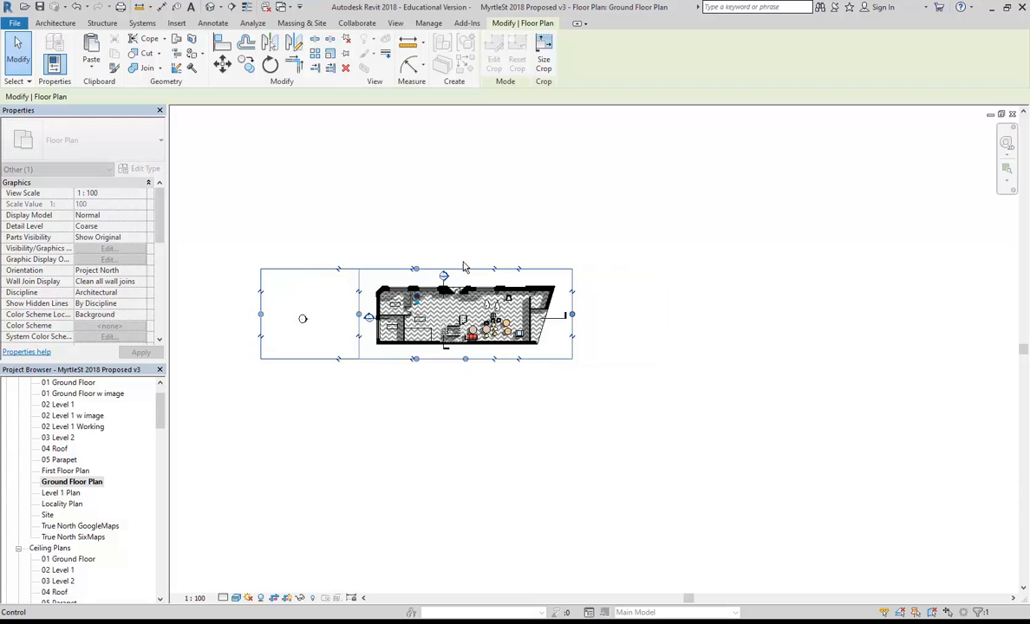
pyautogui.scroll(3, 451, 271)
pyautogui.click(311, 275)
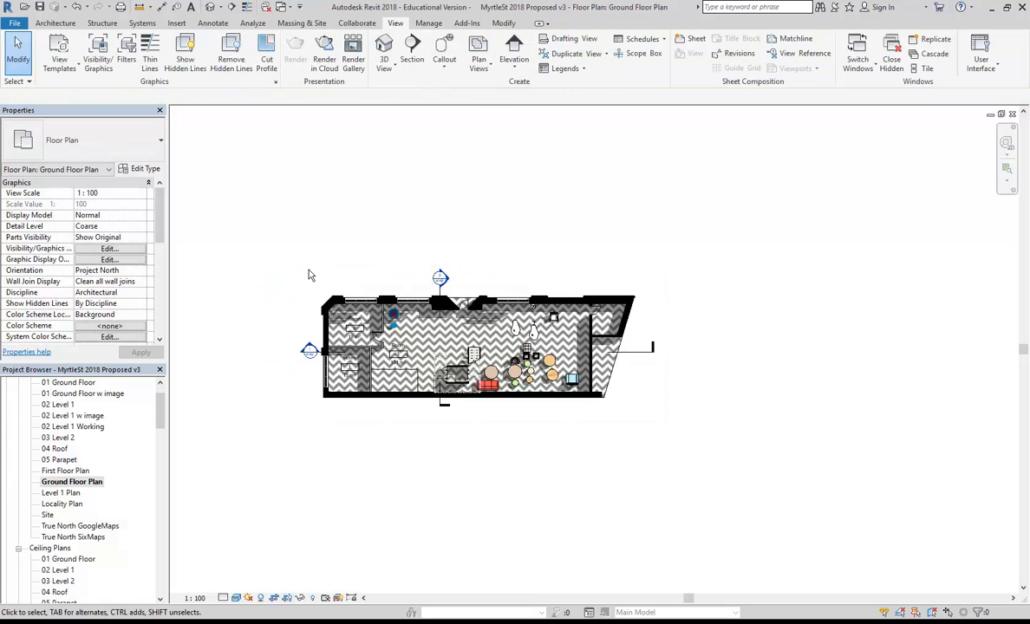
# Recentre the cropped plan and open sheet A106 - Floor Plans.
pyautogui.scroll(1, 311, 276)
pyautogui.scroll(1, 309, 274)
pyautogui.moveTo(290, 237); pyautogui.dragTo(264, 231, button='middle')
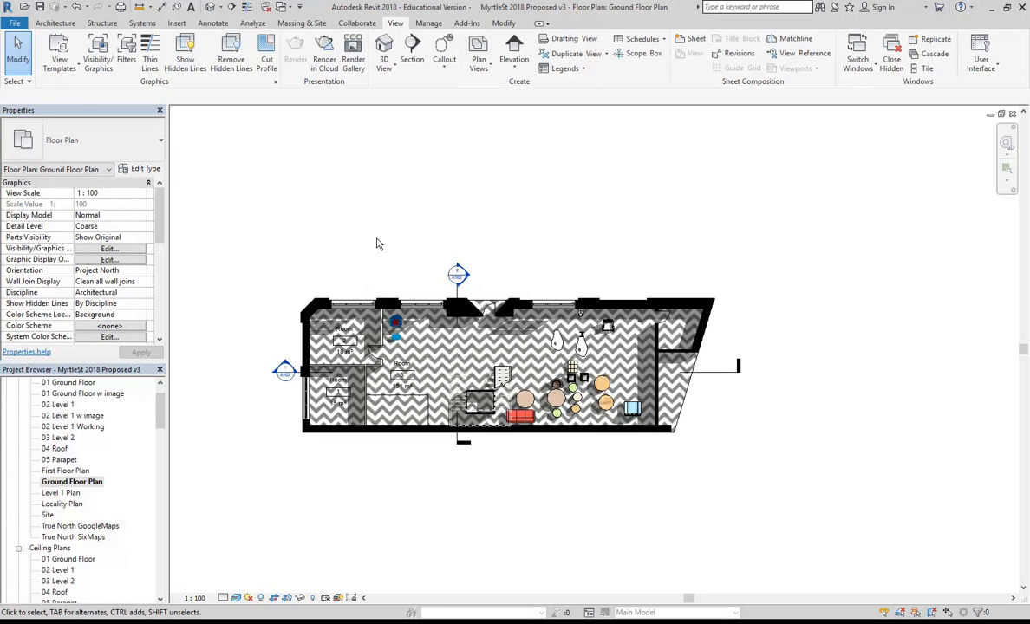
pyautogui.moveTo(345, 236); pyautogui.dragTo(361, 209, button='middle')
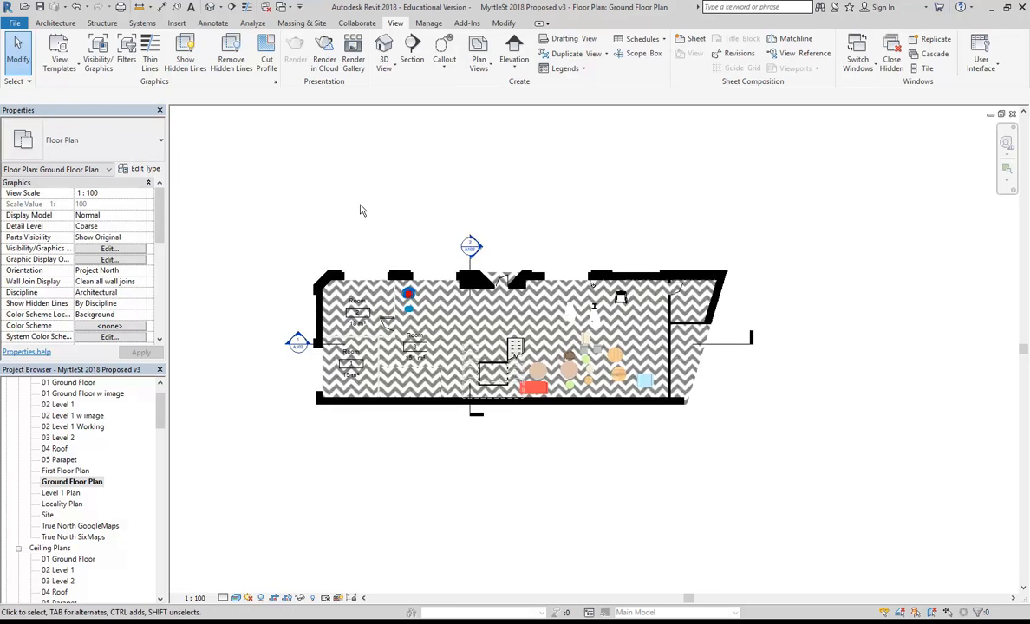
pyautogui.scroll(1, 361, 209)
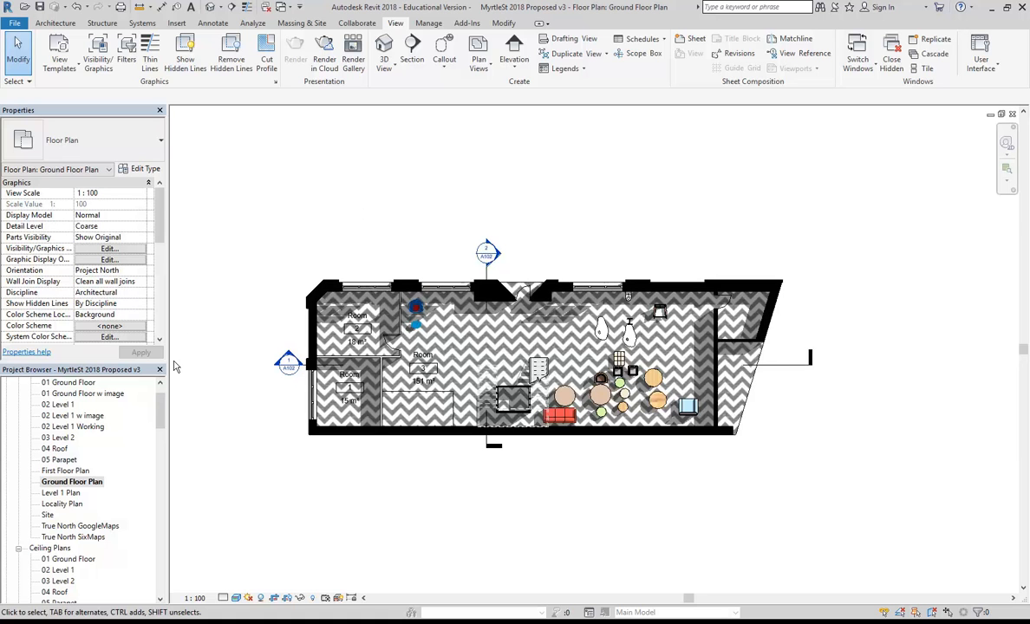
pyautogui.moveTo(158, 392); pyautogui.dragTo(160, 498)
pyautogui.doubleClick(98, 525)
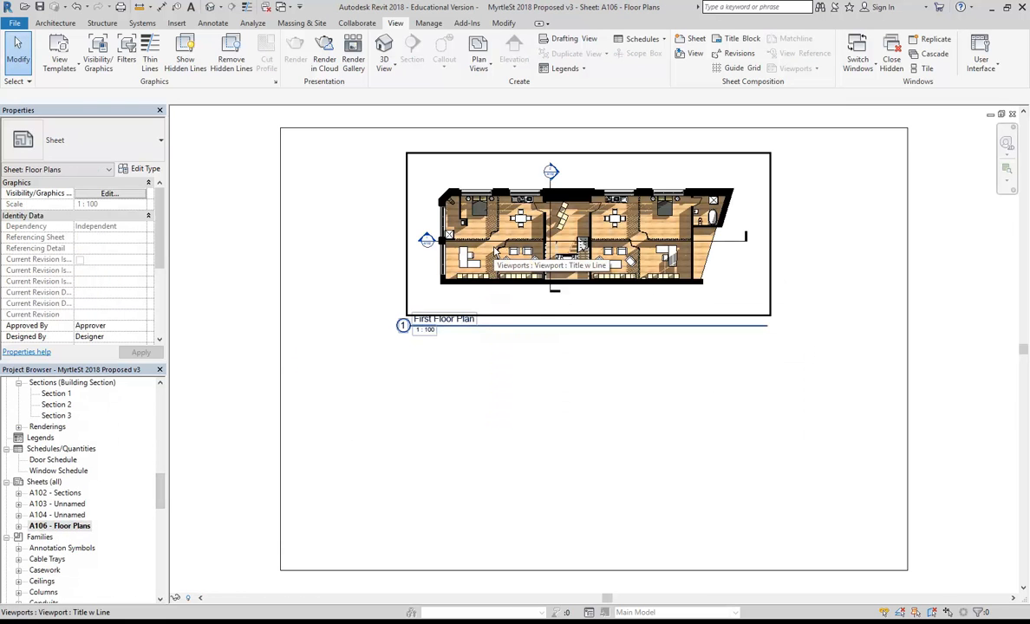
# Place the Ground Floor Plan viewport on sheet A106 below the First Floor Plan.
pyautogui.click(496, 250)
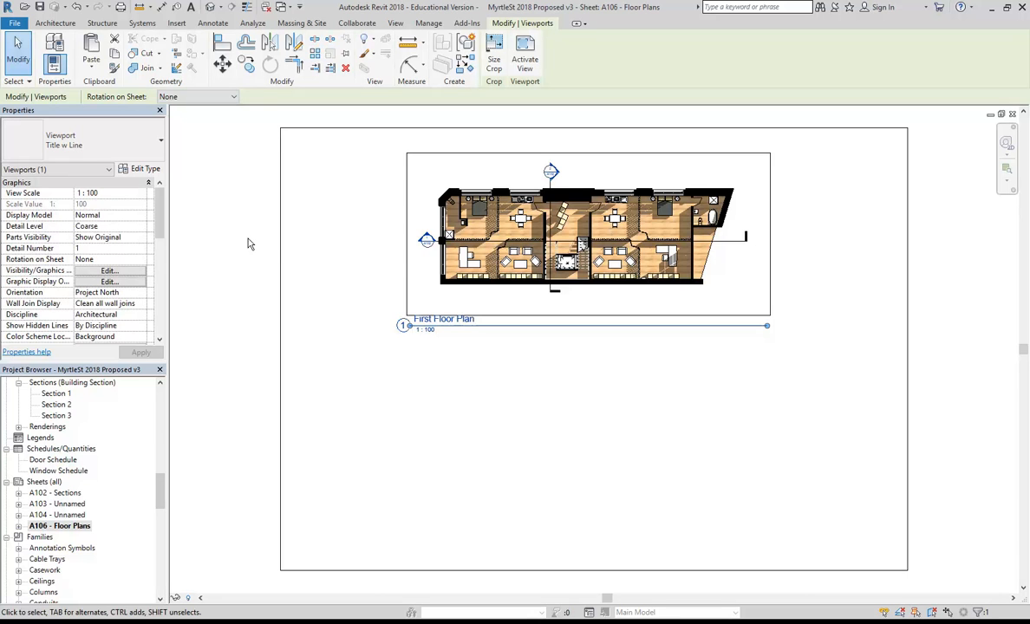
pyautogui.click(501, 408)
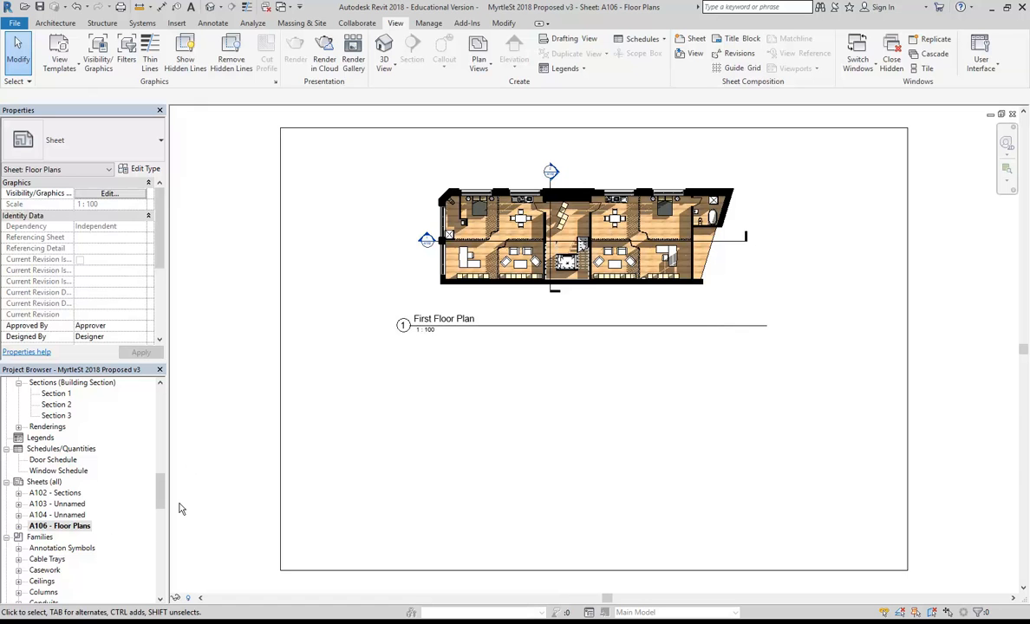
pyautogui.moveTo(161, 490); pyautogui.dragTo(158, 427)
pyautogui.click(71, 427)
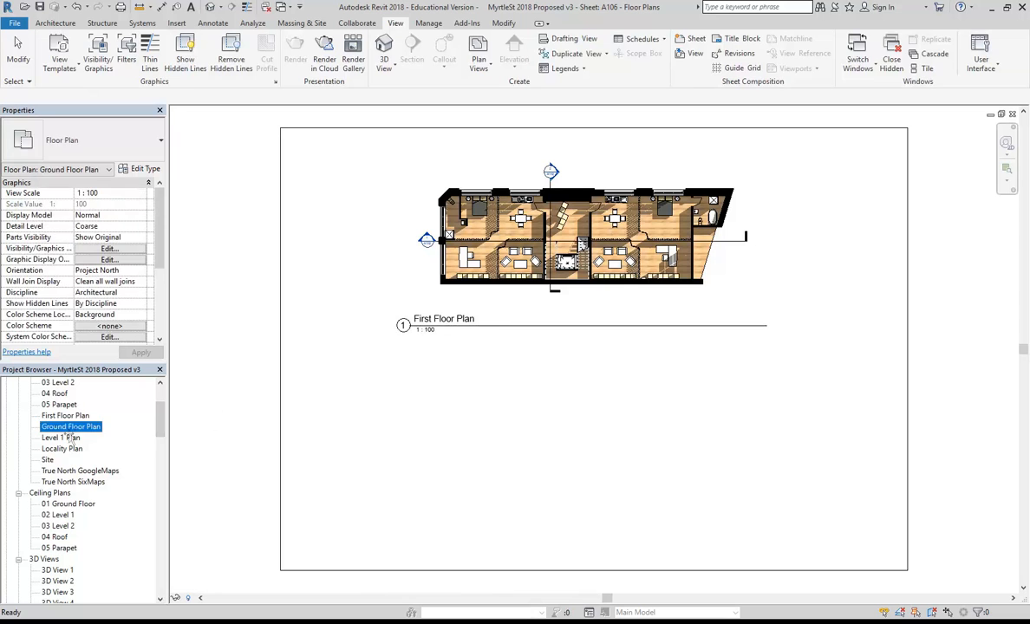
pyautogui.moveTo(71, 427); pyautogui.dragTo(616, 396)
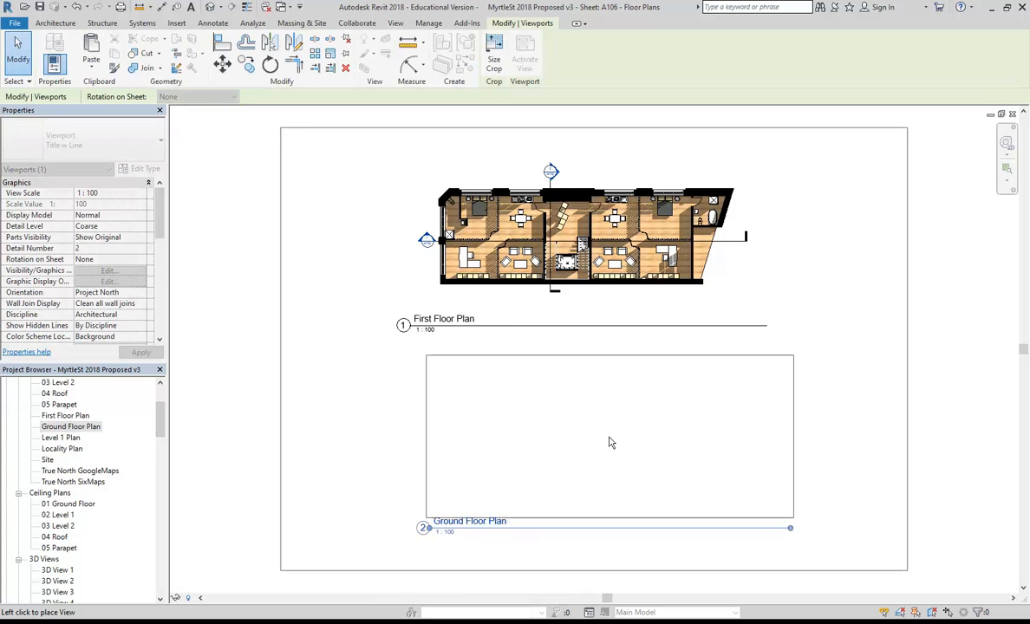
pyautogui.click(591, 442)
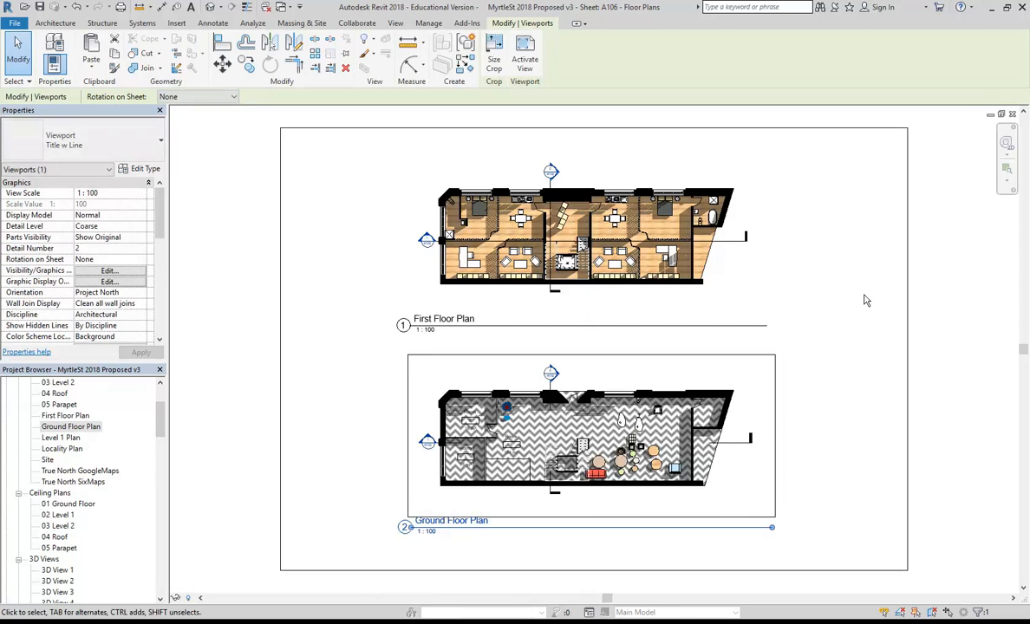
pyautogui.press('Escape')
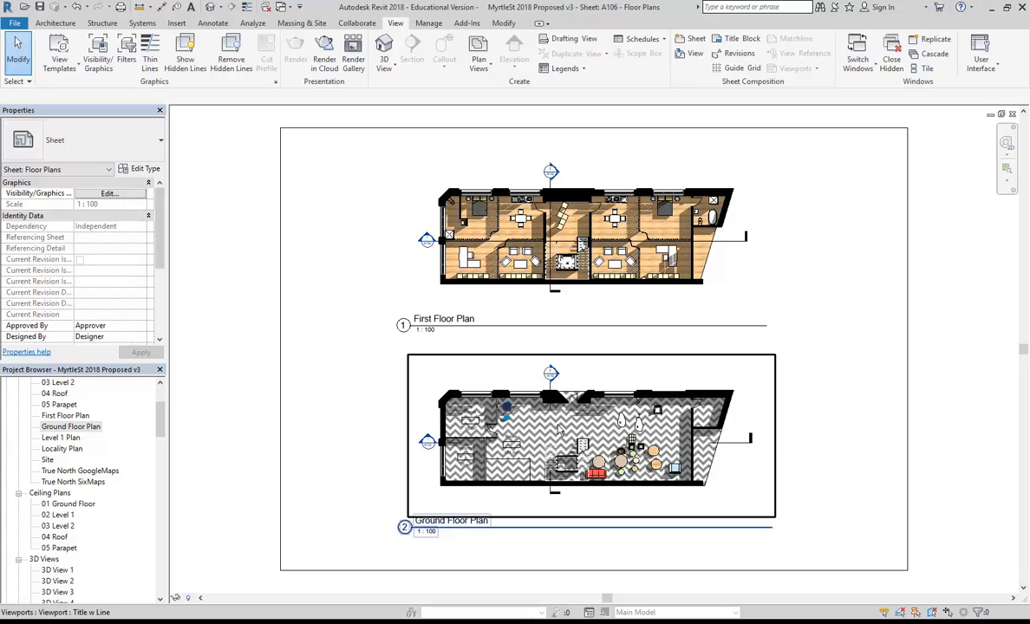
pyautogui.moveTo(160, 425); pyautogui.dragTo(159, 481)
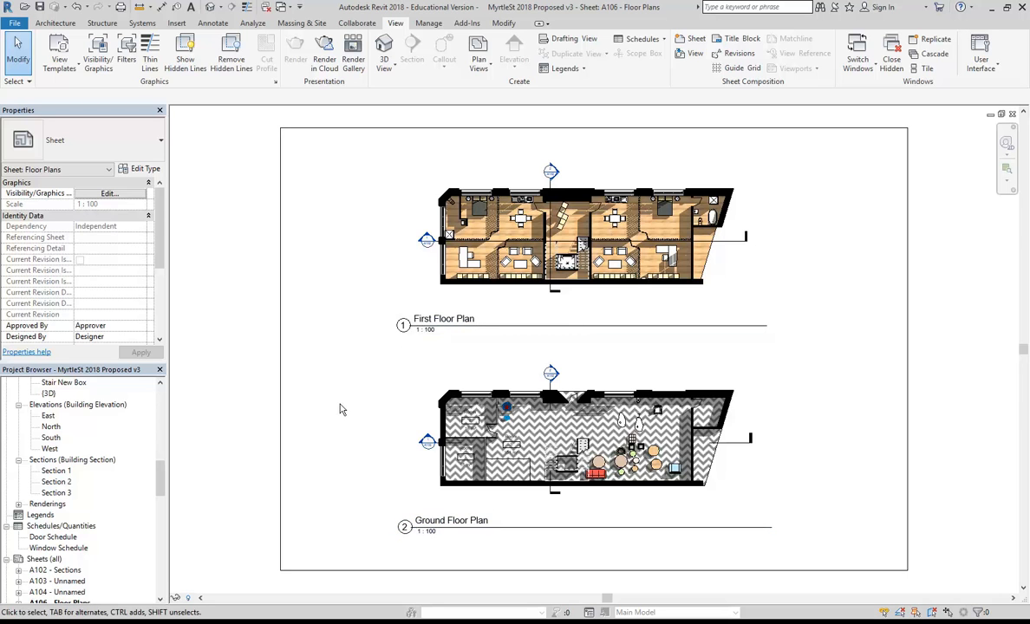
# Create a new sheet A107 with the A2 metric Blank no border titleblock.
pyautogui.scroll(-3, 161, 483)
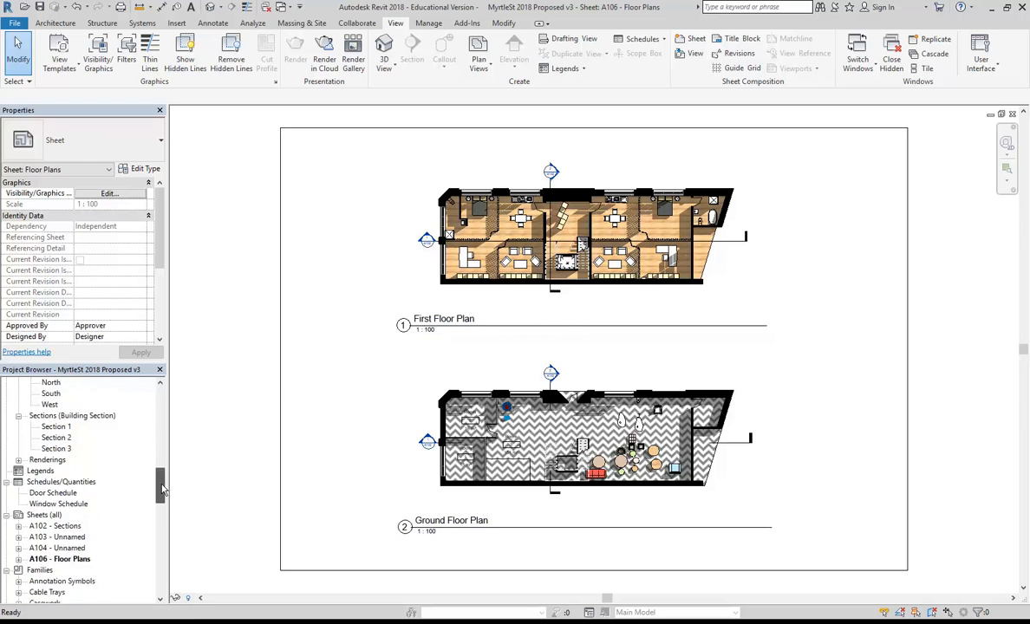
pyautogui.rightClick(44, 461)
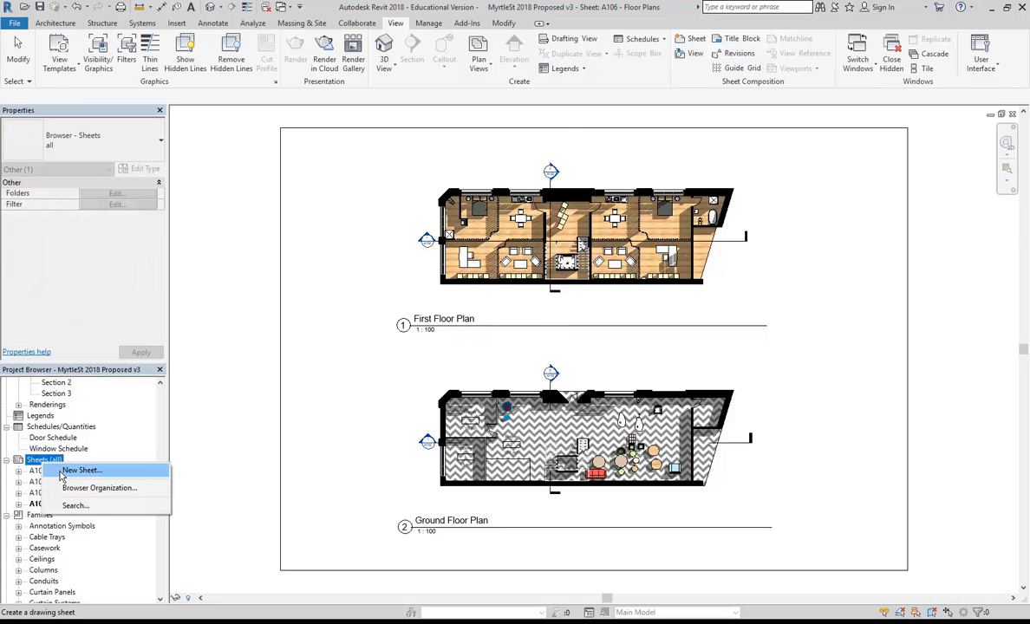
pyautogui.click(61, 474)
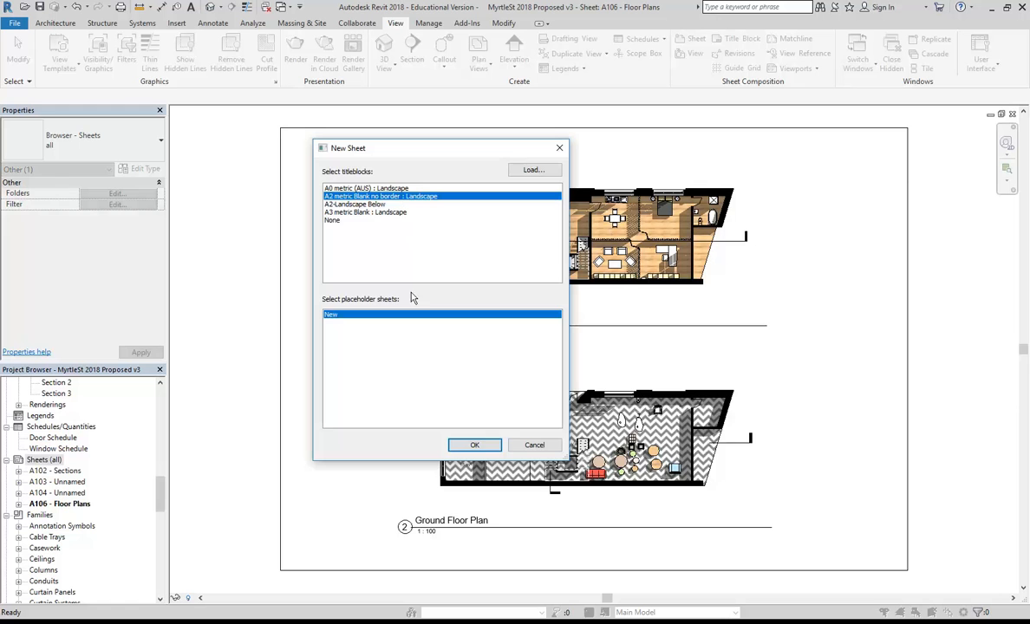
pyautogui.click(460, 445)
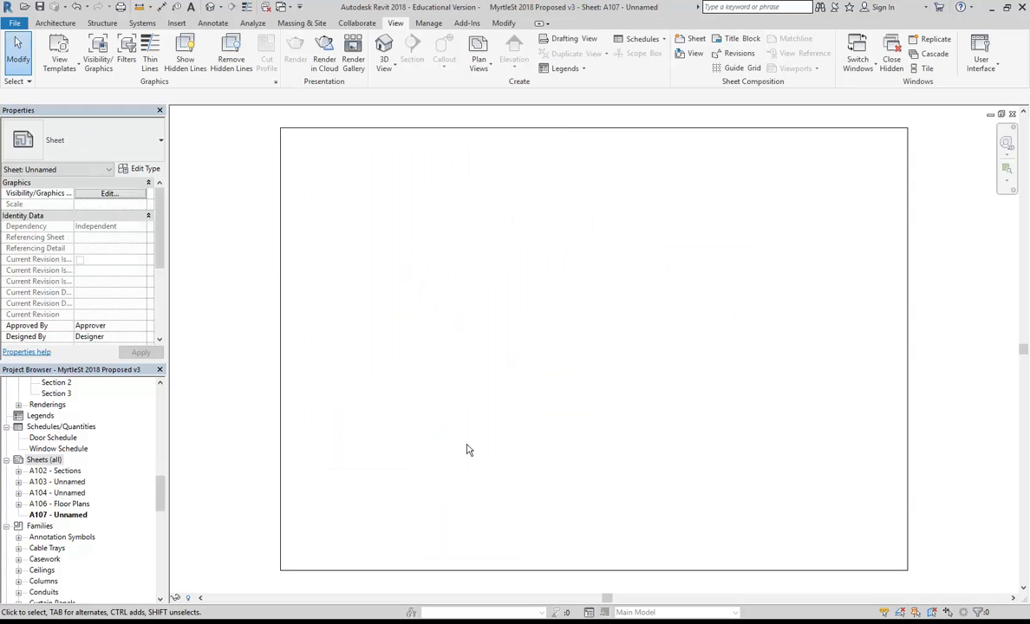
# Rename sheet A107 to 'Apratment 1'.
pyautogui.rightClick(69, 515)
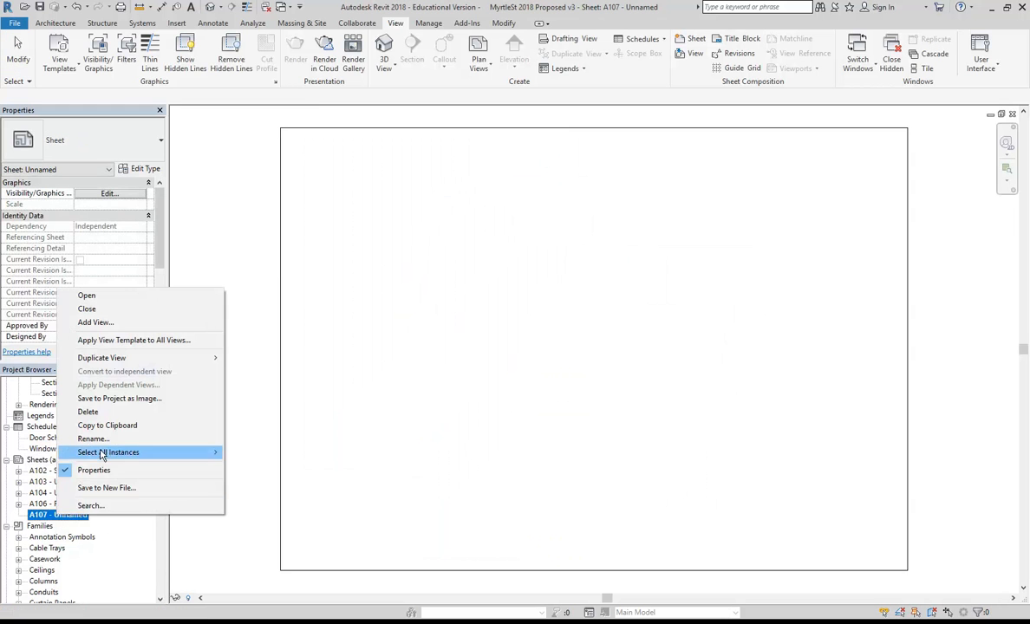
pyautogui.click(97, 437)
pyautogui.press('Tab')
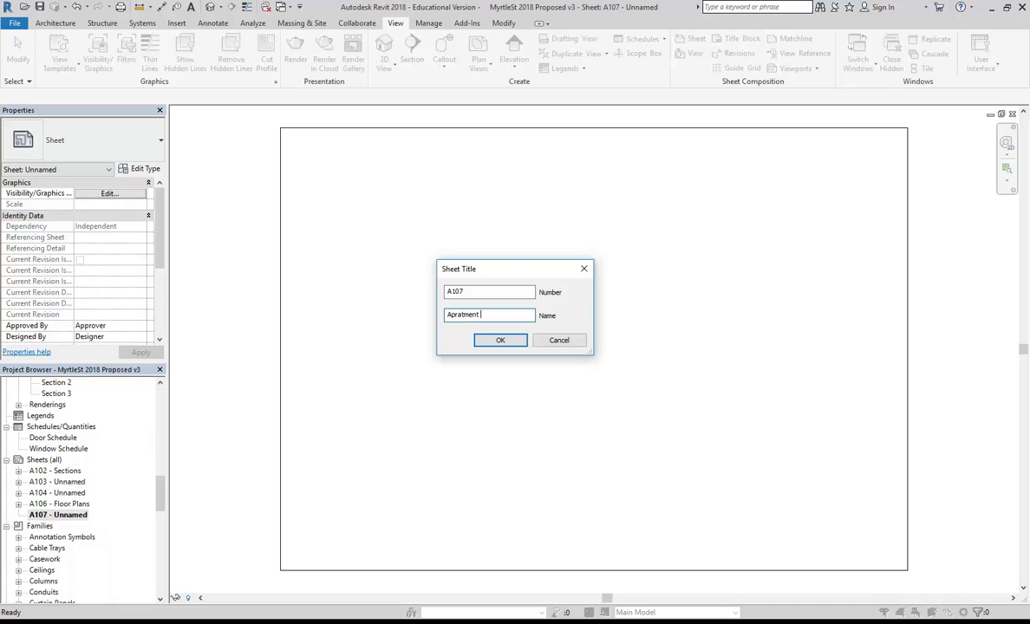
pyautogui.click(499, 340)
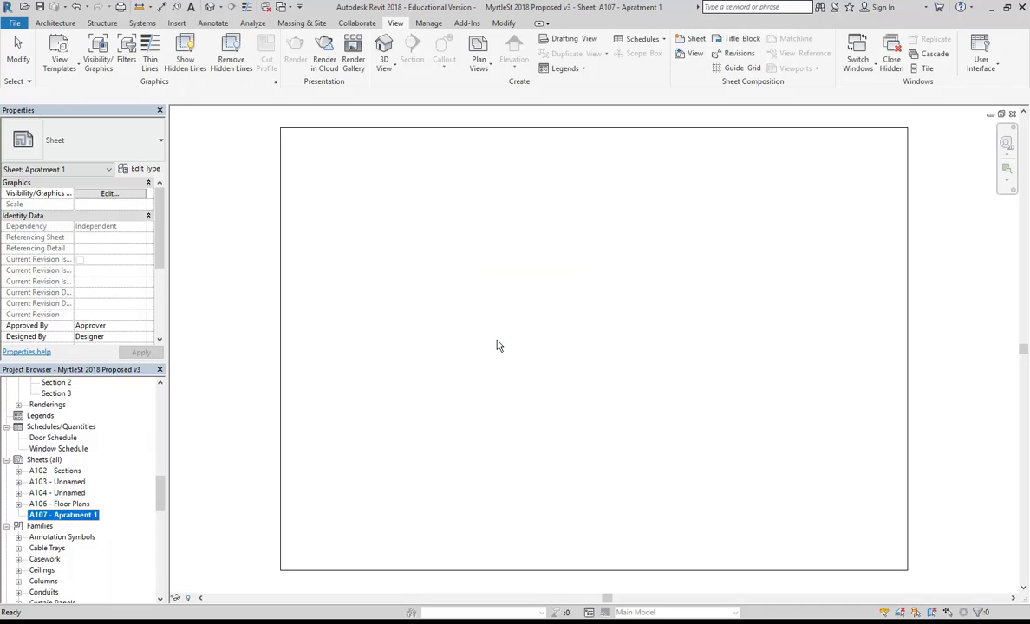
pyautogui.moveTo(162, 500); pyautogui.dragTo(159, 416)
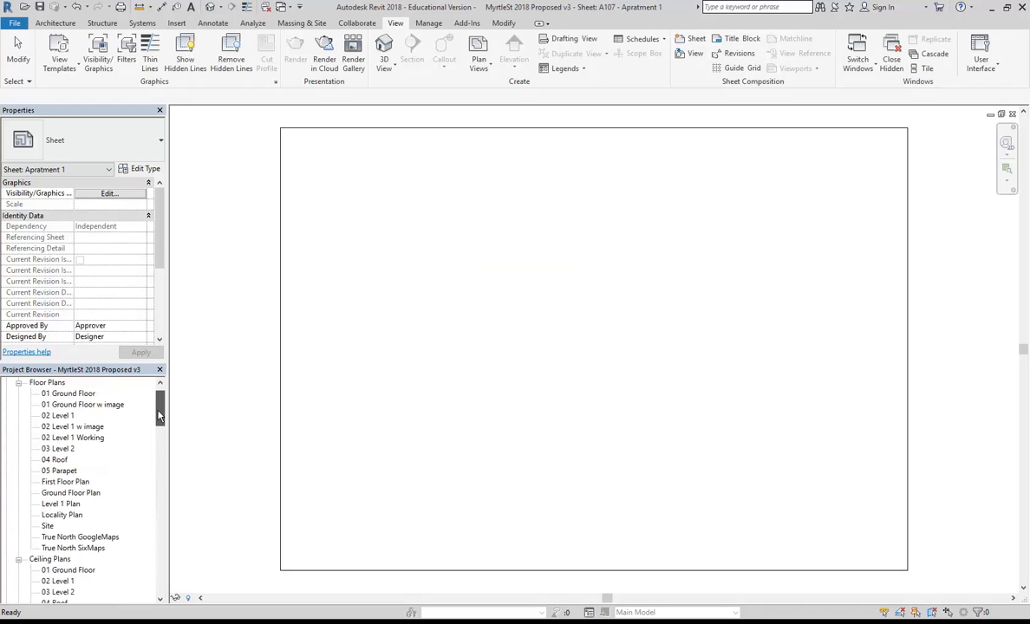
# Open the First Floor Plan view and zoom in on the building.
pyautogui.doubleClick(71, 493)
pyautogui.doubleClick(65, 482)
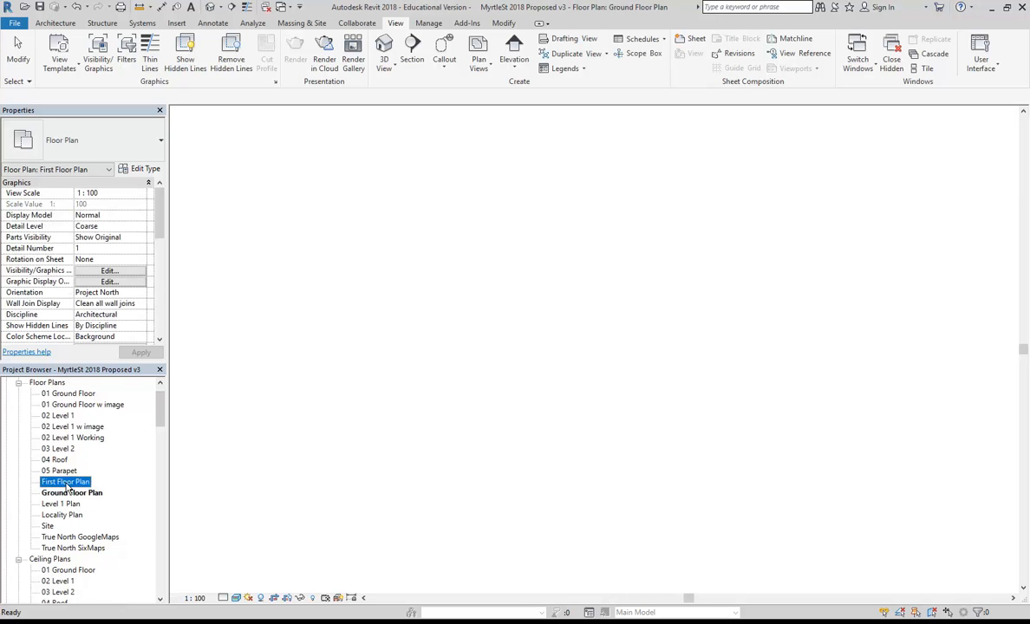
pyautogui.scroll(2, 439, 314)
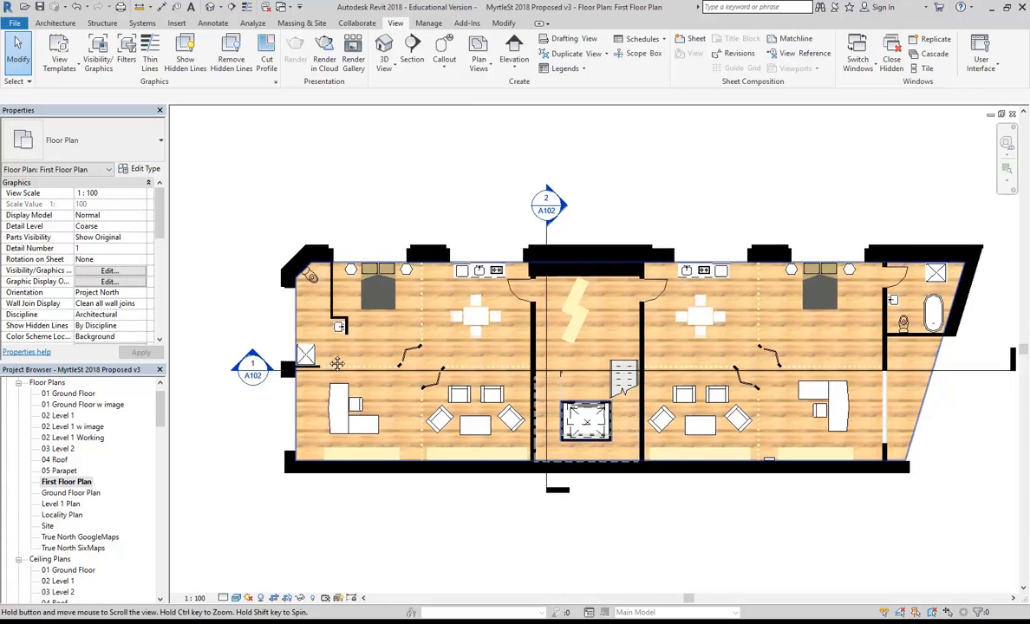
pyautogui.scroll(1, 278, 442)
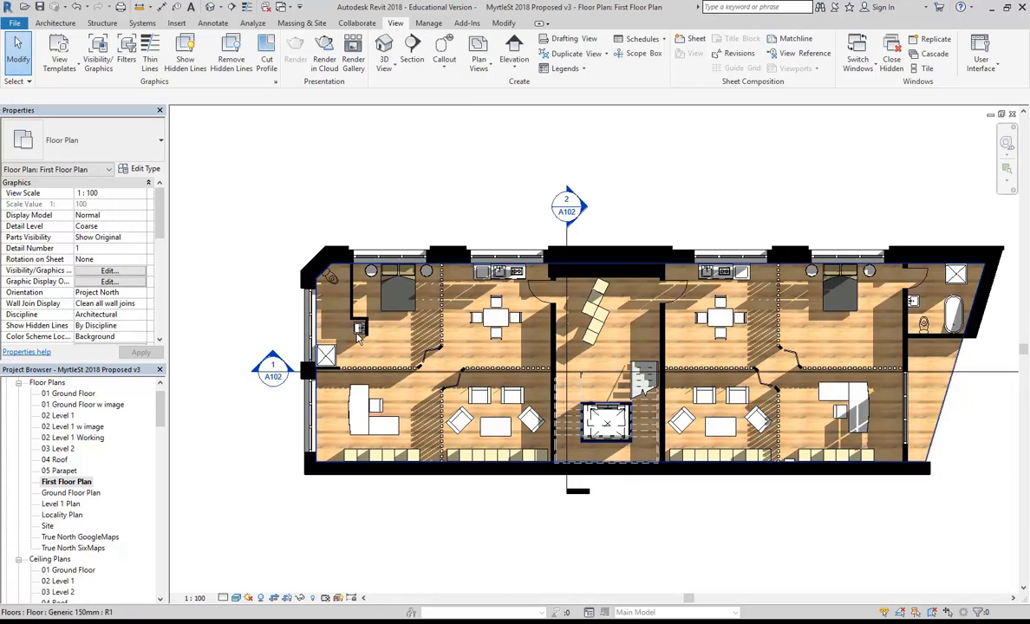
pyautogui.scroll(1, 364, 312)
pyautogui.moveTo(317, 197); pyautogui.dragTo(329, 199, button='middle')
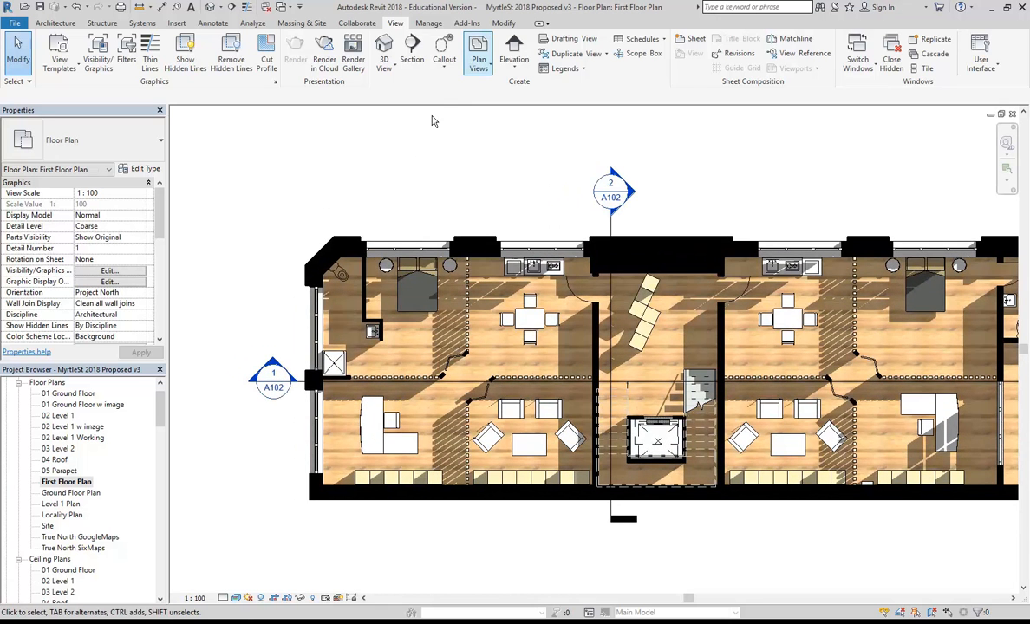
# Draw a rectangular callout framing the left apartment.
pyautogui.click(445, 47)
pyautogui.scroll(-1, 624, 224)
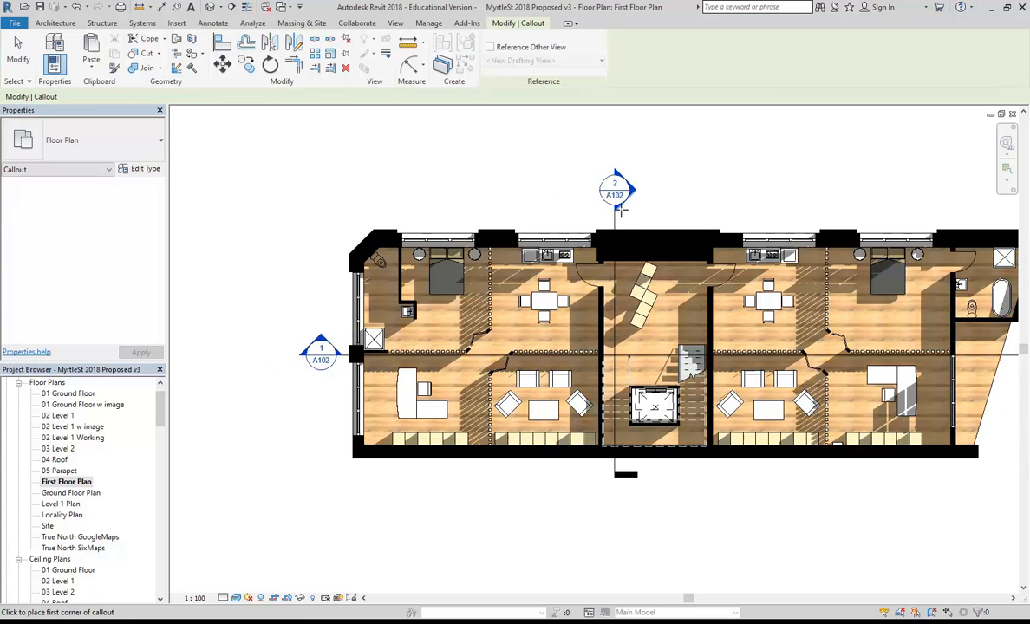
pyautogui.click(623, 220)
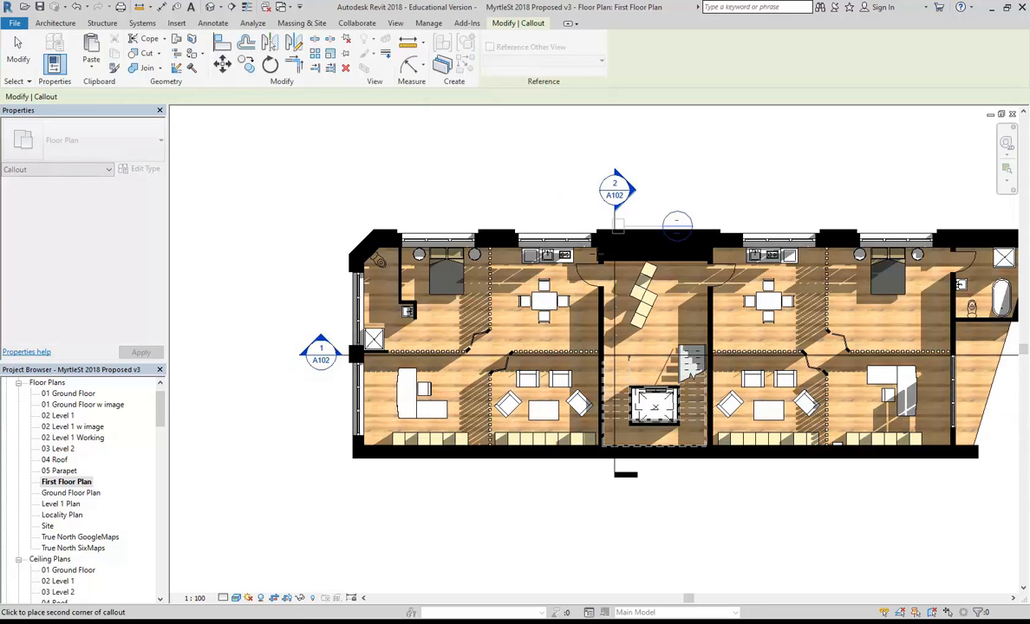
pyautogui.click(340, 466)
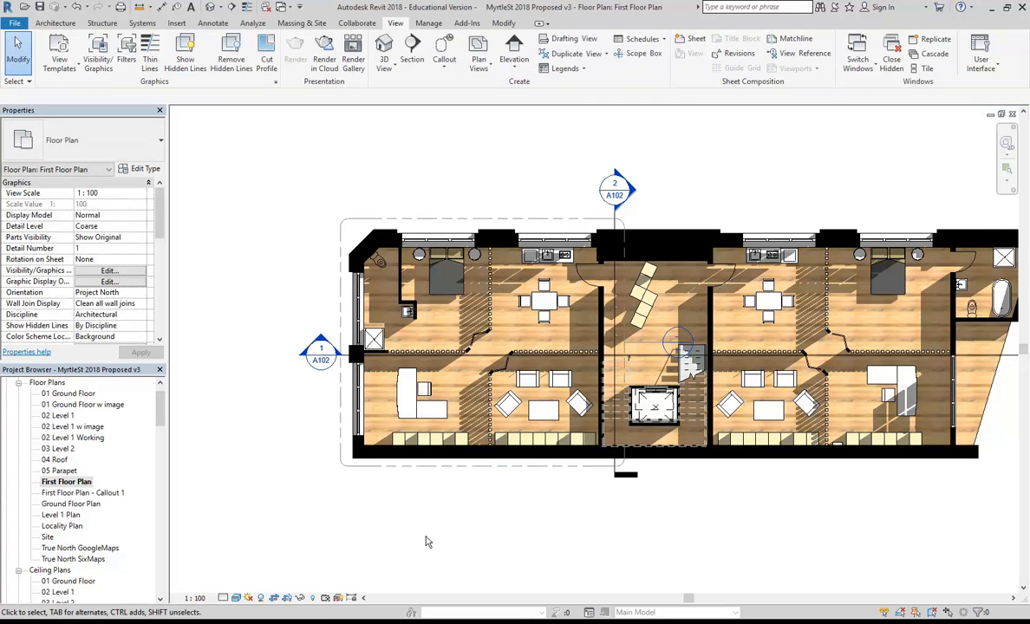
# Move the Section 1 head further left and shorten the line from its right end.
pyautogui.scroll(2, 433, 433)
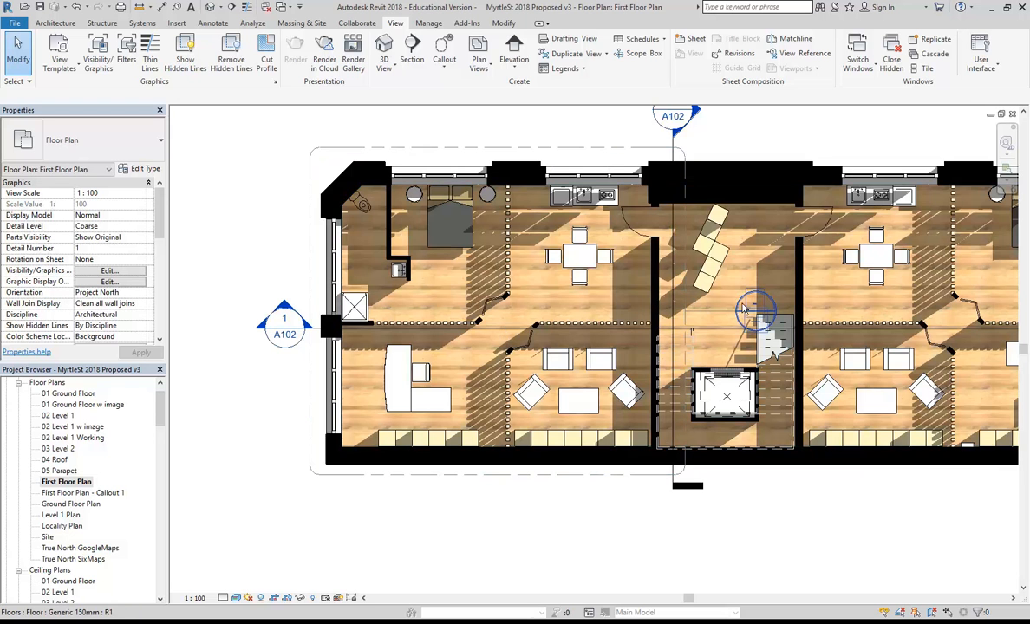
pyautogui.scroll(5, 347, 338)
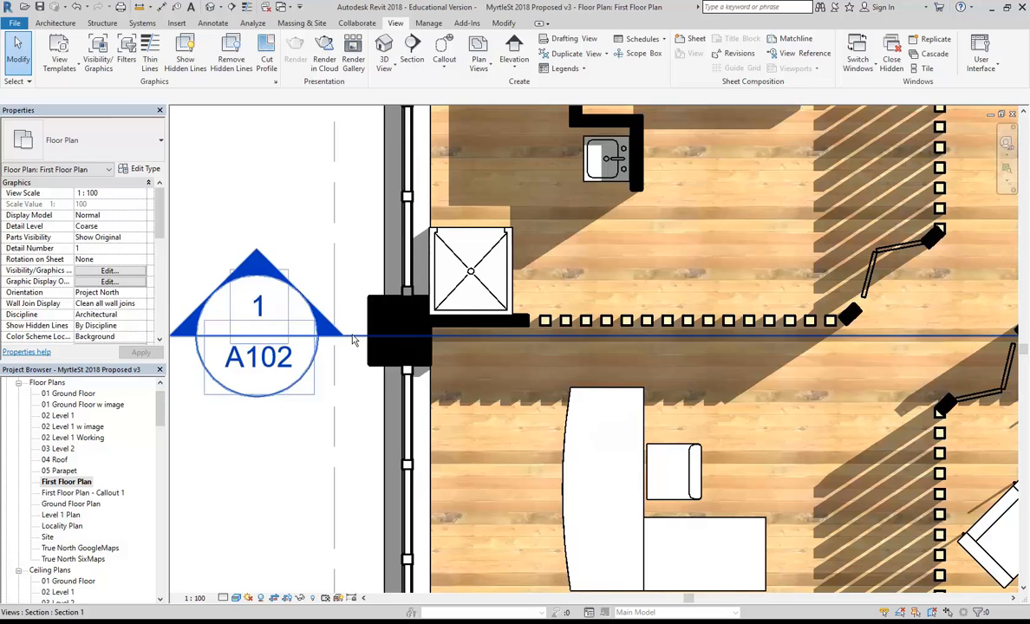
pyautogui.click(353, 340)
pyautogui.moveTo(320, 344); pyautogui.dragTo(286, 344)
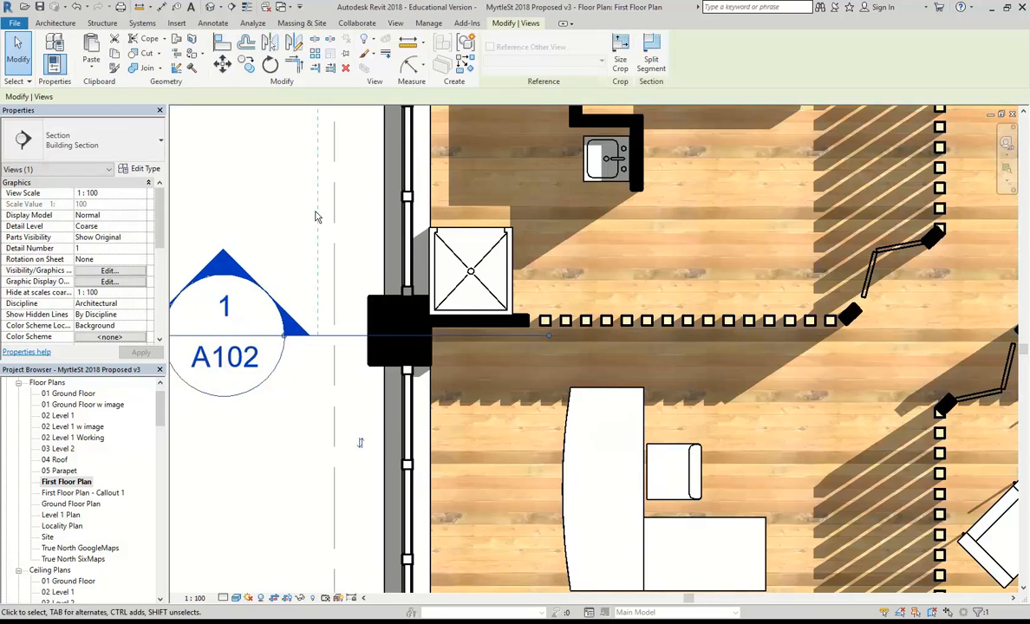
pyautogui.scroll(-5, 286, 303)
pyautogui.scroll(-2, 283, 303)
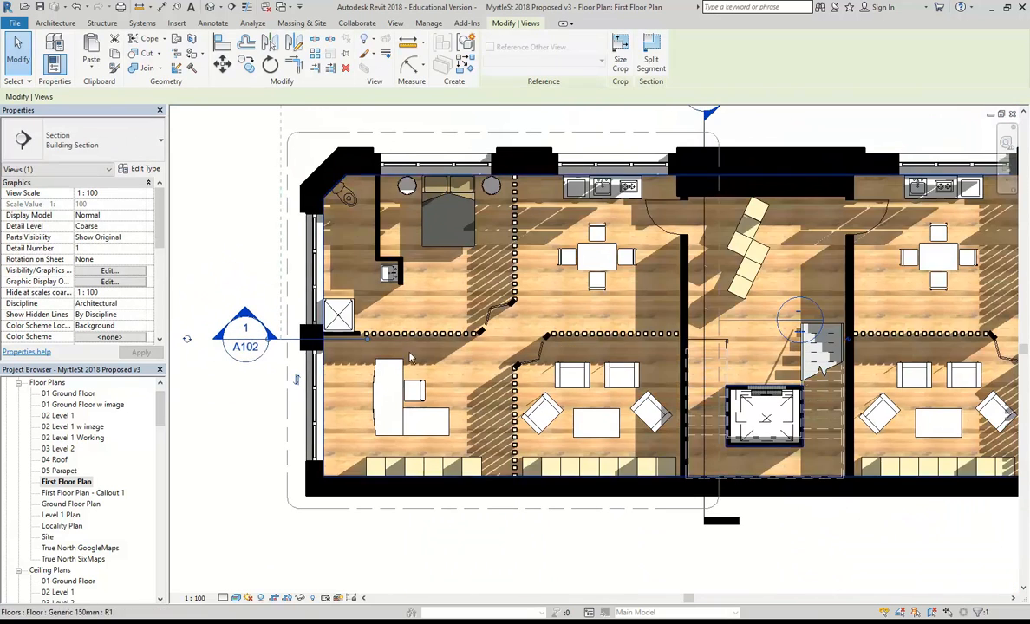
pyautogui.scroll(-2, 377, 377)
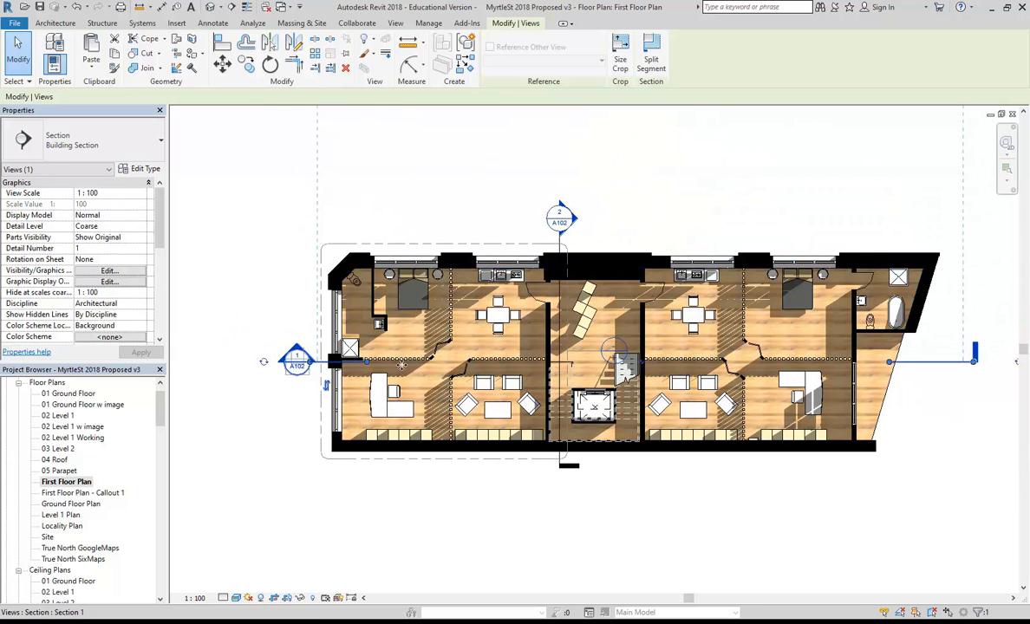
pyautogui.moveTo(973, 362); pyautogui.dragTo(945, 360)
pyautogui.moveTo(862, 366); pyautogui.dragTo(881, 364)
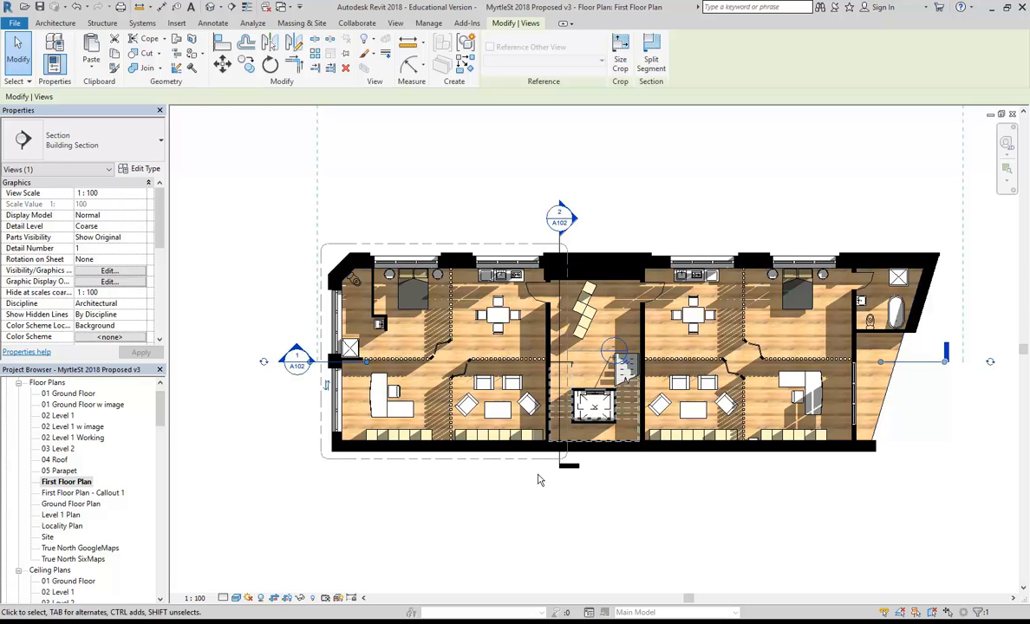
# Break Section 2's line with a middle gap and lower its head slightly.
pyautogui.scroll(3, 539, 475)
pyautogui.click(600, 450)
pyautogui.scroll(-2, 520, 299)
pyautogui.moveTo(524, 303); pyautogui.dragTo(458, 408, button='middle')
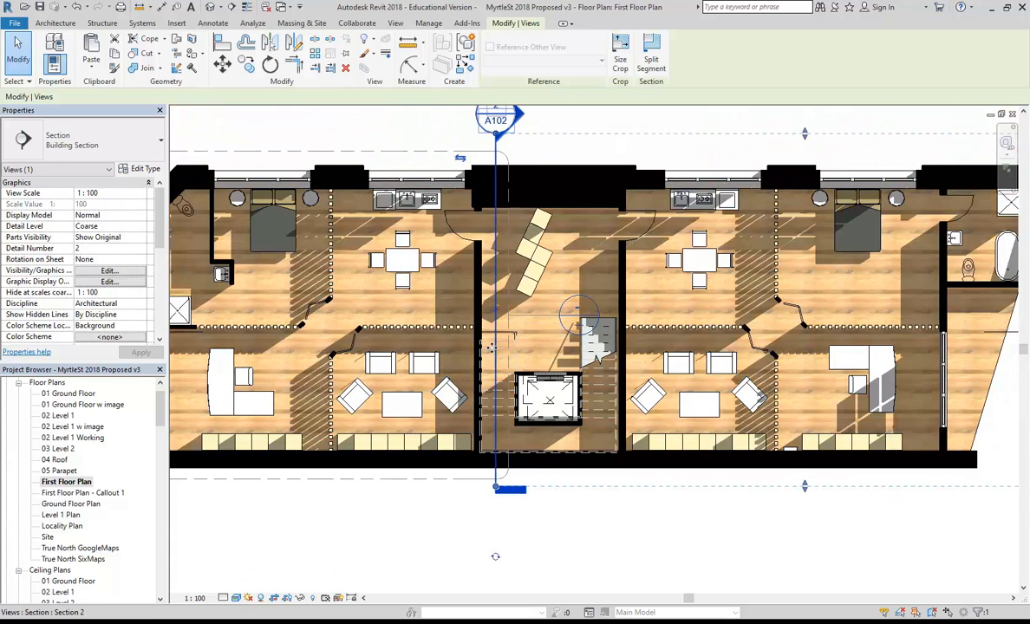
pyautogui.moveTo(499, 315); pyautogui.dragTo(507, 366, button='middle')
pyautogui.click(508, 367)
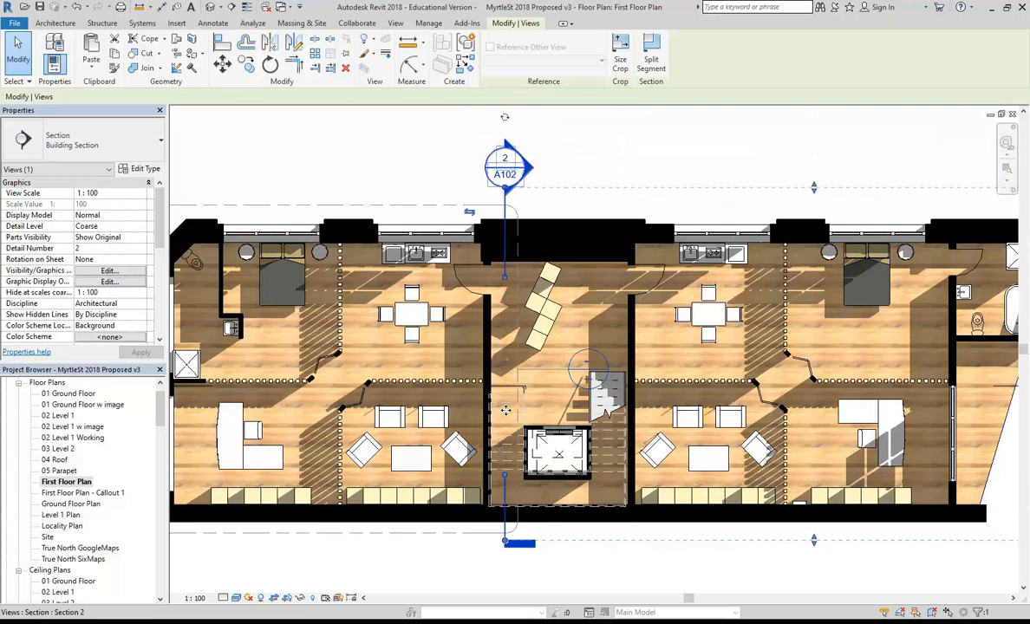
pyautogui.moveTo(504, 277); pyautogui.dragTo(506, 271)
pyautogui.moveTo(505, 475); pyautogui.dragTo(504, 485)
pyautogui.scroll(-1, 525, 412)
pyautogui.scroll(3, 506, 217)
pyautogui.moveTo(510, 221); pyautogui.dragTo(509, 227)
# Drag the Callout 1 head tag to the left of the building, then deselect it.
pyautogui.scroll(-2, 349, 176)
pyautogui.moveTo(352, 177); pyautogui.dragTo(438, 201, button='middle')
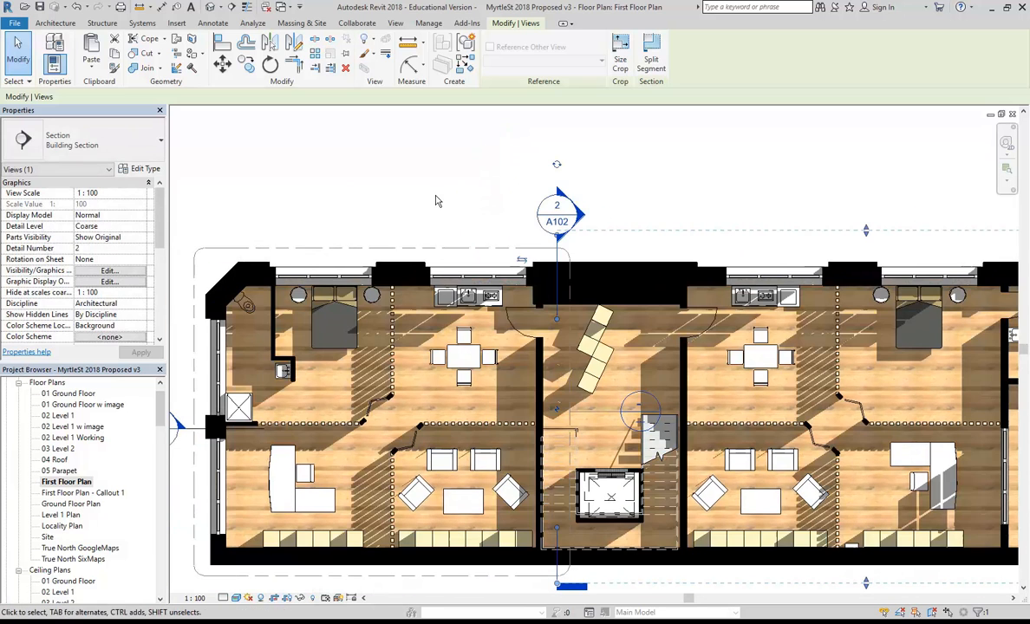
pyautogui.scroll(-3, 438, 183)
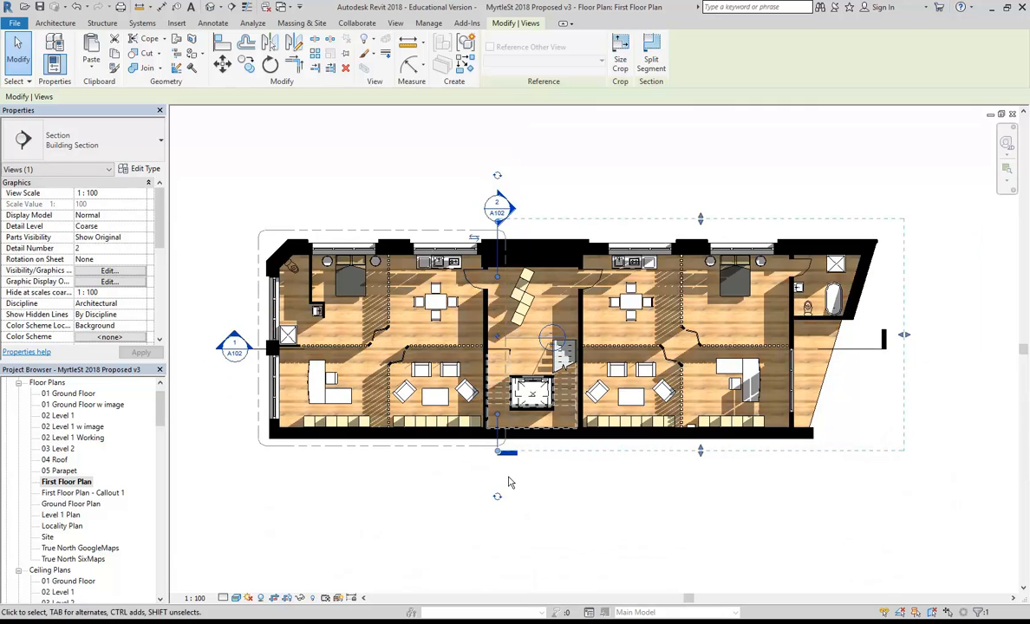
pyautogui.moveTo(368, 206); pyautogui.dragTo(413, 207, button='middle')
pyautogui.click(353, 222)
pyautogui.scroll(1, 354, 222)
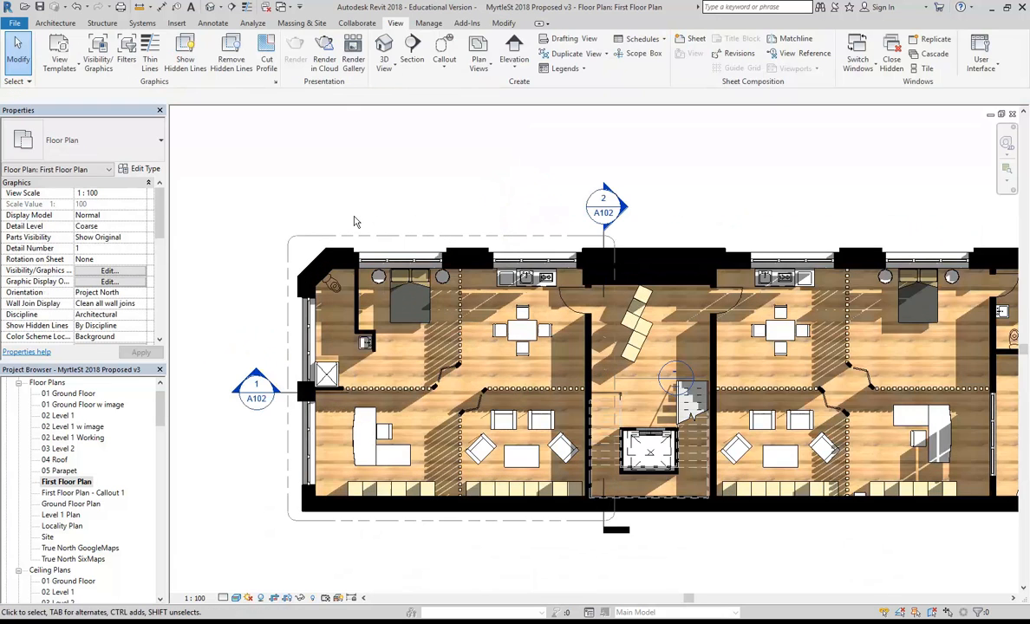
pyautogui.moveTo(354, 222); pyautogui.dragTo(398, 163, button='middle')
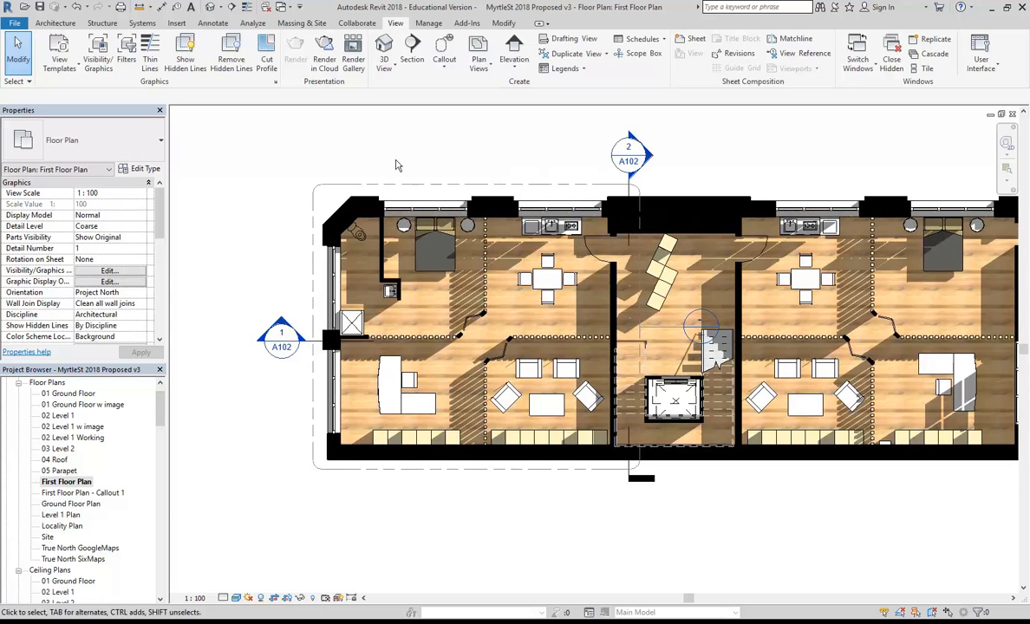
pyautogui.click(412, 186)
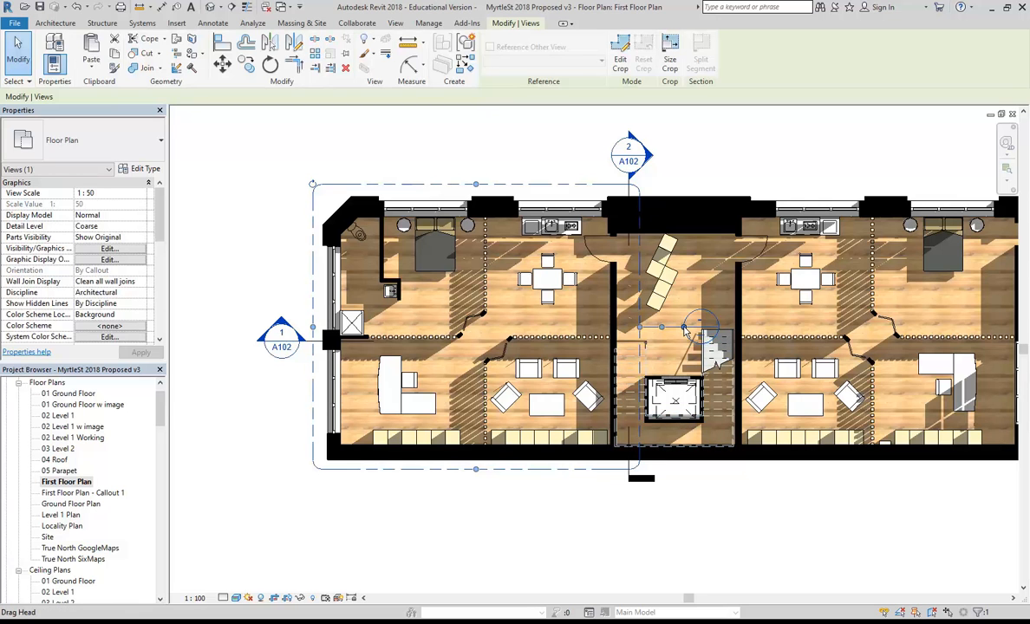
pyautogui.moveTo(685, 330); pyautogui.dragTo(300, 410)
pyautogui.click(296, 482)
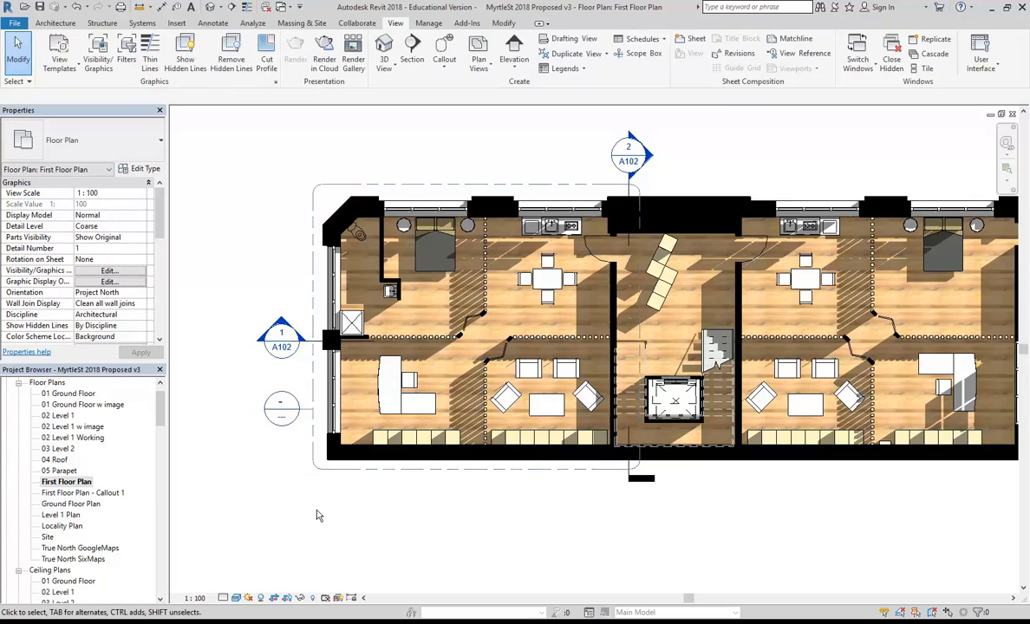
pyautogui.scroll(-1, 326, 527)
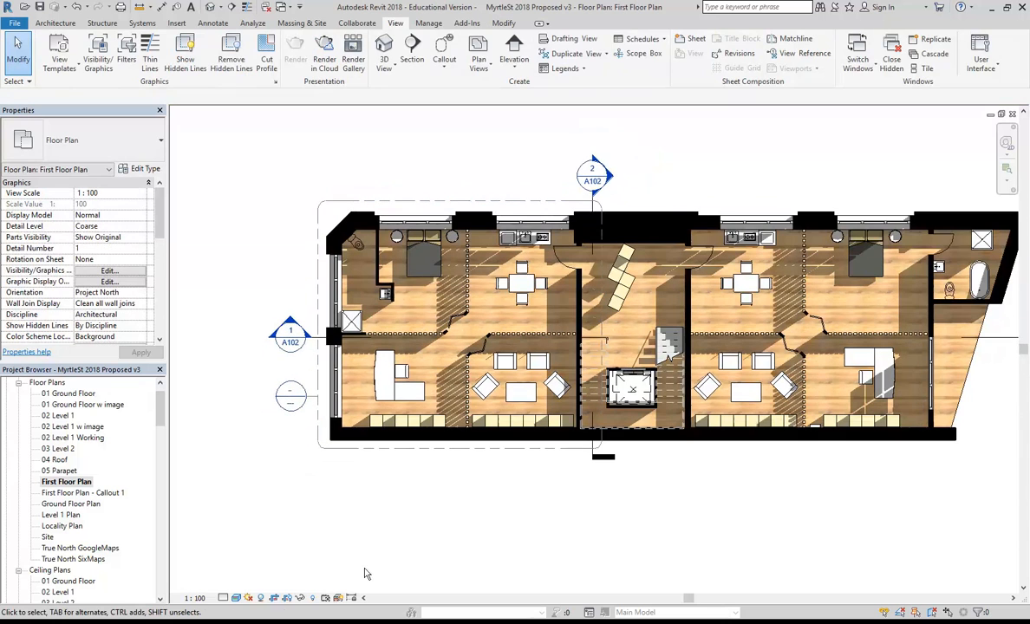
# Open the Callout 1 view, turn shadows off and switch to Hidden Line style.
pyautogui.doubleClick(63, 494)
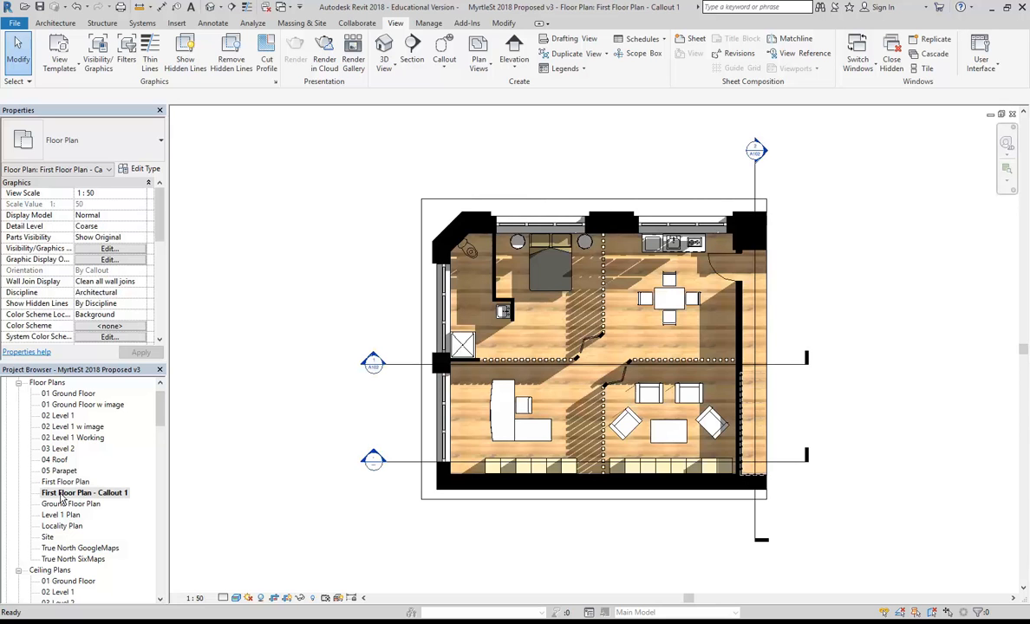
pyautogui.moveTo(478, 524); pyautogui.dragTo(403, 520, button='middle')
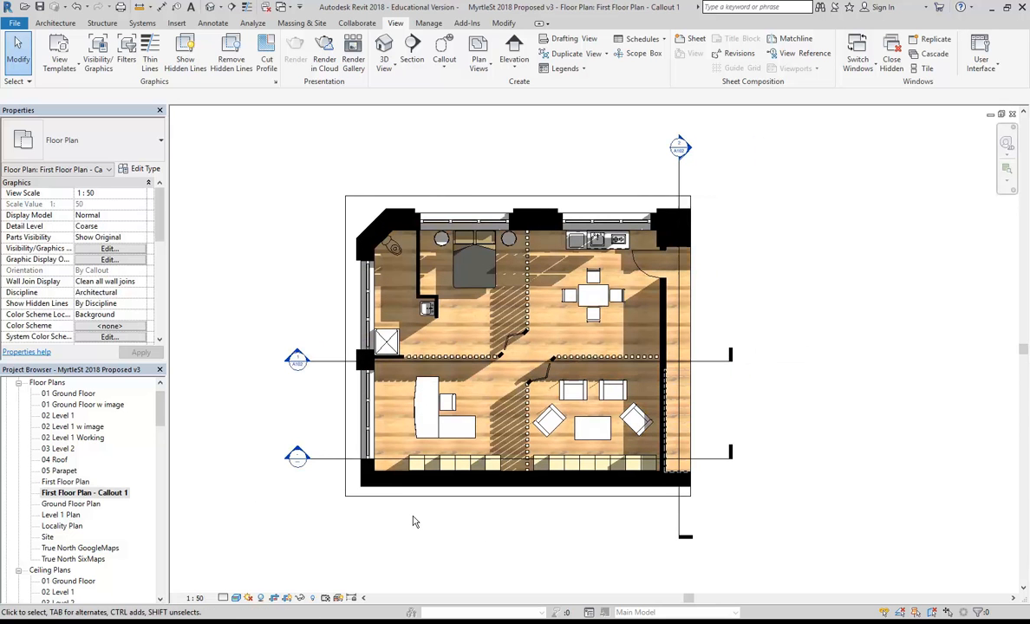
pyautogui.click(261, 599)
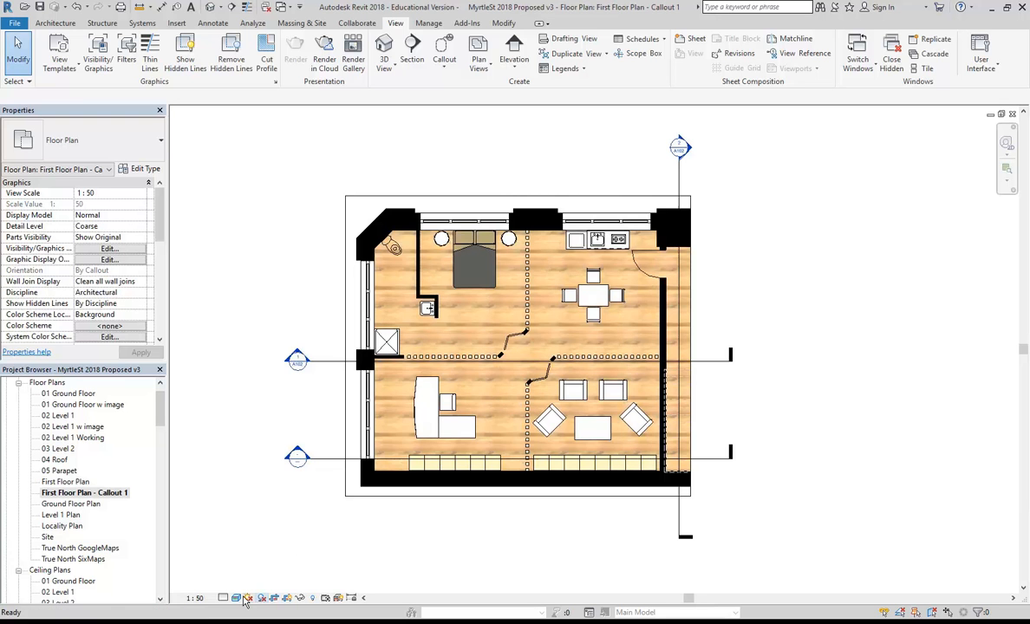
pyautogui.click(236, 598)
pyautogui.click(252, 501)
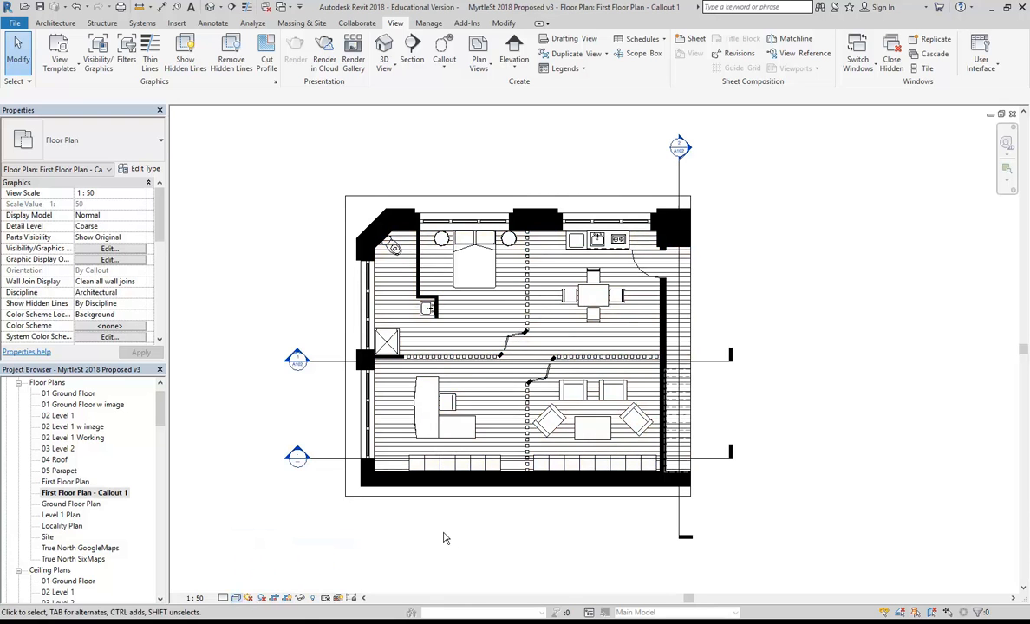
pyautogui.scroll(1, 443, 535)
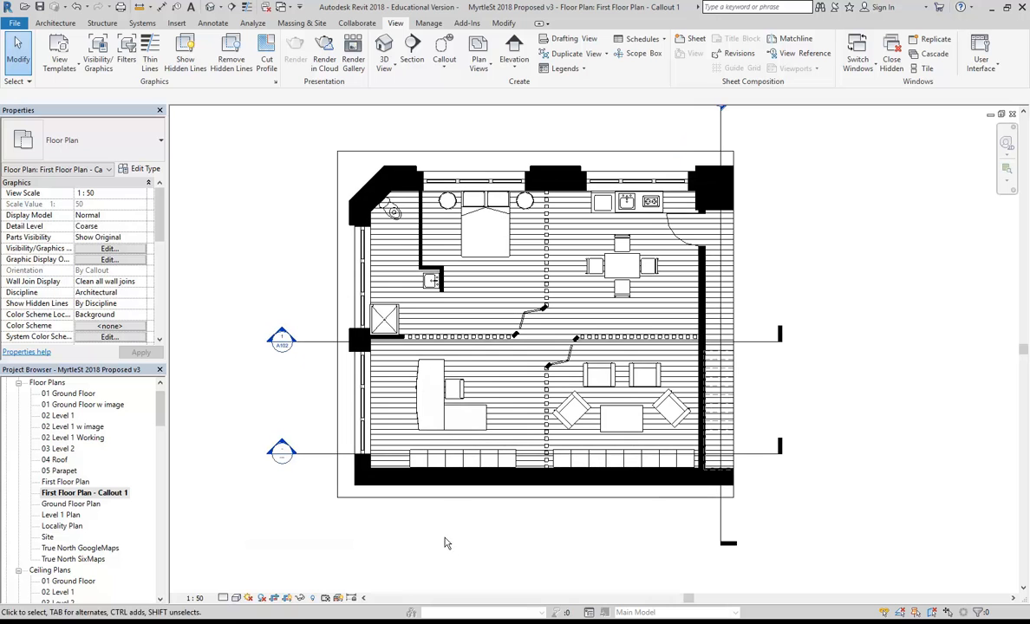
# Try a 1:20 view scale, then set the callout view back to 1:50.
pyautogui.click(198, 598)
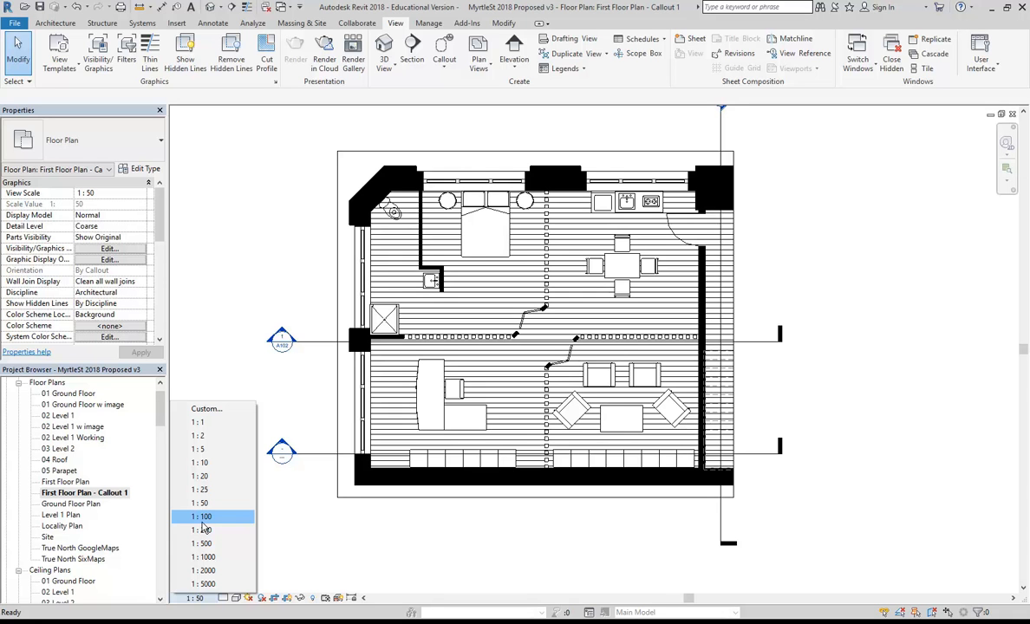
pyautogui.click(208, 477)
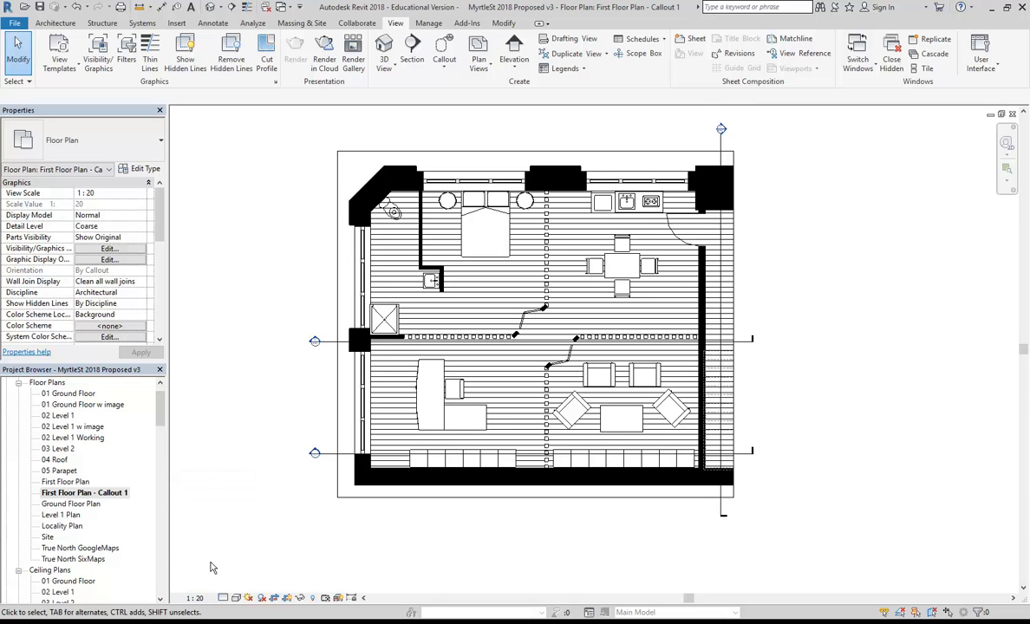
pyautogui.click(197, 598)
pyautogui.click(199, 468)
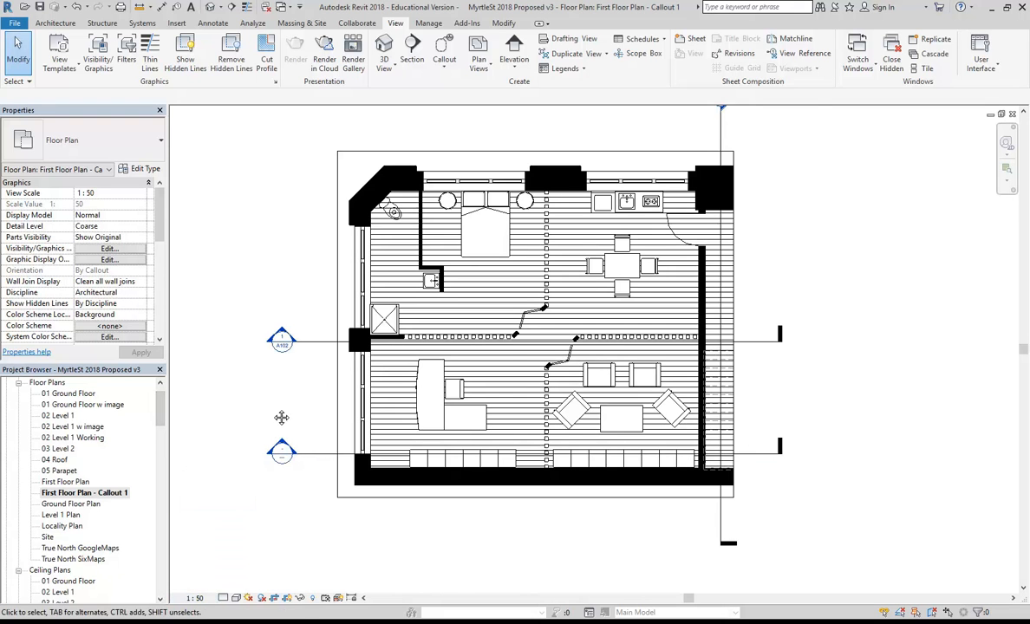
pyautogui.scroll(-1, 282, 418)
# Hide the lower horizontal section and the vertical section in the callout view.
pyautogui.click(283, 447)
pyautogui.scroll(-2, 299, 444)
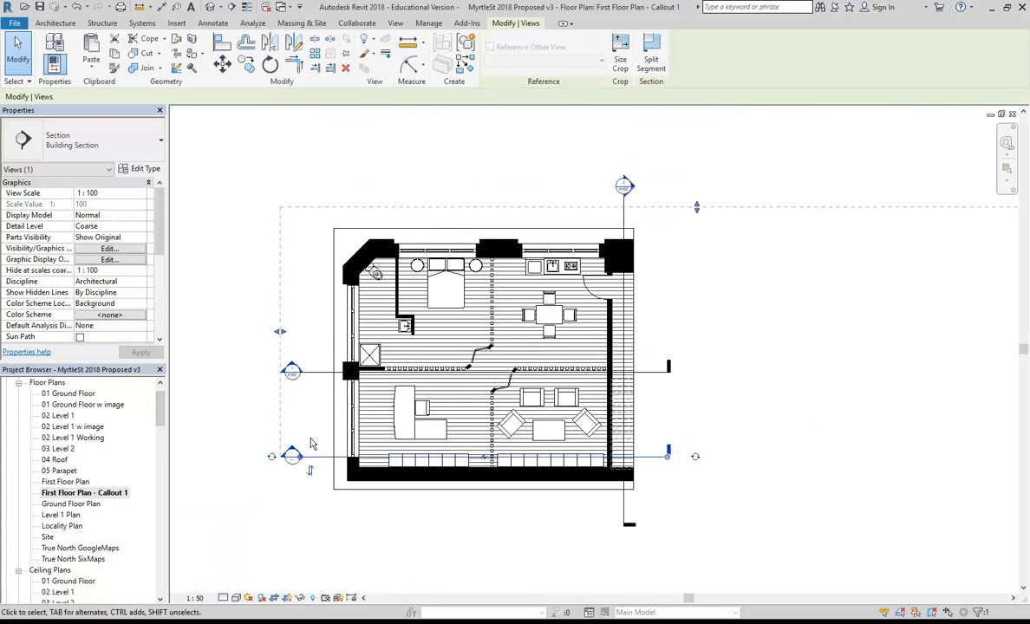
pyautogui.scroll(3, 312, 444)
pyautogui.rightClick(332, 469)
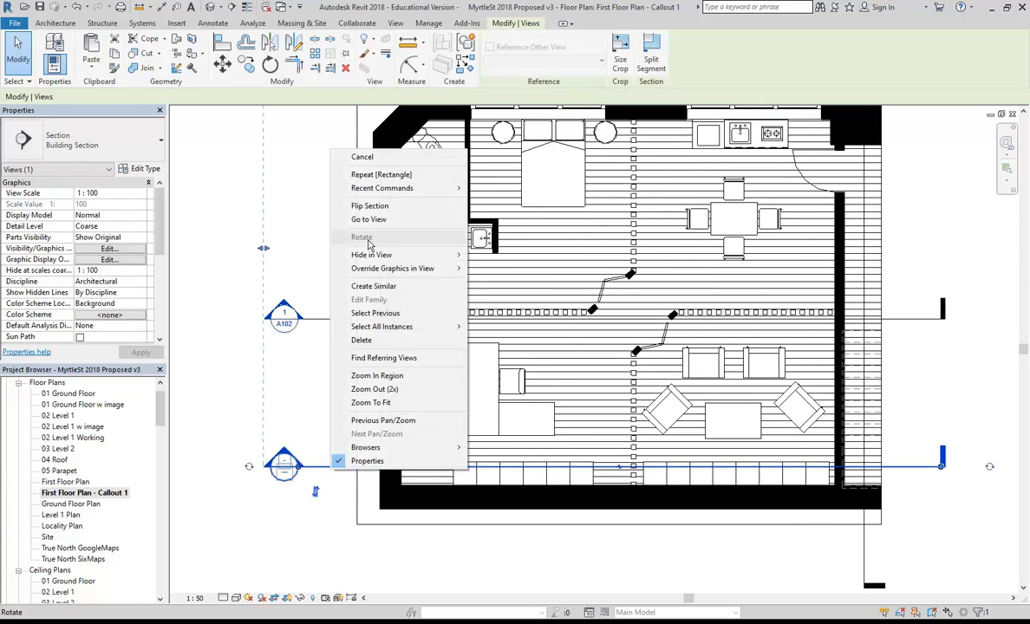
pyautogui.click(495, 255)
pyautogui.scroll(-3, 434, 312)
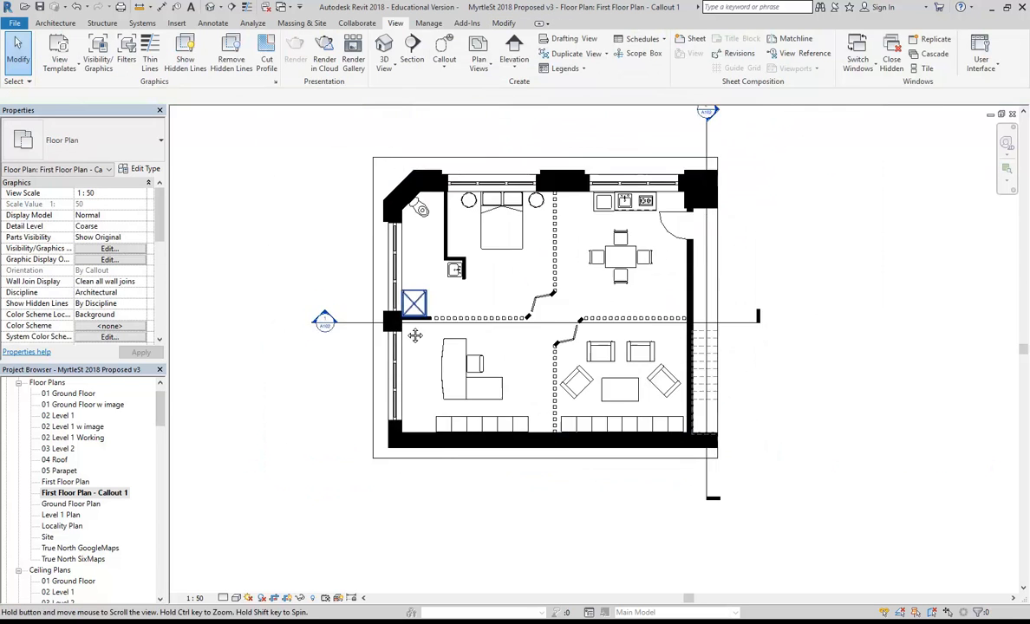
pyautogui.moveTo(415, 337); pyautogui.dragTo(377, 391, button='middle')
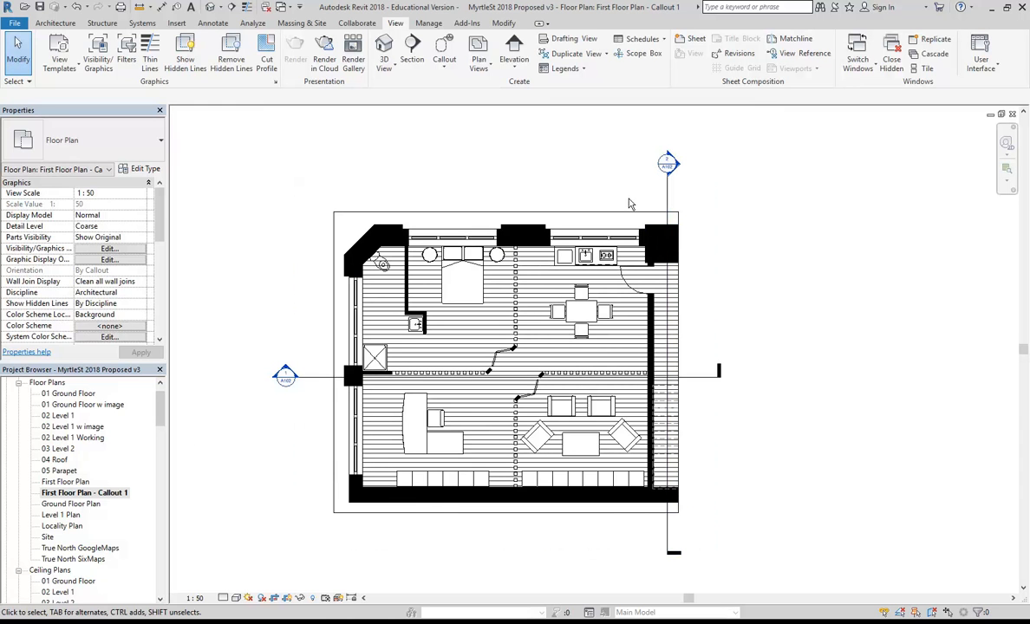
pyautogui.rightClick(668, 195)
pyautogui.moveTo(696, 298)
pyautogui.click(837, 298)
# Pull Section 1's ends in toward the plan and add a wide gap across its middle.
pyautogui.click(698, 376)
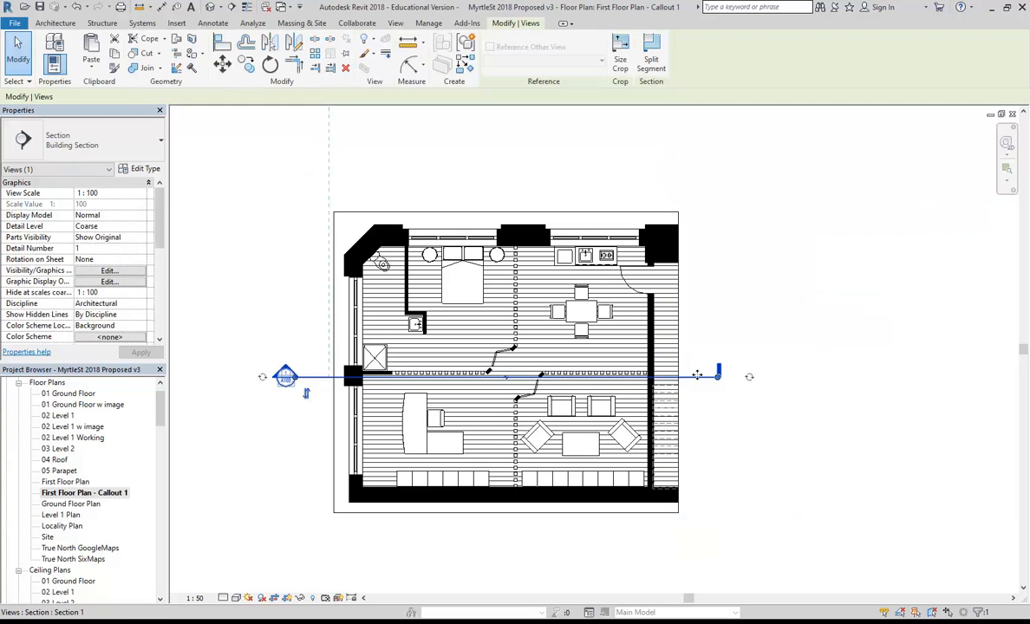
pyautogui.scroll(3, 404, 447)
pyautogui.moveTo(268, 362); pyautogui.dragTo(306, 363)
pyautogui.moveTo(822, 362); pyautogui.dragTo(789, 362)
pyautogui.scroll(2, 558, 386)
pyautogui.click(538, 348)
pyautogui.moveTo(647, 348); pyautogui.dragTo(772, 368)
pyautogui.moveTo(431, 349); pyautogui.dragTo(305, 363)
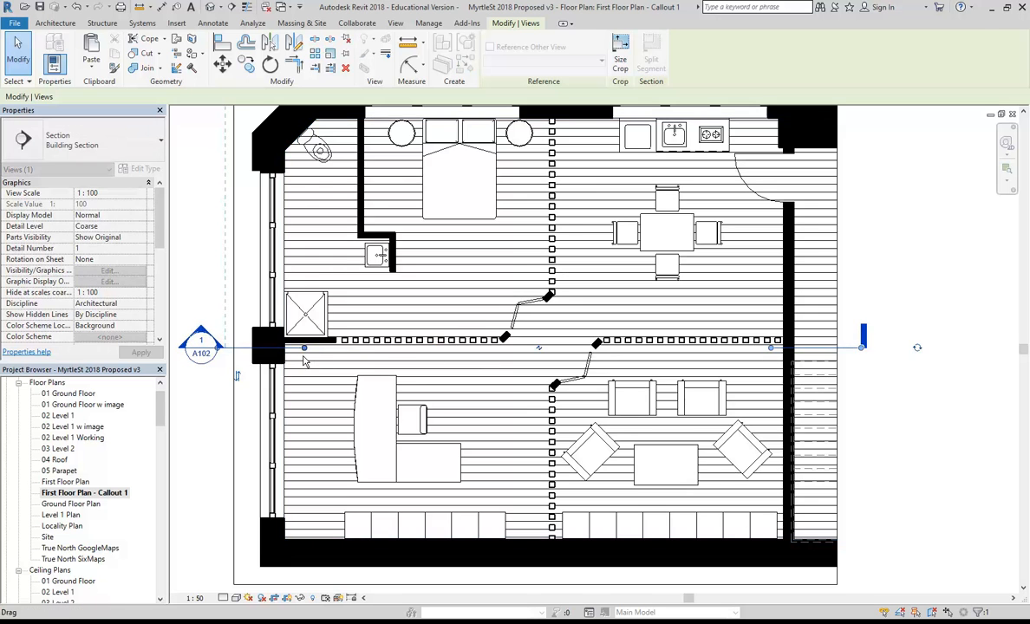
pyautogui.scroll(-2, 300, 353)
pyautogui.click(264, 281)
# Open the blank sheet A107 - Apratment 1.
pyautogui.moveTo(251, 439); pyautogui.dragTo(253, 431, button='middle')
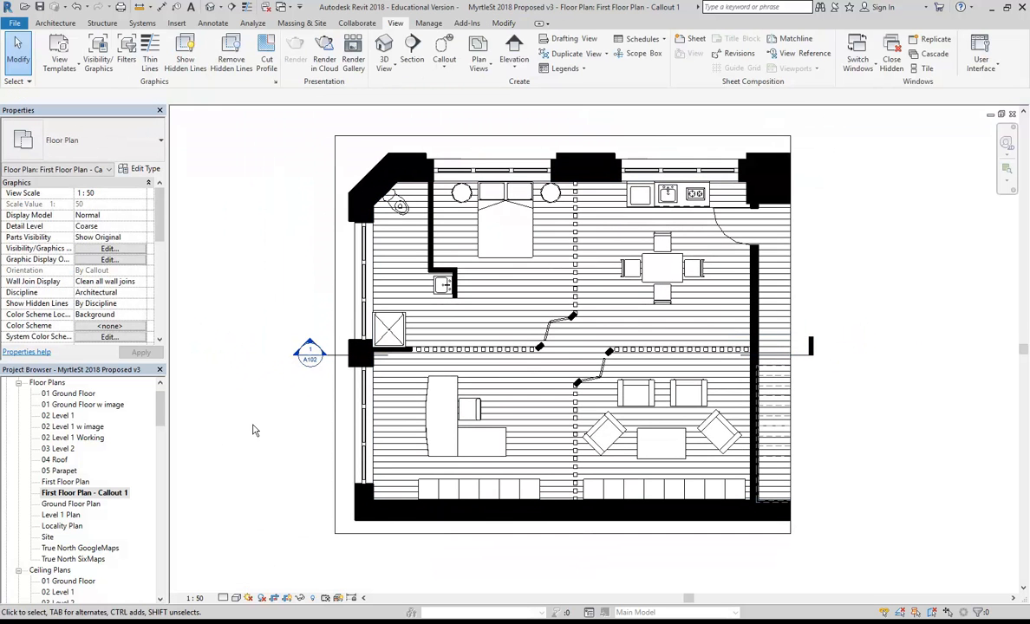
pyautogui.moveTo(159, 417)
pyautogui.mouseDown()
pyautogui.moveTo(159, 508)
pyautogui.moveTo(162, 412)
pyautogui.mouseUp()
pyautogui.doubleClick(69, 548)
# Place the First Floor Plan - Callout 1 view on sheet A107 as a viewport.
pyautogui.click(69, 503)
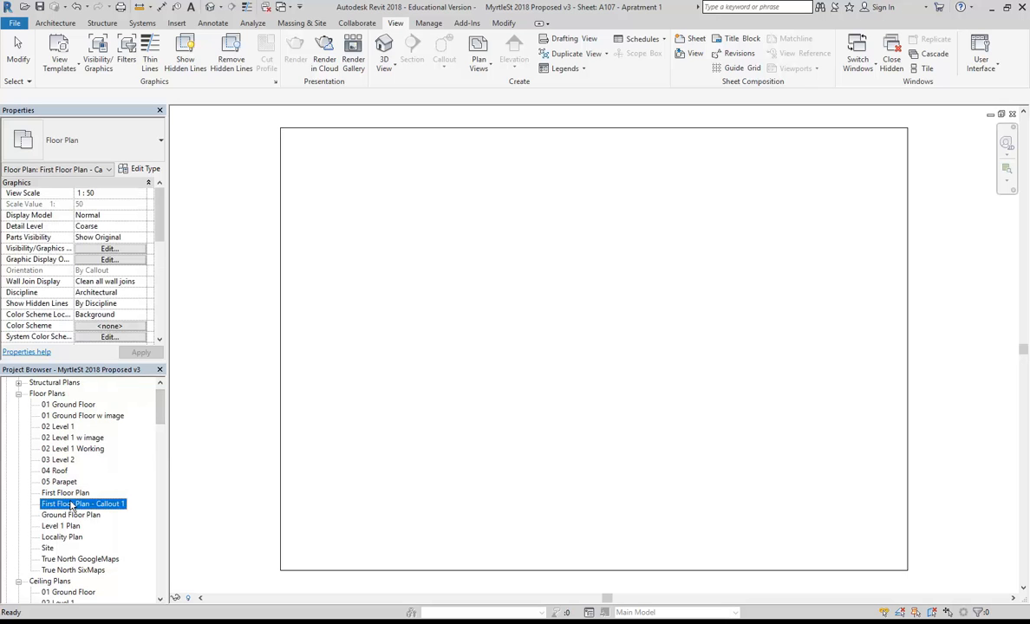
pyautogui.moveTo(412, 392); pyautogui.dragTo(473, 375)
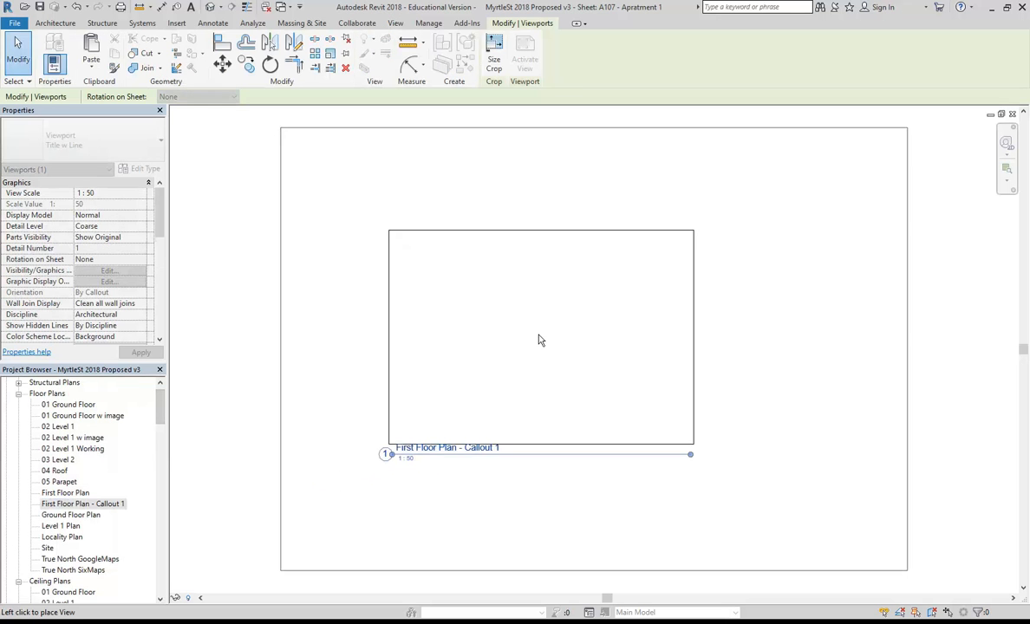
pyautogui.click(475, 393)
pyautogui.scroll(3, 379, 471)
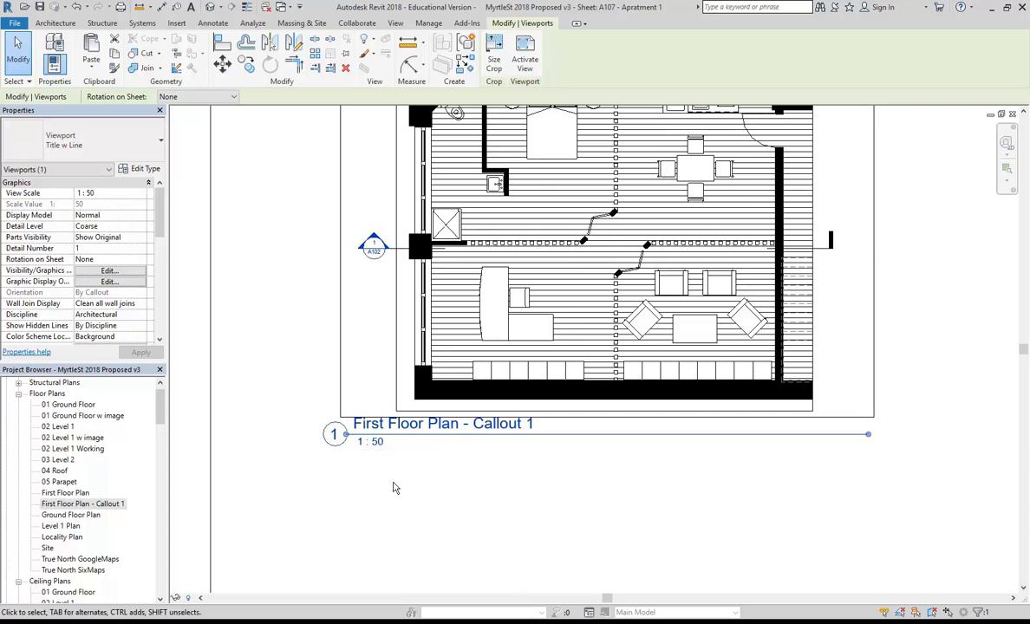
# Rename the viewport title to 'Apartment 1 Floor Plan'.
pyautogui.click(396, 429)
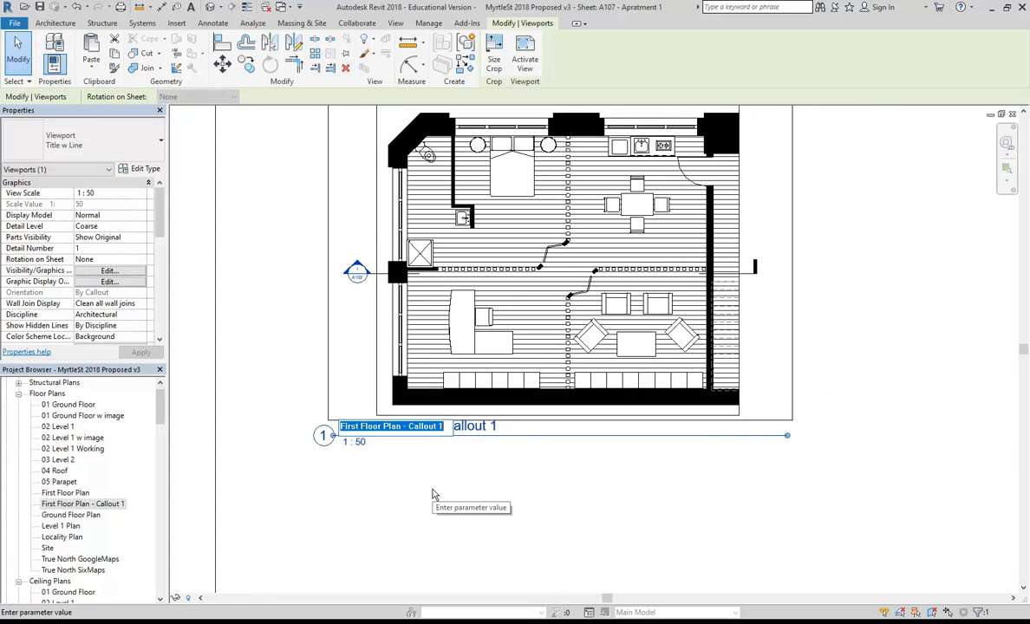
pyautogui.write('Apartment 1 Flo')
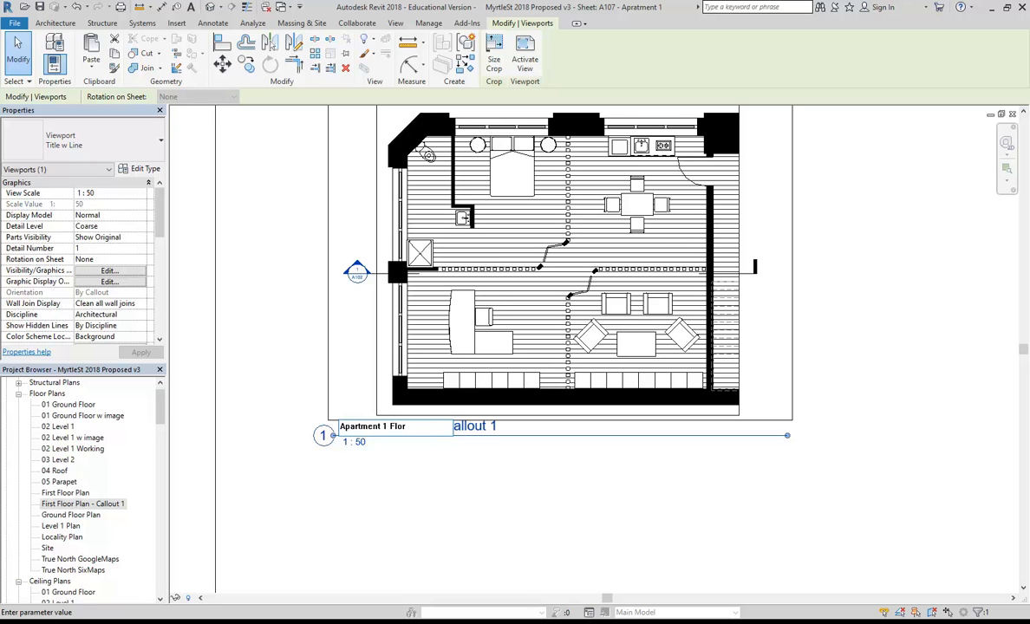
pyautogui.write('r Plan')
pyautogui.press('Return')
pyautogui.click(437, 501)
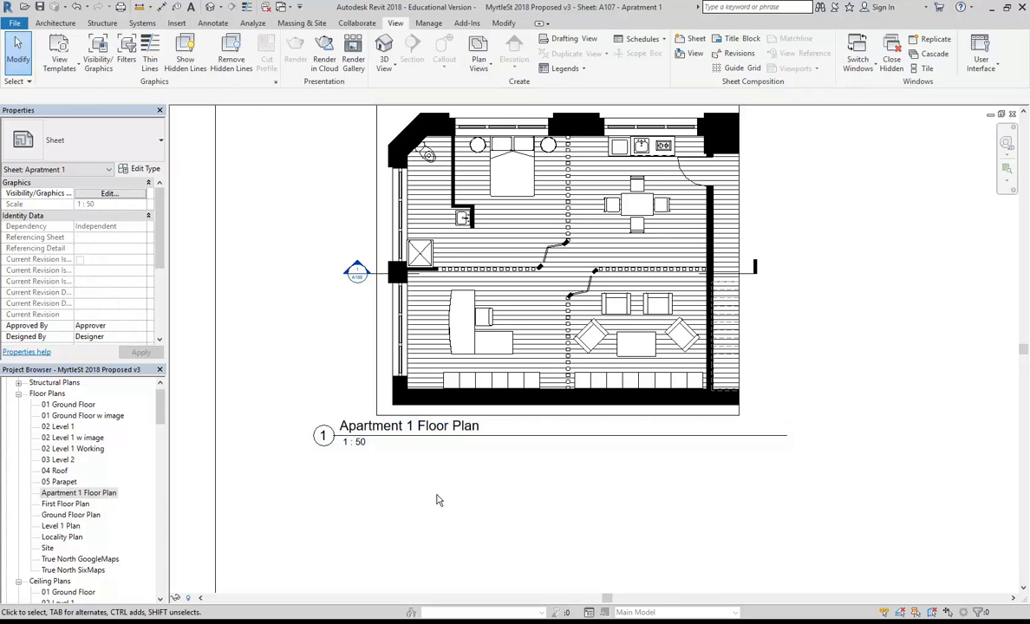
# Move the floor plan viewport toward the left side of the sheet.
pyautogui.scroll(-3, 399, 382)
pyautogui.scroll(3, 390, 378)
pyautogui.moveTo(390, 378); pyautogui.dragTo(414, 382)
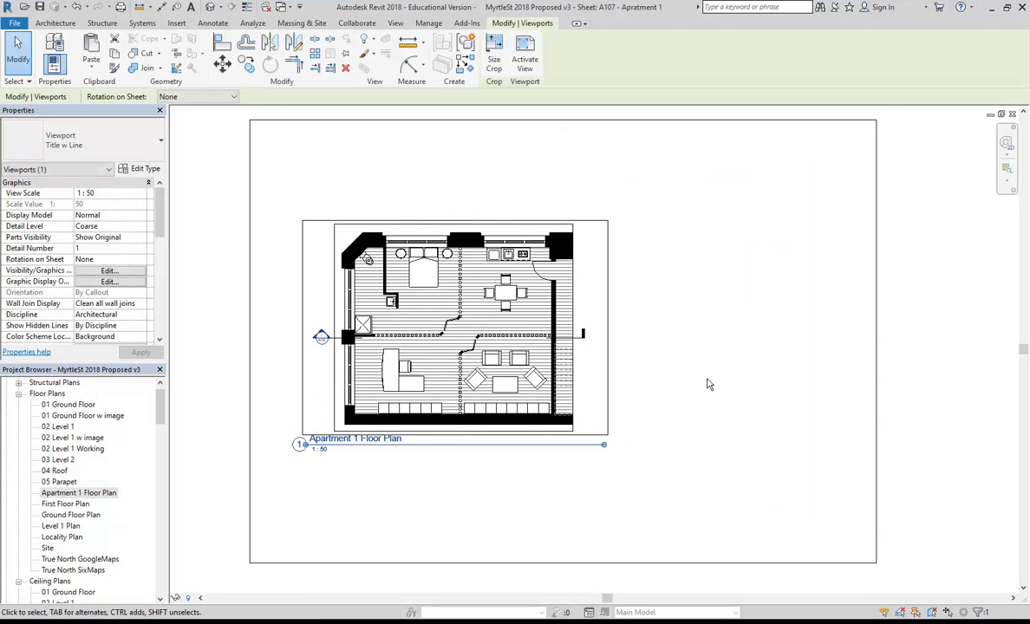
pyautogui.click(707, 384)
pyautogui.moveTo(681, 384); pyautogui.dragTo(669, 387, button='middle')
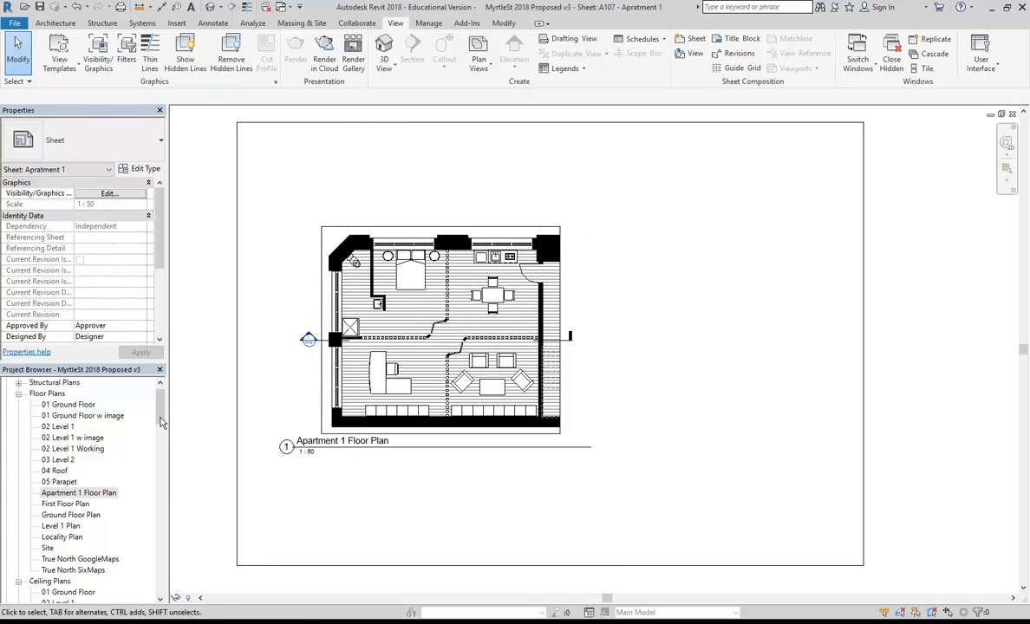
# Open the Apartment 1 Floor Plan view and pan to frame the apartment.
pyautogui.doubleClick(74, 492)
pyautogui.scroll(-3, 286, 373)
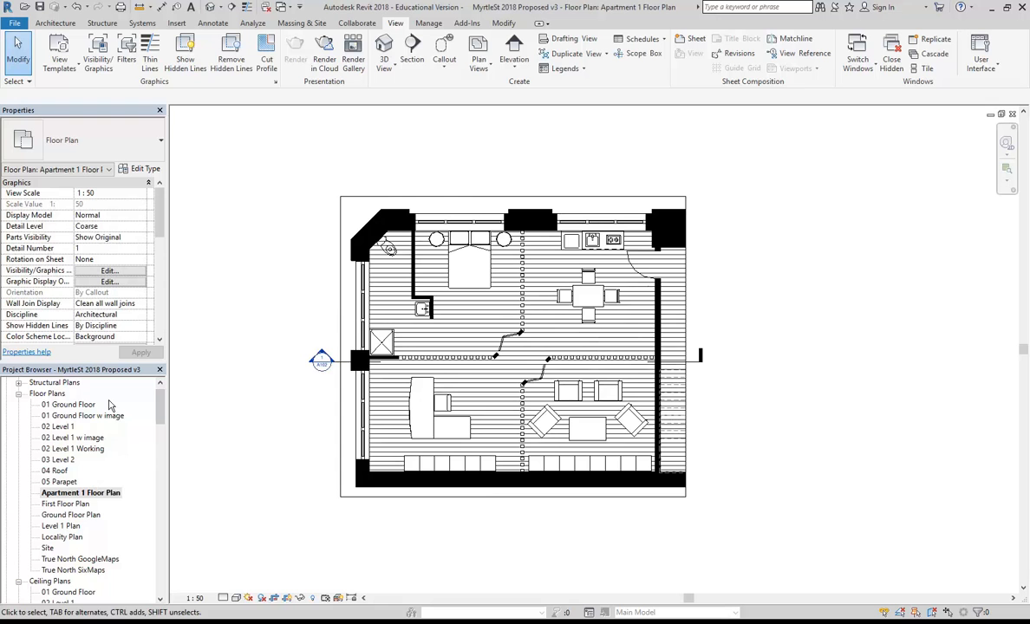
pyautogui.moveTo(161, 406)
pyautogui.mouseDown()
pyautogui.moveTo(161, 440)
pyautogui.moveTo(161, 419)
pyautogui.mouseUp()
pyautogui.scroll(1, 276, 433)
pyautogui.moveTo(279, 430)
pyautogui.mouseDown(button='middle')
pyautogui.moveTo(258, 459)
pyautogui.moveTo(231, 468)
pyautogui.mouseUp(button='middle')
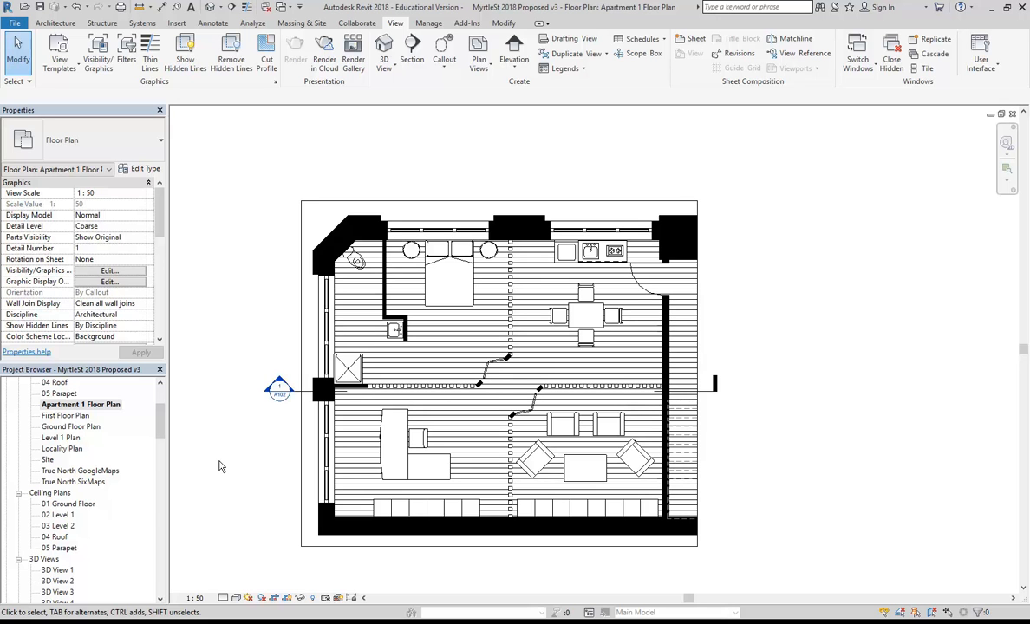
pyautogui.moveTo(227, 467); pyautogui.dragTo(236, 469, button='middle')
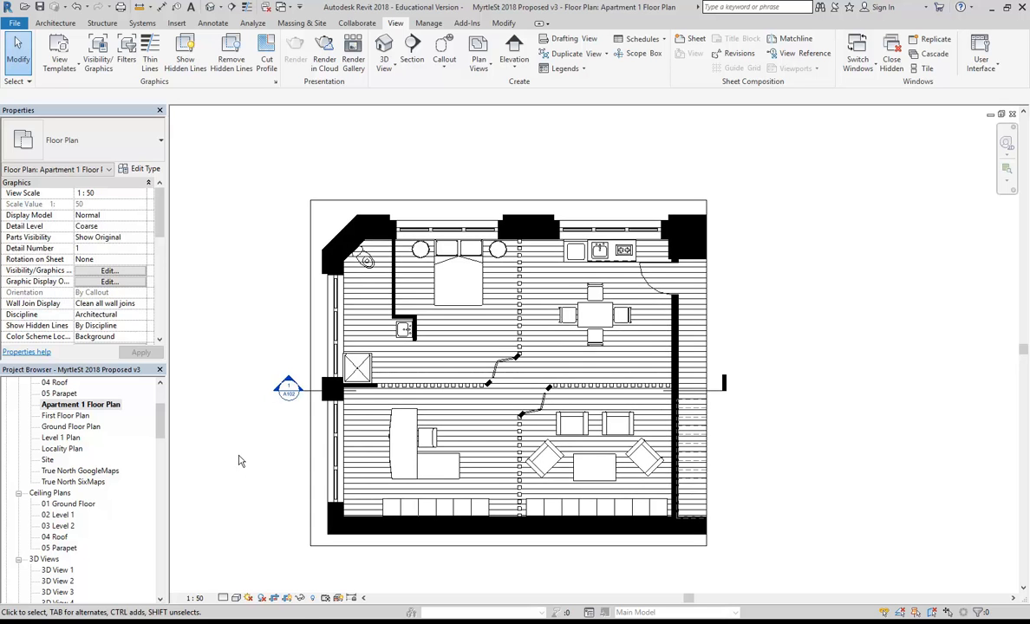
pyautogui.moveTo(248, 430); pyautogui.dragTo(261, 416, button='middle')
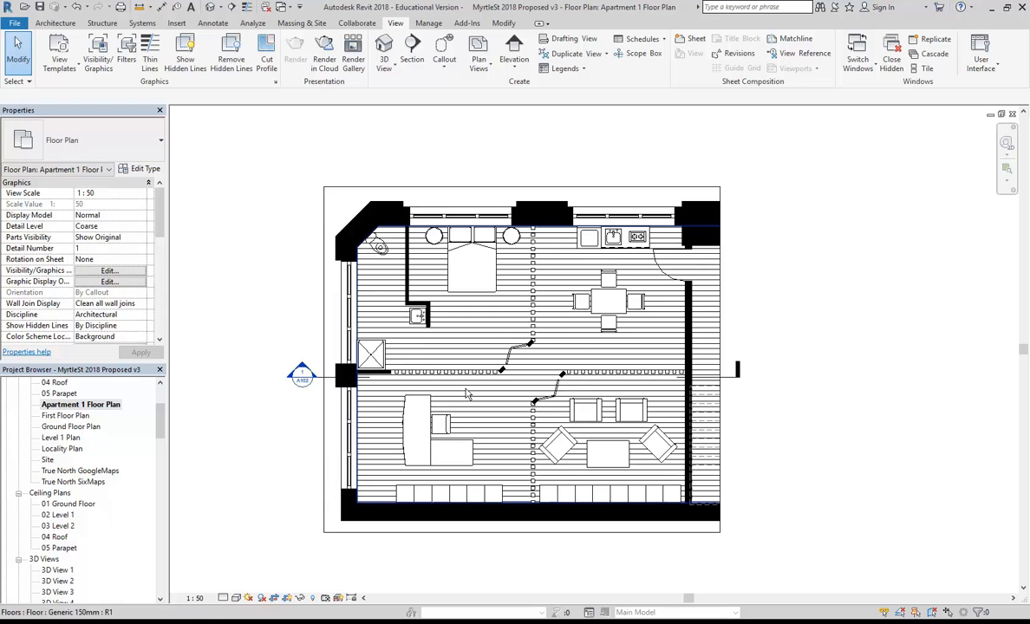
# Start a perspective camera with its eye point at the kitchen counter.
pyautogui.click(220, 6)
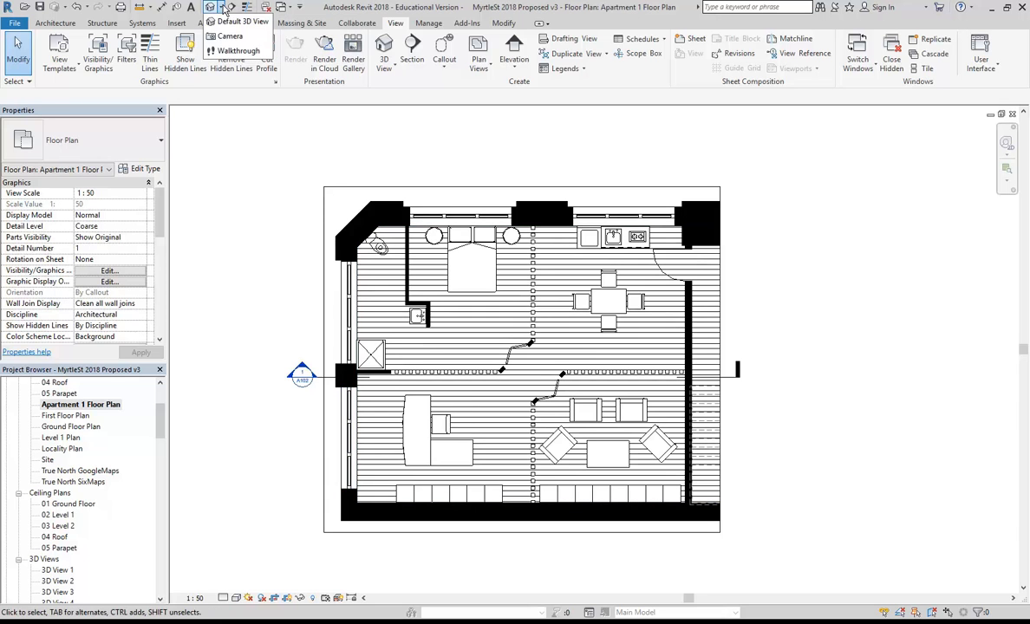
pyautogui.click(227, 37)
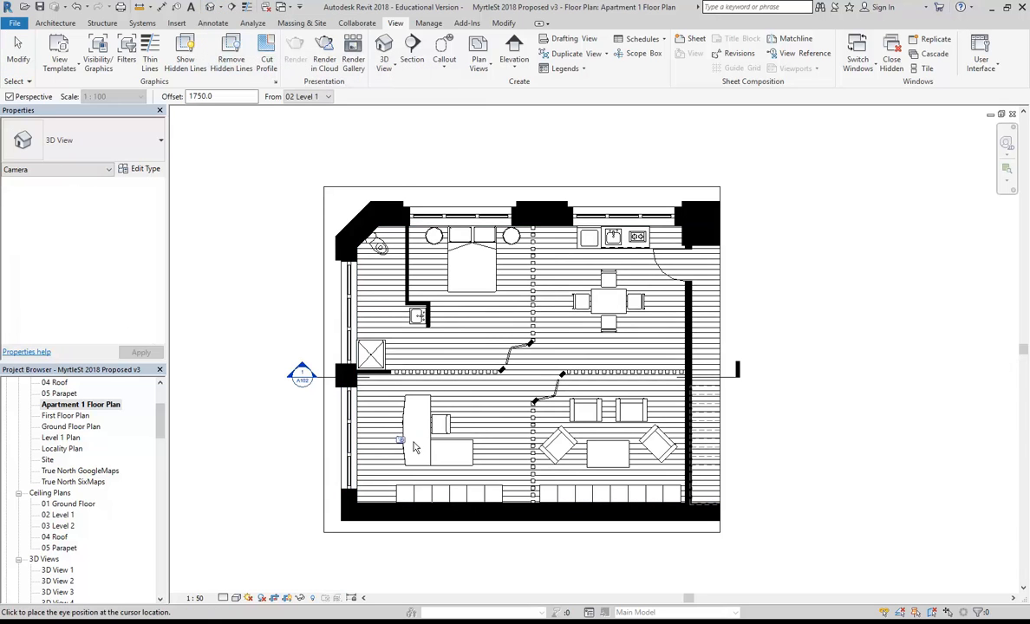
pyautogui.click(677, 235)
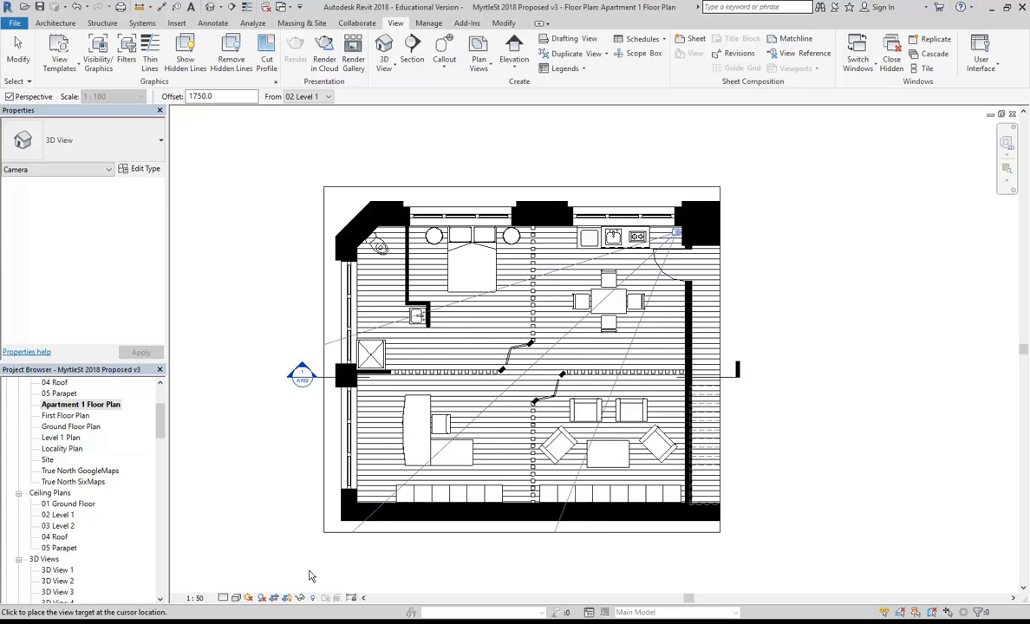
# Set the camera target across the plan to create the 3D View 11 perspective.
pyautogui.click(276, 587)
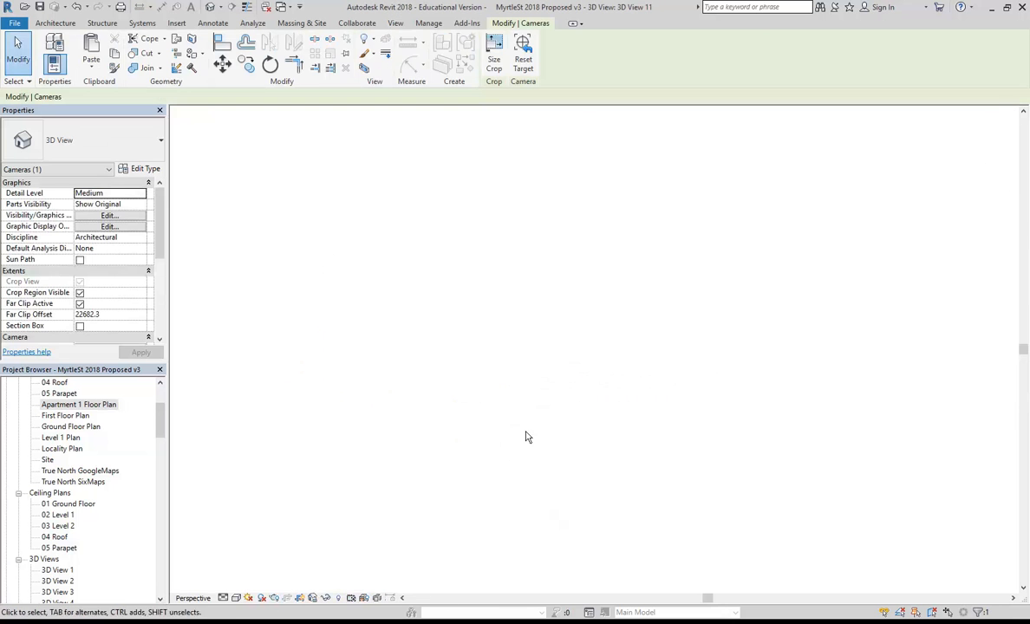
pyautogui.moveTo(518, 419); pyautogui.dragTo(572, 402, button='middle')
pyautogui.scroll(1, 538, 411)
pyautogui.moveTo(563, 464); pyautogui.dragTo(539, 471, button='middle')
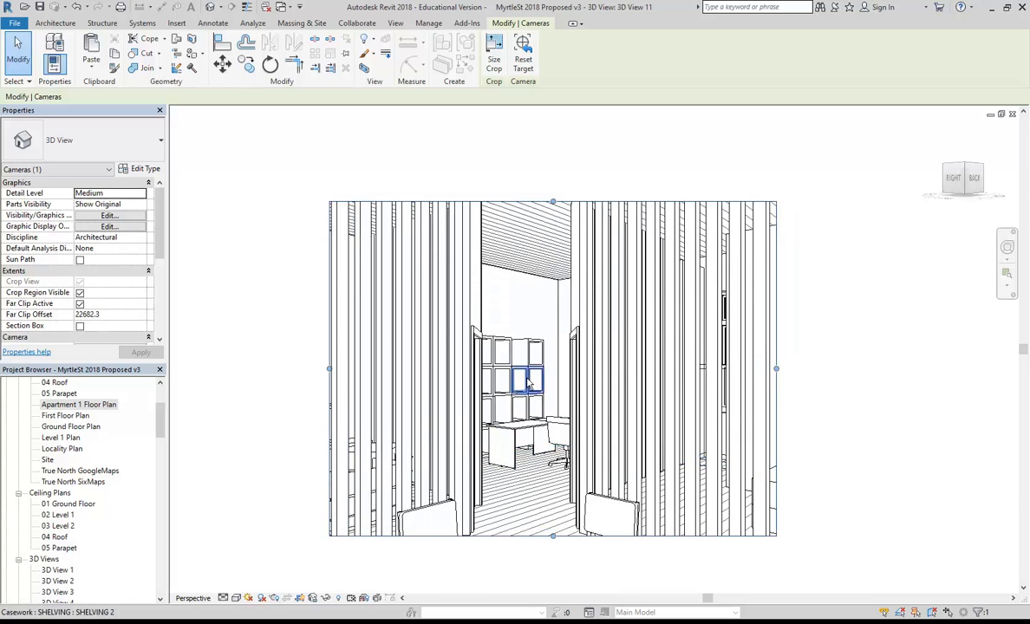
pyautogui.moveTo(534, 387); pyautogui.dragTo(523, 382, button='middle')
# Widen the perspective's crop region on the left and right sides.
pyautogui.moveTo(318, 367); pyautogui.dragTo(225, 381)
pyautogui.moveTo(763, 366); pyautogui.dragTo(868, 364)
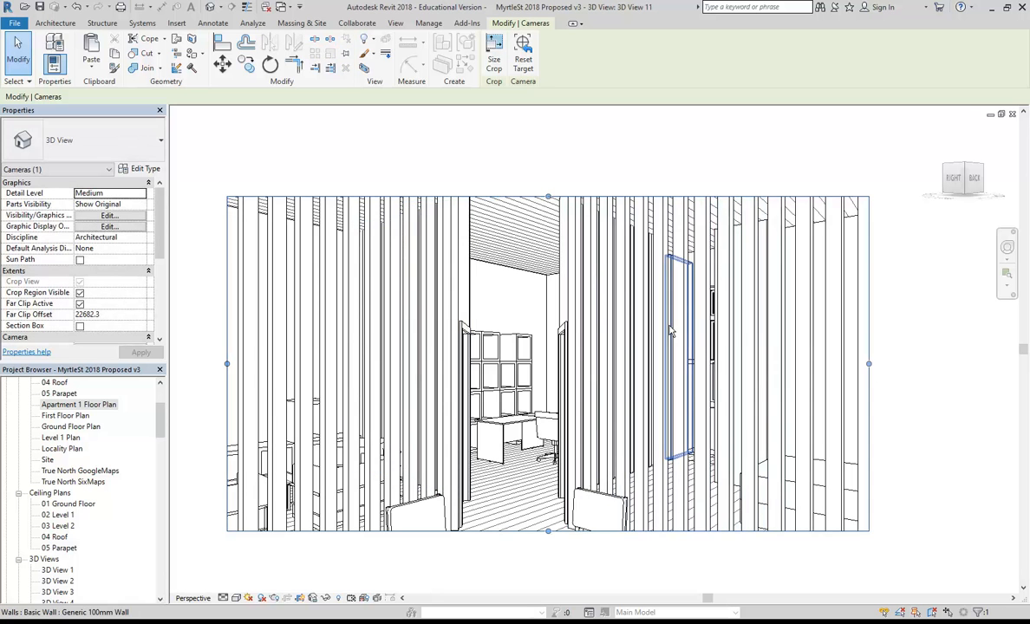
pyautogui.moveTo(681, 345); pyautogui.dragTo(697, 350, button='middle')
pyautogui.scroll(-2, 636, 334)
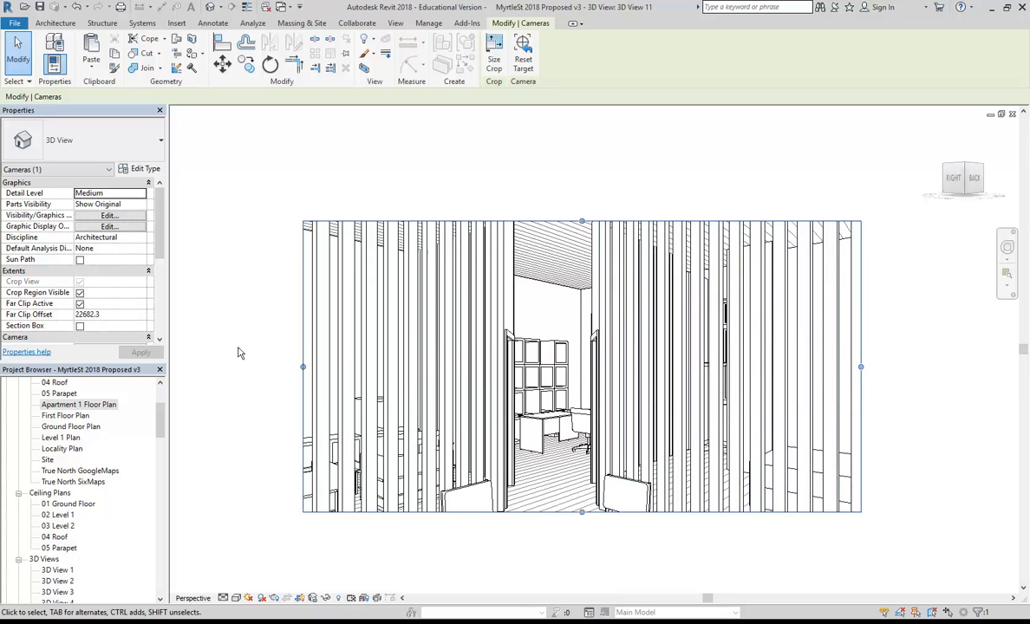
pyautogui.moveTo(301, 368); pyautogui.dragTo(214, 366)
pyautogui.moveTo(859, 368); pyautogui.dragTo(941, 366)
# Check the camera position in the Apartment 1 Floor Plan.
pyautogui.click(91, 405)
pyautogui.doubleClick(92, 408)
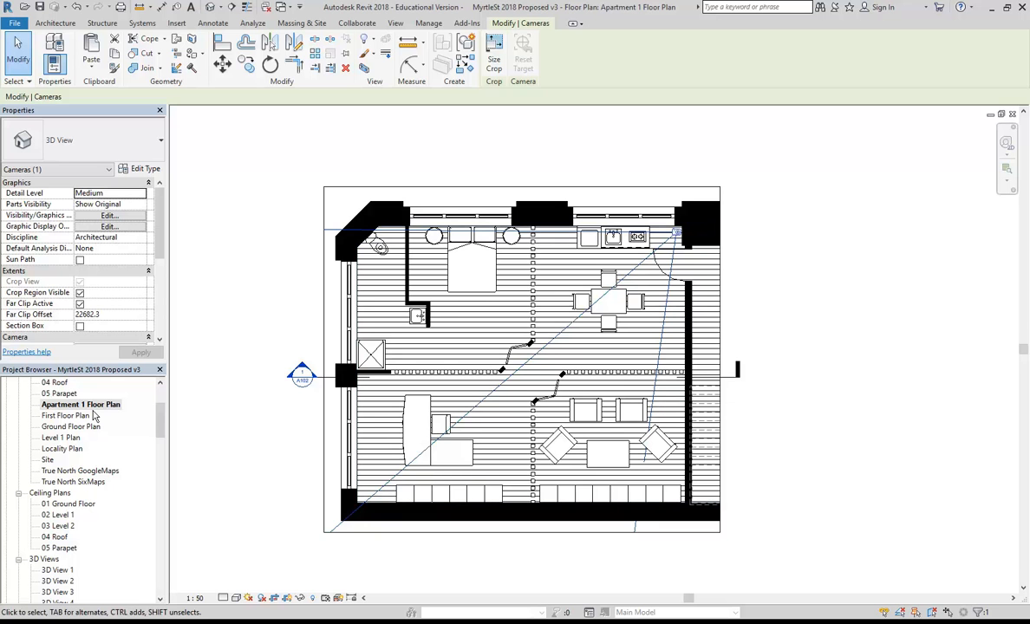
pyautogui.moveTo(161, 417); pyautogui.dragTo(161, 448)
# Reopen 3D View 11 and extend the crop down to the table and up to the ceiling.
pyautogui.doubleClick(66, 484)
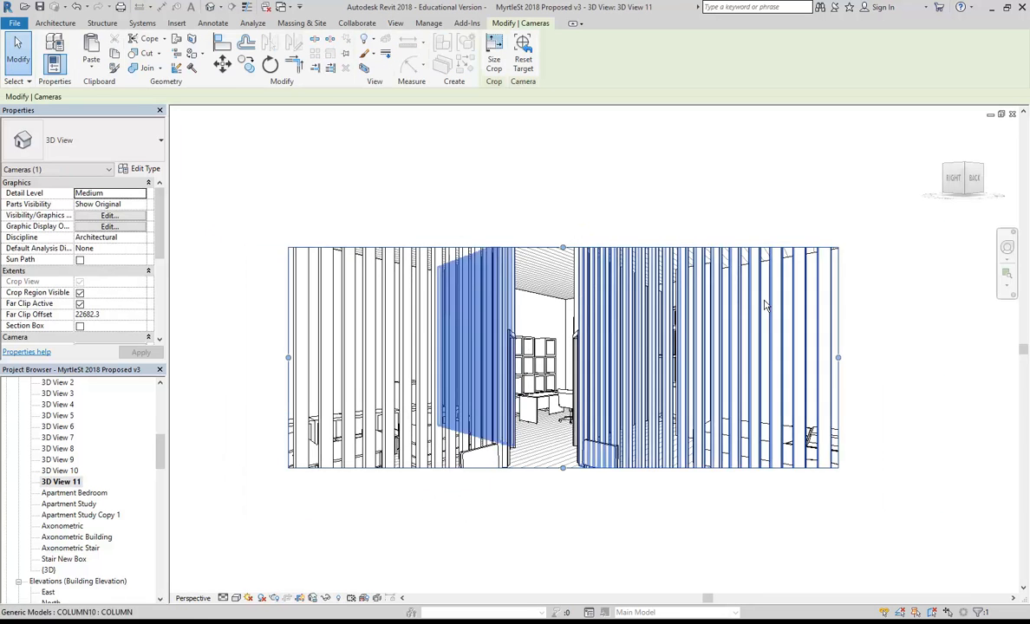
pyautogui.moveTo(407, 399); pyautogui.dragTo(386, 364, button='middle')
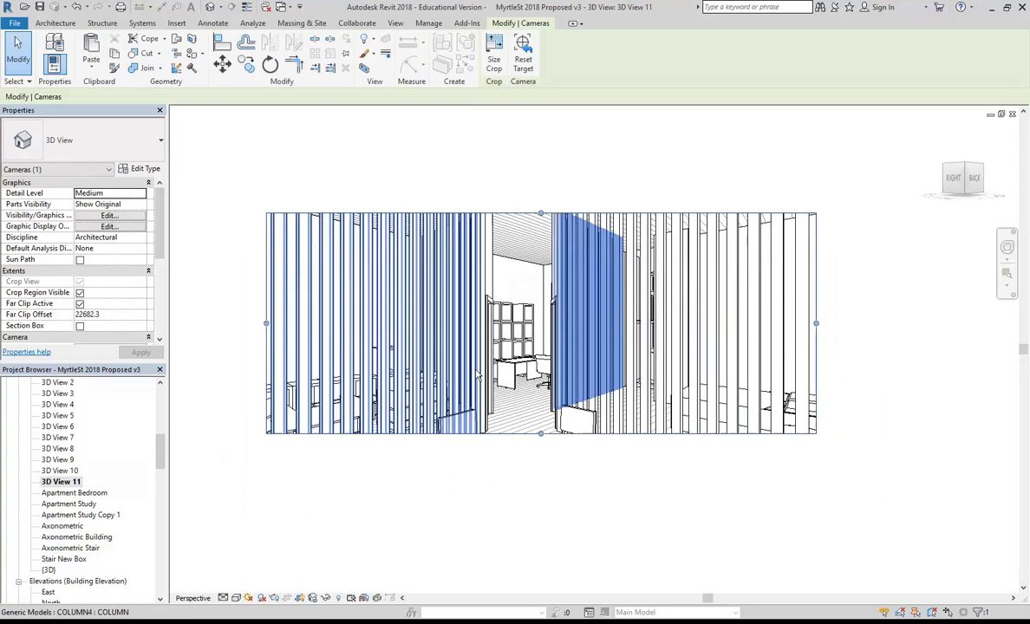
pyautogui.moveTo(540, 432); pyautogui.dragTo(536, 520)
pyautogui.moveTo(540, 213); pyautogui.dragTo(541, 161)
pyautogui.moveTo(513, 339); pyautogui.dragTo(519, 342, button='middle')
pyautogui.scroll(1, 520, 342)
pyautogui.moveTo(527, 280)
pyautogui.mouseDown(button='middle')
pyautogui.moveTo(509, 286)
pyautogui.moveTo(519, 274)
pyautogui.moveTo(534, 279)
pyautogui.moveTo(524, 275)
pyautogui.mouseUp(button='middle')
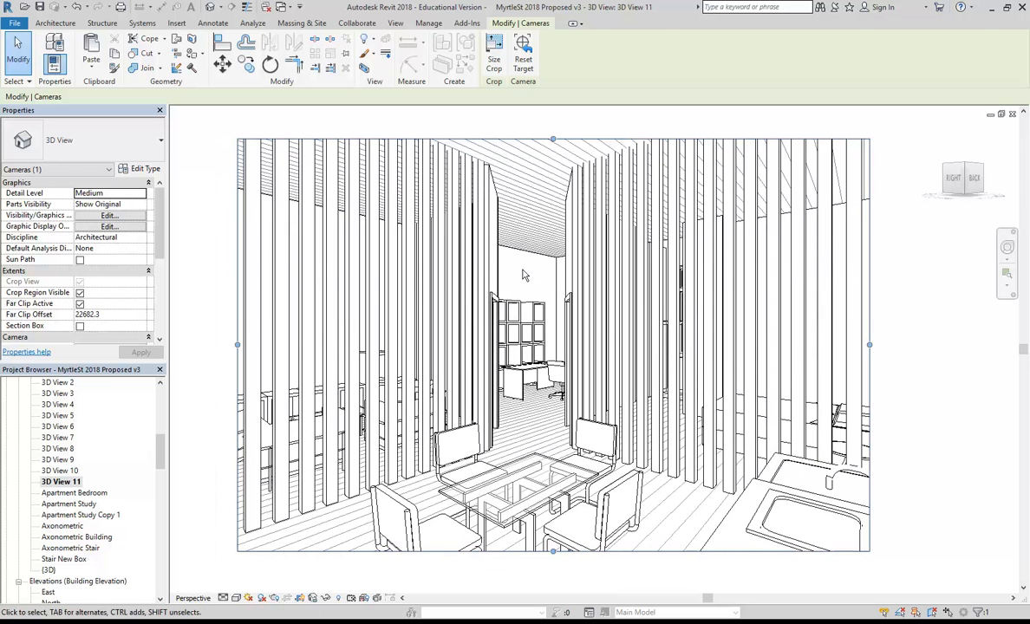
# Switch the 3D View 11 visual style to Realistic.
pyautogui.press('Escape')
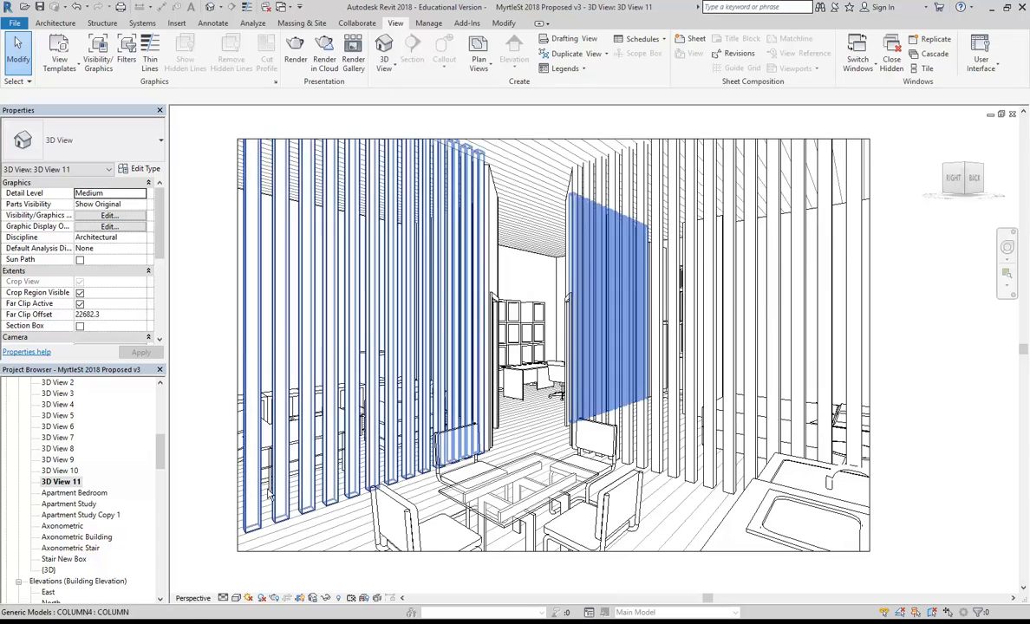
pyautogui.click(223, 599)
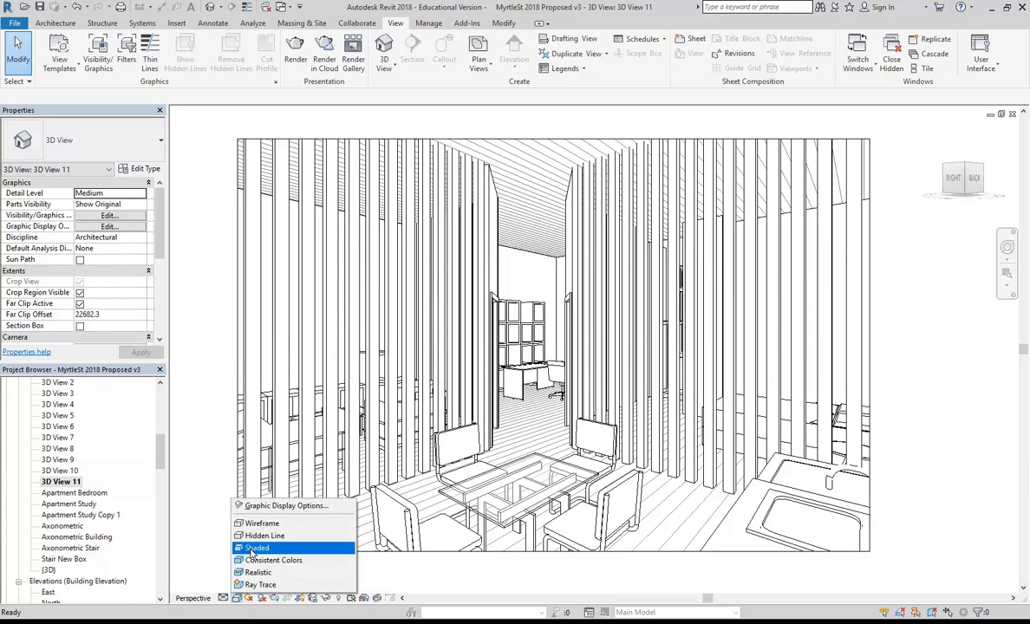
pyautogui.click(247, 544)
pyautogui.click(236, 598)
pyautogui.click(260, 564)
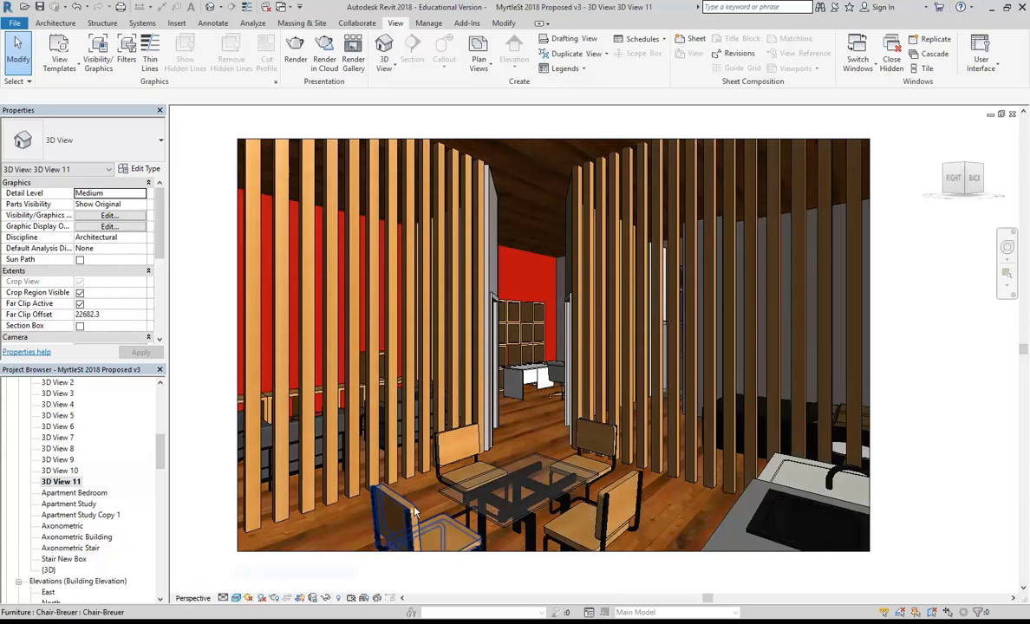
# Enable Photographic Exposure in Graphic Display Options and apply it.
pyautogui.click(235, 599)
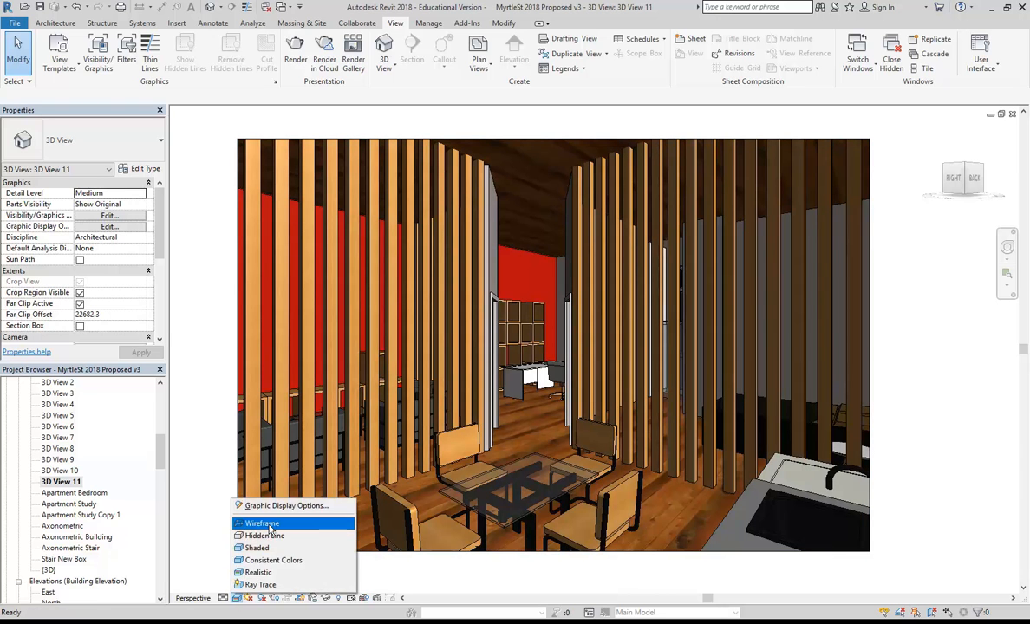
pyautogui.click(276, 508)
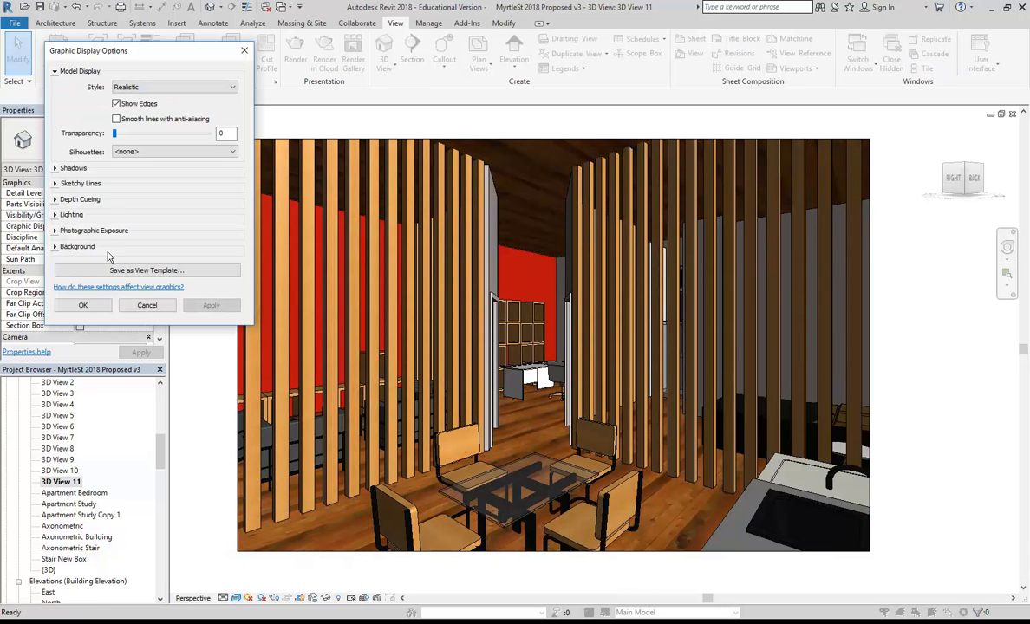
pyautogui.click(54, 214)
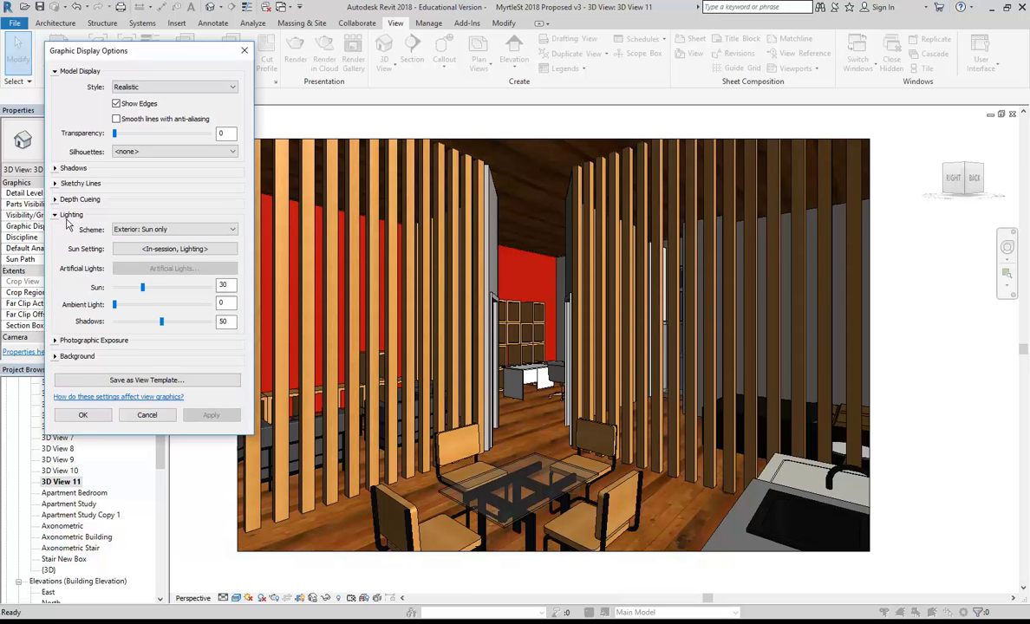
pyautogui.click(54, 214)
pyautogui.click(55, 230)
pyautogui.click(116, 243)
pyautogui.click(207, 361)
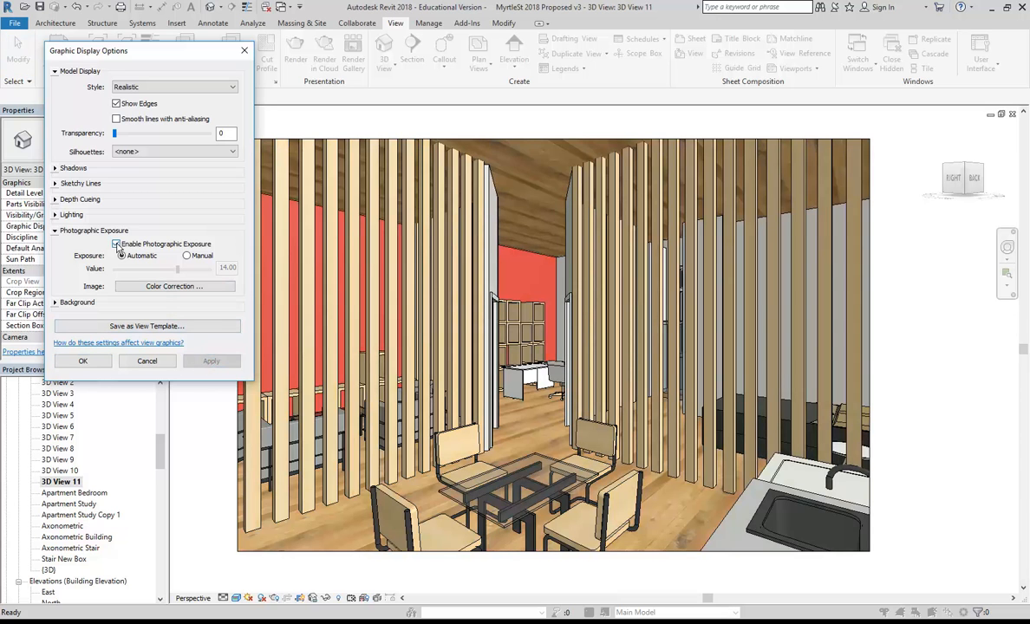
pyautogui.click(82, 360)
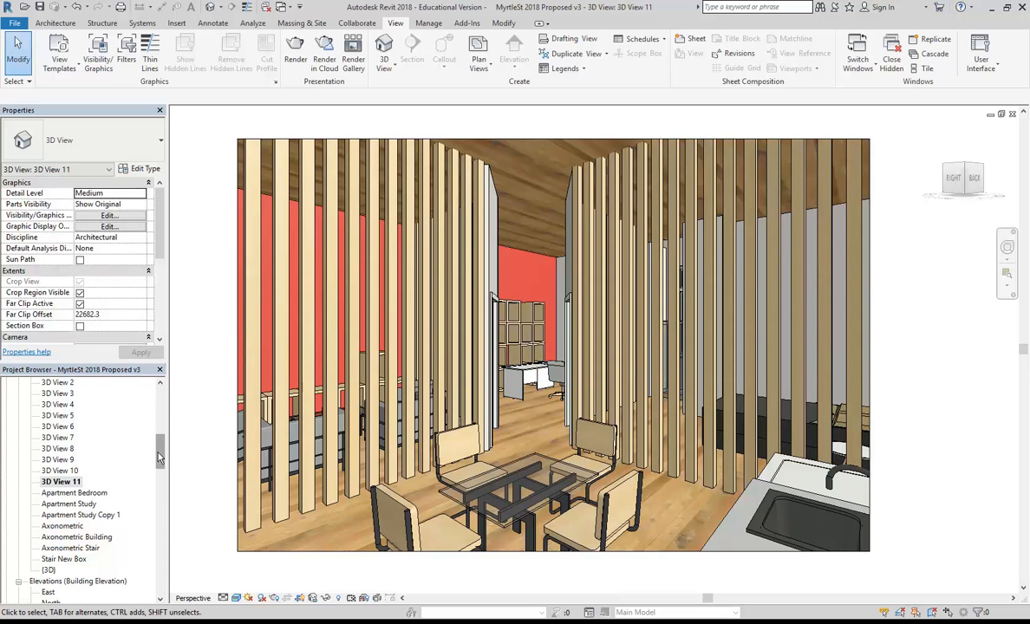
# Rename 3D View 11 to 'Apartment 1 Perspective'.
pyautogui.rightClick(59, 482)
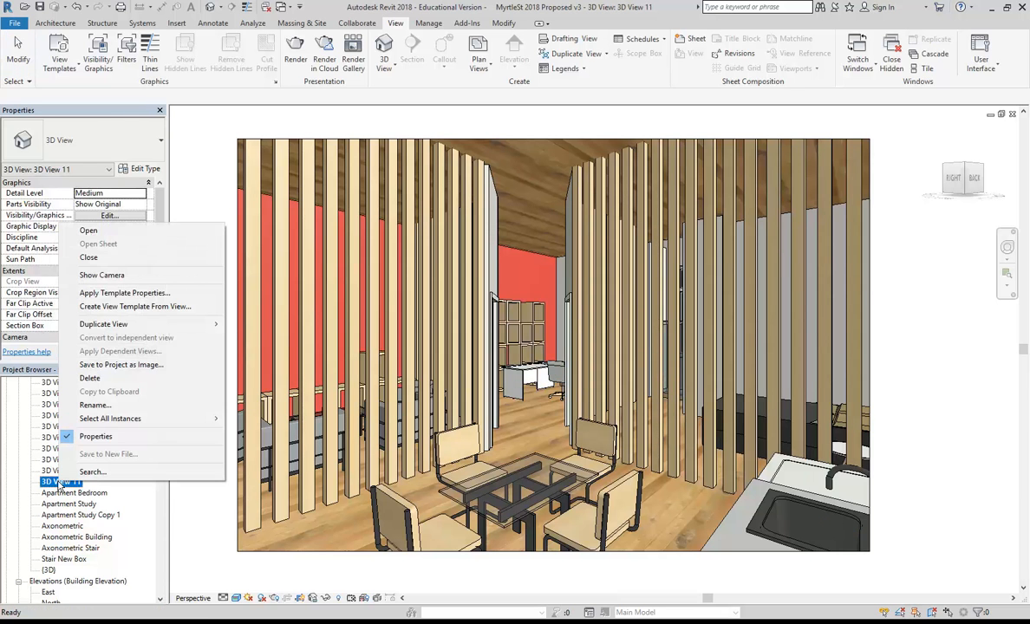
pyautogui.click(95, 405)
pyautogui.write('Apar')
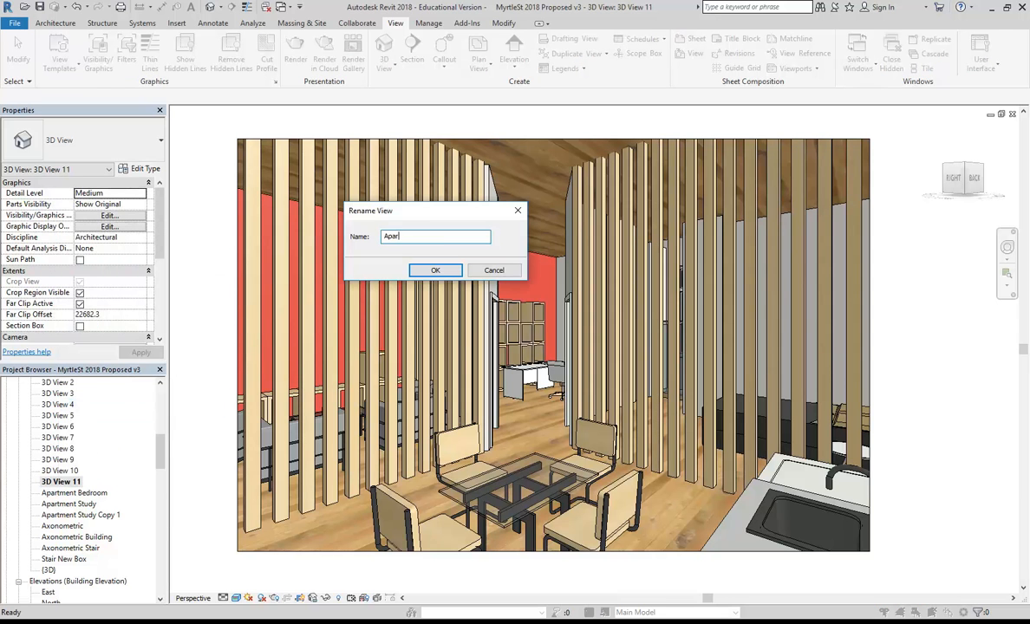
pyautogui.write('tment 1 Perspective')
pyautogui.press('Return')
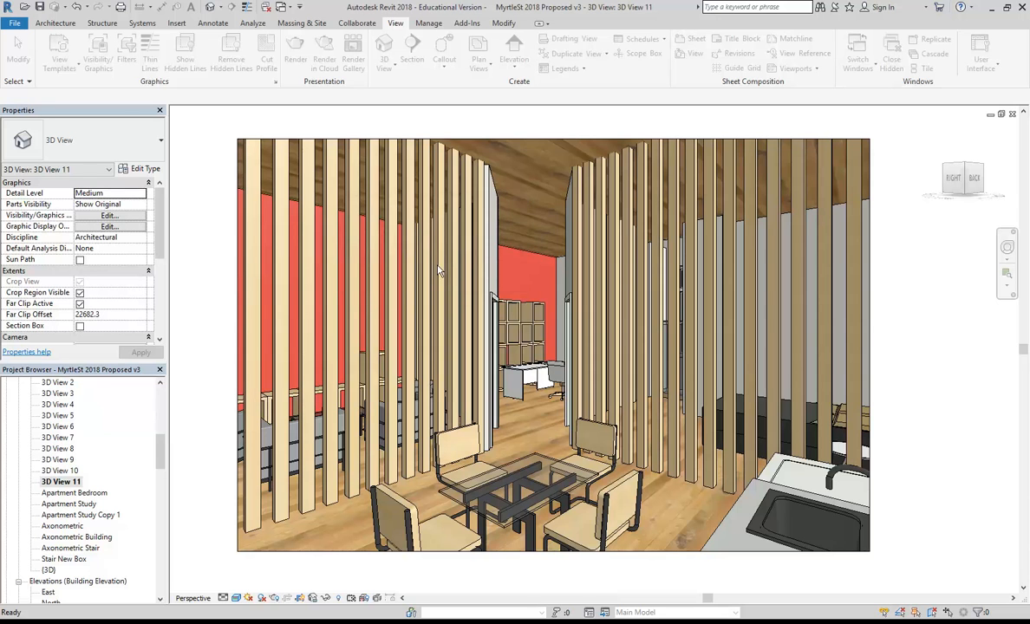
# Place Apartment 1 Perspective on sheet A107 right of the floor plan, nudging the plan left.
pyautogui.scroll(-8, 156, 450)
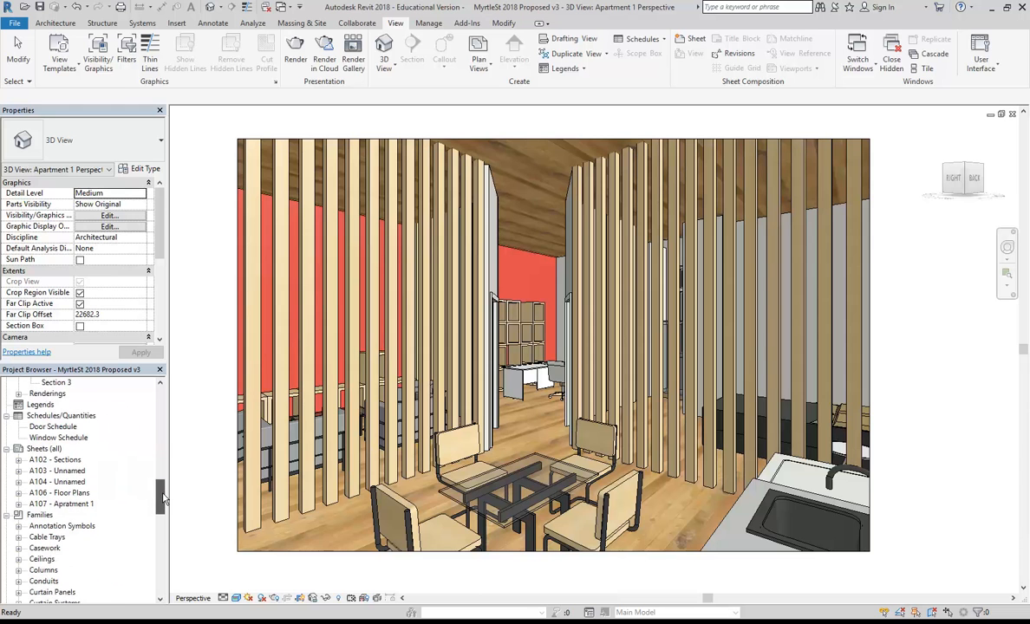
pyautogui.doubleClick(63, 493)
pyautogui.scroll(7, 70, 494)
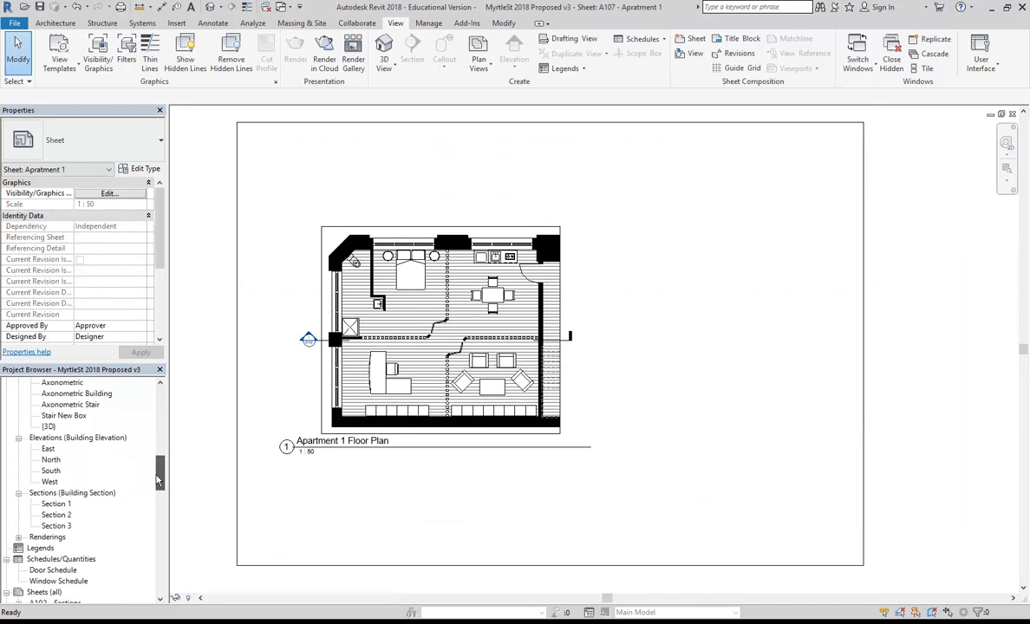
pyautogui.moveTo(86, 427); pyautogui.dragTo(770, 317)
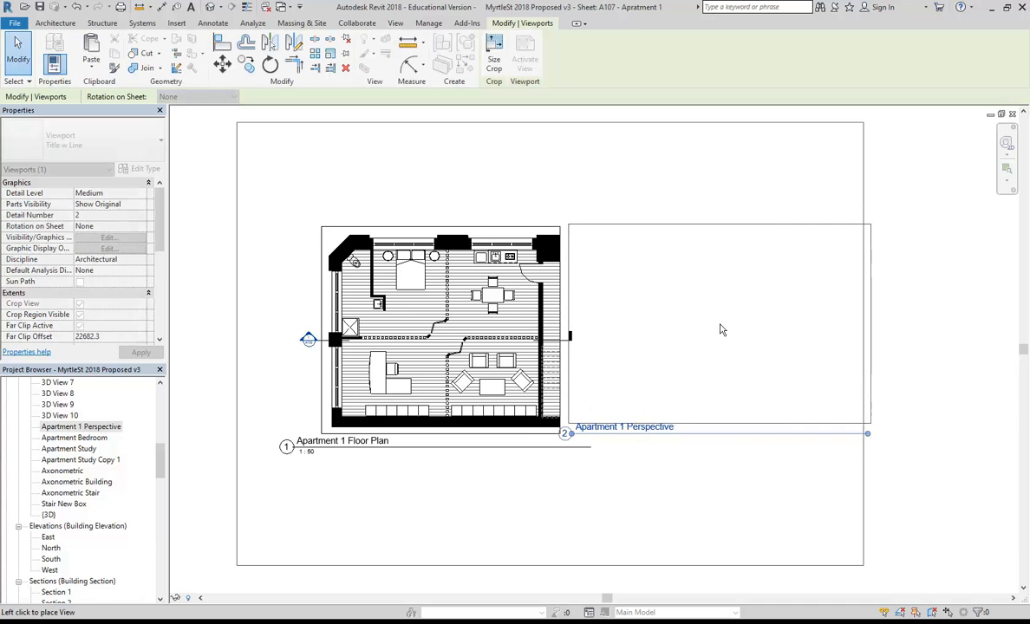
pyautogui.click(721, 330)
pyautogui.click(401, 369)
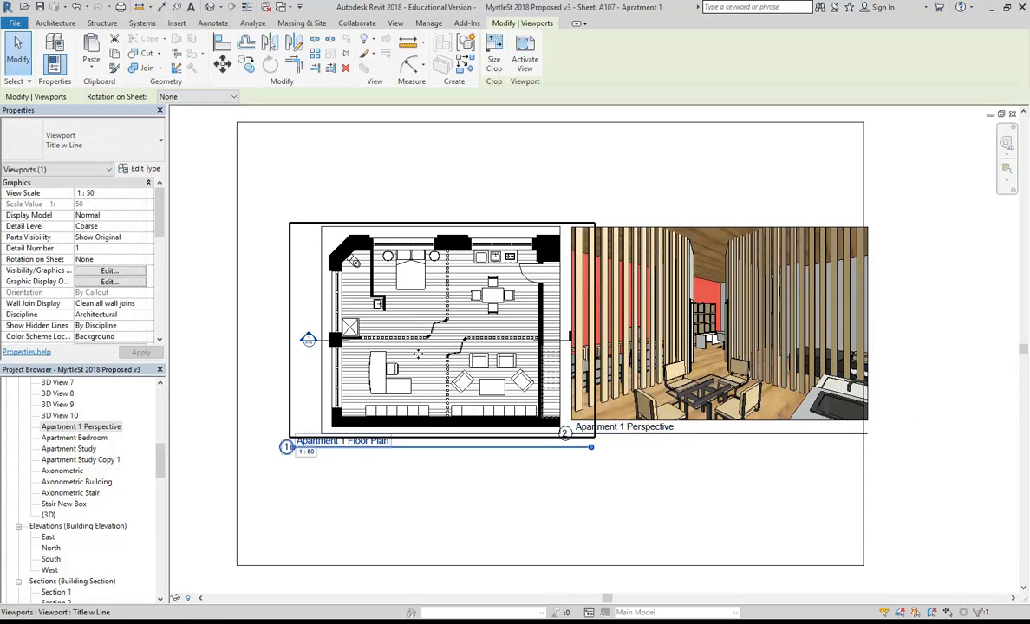
pyautogui.moveTo(401, 369); pyautogui.dragTo(368, 374)
pyautogui.click(607, 493)
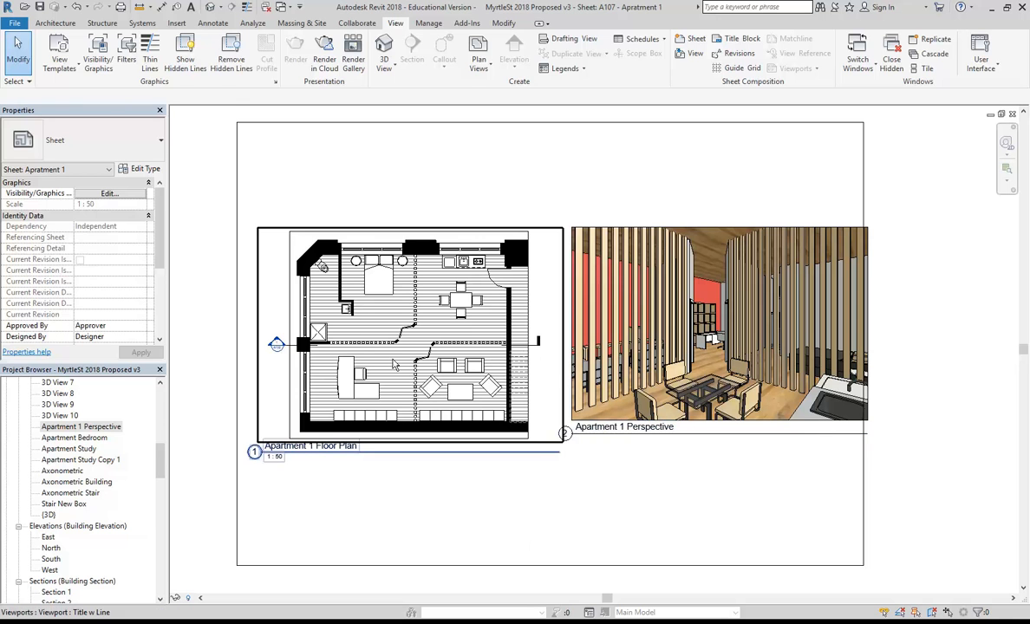
pyautogui.click(368, 339)
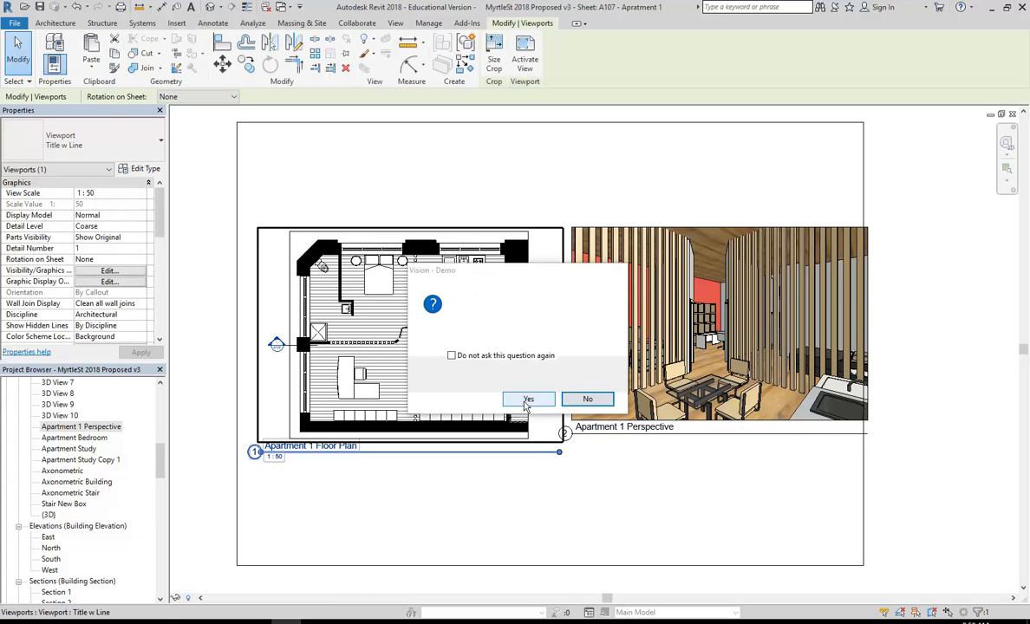
pyautogui.click(526, 399)
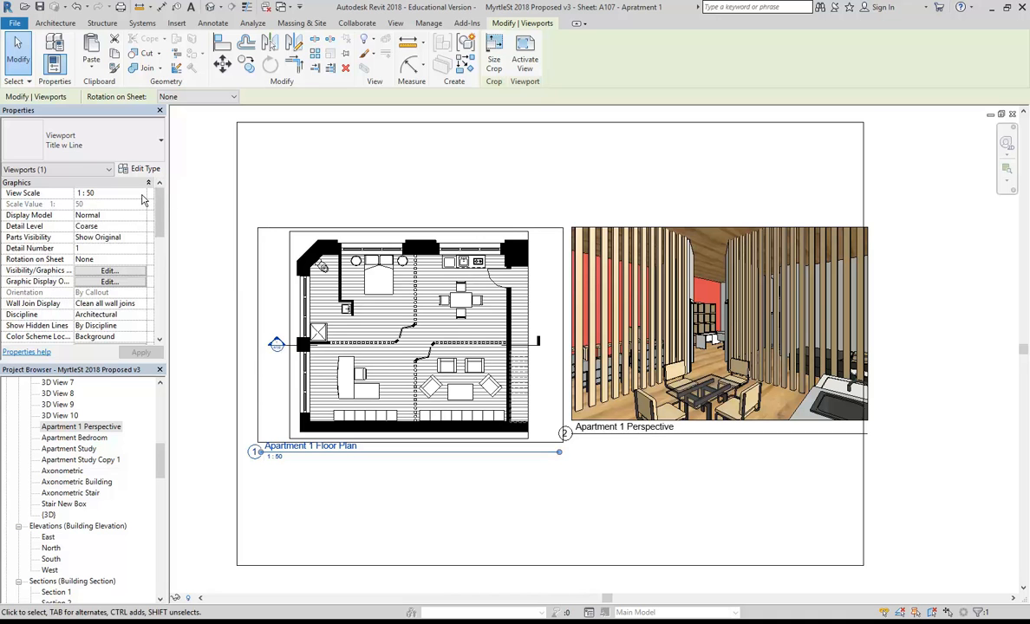
pyautogui.click(138, 195)
pyautogui.click(100, 258)
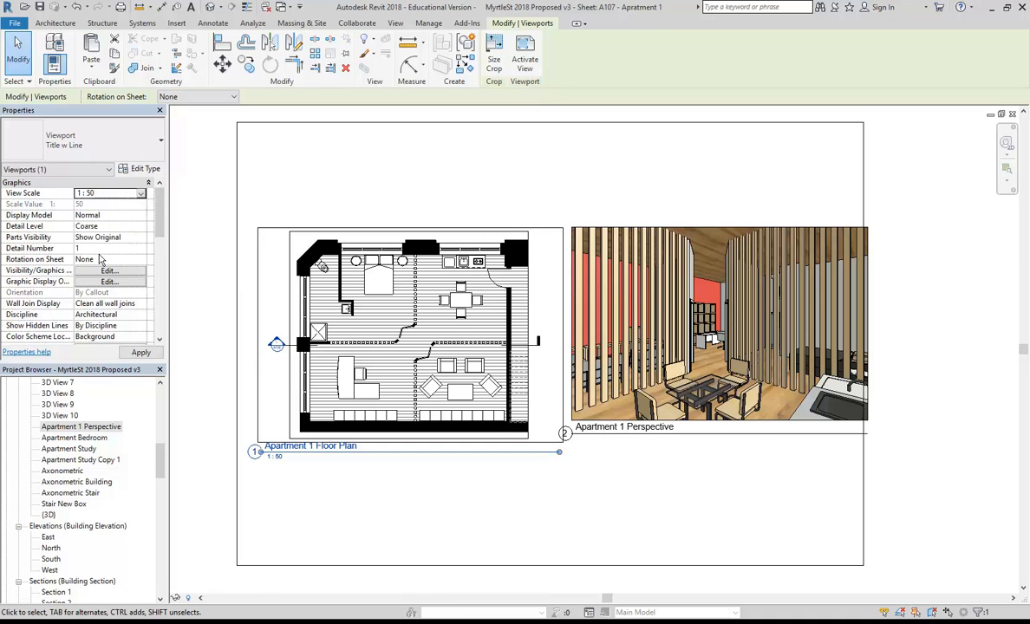
pyautogui.click(140, 194)
pyautogui.scroll(-1, 107, 234)
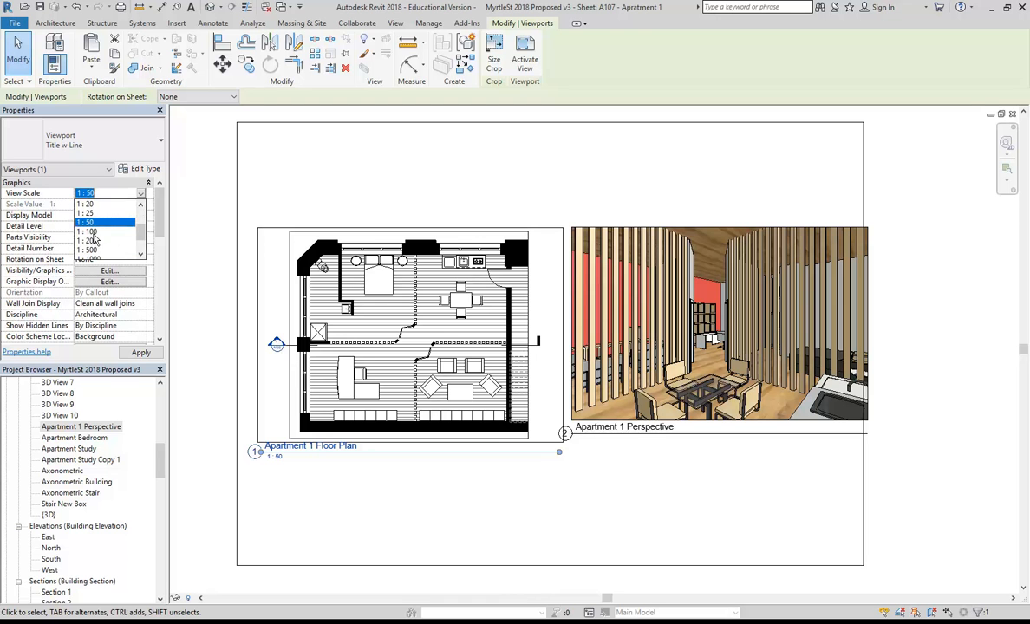
pyautogui.click(91, 233)
pyautogui.click(410, 487)
pyautogui.click(368, 379)
pyautogui.click(139, 193)
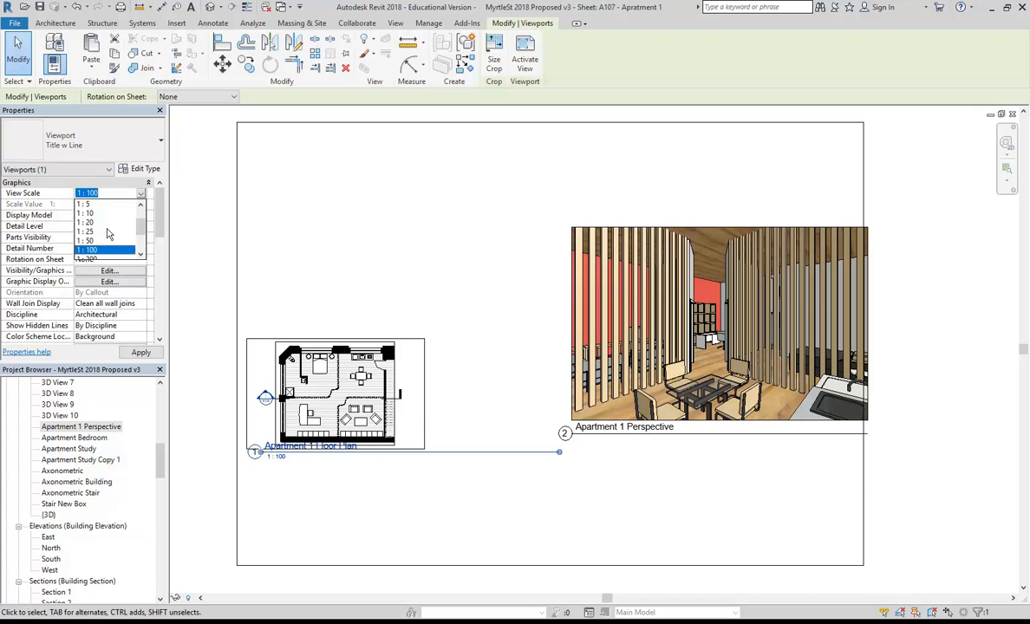
pyautogui.click(102, 240)
pyautogui.click(631, 501)
pyautogui.click(669, 347)
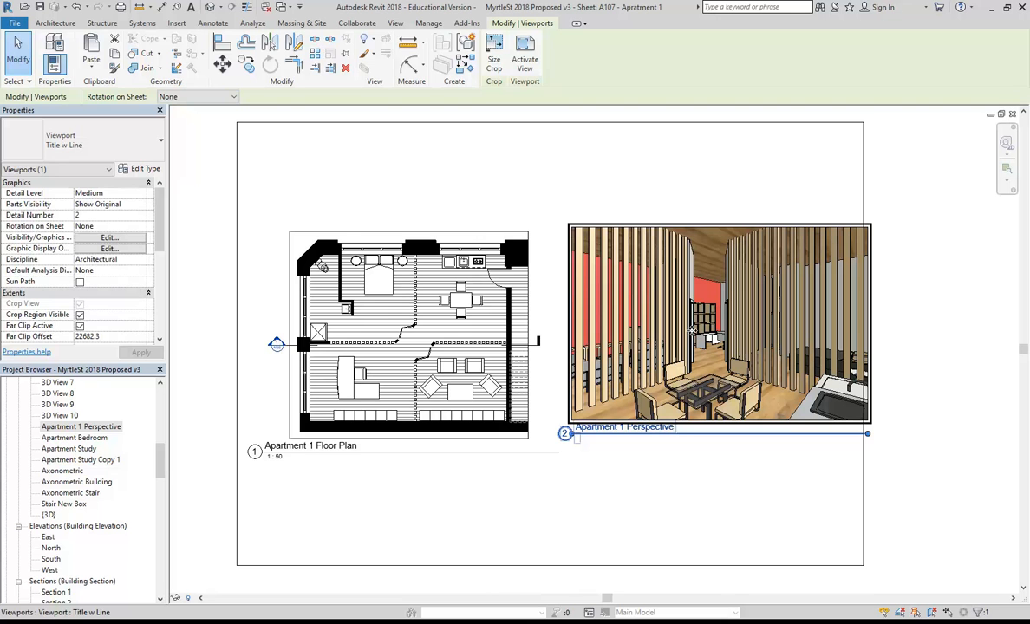
# Align the perspective viewport and try a crop width of 18, then undo it.
pyautogui.moveTo(692, 342); pyautogui.dragTo(694, 353)
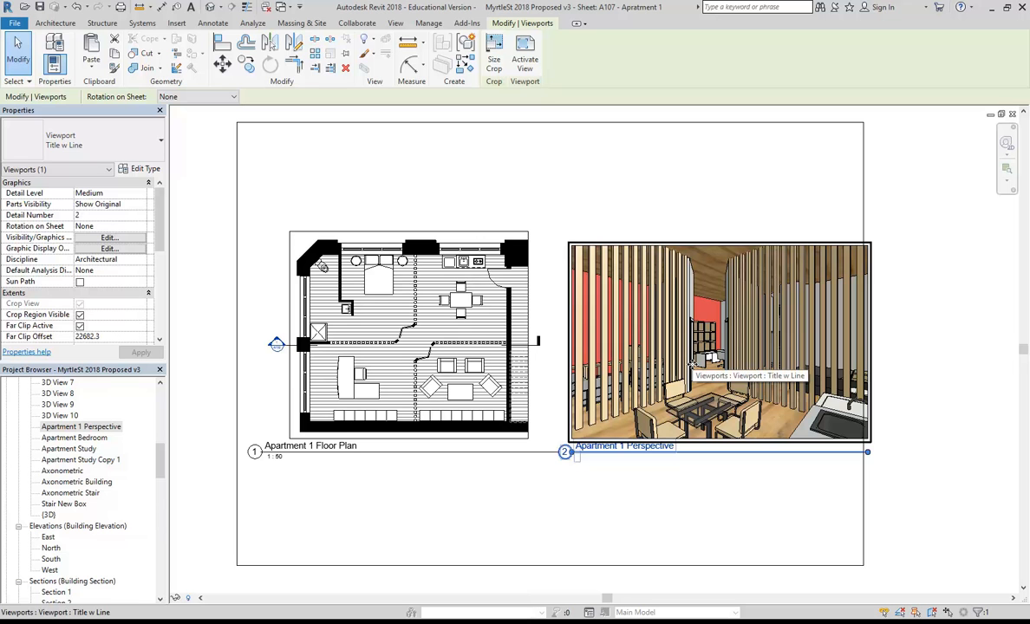
pyautogui.click(492, 45)
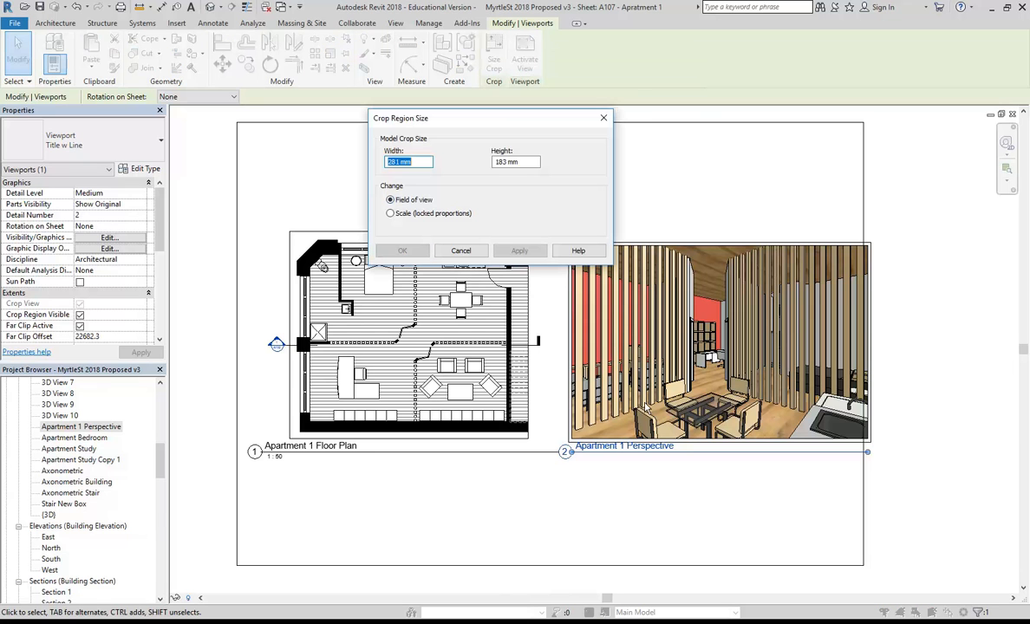
pyautogui.click(391, 214)
pyautogui.moveTo(401, 163); pyautogui.dragTo(356, 167)
pyautogui.write('180')
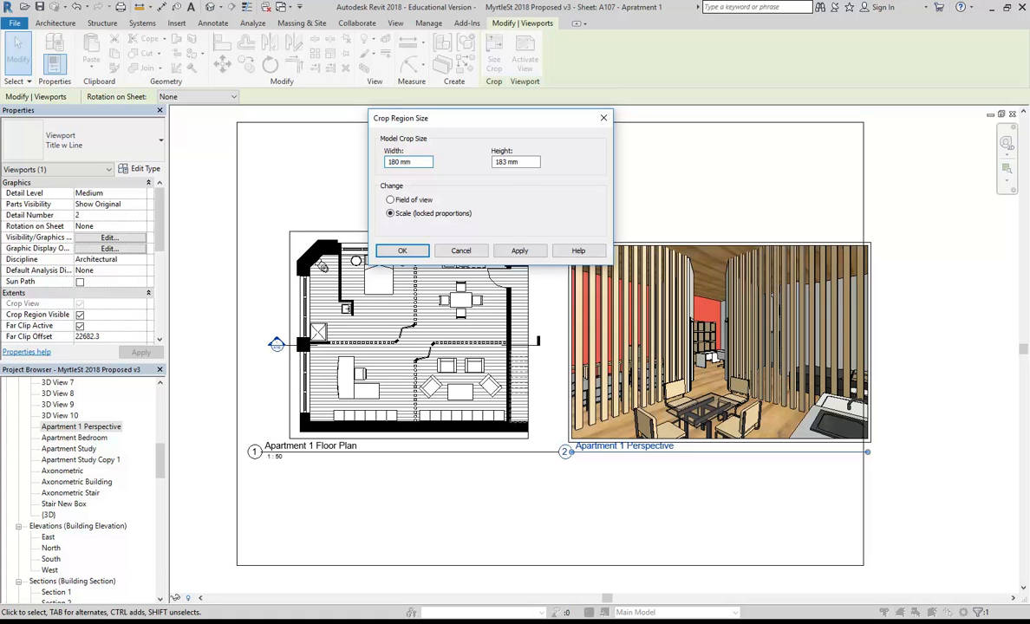
pyautogui.click(517, 162)
pyautogui.click(403, 251)
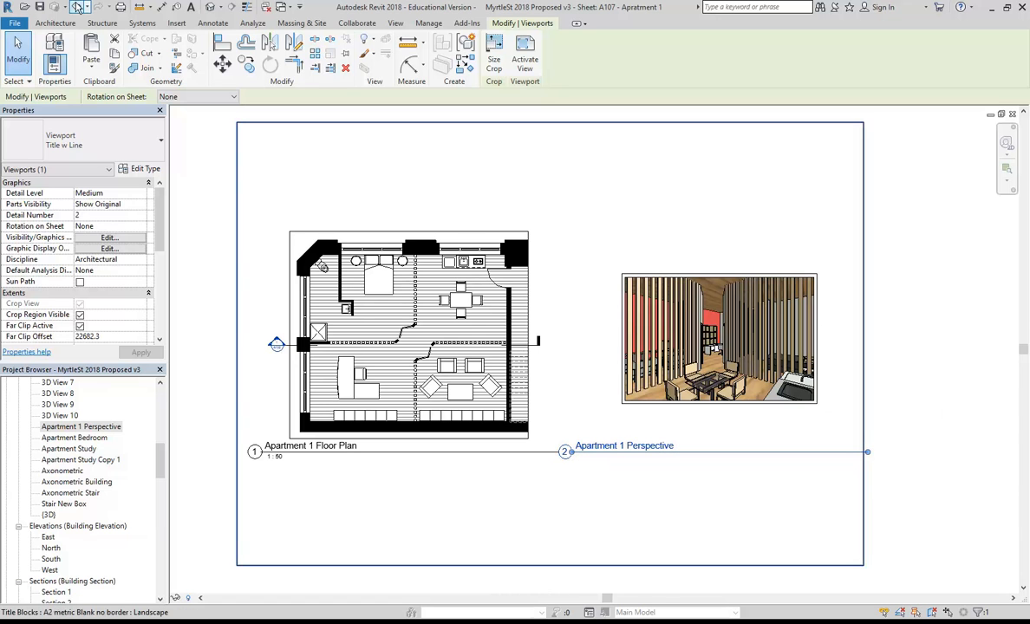
pyautogui.click(77, 7)
# Try a crop height of 15, then undo that change.
pyautogui.click(493, 57)
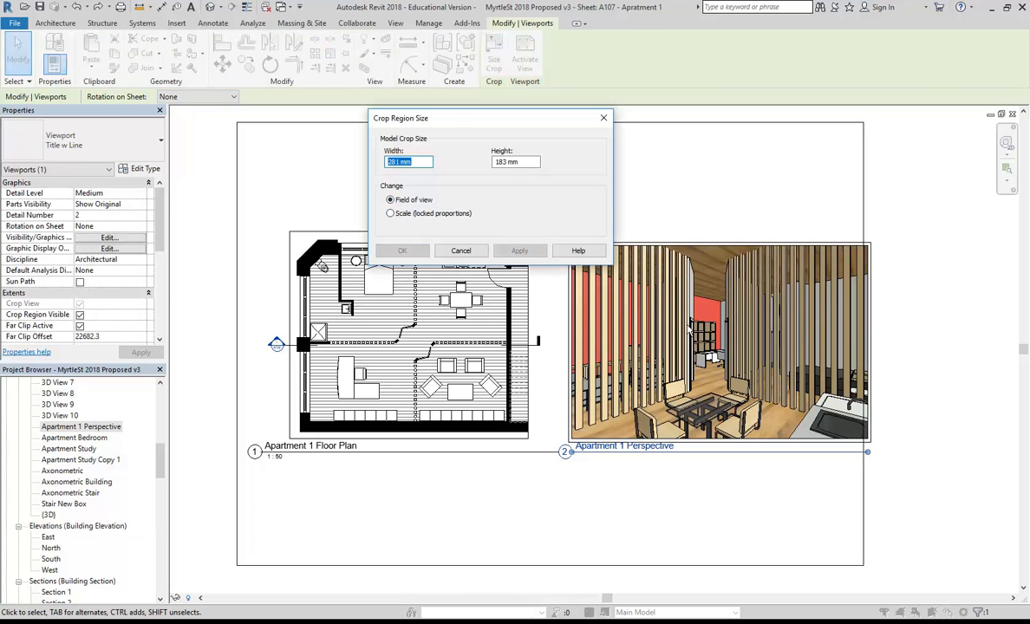
pyautogui.moveTo(506, 162); pyautogui.dragTo(449, 166)
pyautogui.write('150')
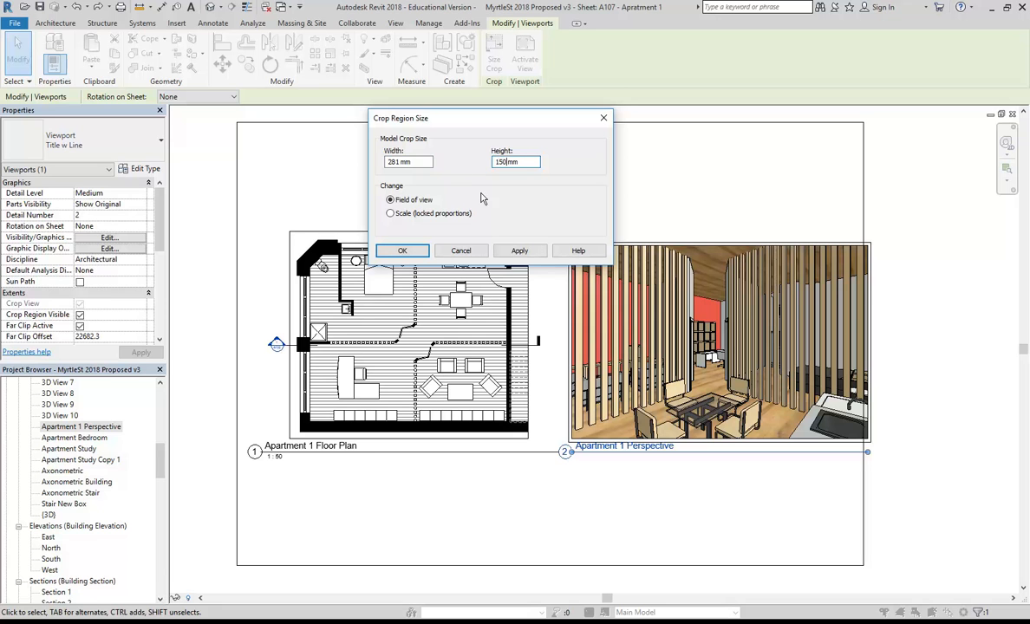
pyautogui.click(398, 249)
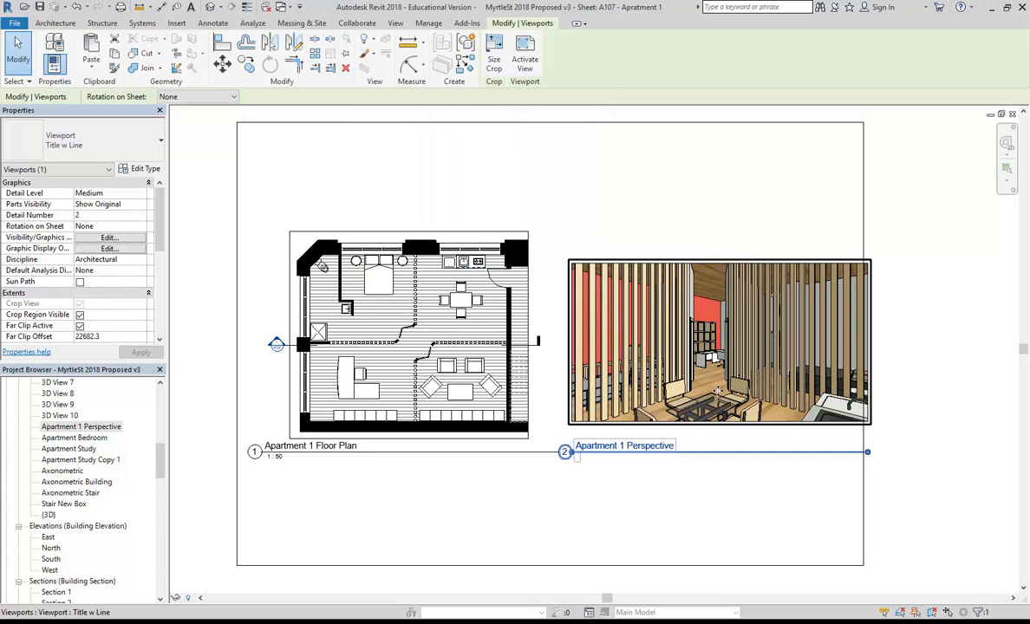
pyautogui.click(75, 7)
# Scale the perspective crop proportionally to 180 mm wide.
pyautogui.click(493, 59)
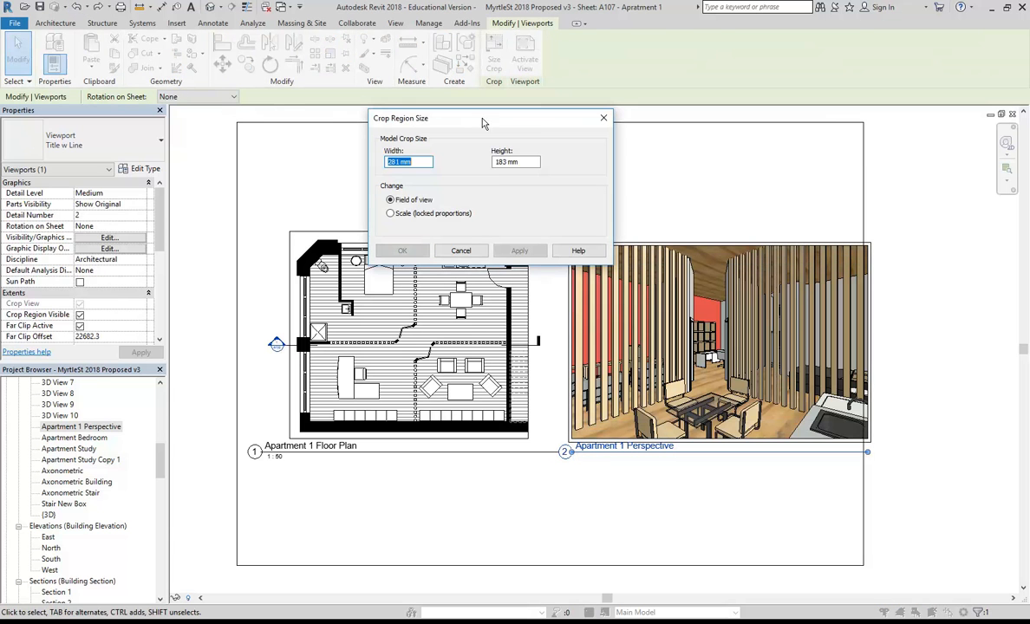
pyautogui.click(403, 214)
pyautogui.write('180')
pyautogui.click(402, 250)
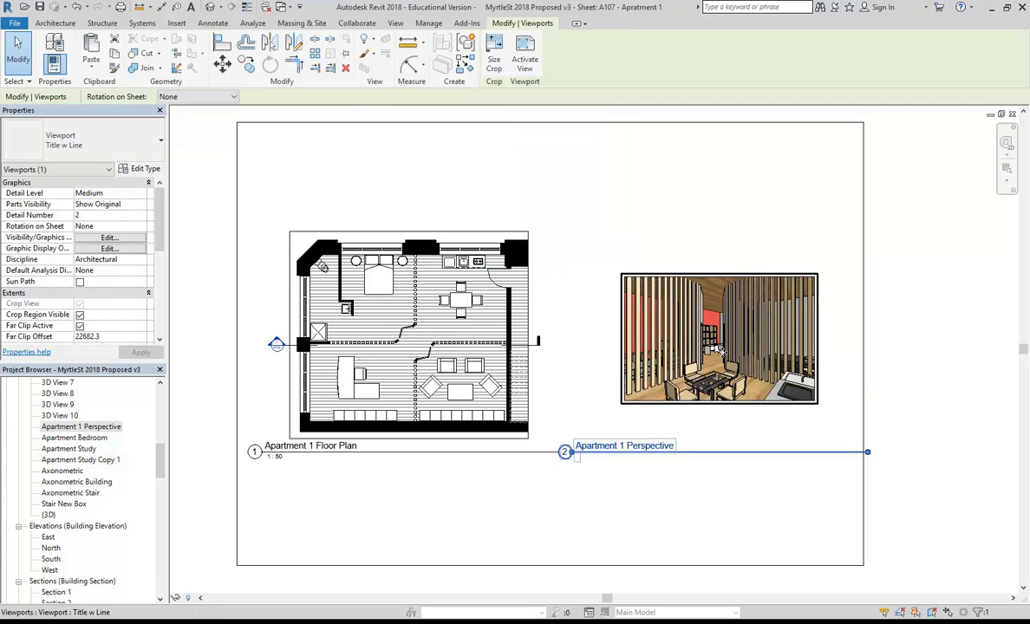
# Shift the perspective viewport title and shorten its title line.
pyautogui.click(738, 511)
pyautogui.click(703, 447)
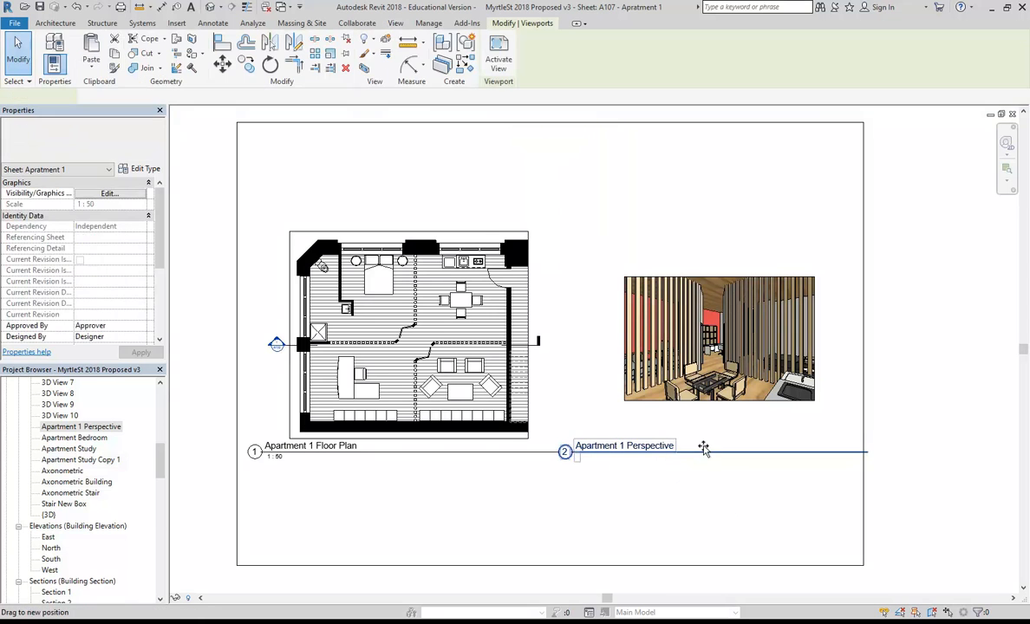
pyautogui.moveTo(703, 447); pyautogui.dragTo(706, 452)
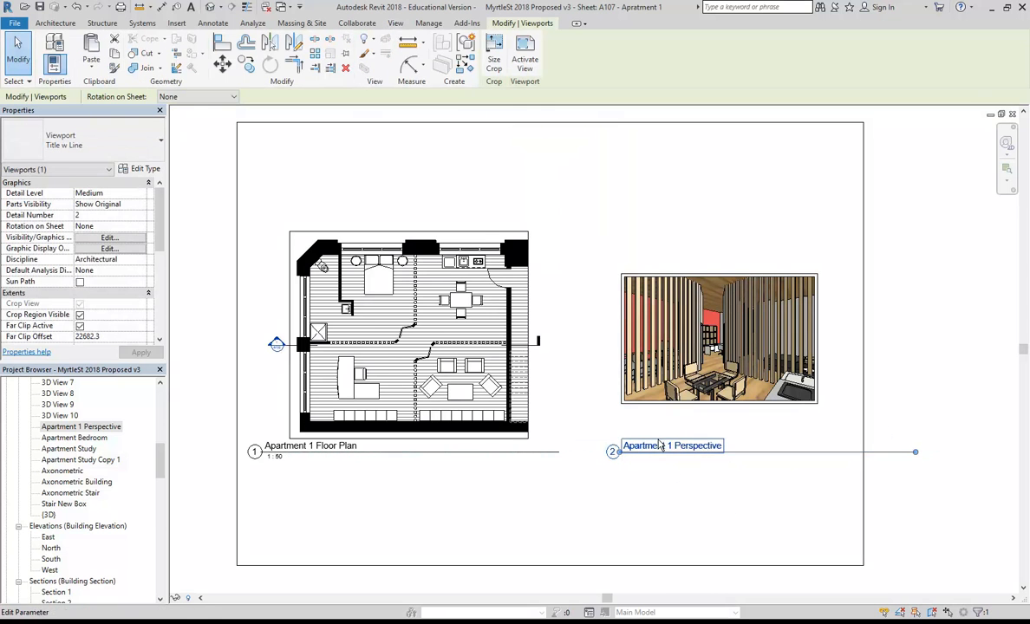
pyautogui.moveTo(915, 451); pyautogui.dragTo(812, 472)
pyautogui.click(779, 502)
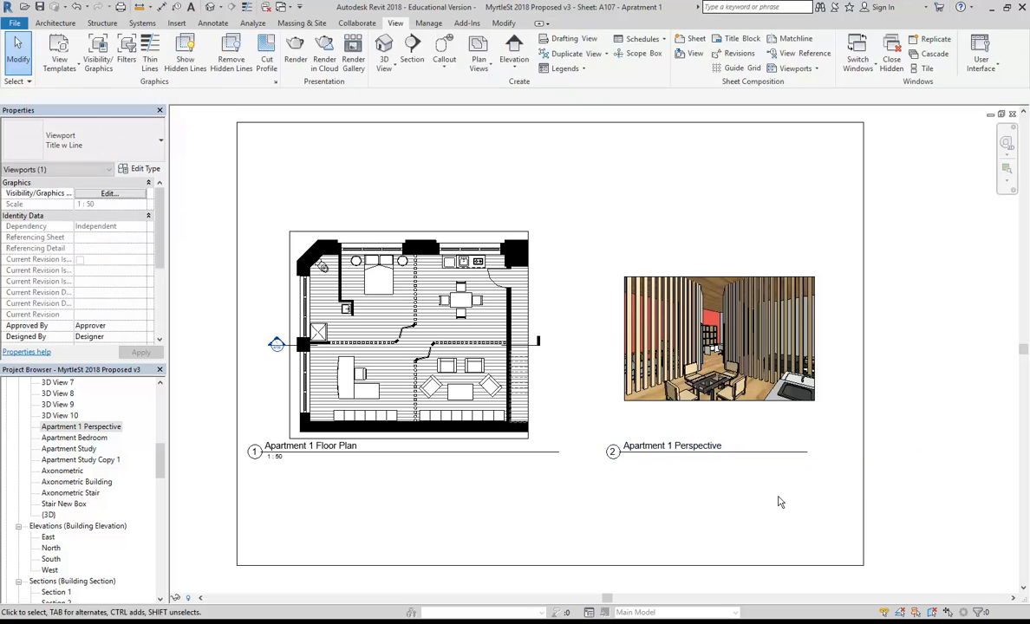
# Move the perspective viewport up near the sheet top with its title beneath the image.
pyautogui.moveTo(713, 356); pyautogui.dragTo(706, 236)
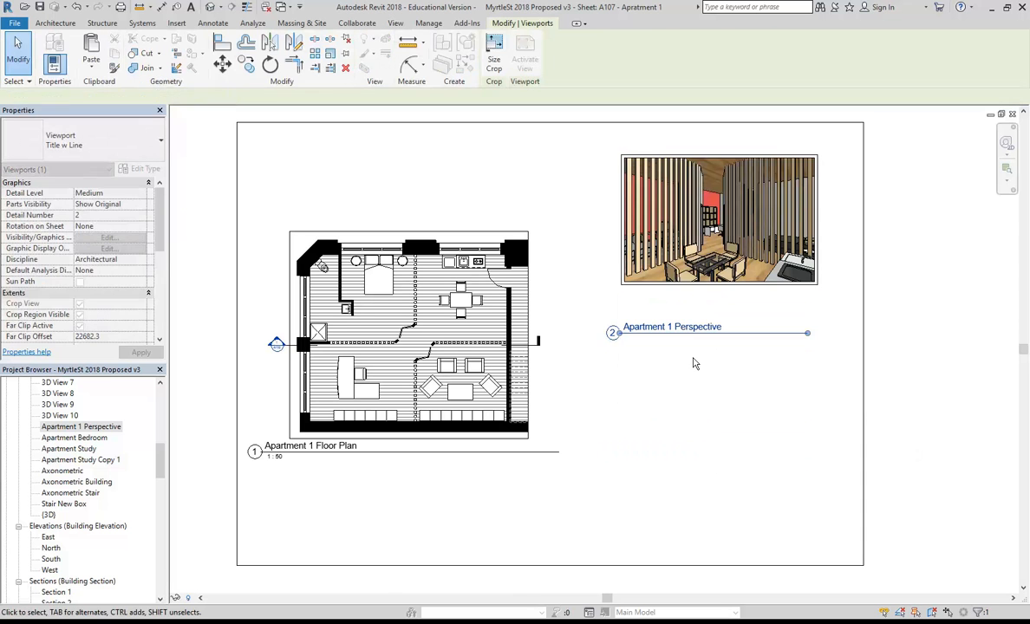
pyautogui.click(683, 308)
pyautogui.click(696, 324)
pyautogui.moveTo(696, 324); pyautogui.dragTo(718, 296)
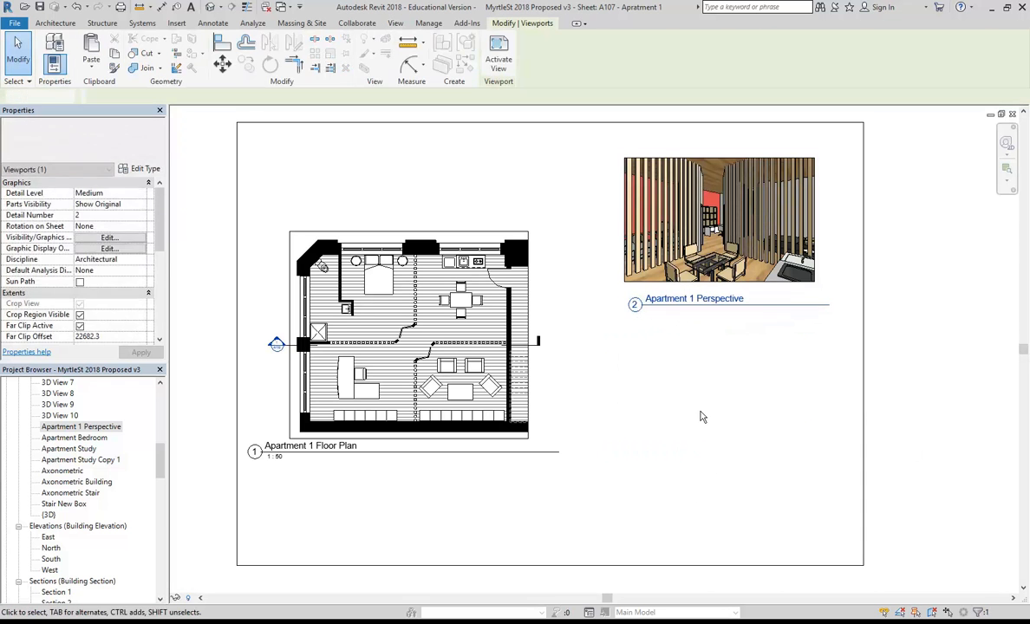
pyautogui.click(702, 416)
# Trim the perspective title line to the image width.
pyautogui.click(828, 296)
pyautogui.moveTo(830, 305); pyautogui.dragTo(809, 305)
pyautogui.click(782, 381)
pyautogui.click(715, 260)
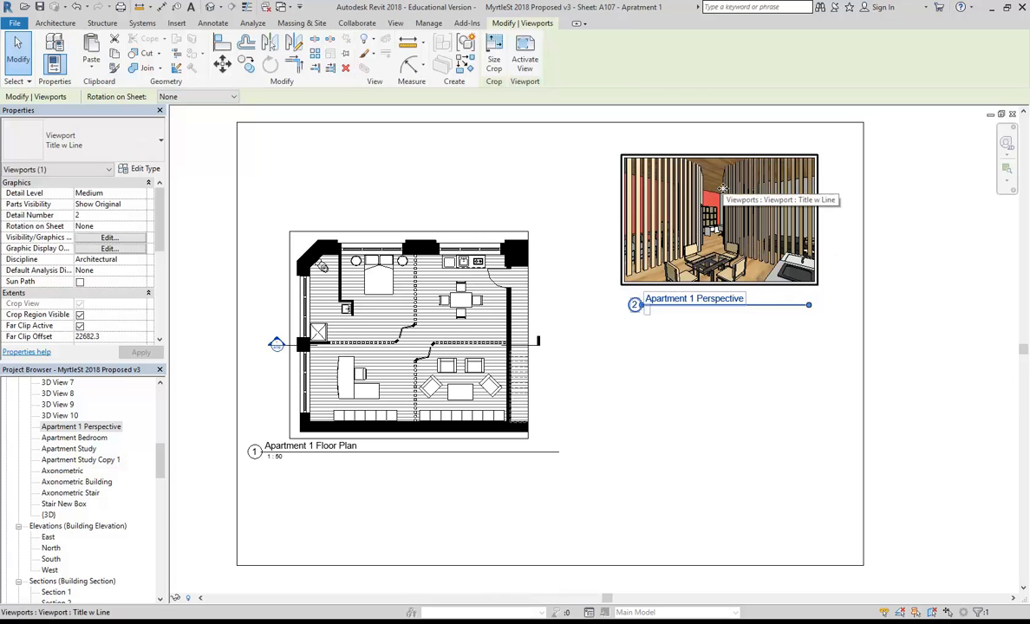
pyautogui.scroll(5, 722, 189)
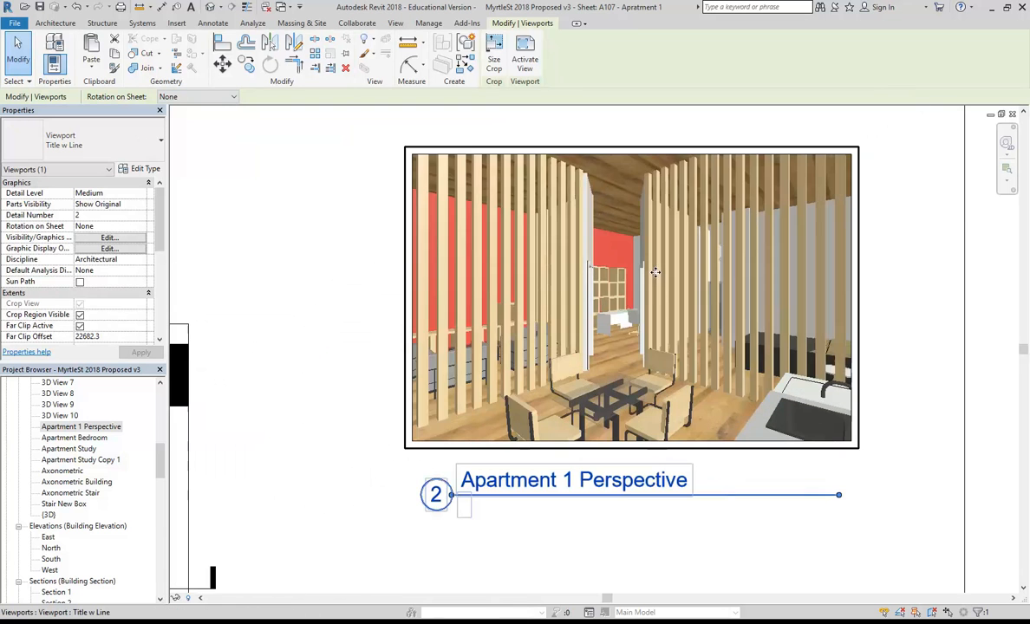
pyautogui.scroll(2, 592, 385)
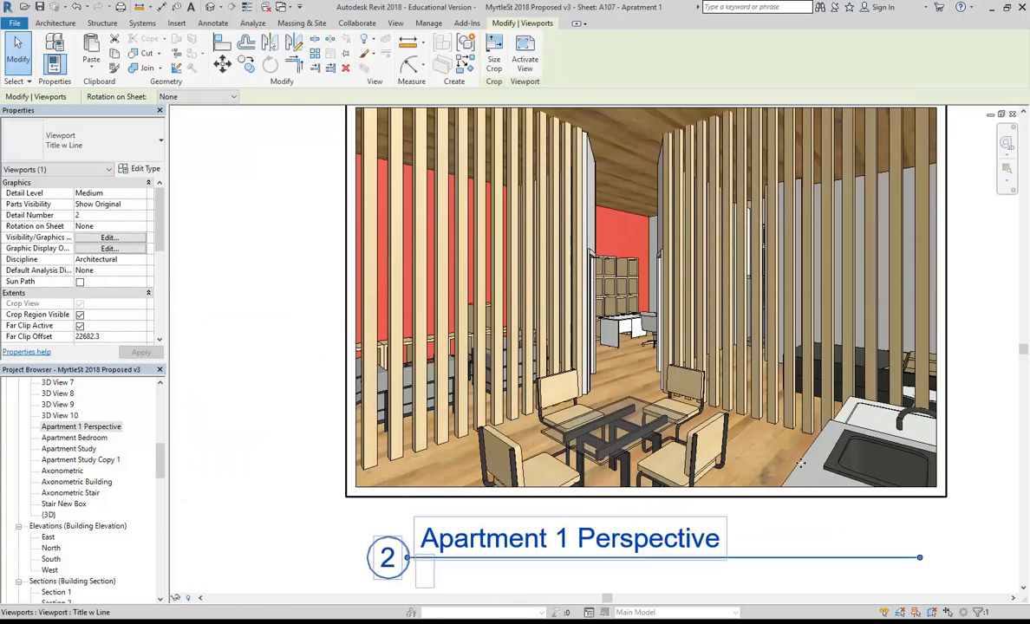
pyautogui.scroll(-2, 617, 355)
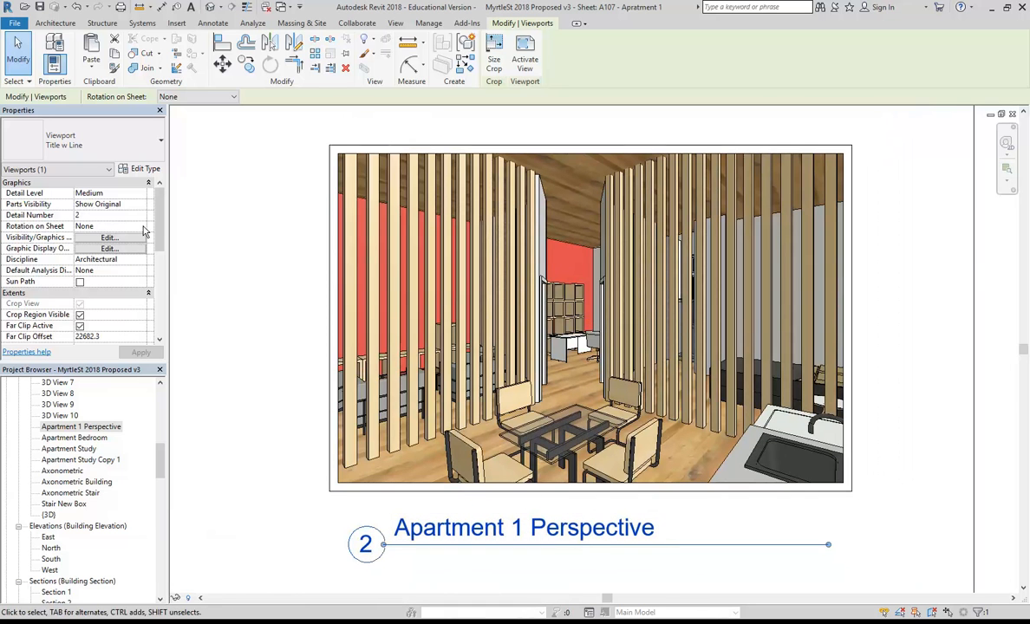
# Activate the perspective viewport and set its visual style to Hidden Line.
pyautogui.rightClick(455, 349)
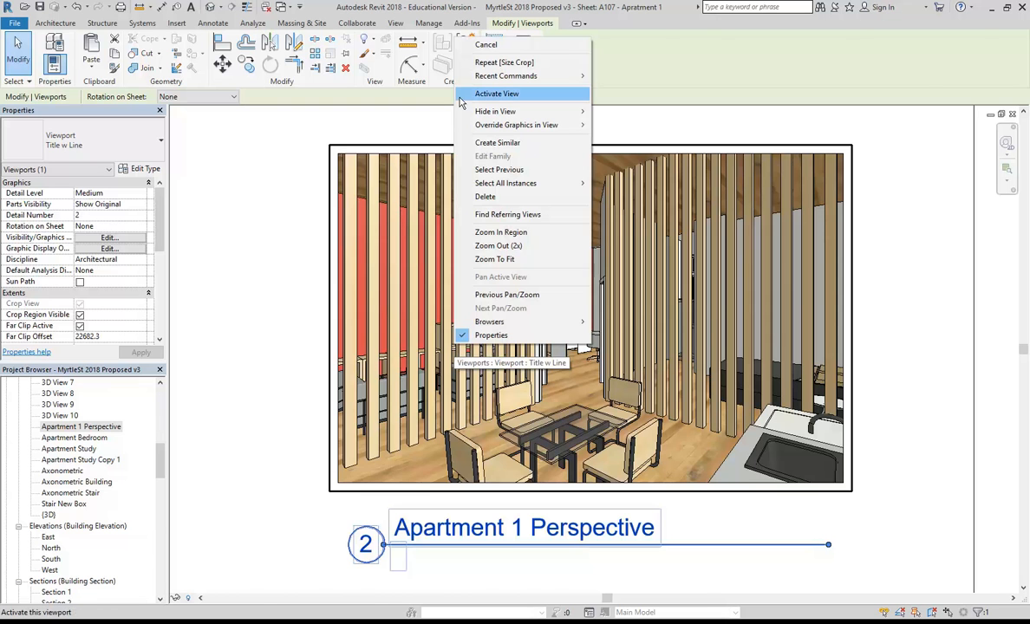
pyautogui.click(497, 93)
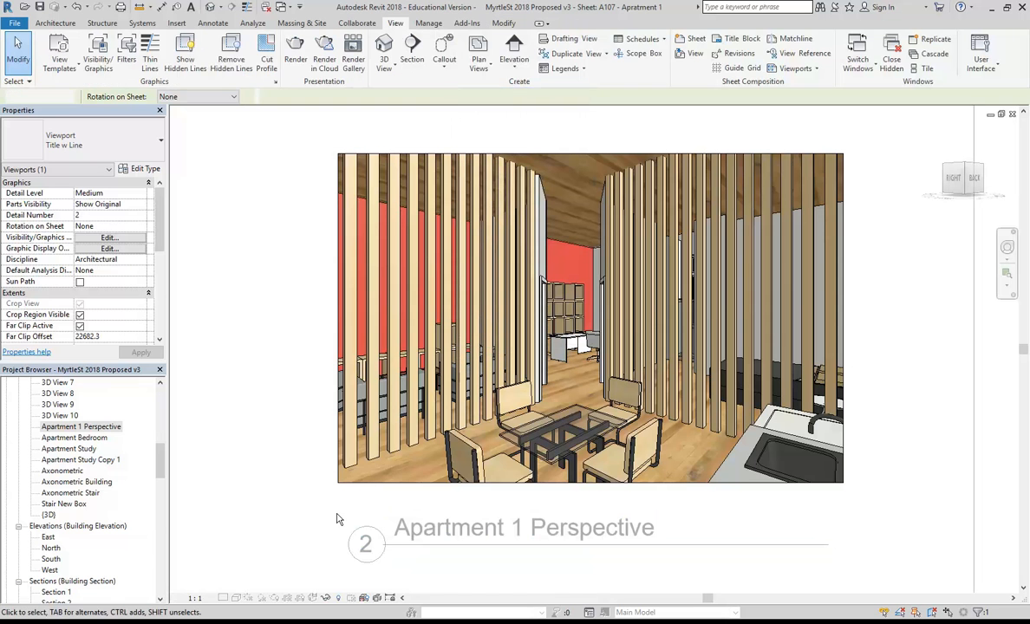
pyautogui.click(236, 598)
pyautogui.click(260, 540)
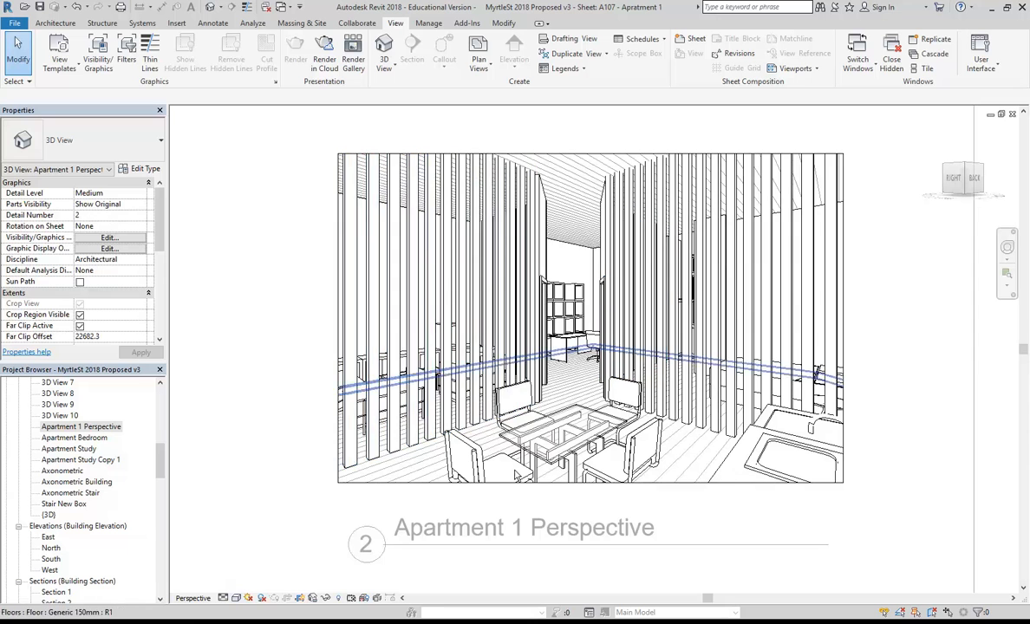
pyautogui.scroll(1, 240, 208)
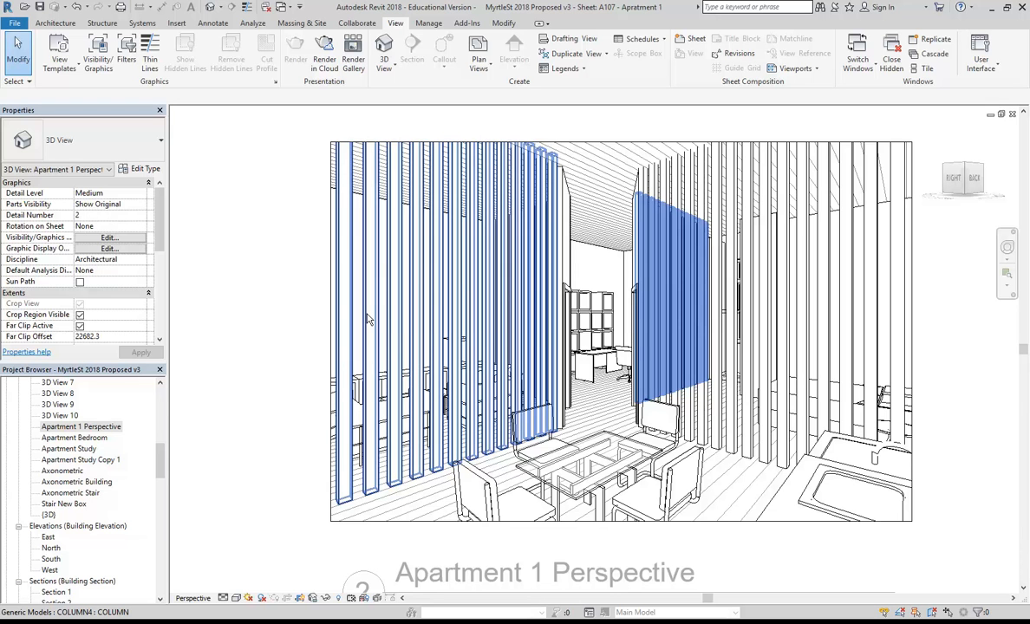
pyautogui.scroll(-5, 367, 319)
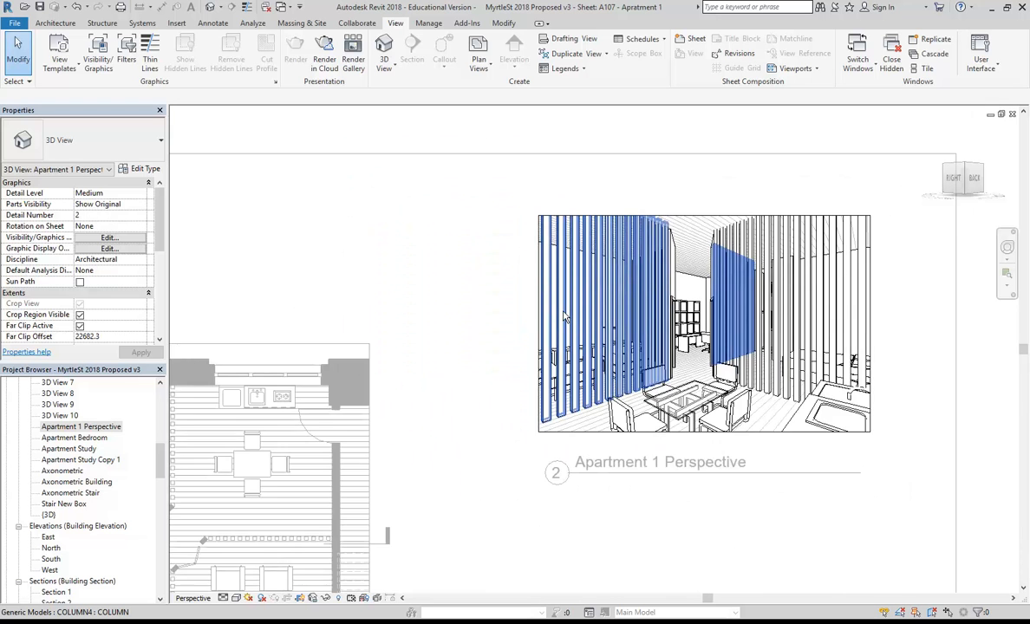
pyautogui.rightClick(486, 207)
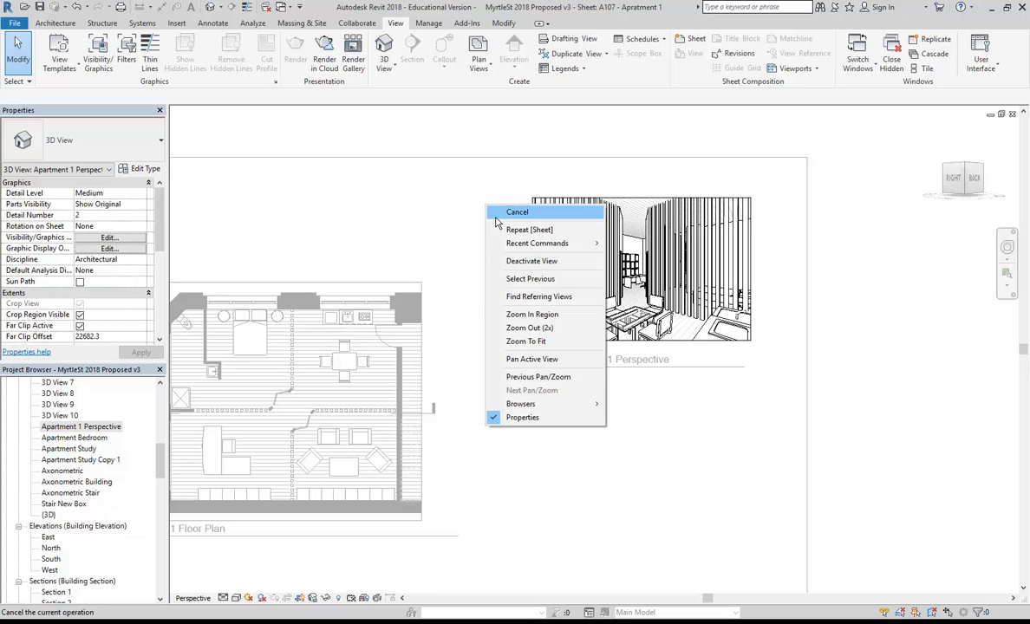
# Deactivate the perspective view, frame the whole sheet A107, and save the project.
pyautogui.click(525, 267)
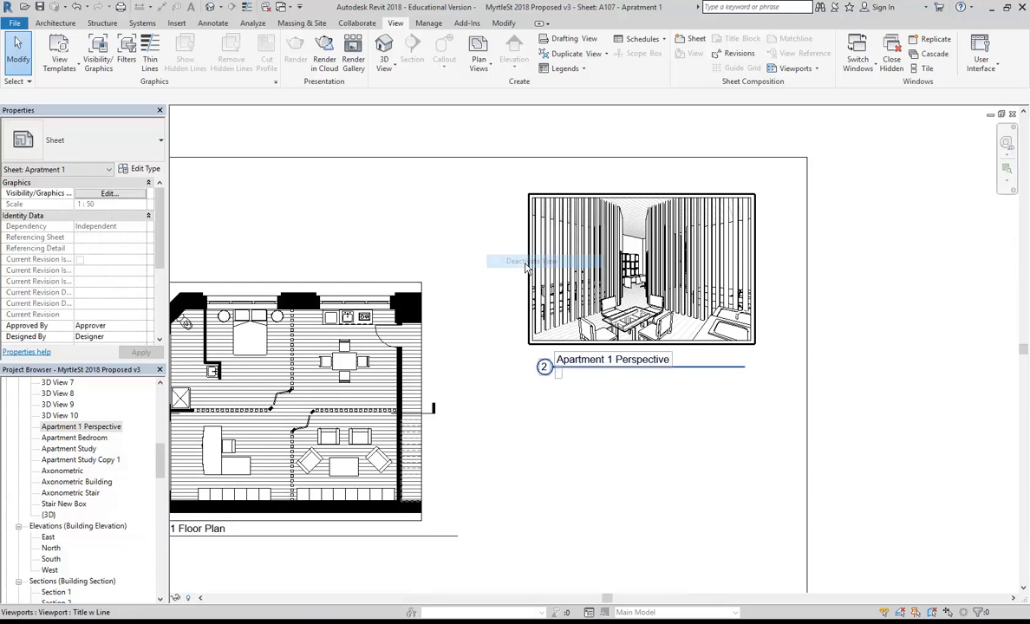
pyautogui.scroll(-4, 540, 318)
pyautogui.moveTo(540, 314); pyautogui.dragTo(508, 308, button='middle')
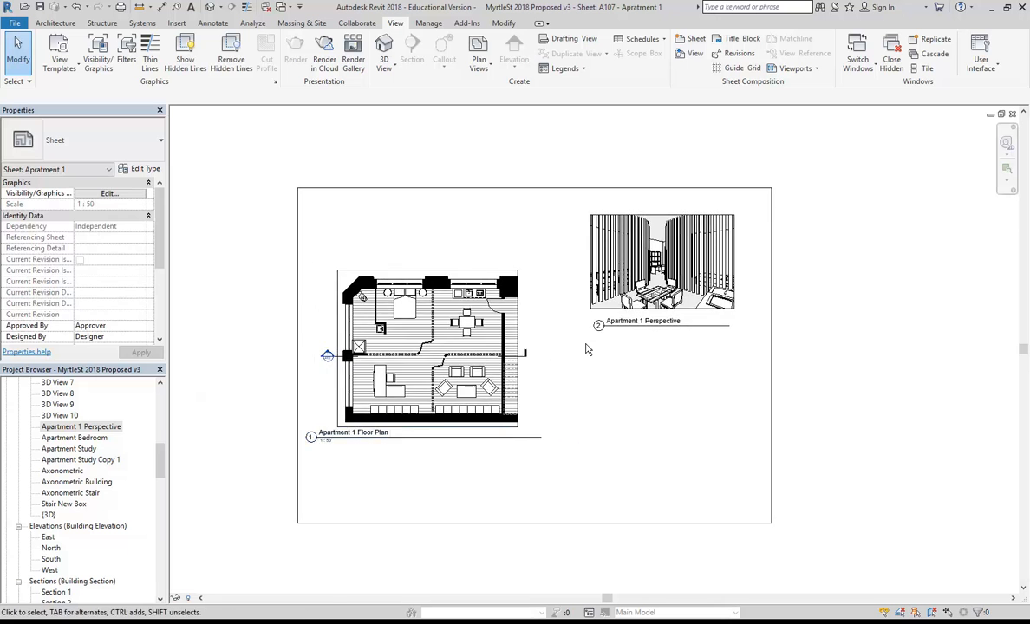
pyautogui.scroll(1, 607, 360)
pyautogui.moveTo(619, 365)
pyautogui.mouseDown(button='middle')
pyautogui.moveTo(639, 356)
pyautogui.moveTo(609, 368)
pyautogui.mouseUp(button='middle')
pyautogui.scroll(2, 611, 357)
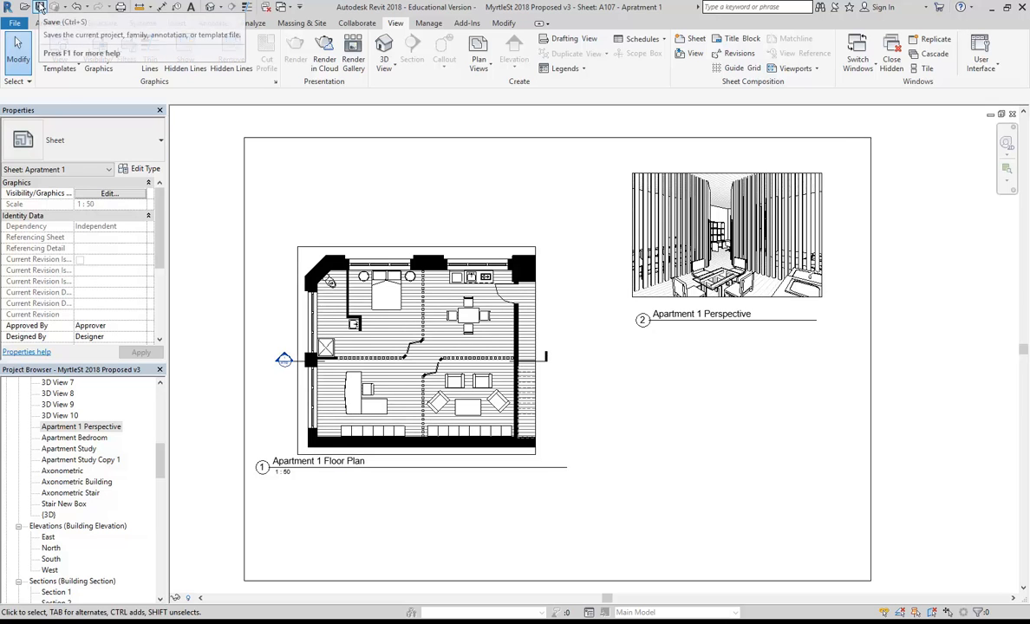
pyautogui.click(39, 6)
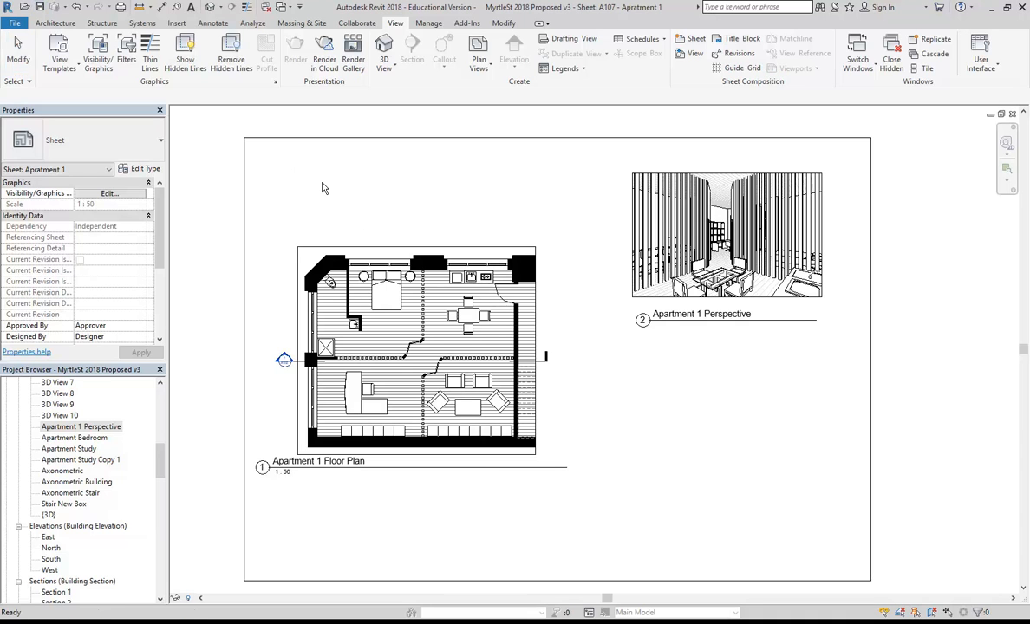
# Set printing to A2 paper at 100% size, centred, and preview sheet A107.
pyautogui.click(10, 23)
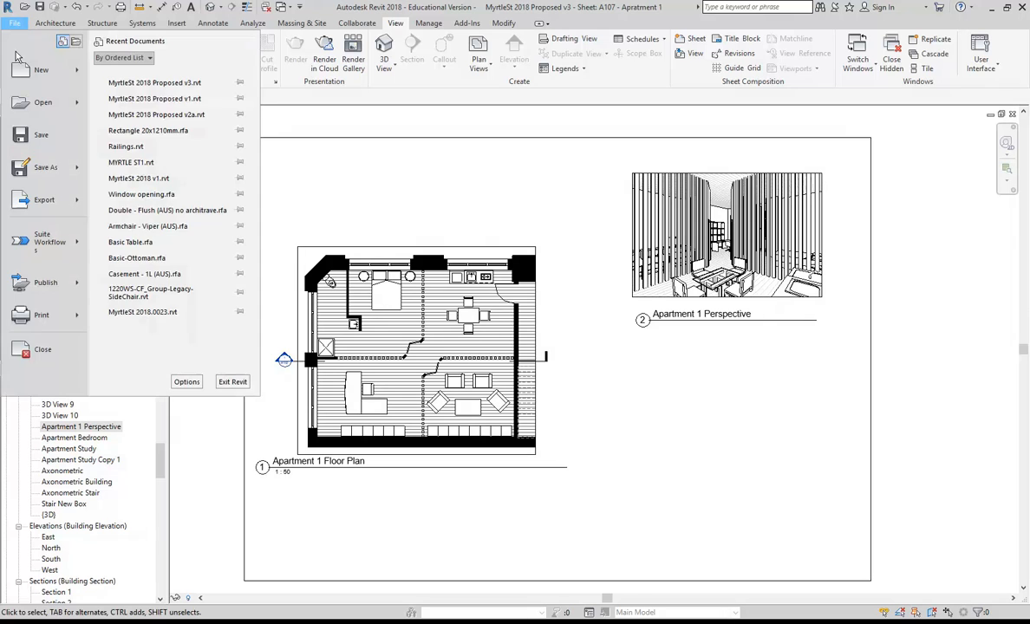
pyautogui.click(37, 319)
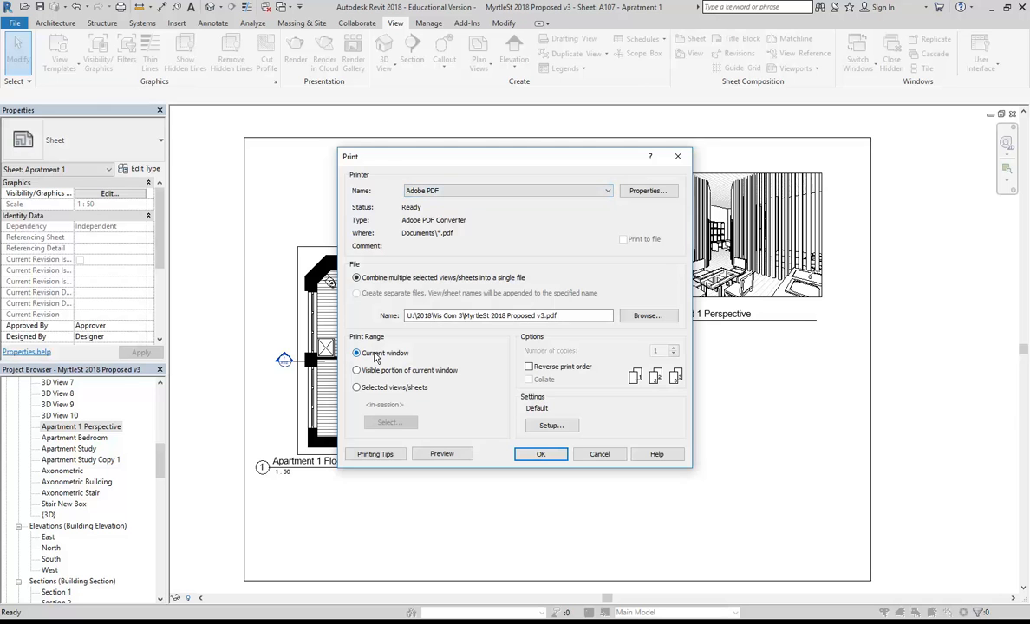
pyautogui.click(531, 425)
pyautogui.click(351, 357)
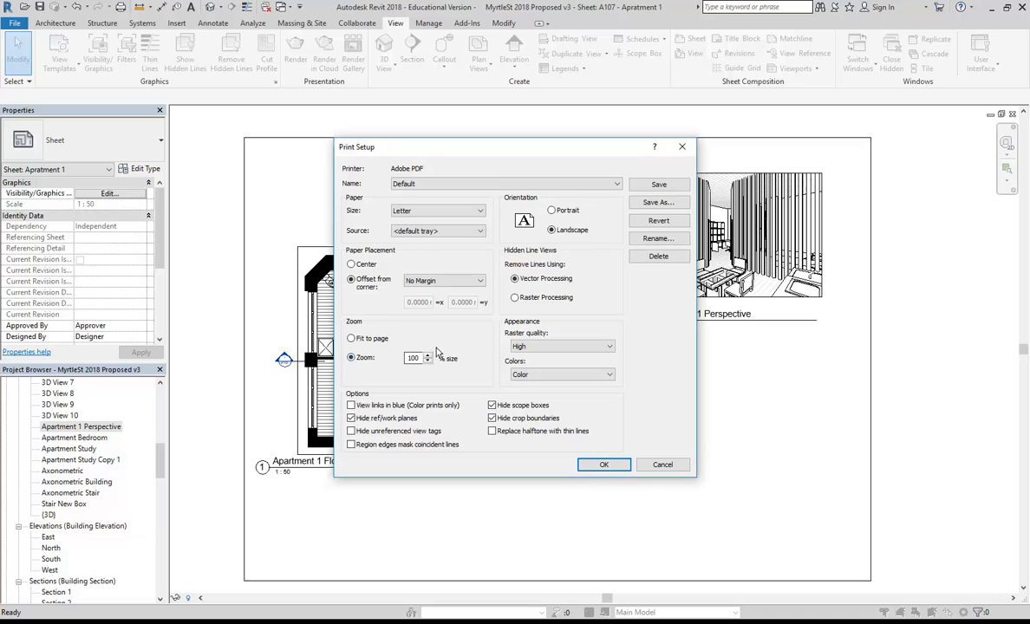
pyautogui.click(438, 211)
pyautogui.click(422, 274)
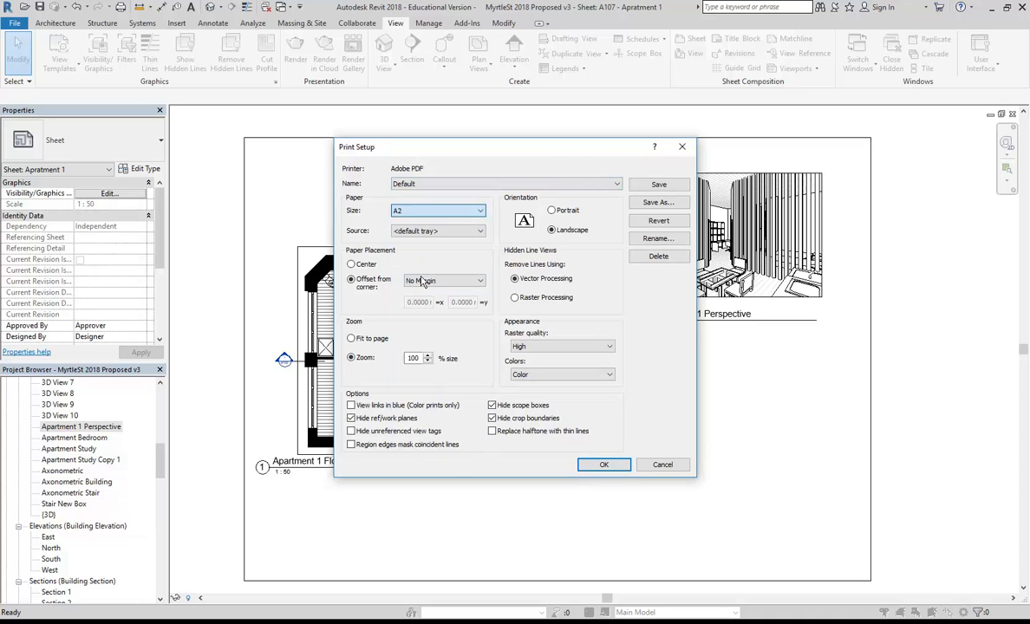
pyautogui.click(351, 263)
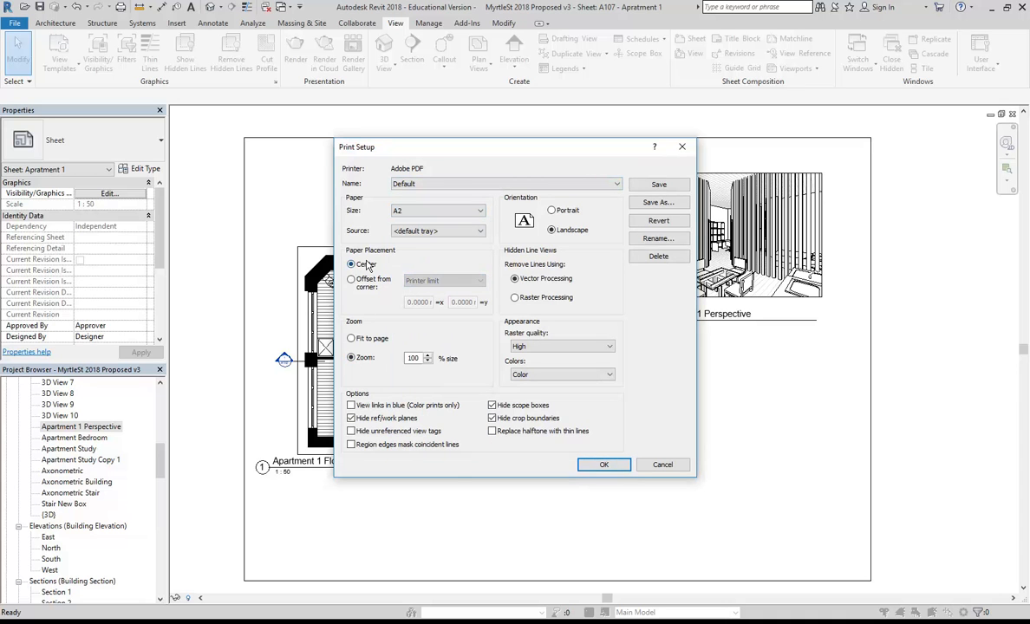
pyautogui.click(601, 466)
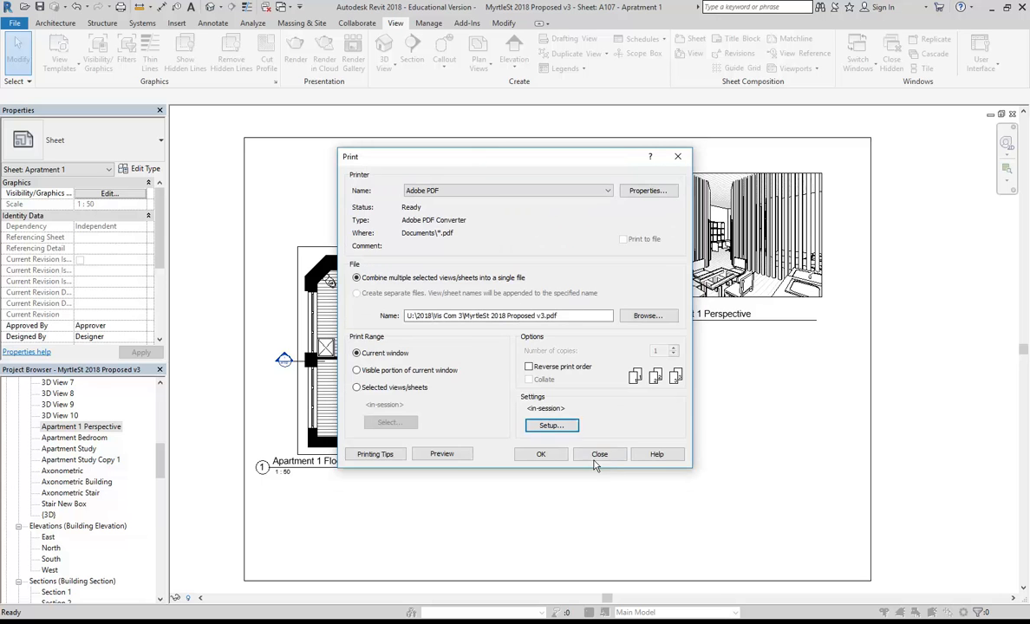
pyautogui.click(448, 455)
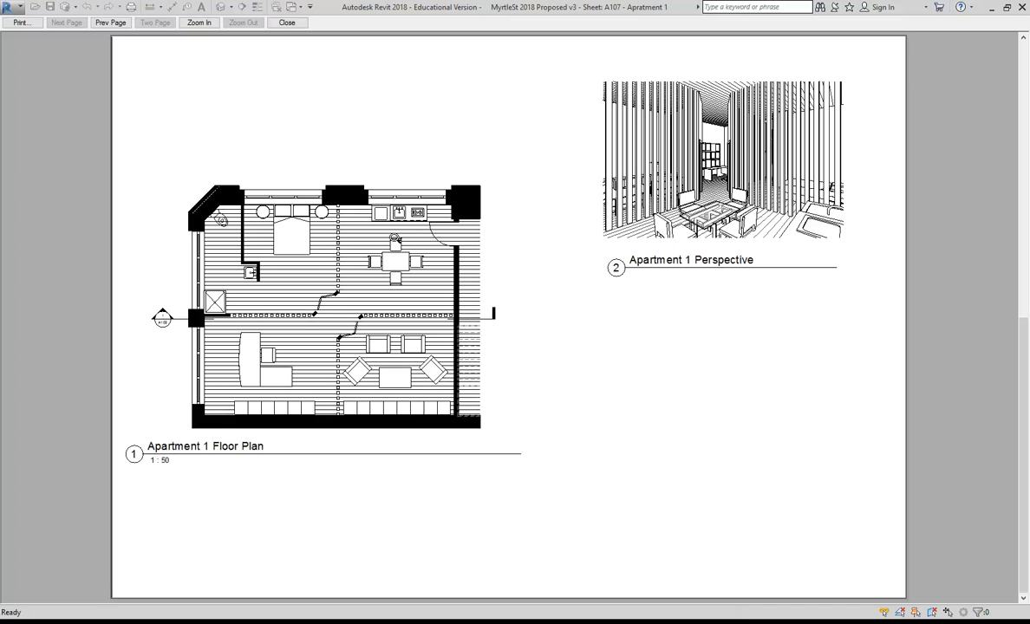
# Print sheet A107 to PDF, saving it as 'MyrtleSt 2018 Apartment 1' in Myrtle St Drawings.
pyautogui.click(28, 24)
pyautogui.click(536, 452)
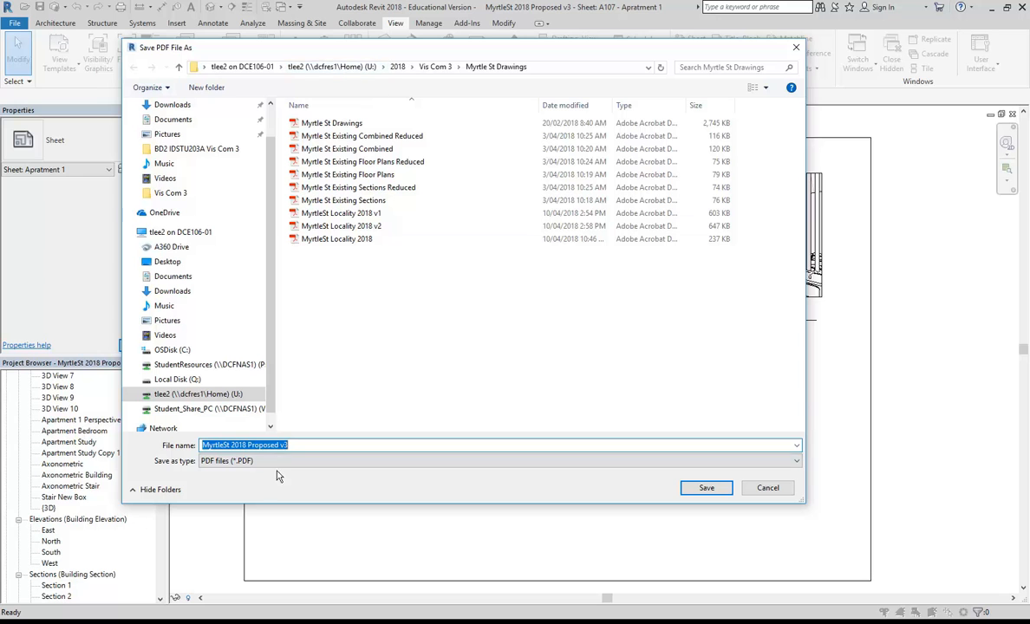
pyautogui.moveTo(248, 445); pyautogui.dragTo(361, 449)
pyautogui.write('Apartment')
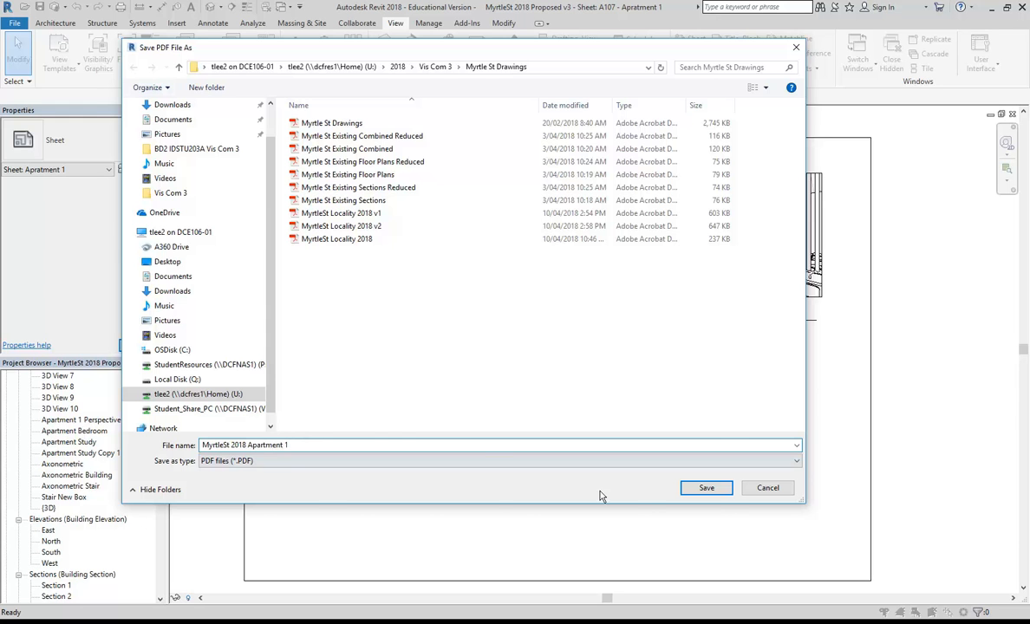
pyautogui.click(707, 489)
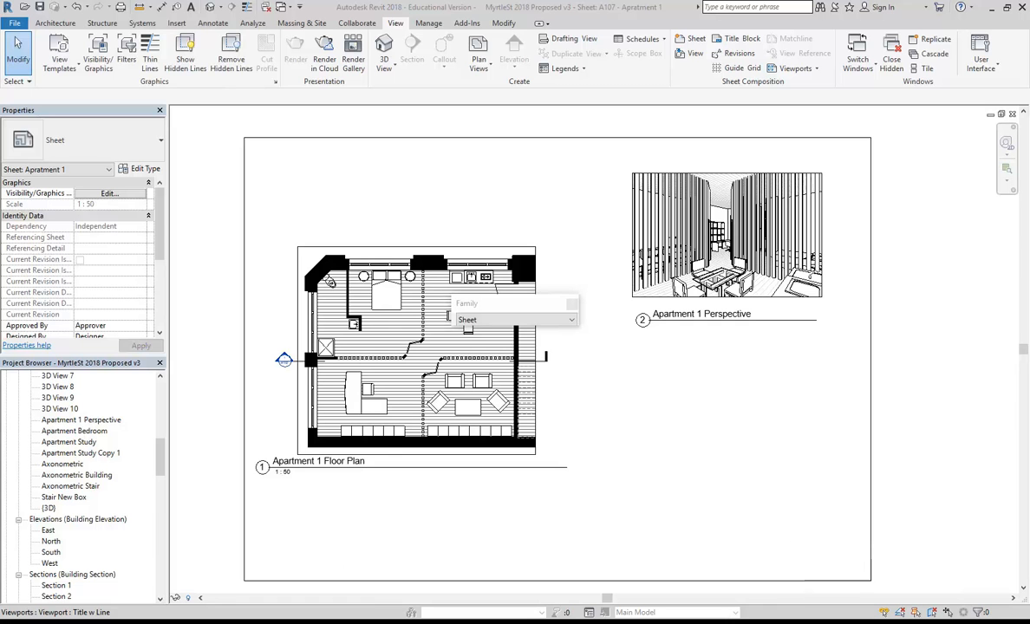
# Launch Photoshop CC 2017 from the Start menu, accepting the classroom connection prompt.
pyautogui.press('super')
pyautogui.scroll(-3, 76, 515)
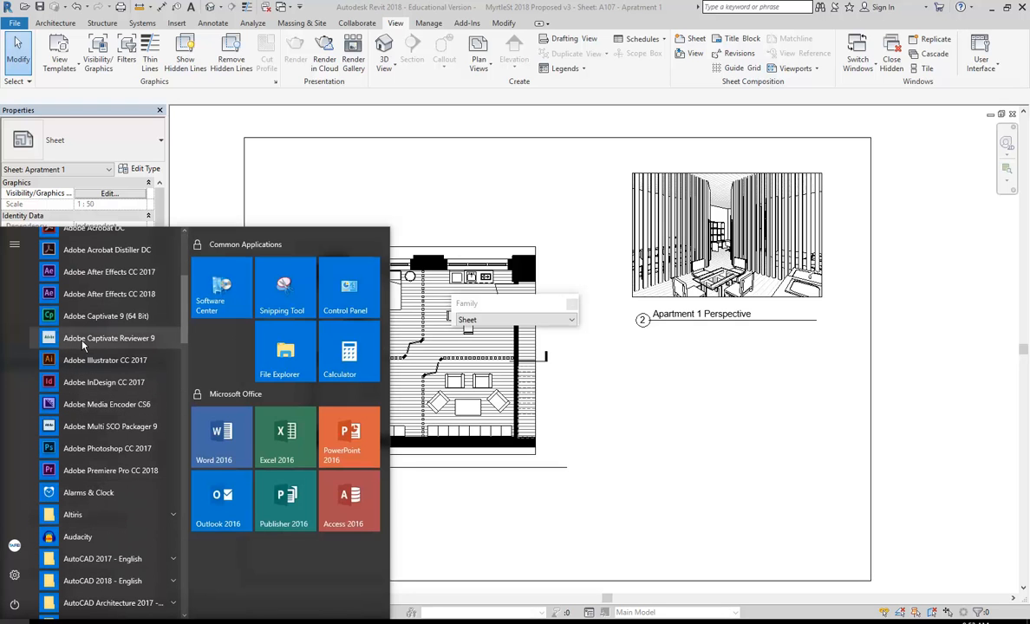
pyautogui.click(96, 448)
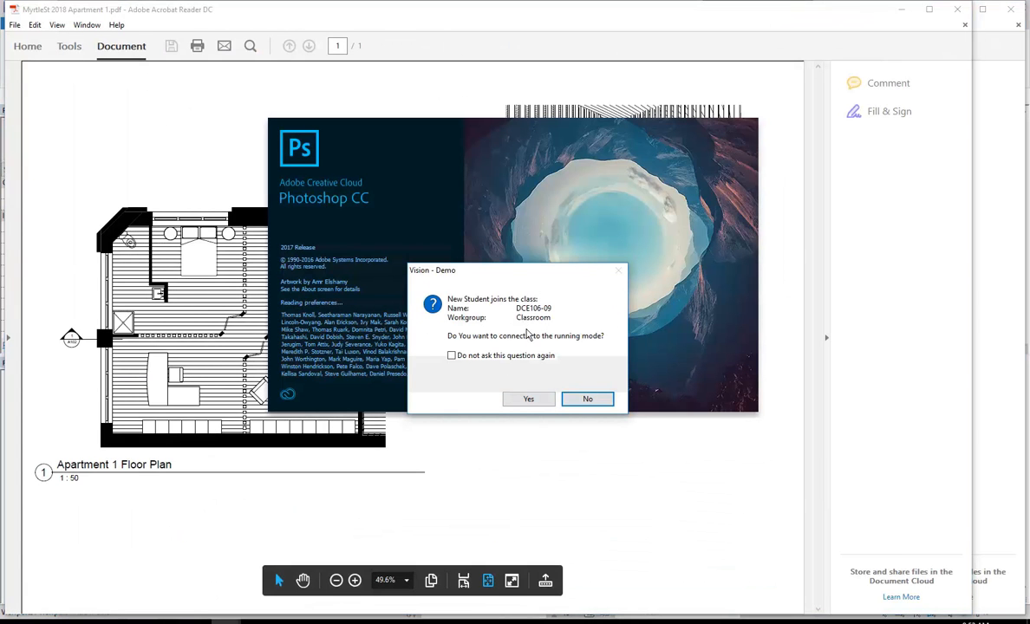
pyautogui.click(524, 400)
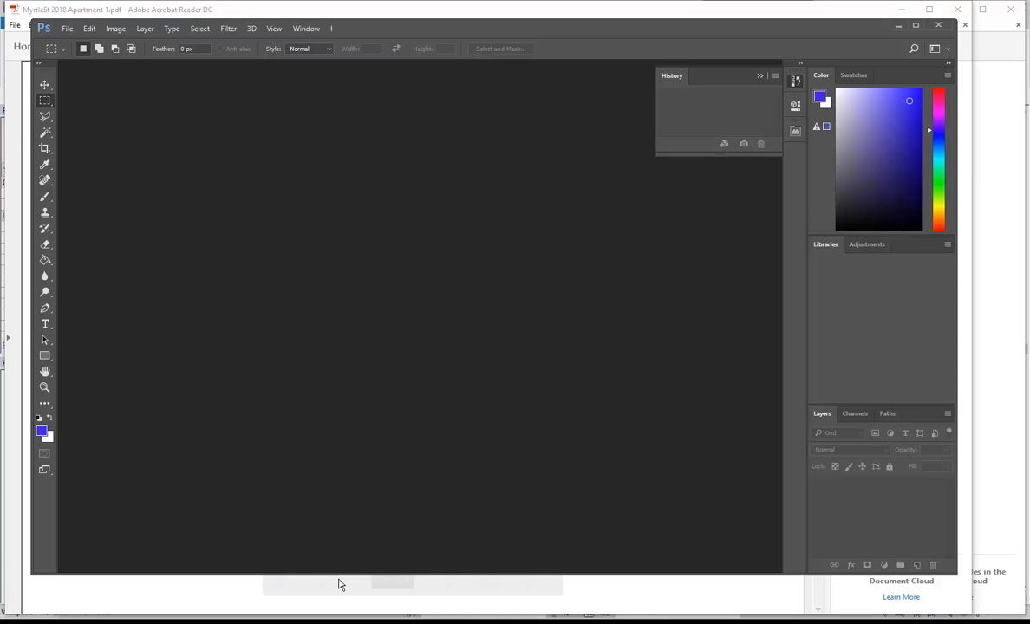
# Close the exported Apartment 1 PDF in Acrobat Reader.
pyautogui.moveTo(345, 615)
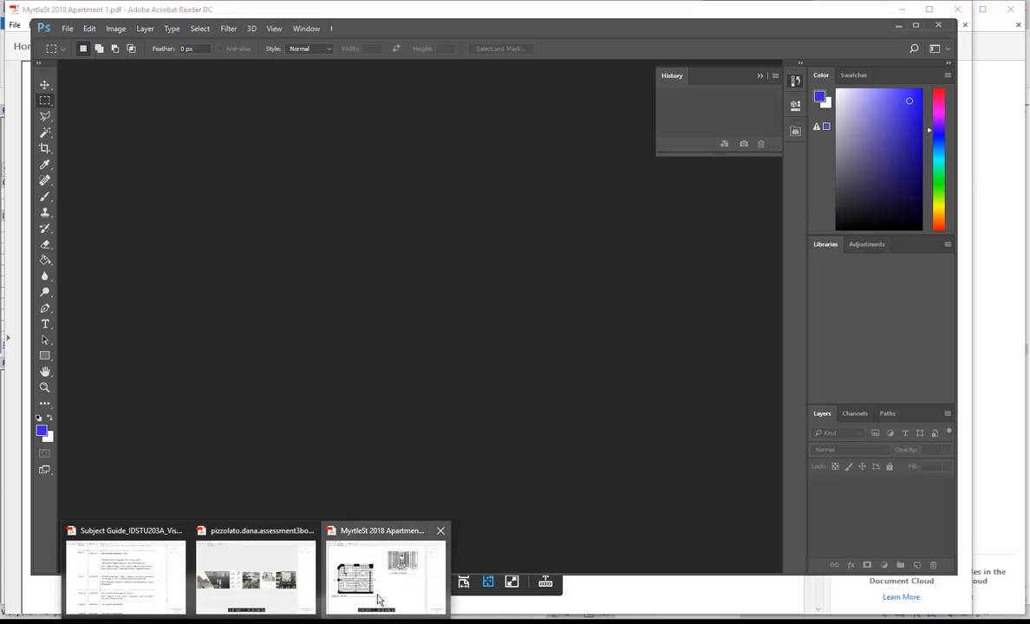
pyautogui.click(351, 556)
pyautogui.click(957, 9)
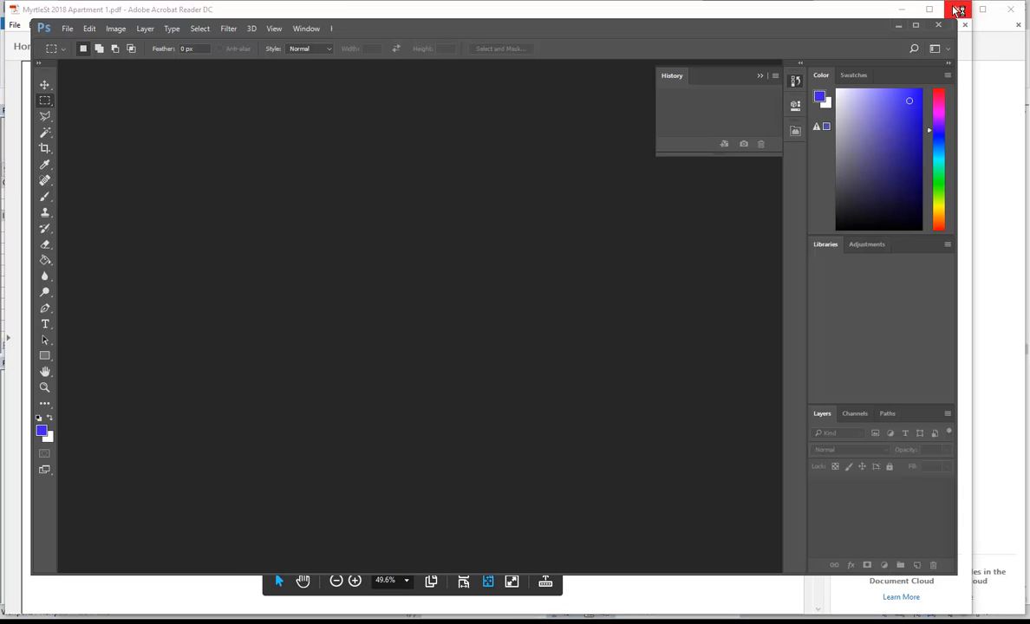
# Open MyrtleSt 2018 Apartment 1.pdf in Photoshop through File > Open.
pyautogui.click(67, 28)
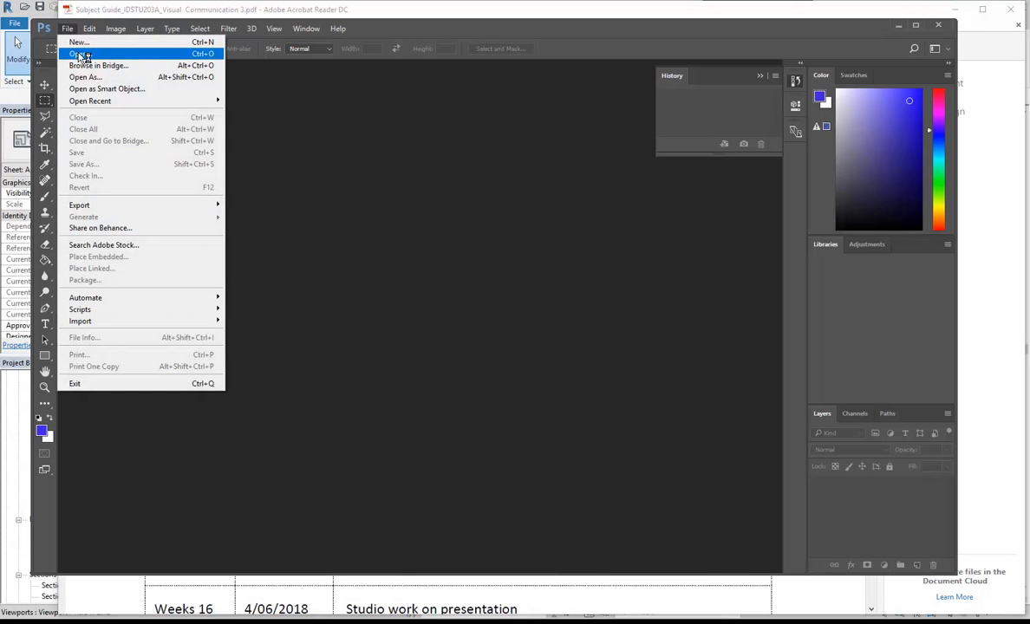
pyautogui.click(80, 54)
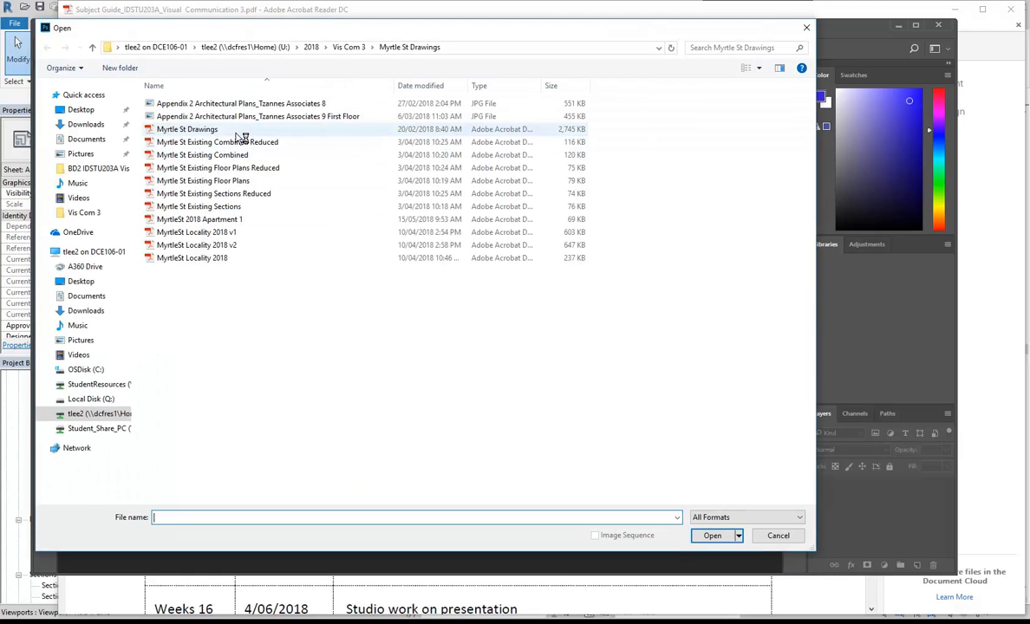
pyautogui.click(199, 219)
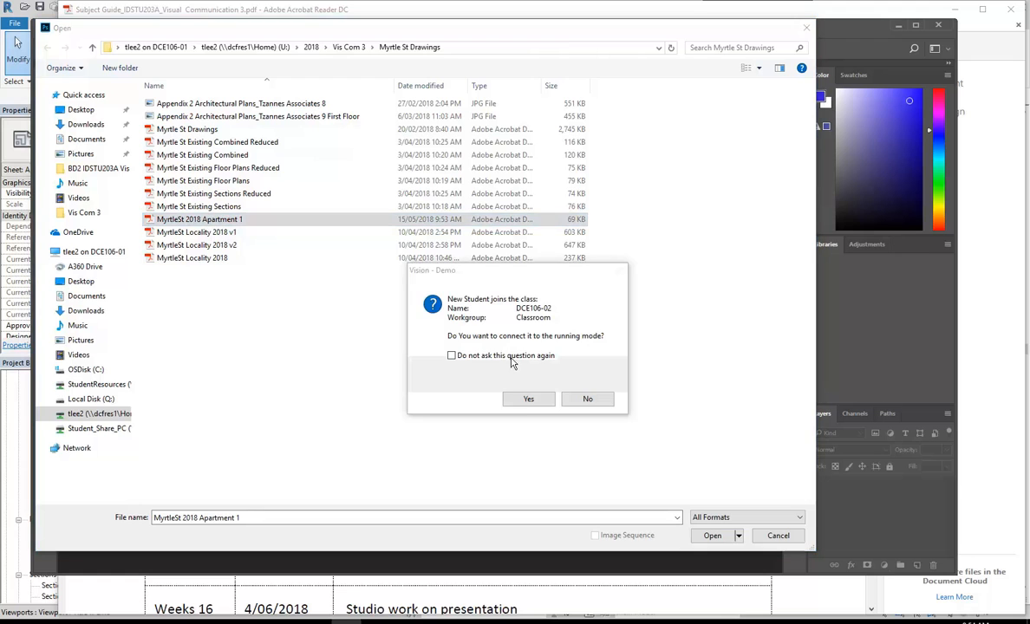
pyautogui.click(529, 399)
pyautogui.click(709, 537)
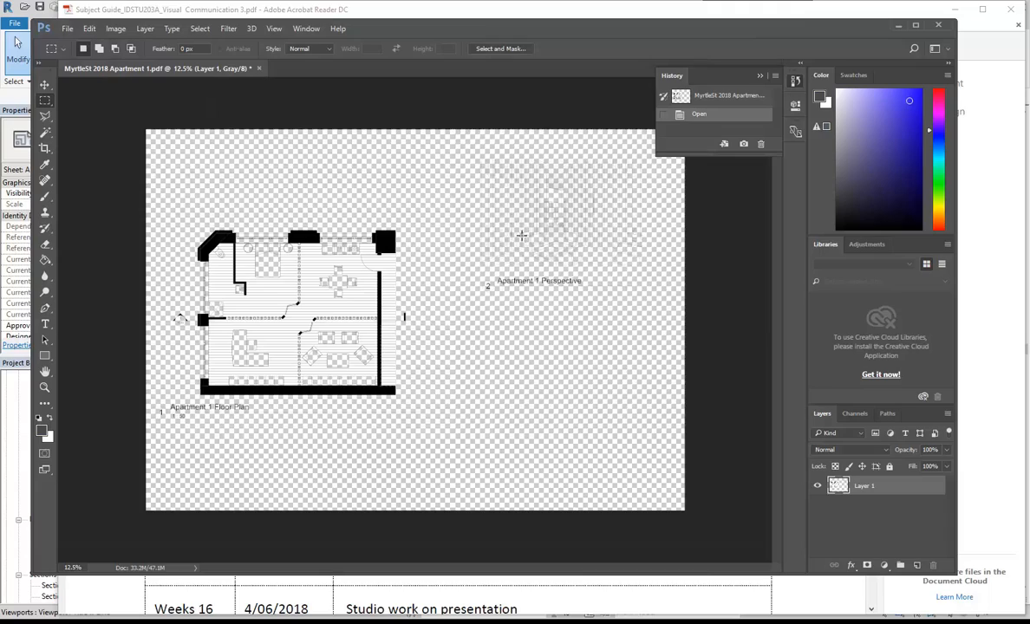
# Zoom around to inspect the drawing, then maximize the Photoshop window.
pyautogui.keyDown('alt'); pyautogui.scroll(8, 528, 239); pyautogui.keyUp('alt')
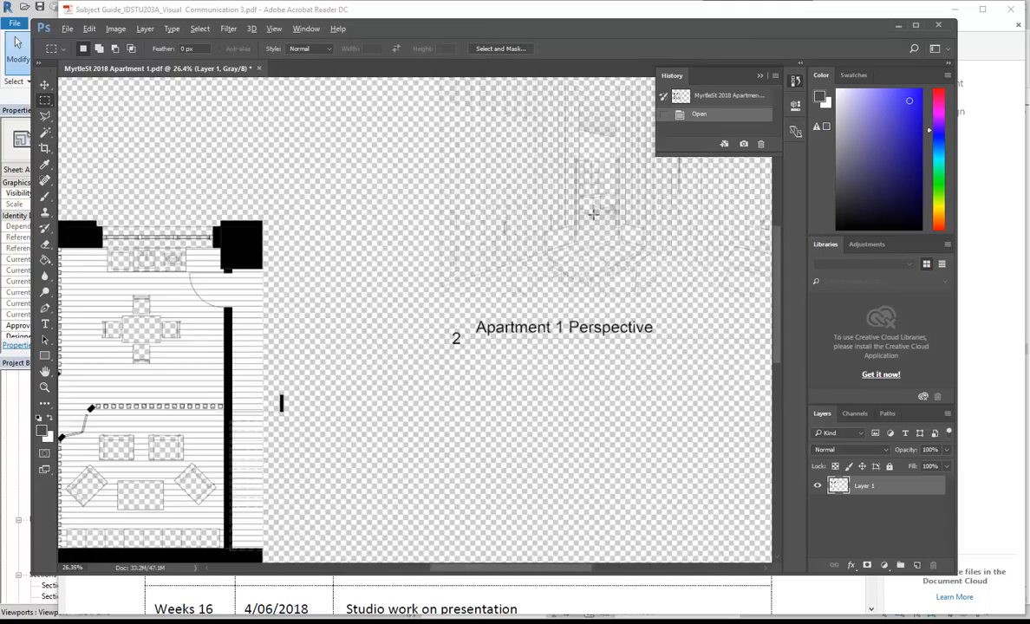
pyautogui.keyDown('alt'); pyautogui.scroll(5, 585, 298); pyautogui.keyUp('alt')
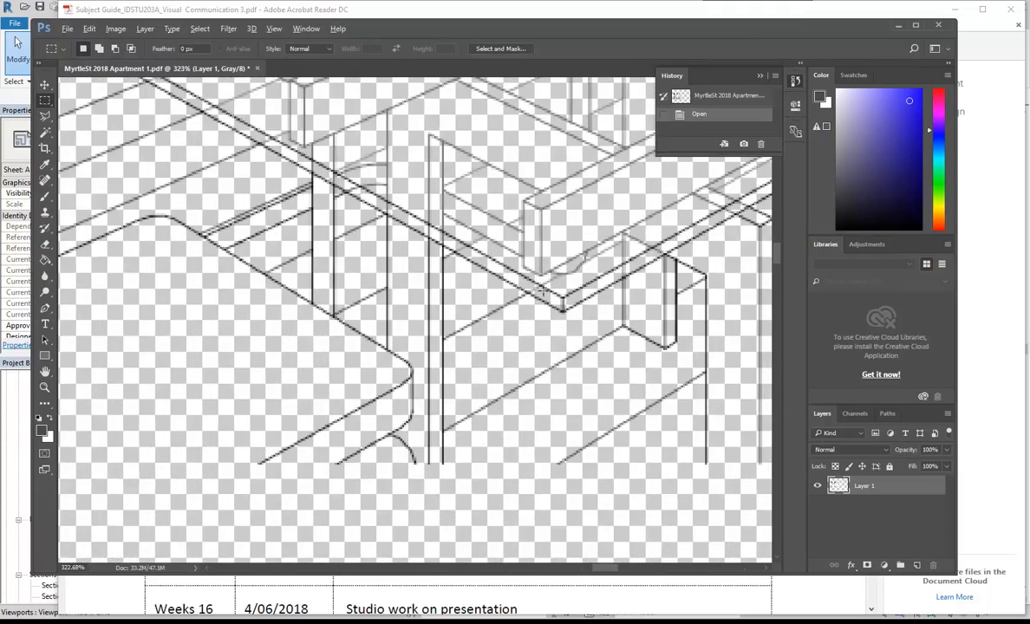
pyautogui.keyDown('alt'); pyautogui.scroll(-9, 548, 379); pyautogui.keyUp('alt')
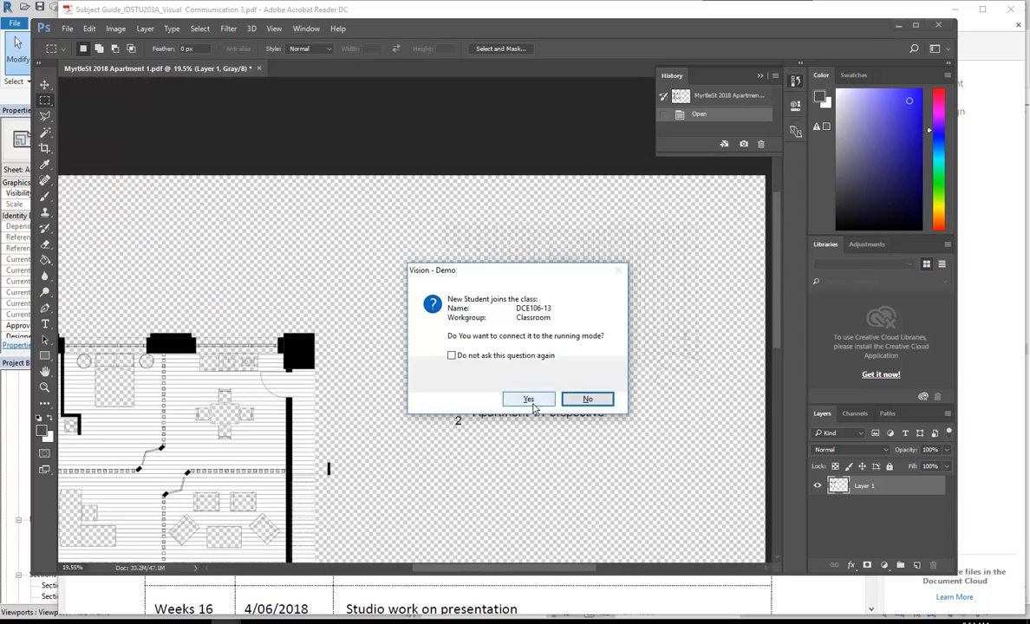
pyautogui.click(491, 371)
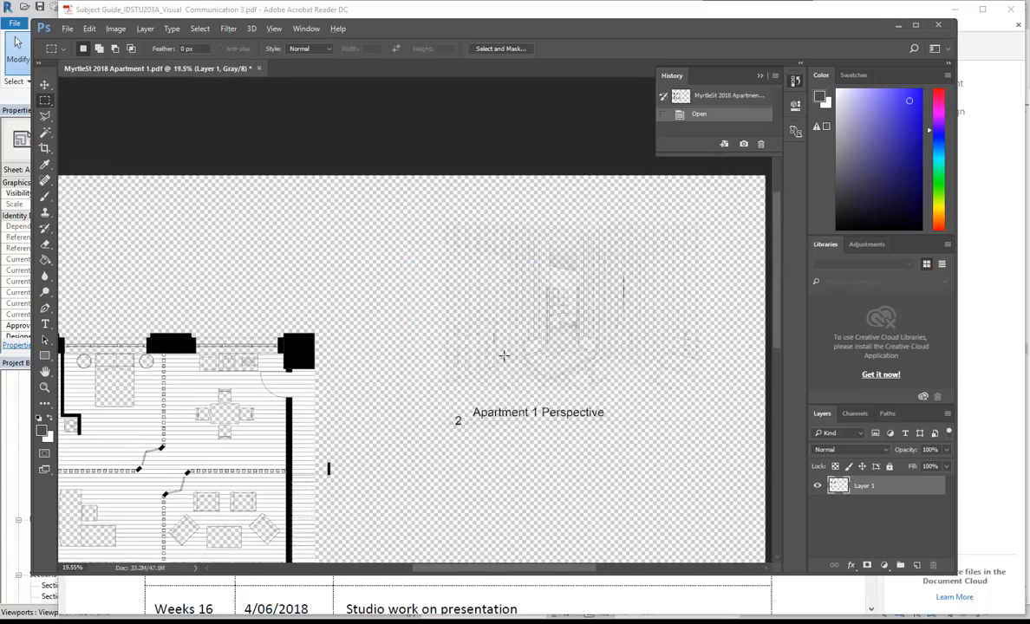
pyautogui.keyDown('alt'); pyautogui.scroll(-2, 373, 326); pyautogui.keyUp('alt')
pyautogui.keyDown('alt'); pyautogui.scroll(1, 374, 326); pyautogui.keyUp('alt')
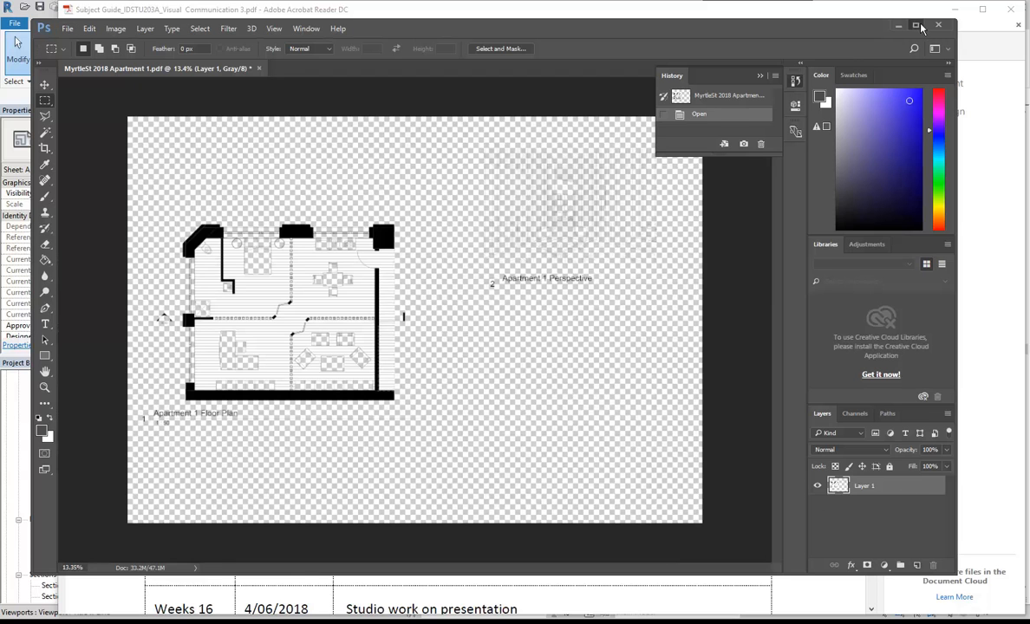
pyautogui.doubleClick(852, 23)
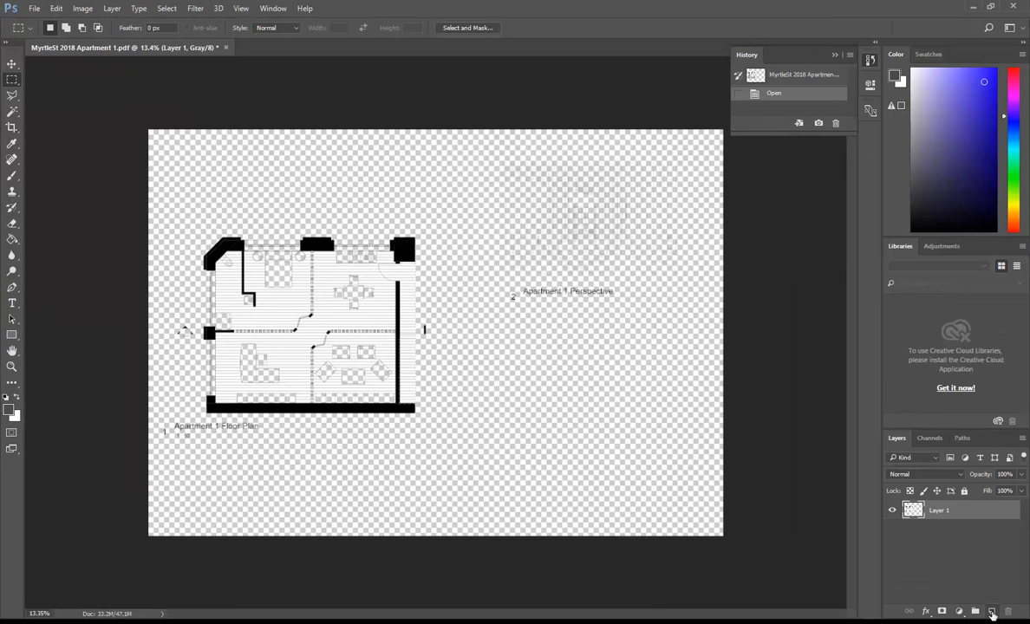
# Add a new Layer 2 beneath Layer 1 and fill it with white.
pyautogui.click(992, 612)
pyautogui.moveTo(915, 532); pyautogui.dragTo(906, 532)
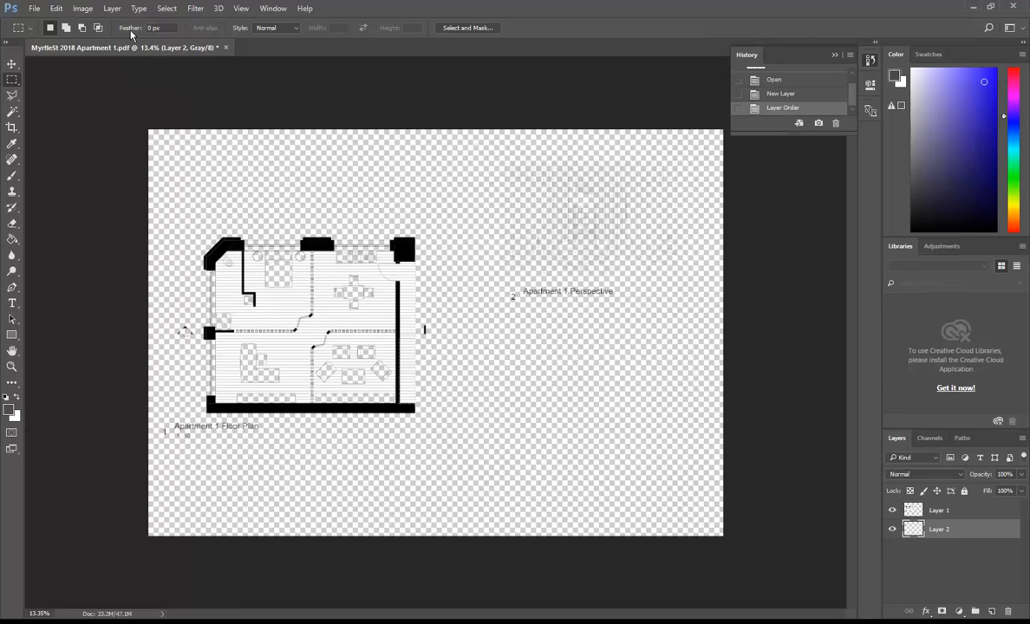
pyautogui.click(56, 7)
pyautogui.click(75, 196)
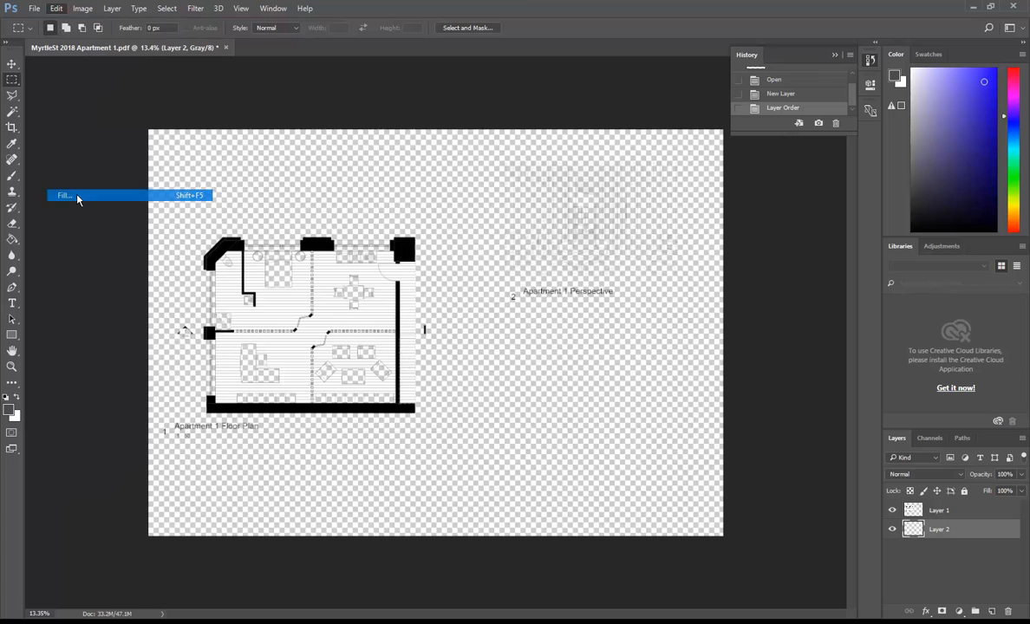
pyautogui.click(318, 123)
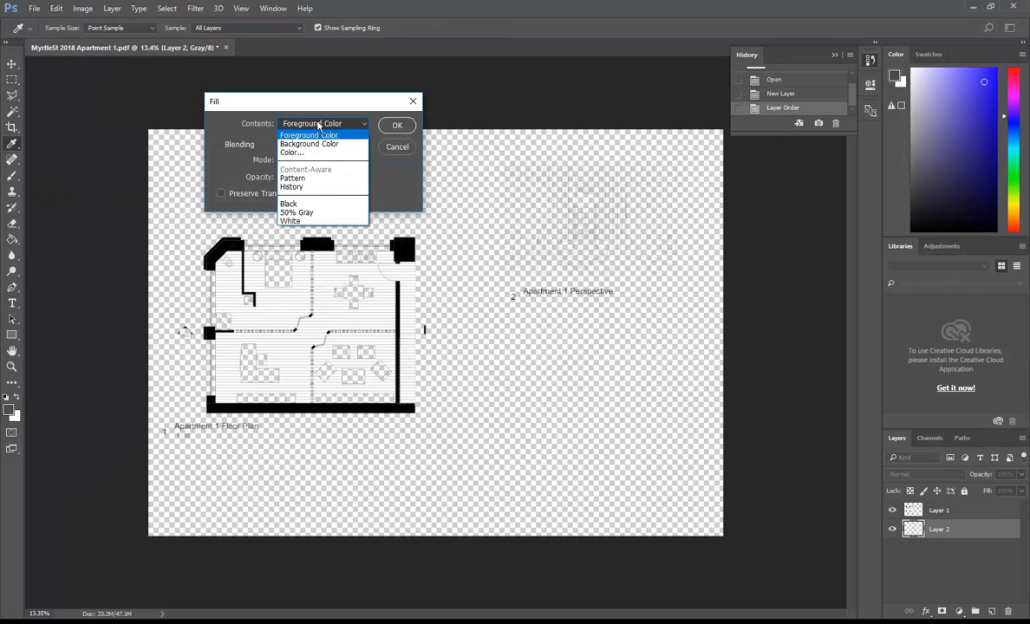
pyautogui.click(305, 216)
pyautogui.click(395, 127)
pyautogui.press('m')
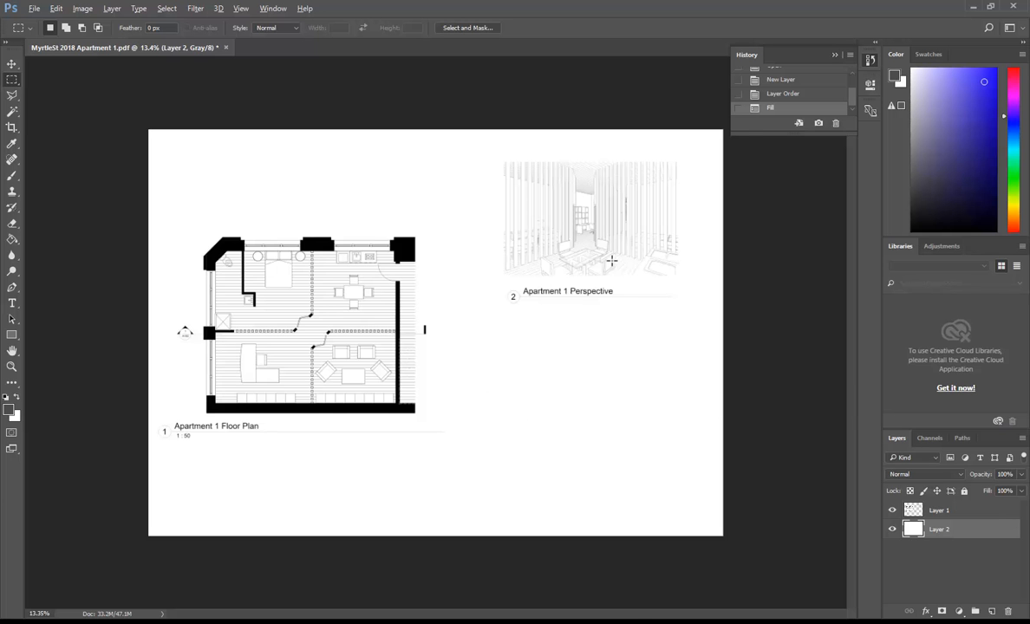
# Zoom the canvas to about 142% on the glass table and chairs.
pyautogui.keyDown('alt'); pyautogui.scroll(8, 607, 251); pyautogui.keyUp('alt')
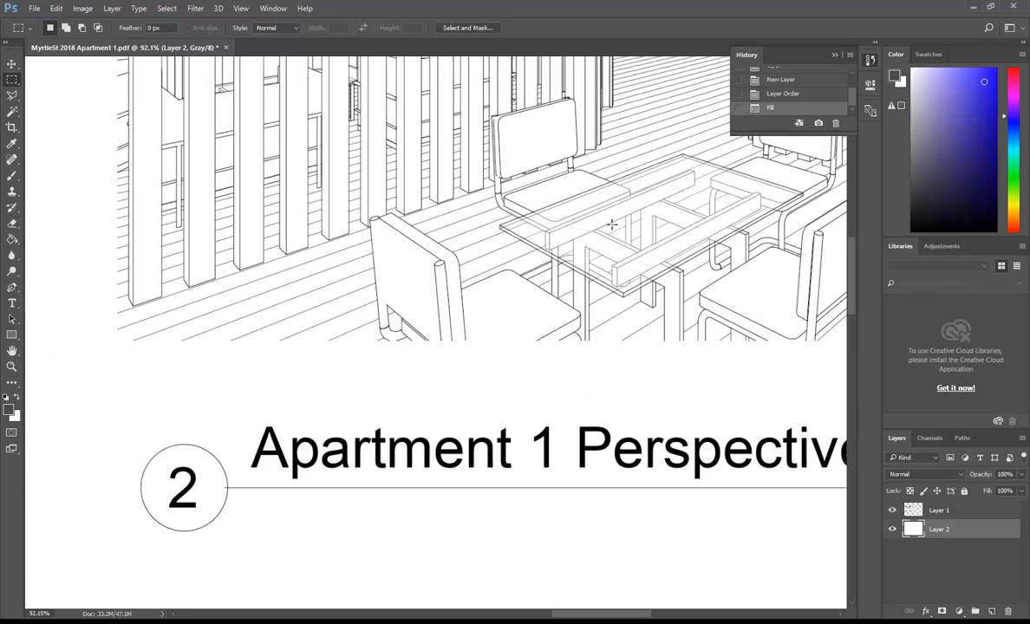
pyautogui.keyDown('alt'); pyautogui.scroll(3, 612, 225); pyautogui.keyUp('alt')
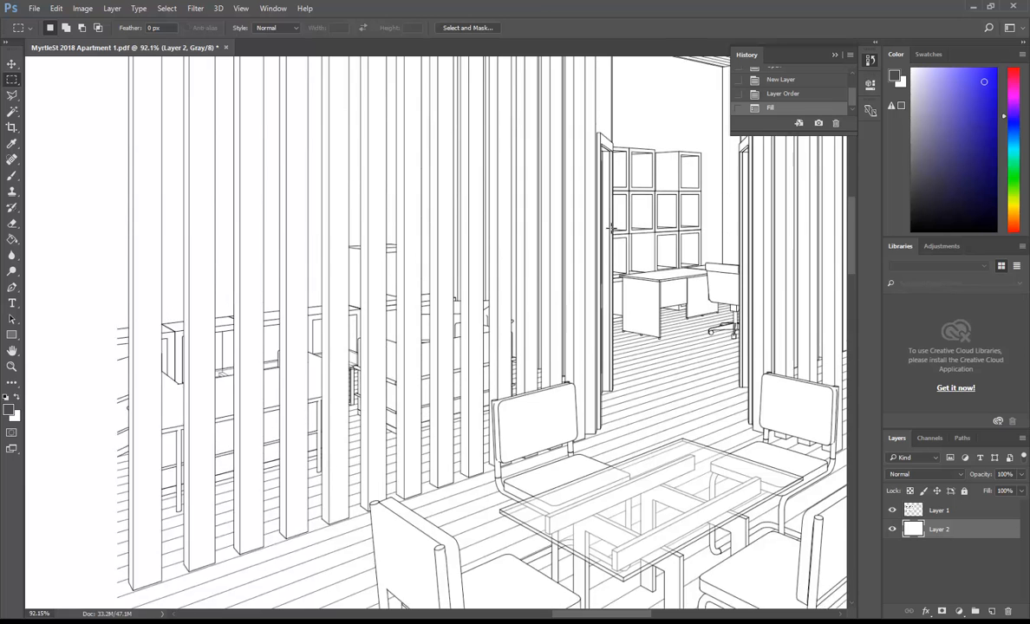
pyautogui.keyDown('alt'); pyautogui.scroll(1, 623, 235); pyautogui.keyUp('alt')
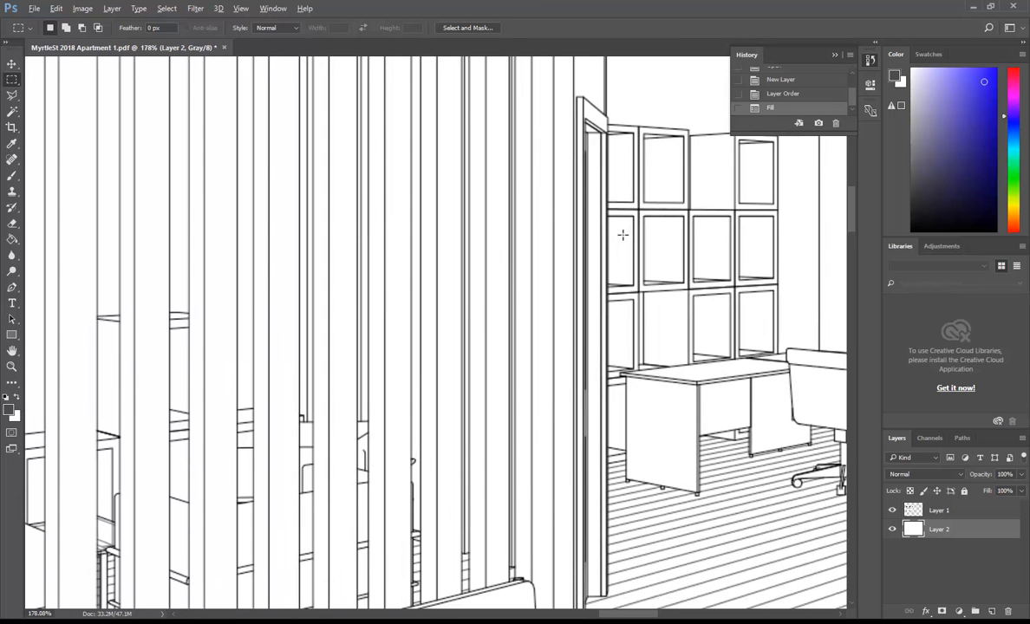
pyautogui.keyDown('alt'); pyautogui.scroll(-1, 623, 235); pyautogui.keyUp('alt')
pyautogui.keyDown('alt'); pyautogui.scroll(-2, 623, 235); pyautogui.keyUp('alt')
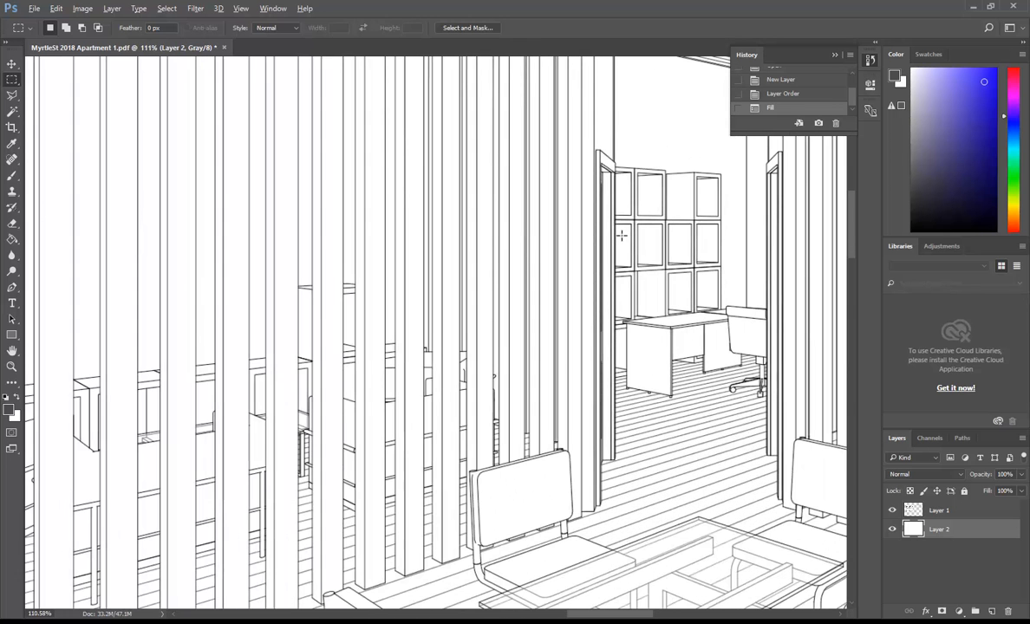
pyautogui.keyDown('alt'); pyautogui.scroll(-2, 609, 268); pyautogui.keyUp('alt')
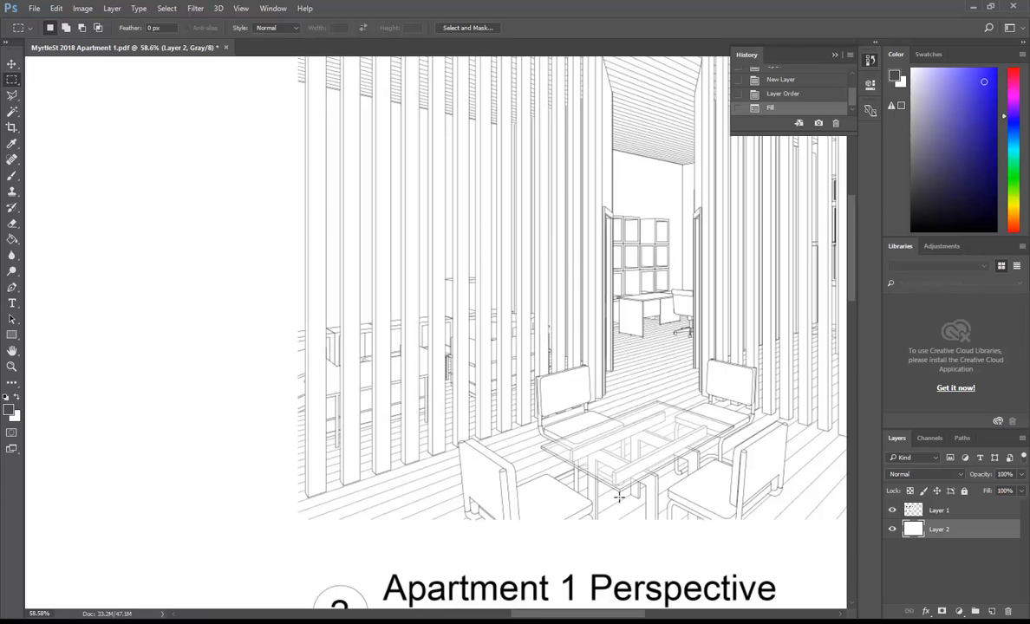
pyautogui.keyDown('alt'); pyautogui.scroll(5, 630, 490); pyautogui.keyUp('alt')
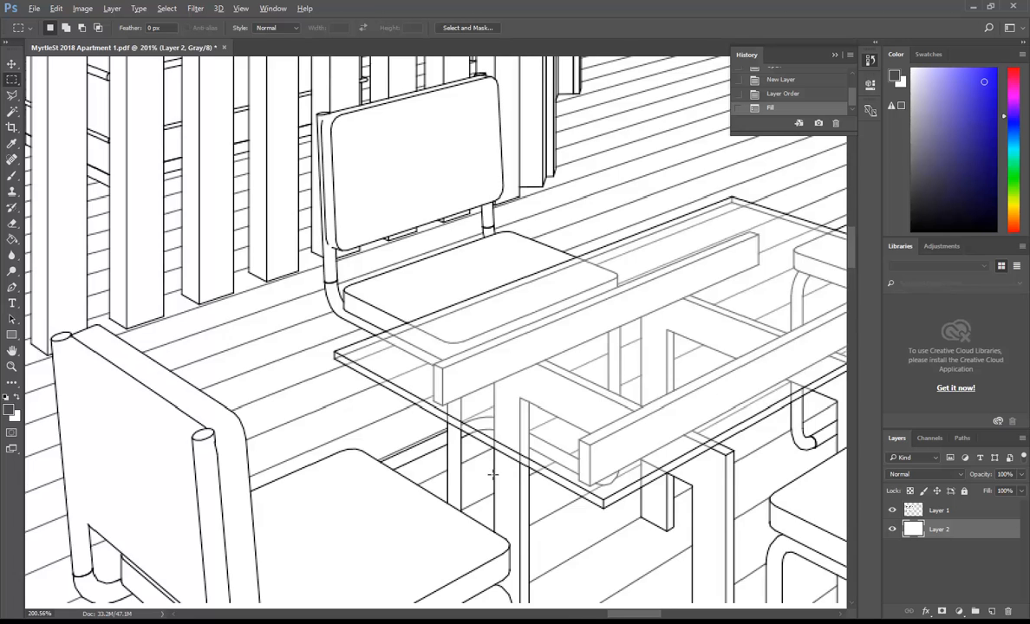
pyautogui.keyDown('alt'); pyautogui.scroll(-5, 492, 475); pyautogui.keyUp('alt')
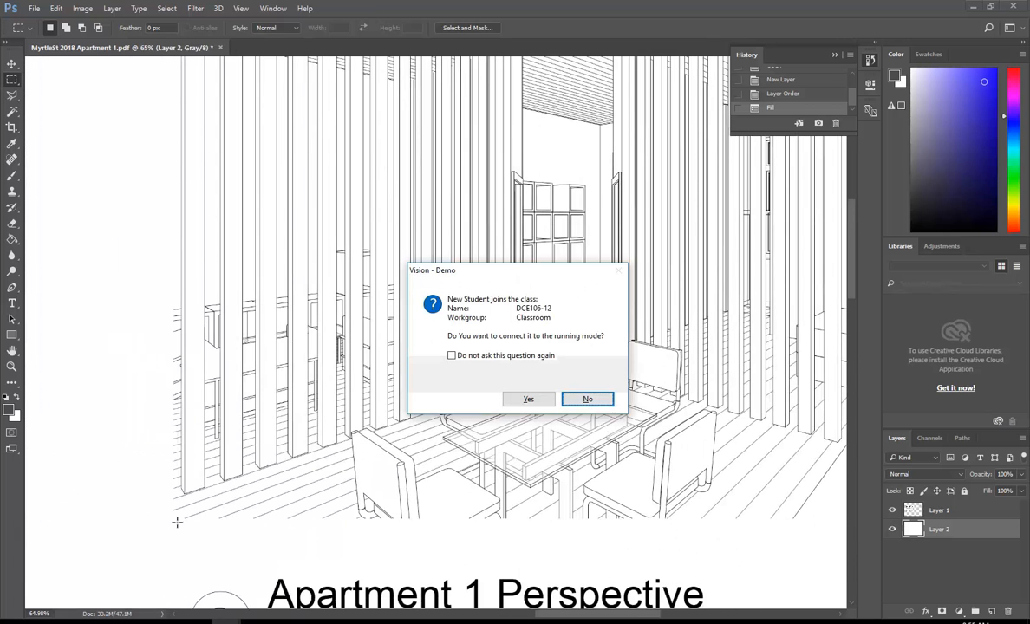
pyautogui.click(527, 399)
pyautogui.keyDown('alt'); pyautogui.scroll(-5, 304, 321); pyautogui.keyUp('alt')
pyautogui.keyDown('alt'); pyautogui.scroll(6, 659, 209); pyautogui.keyUp('alt')
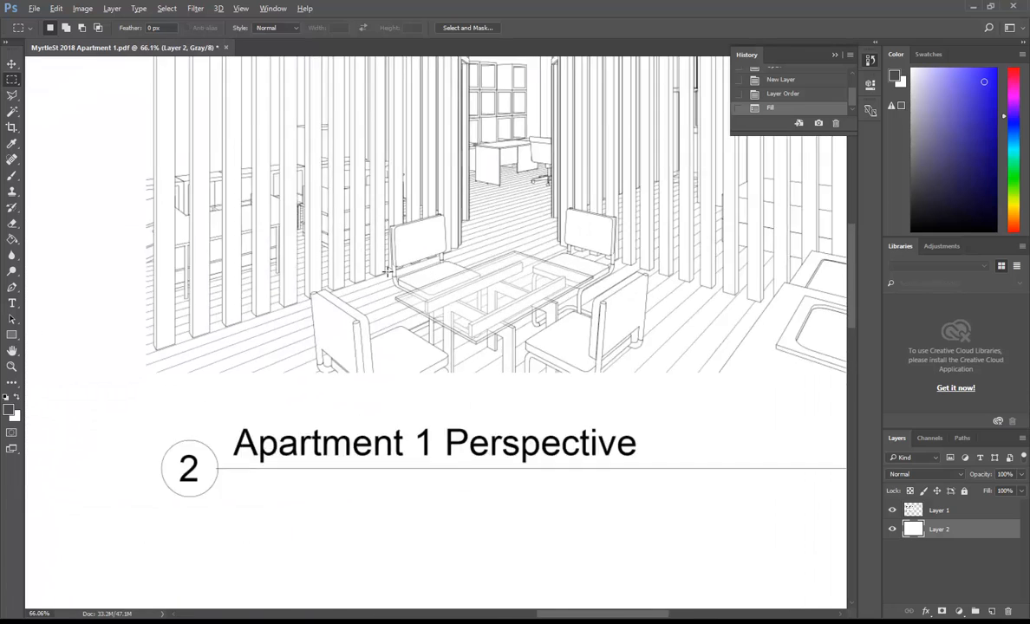
pyautogui.keyDown('alt'); pyautogui.scroll(4, 523, 264); pyautogui.keyUp('alt')
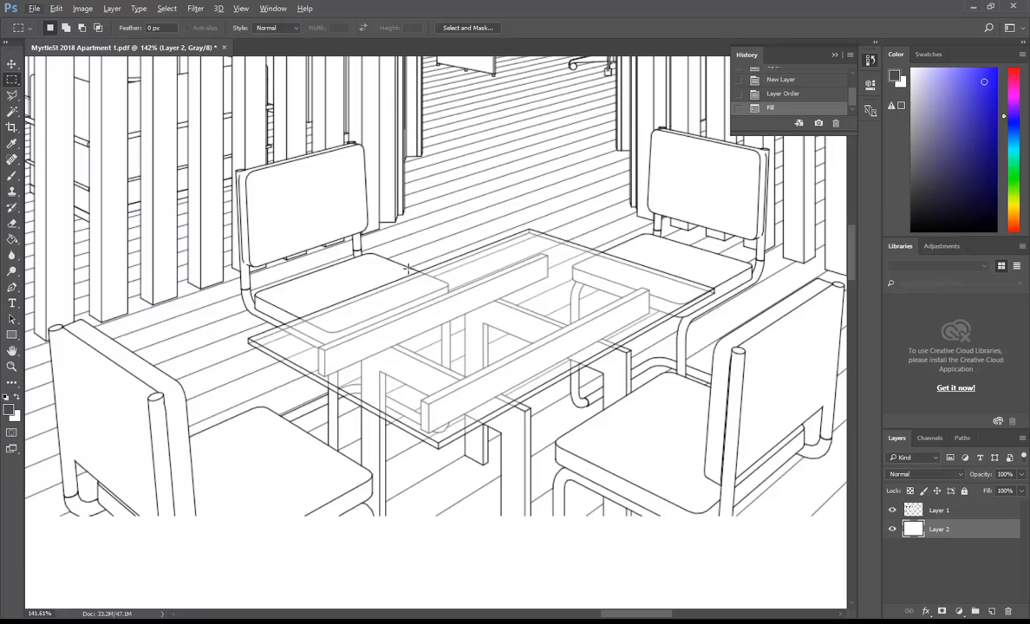
# Outline the glass tabletop's four corners with the Polygonal Lasso and add empty Layer 3.
pyautogui.click(13, 94)
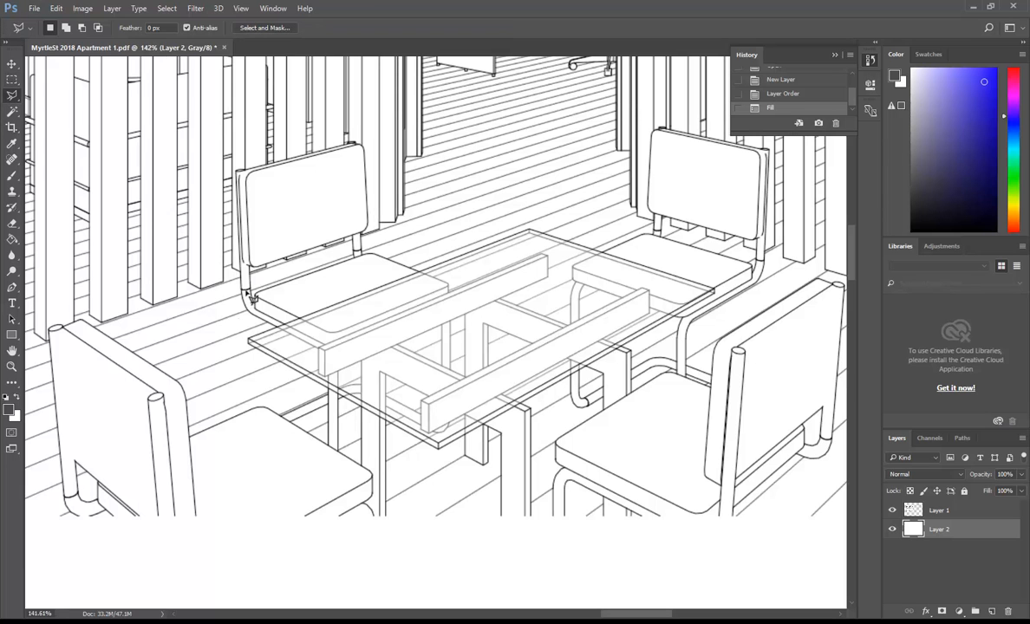
pyautogui.moveTo(253, 344)
pyautogui.mouseDown()
pyautogui.moveTo(507, 224)
pyautogui.moveTo(497, 220)
pyautogui.moveTo(535, 236)
pyautogui.mouseUp()
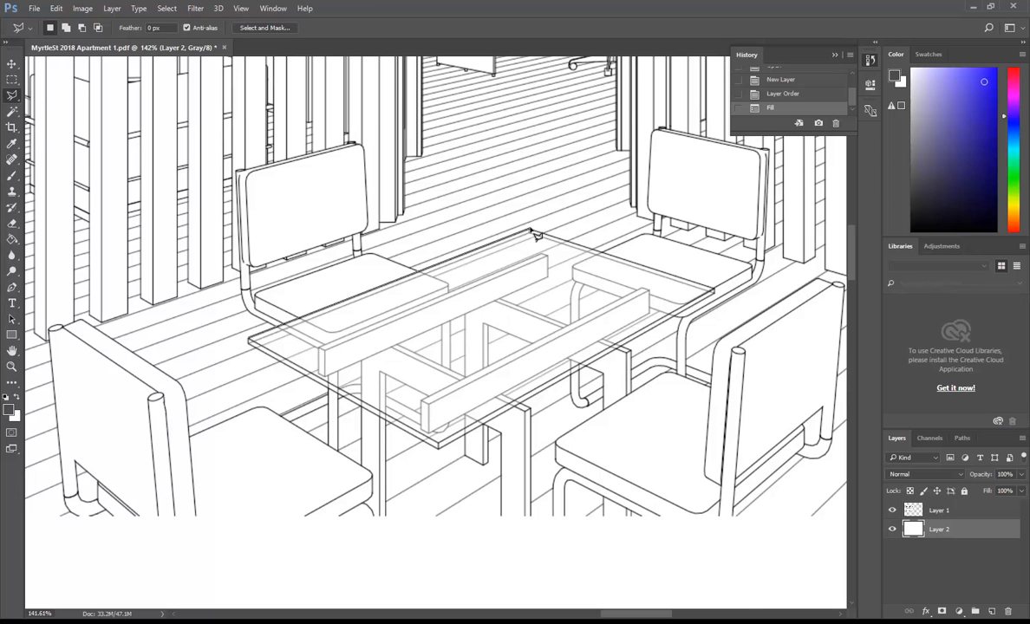
pyautogui.moveTo(535, 236); pyautogui.dragTo(707, 286)
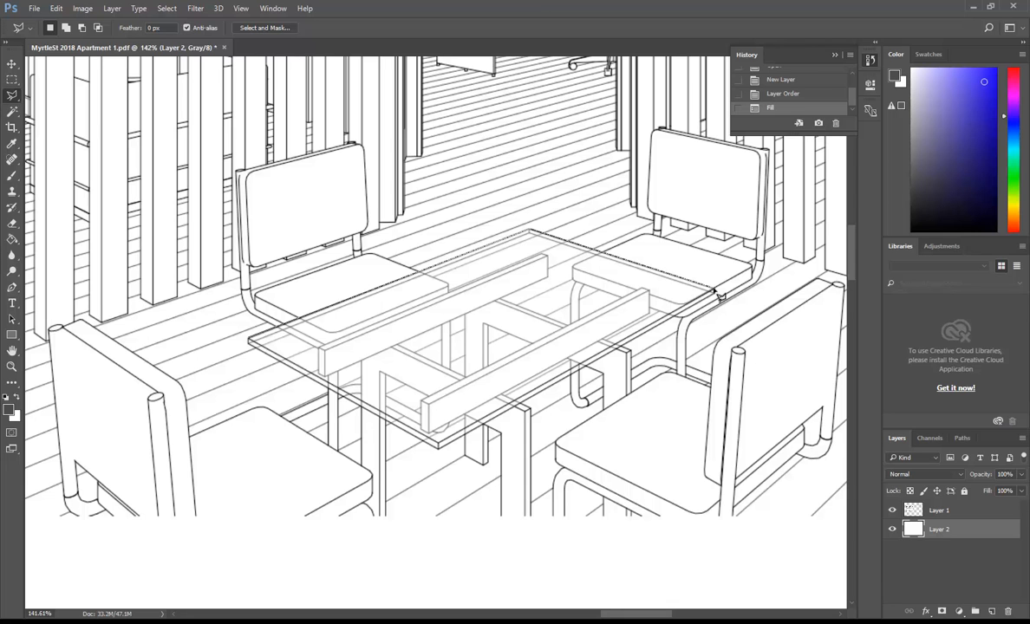
pyautogui.click(714, 293)
pyautogui.click(440, 447)
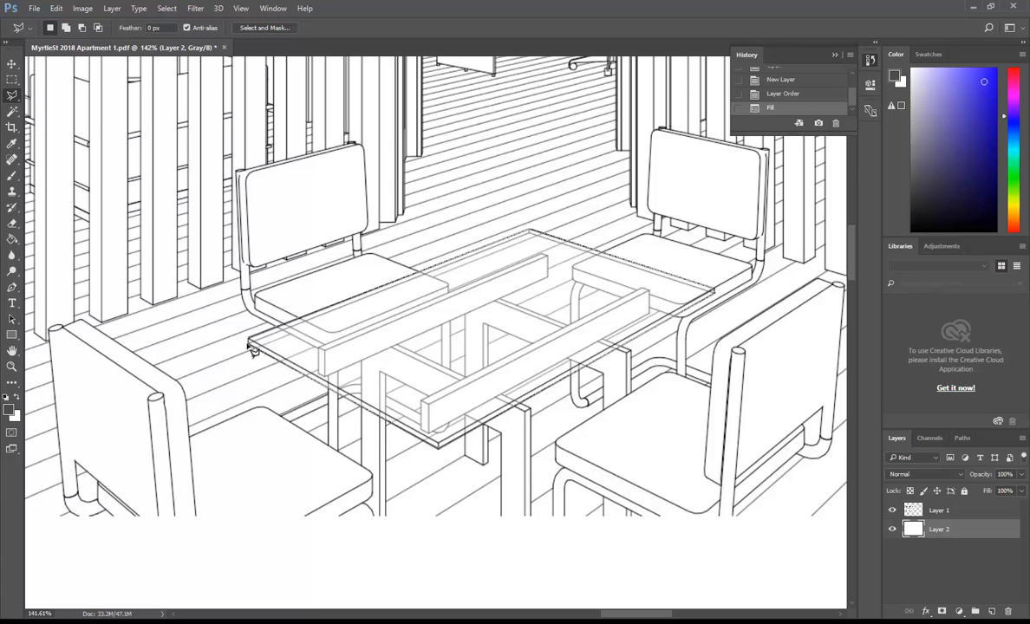
pyautogui.click(249, 346)
pyautogui.click(250, 346)
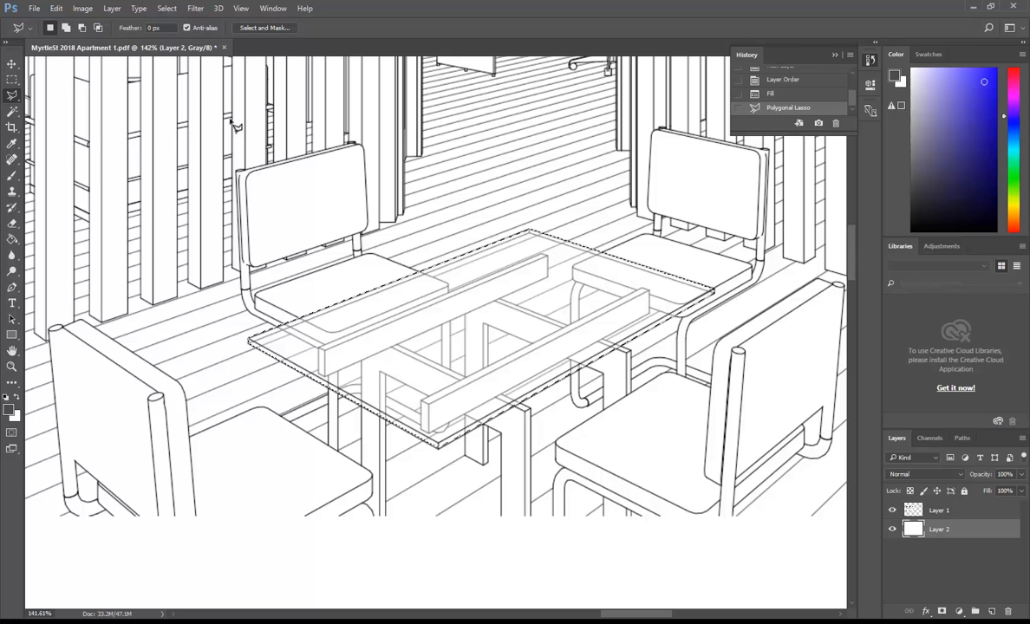
pyautogui.click(993, 612)
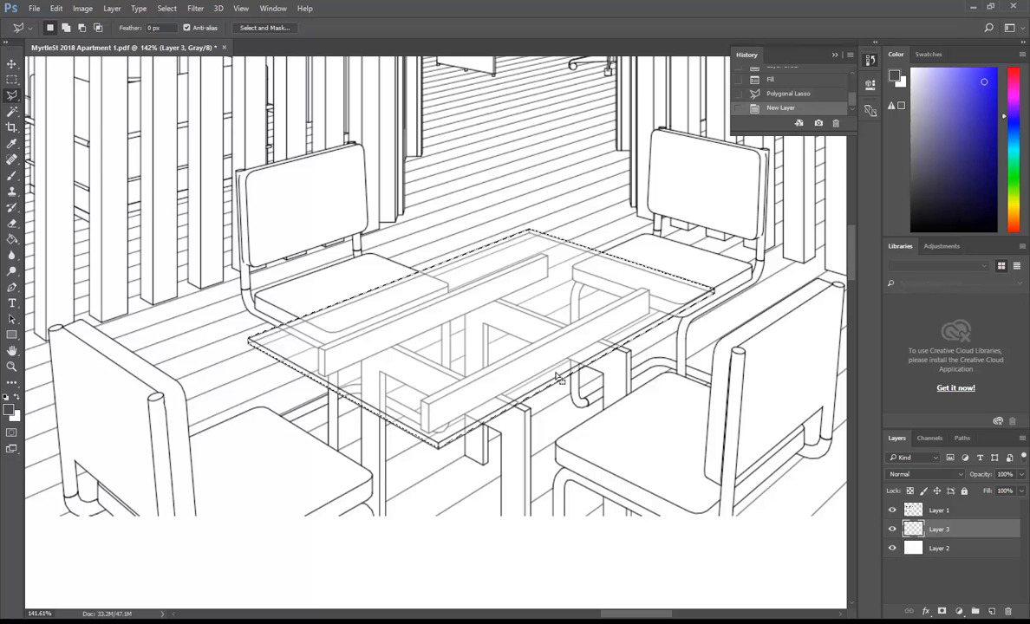
# Choose the Paint Bucket and set the foreground colour to dark blue #2e5999.
pyautogui.click(55, 9)
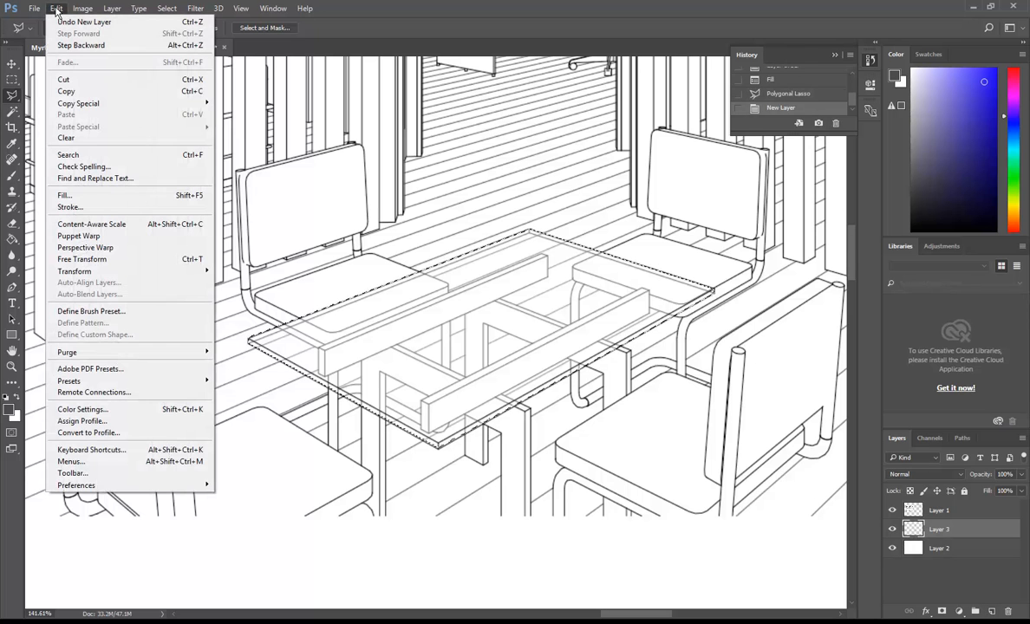
pyautogui.click(56, 9)
pyautogui.click(11, 239)
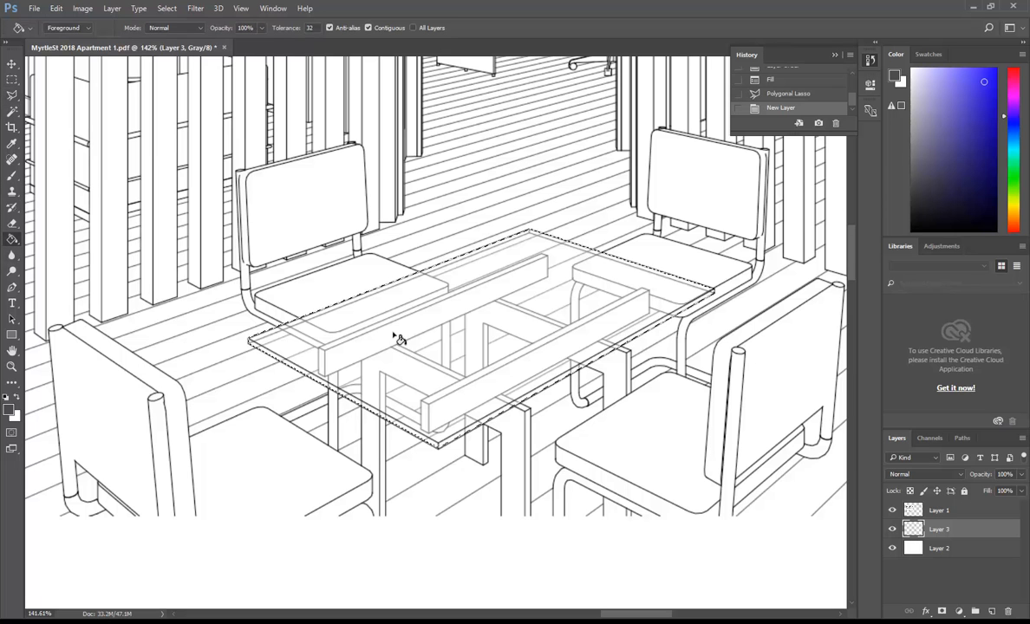
pyautogui.click(9, 408)
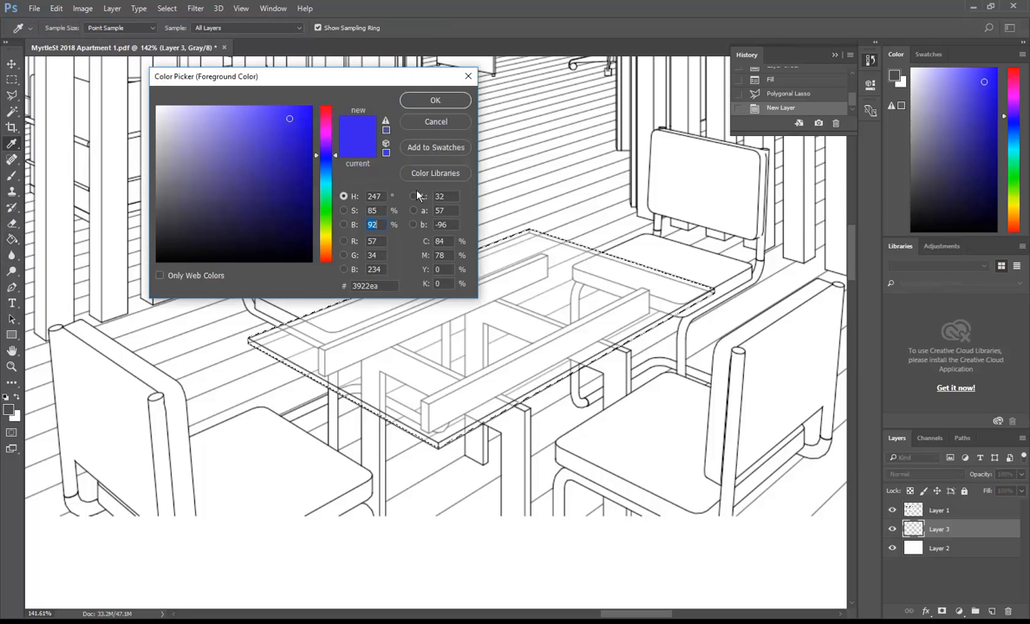
pyautogui.click(231, 126)
pyautogui.click(258, 150)
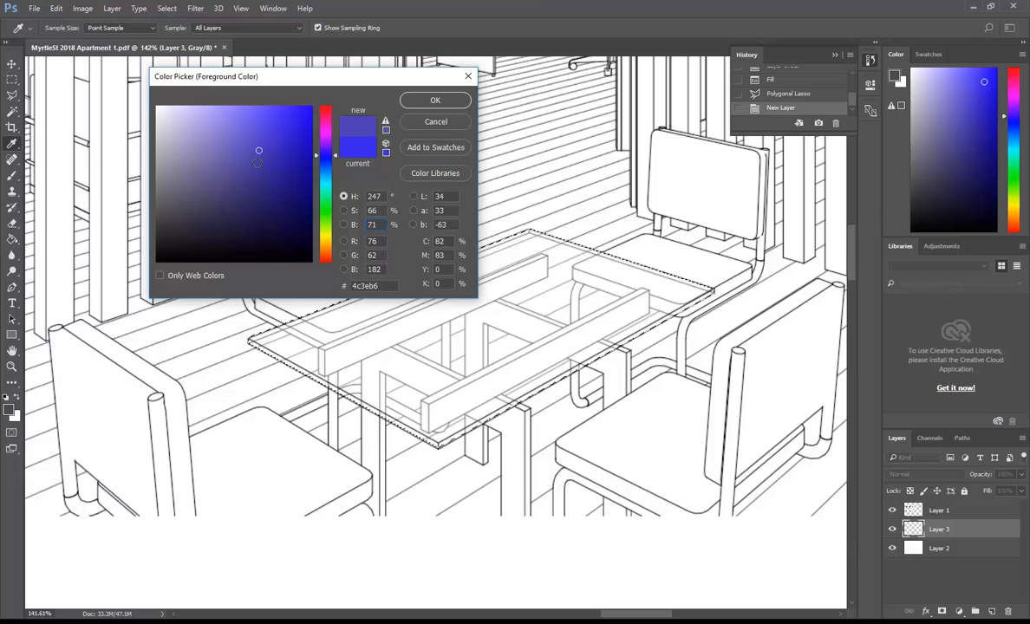
pyautogui.moveTo(275, 149)
pyautogui.mouseDown()
pyautogui.moveTo(272, 127)
pyautogui.moveTo(241, 141)
pyautogui.moveTo(247, 151)
pyautogui.moveTo(207, 126)
pyautogui.moveTo(204, 158)
pyautogui.moveTo(194, 156)
pyautogui.moveTo(264, 169)
pyautogui.mouseUp()
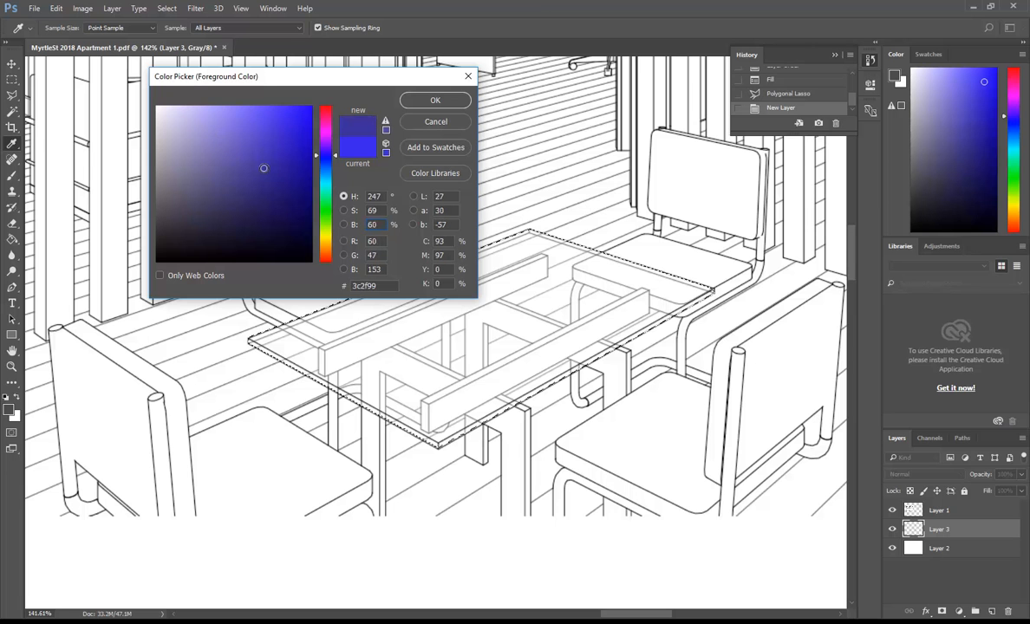
pyautogui.moveTo(326, 154); pyautogui.dragTo(337, 174)
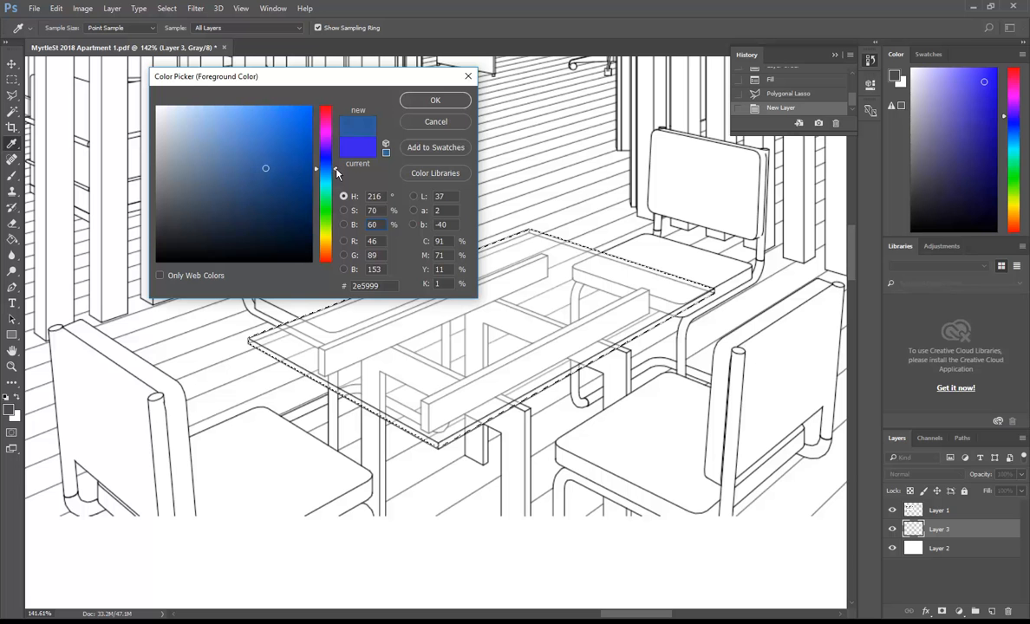
pyautogui.click(429, 102)
# Fill the tabletop selection, then undo the resulting grey fill.
pyautogui.press('g')
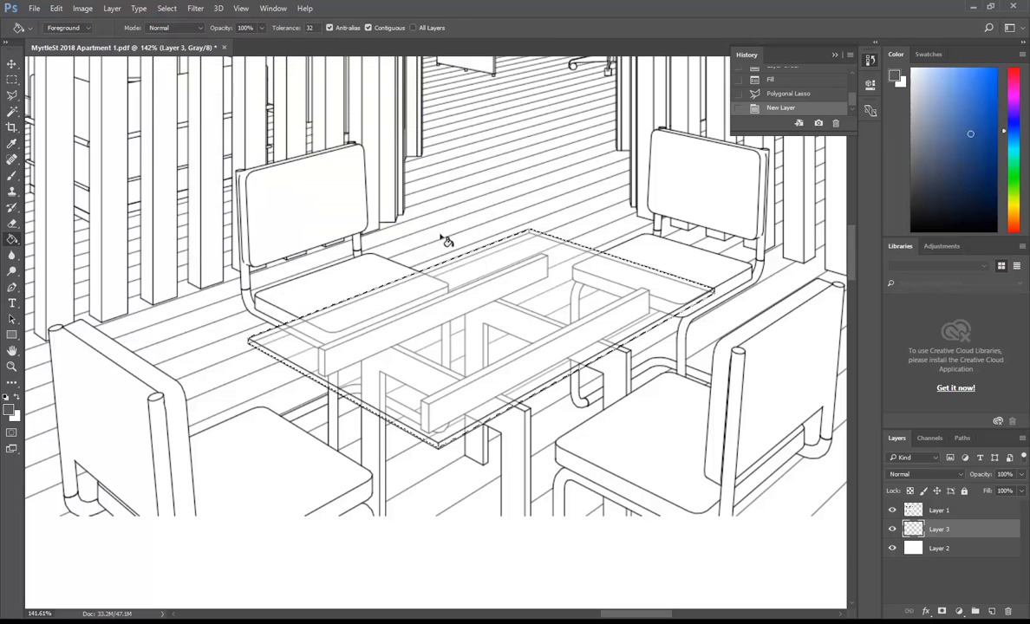
pyautogui.click(444, 310)
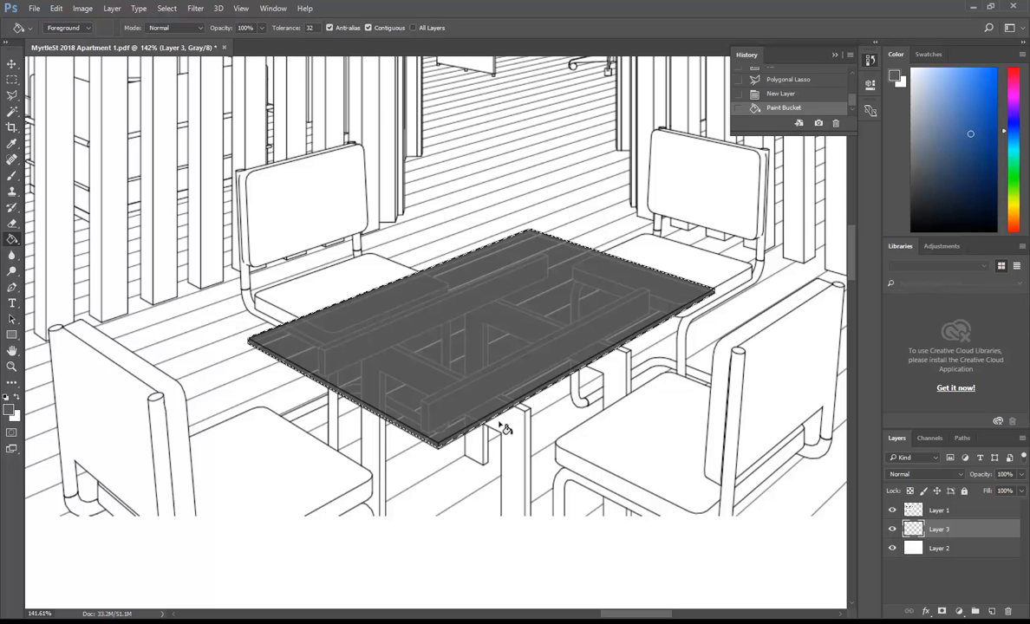
pyautogui.hotkey('ctrl', 'z')
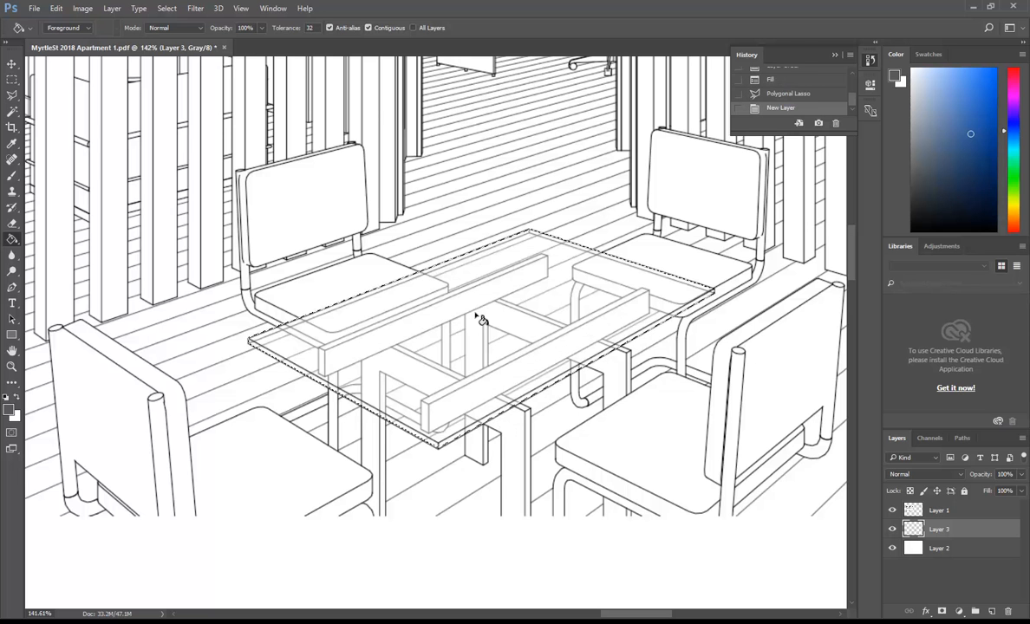
pyautogui.click(55, 8)
pyautogui.moveTo(84, 11)
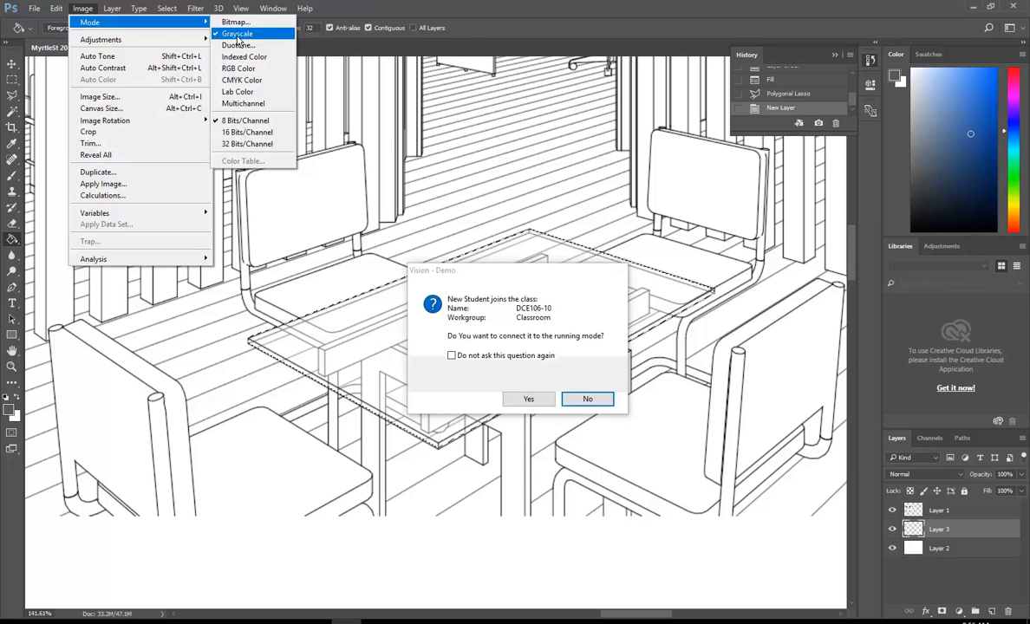
pyautogui.click(81, 8)
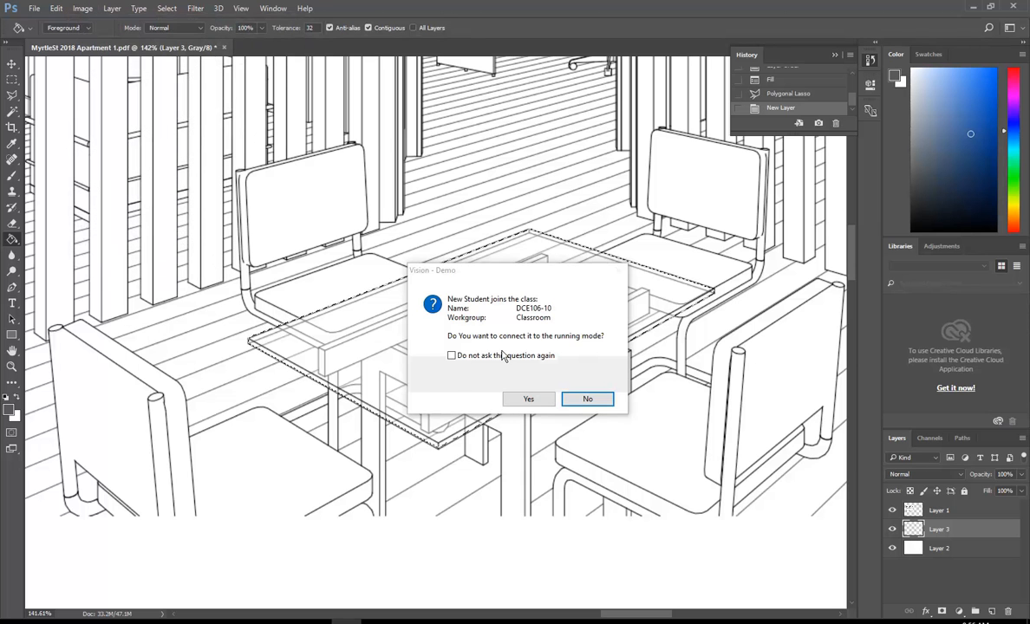
pyautogui.click(529, 401)
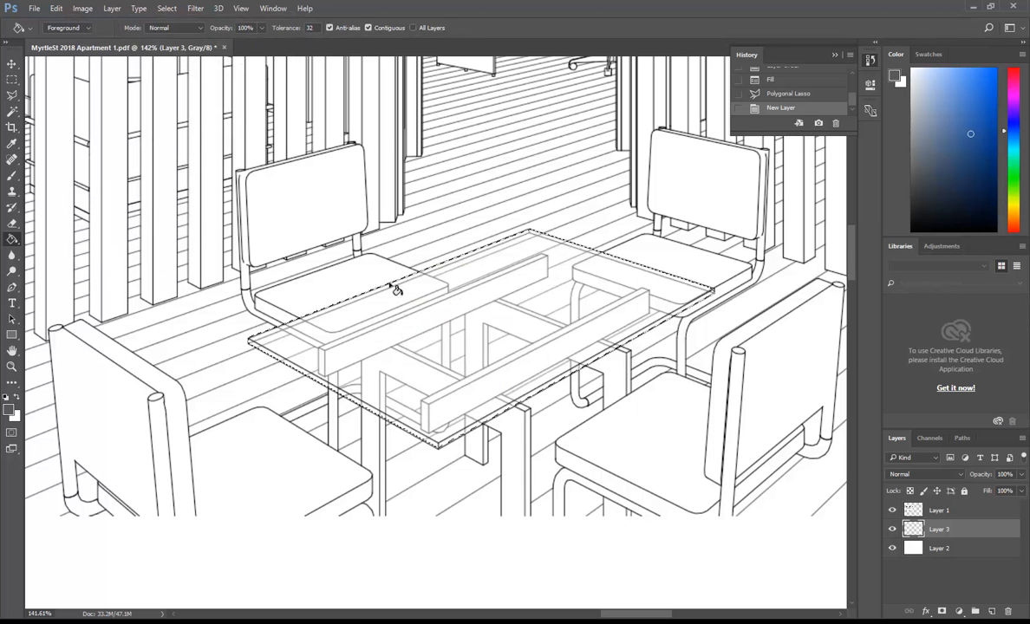
pyautogui.click(34, 9)
pyautogui.click(40, 31)
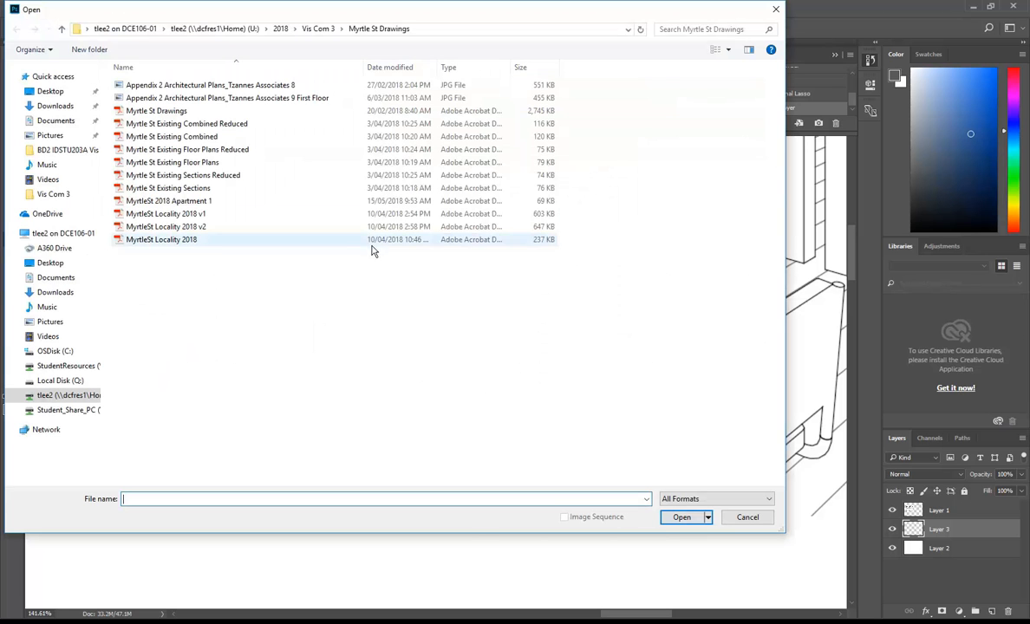
pyautogui.click(180, 215)
pyautogui.click(681, 517)
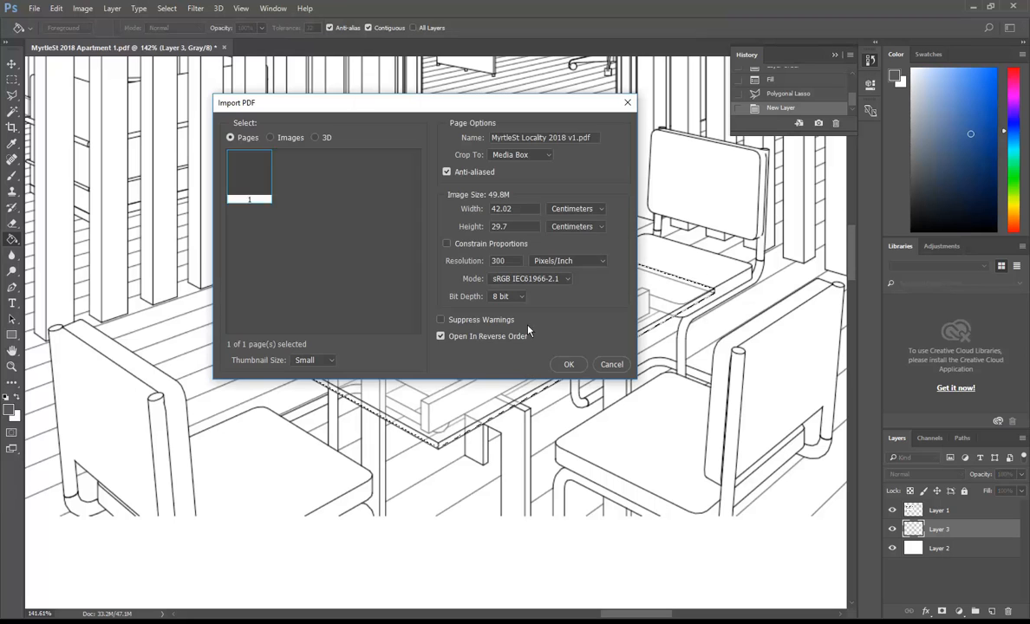
pyautogui.click(524, 278)
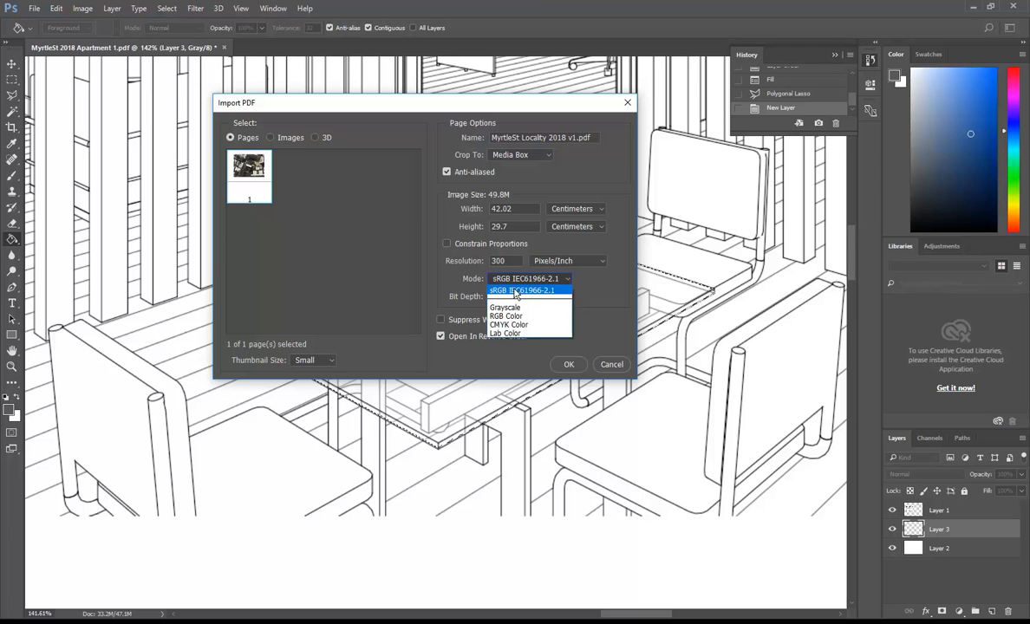
pyautogui.click(516, 291)
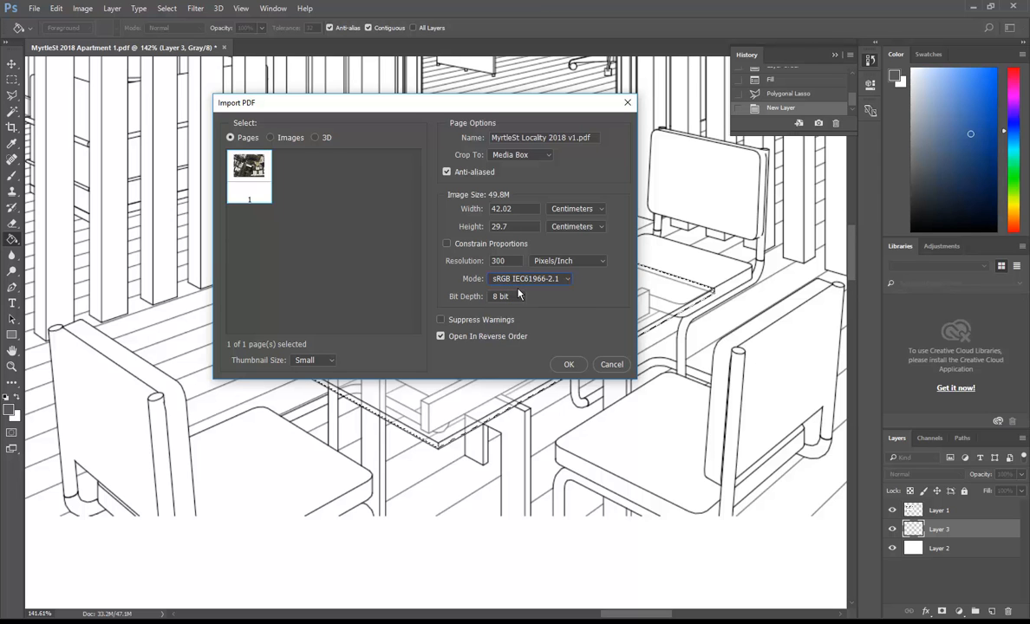
pyautogui.click(612, 364)
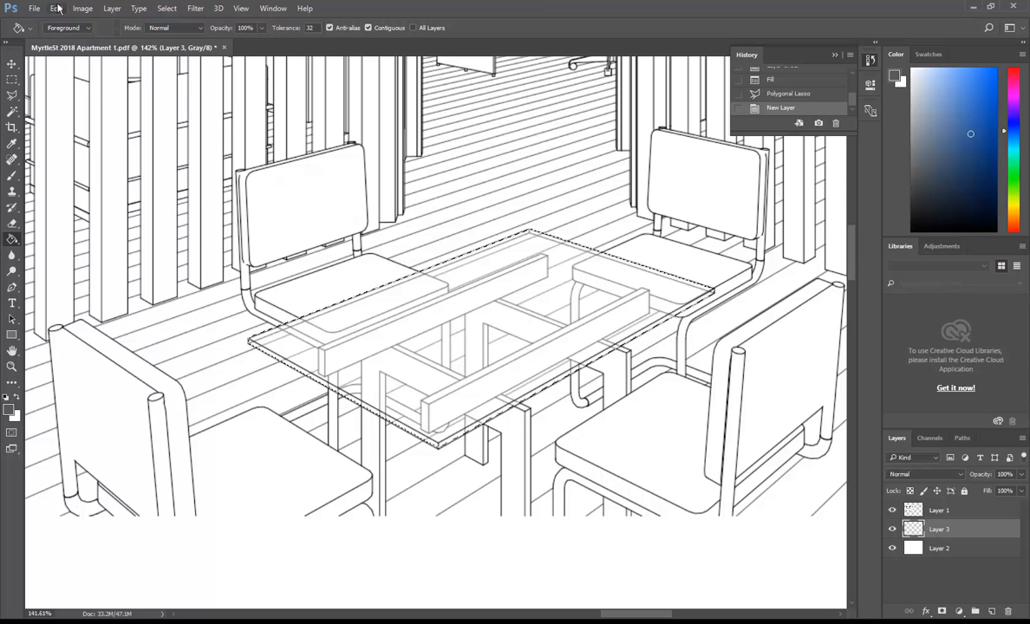
# Convert the image to RGB Color with Don't Merge, then paint-bucket the tabletop blue.
pyautogui.click(83, 8)
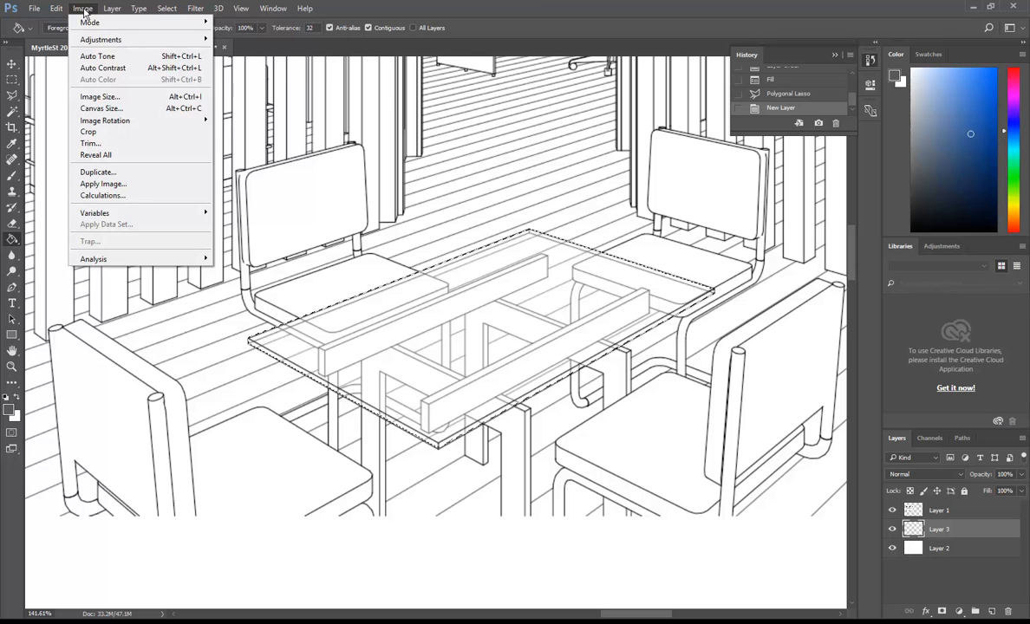
pyautogui.moveTo(97, 44)
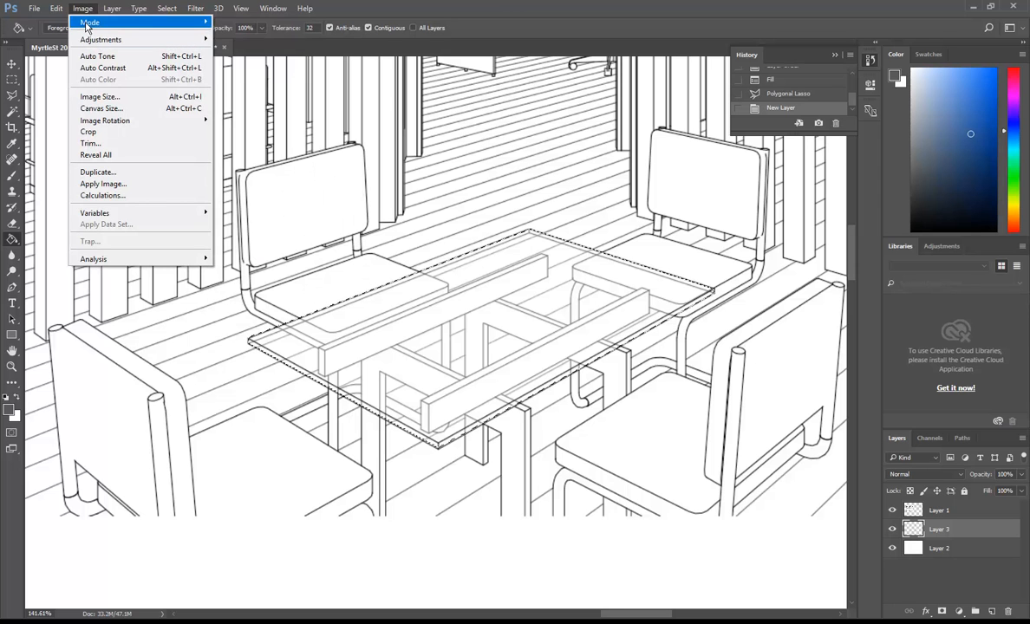
pyautogui.moveTo(199, 28)
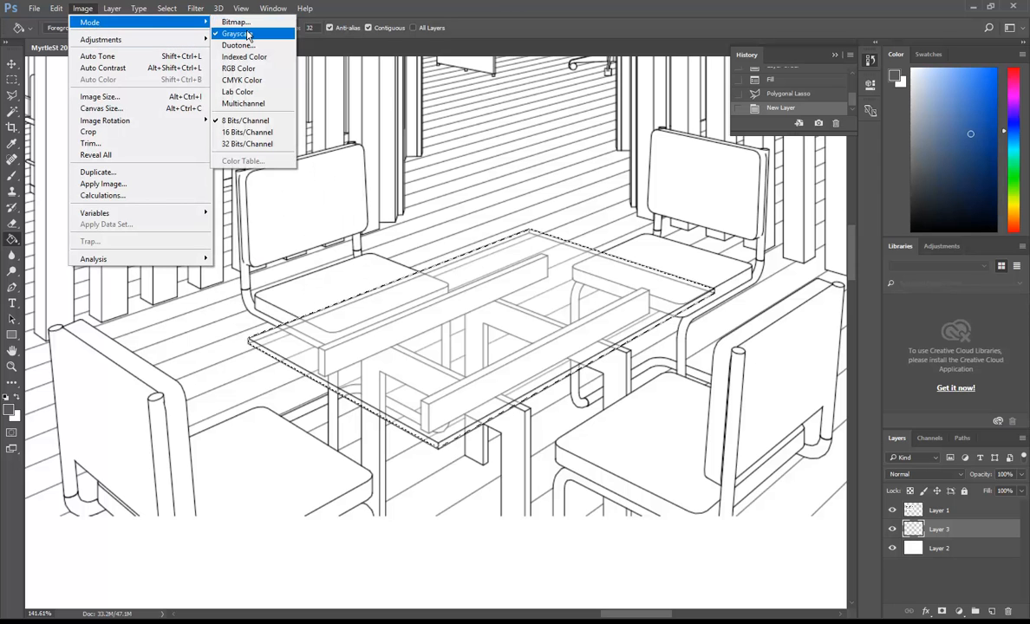
pyautogui.click(243, 69)
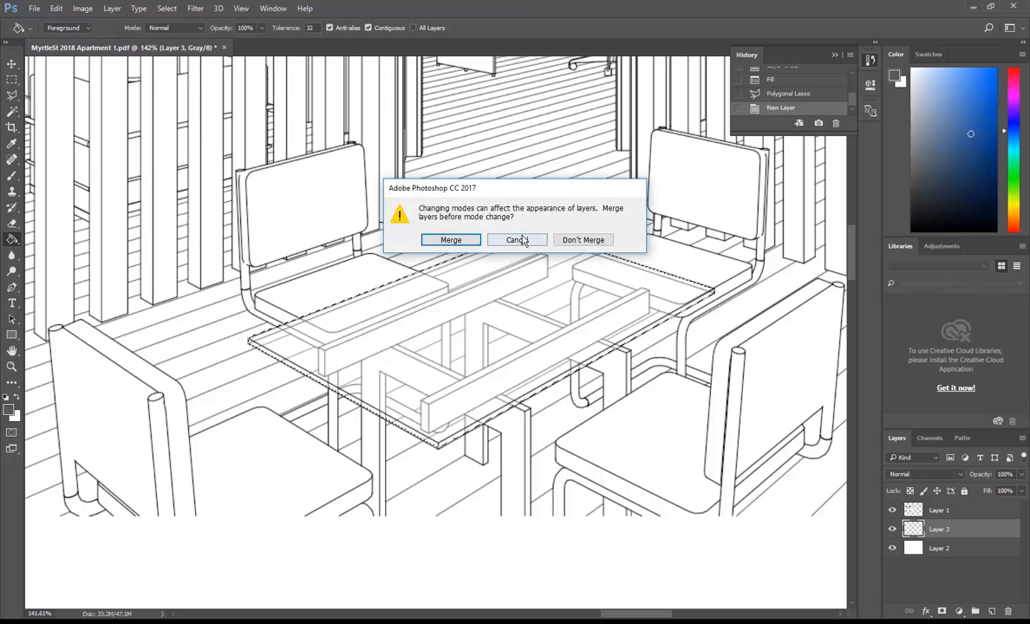
pyautogui.click(578, 241)
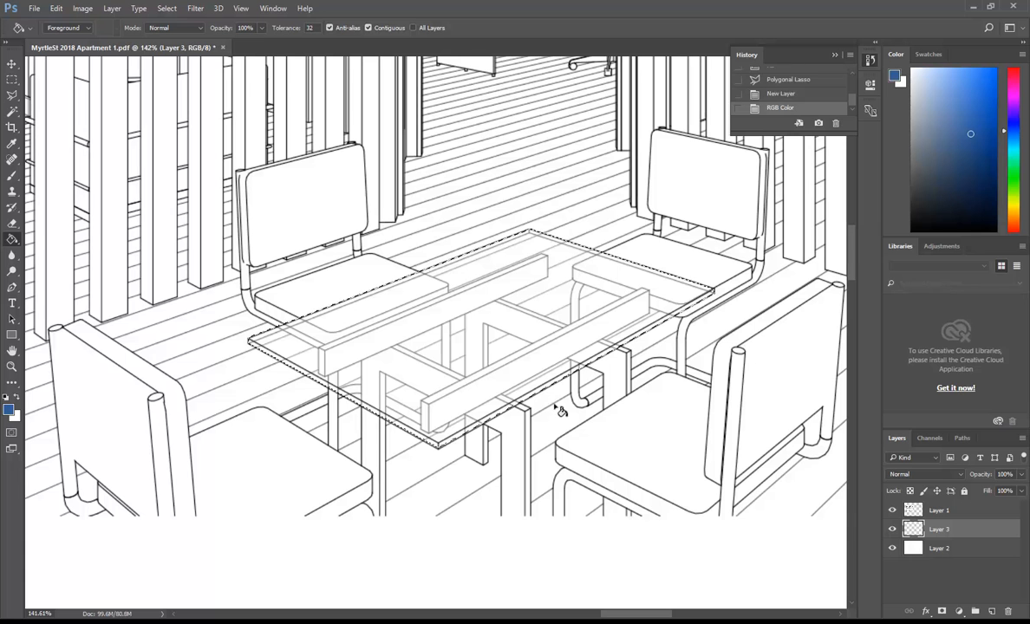
pyautogui.click(369, 392)
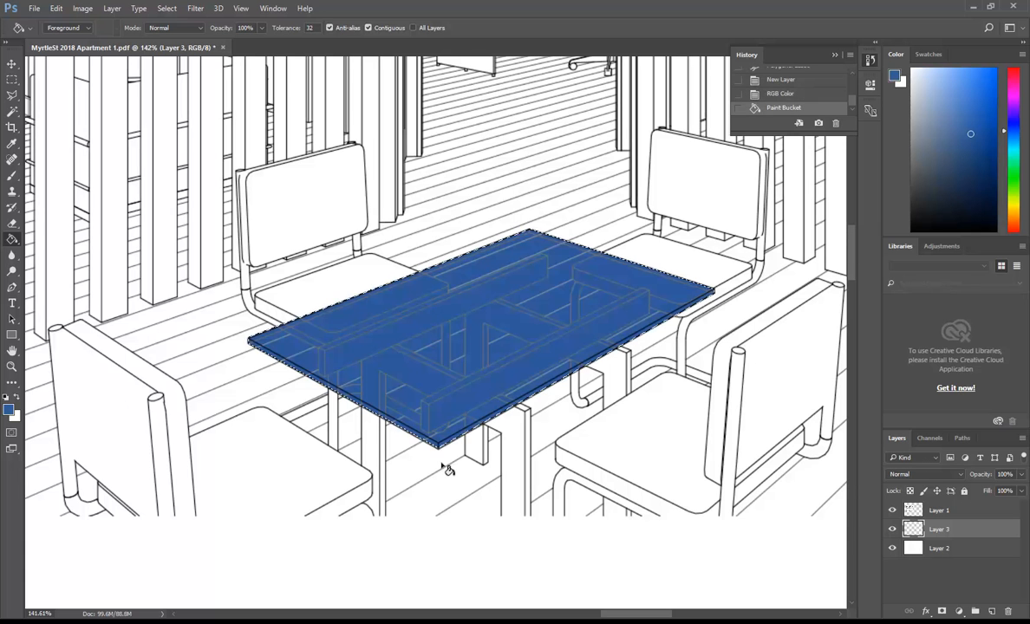
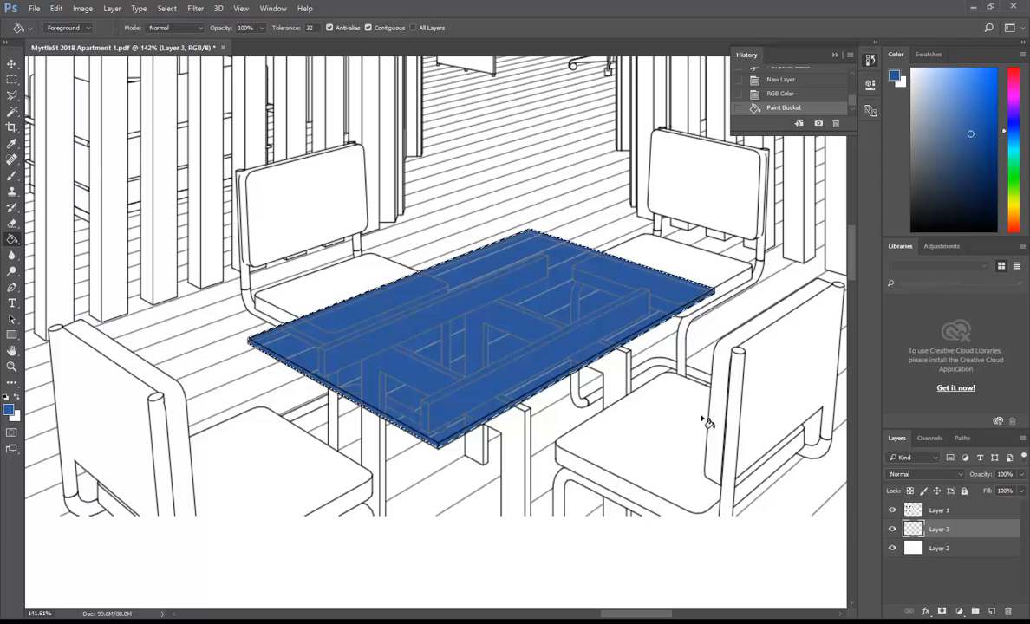
# Check Layer 2's visibility, then set Layer 3's blue tabletop fill to 61% opacity.
pyautogui.click(893, 548)
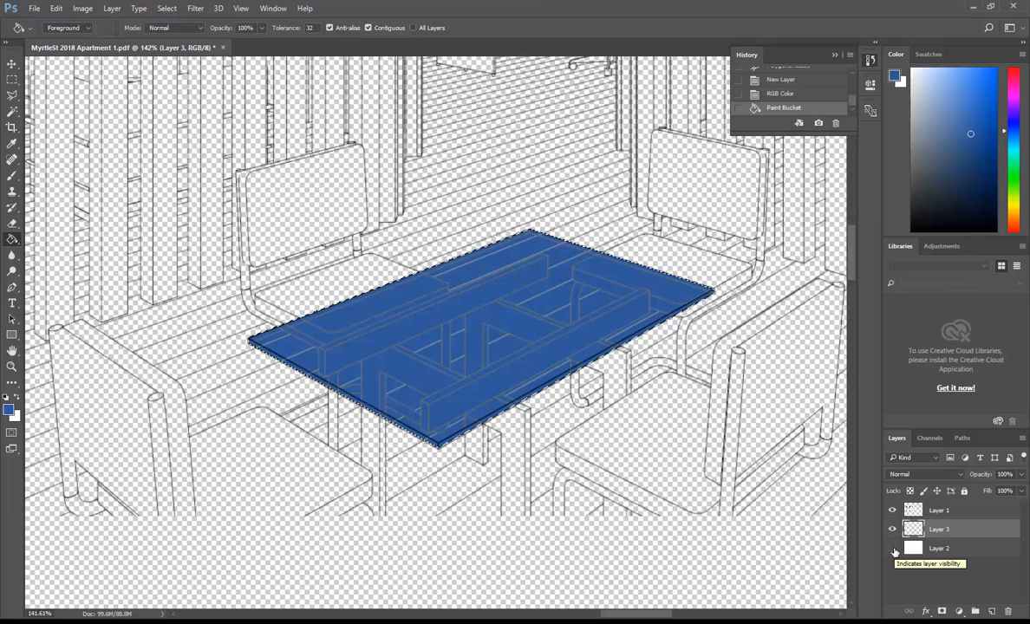
pyautogui.click(893, 549)
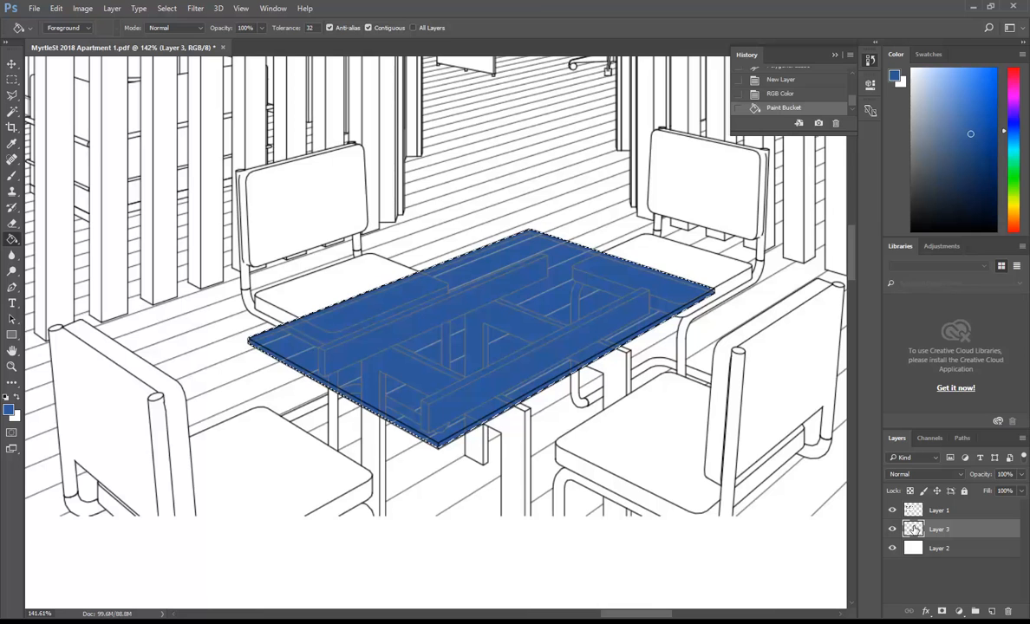
pyautogui.click(1020, 475)
pyautogui.moveTo(1021, 491); pyautogui.dragTo(1000, 494)
pyautogui.click(1022, 477)
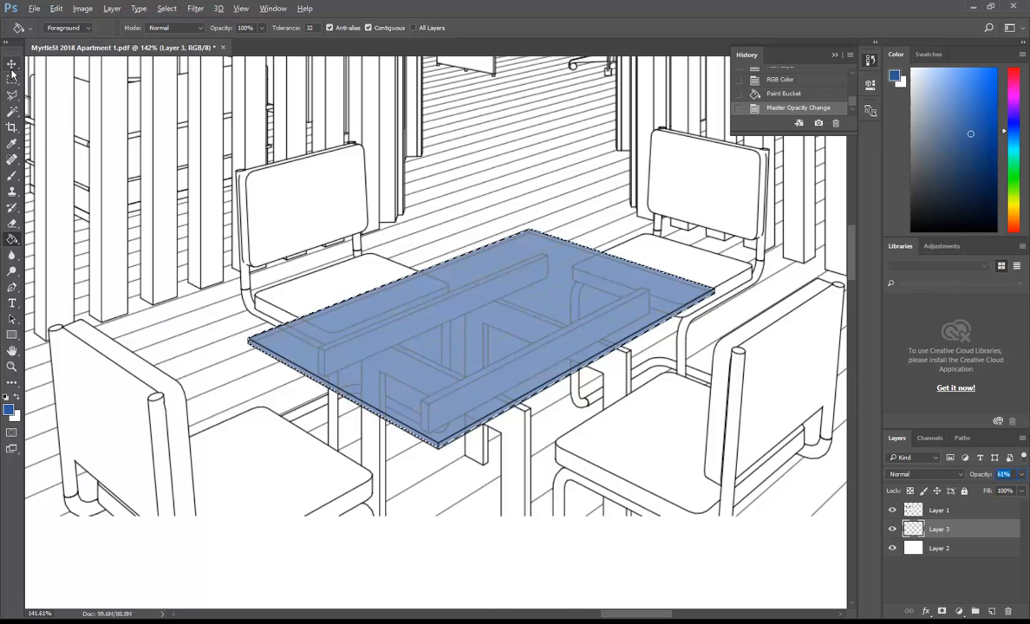
# Switch to the Move tool and zoom in and out to inspect the blue tabletop.
pyautogui.press('v')
pyautogui.keyDown('alt'); pyautogui.scroll(-3, 459, 295); pyautogui.keyUp('alt')
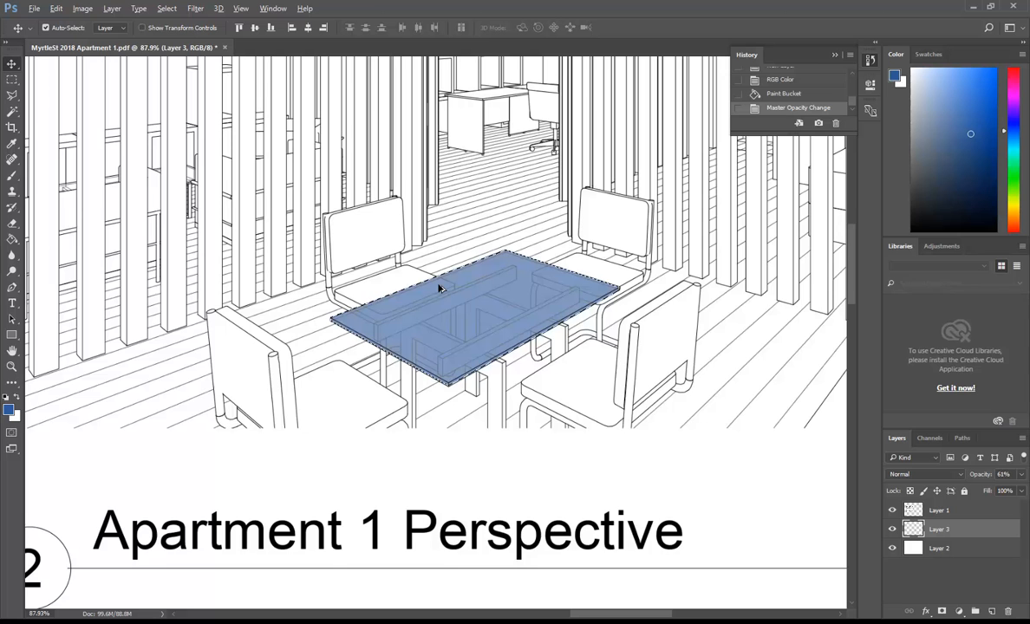
pyautogui.scroll(3, 443, 235)
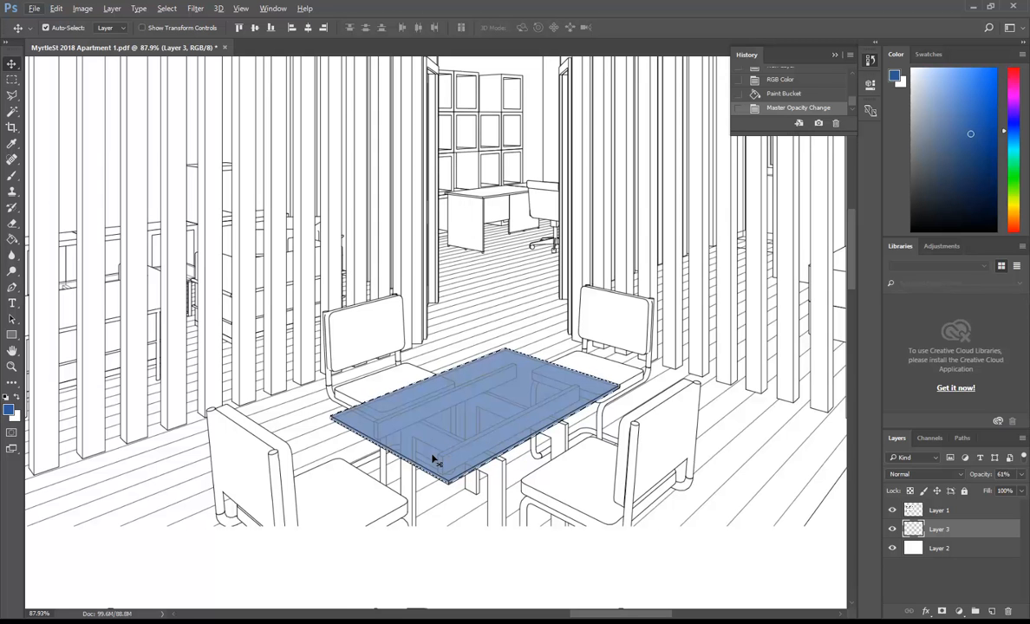
pyautogui.keyDown('alt'); pyautogui.scroll(-3, 425, 422); pyautogui.keyUp('alt')
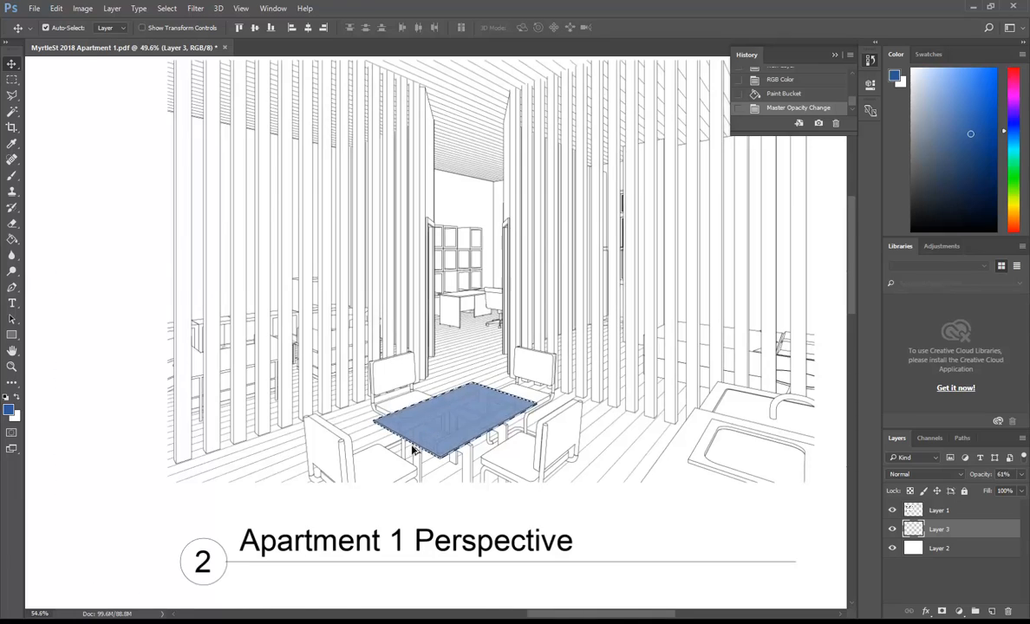
pyautogui.keyDown('alt'); pyautogui.scroll(5, 414, 449); pyautogui.keyUp('alt')
pyautogui.keyDown('alt'); pyautogui.scroll(-3, 417, 453); pyautogui.keyUp('alt')
pyautogui.keyDown('alt'); pyautogui.scroll(3, 452, 374); pyautogui.keyUp('alt')
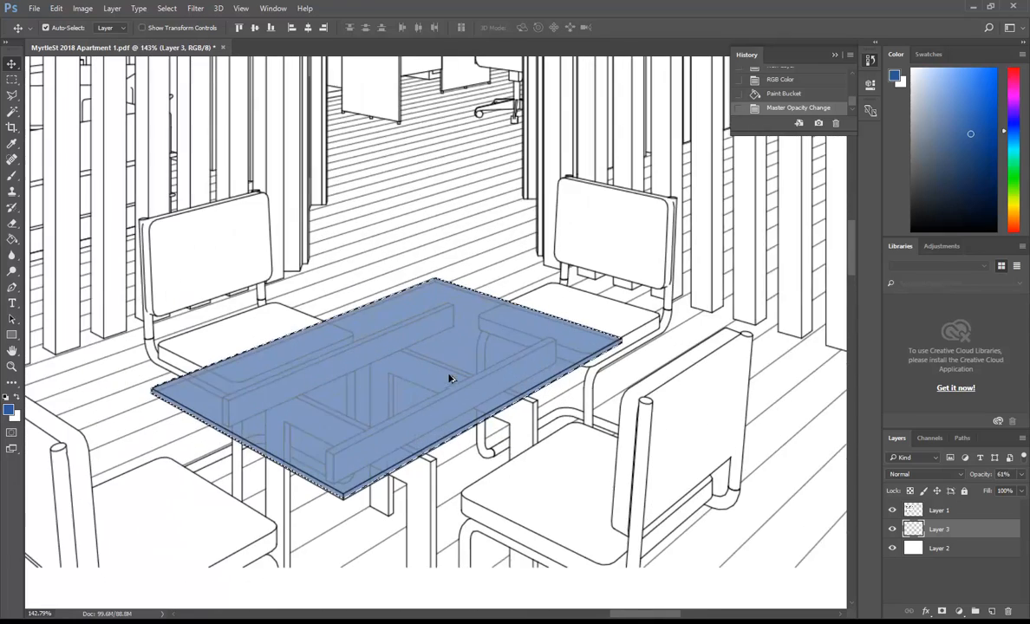
pyautogui.keyDown('alt'); pyautogui.scroll(-4, 373, 405); pyautogui.keyUp('alt')
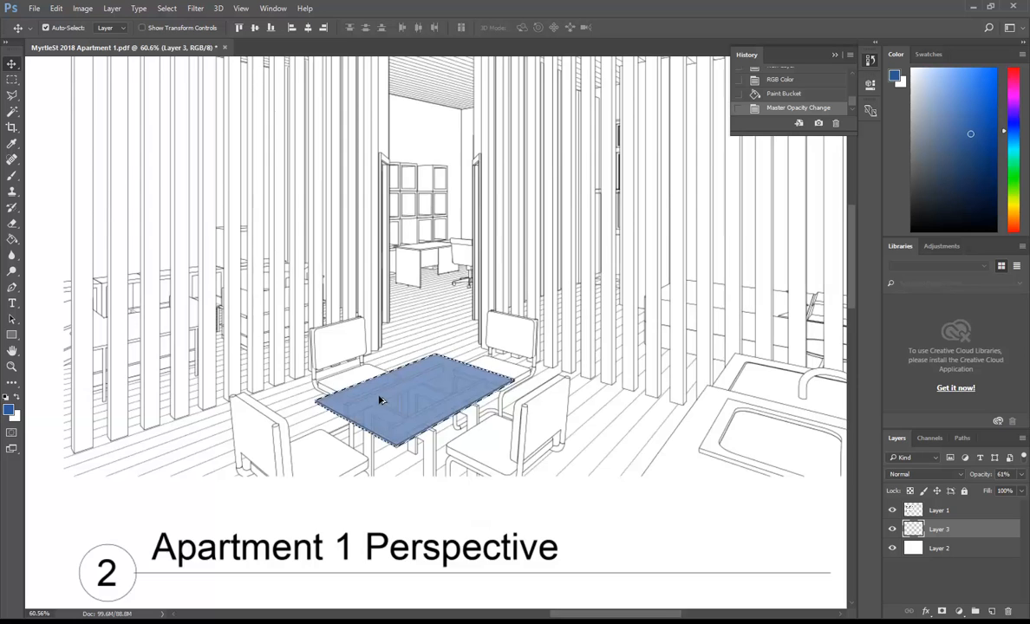
pyautogui.keyDown('alt'); pyautogui.scroll(2, 221, 430); pyautogui.keyUp('alt')
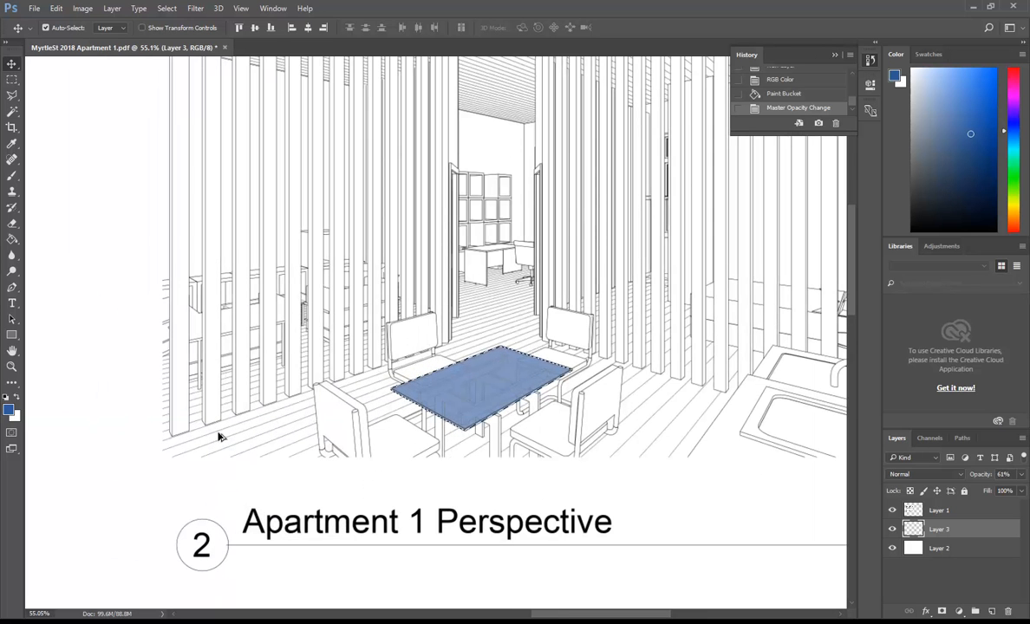
# Consult the subject guide PDF in Acrobat Reader, then return to Revit.
pyautogui.click(323, 622)
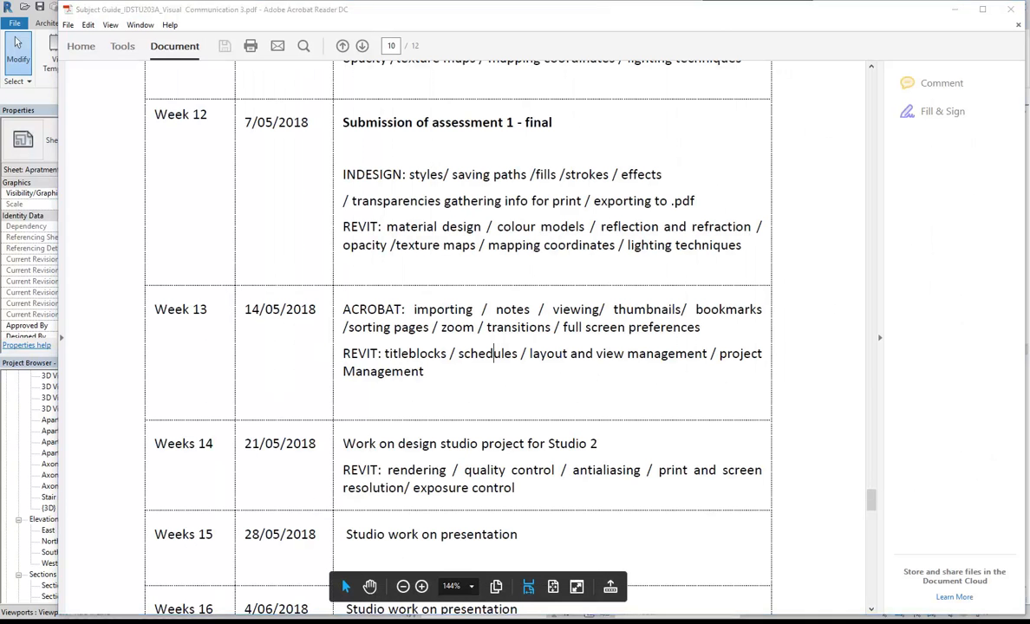
pyautogui.hotkey('alt', 'Tab')
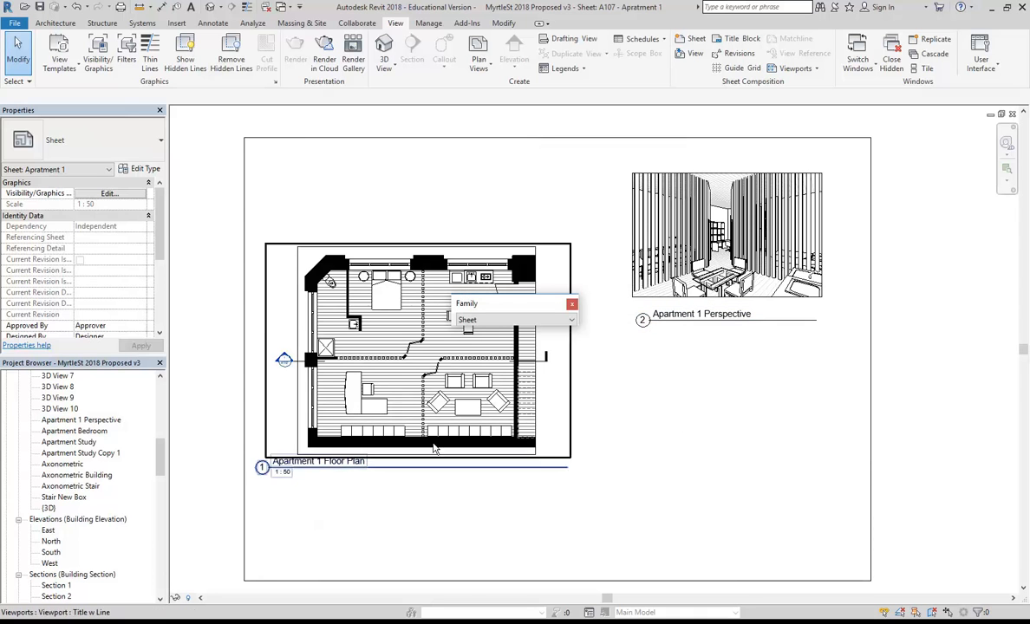
# Open the Axonometric view and the {3D} stair cutaway view, and orbit to a flatter angle.
pyautogui.doubleClick(61, 466)
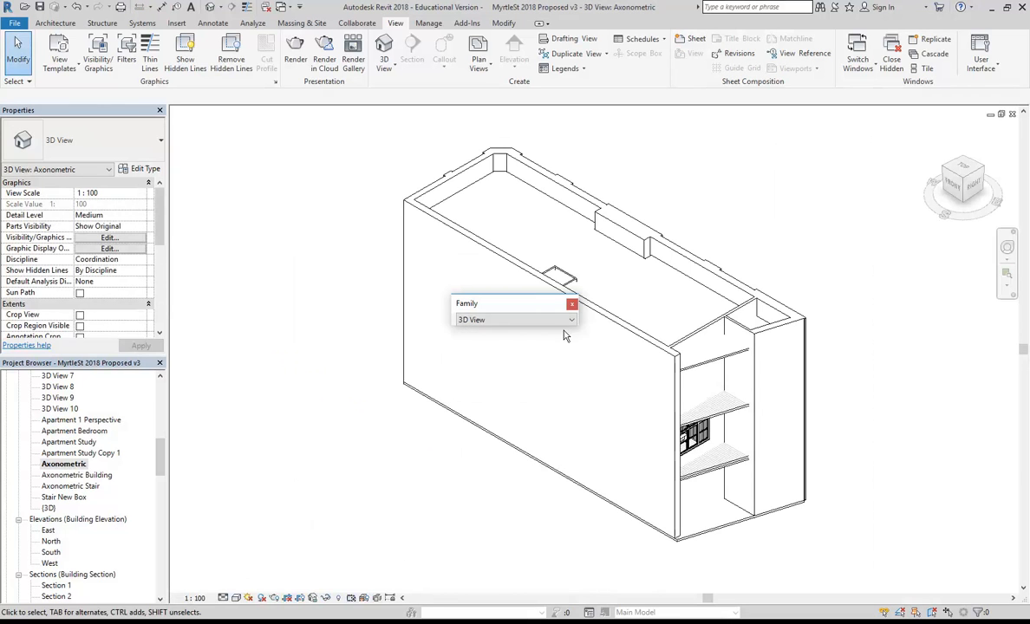
pyautogui.keyDown('shift'); pyautogui.moveTo(612, 361); pyautogui.dragTo(388, 385, button='middle'); pyautogui.keyUp('shift')
pyautogui.doubleClick(49, 508)
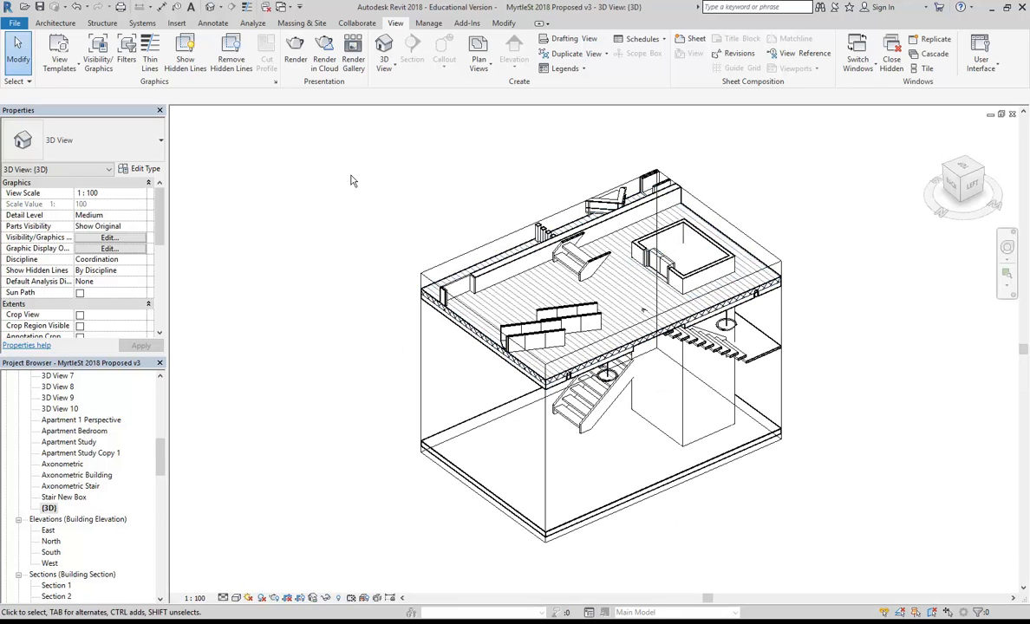
pyautogui.click(49, 508)
pyautogui.rightClick(50, 511)
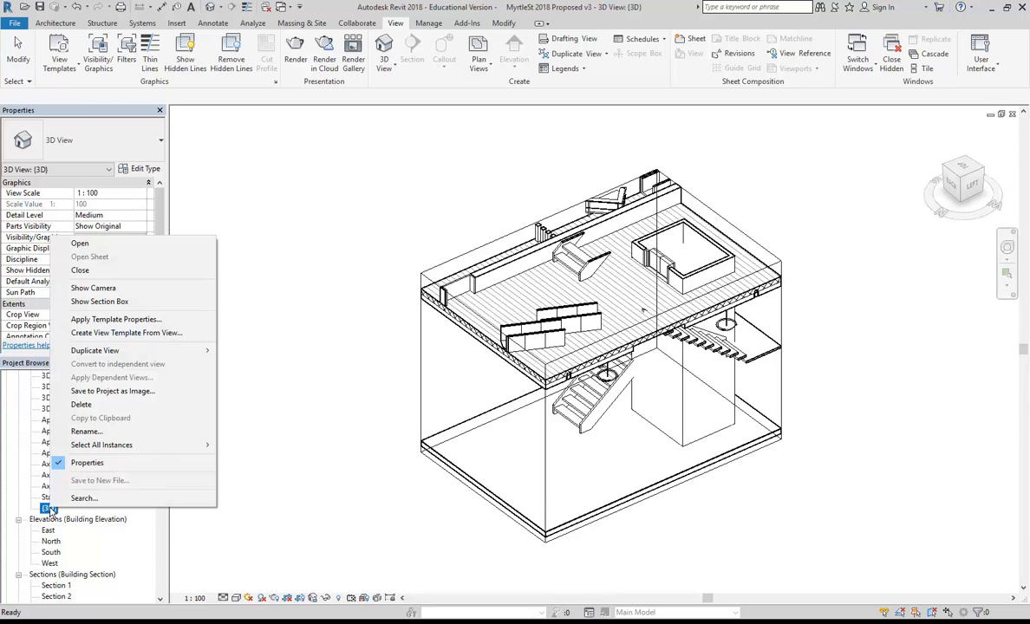
pyautogui.click(379, 372)
pyautogui.keyDown('shift'); pyautogui.moveTo(407, 393); pyautogui.dragTo(469, 362, button='middle'); pyautogui.keyUp('shift')
pyautogui.scroll(3, 541, 416)
pyautogui.scroll(-1, 537, 411)
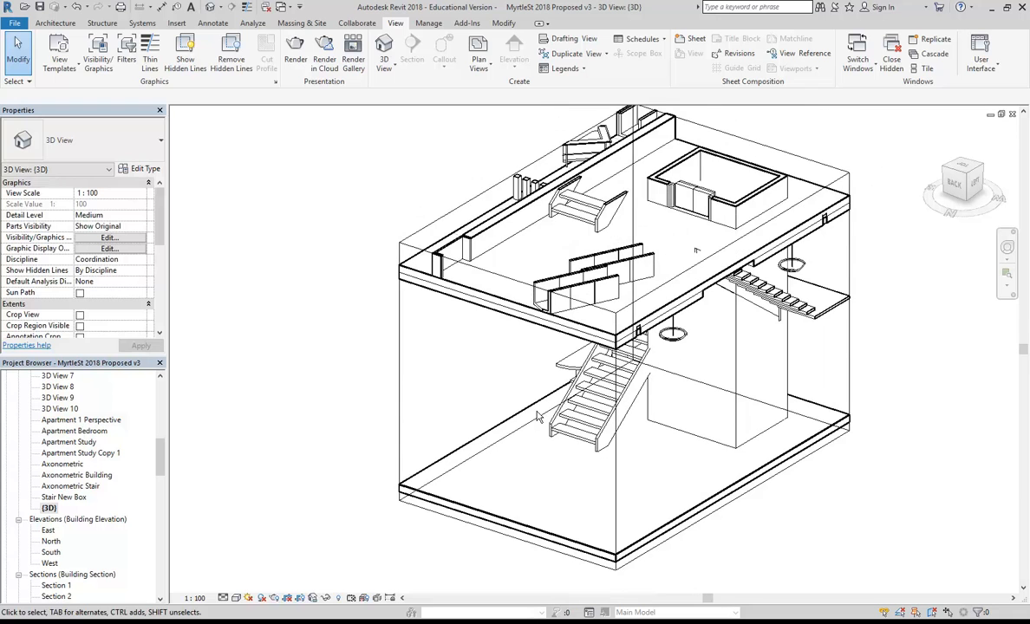
# Rename the {3D} view to 'Stair Axo1'.
pyautogui.rightClick(51, 508)
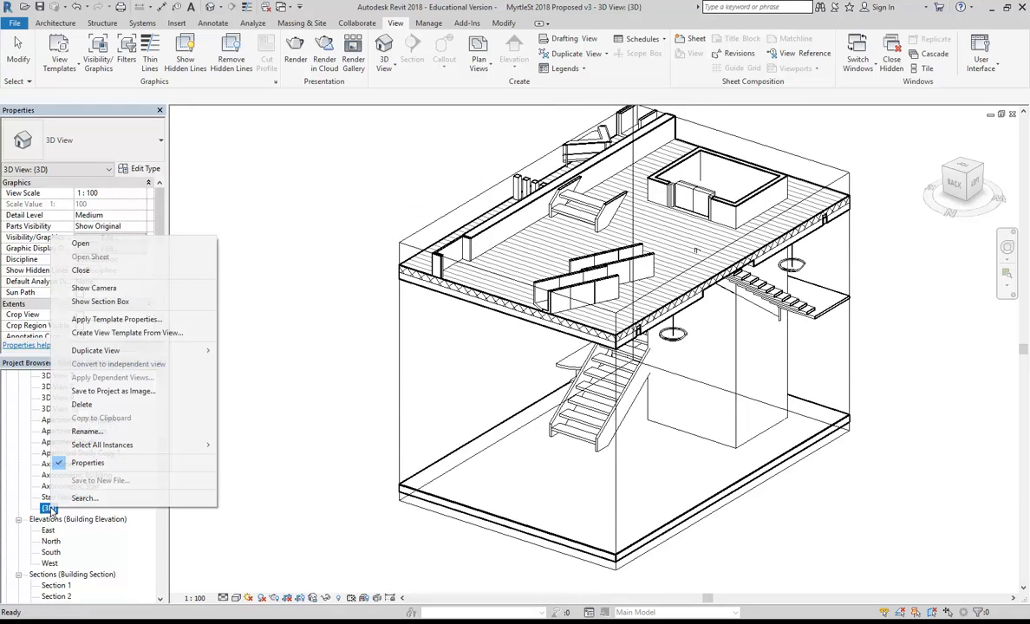
pyautogui.click(77, 436)
pyautogui.click(87, 432)
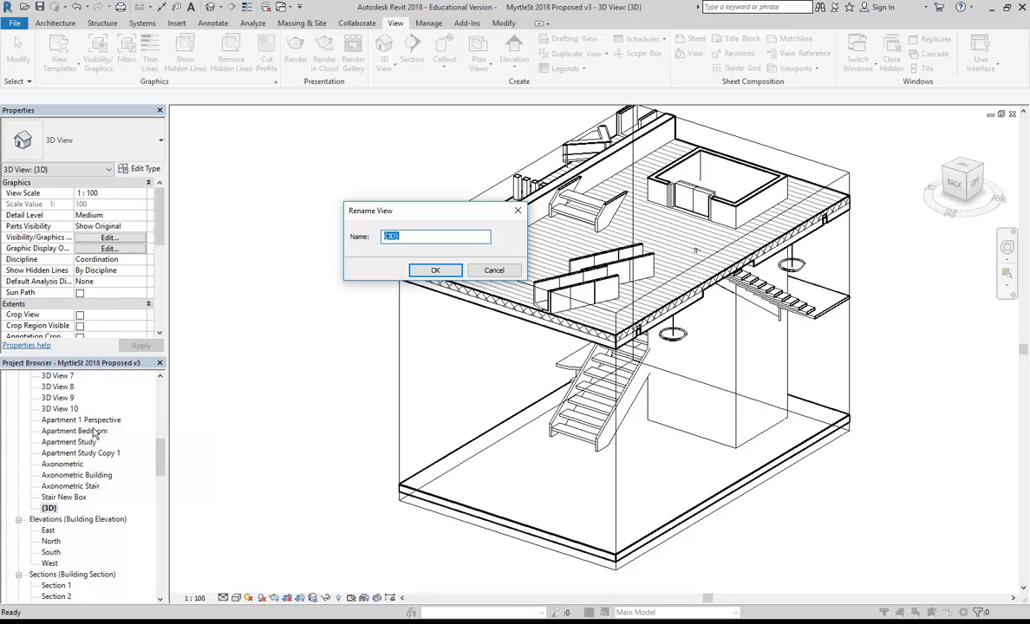
pyautogui.write('Stair Axo1')
pyautogui.click(429, 270)
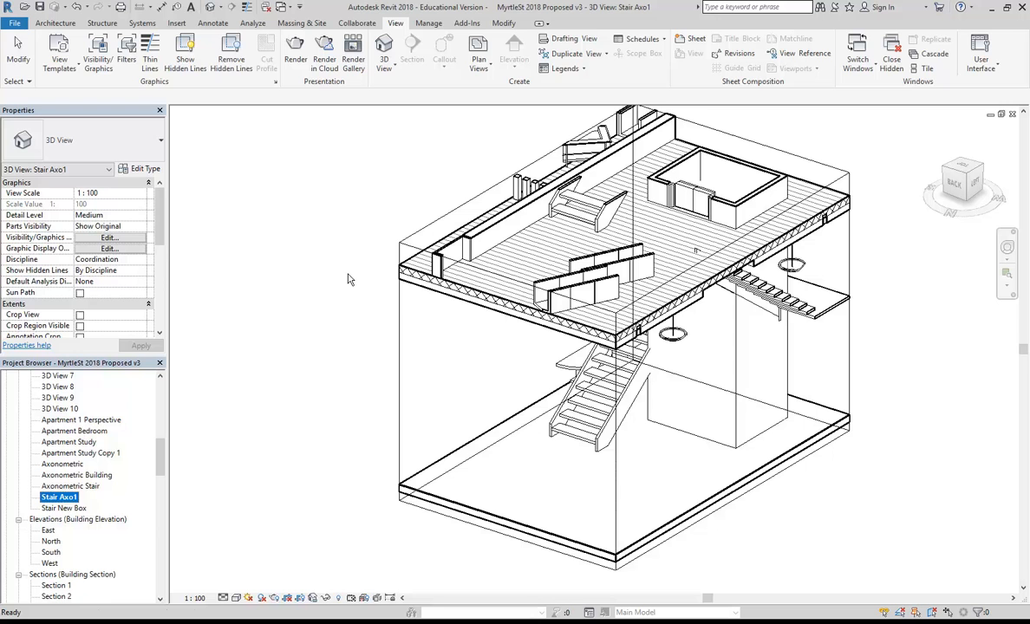
# Create a default 3D view of the building and orbit it to show the front facade.
pyautogui.click(209, 9)
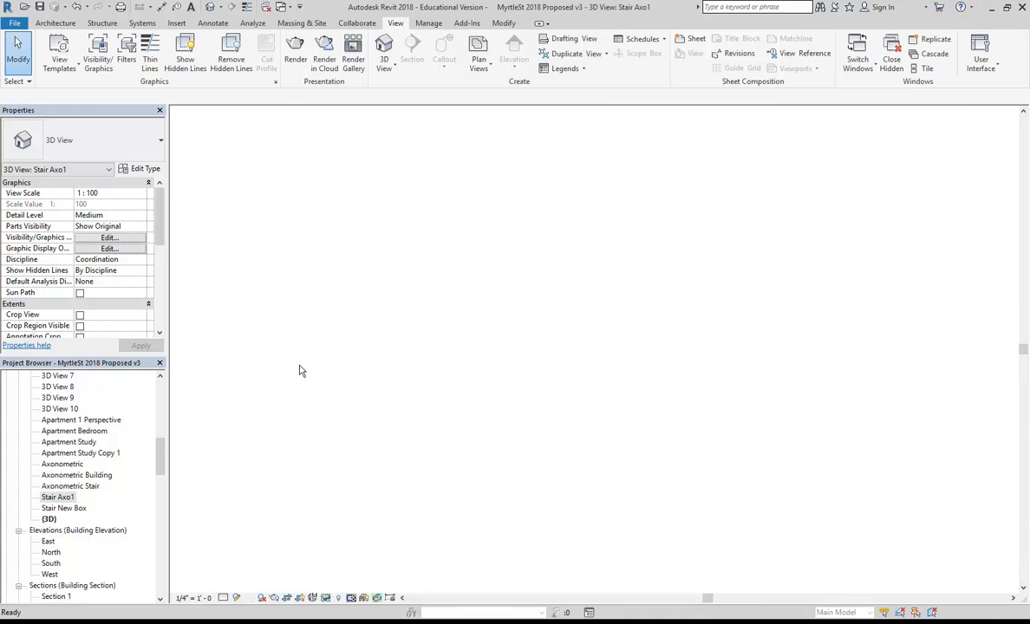
pyautogui.click(49, 519)
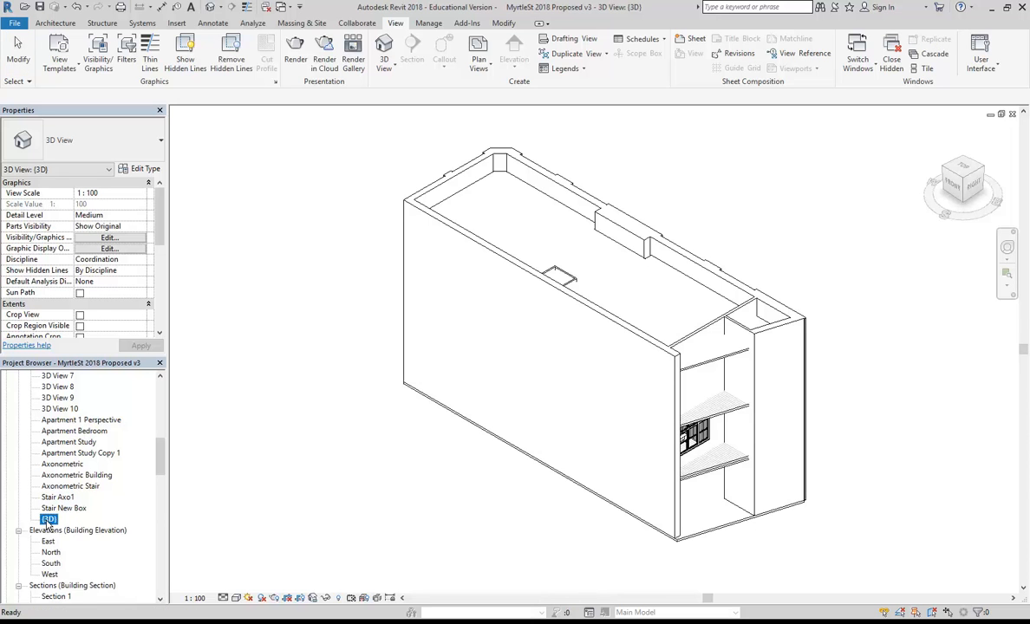
pyautogui.click(812, 420)
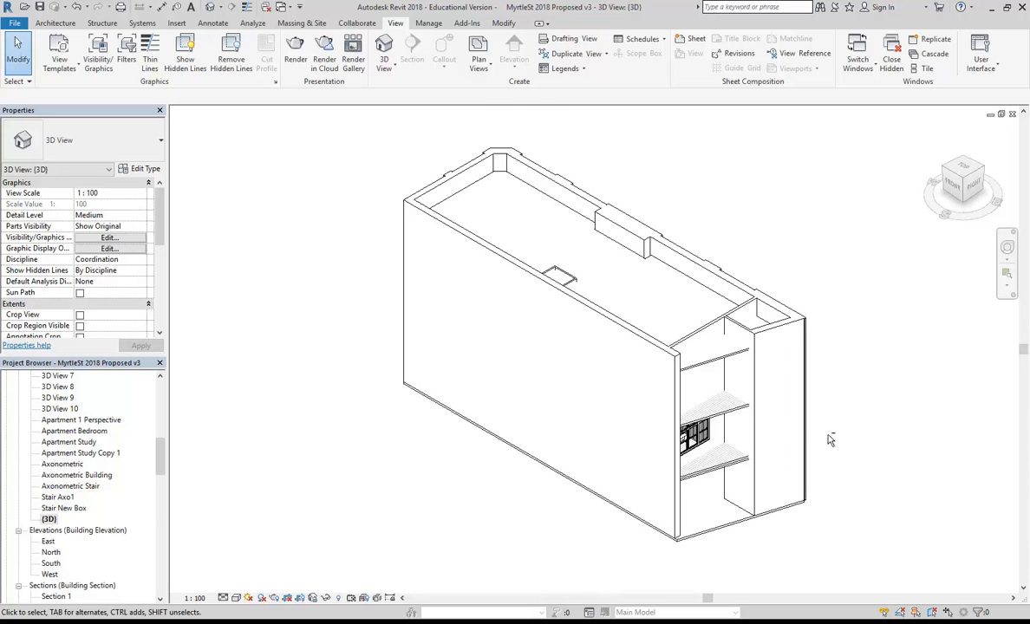
pyautogui.keyDown('shift'); pyautogui.moveTo(830, 440); pyautogui.dragTo(659, 434, button='middle'); pyautogui.keyUp('shift')
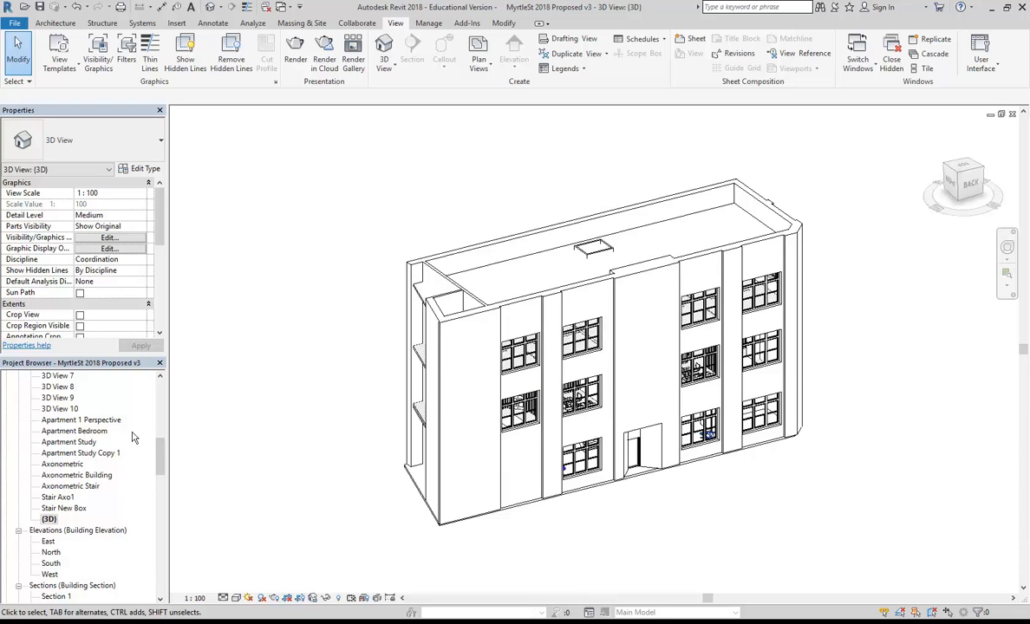
pyautogui.keyDown('shift'); pyautogui.moveTo(291, 222); pyautogui.dragTo(789, 531, button='middle'); pyautogui.keyUp('shift')
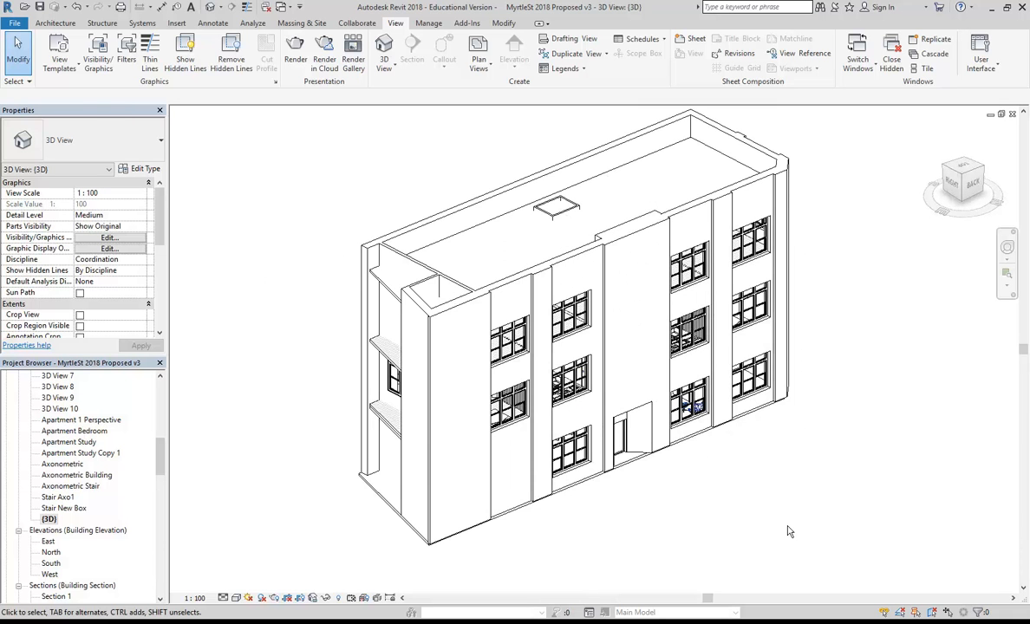
pyautogui.scroll(-1, 741, 502)
pyautogui.moveTo(738, 501); pyautogui.dragTo(693, 500, button='middle')
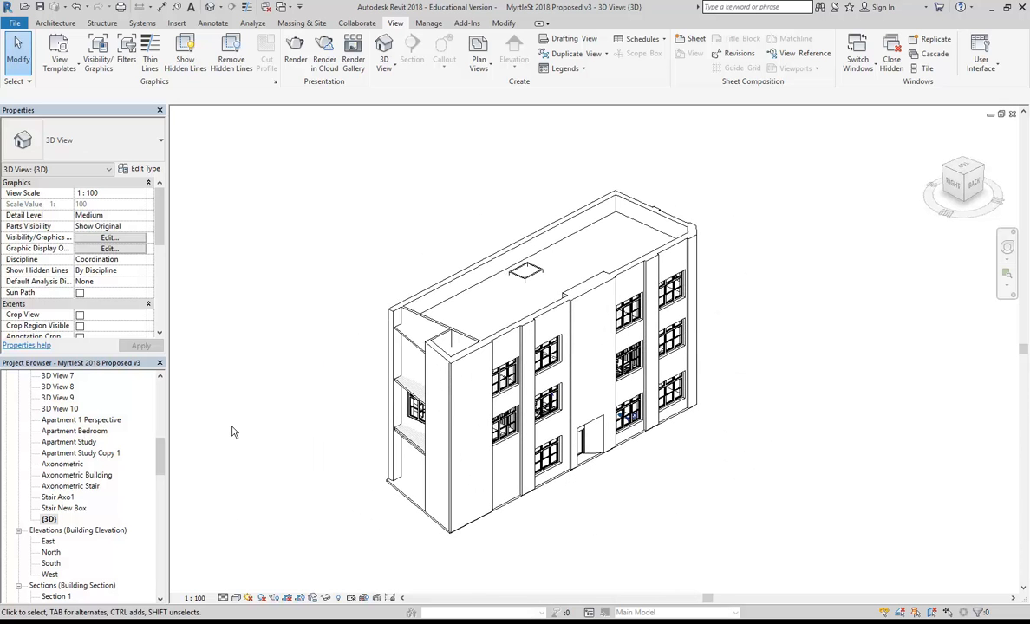
pyautogui.keyDown('shift'); pyautogui.moveTo(476, 272); pyautogui.dragTo(452, 271, button='middle'); pyautogui.keyUp('shift')
pyautogui.keyDown('shift'); pyautogui.moveTo(556, 309); pyautogui.dragTo(541, 321, button='middle'); pyautogui.keyUp('shift')
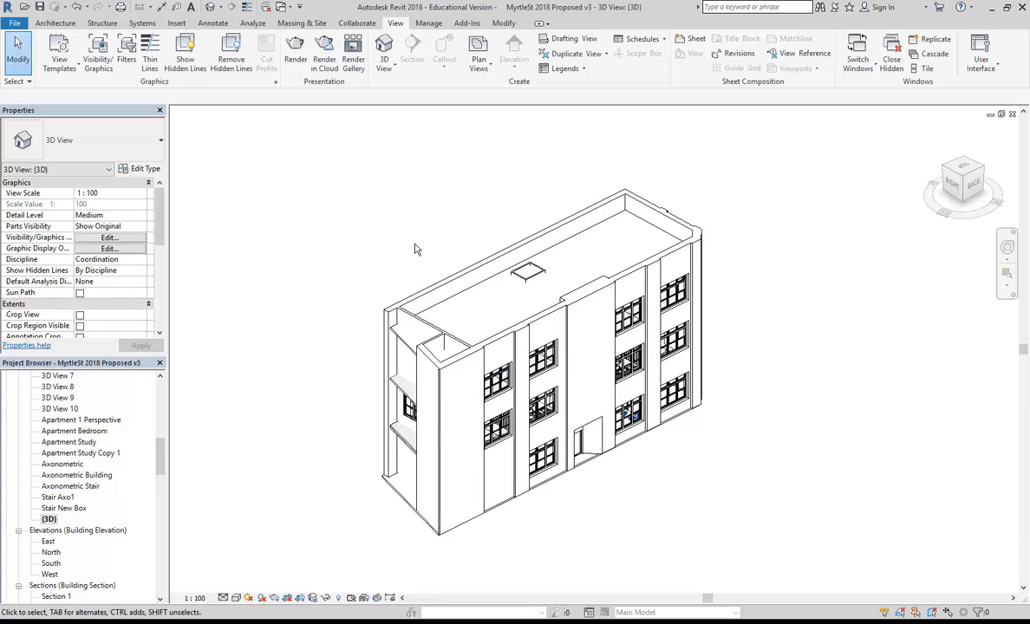
# Rename the new {3D} view to 'Exploded Axonometric'.
pyautogui.rightClick(50, 519)
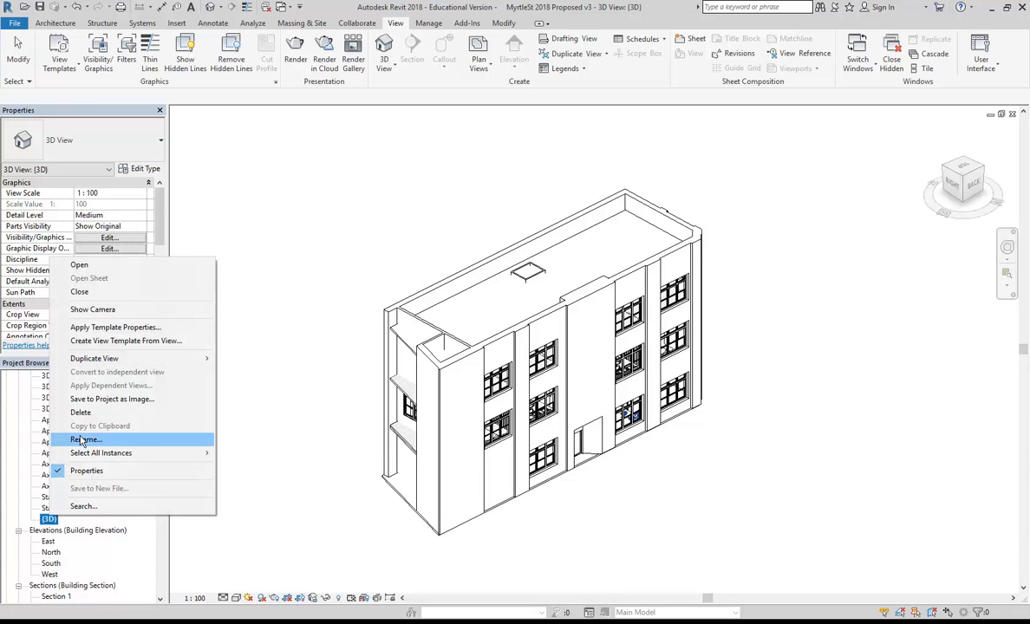
pyautogui.click(83, 441)
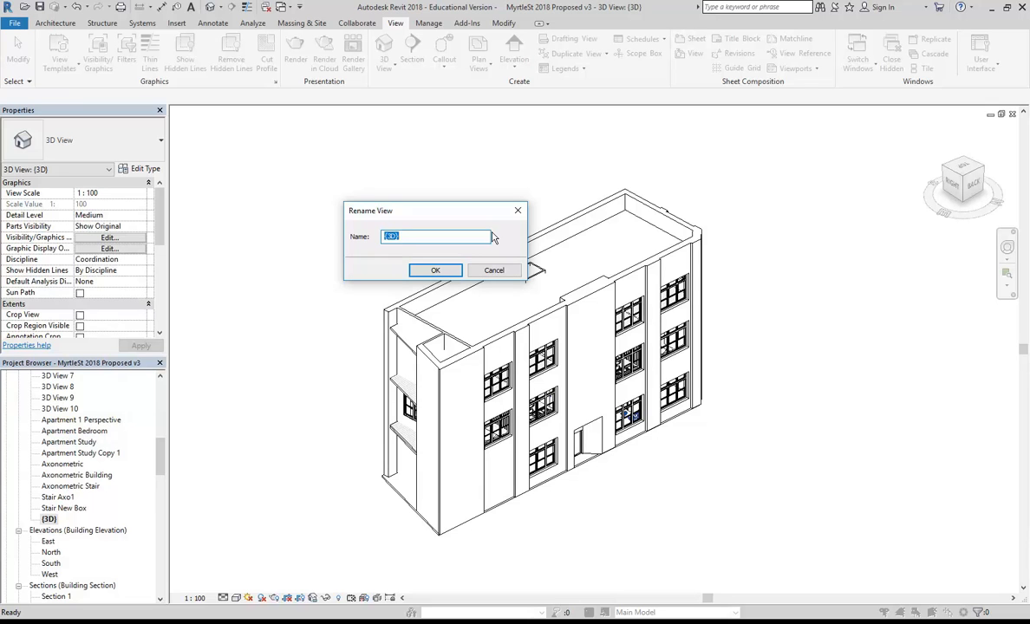
pyautogui.write('Exploded Axonometric')
pyautogui.click(435, 269)
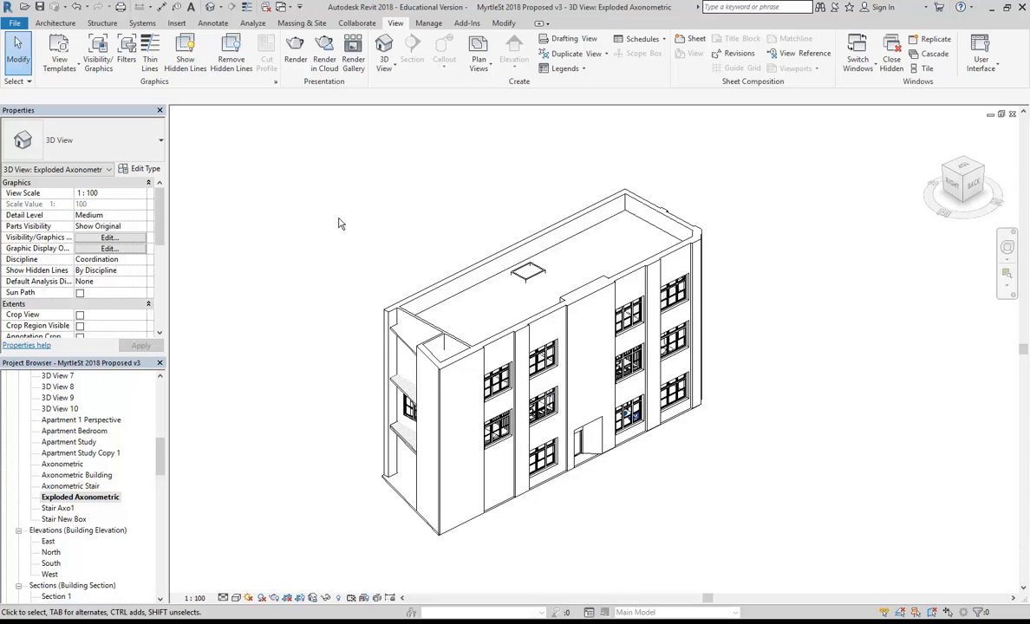
# Select the two front facade walls and displace them 17732 mm along Y.
pyautogui.keyDown('shift'); pyautogui.moveTo(357, 227); pyautogui.dragTo(331, 224, button='middle'); pyautogui.keyUp('shift')
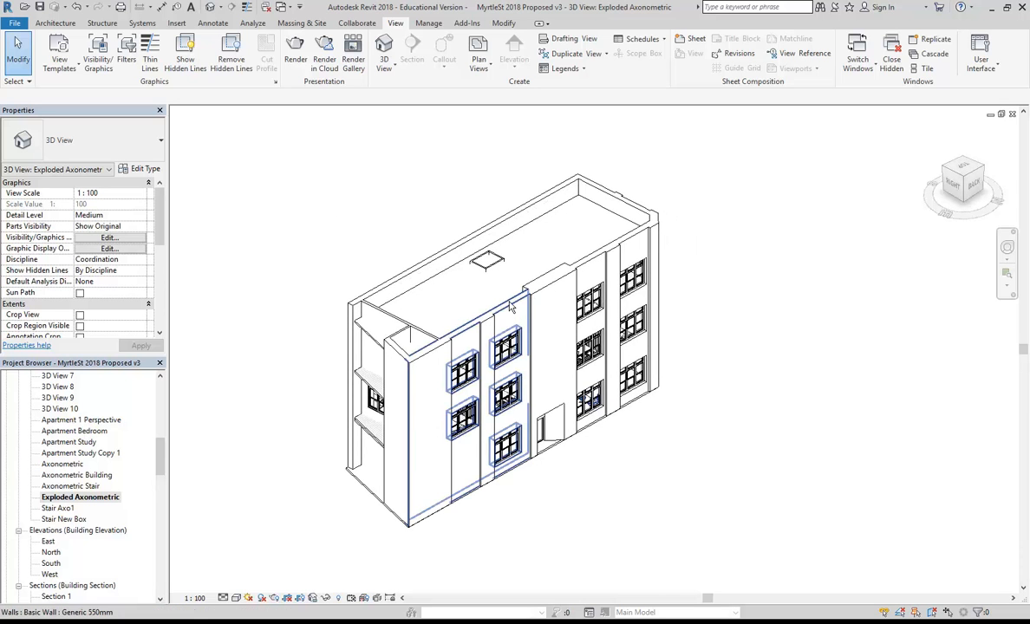
pyautogui.click(474, 295)
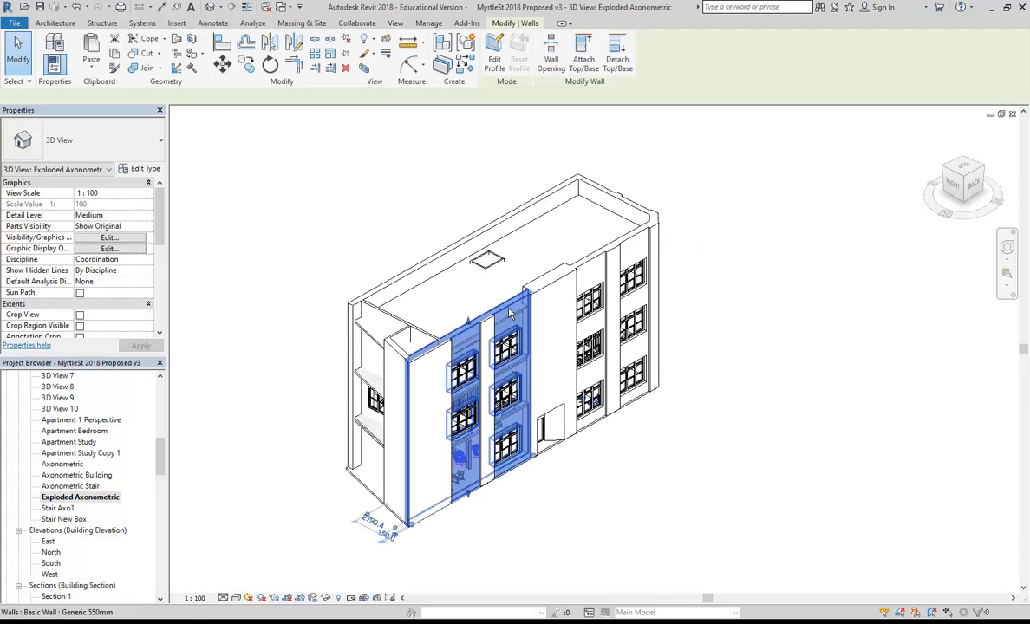
pyautogui.keyDown('ctrl'); pyautogui.click(579, 271); pyautogui.keyUp('ctrl')
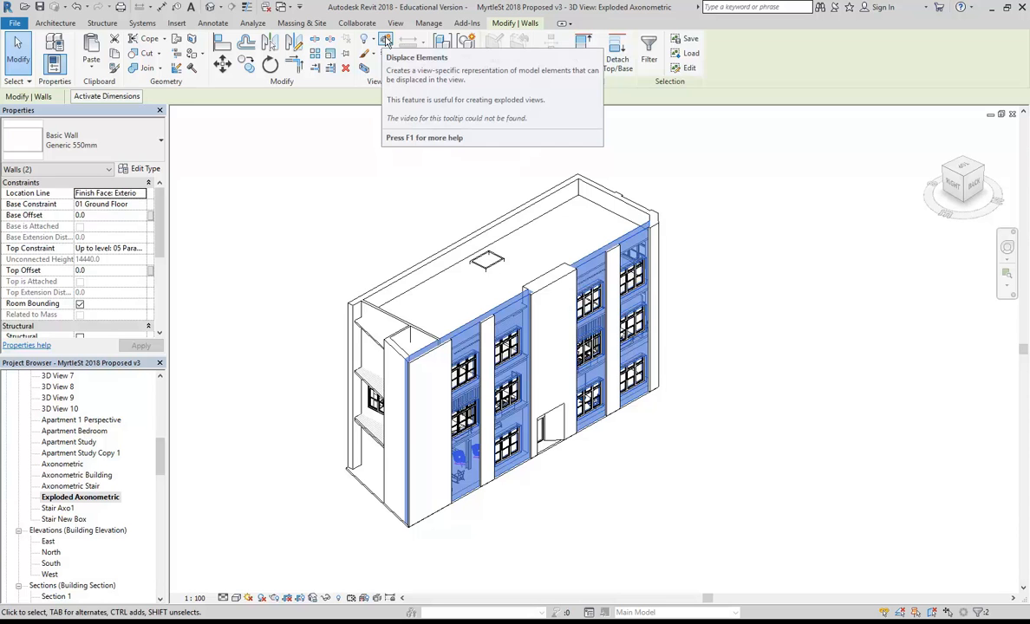
pyautogui.click(385, 40)
pyautogui.moveTo(547, 375); pyautogui.dragTo(512, 336, button='middle')
pyautogui.moveTo(512, 337); pyautogui.dragTo(685, 420)
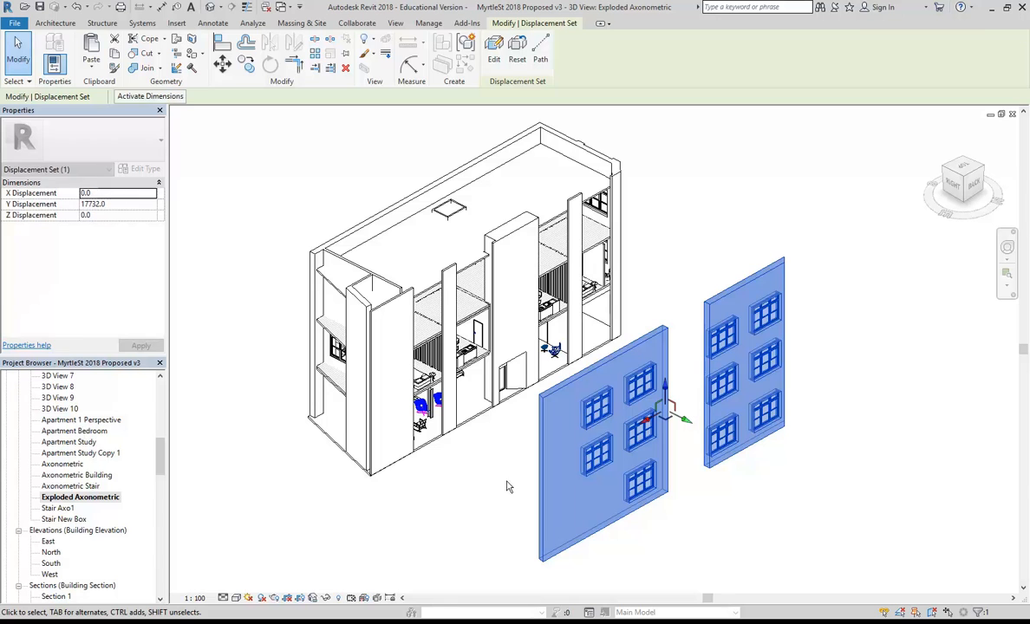
pyautogui.click(479, 490)
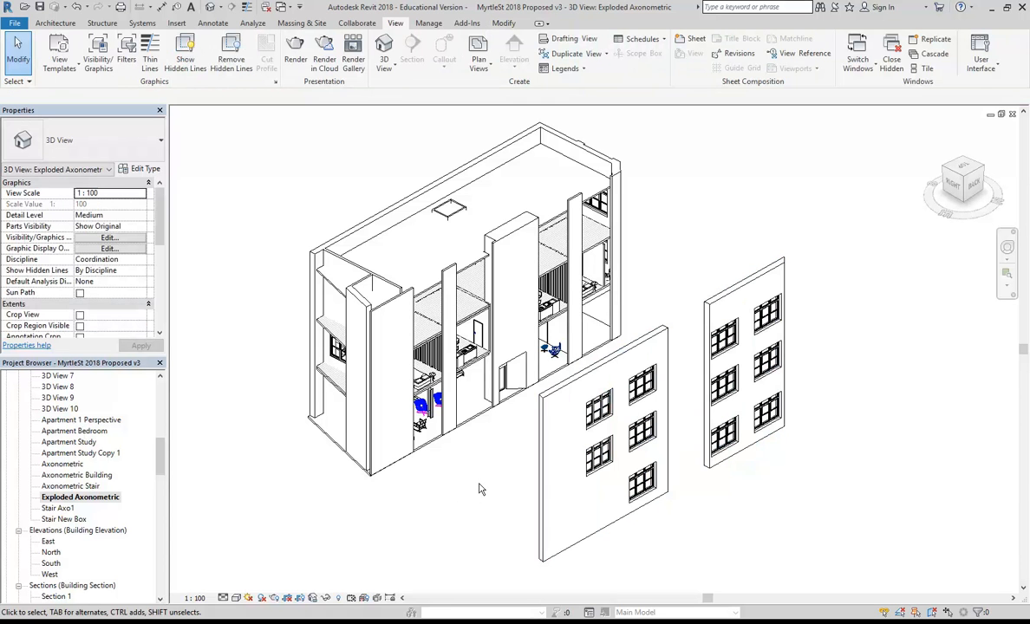
# Add a default {3D} view, then reopen Exploded Axonometric and select the facade displacement set.
pyautogui.doubleClick(63, 487)
pyautogui.doubleClick(57, 509)
pyautogui.doubleClick(61, 519)
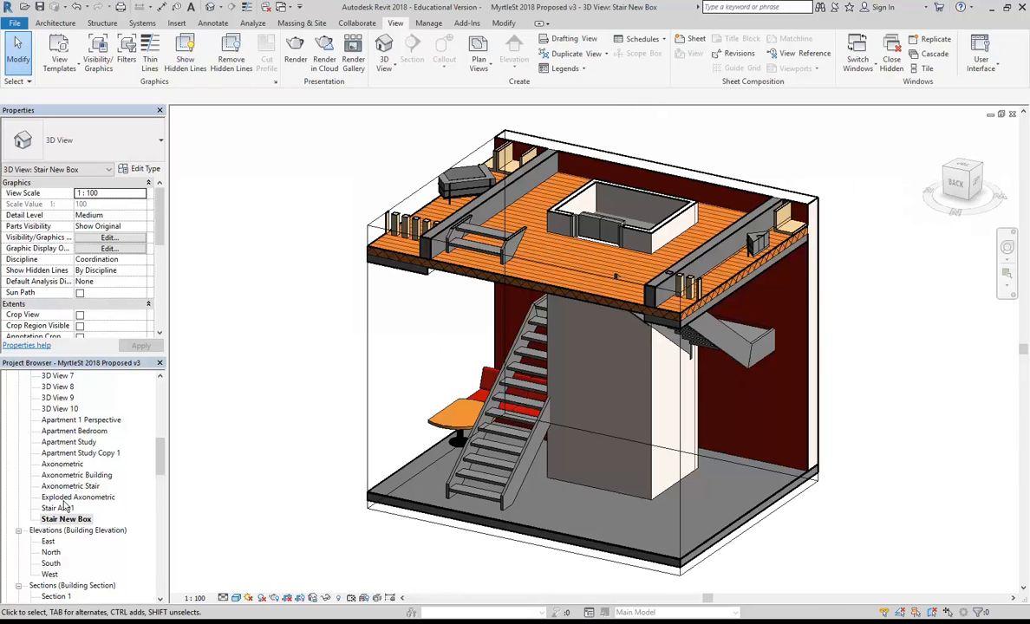
pyautogui.click(201, 6)
pyautogui.keyDown('shift'); pyautogui.moveTo(854, 366); pyautogui.dragTo(643, 376, button='middle'); pyautogui.keyUp('shift')
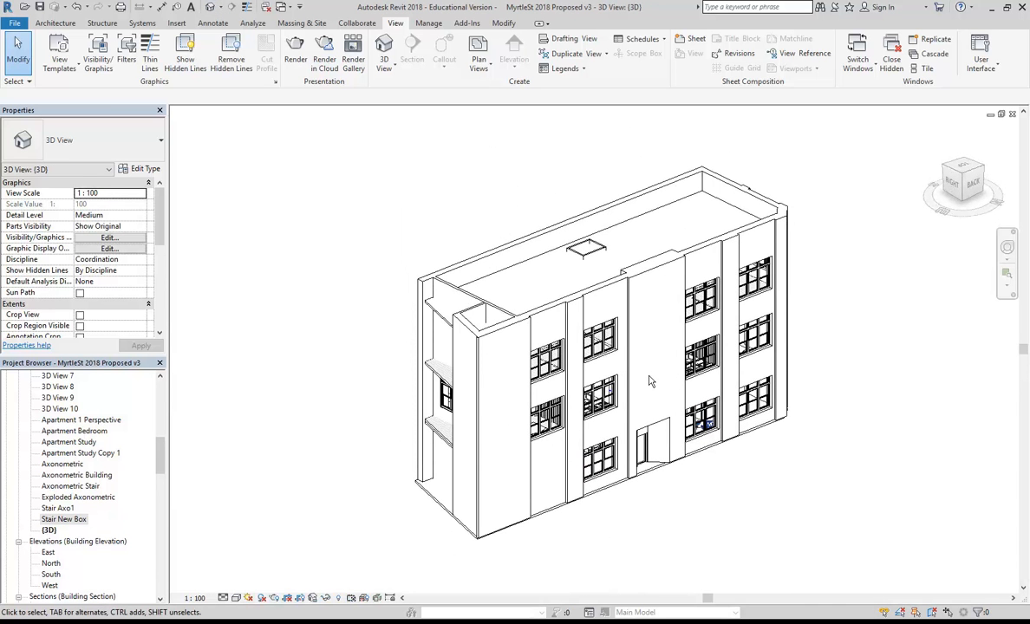
pyautogui.doubleClick(65, 497)
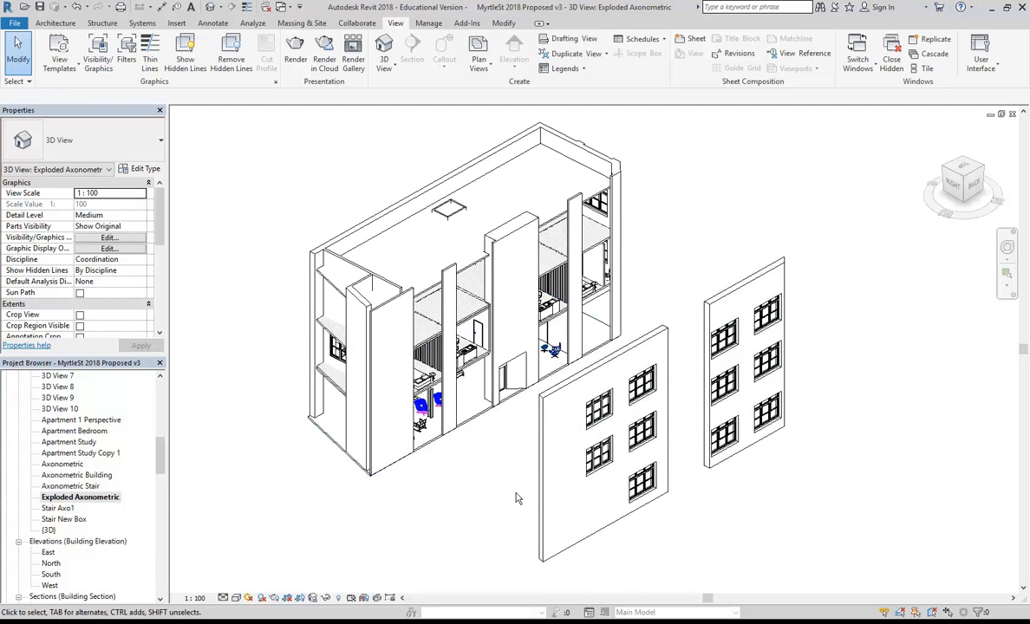
pyautogui.click(557, 394)
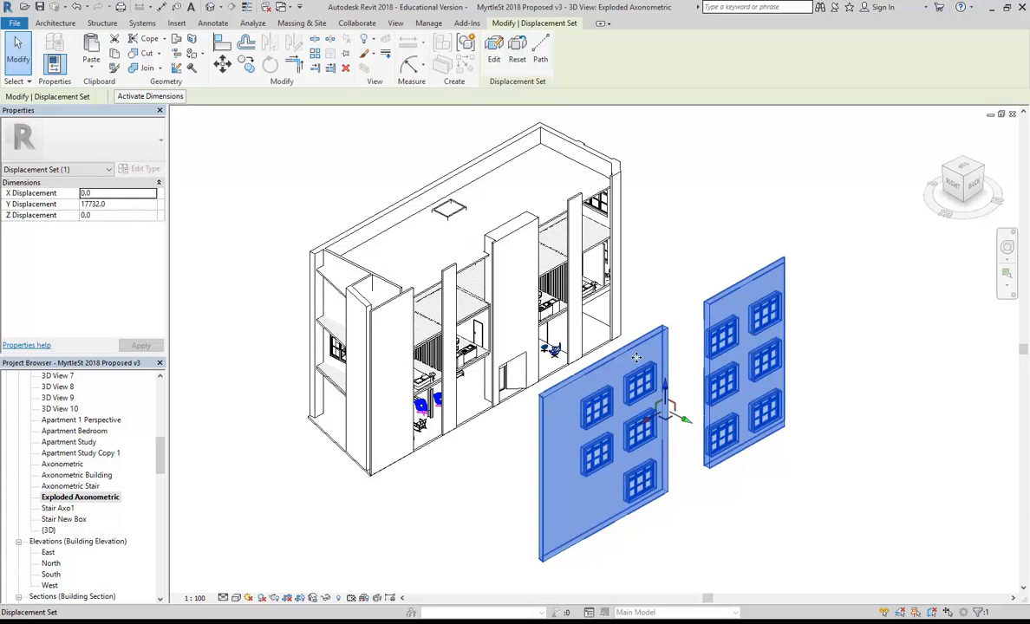
# Add the wall piers, door pier and side walls to the front facade displacement set.
pyautogui.click(494, 48)
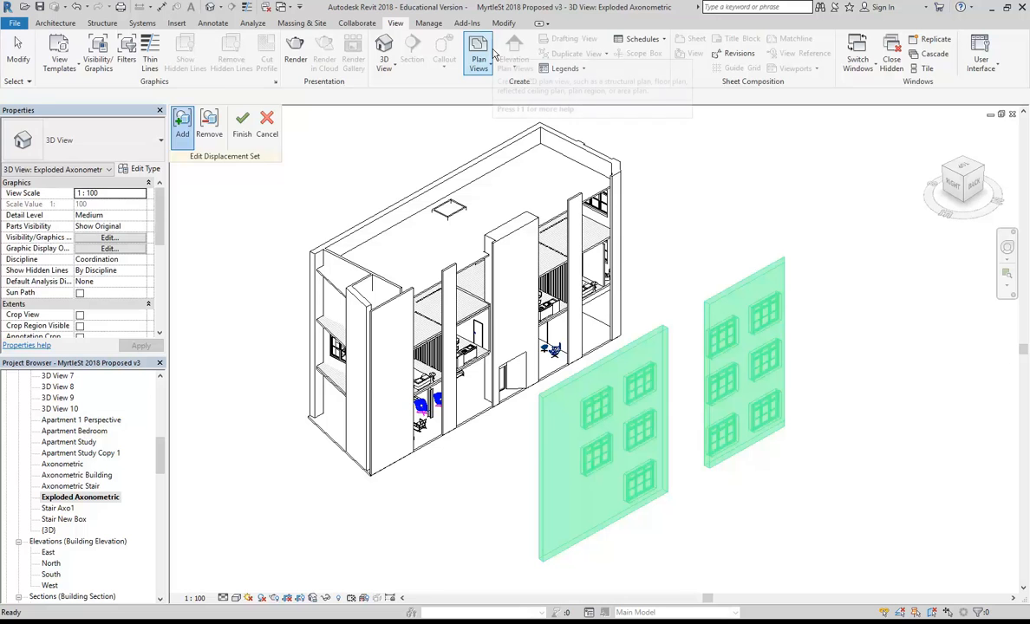
pyautogui.click(576, 199)
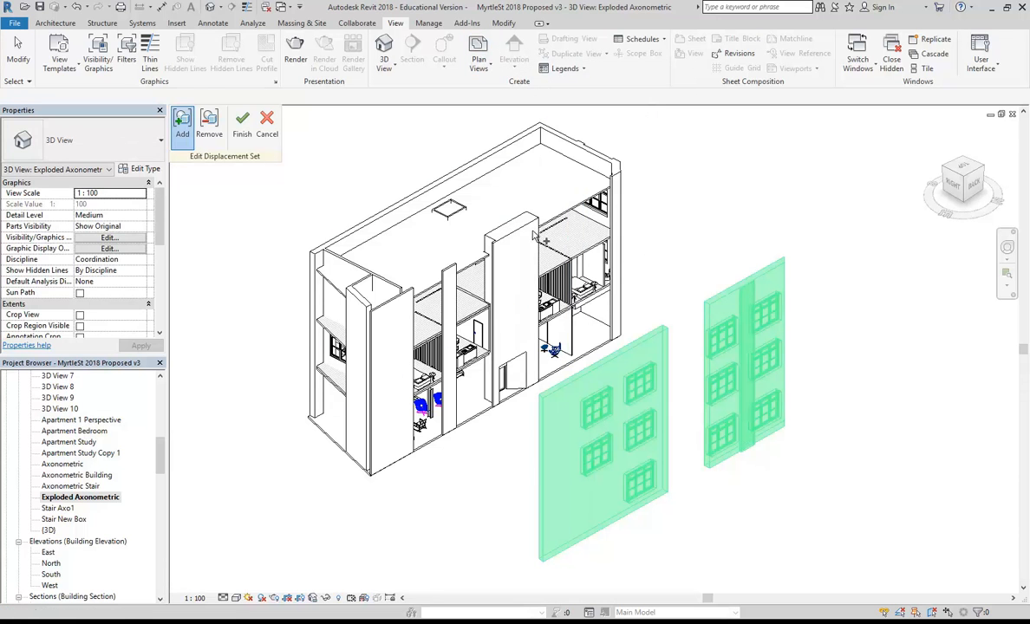
pyautogui.click(492, 329)
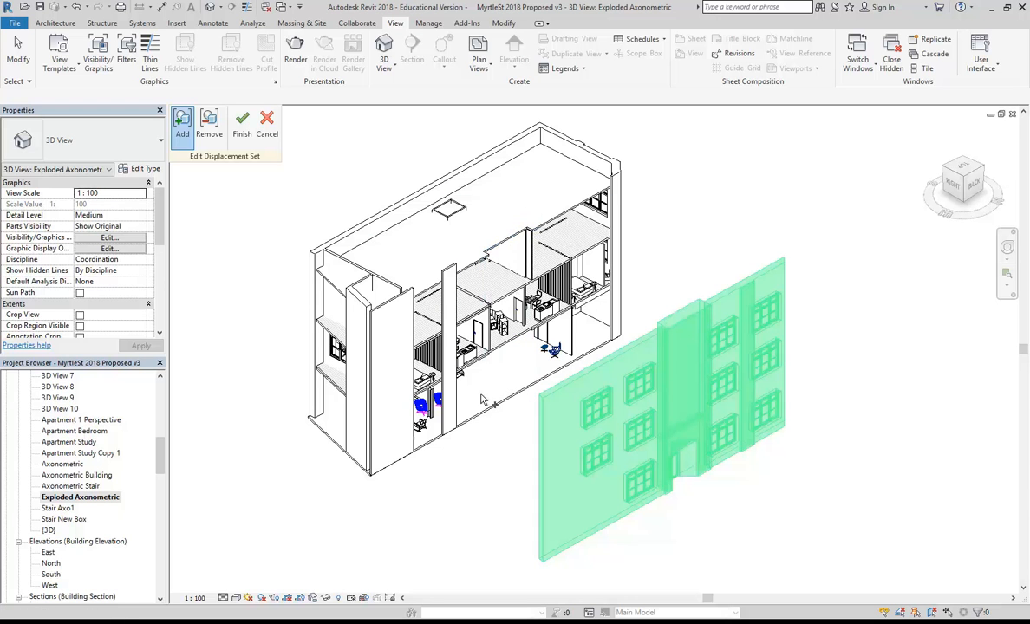
pyautogui.click(452, 347)
pyautogui.click(389, 309)
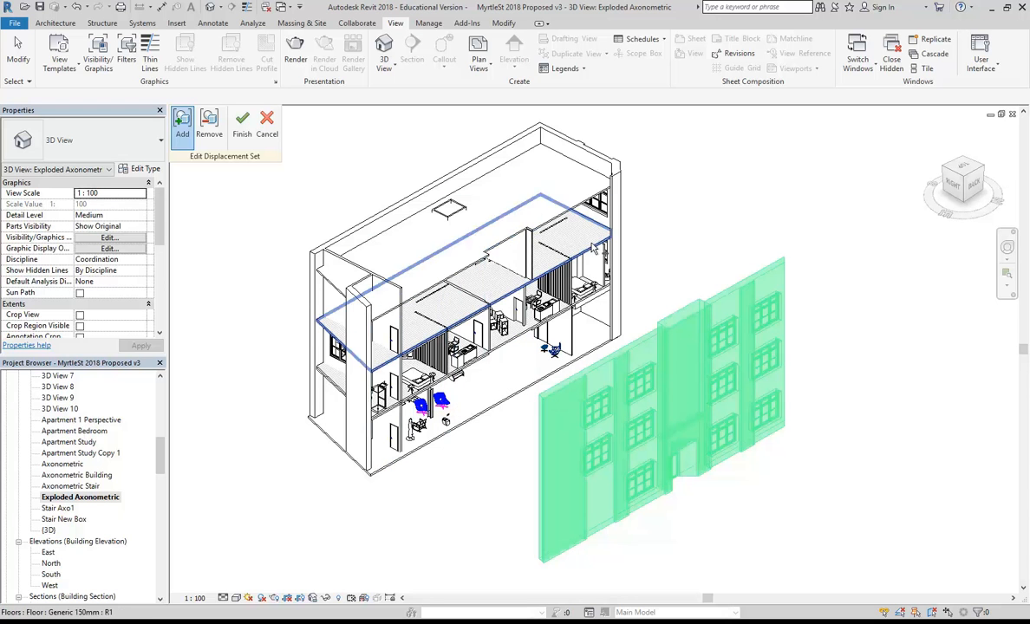
pyautogui.click(618, 180)
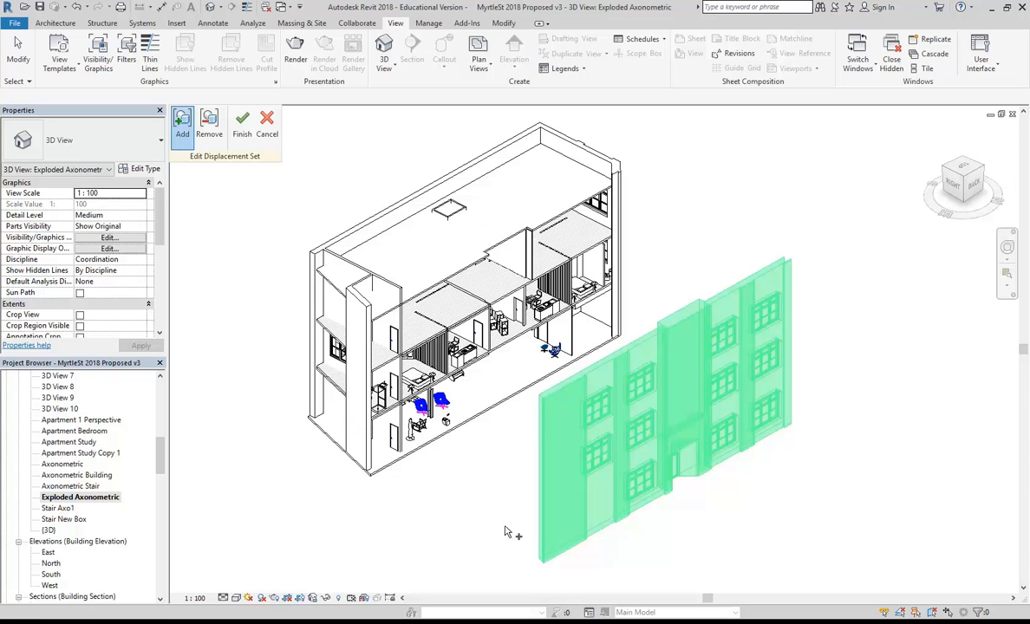
pyautogui.click(242, 126)
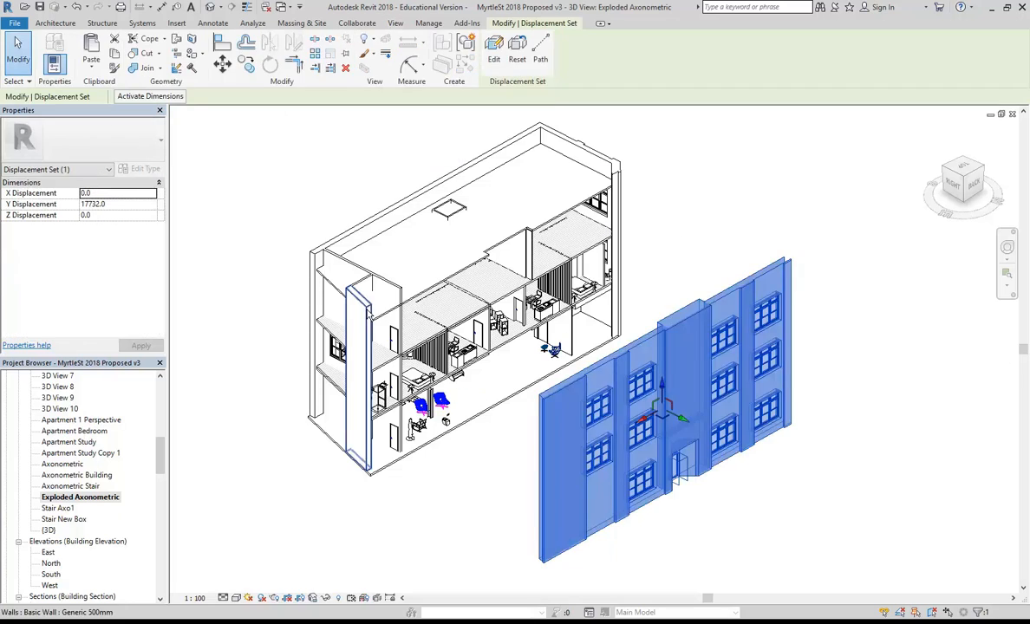
pyautogui.click(668, 241)
pyautogui.keyDown('shift'); pyautogui.moveTo(733, 248); pyautogui.dragTo(470, 257, button='middle'); pyautogui.keyUp('shift')
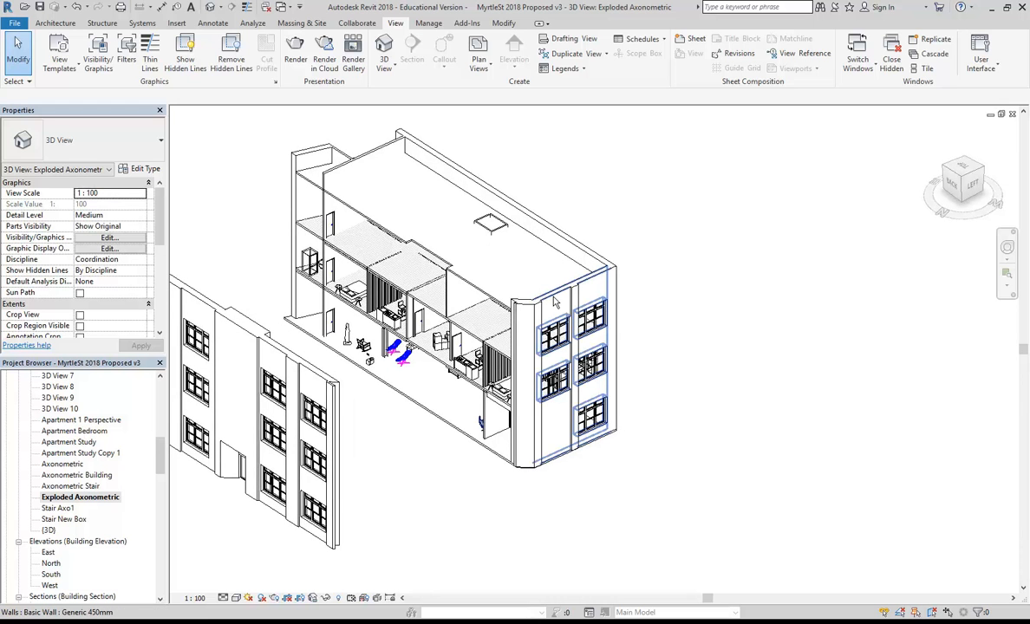
# Select the windowed end wall and two narrow walls, and displace them -13729 along X.
pyautogui.scroll(3, 556, 302)
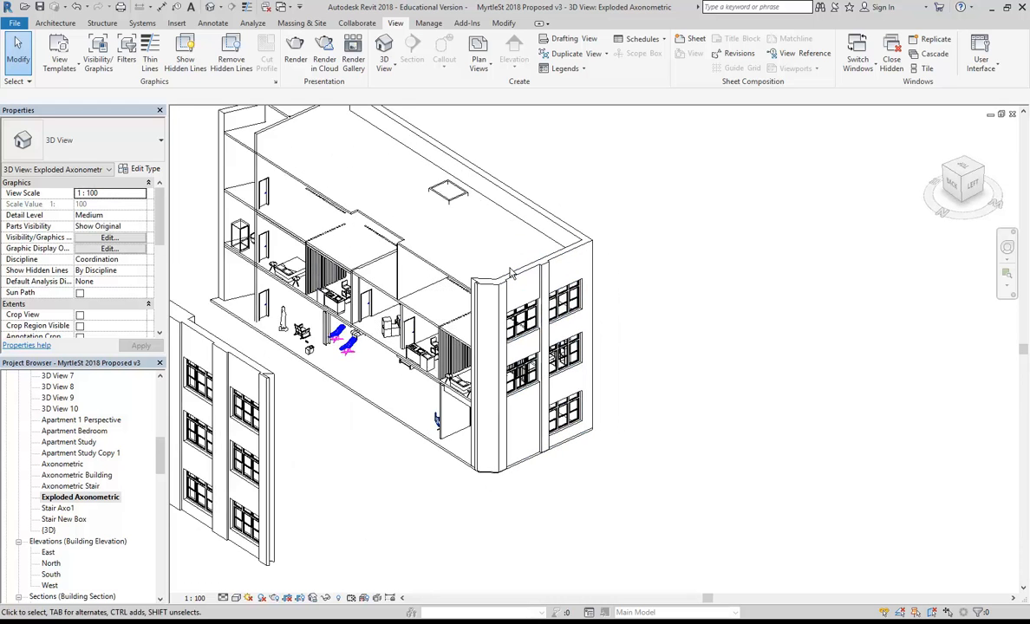
pyautogui.click(547, 344)
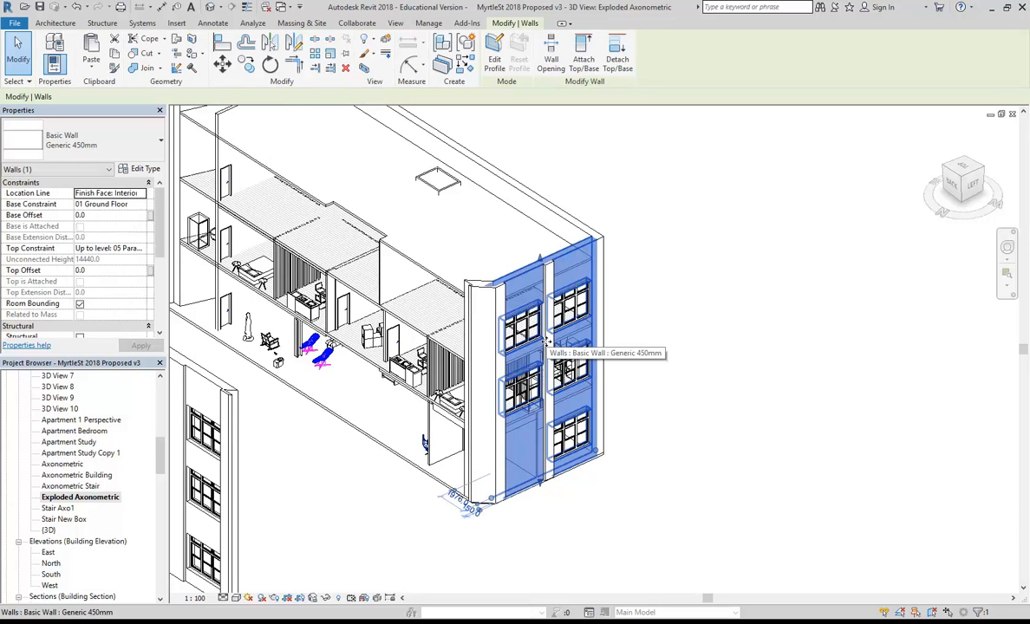
pyautogui.scroll(3, 546, 344)
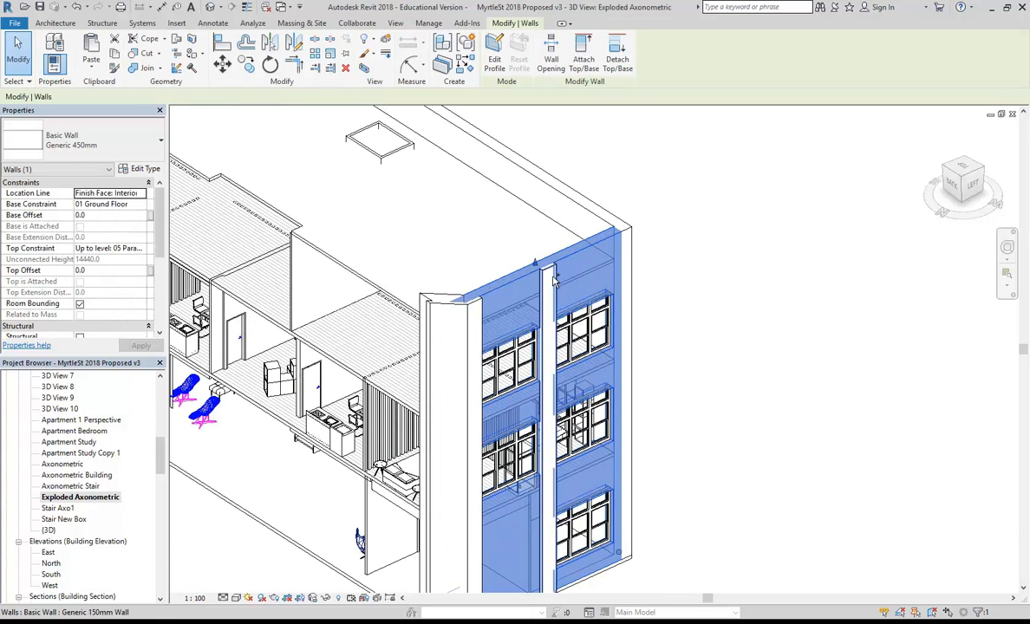
pyautogui.keyDown('ctrl'); pyautogui.click(555, 279); pyautogui.keyUp('ctrl')
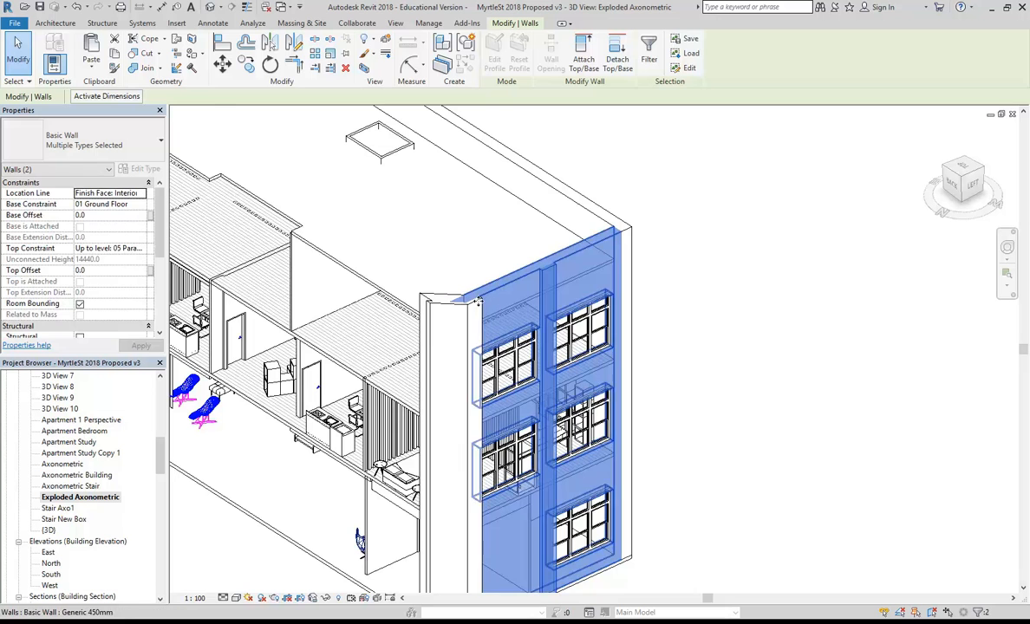
pyautogui.keyDown('ctrl'); pyautogui.click(486, 308); pyautogui.keyUp('ctrl')
pyautogui.scroll(-2, 545, 267)
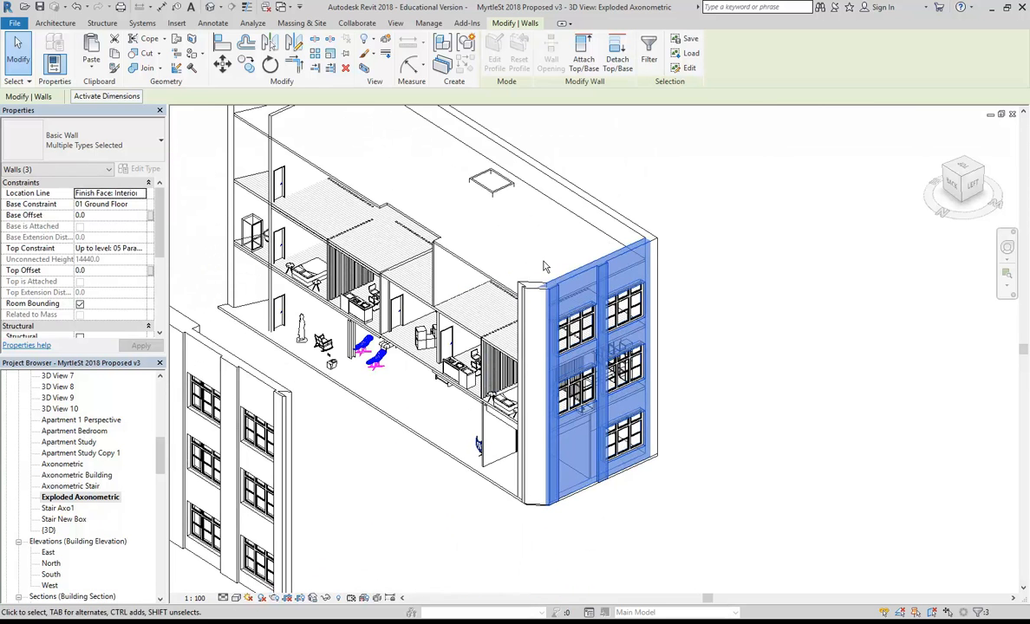
pyautogui.moveTo(545, 266)
pyautogui.mouseDown(button='middle')
pyautogui.moveTo(496, 264)
pyautogui.moveTo(530, 265)
pyautogui.mouseUp(button='middle')
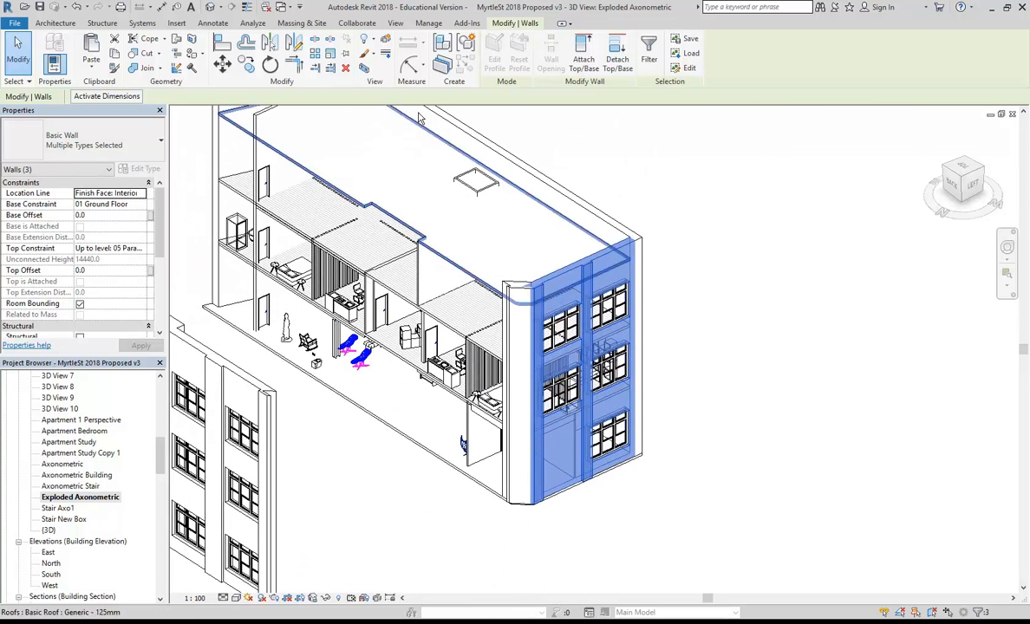
pyautogui.click(385, 41)
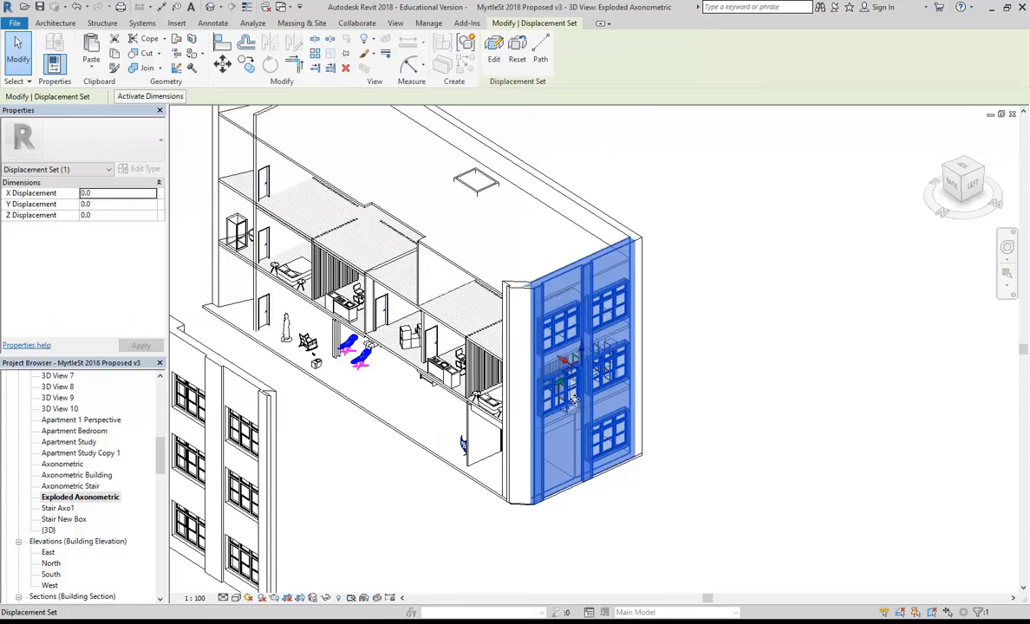
pyautogui.moveTo(570, 400); pyautogui.dragTo(567, 364, button='middle')
pyautogui.moveTo(565, 328); pyautogui.dragTo(566, 478)
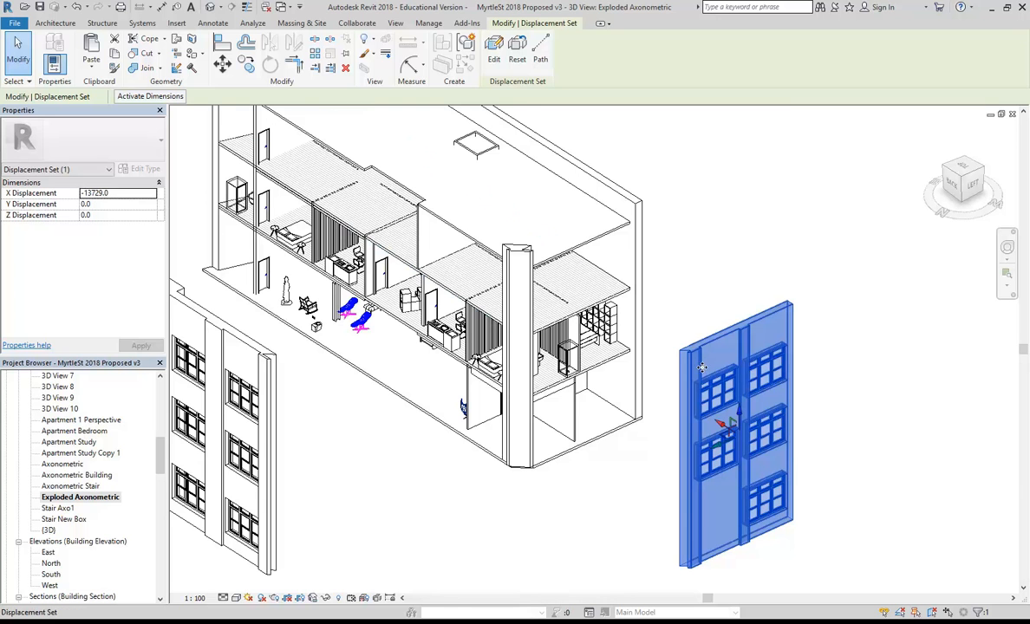
# Add the corner wall column to the end facade's displacement set.
pyautogui.click(494, 50)
pyautogui.click(517, 251)
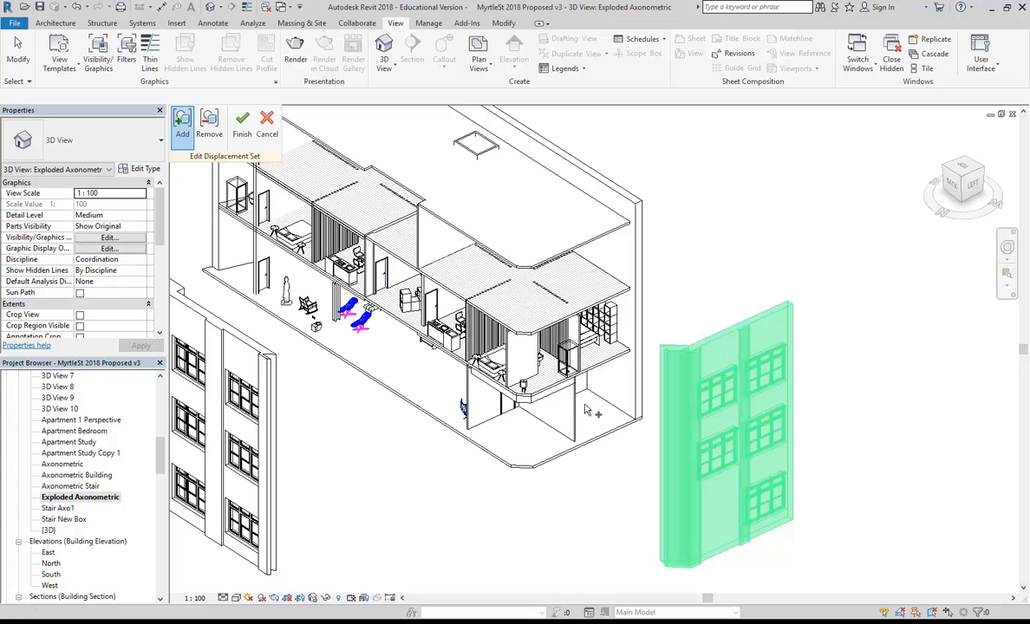
pyautogui.click(242, 125)
pyautogui.click(420, 478)
pyautogui.scroll(-5, 535, 487)
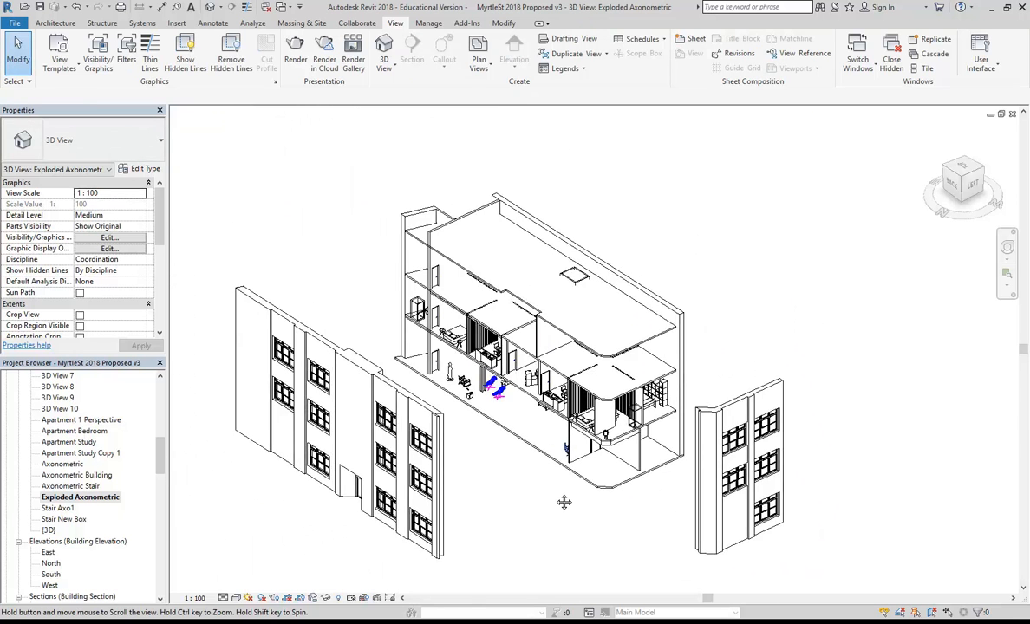
# Select the roof and two floor slabs and lift them 15843.7 along Z.
pyautogui.scroll(2, 536, 477)
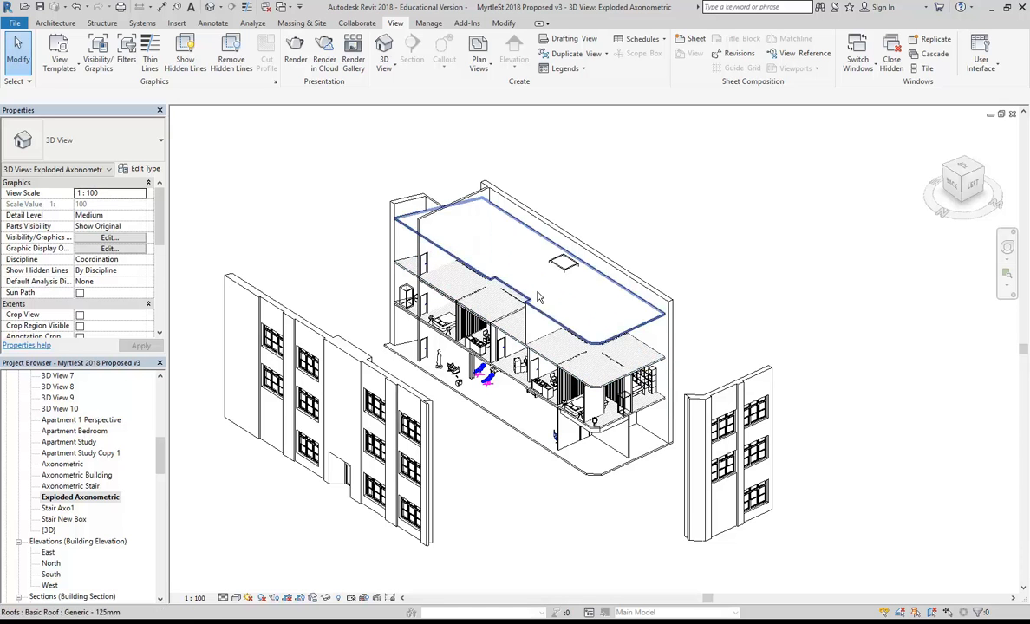
pyautogui.moveTo(487, 465); pyautogui.dragTo(487, 471, button='middle')
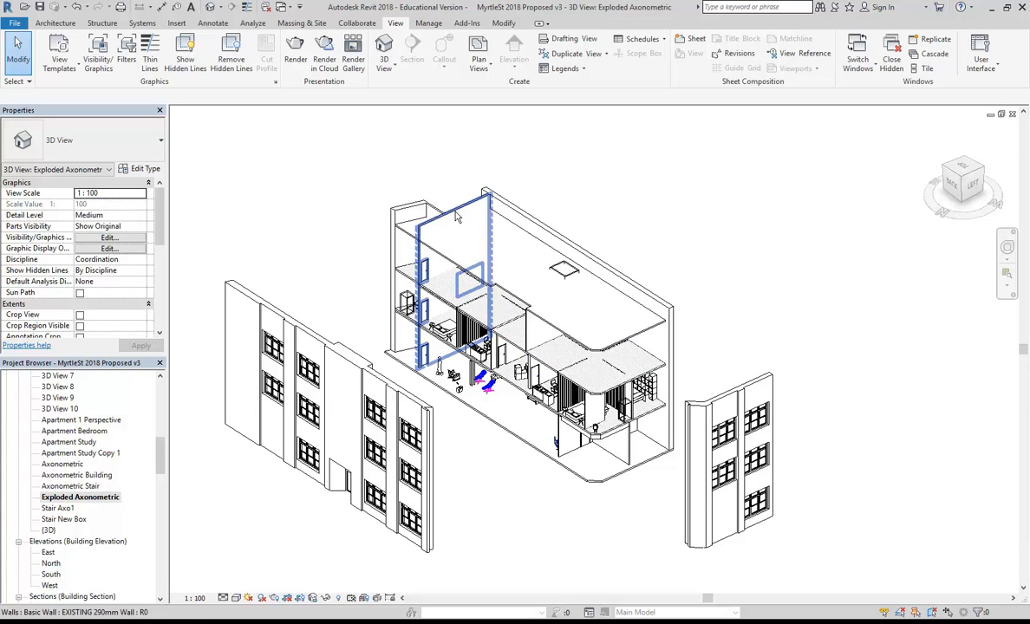
pyautogui.click(604, 314)
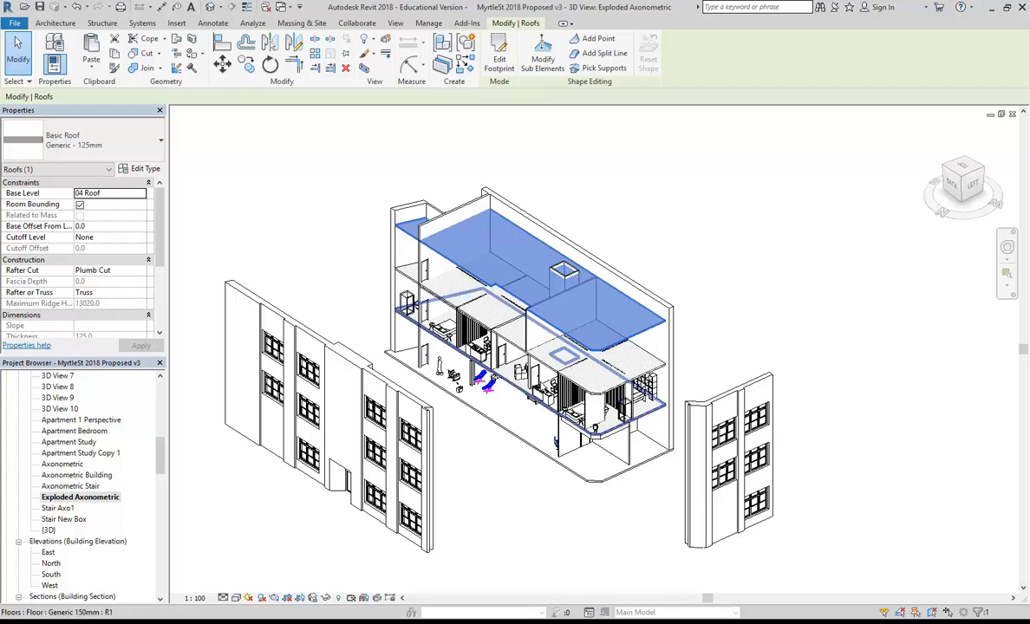
pyautogui.keyDown('ctrl'); pyautogui.click(529, 340); pyautogui.keyUp('ctrl')
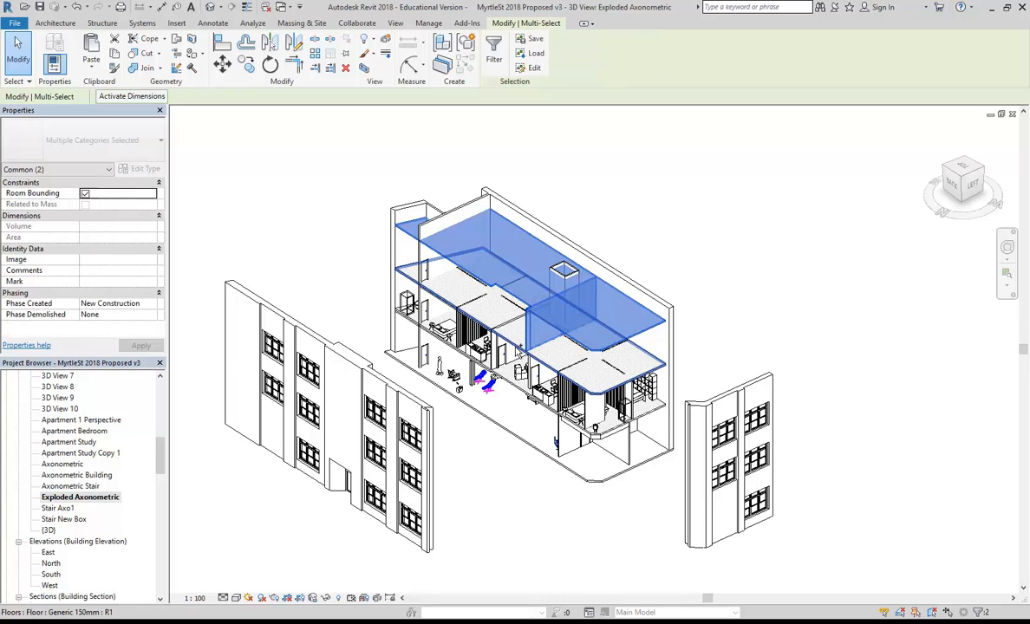
pyautogui.keyDown('ctrl'); pyautogui.click(436, 296); pyautogui.keyUp('ctrl')
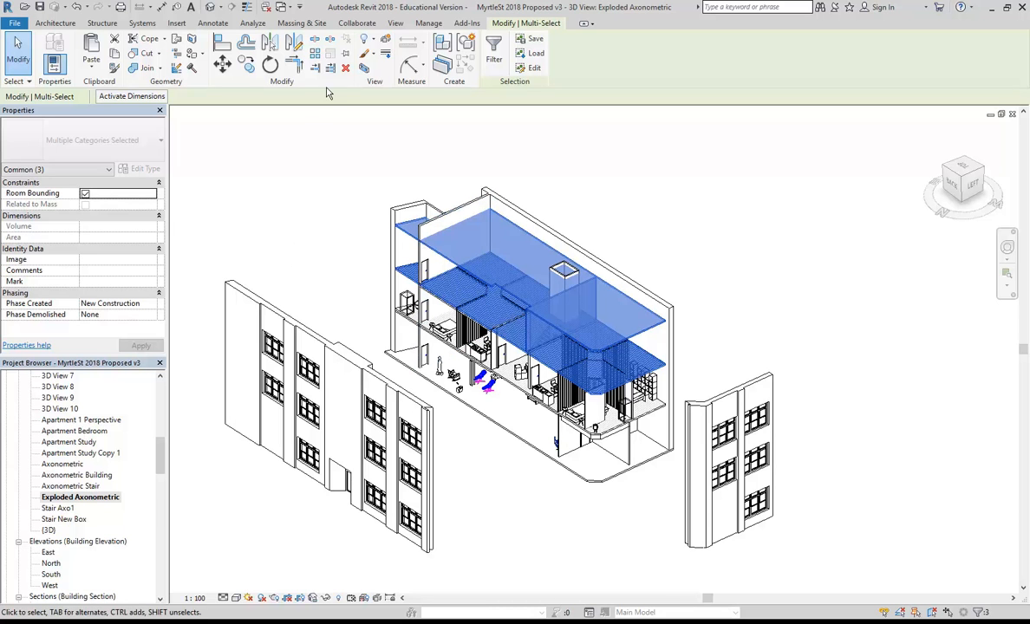
pyautogui.click(385, 40)
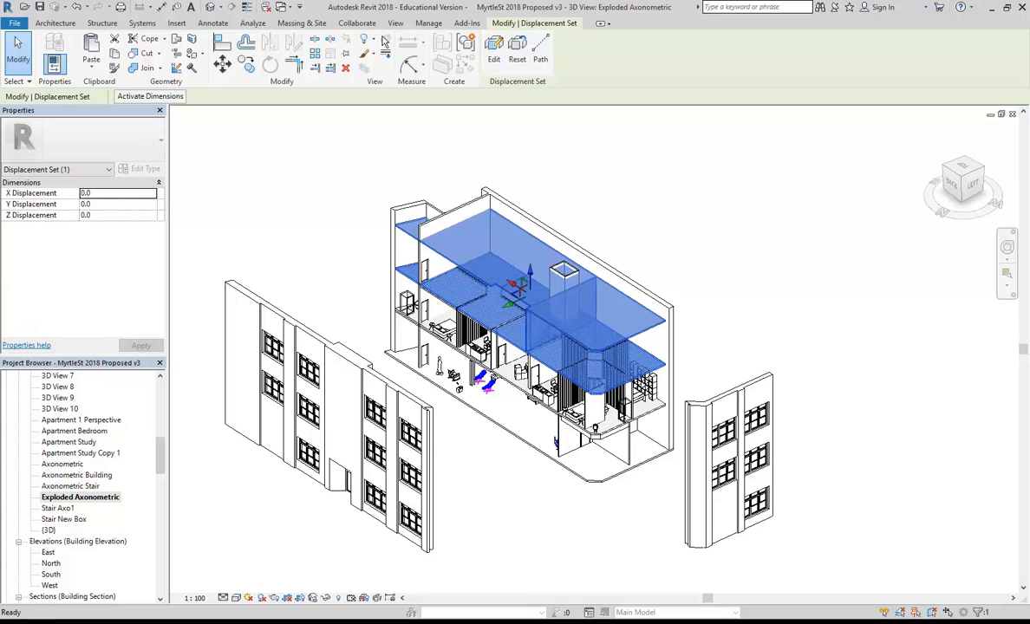
pyautogui.moveTo(531, 281); pyautogui.dragTo(529, 154)
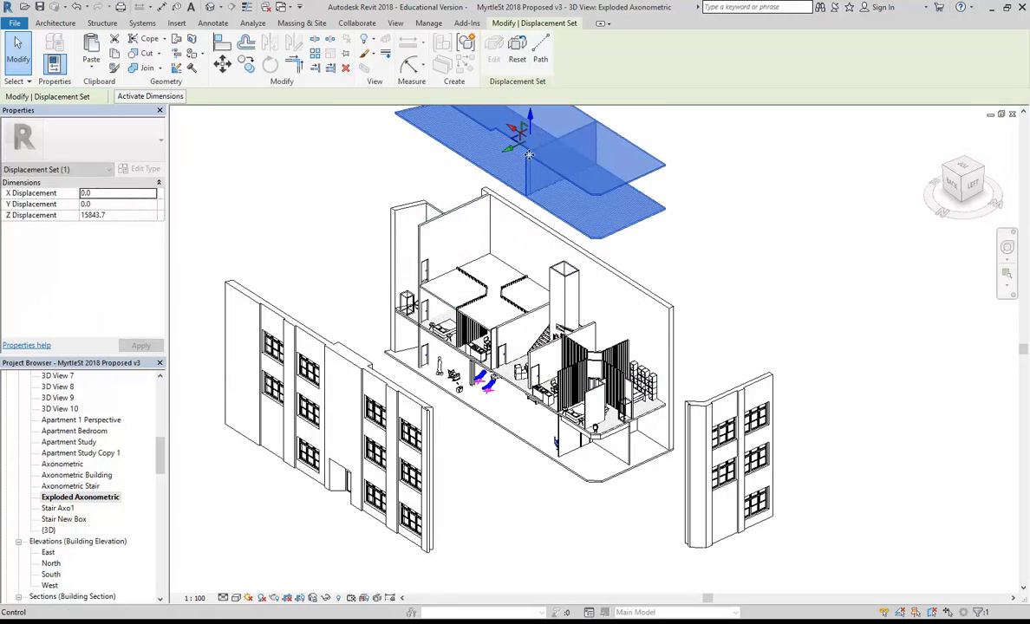
pyautogui.click(464, 473)
pyautogui.moveTo(518, 510); pyautogui.dragTo(542, 511, button='middle')
pyautogui.scroll(-1, 534, 509)
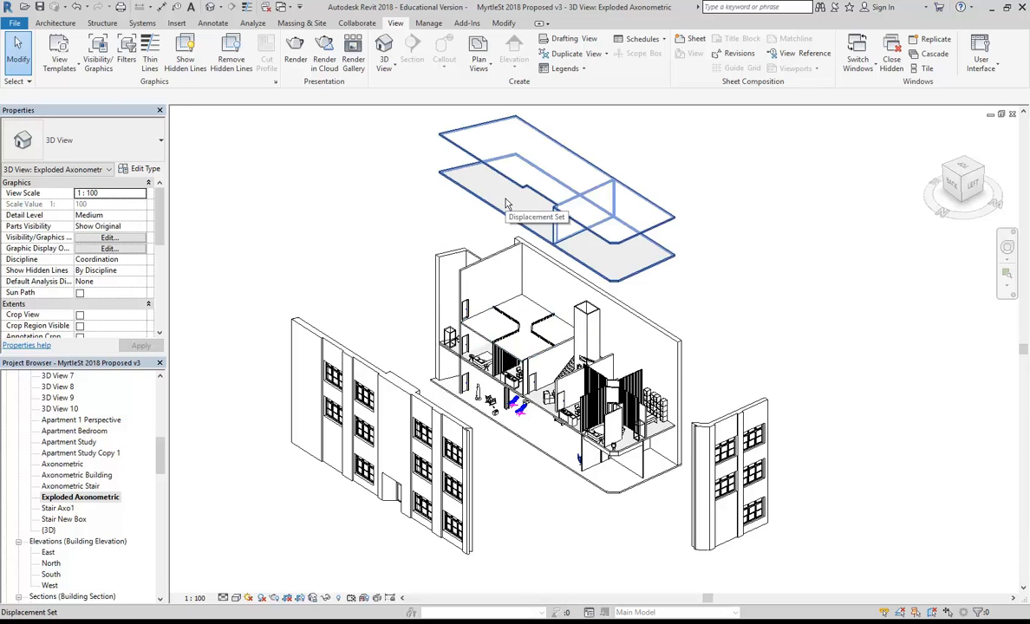
# Add the ceiling to the lifted roof-and-slab displacement set.
pyautogui.click(466, 190)
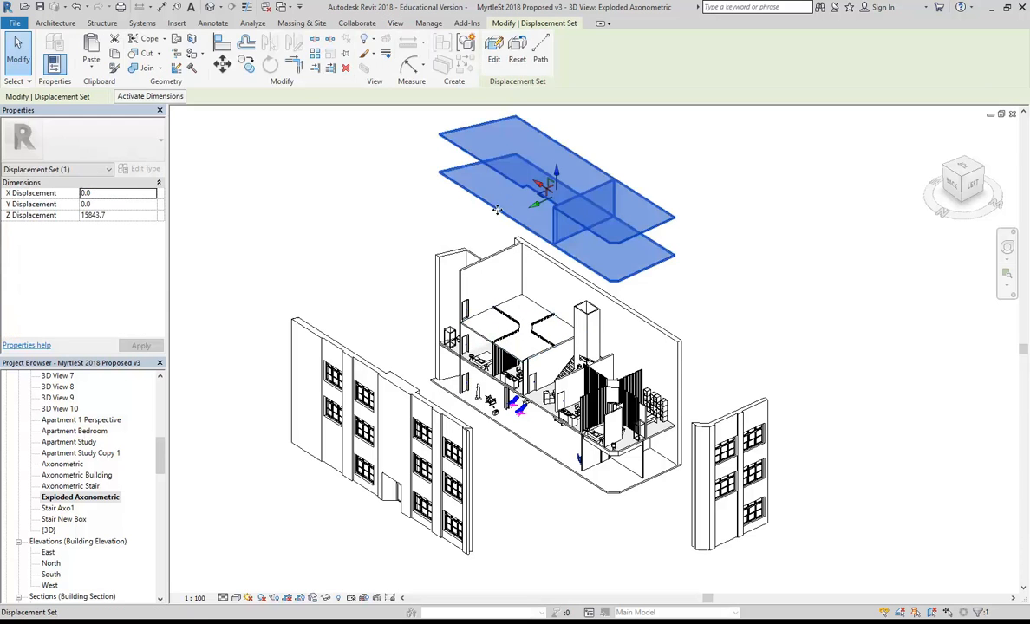
pyautogui.click(493, 54)
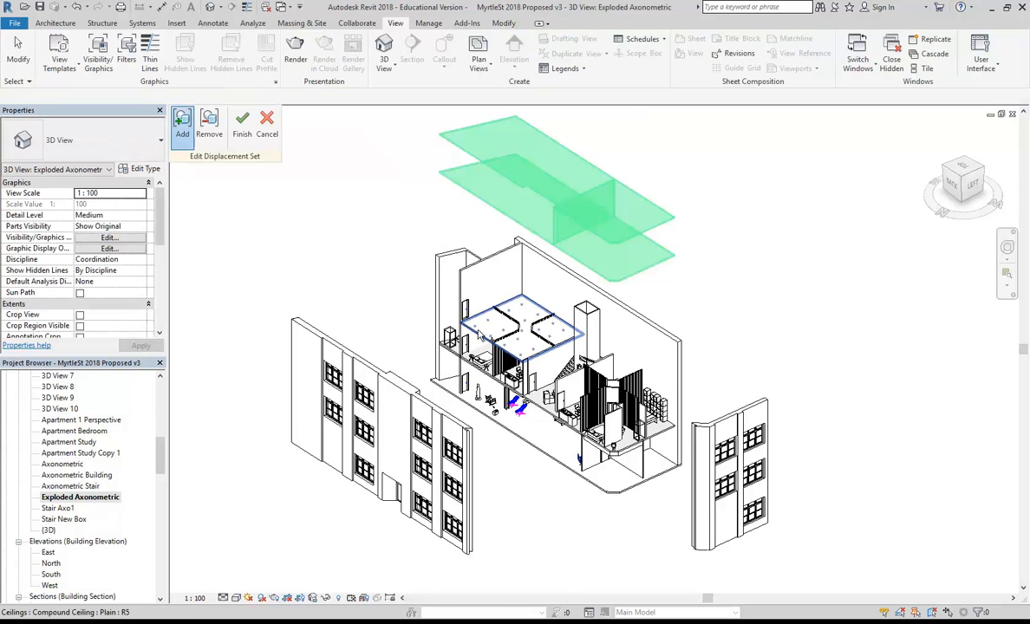
pyautogui.click(478, 334)
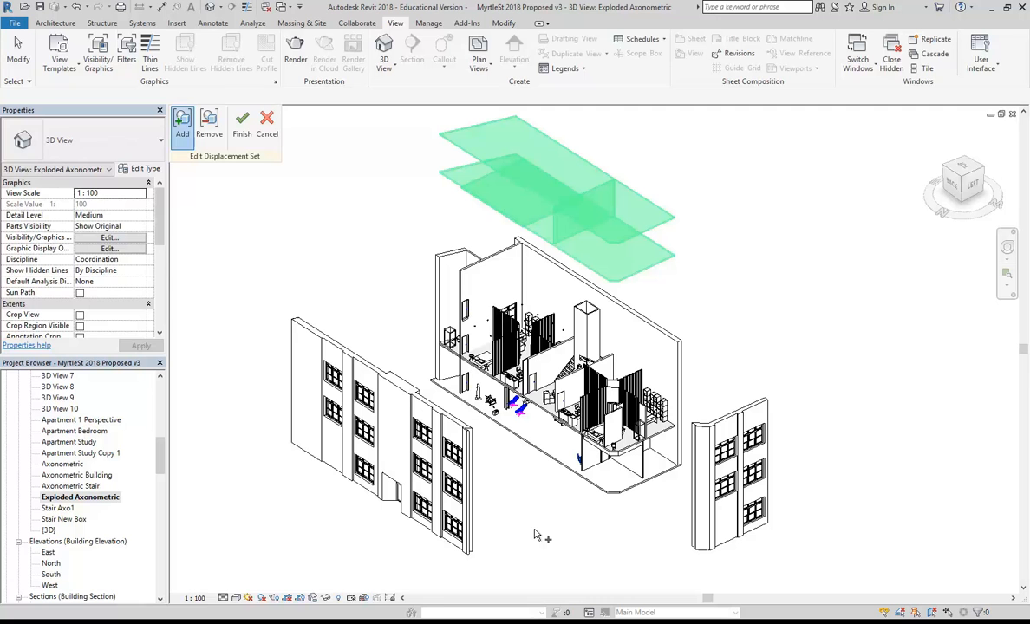
pyautogui.click(242, 125)
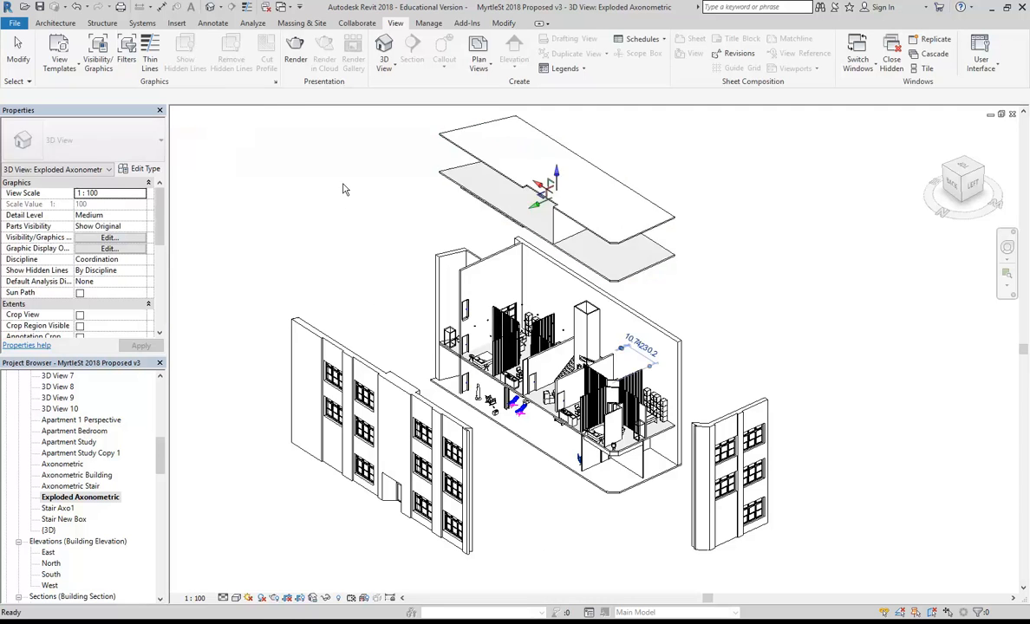
# Switch the exploded axonometric's visual style to Realistic.
pyautogui.click(236, 598)
pyautogui.click(264, 576)
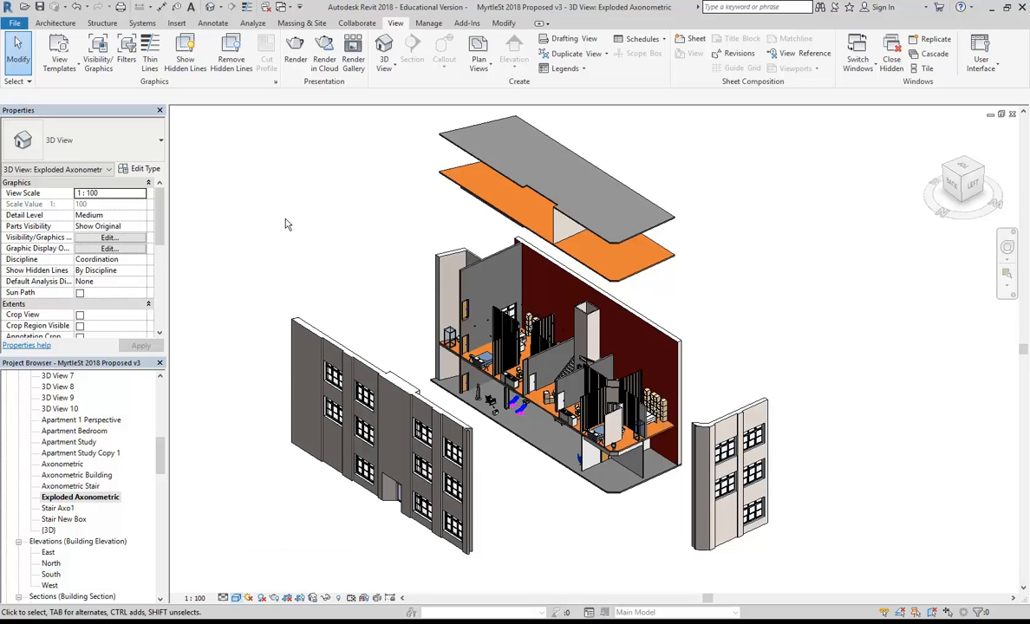
pyautogui.click(237, 599)
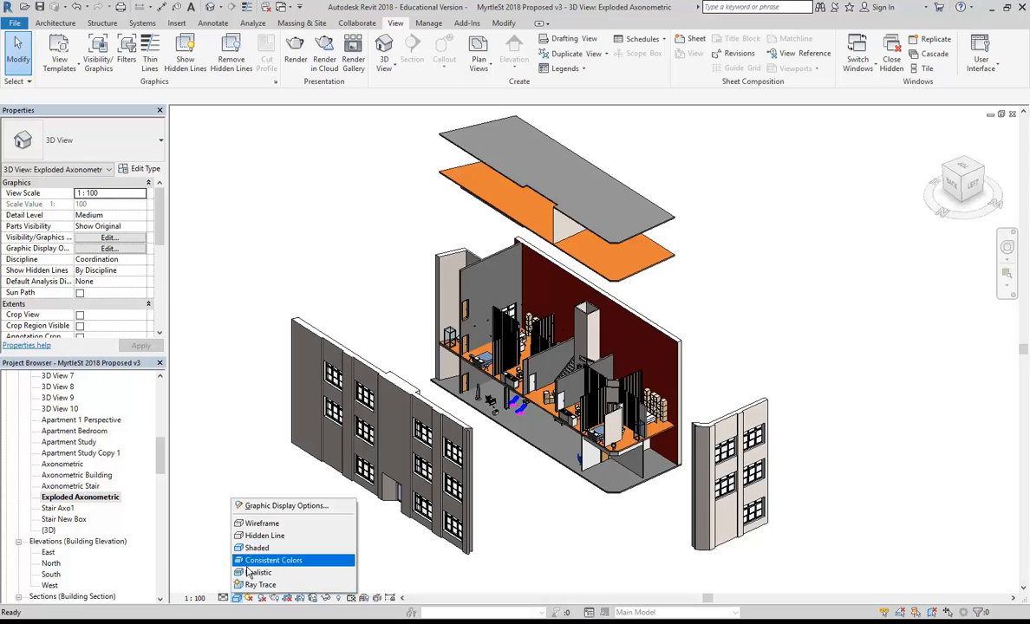
pyautogui.click(254, 574)
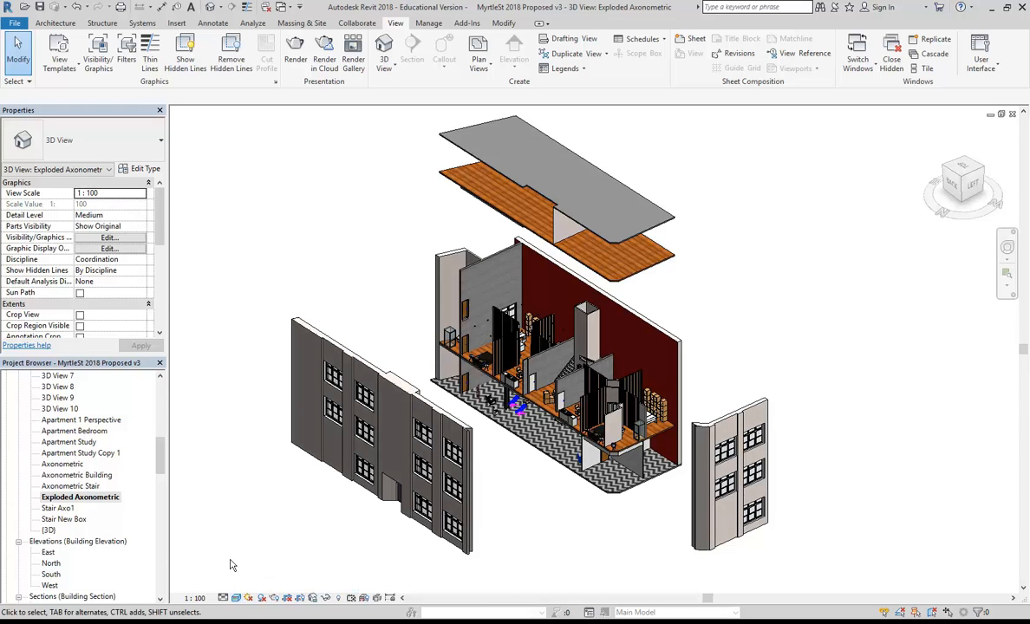
# Turn on shadows and clear Ground Plane at Level in Sun Settings.
pyautogui.click(261, 598)
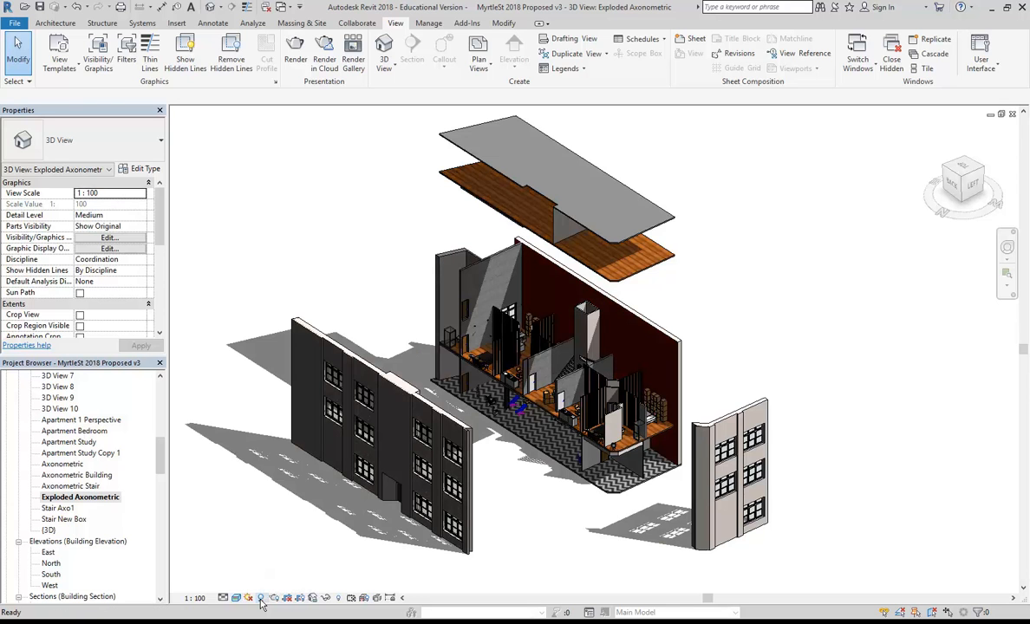
pyautogui.click(249, 598)
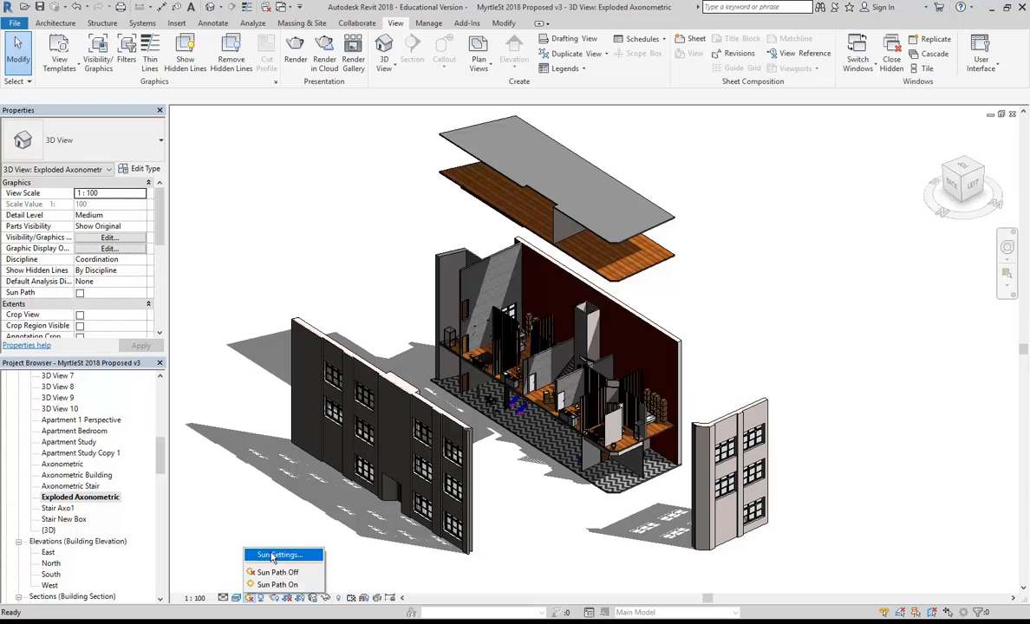
pyautogui.click(278, 555)
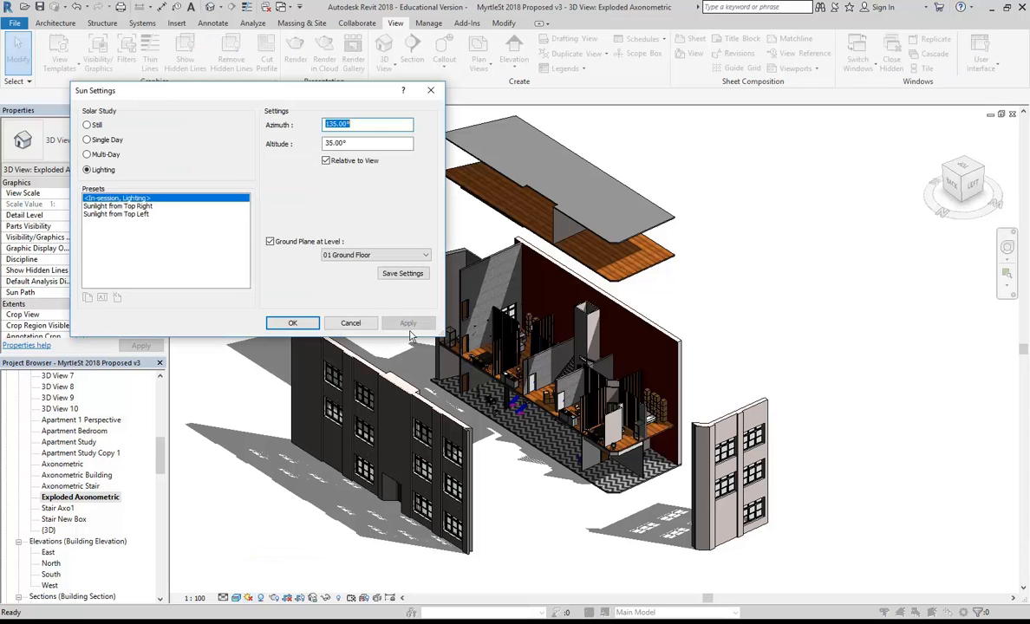
pyautogui.click(287, 244)
pyautogui.click(293, 322)
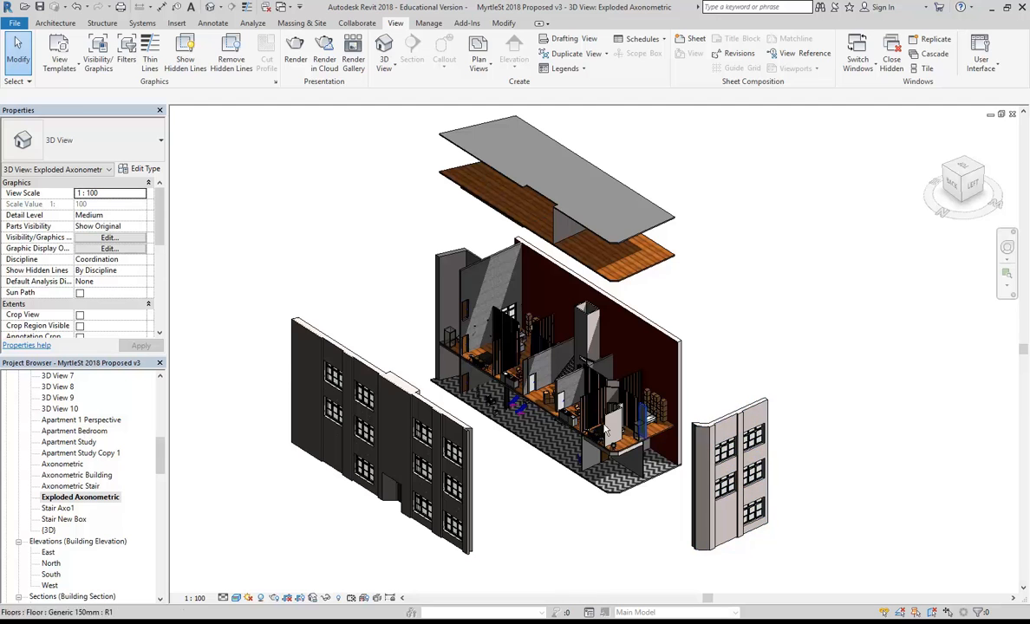
pyautogui.click(329, 345)
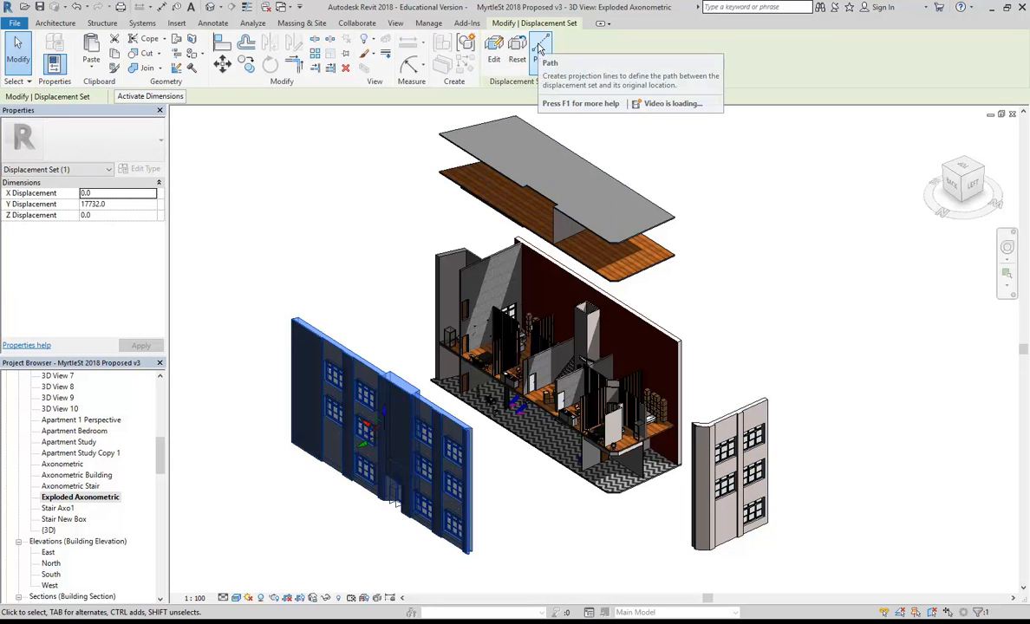
# Add displacement paths from the front wall, right wall and roof corners.
pyautogui.click(539, 47)
pyautogui.click(469, 550)
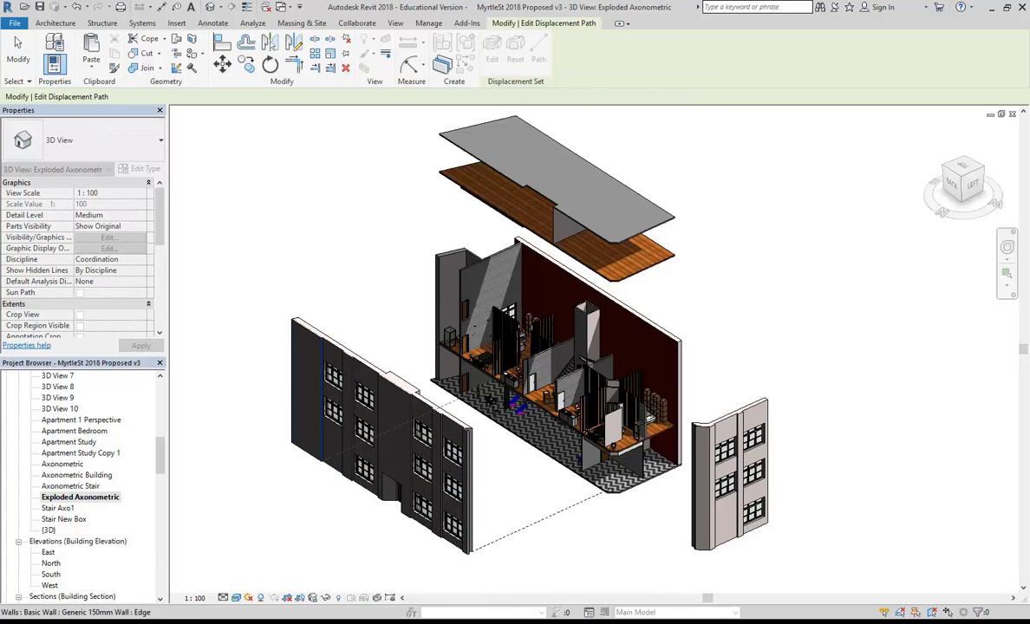
pyautogui.click(293, 442)
pyautogui.click(293, 320)
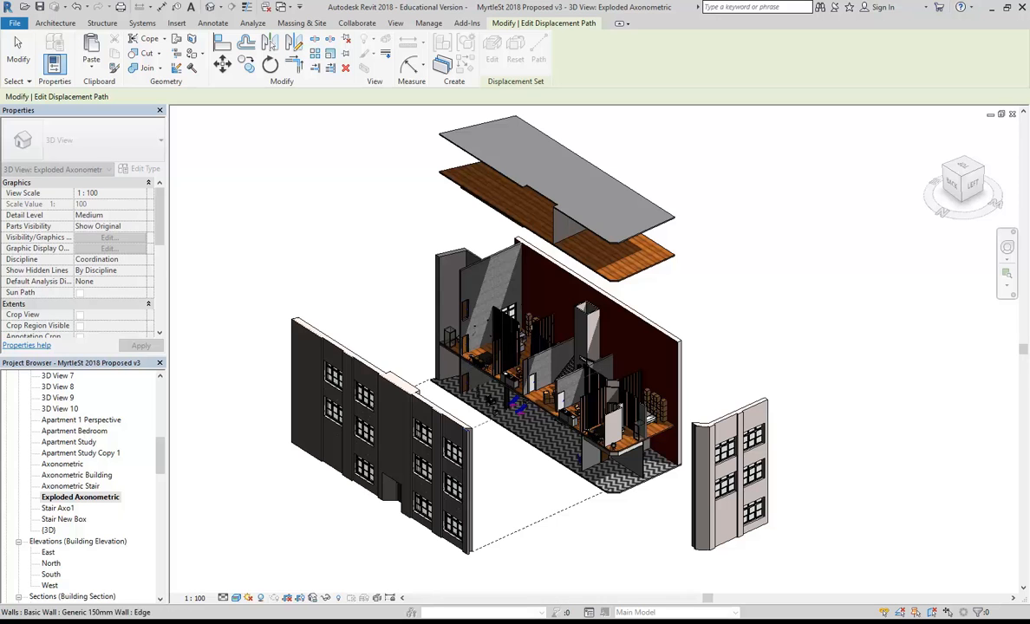
pyautogui.click(469, 428)
pyautogui.click(766, 401)
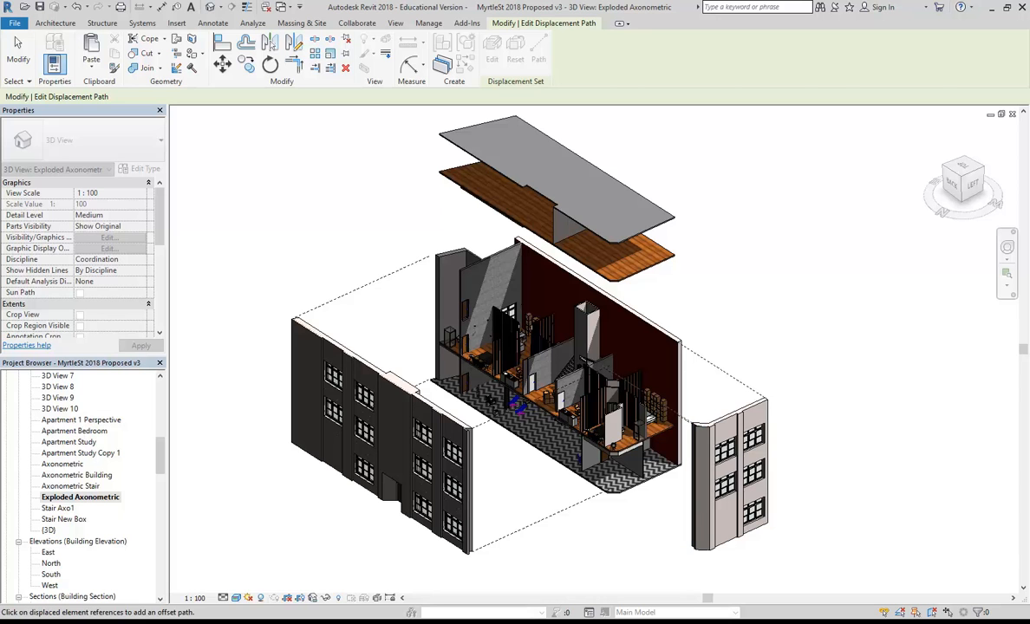
pyautogui.click(671, 221)
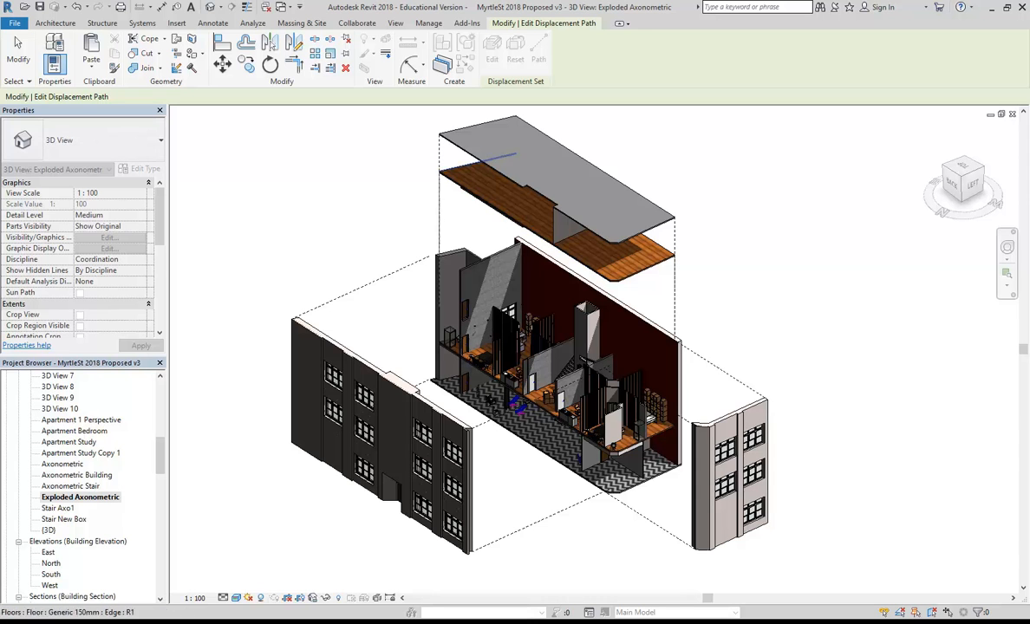
pyautogui.rightClick(316, 165)
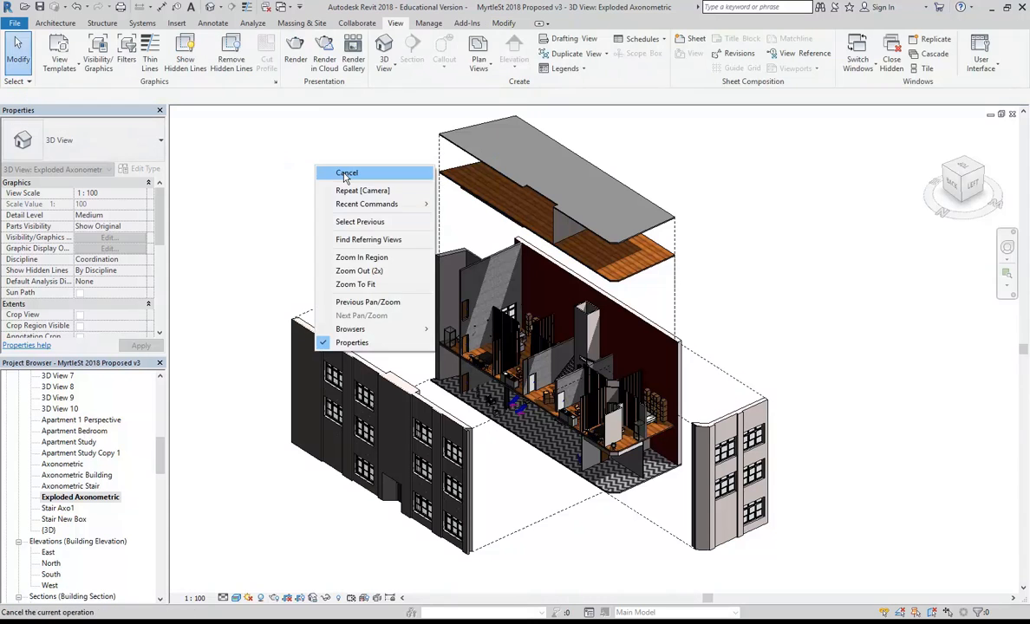
pyautogui.click(343, 170)
# Add displacement paths for the upper slabs' displacement set.
pyautogui.click(495, 216)
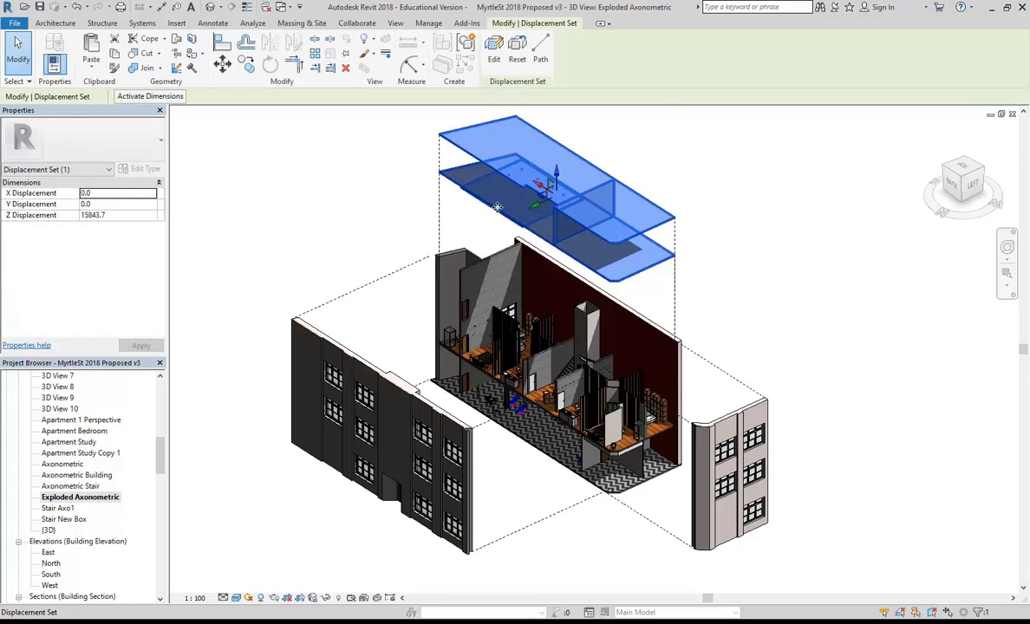
pyautogui.click(541, 58)
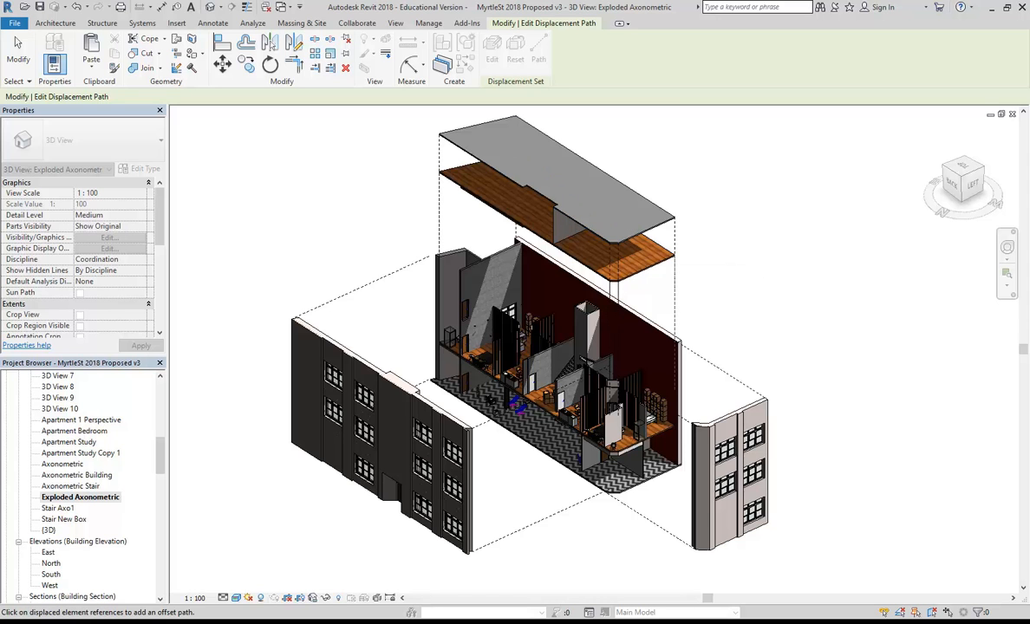
pyautogui.rightClick(554, 319)
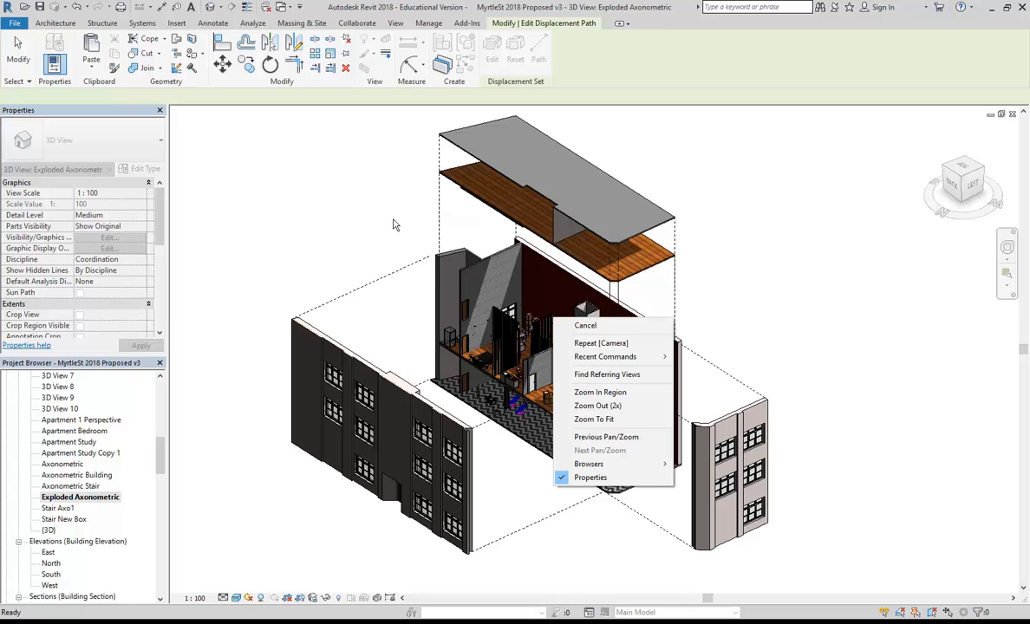
pyautogui.click(585, 326)
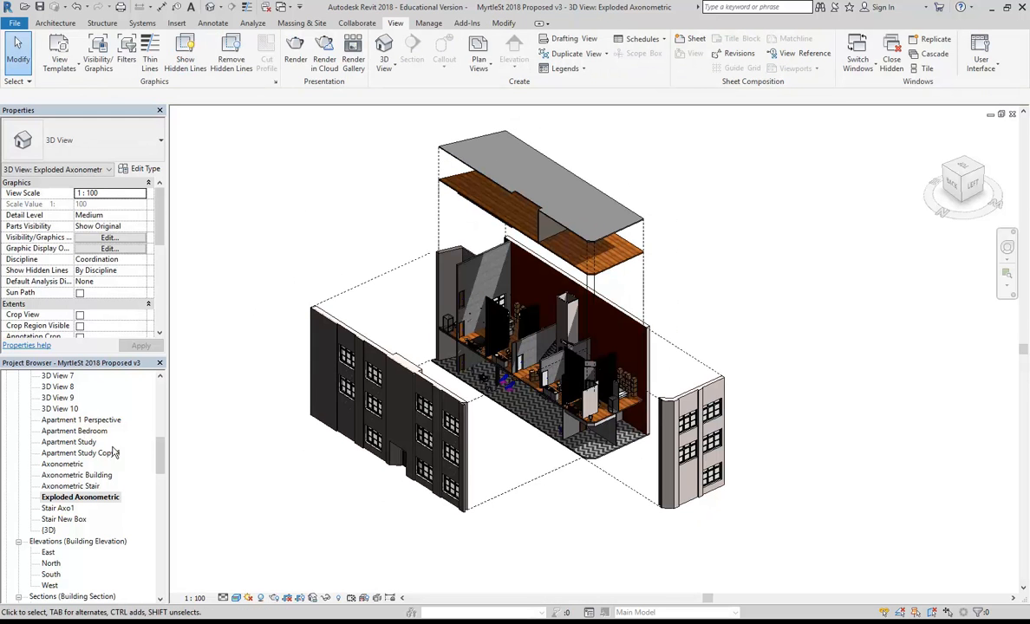
pyautogui.moveTo(159, 458); pyautogui.dragTo(159, 491)
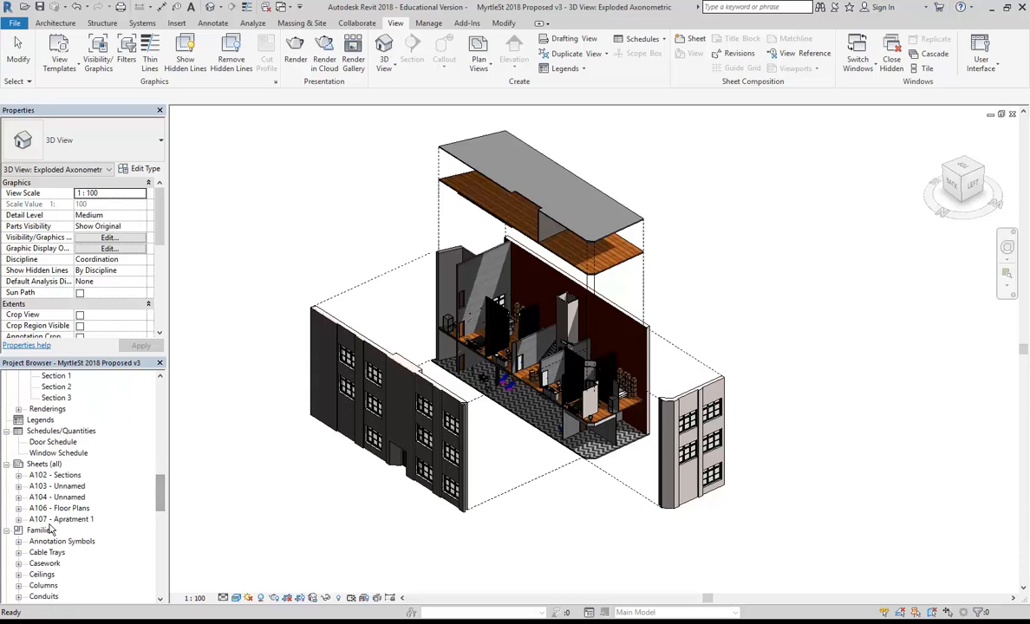
# Create a new sheet using the A2 metric Blank no border title block.
pyautogui.click(43, 464)
pyautogui.rightClick(43, 464)
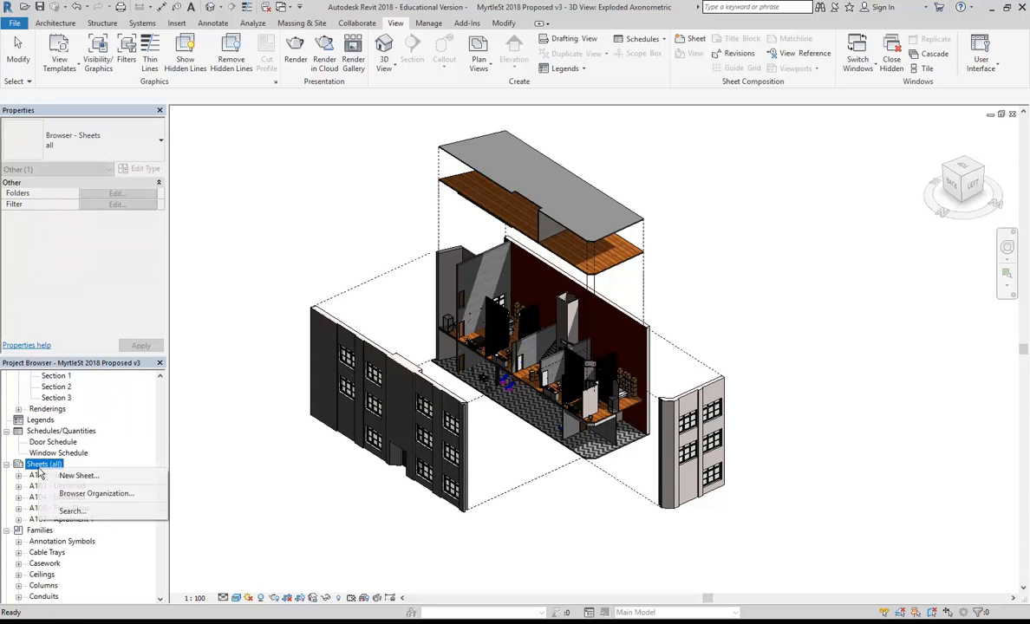
pyautogui.click(87, 473)
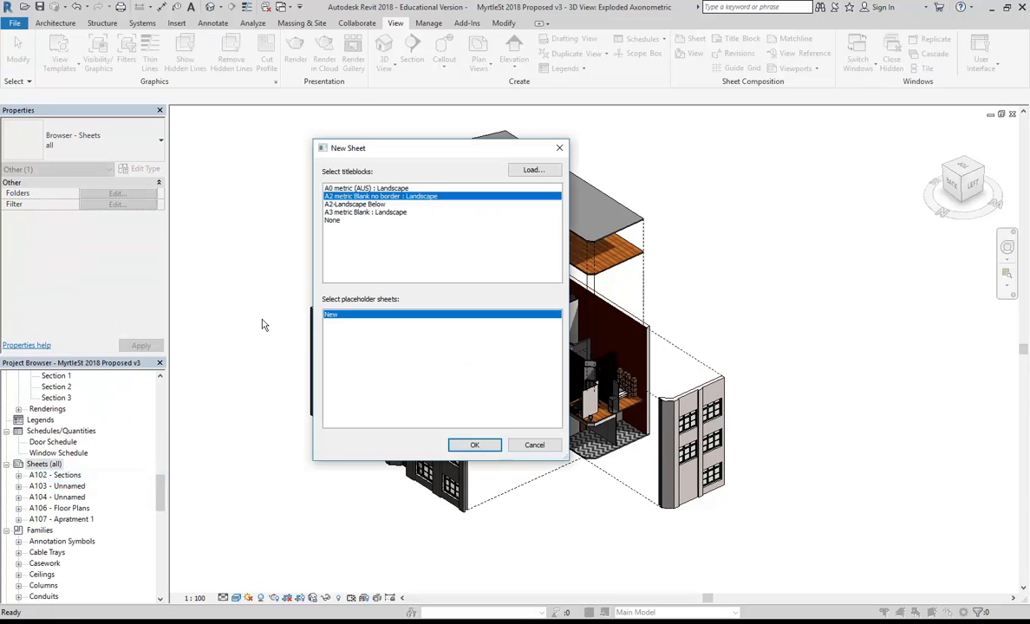
pyautogui.click(473, 445)
# Place the Exploded Axonometric view on sheet A108 as a viewport.
pyautogui.moveTo(159, 484); pyautogui.dragTo(158, 450)
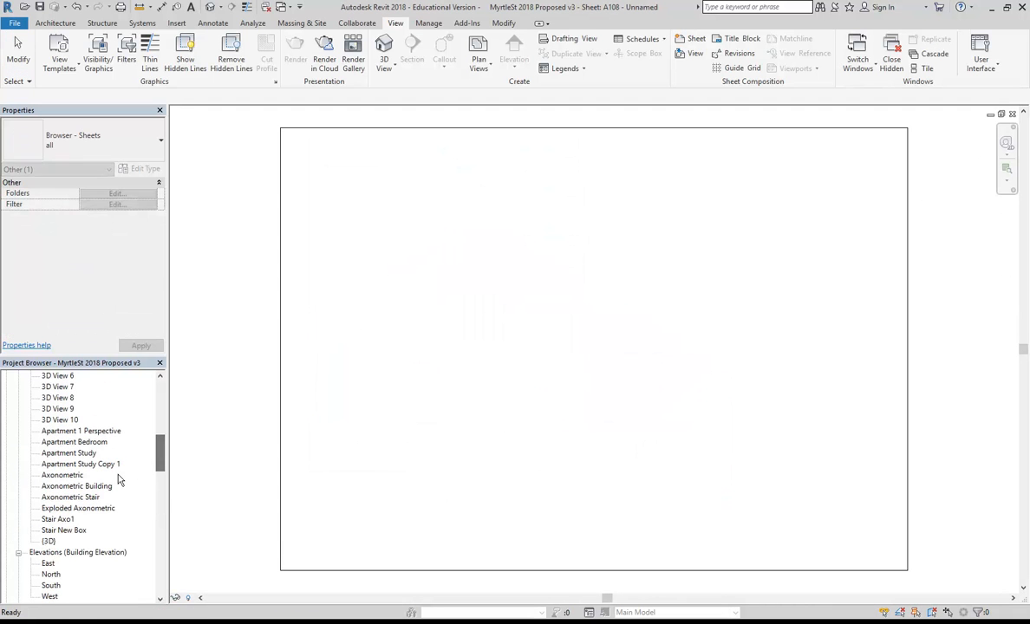
pyautogui.moveTo(78, 513); pyautogui.dragTo(532, 386)
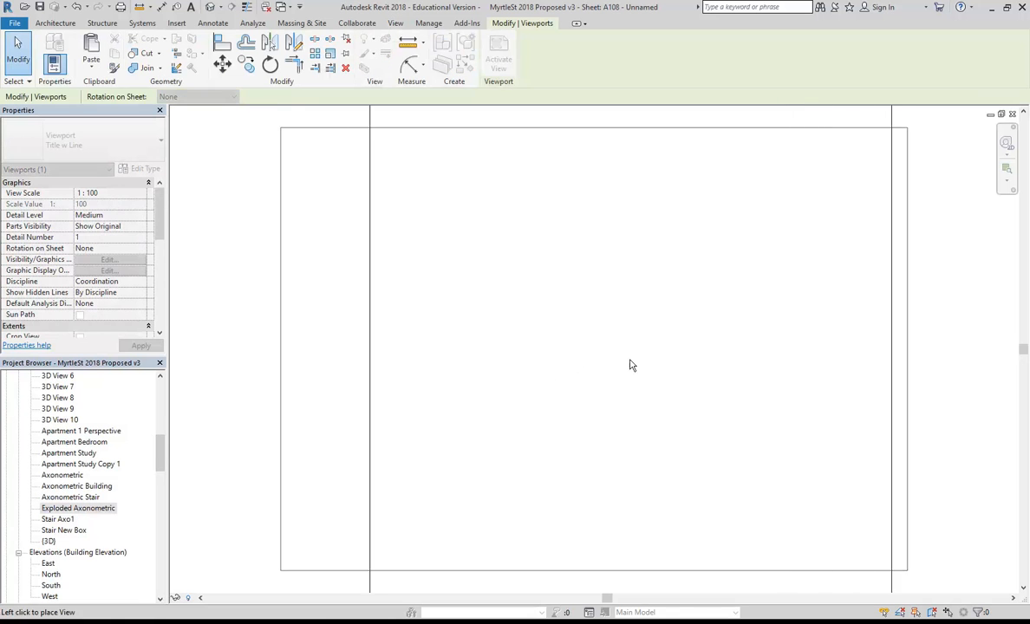
pyautogui.click(562, 364)
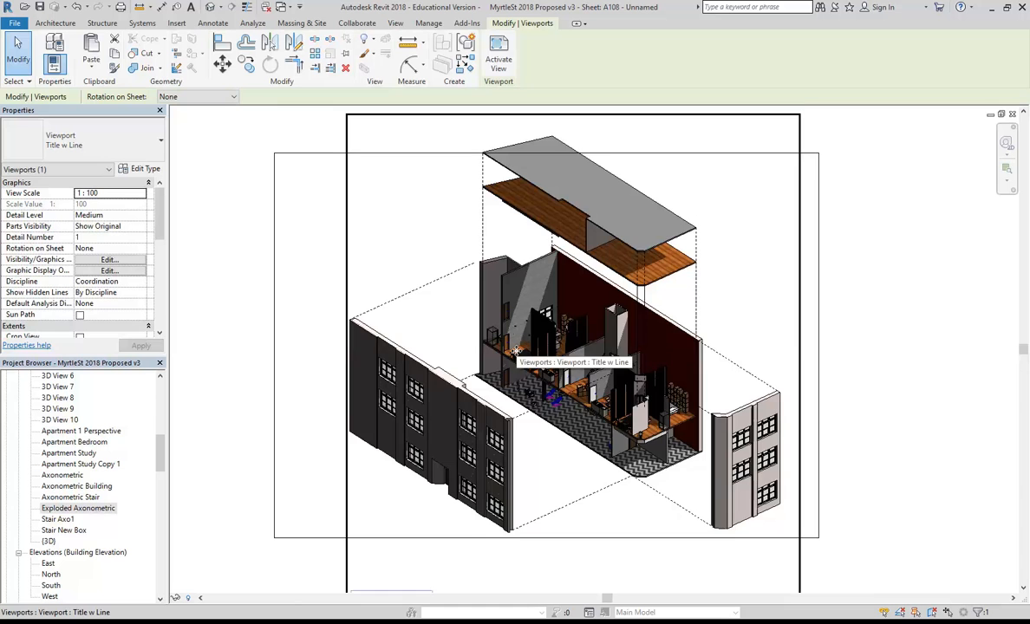
pyautogui.scroll(-2, 515, 349)
pyautogui.moveTo(481, 362)
pyautogui.mouseDown(button='middle')
pyautogui.moveTo(458, 365)
pyautogui.moveTo(478, 362)
pyautogui.mouseUp(button='middle')
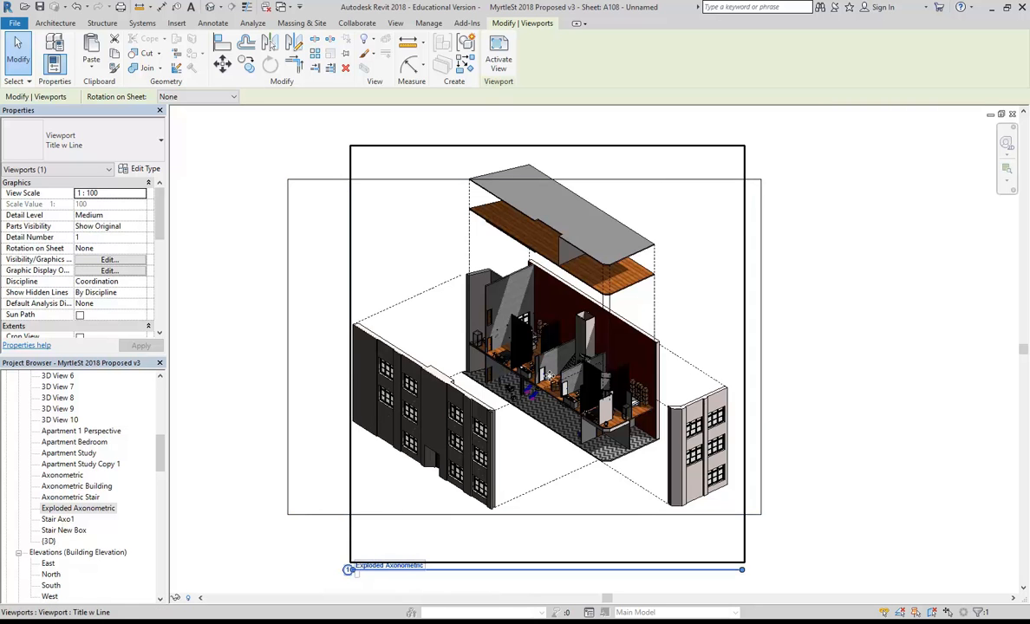
pyautogui.scroll(2, 516, 367)
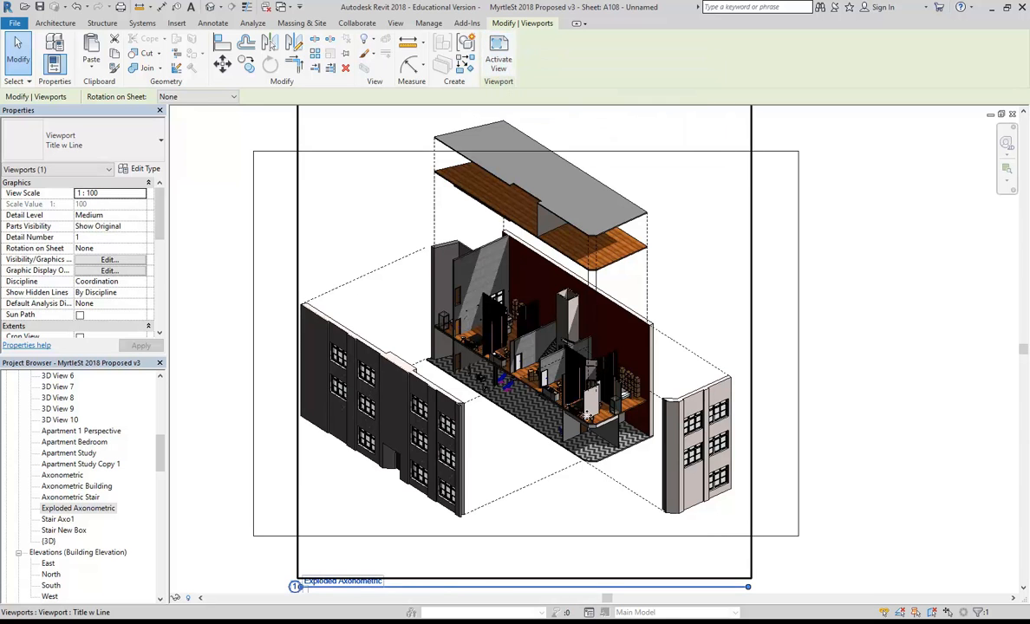
# Activate the viewport and pull the front facade closer, to 15803.3 along Y.
pyautogui.click(499, 53)
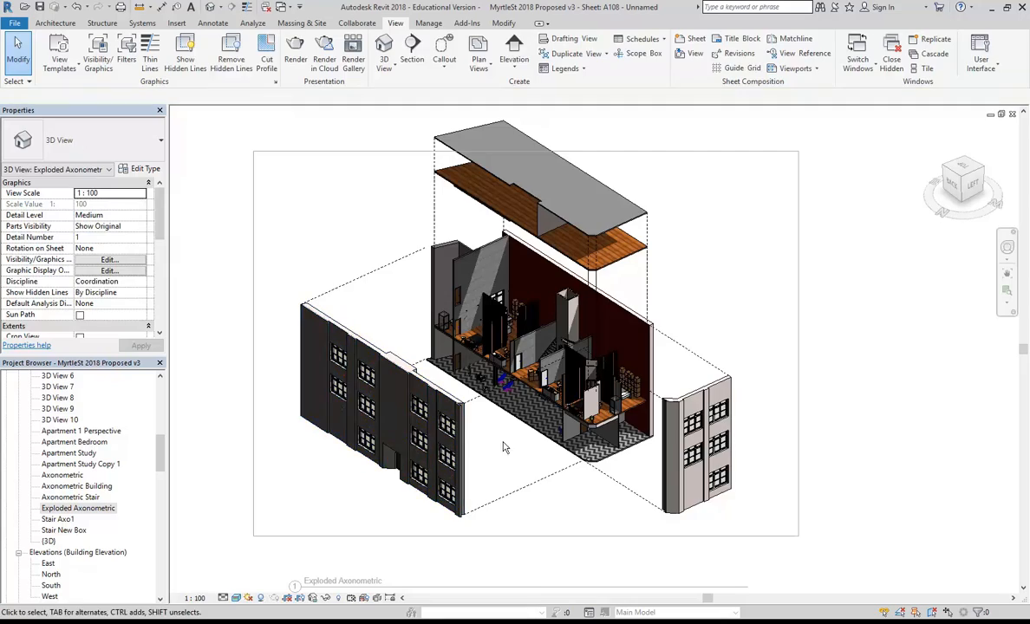
pyautogui.keyDown('shift'); pyautogui.moveTo(506, 460); pyautogui.dragTo(601, 523, button='middle'); pyautogui.keyUp('shift')
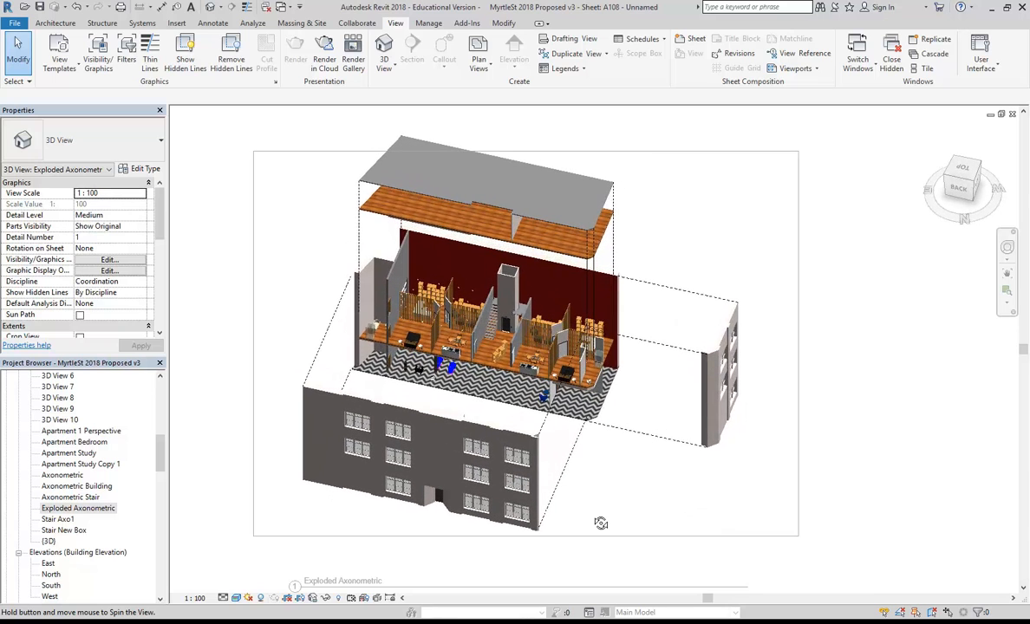
pyautogui.click(472, 444)
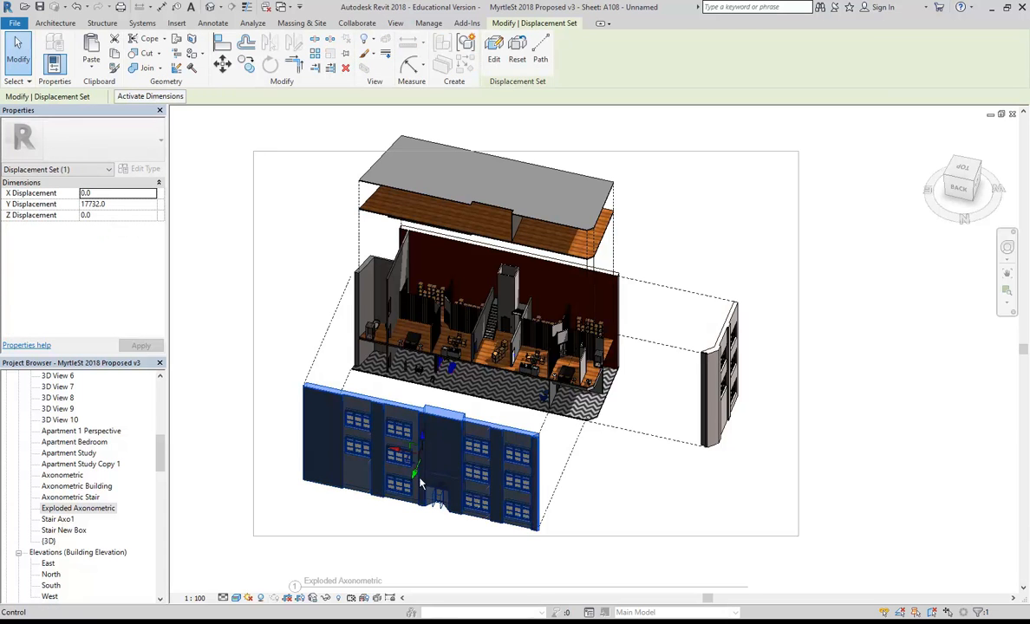
pyautogui.moveTo(414, 475); pyautogui.dragTo(401, 432)
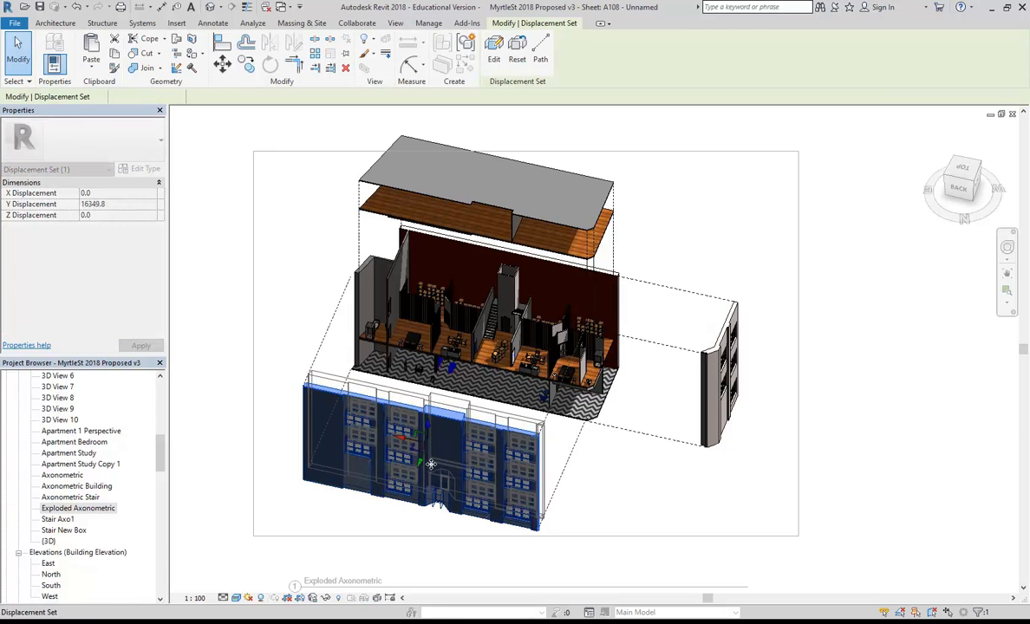
pyautogui.click(613, 518)
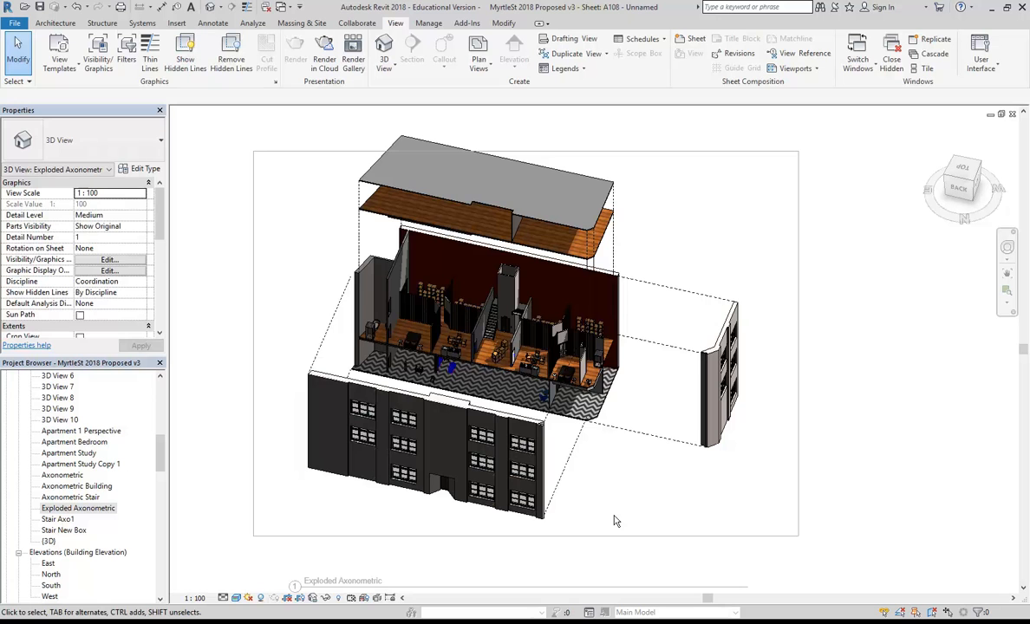
pyautogui.moveTo(594, 436)
pyautogui.keyDown('shift'); pyautogui.mouseDown(button='middle')
pyautogui.moveTo(607, 469)
pyautogui.moveTo(595, 469)
pyautogui.moveTo(594, 449)
pyautogui.mouseUp(button='middle'); pyautogui.keyUp('shift')
pyautogui.click(416, 459)
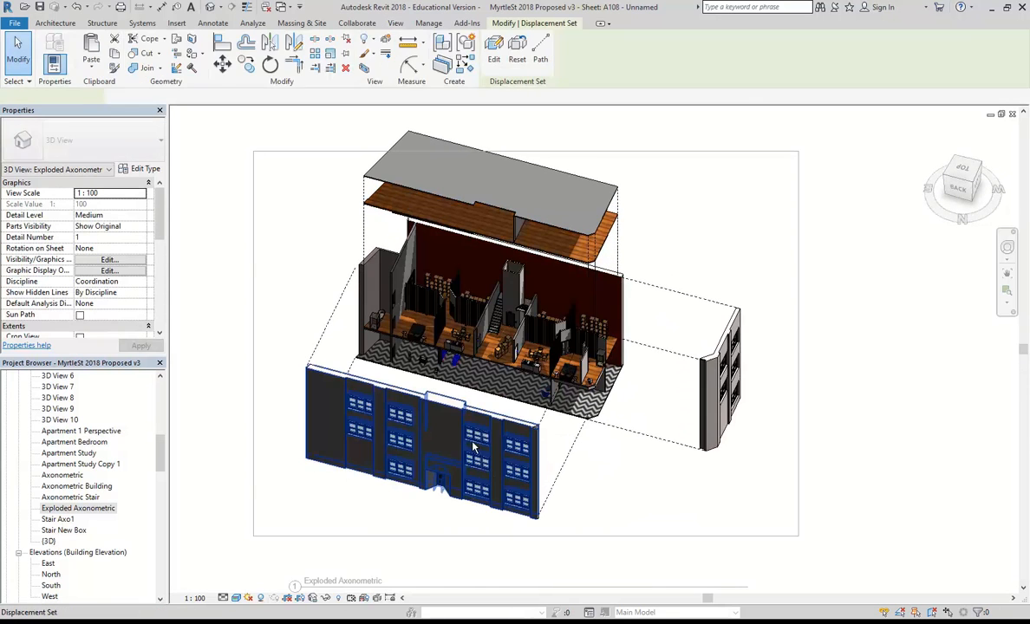
pyautogui.moveTo(416, 459); pyautogui.dragTo(420, 455)
pyautogui.click(605, 486)
# Pull the right side wall in to -7754.7 along X, then deactivate the view.
pyautogui.click(734, 418)
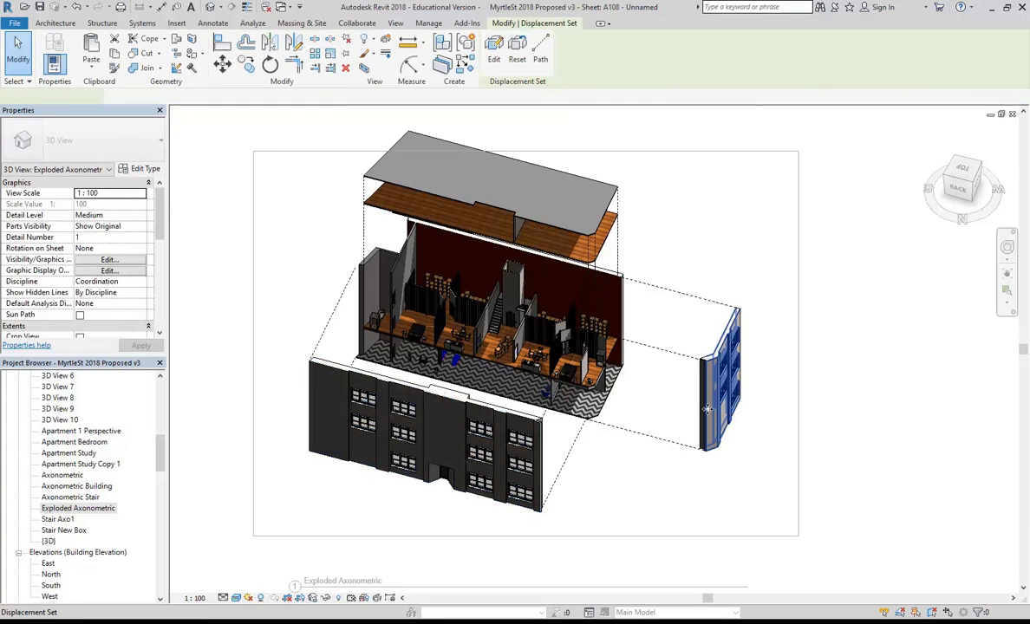
pyautogui.moveTo(691, 373); pyautogui.dragTo(646, 368)
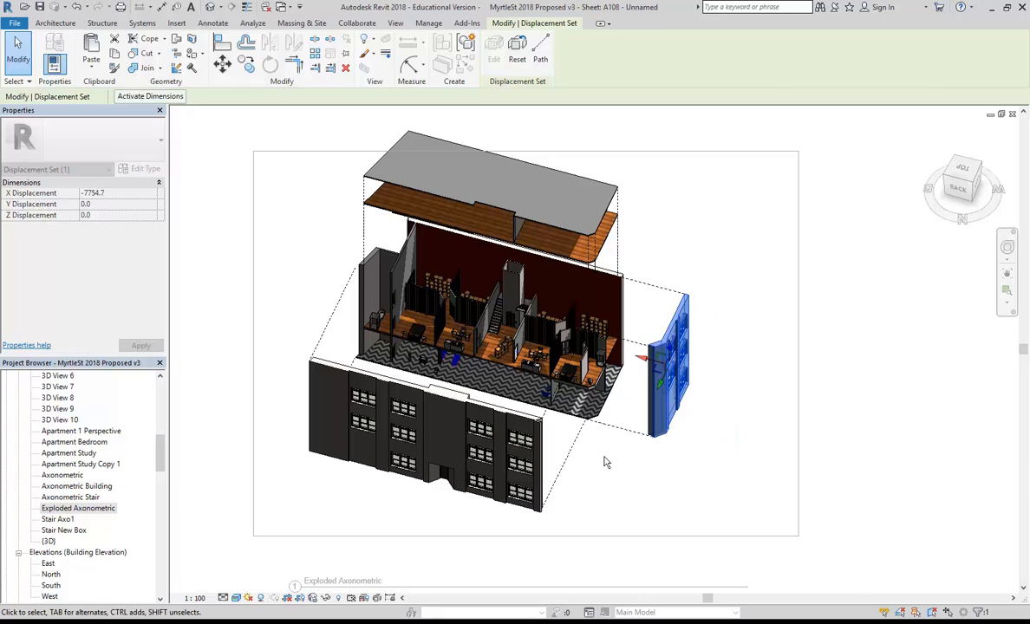
pyautogui.click(604, 462)
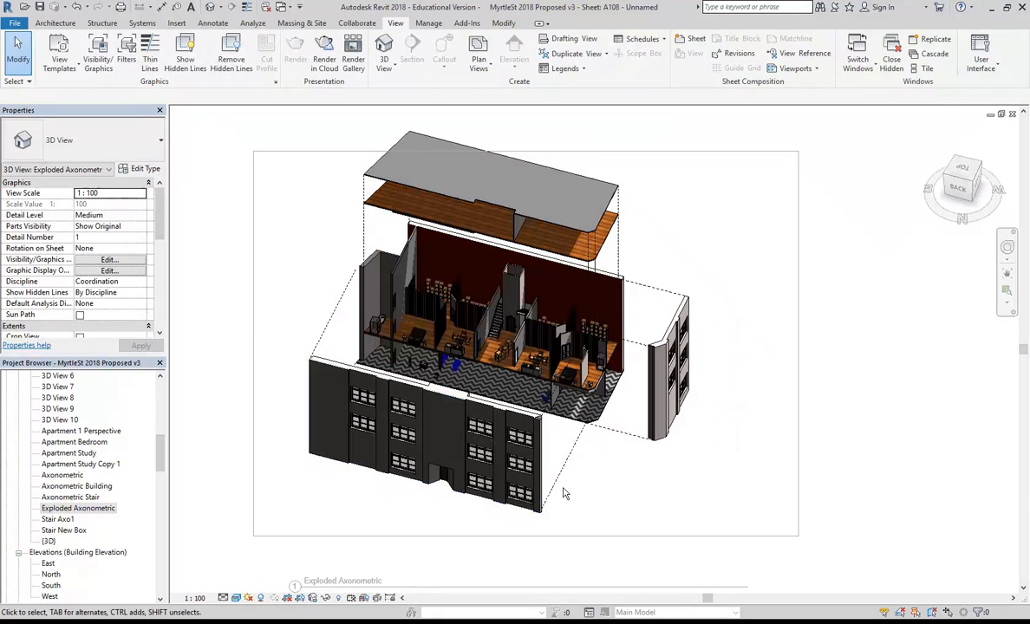
pyautogui.rightClick(590, 492)
pyautogui.click(633, 323)
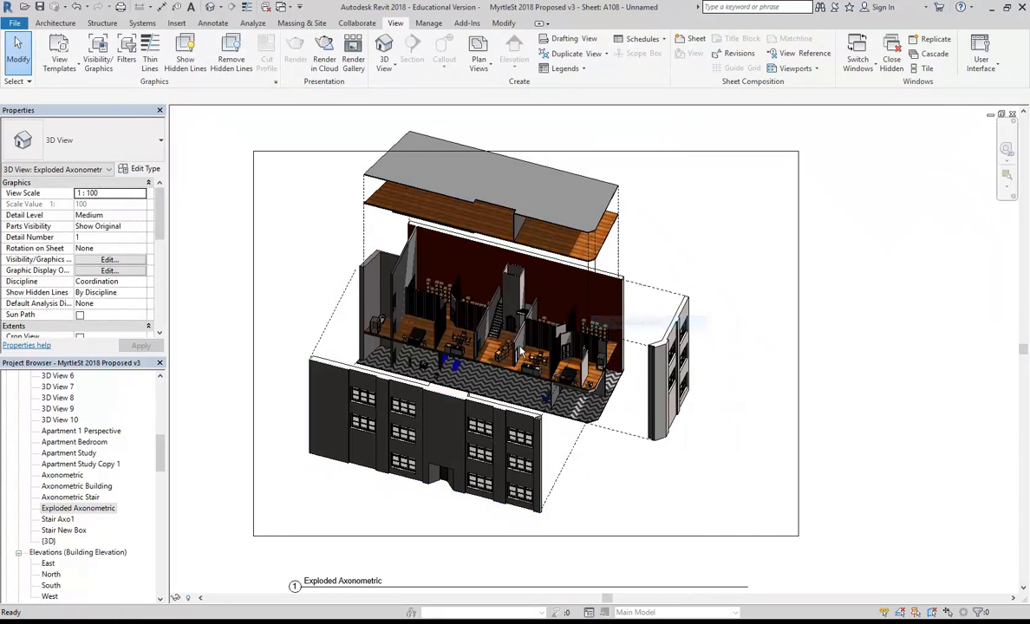
pyautogui.click(519, 351)
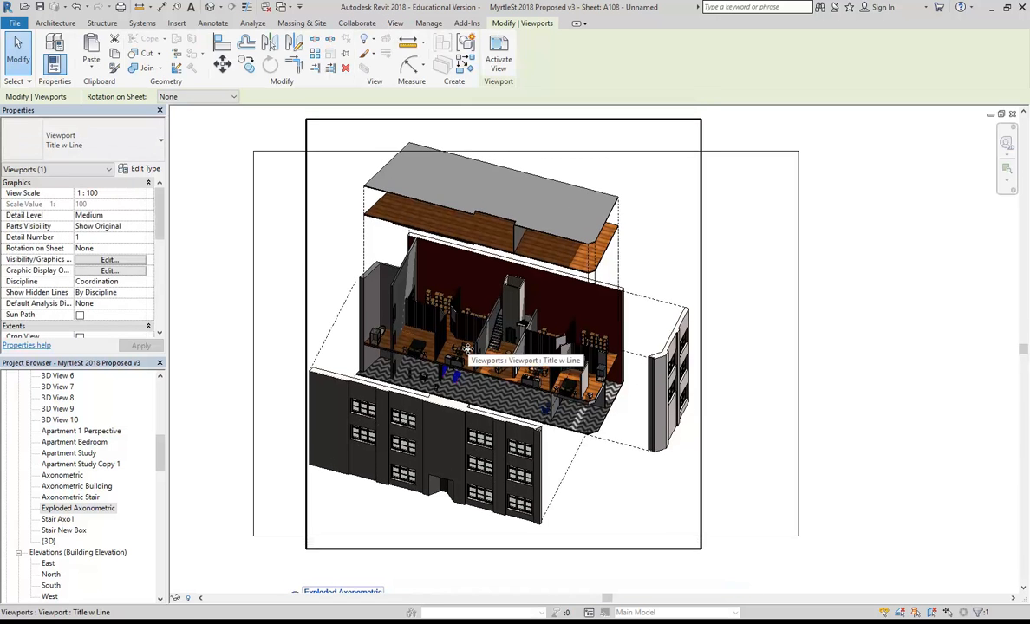
# Change the axonometric viewport's type to No Title.
pyautogui.scroll(-2, 463, 336)
pyautogui.scroll(3, 401, 457)
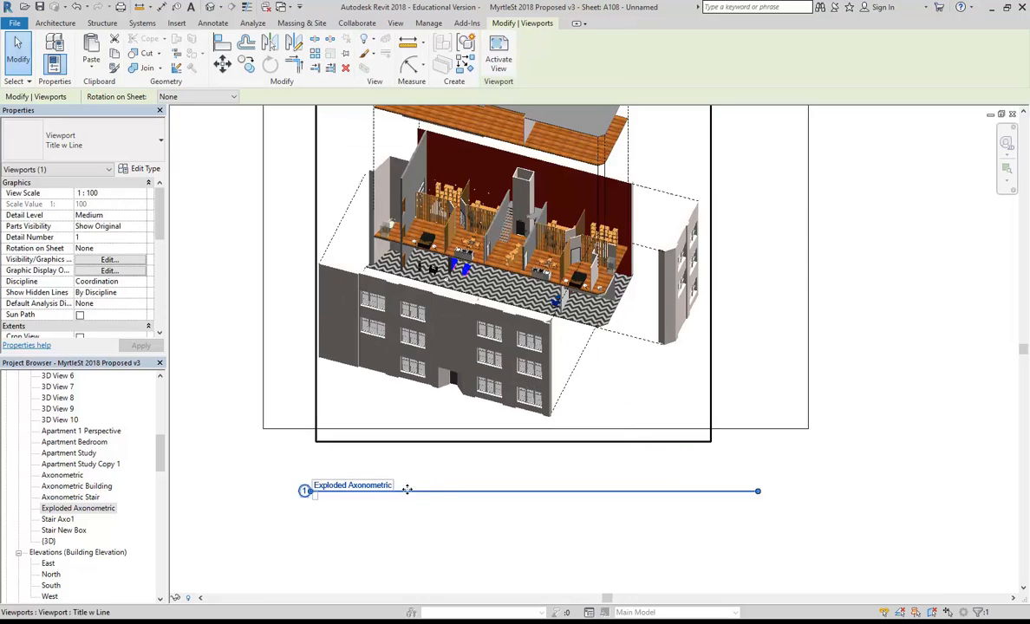
pyautogui.moveTo(339, 451); pyautogui.dragTo(350, 509, button='middle')
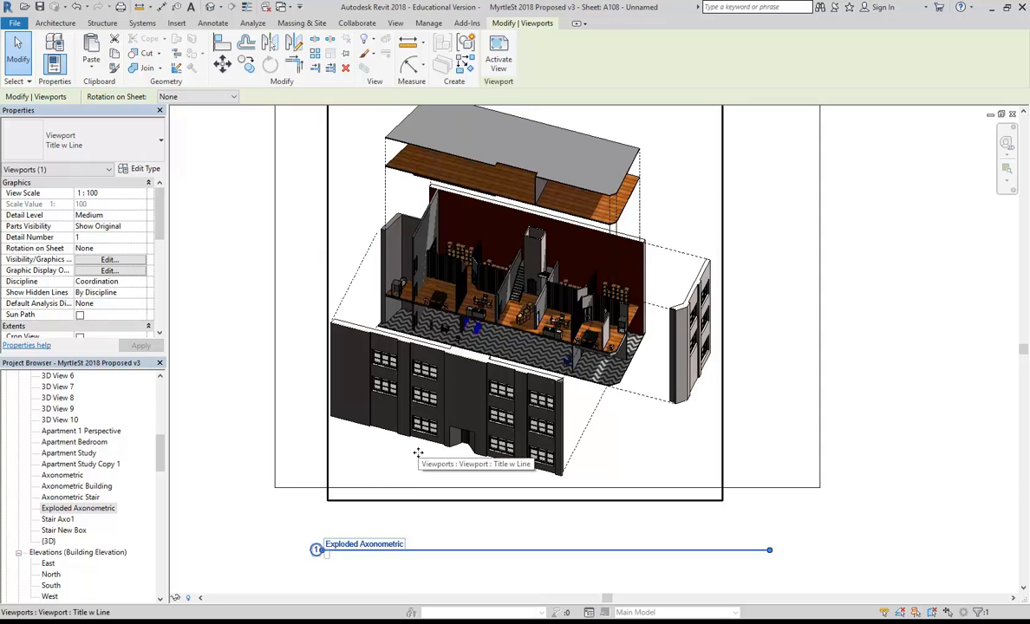
pyautogui.click(101, 140)
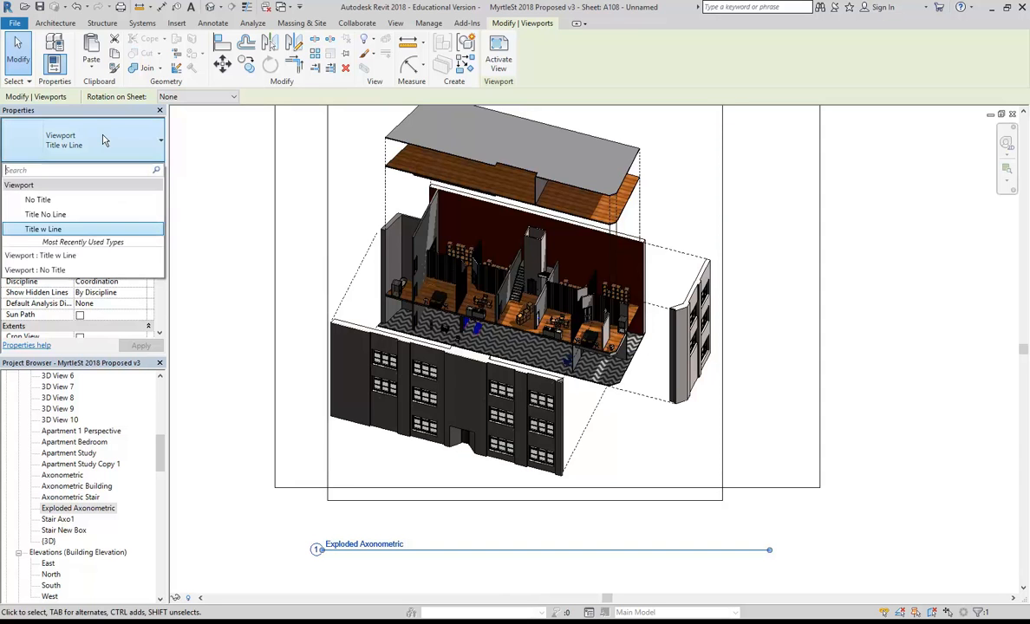
pyautogui.click(53, 201)
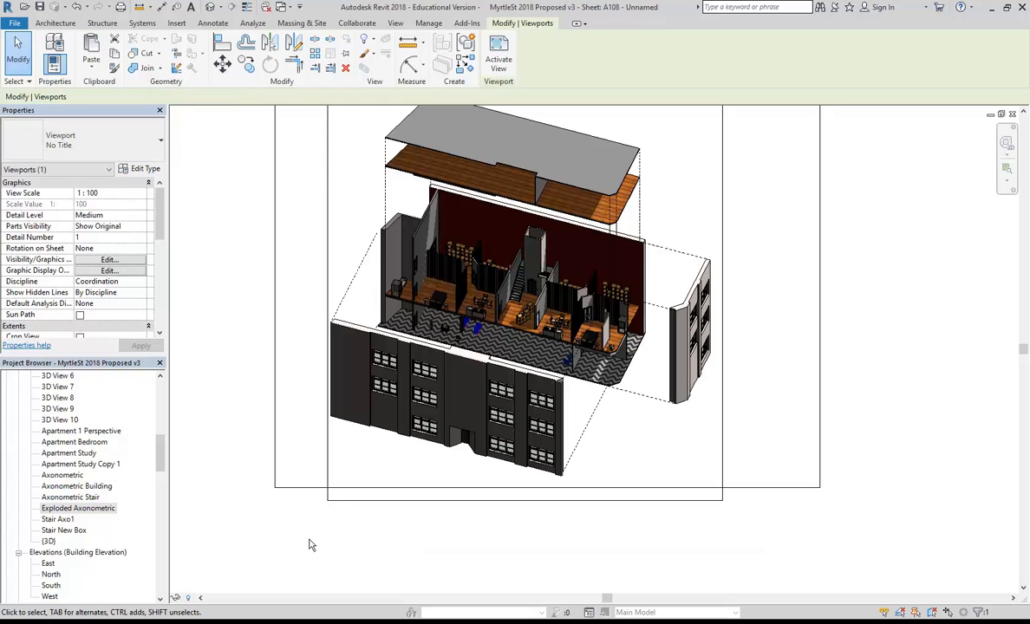
# Nudge the viewport right and down with the arrow keys, then zoom to fit the sheet.
pyautogui.click(371, 562)
pyautogui.moveTo(270, 276); pyautogui.dragTo(287, 319, button='middle')
pyautogui.click(508, 357)
pyautogui.press('Right')
pyautogui.press('Right')
pyautogui.press('Right')
pyautogui.press('Right')
pyautogui.press('Right')
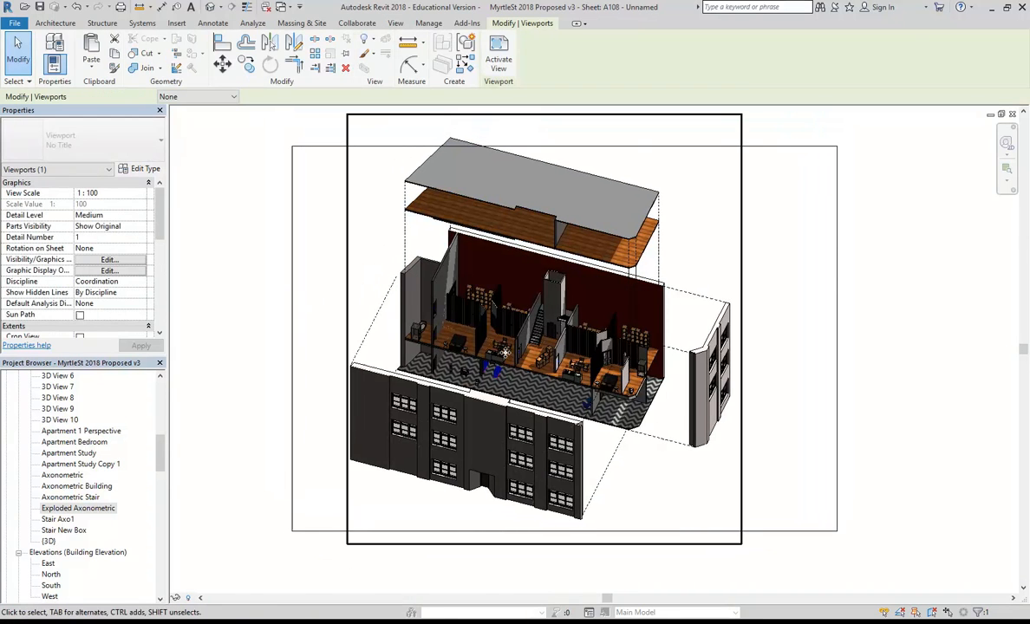
pyautogui.press('Right')
pyautogui.press('Down')
pyautogui.press('Down')
pyautogui.press('Down')
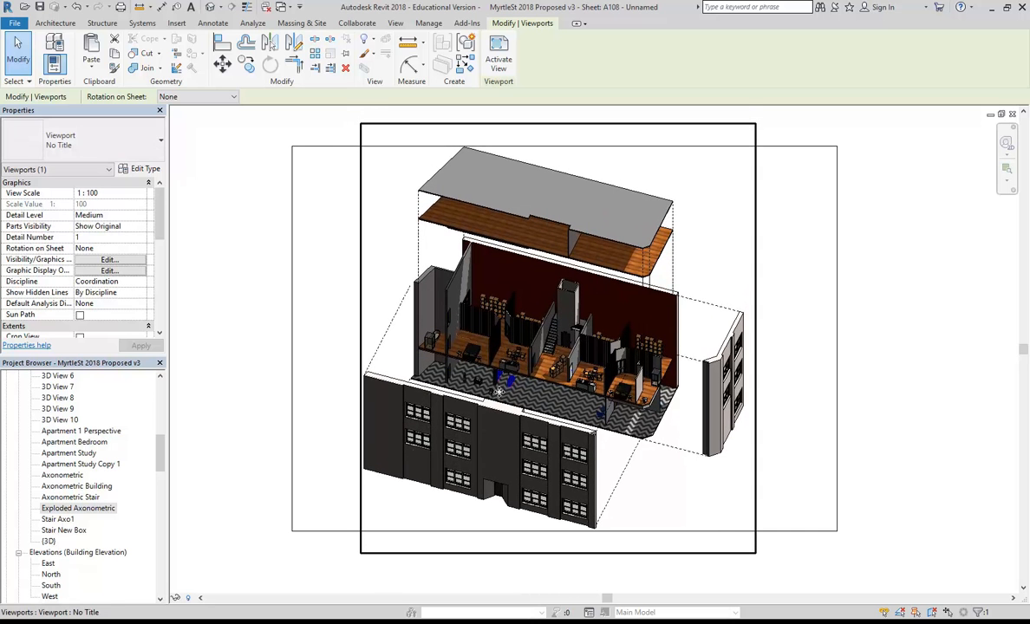
pyautogui.click(260, 349)
pyautogui.press('z')
pyautogui.press('f')
pyautogui.click(337, 352)
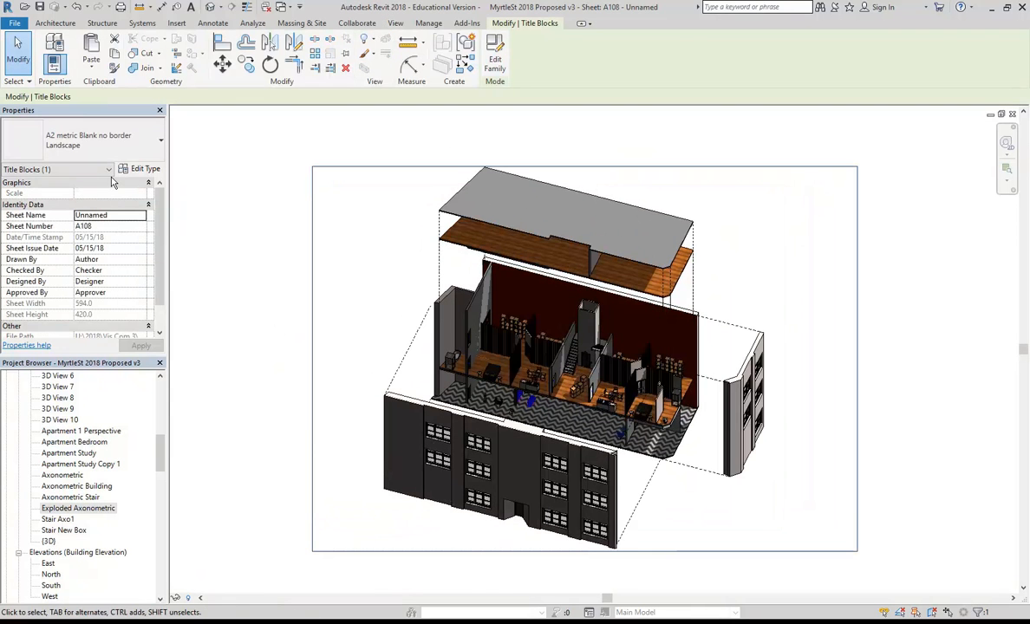
# Review the title block's type properties without changes, then open its family for editing.
pyautogui.moveTo(244, 338); pyautogui.dragTo(264, 338, button='middle')
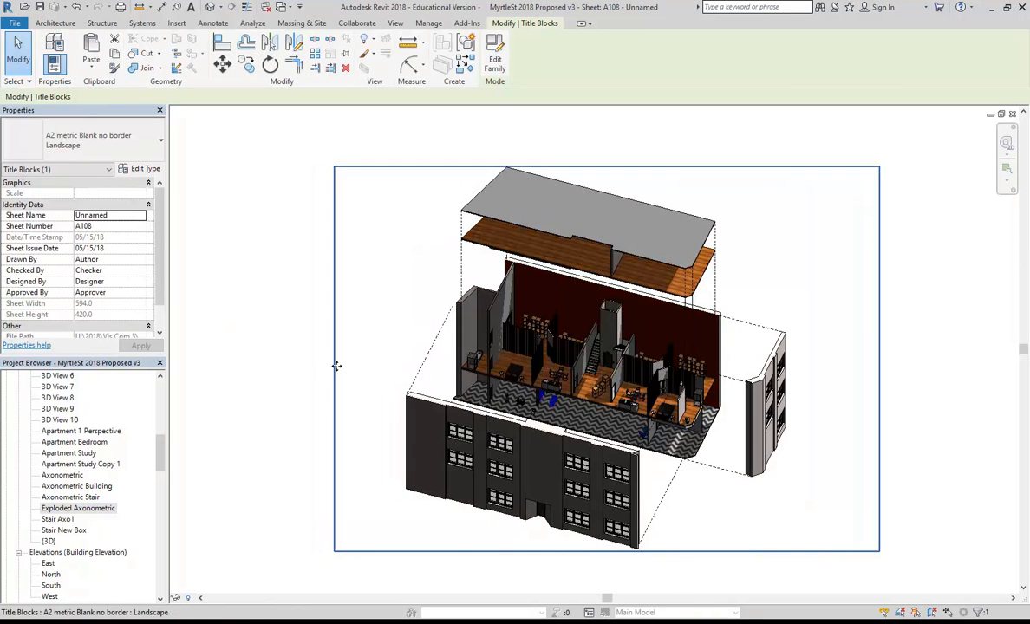
pyautogui.click(144, 169)
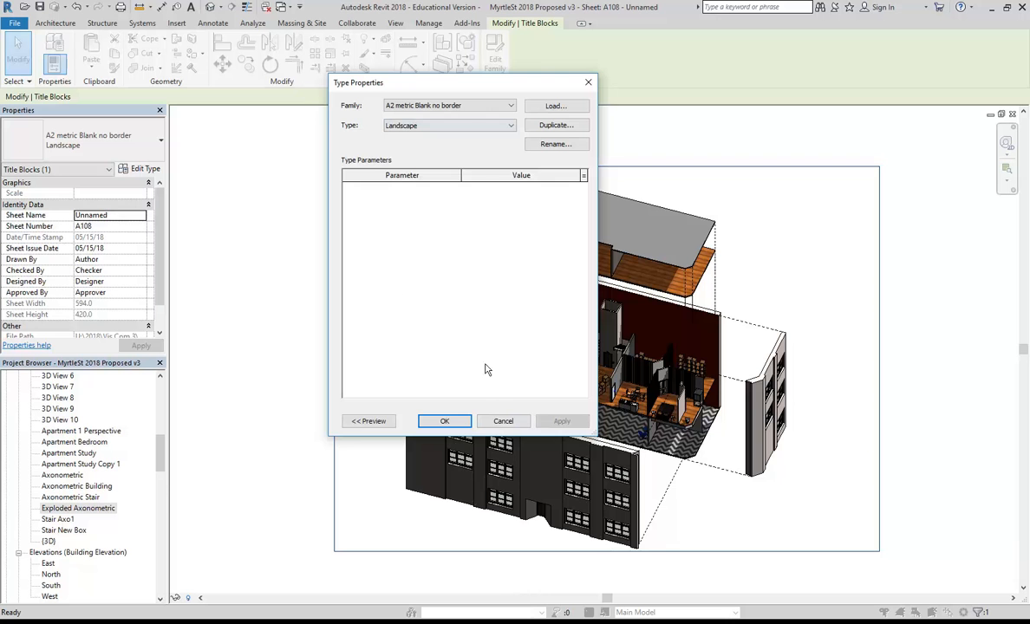
pyautogui.click(484, 126)
pyautogui.click(482, 136)
pyautogui.click(468, 420)
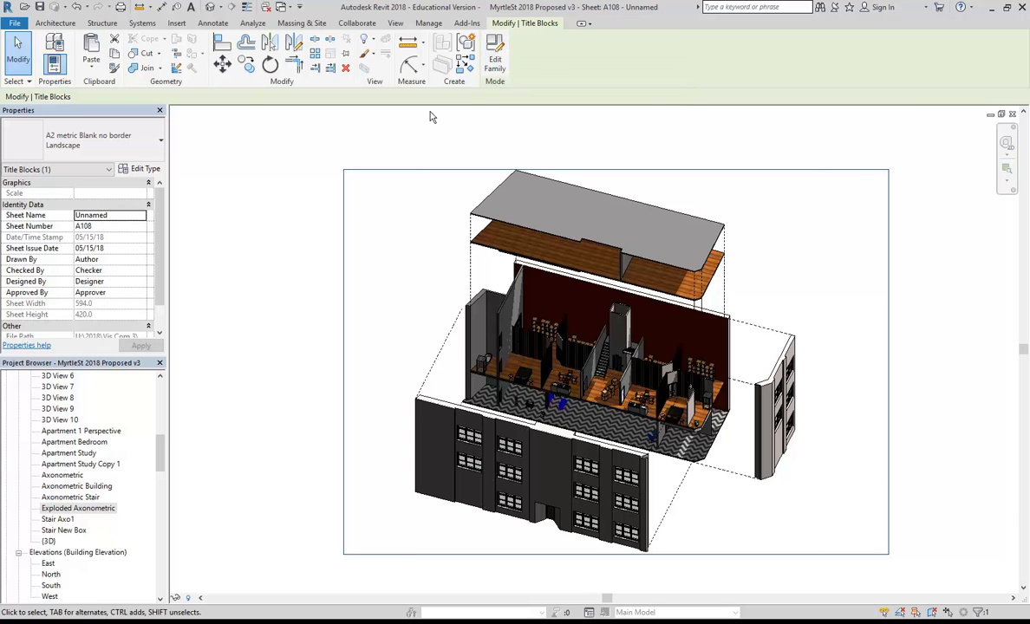
pyautogui.click(494, 53)
# Resize the border lines to a portrait sheet 420 wide by 594 tall.
pyautogui.scroll(-3, 415, 280)
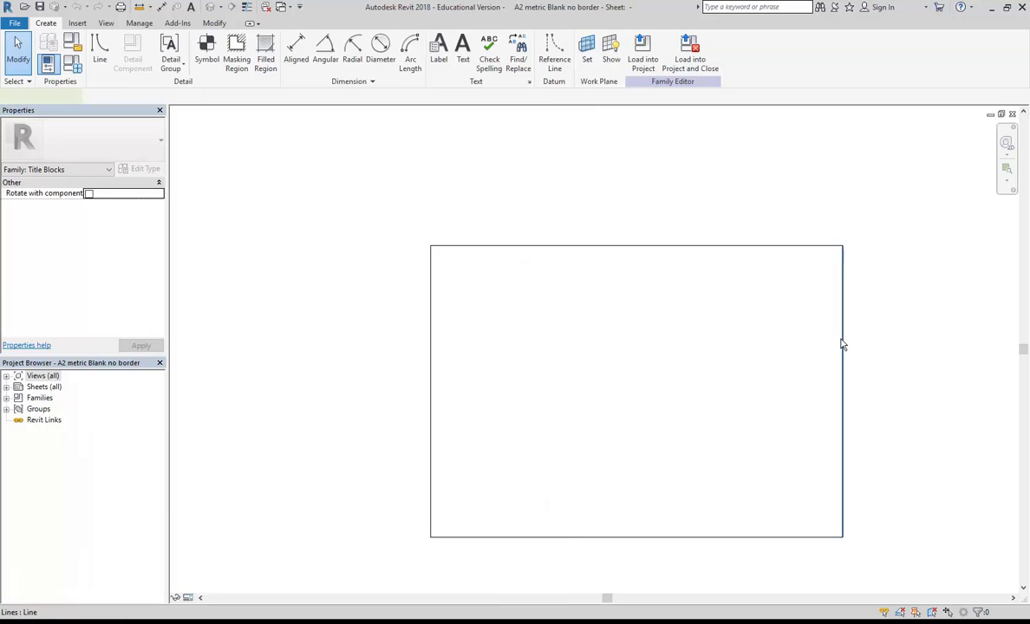
pyautogui.click(842, 345)
pyautogui.moveTo(663, 340); pyautogui.dragTo(576, 283, button='middle')
pyautogui.click(558, 486)
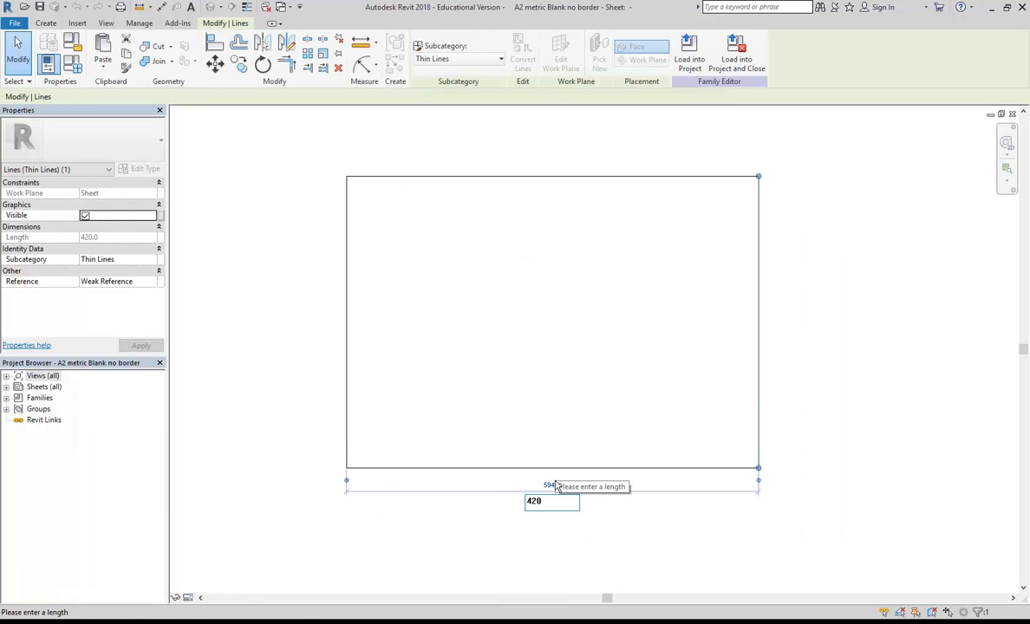
pyautogui.press('Return')
pyautogui.moveTo(506, 304); pyautogui.dragTo(522, 372, button='middle')
pyautogui.click(494, 245)
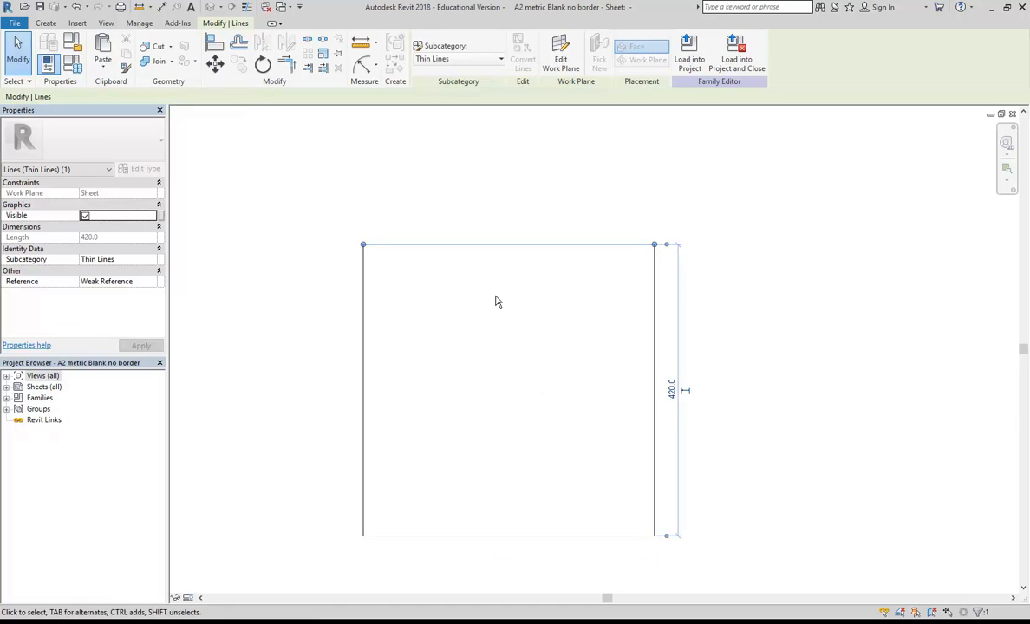
pyautogui.click(671, 390)
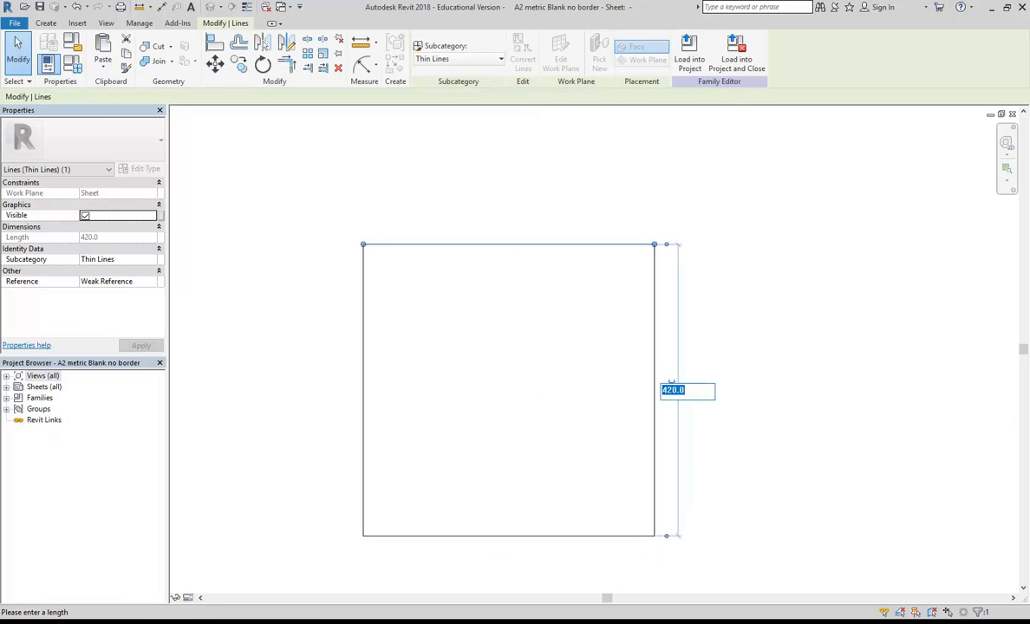
pyautogui.write('594')
pyautogui.press('Return')
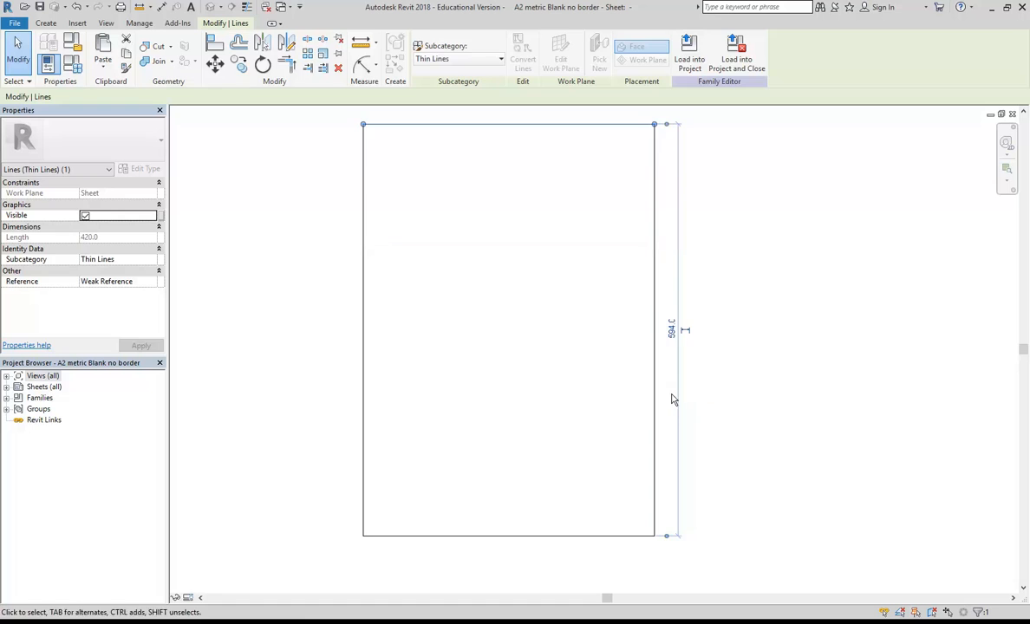
pyautogui.click(511, 351)
pyautogui.scroll(-2, 515, 386)
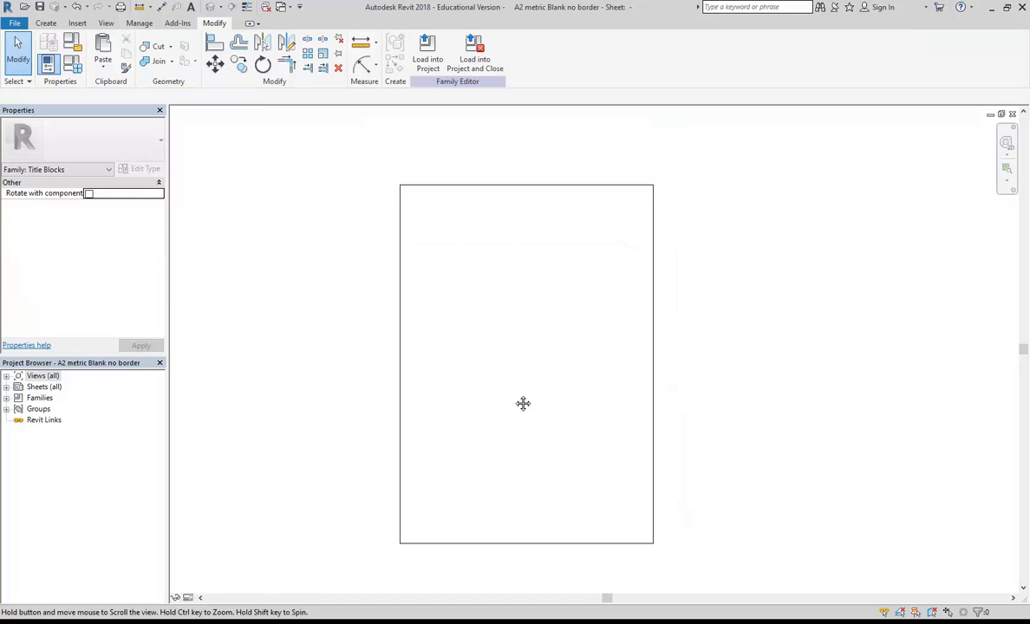
pyautogui.scroll(1, 494, 397)
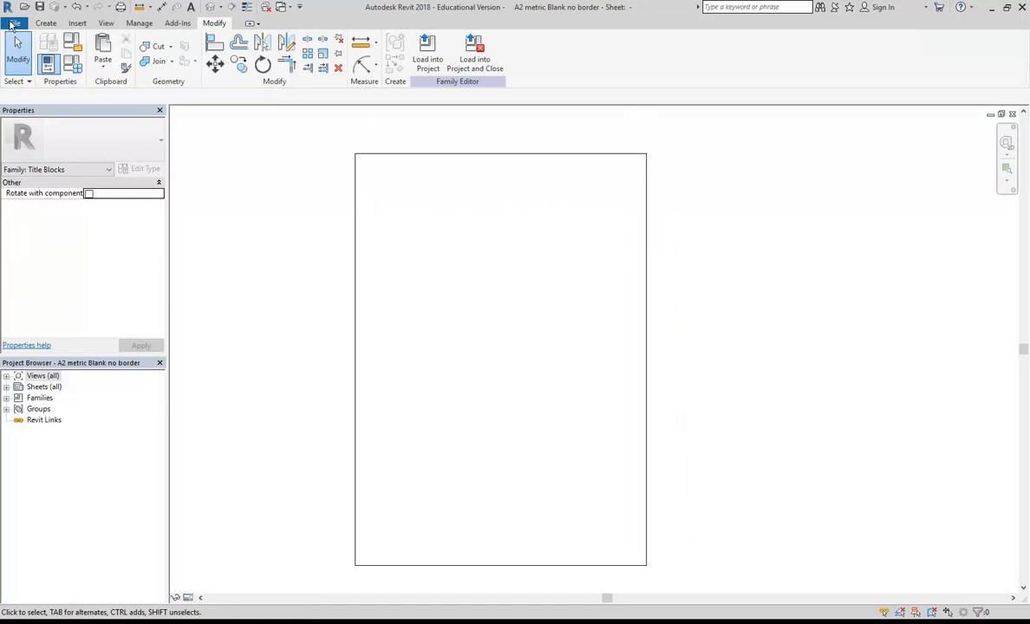
# Save the family into the Titleblocks folder as 'A2 metric Blank no border Portrait'.
pyautogui.click(13, 23)
pyautogui.moveTo(56, 168)
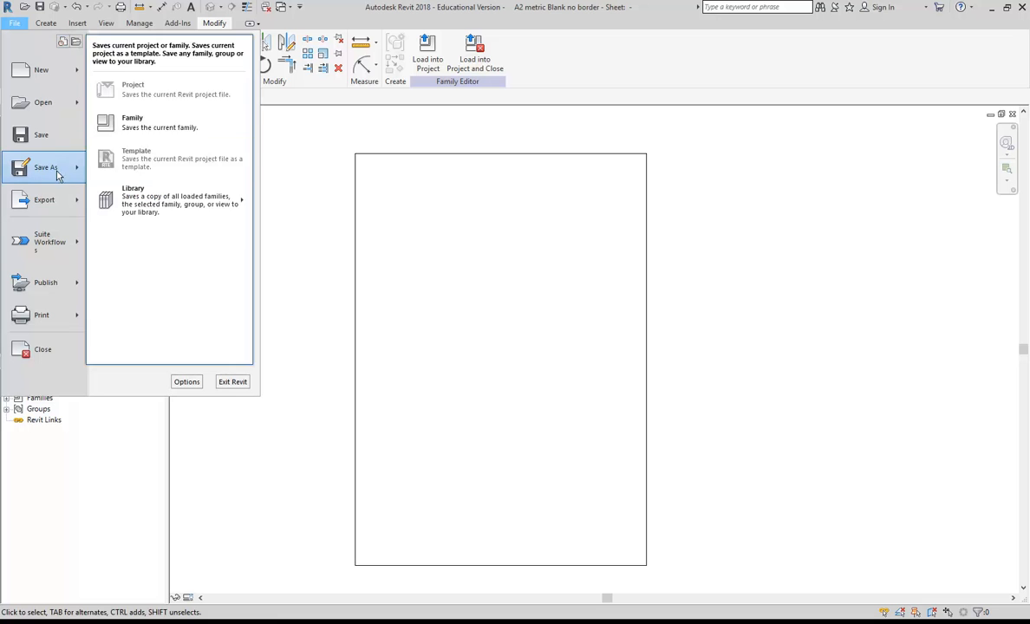
pyautogui.click(132, 126)
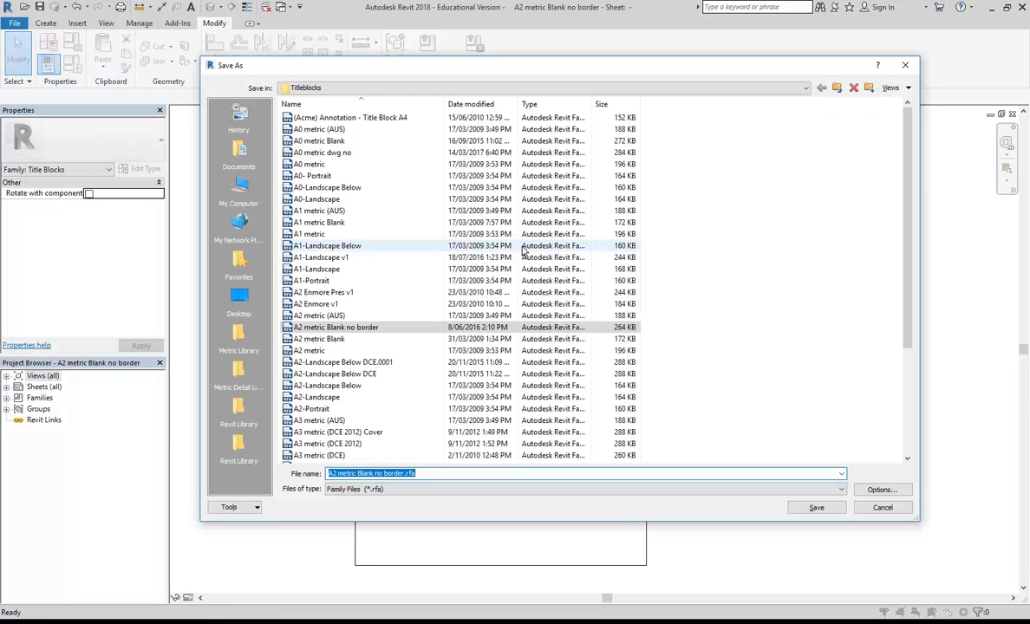
pyautogui.click(376, 91)
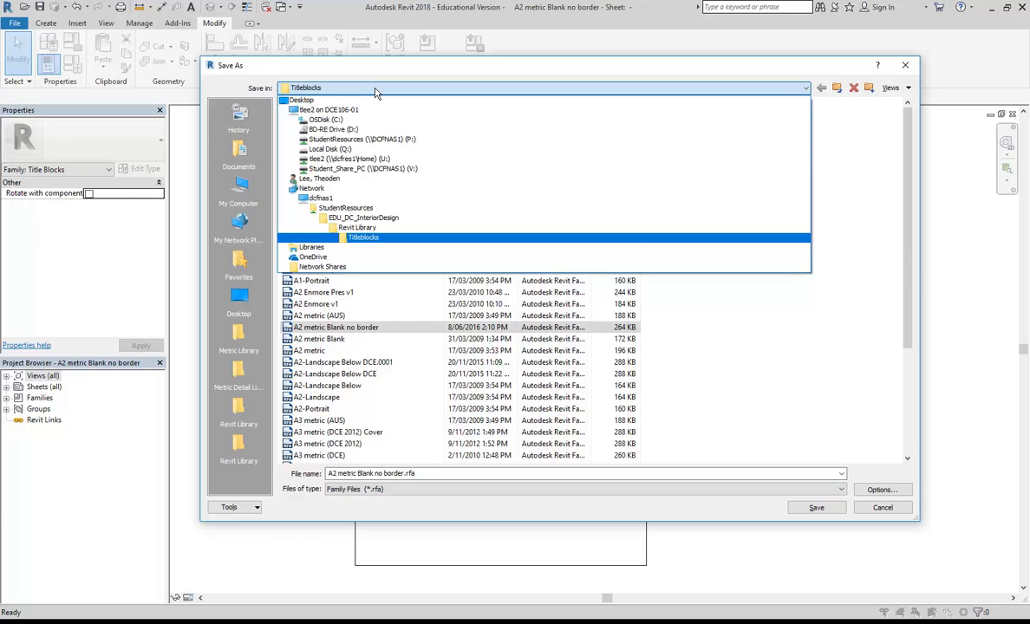
pyautogui.click(430, 89)
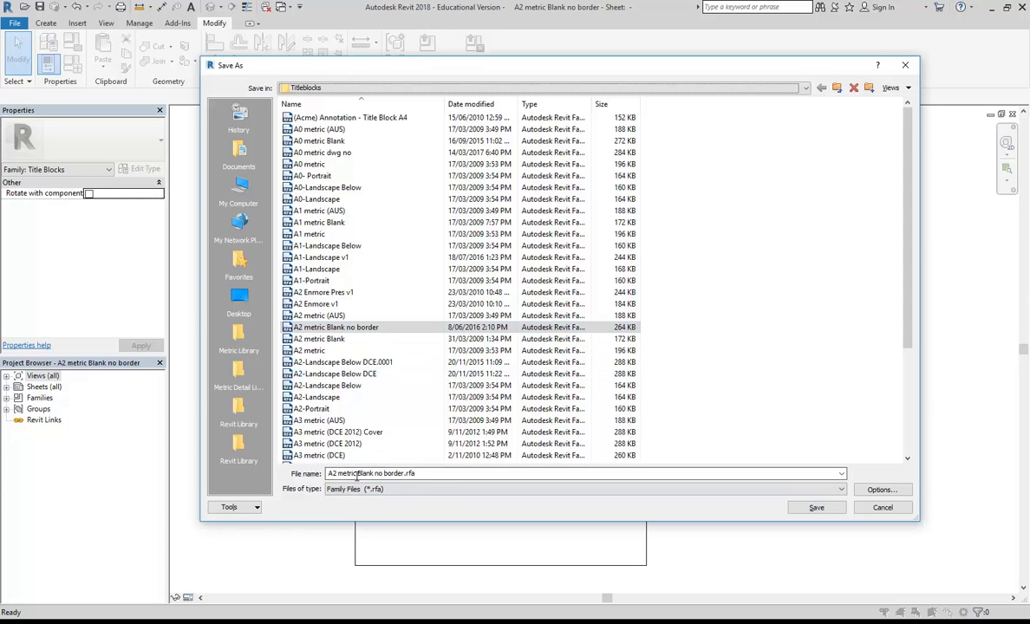
pyautogui.click(340, 474)
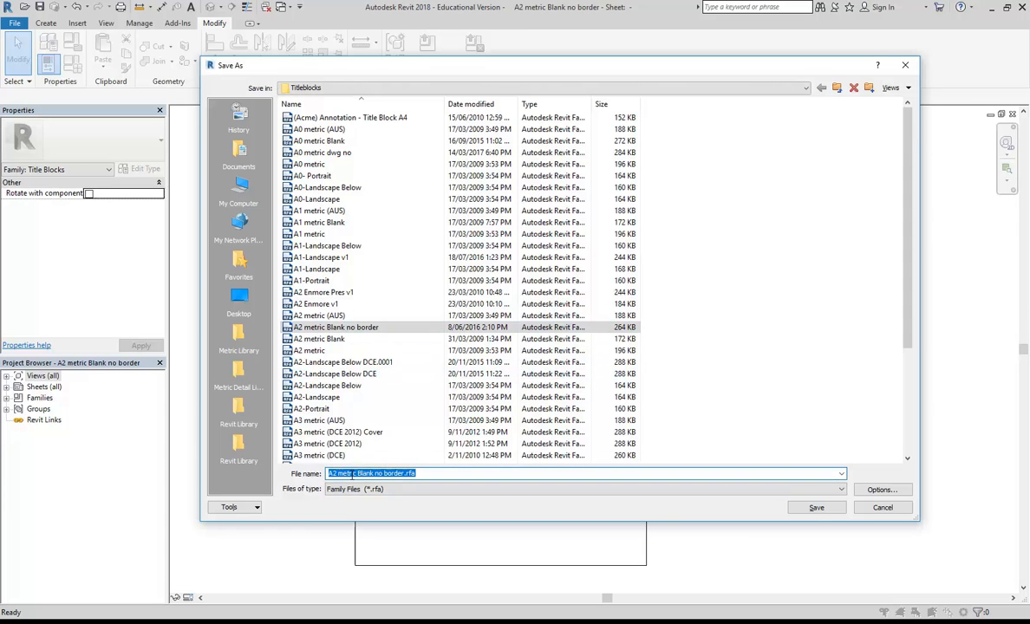
pyautogui.doubleClick(364, 473)
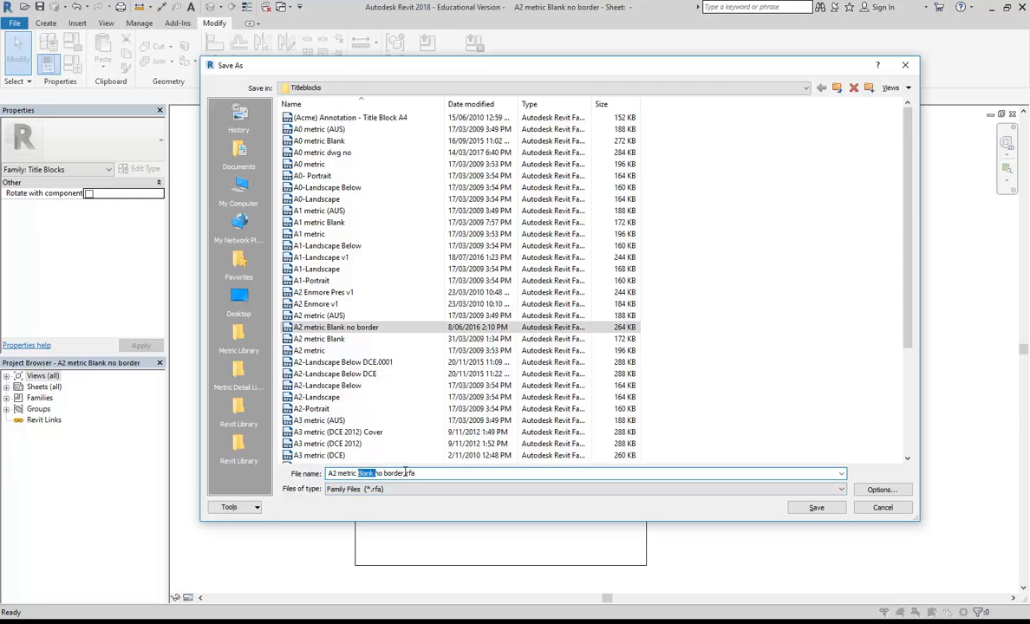
pyautogui.click(404, 473)
pyautogui.click(818, 507)
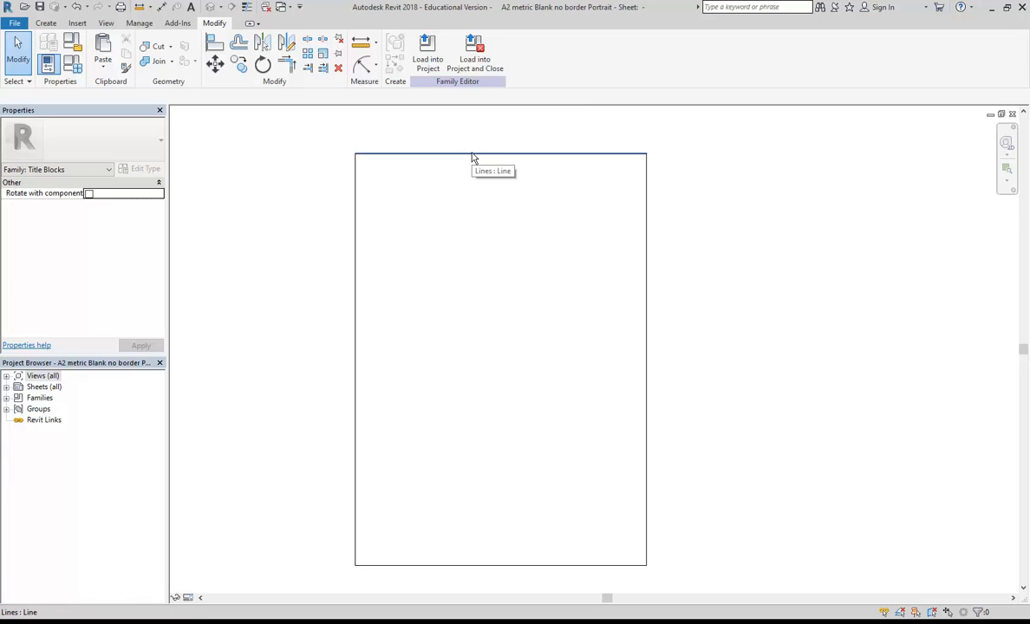
# Load the portrait title block into MyrtleSt 2018 Proposed v3.rvt and dismiss the warning.
pyautogui.click(425, 48)
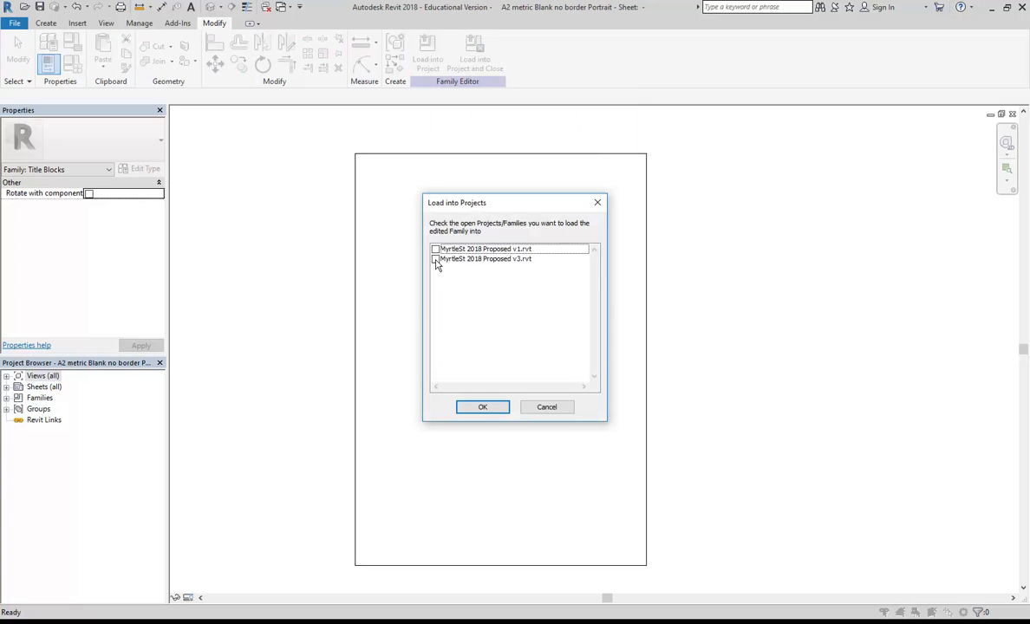
pyautogui.click(436, 260)
pyautogui.click(487, 410)
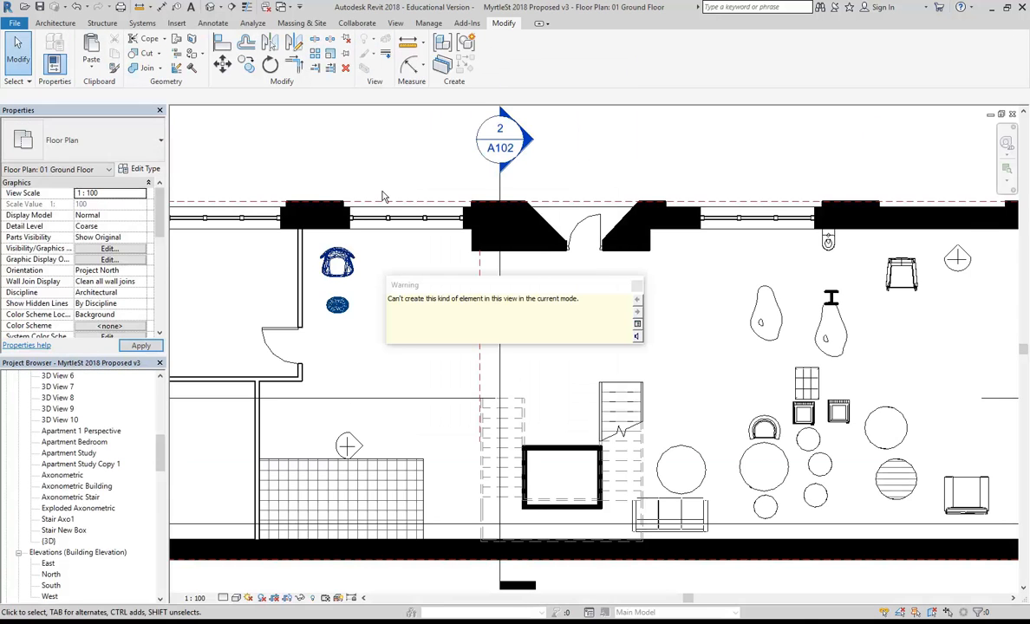
pyautogui.click(638, 286)
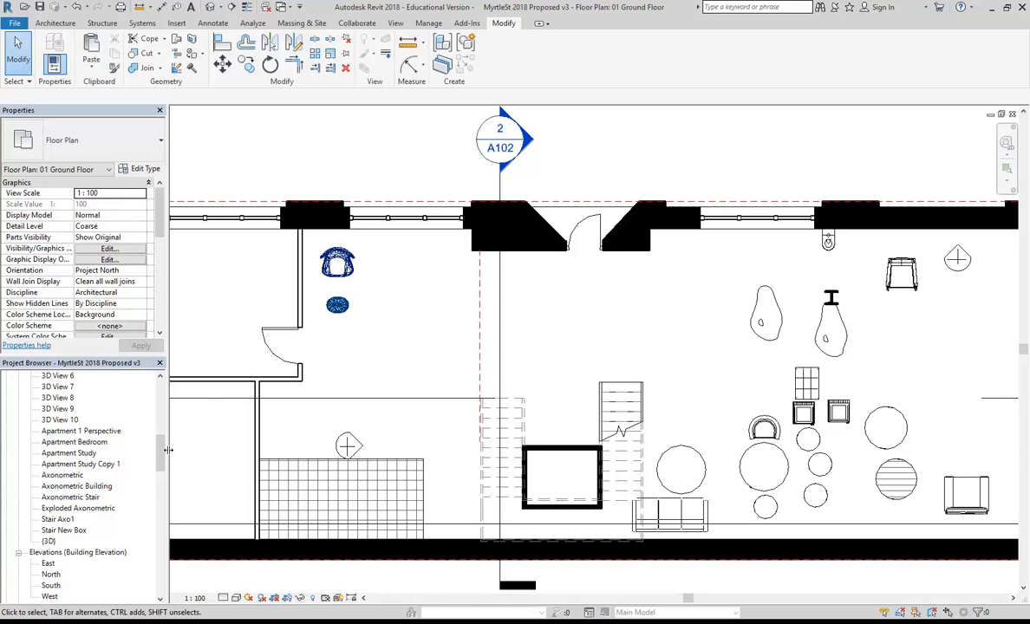
# Open sheet A108 and select its title block.
pyautogui.scroll(-7, 160, 450)
pyautogui.doubleClick(57, 529)
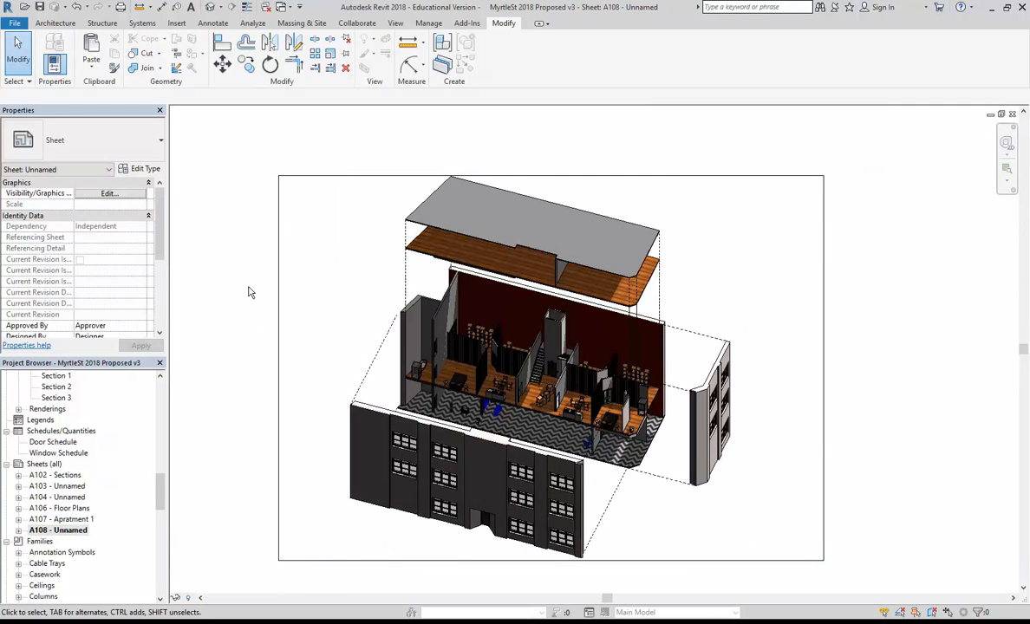
pyautogui.click(278, 288)
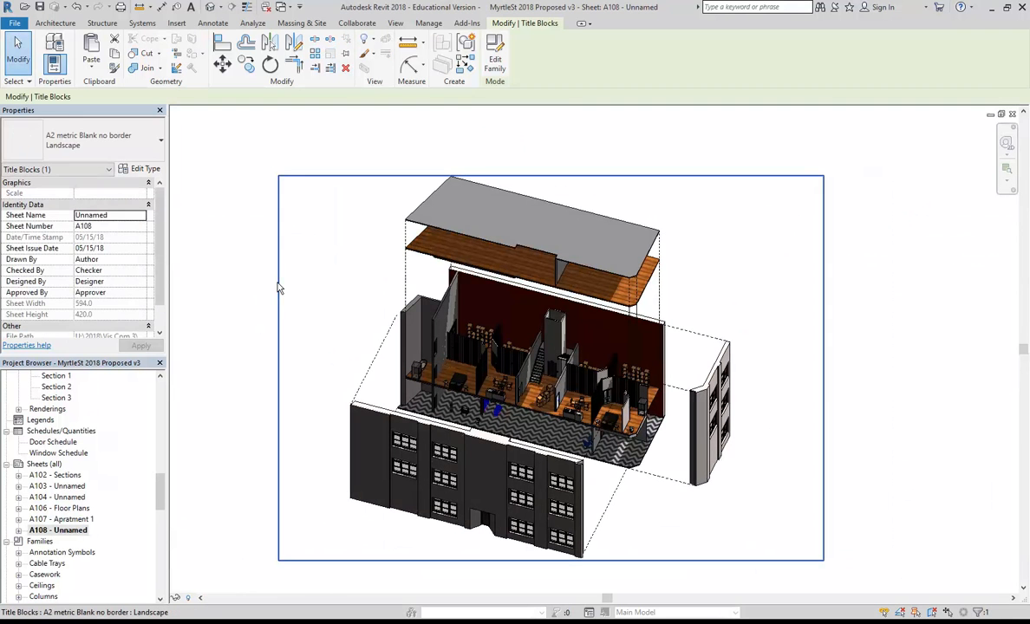
# Switch sheet A108's title block to A2 metric Blank no border Portrait : Landscape.
pyautogui.click(95, 141)
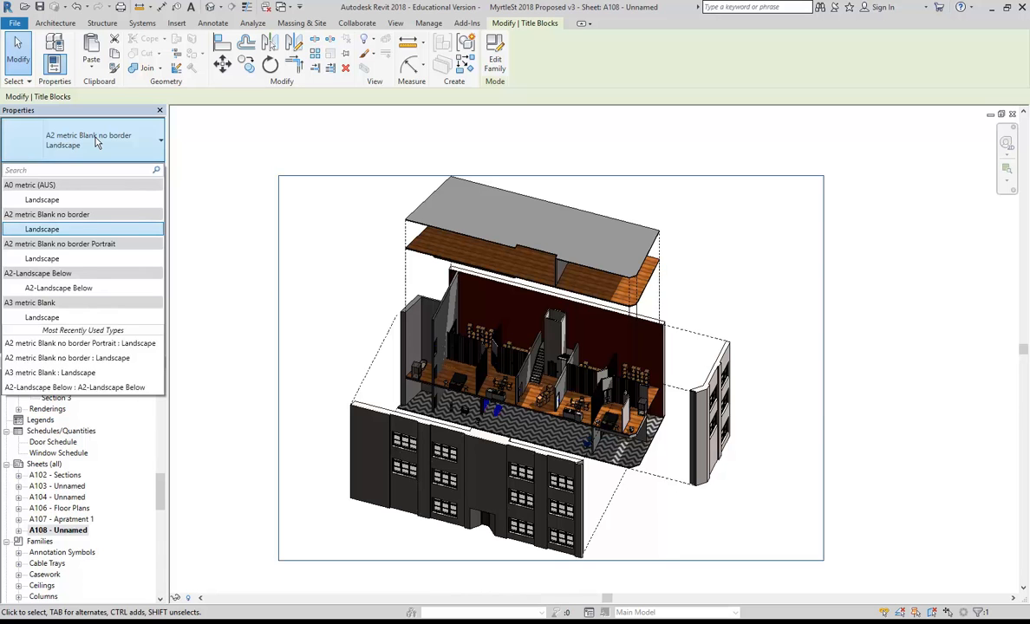
pyautogui.click(50, 259)
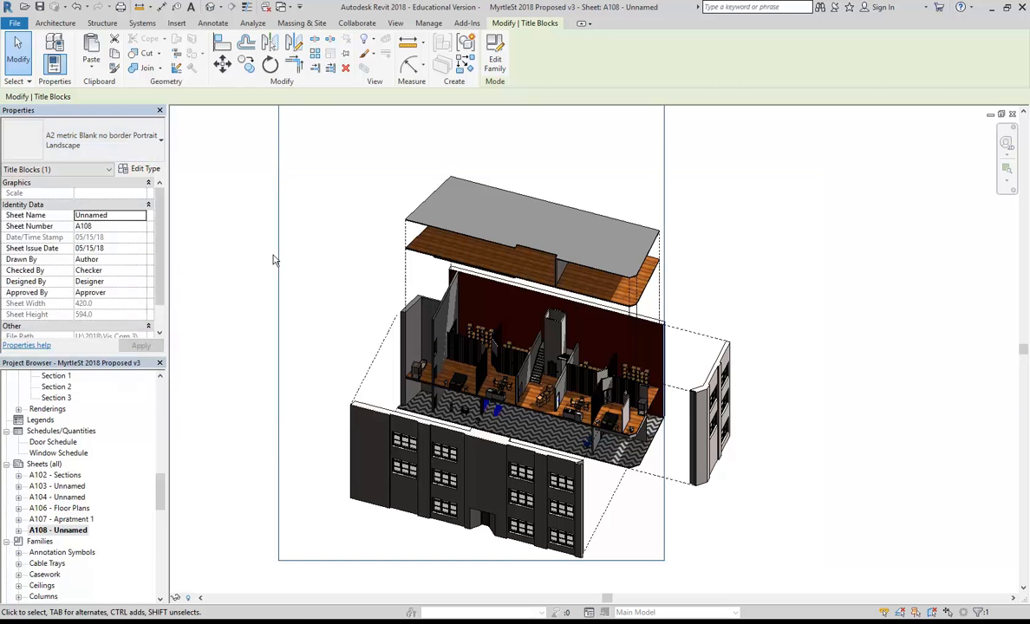
pyautogui.scroll(-2, 274, 257)
pyautogui.moveTo(290, 270); pyautogui.dragTo(365, 314, button='middle')
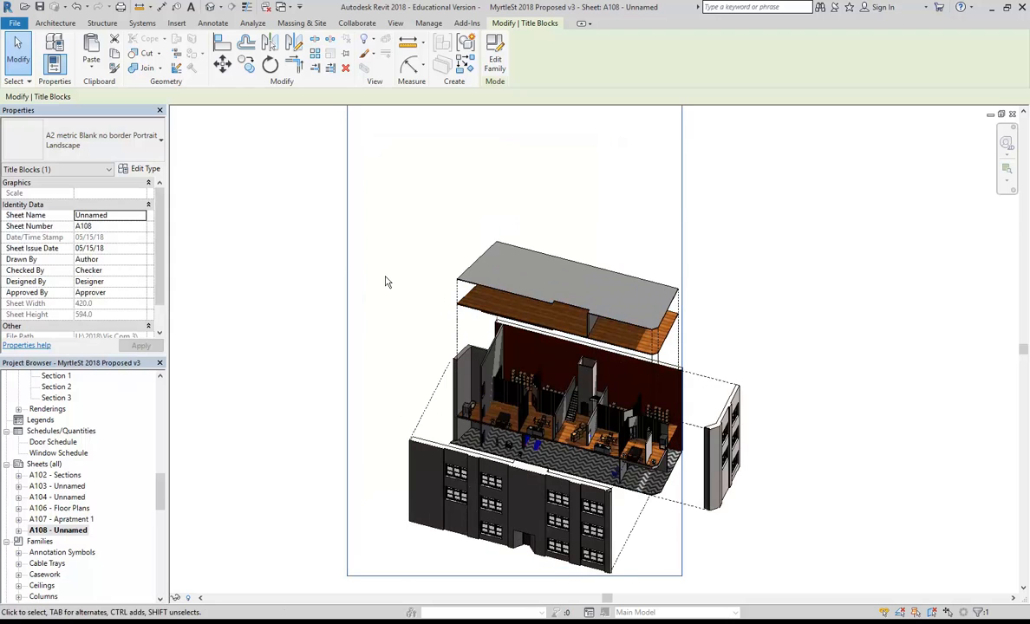
# In the title block family, rename the Landscape type to Portrait.
pyautogui.click(495, 54)
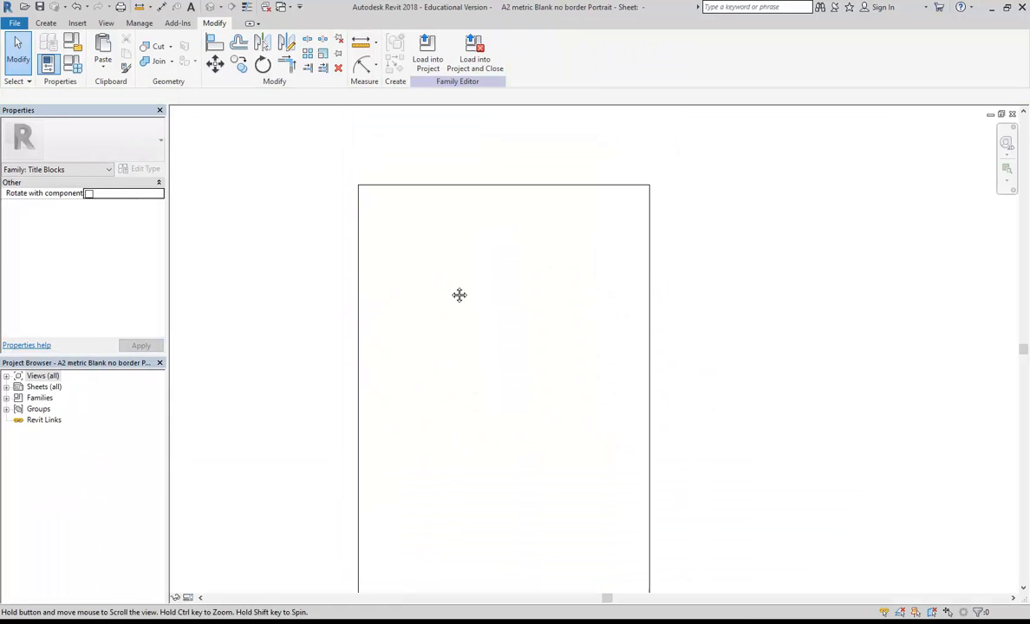
pyautogui.click(74, 63)
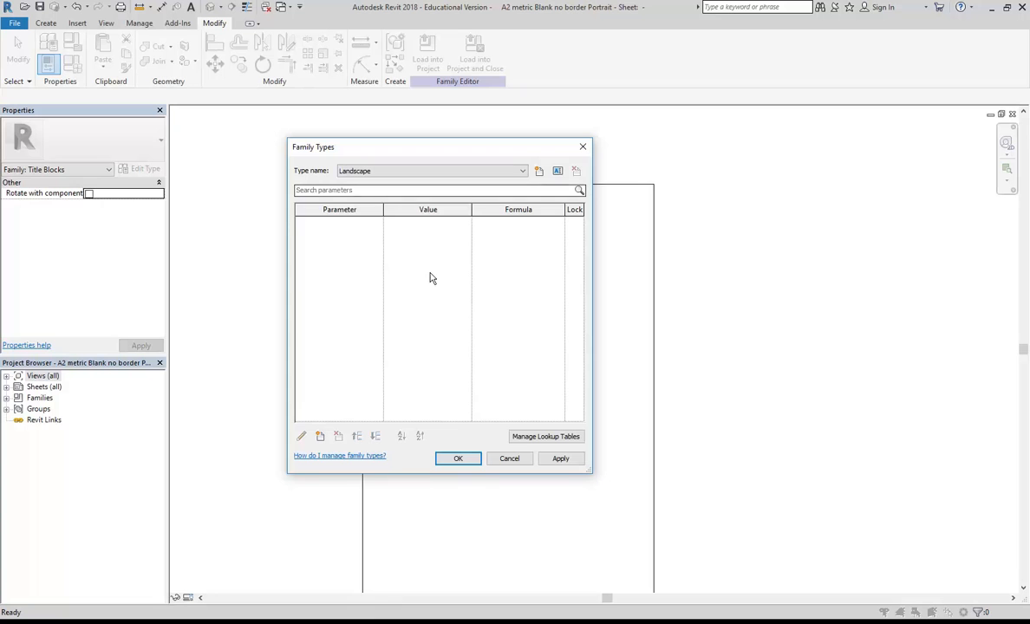
pyautogui.click(559, 172)
pyautogui.write('Po')
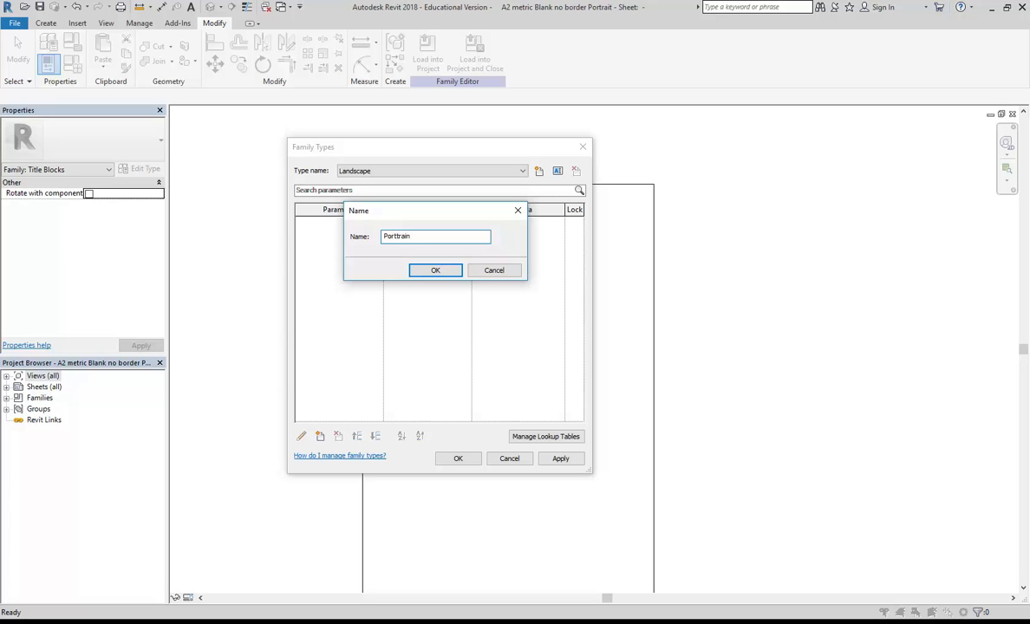
pyautogui.write('rttrait')
pyautogui.click(429, 273)
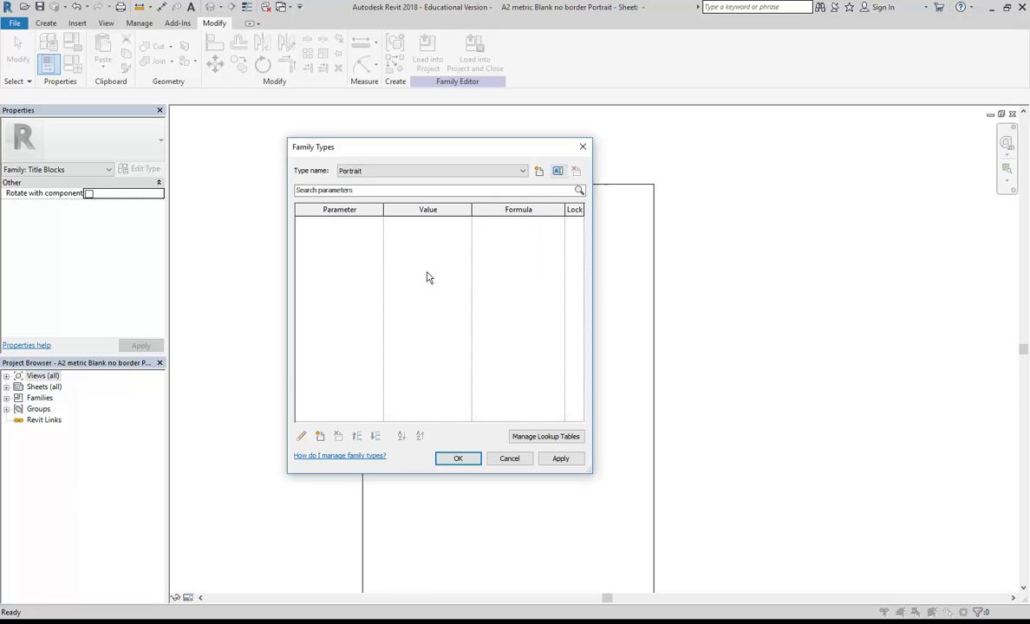
pyautogui.click(457, 458)
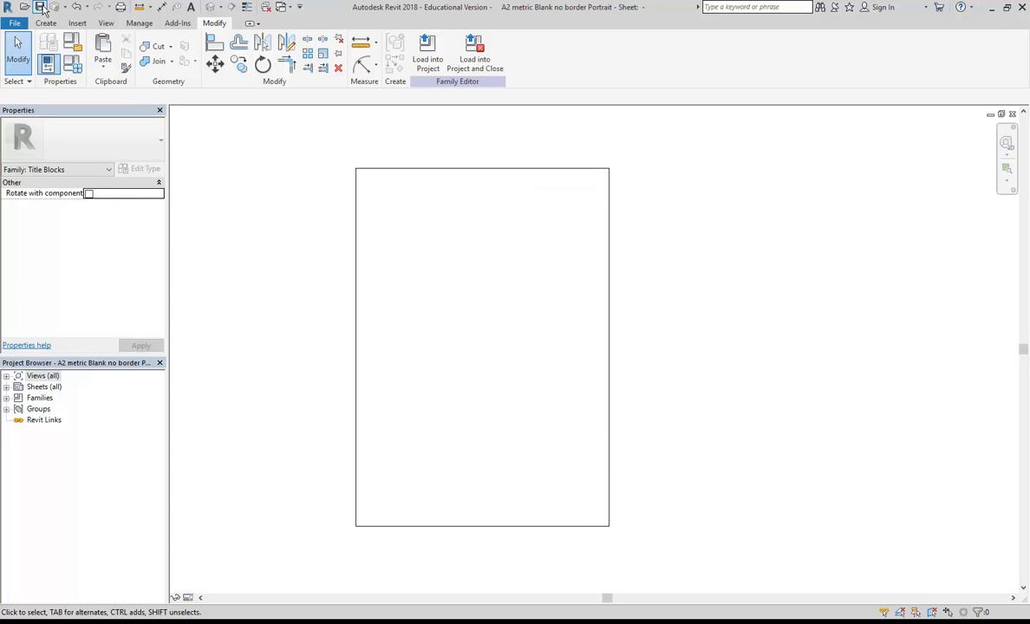
# Reload the family into the v3 project, overwriting the existing version.
pyautogui.click(428, 52)
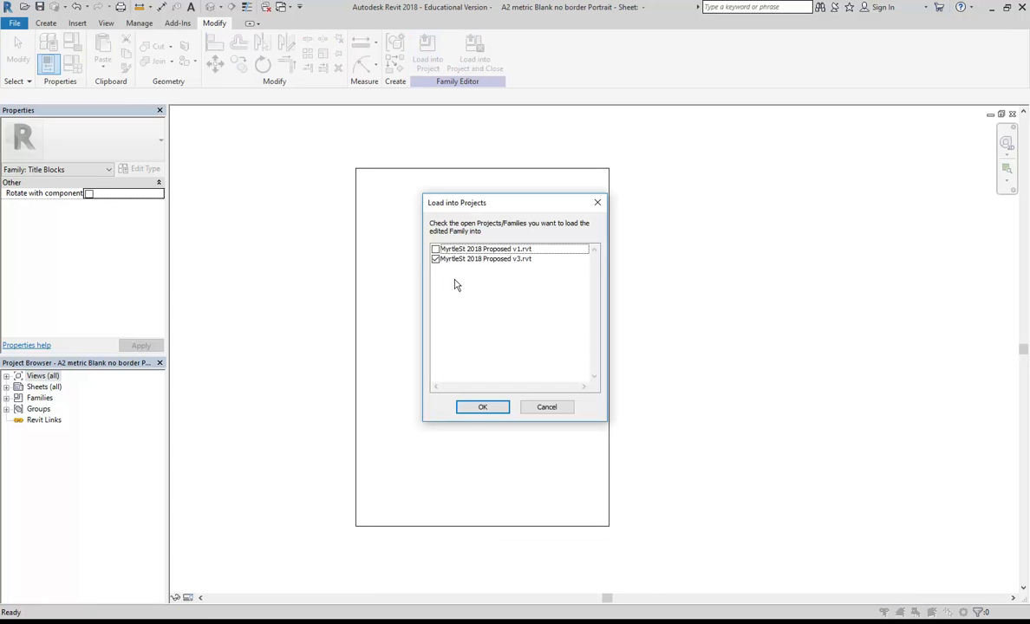
pyautogui.click(478, 406)
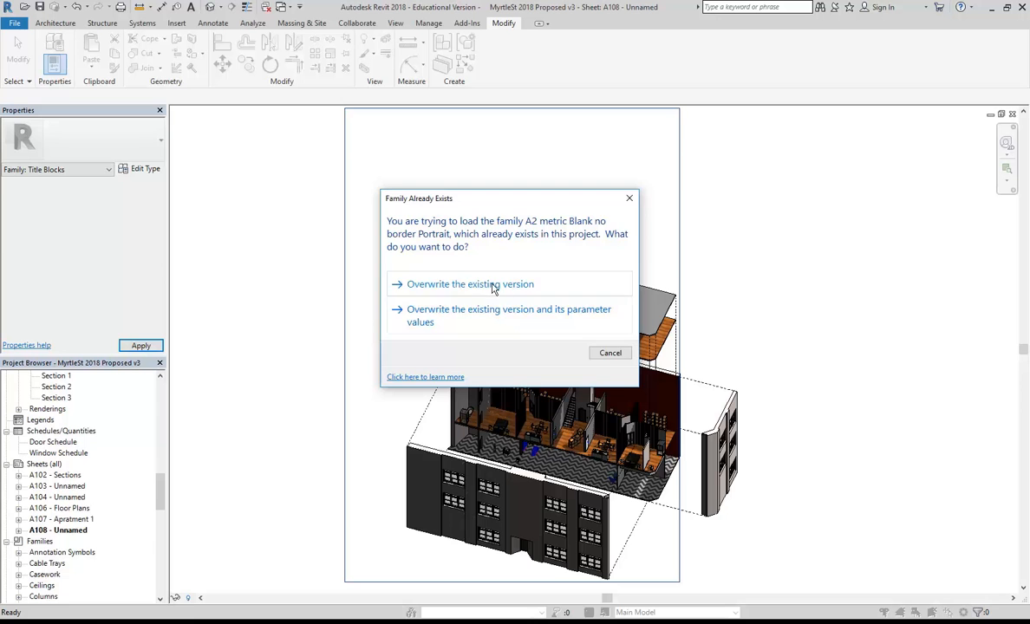
pyautogui.click(491, 286)
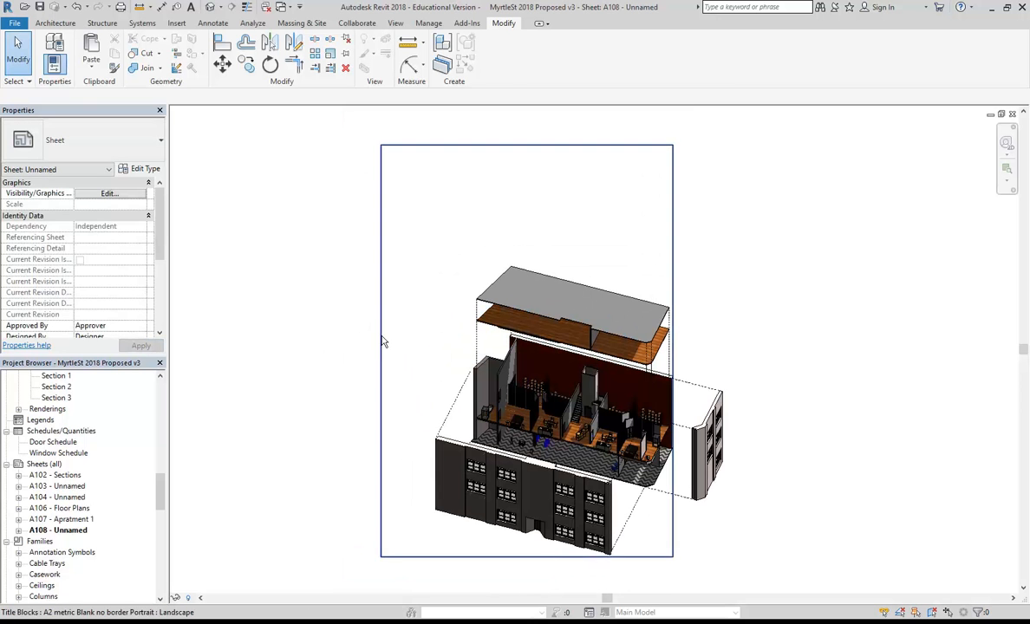
# Move the exploded axonometric viewport near sheet A108's top-left corner, then nudge it right twice.
pyautogui.moveTo(530, 398); pyautogui.dragTo(492, 339)
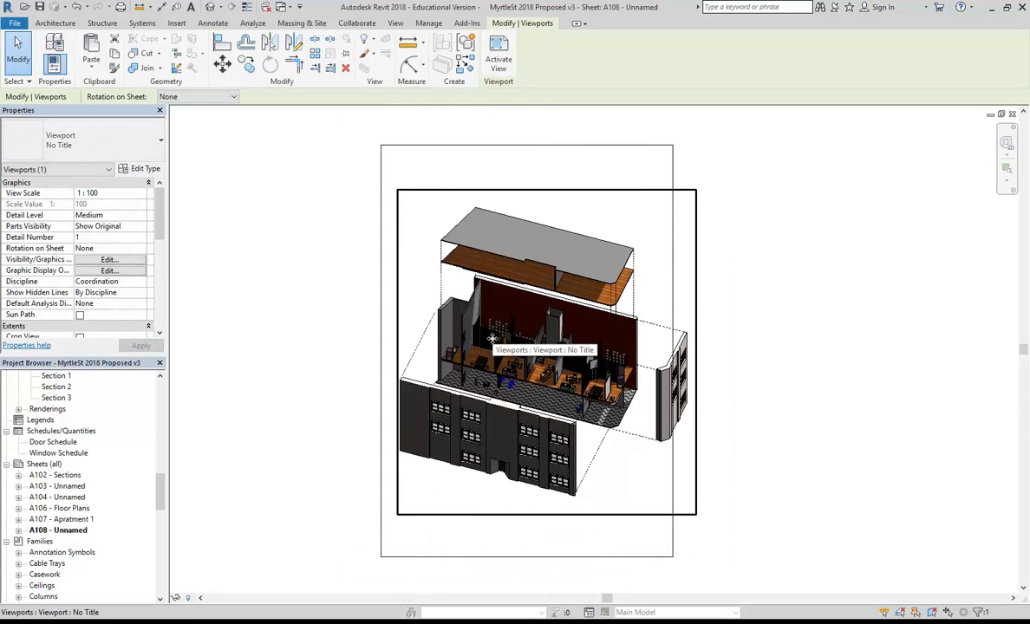
pyautogui.moveTo(492, 338); pyautogui.dragTo(479, 340, button='middle')
pyautogui.scroll(1, 479, 340)
pyautogui.moveTo(483, 332); pyautogui.dragTo(465, 327)
pyautogui.moveTo(491, 359); pyautogui.dragTo(477, 345, button='middle')
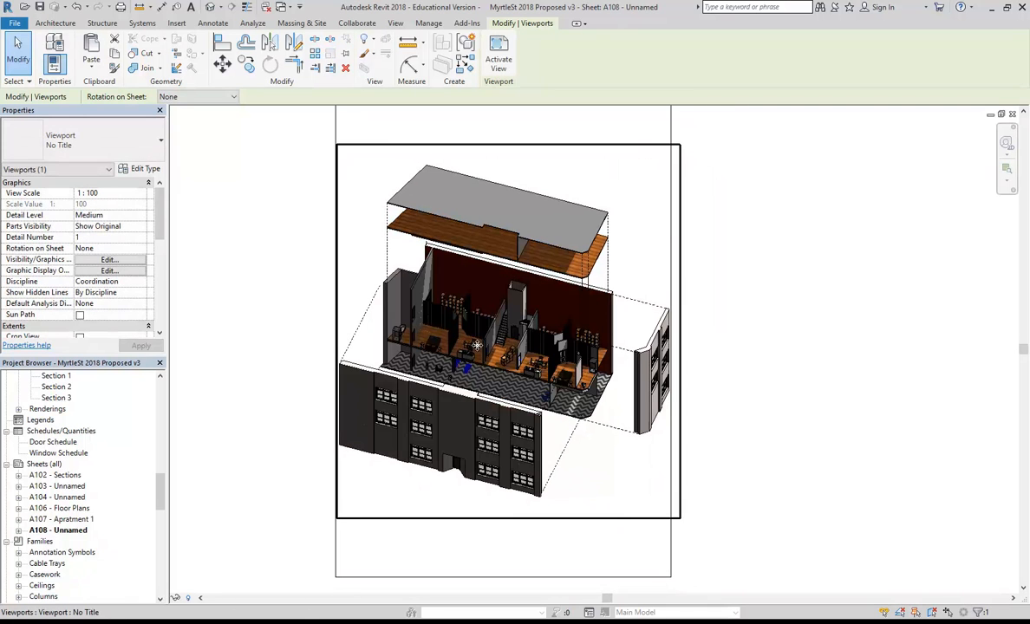
pyautogui.press('Right')
pyautogui.press('Right')
pyautogui.press('Right')
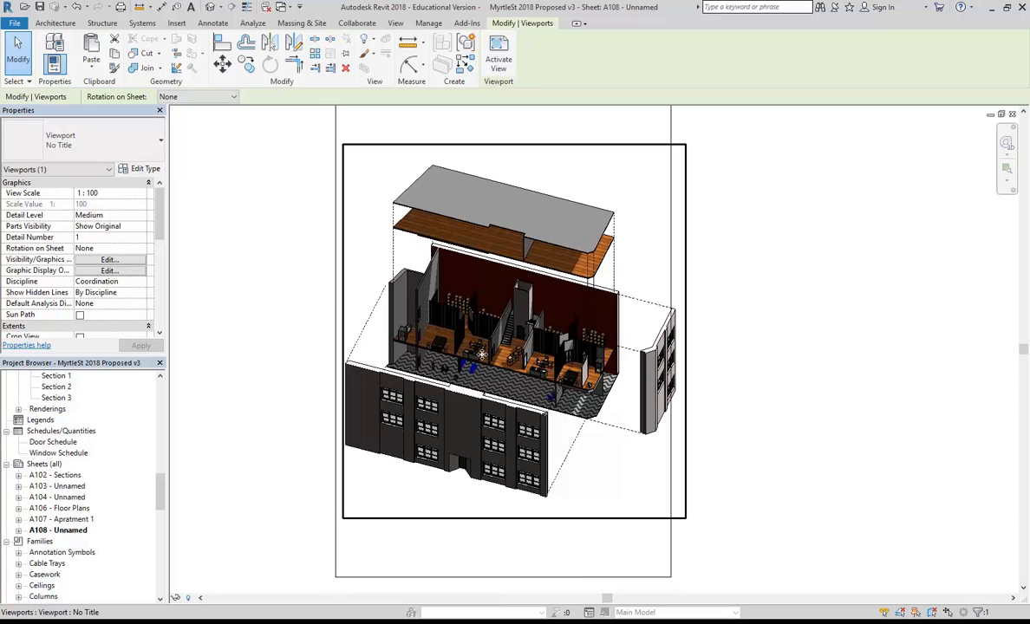
pyautogui.press('Right')
pyautogui.press('Right')
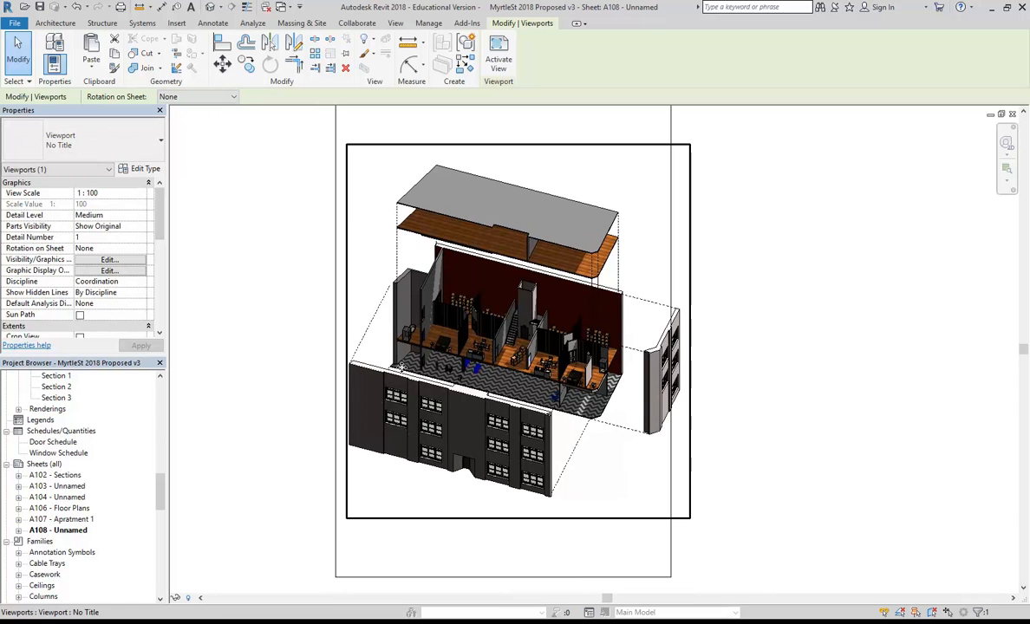
pyautogui.moveTo(320, 376); pyautogui.dragTo(318, 382, button='middle')
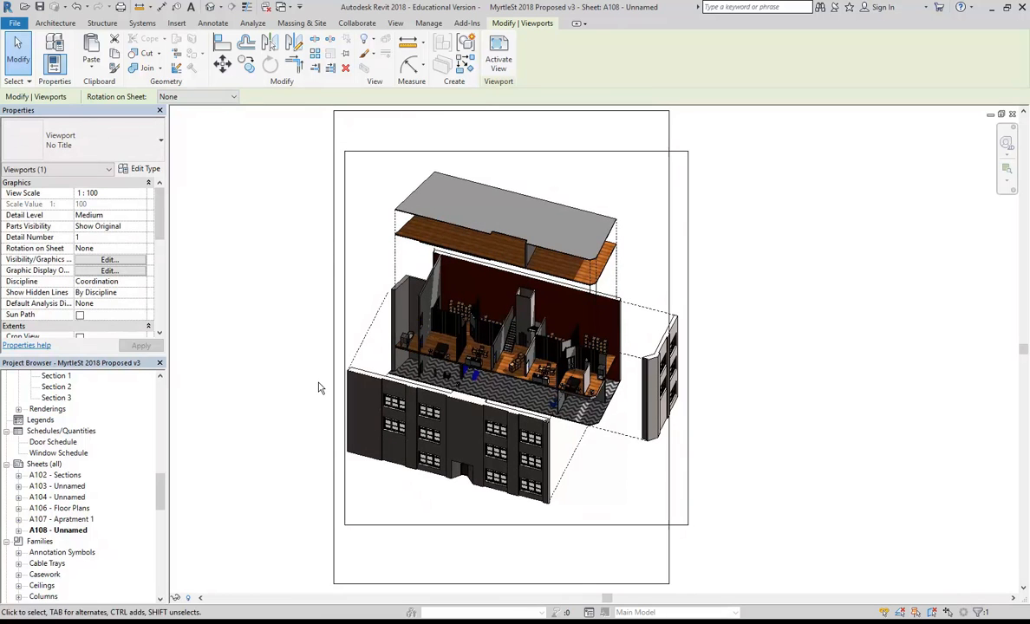
pyautogui.moveTo(161, 497); pyautogui.dragTo(161, 466)
# Open the Exploded Axonometric 3D view and check the File menu's Print options without printing.
pyautogui.doubleClick(75, 465)
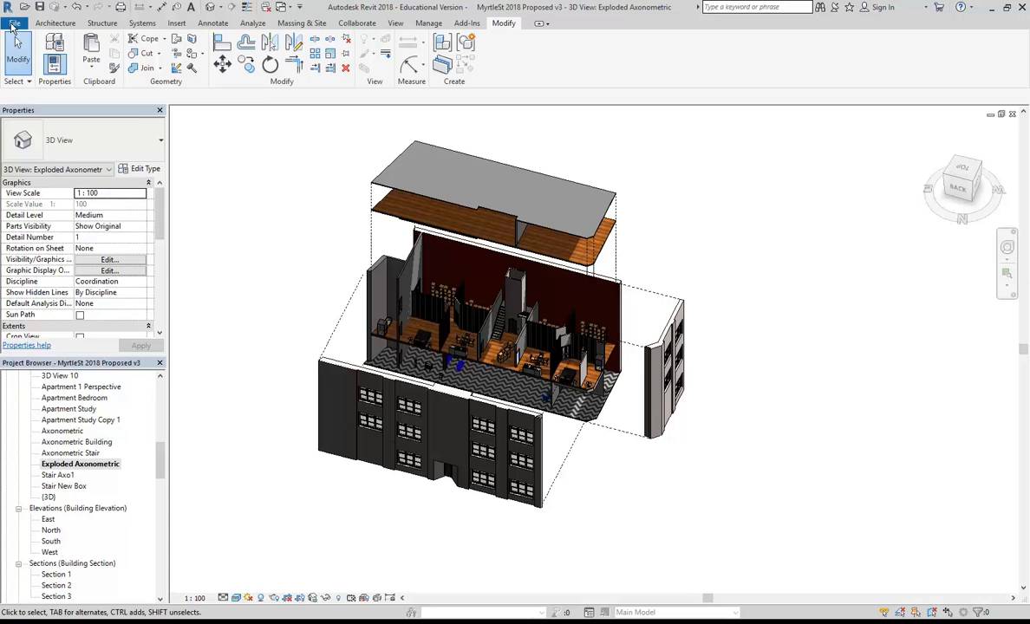
pyautogui.click(13, 23)
pyautogui.moveTo(33, 324)
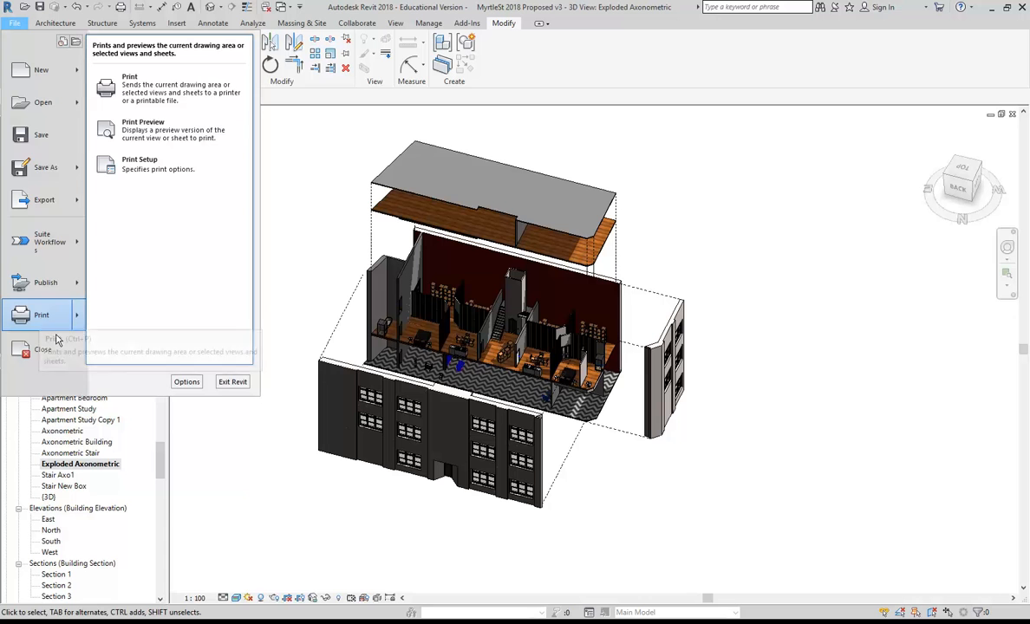
pyautogui.click(252, 468)
pyautogui.scroll(-6, 160, 461)
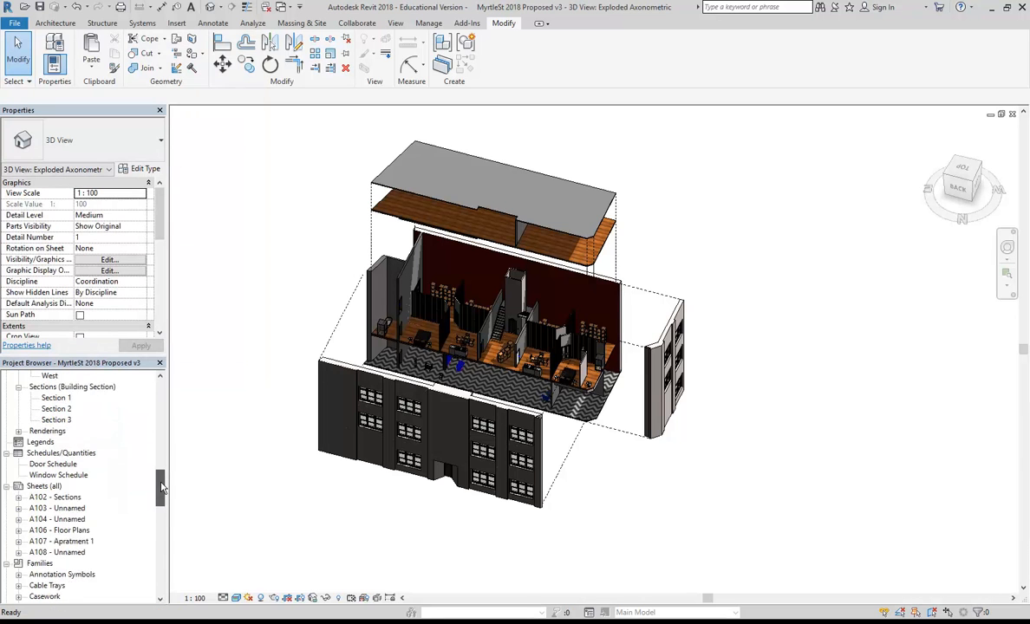
# Reopen sheet A108 and activate the axonometric viewport for model editing.
pyautogui.doubleClick(58, 529)
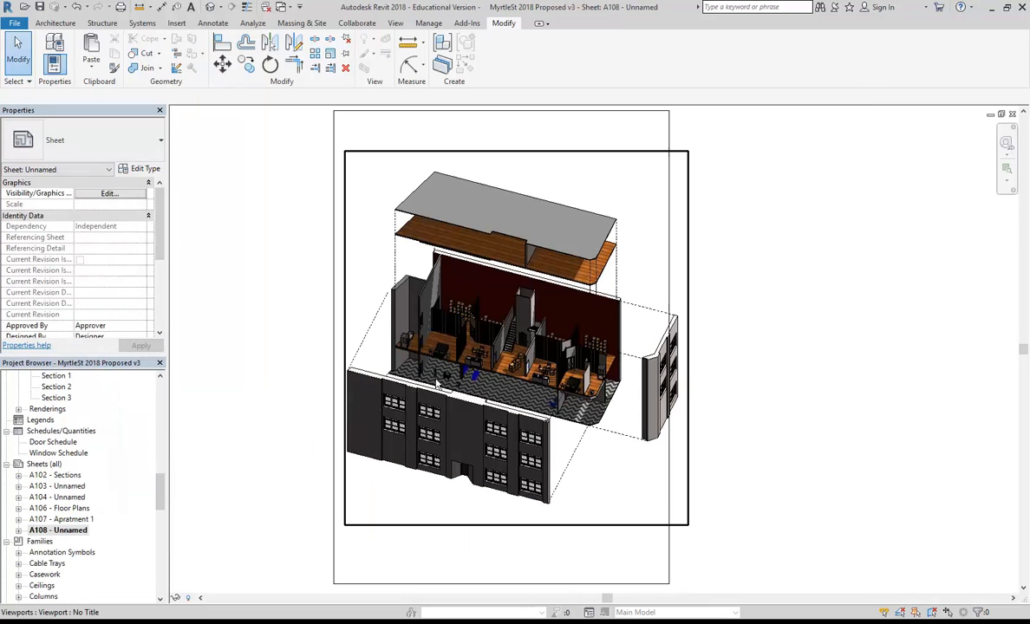
pyautogui.click(460, 373)
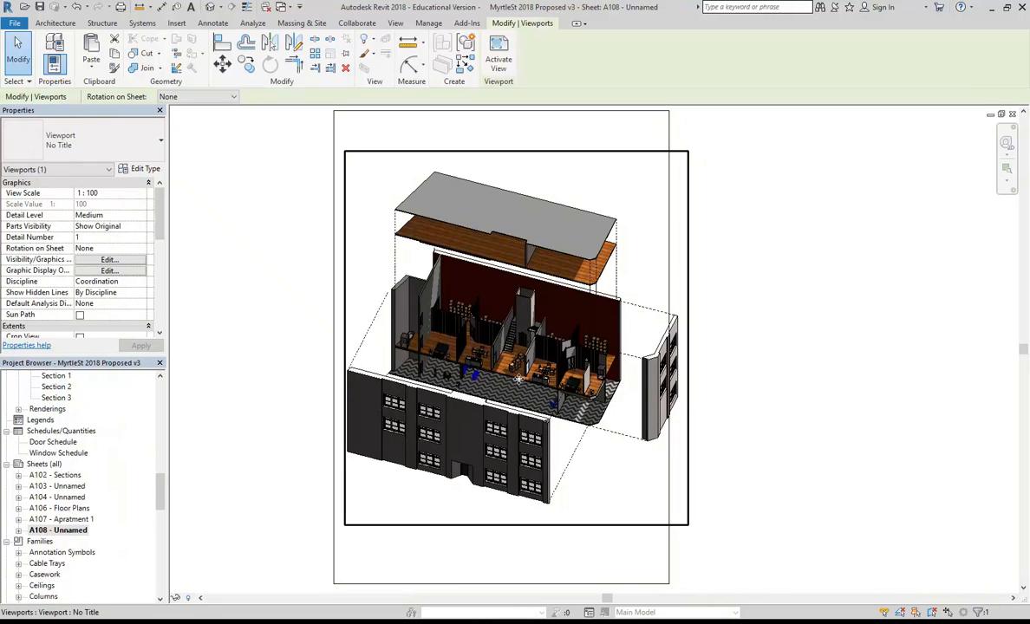
pyautogui.doubleClick(506, 317)
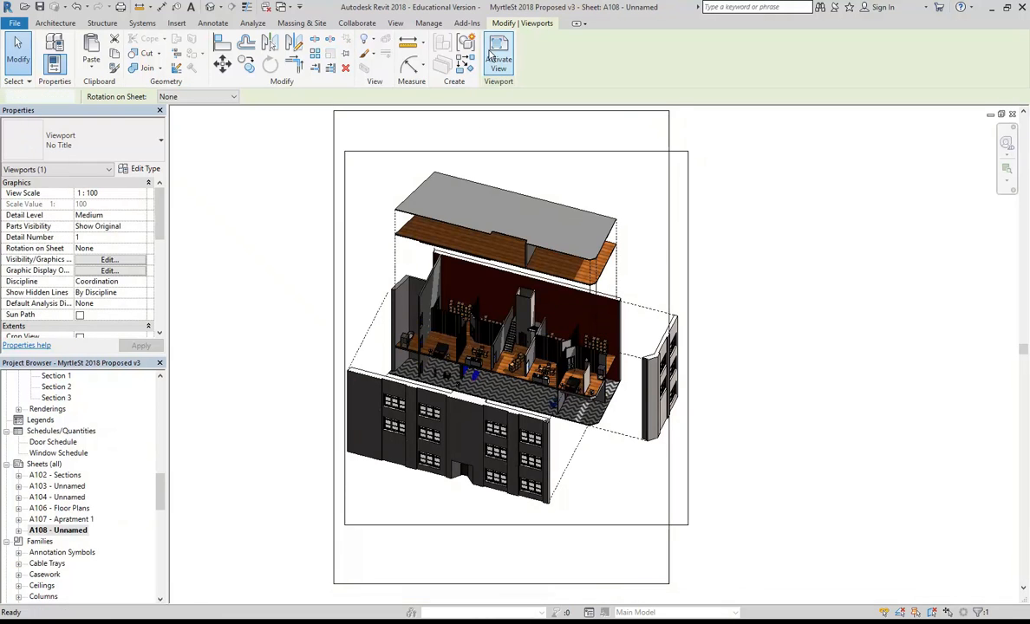
# Drag the detached side wall left to -5498.0 along X, then deactivate the viewport.
pyautogui.click(653, 443)
pyautogui.moveTo(632, 372); pyautogui.dragTo(612, 368)
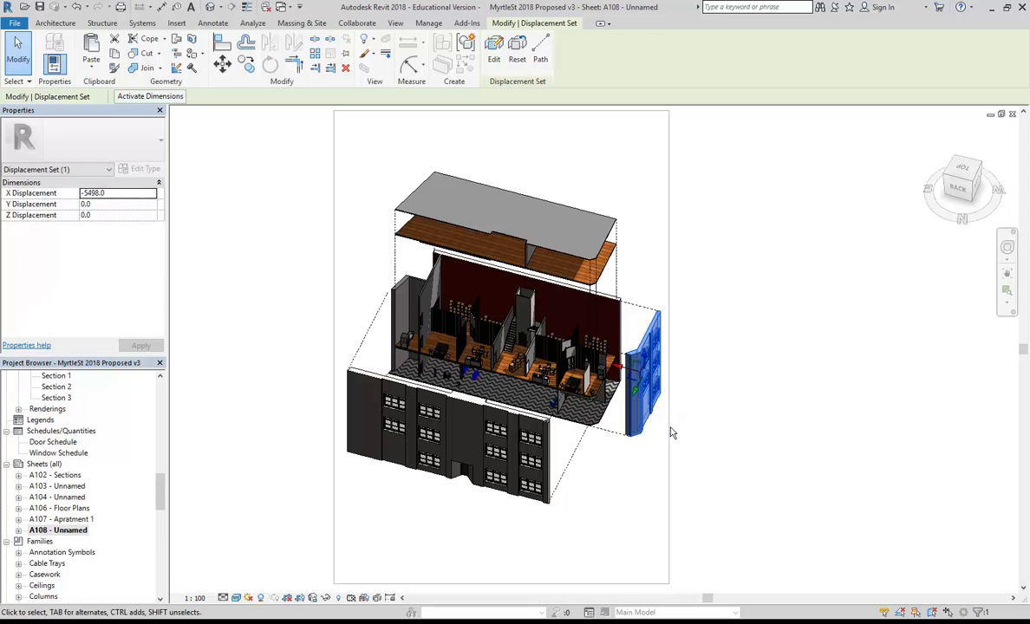
pyautogui.rightClick(559, 161)
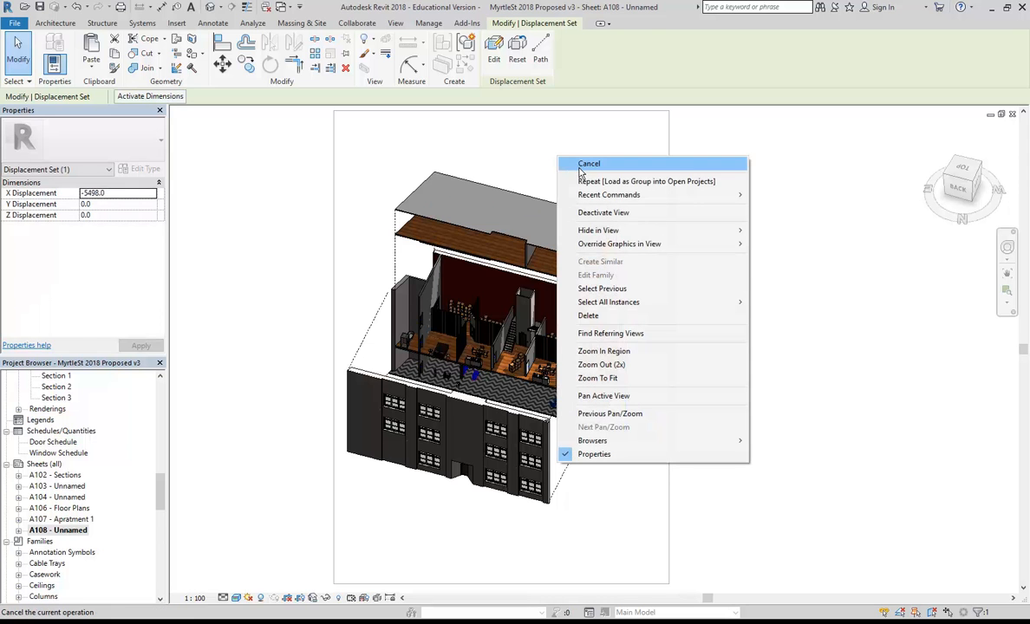
pyautogui.click(589, 163)
pyautogui.rightClick(378, 139)
pyautogui.click(386, 190)
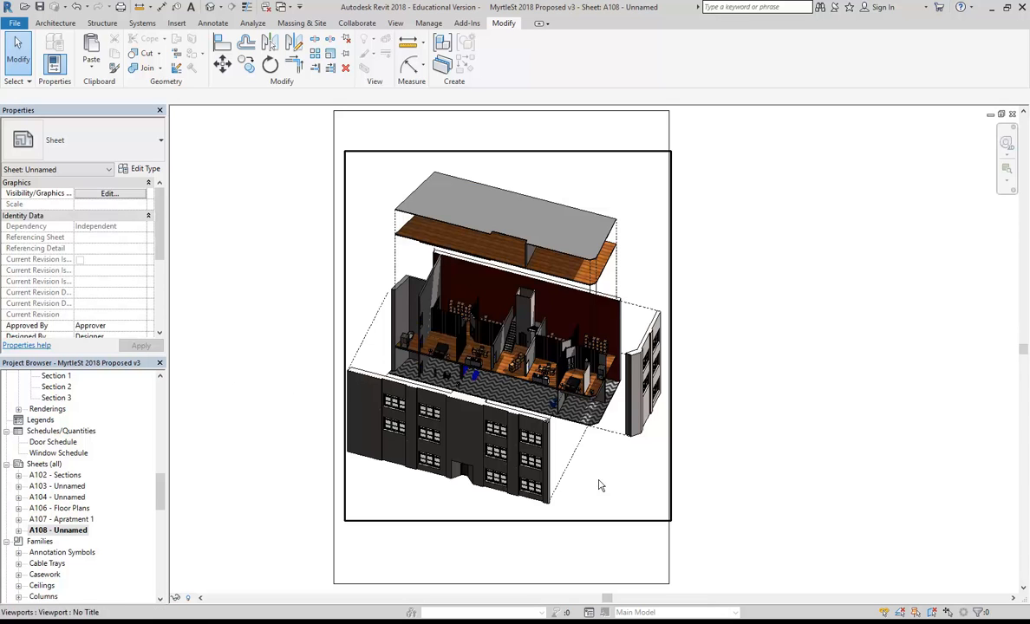
pyautogui.click(13, 23)
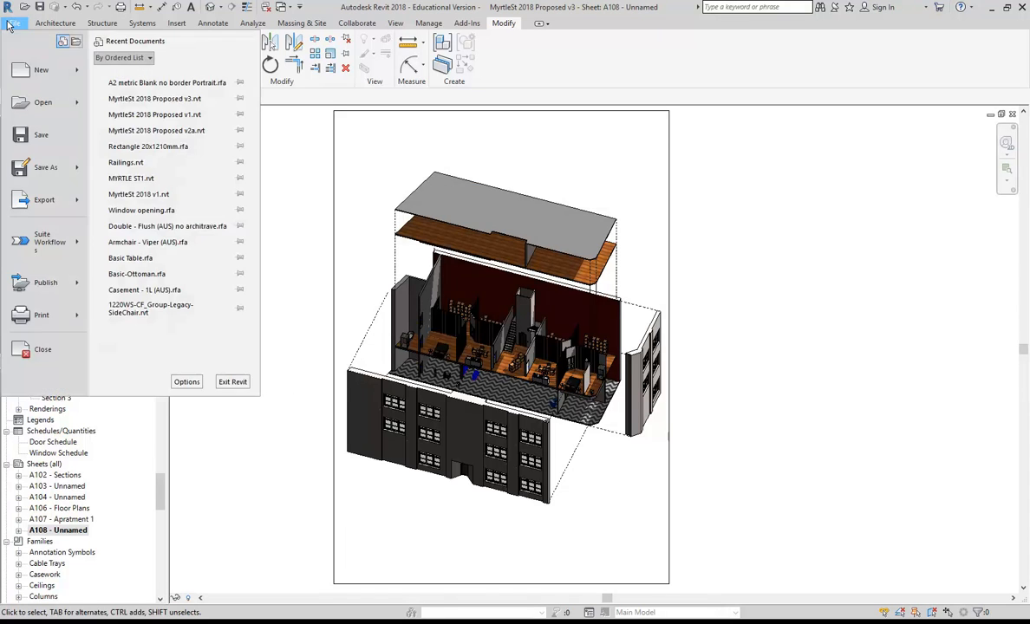
pyautogui.click(43, 317)
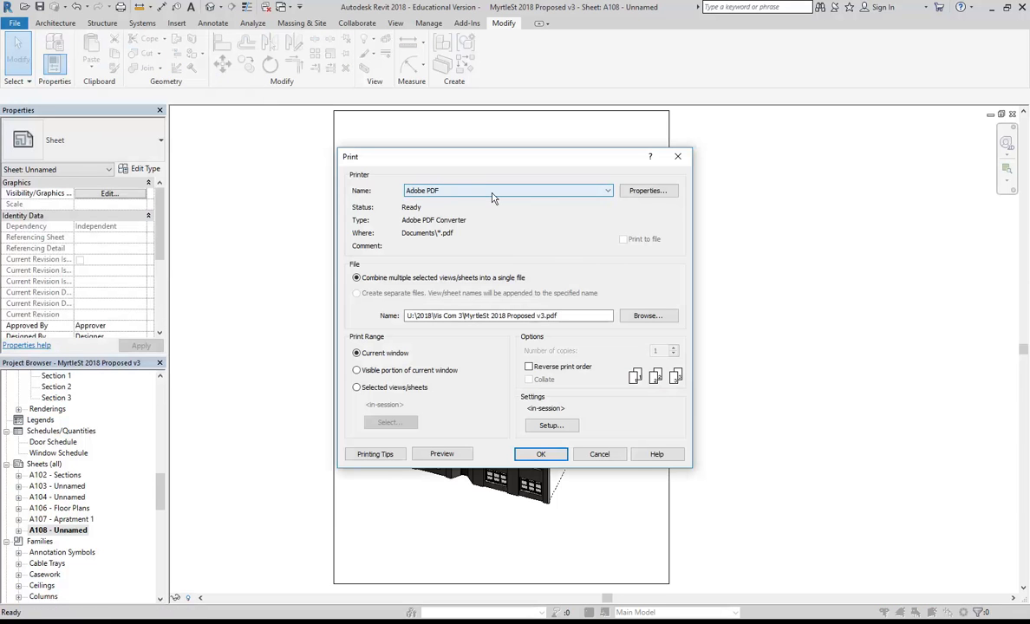
pyautogui.click(606, 453)
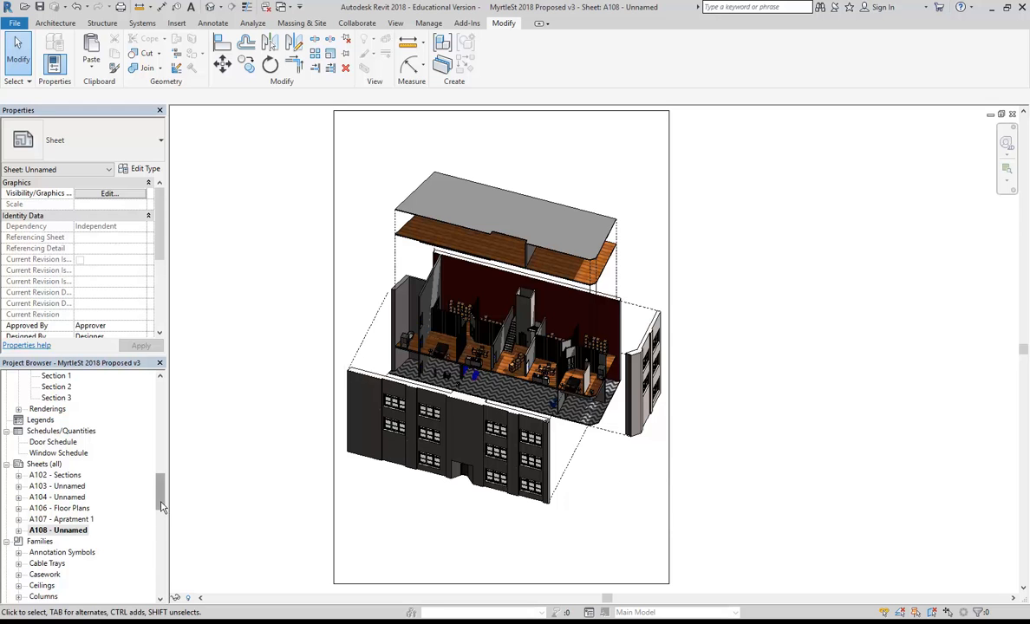
pyautogui.click(155, 469)
# Open the Section 1 view and pan the section drawing into position.
pyautogui.moveTo(155, 466); pyautogui.dragTo(161, 482)
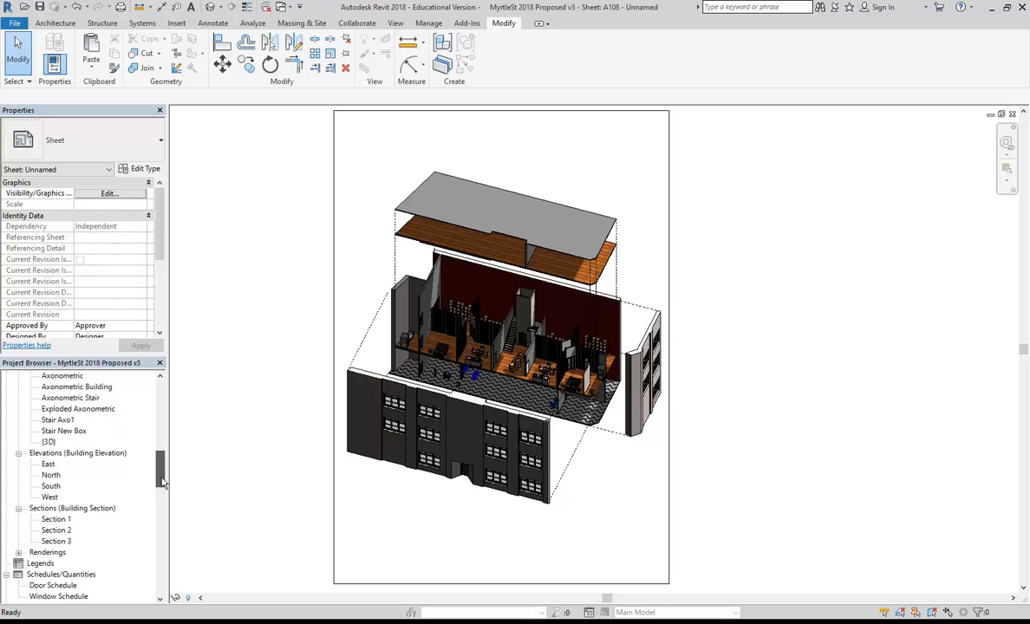
pyautogui.doubleClick(57, 519)
pyautogui.scroll(-2, 320, 421)
pyautogui.moveTo(418, 510)
pyautogui.mouseDown(button='middle')
pyautogui.moveTo(402, 501)
pyautogui.moveTo(412, 495)
pyautogui.mouseUp(button='middle')
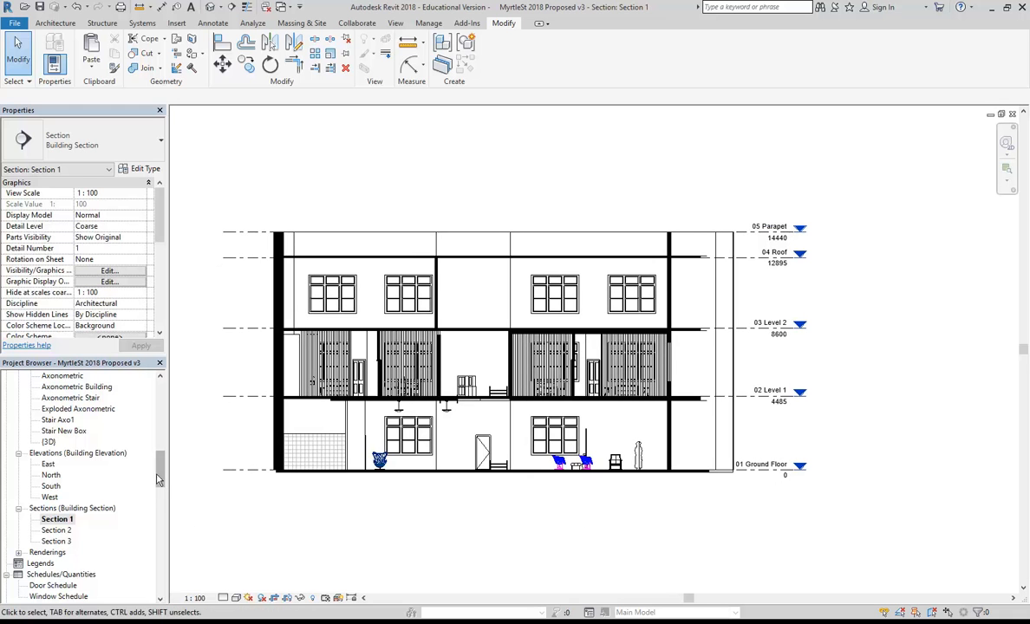
pyautogui.moveTo(161, 475); pyautogui.dragTo(163, 491)
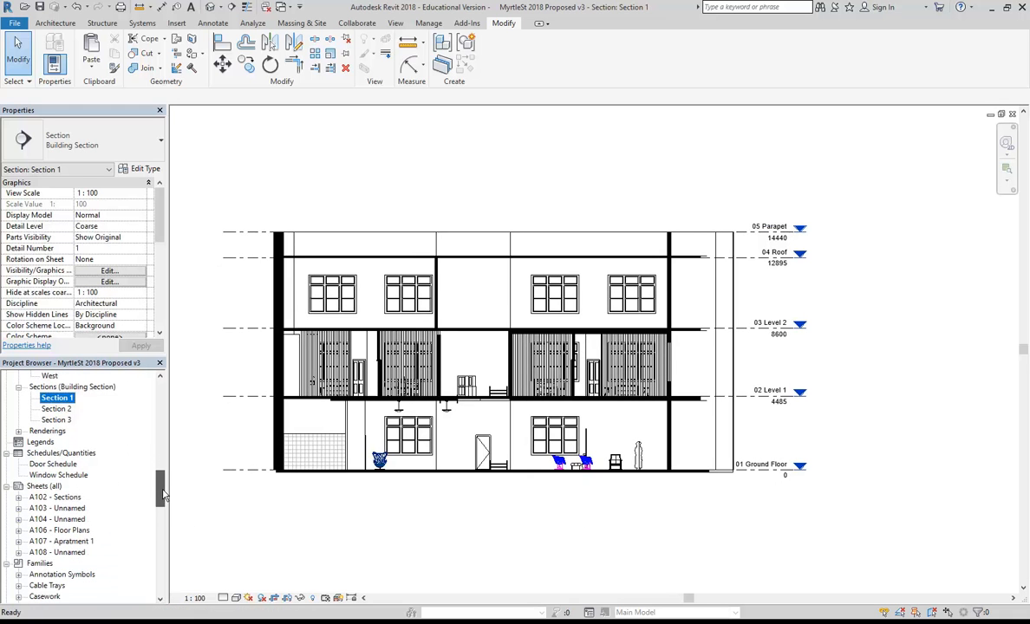
pyautogui.click(325, 507)
pyautogui.moveTo(325, 506); pyautogui.dragTo(363, 501, button='middle')
pyautogui.scroll(15, 137, 442)
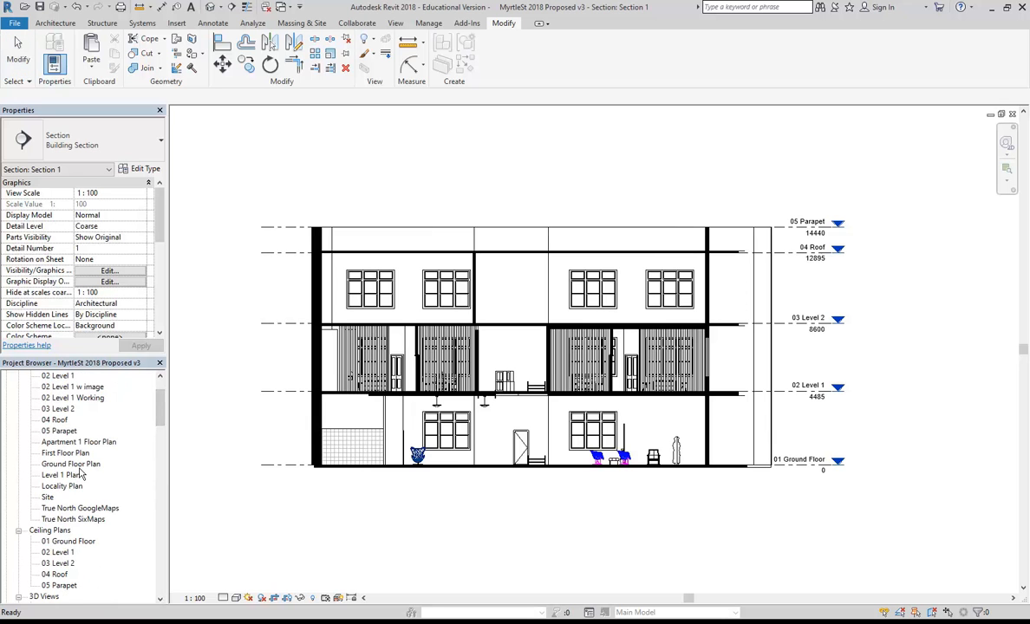
# Briefly view First Floor Plan, then reopen Section 1 and bring up its context options.
pyautogui.doubleClick(65, 452)
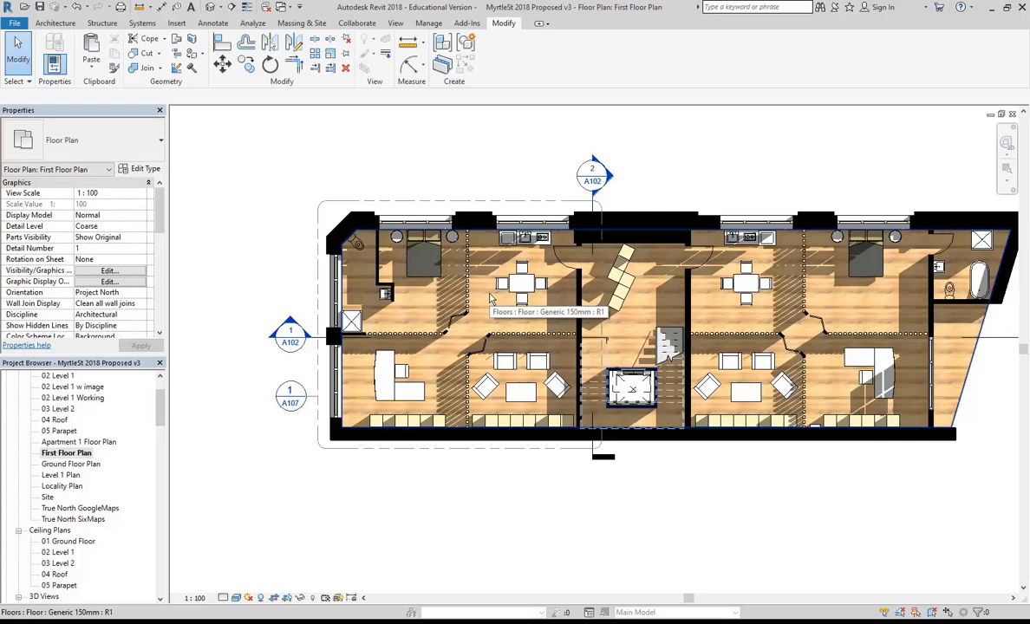
pyautogui.scroll(-8, 149, 453)
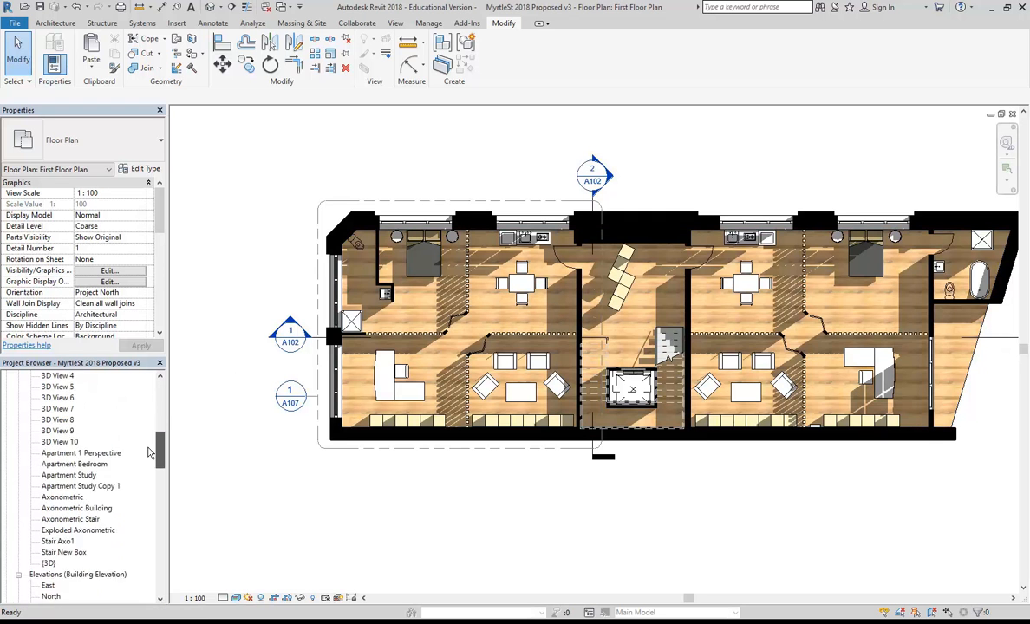
pyautogui.scroll(-4, 149, 453)
pyautogui.doubleClick(56, 497)
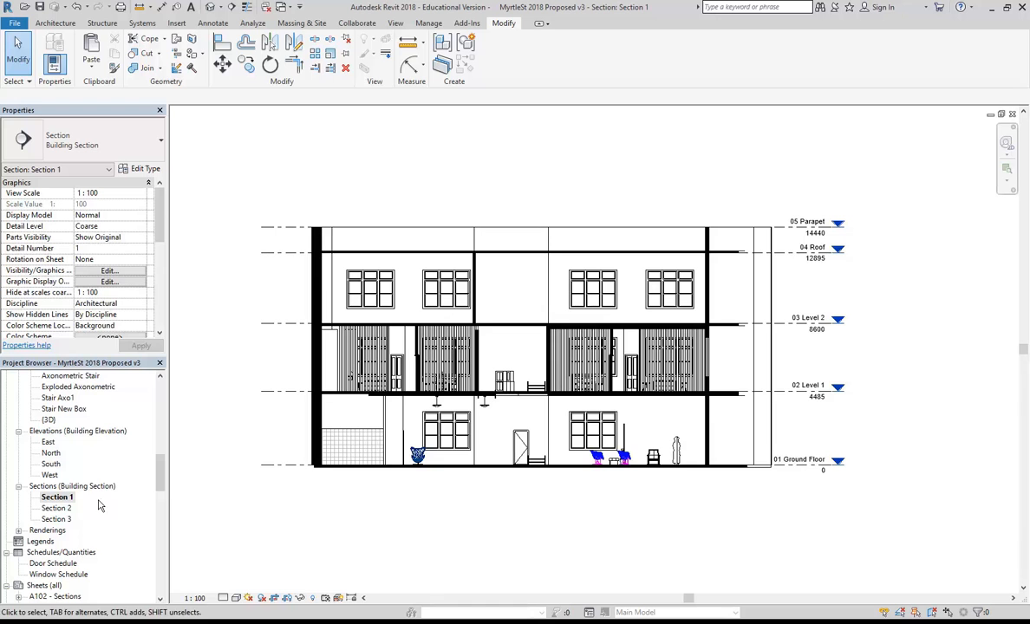
pyautogui.rightClick(63, 498)
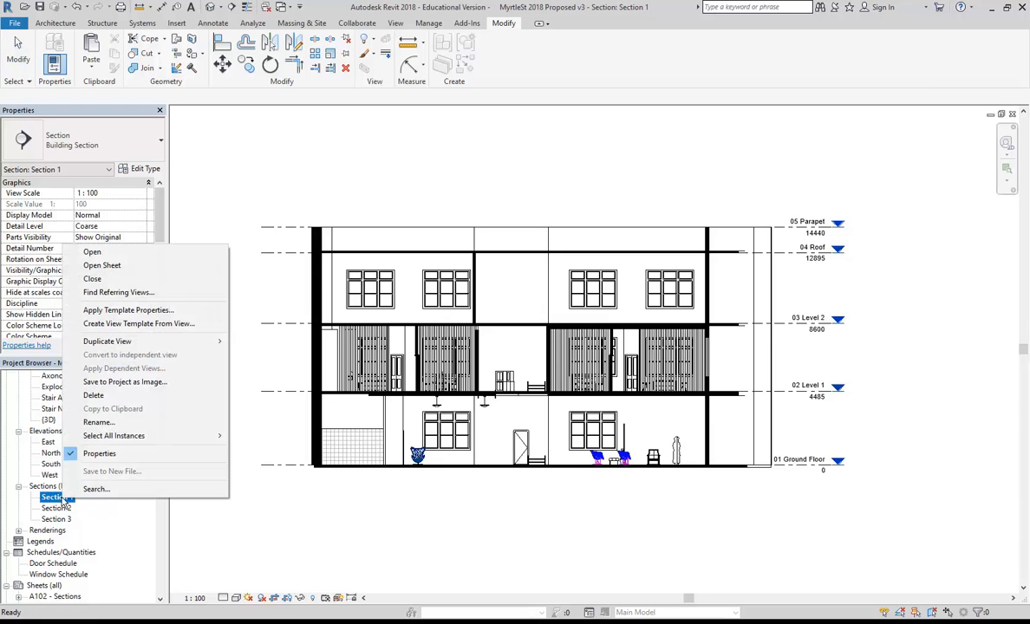
pyautogui.moveTo(208, 340)
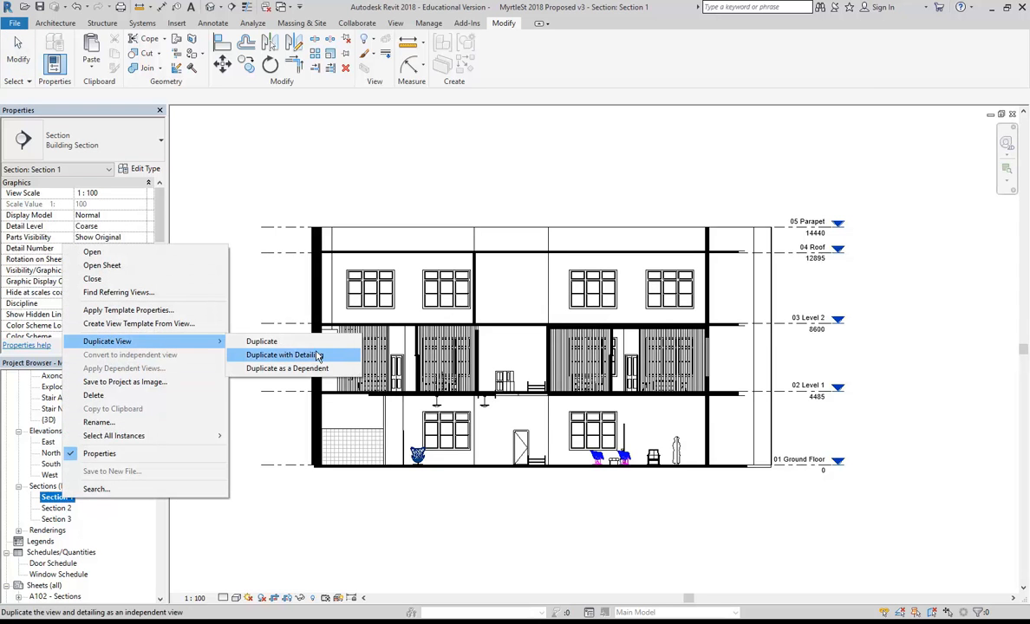
# Duplicate the Section 1 view and open the Ground Floor Plan.
pyautogui.click(259, 343)
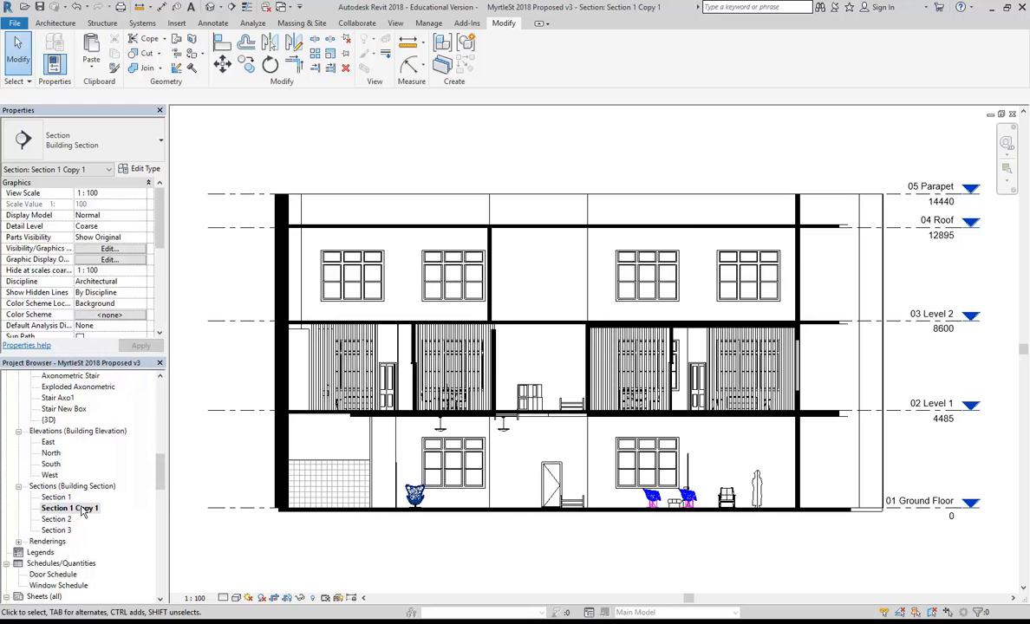
pyautogui.moveTo(158, 479); pyautogui.dragTo(160, 419)
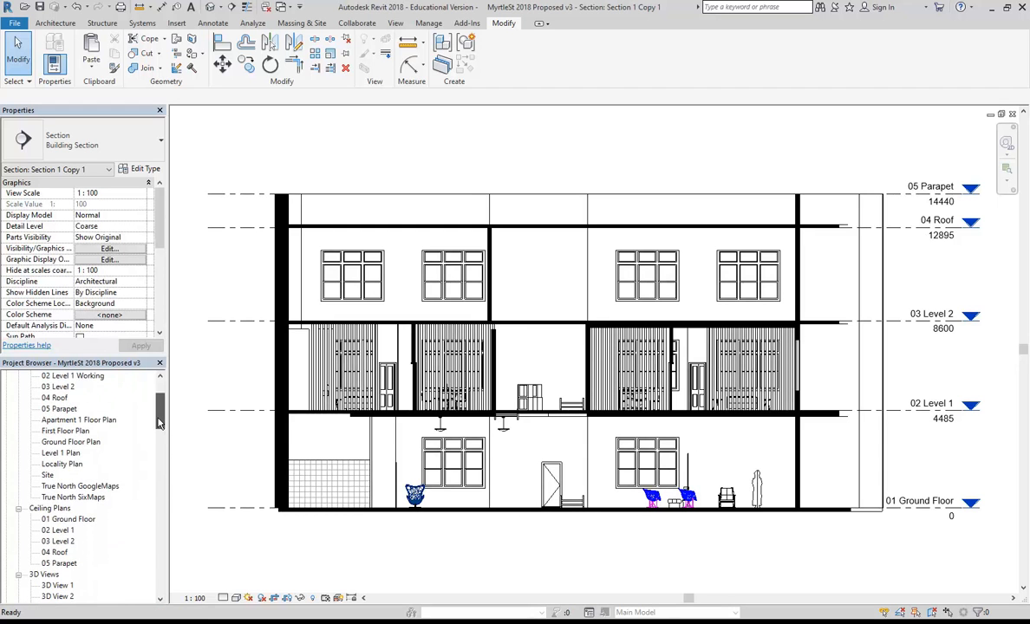
pyautogui.doubleClick(71, 442)
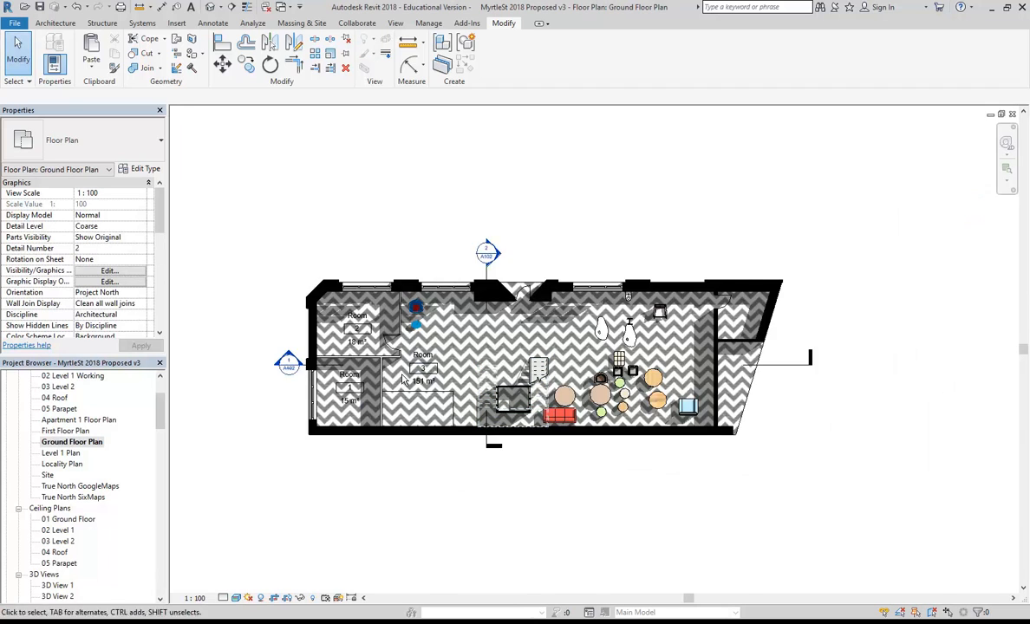
pyautogui.scroll(10, 222, 357)
# Select the section line at marker A102 and pull its head out to the left.
pyautogui.moveTo(313, 444)
pyautogui.mouseDown(button='middle')
pyautogui.moveTo(451, 492)
pyautogui.moveTo(451, 528)
pyautogui.moveTo(469, 537)
pyautogui.mouseUp(button='middle')
pyautogui.scroll(3, 432, 494)
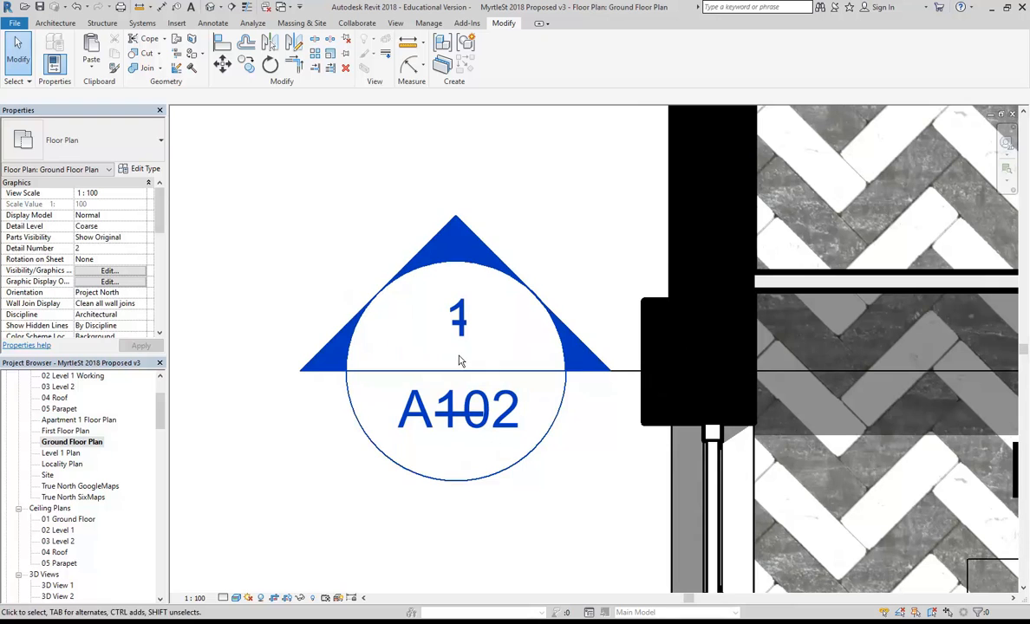
pyautogui.click(620, 376)
pyautogui.moveTo(577, 301); pyautogui.dragTo(620, 331, button='middle')
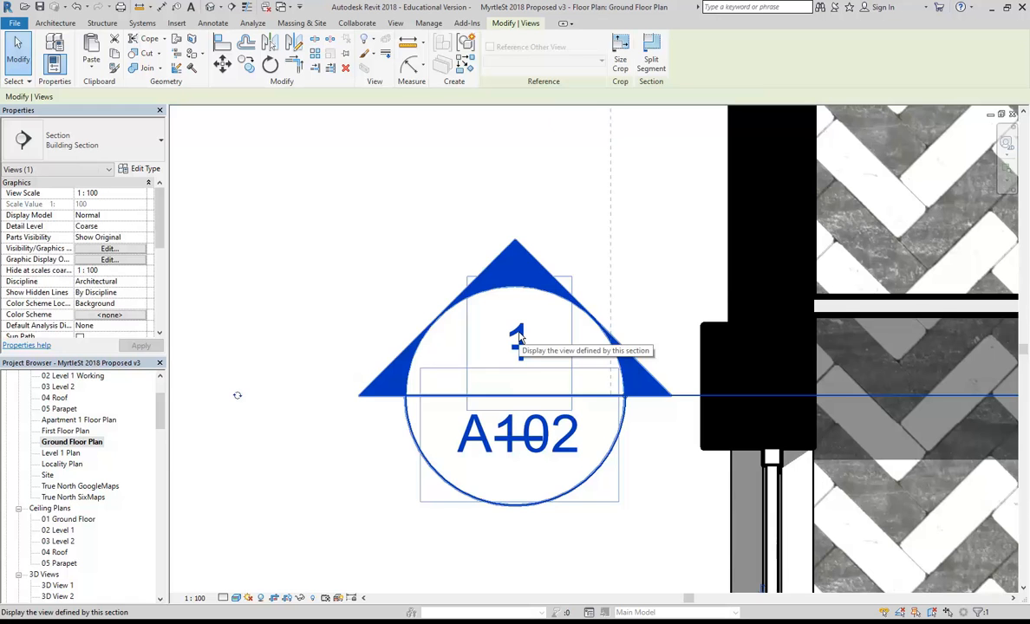
pyautogui.scroll(-2, 519, 404)
pyautogui.moveTo(651, 396); pyautogui.dragTo(404, 394)
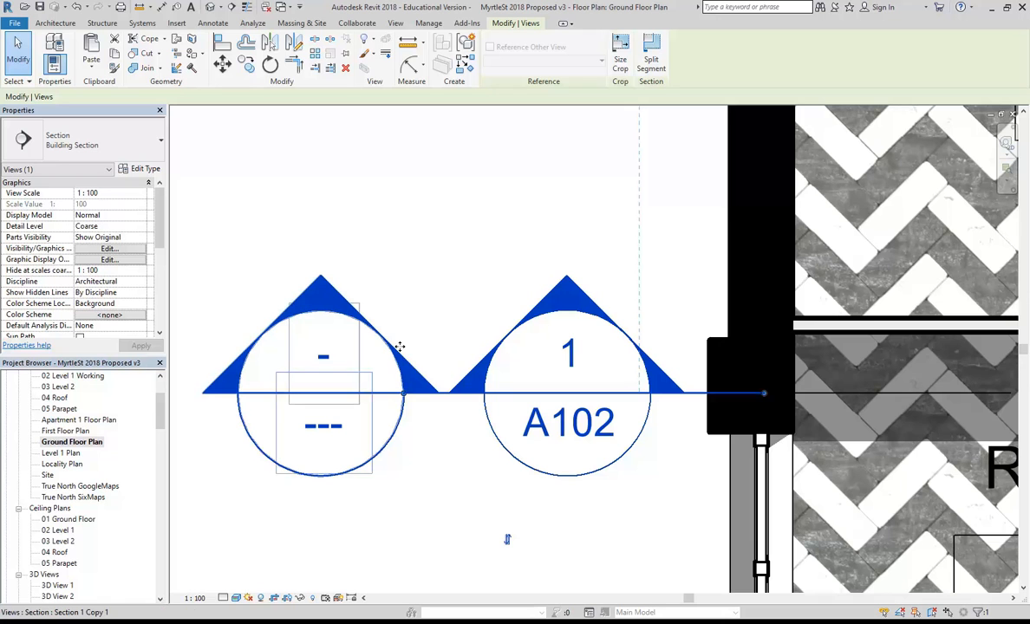
# Undo both the section head move and the duplicated section view.
pyautogui.click(78, 7)
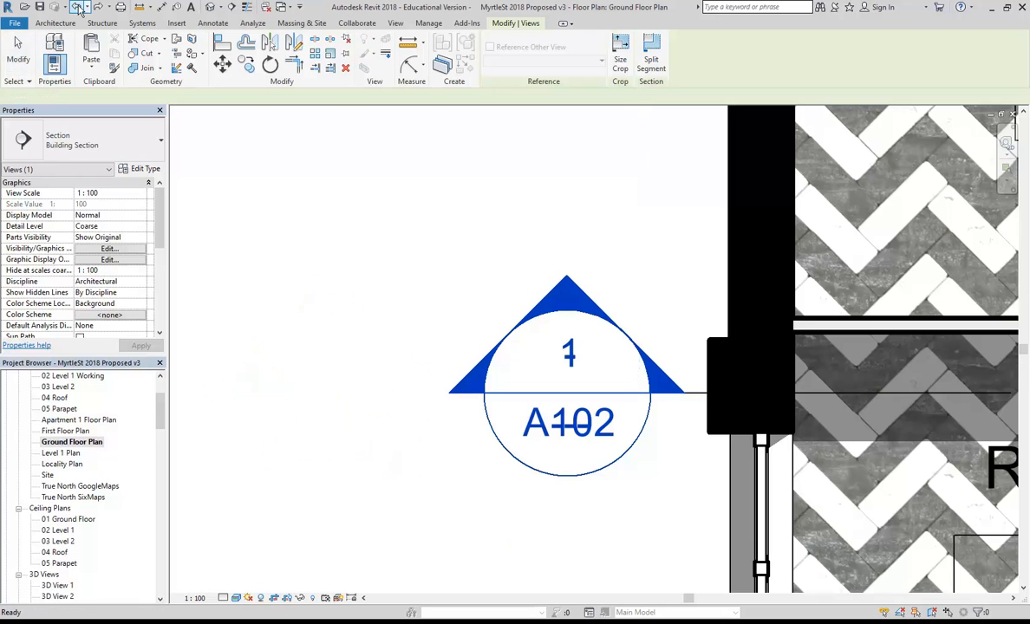
pyautogui.click(79, 8)
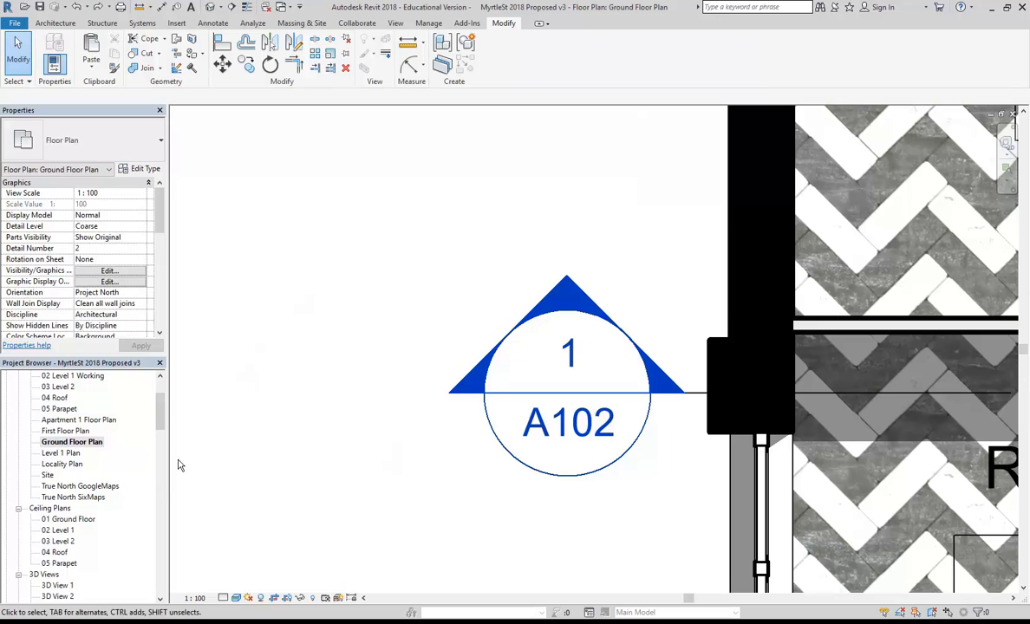
pyautogui.moveTo(159, 406); pyautogui.dragTo(161, 478)
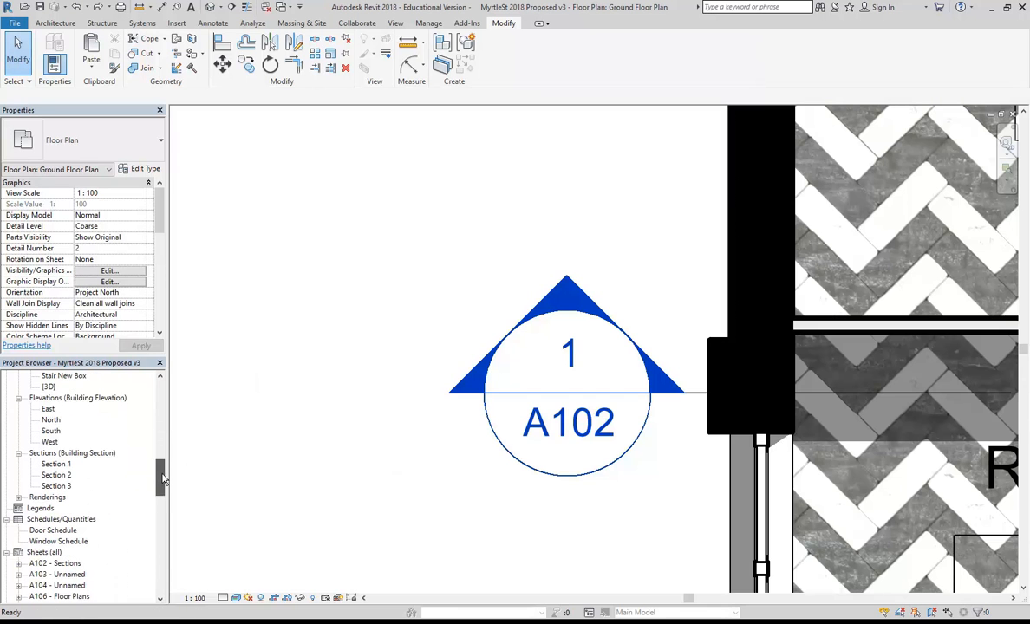
# Open Section 1, set its visual style to Realistic and turn shadows on.
pyautogui.click(56, 465)
pyautogui.doubleClick(57, 465)
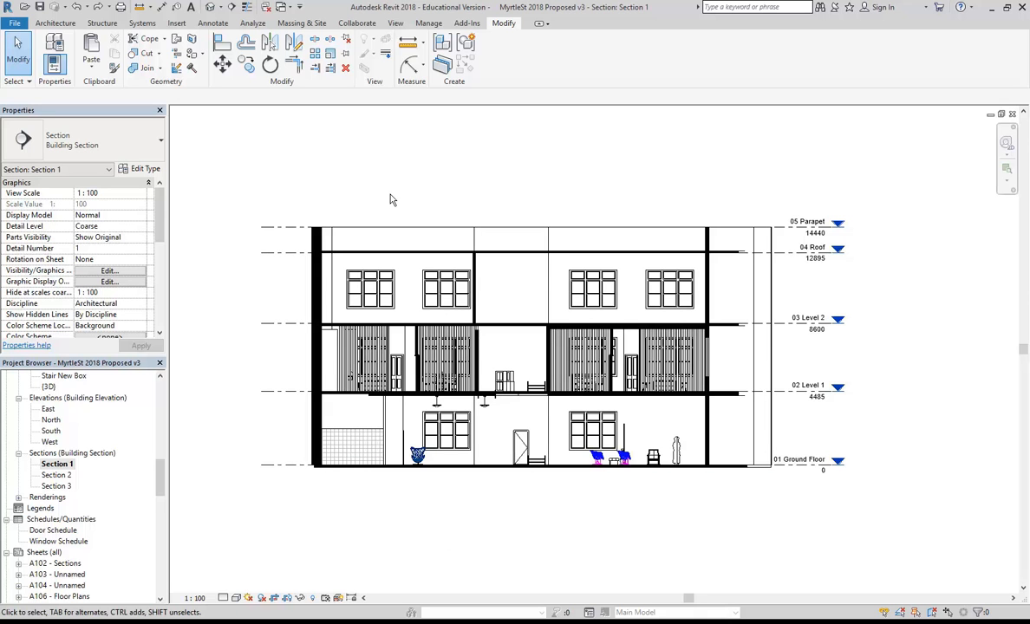
pyautogui.scroll(1, 511, 547)
pyautogui.moveTo(511, 546); pyautogui.dragTo(531, 547, button='middle')
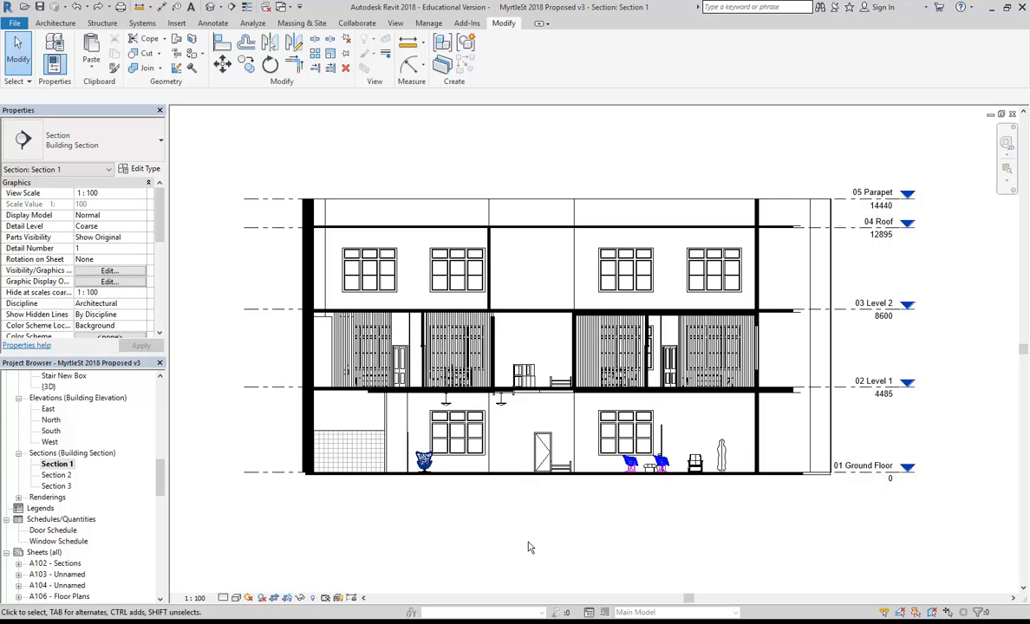
pyautogui.click(236, 599)
pyautogui.click(249, 574)
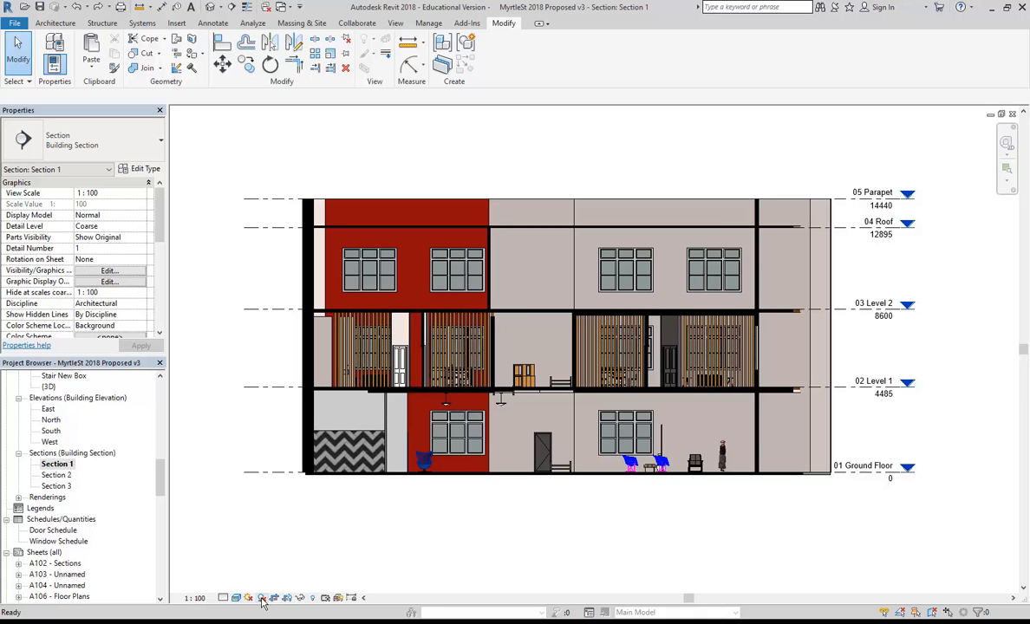
pyautogui.click(261, 598)
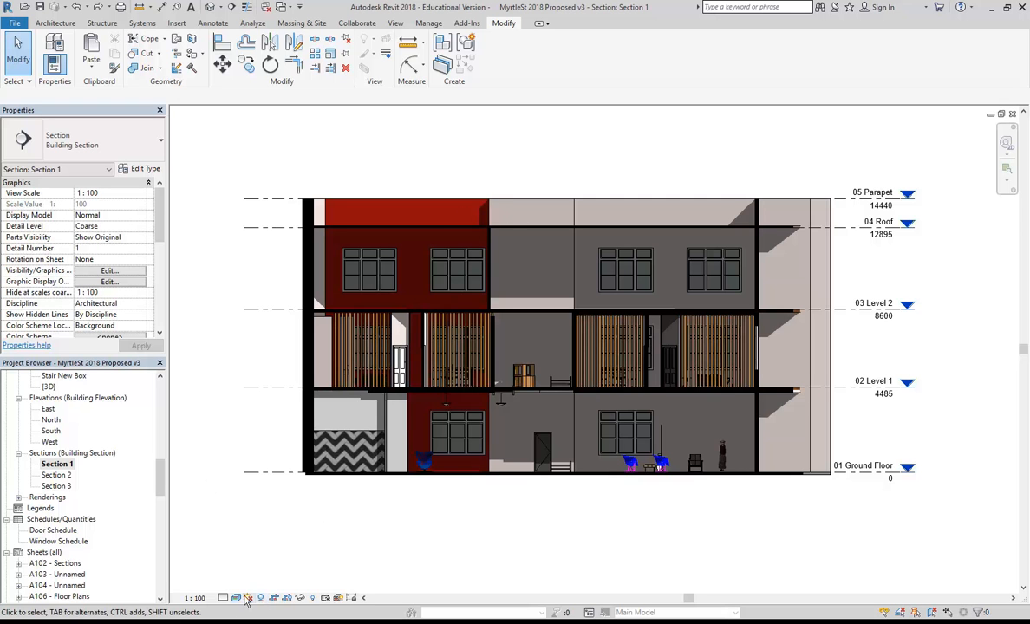
# Switch Section 1's visual style to Hidden Line, keeping the shadows.
pyautogui.click(248, 599)
pyautogui.click(258, 538)
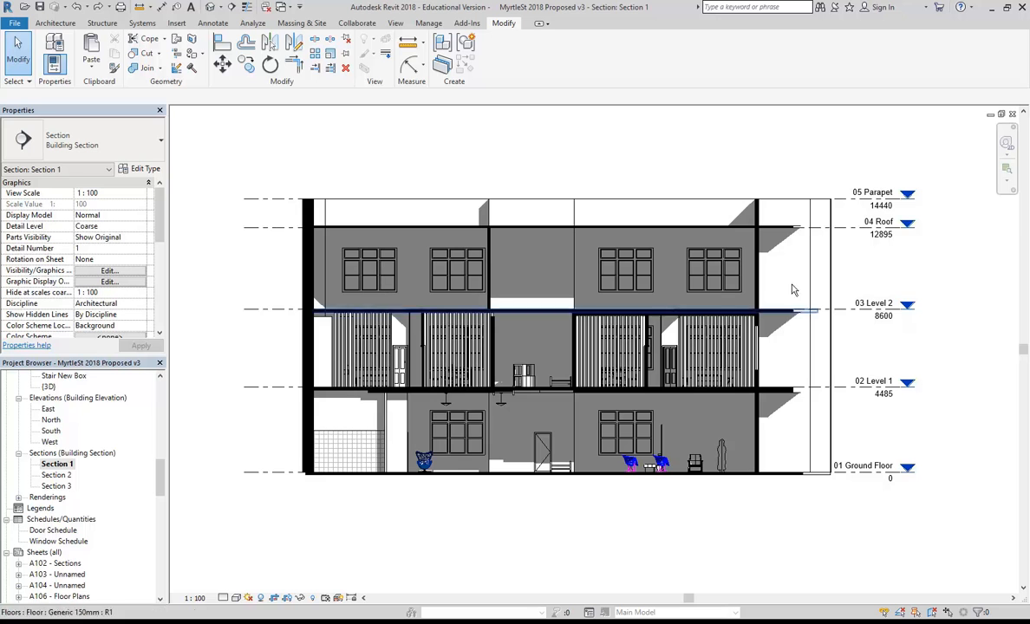
pyautogui.click(248, 598)
# In Sun Settings, try and apply sun azimuths of 90° and then 150°.
pyautogui.click(277, 556)
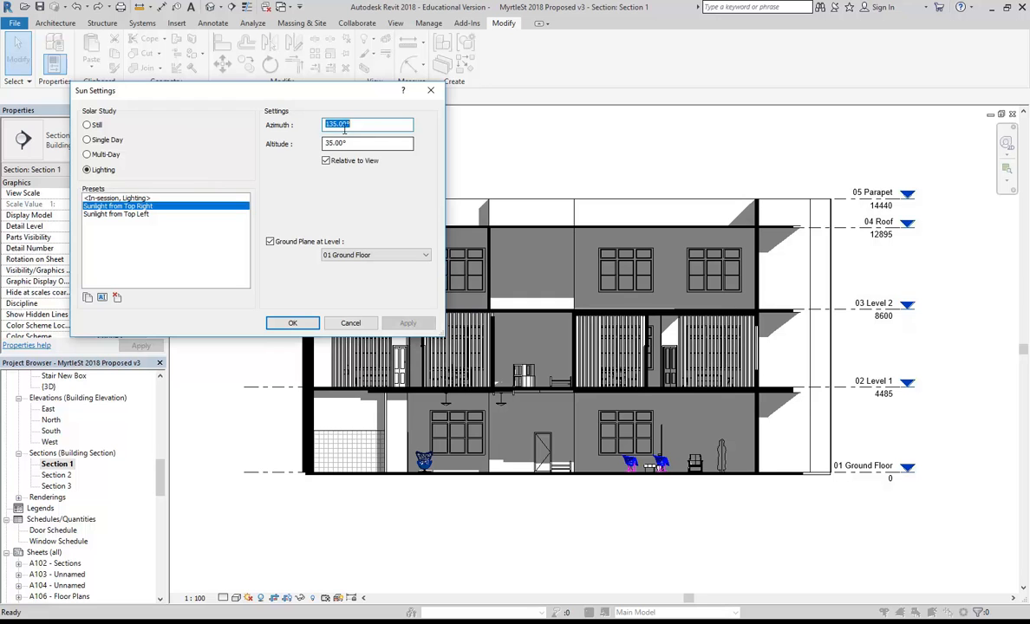
pyautogui.click(374, 124)
pyautogui.doubleClick(340, 125)
pyautogui.write('90')
pyautogui.click(364, 145)
pyautogui.click(408, 324)
pyautogui.moveTo(347, 124); pyautogui.dragTo(240, 133)
pyautogui.write('1')
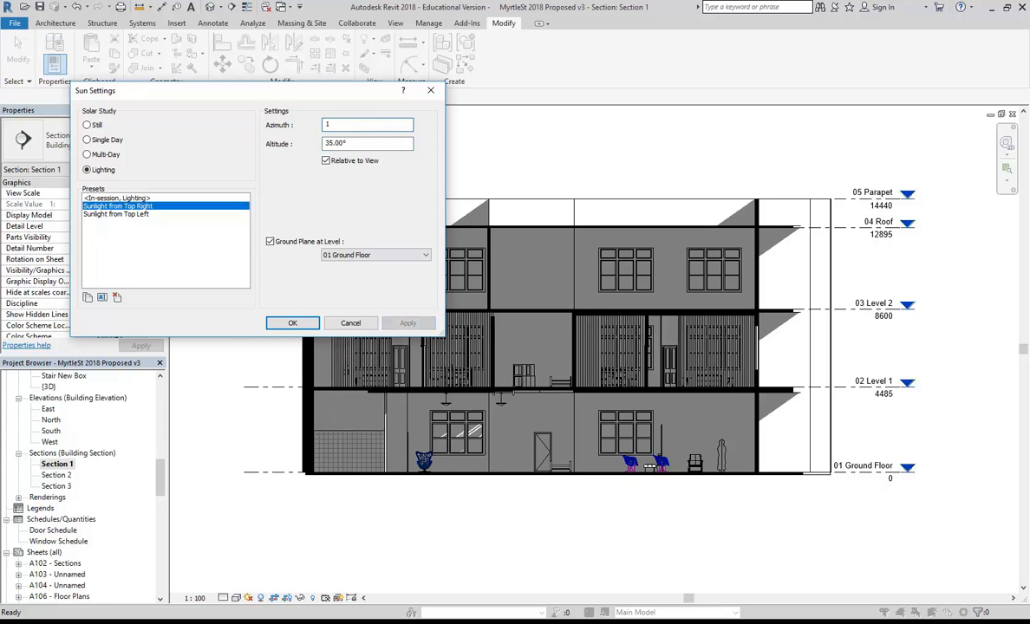
pyautogui.write('50')
pyautogui.press('Tab')
pyautogui.click(407, 323)
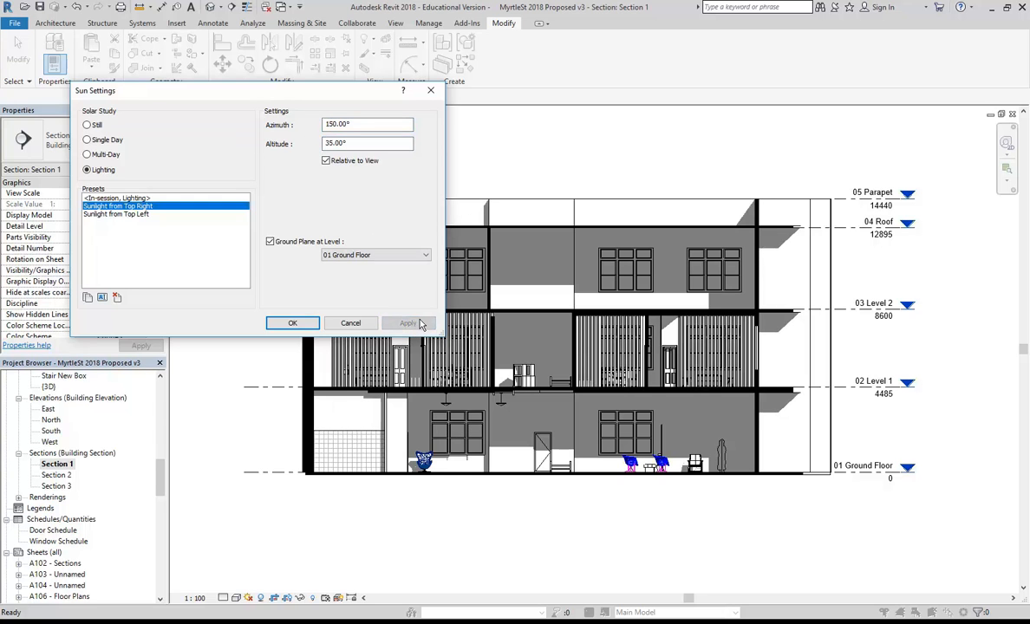
# Test and apply sun altitudes of 20° and then 10°.
pyautogui.doubleClick(369, 144)
pyautogui.write('2')
pyautogui.click(408, 323)
pyautogui.moveTo(344, 93); pyautogui.dragTo(377, 73)
pyautogui.doubleClick(400, 127)
pyautogui.write('10')
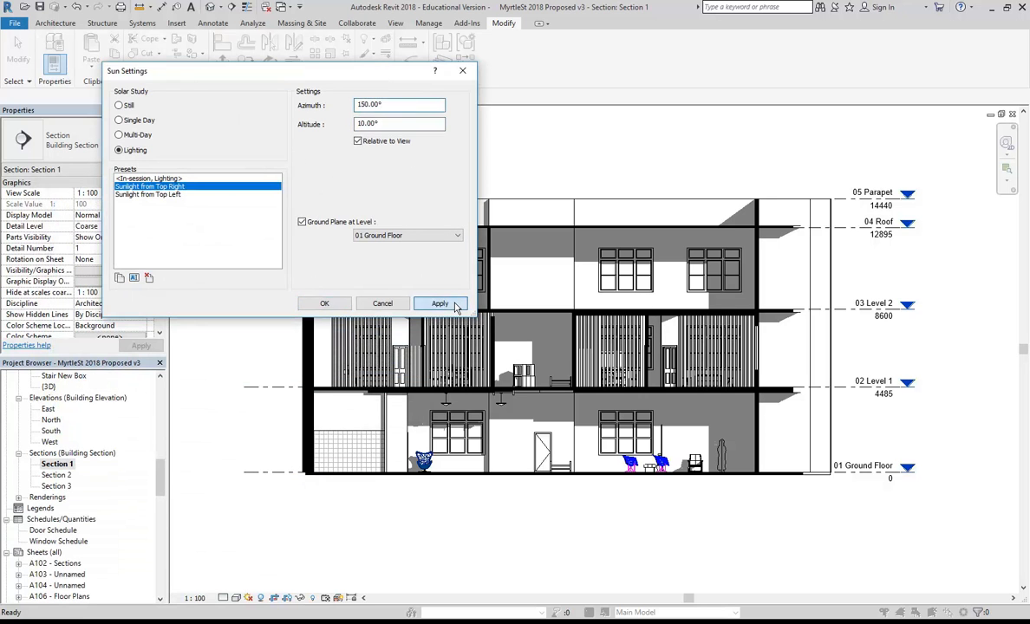
pyautogui.click(440, 303)
# Set altitude 15° and azimuth 170°, uncheck Ground Plane at Level, and confirm.
pyautogui.doubleClick(392, 124)
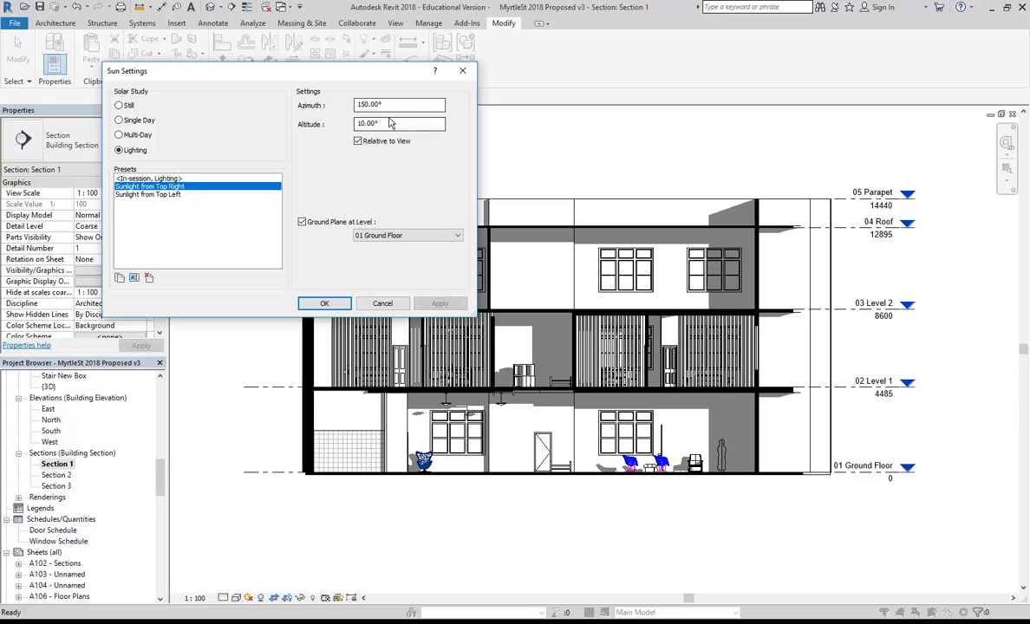
pyautogui.write('15')
pyautogui.click(406, 104)
pyautogui.write('170')
pyautogui.click(440, 303)
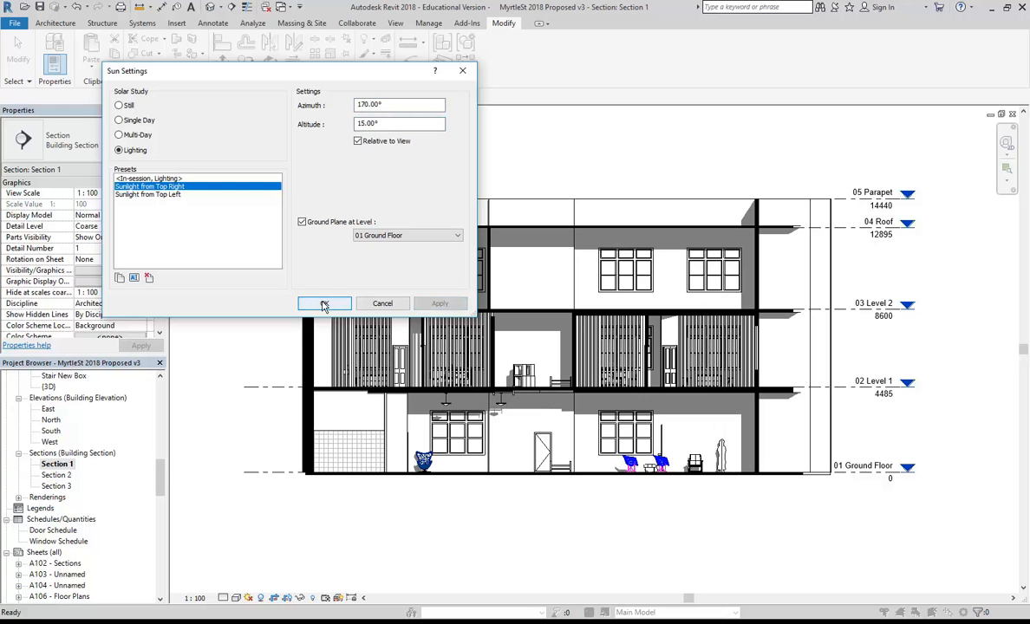
pyautogui.click(302, 222)
pyautogui.click(322, 305)
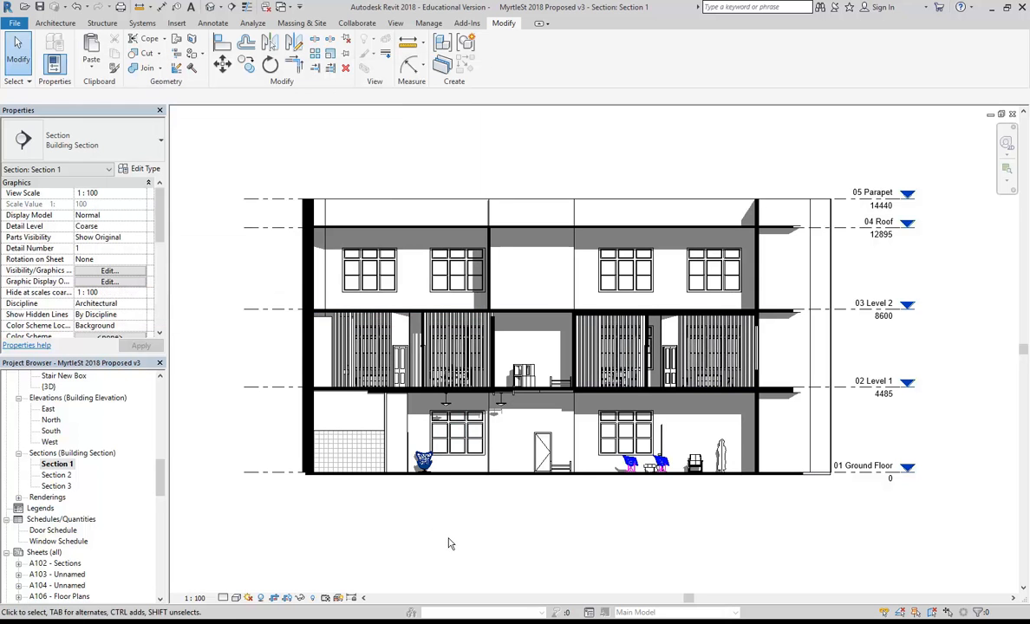
# In Graphic Display Options, lower the Lighting Shadows intensity to about 27 and apply.
pyautogui.click(248, 599)
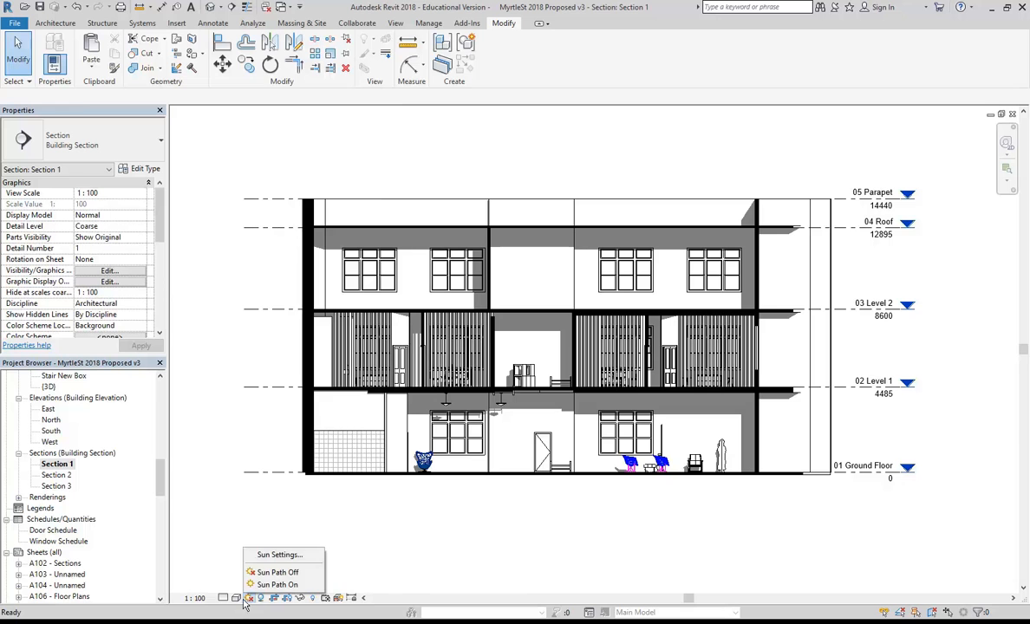
pyautogui.click(237, 598)
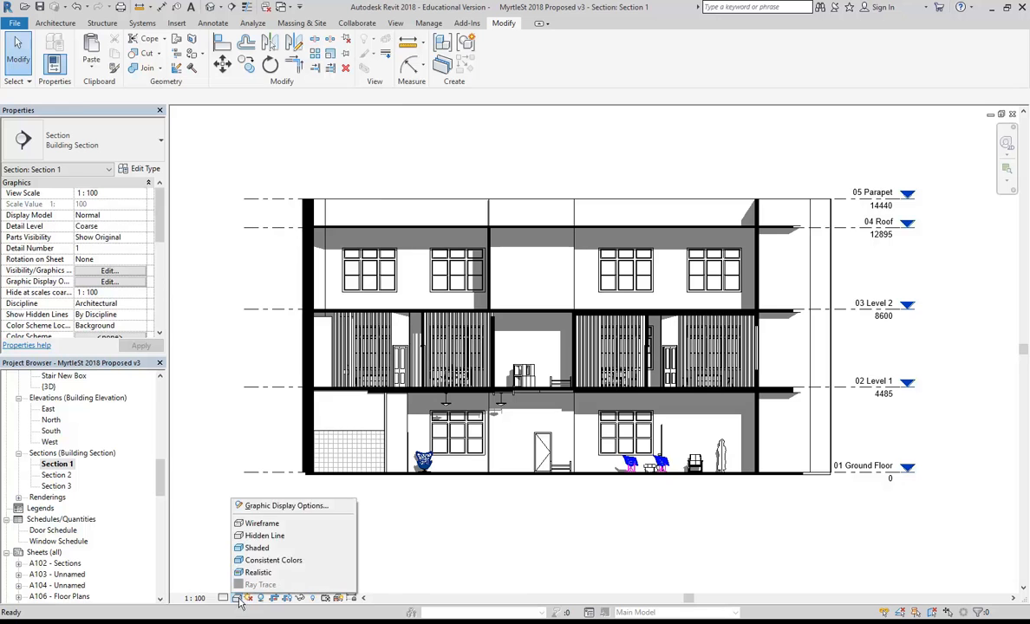
pyautogui.click(257, 506)
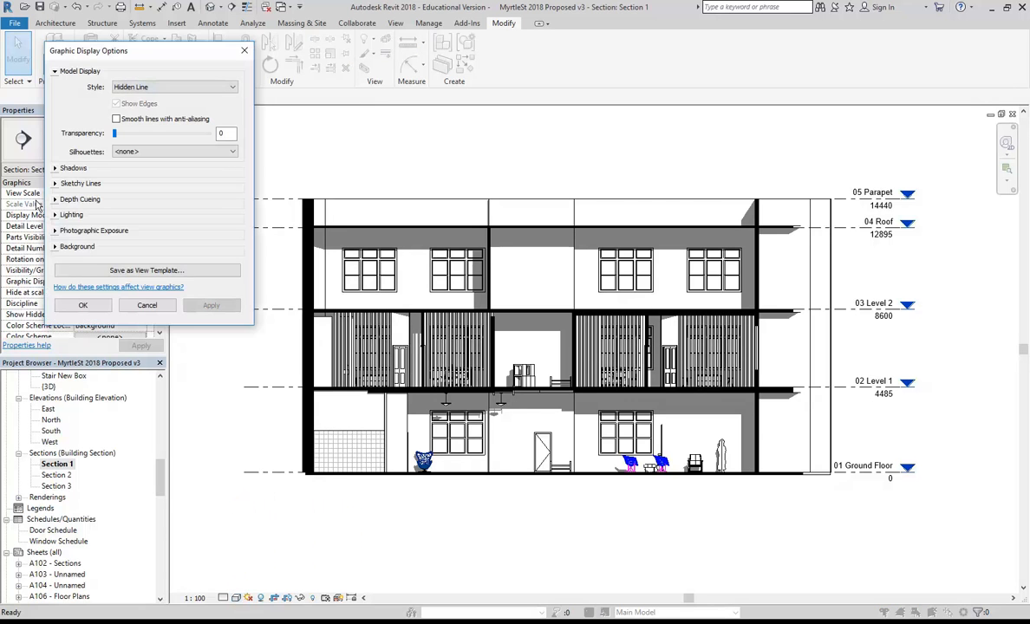
pyautogui.click(55, 215)
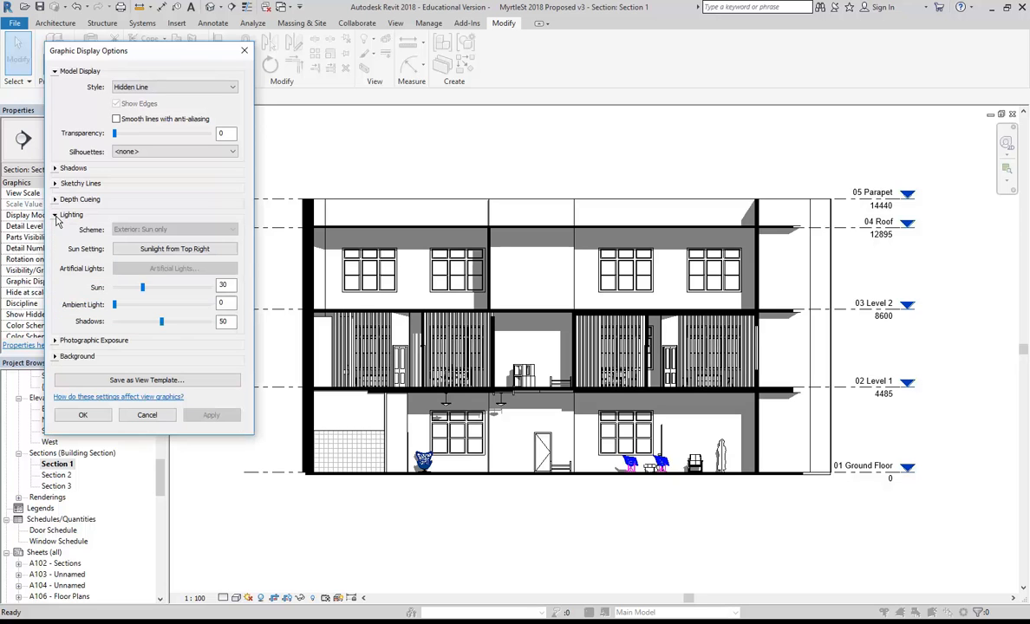
pyautogui.moveTo(161, 324); pyautogui.dragTo(143, 326)
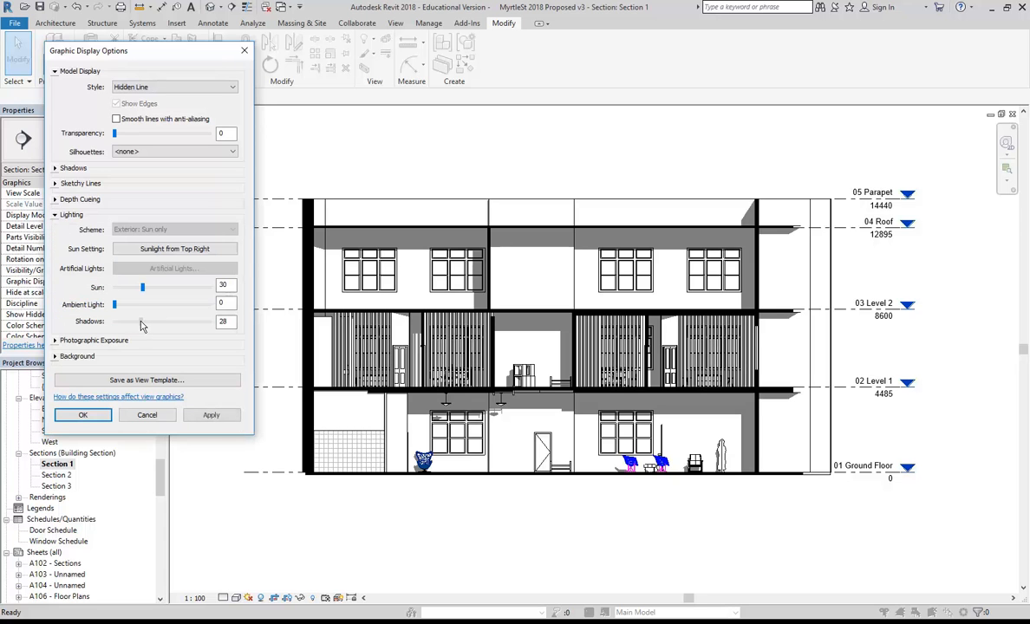
pyautogui.click(211, 416)
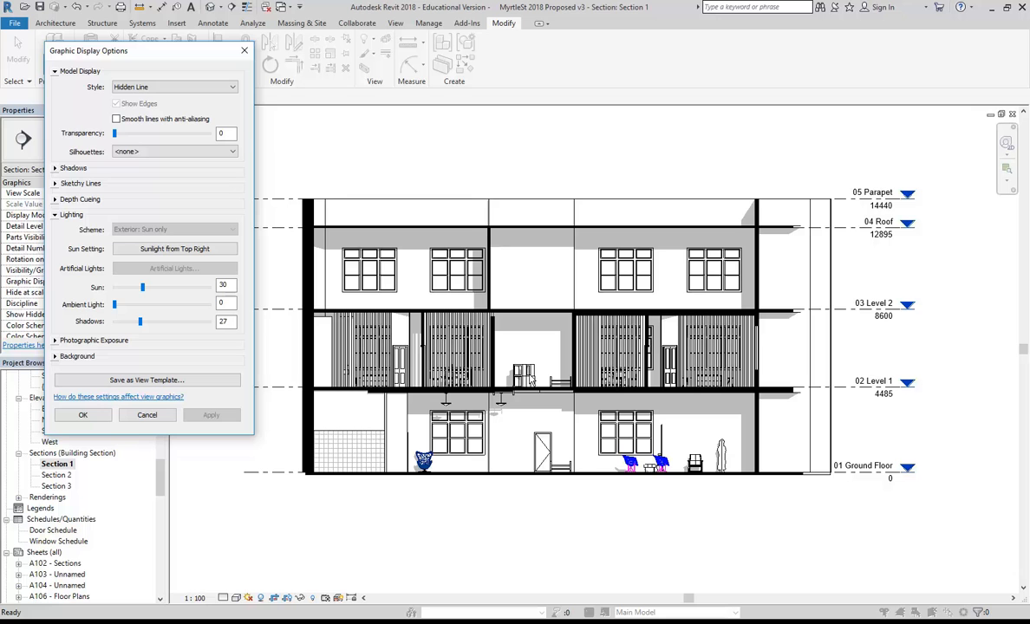
pyautogui.click(84, 416)
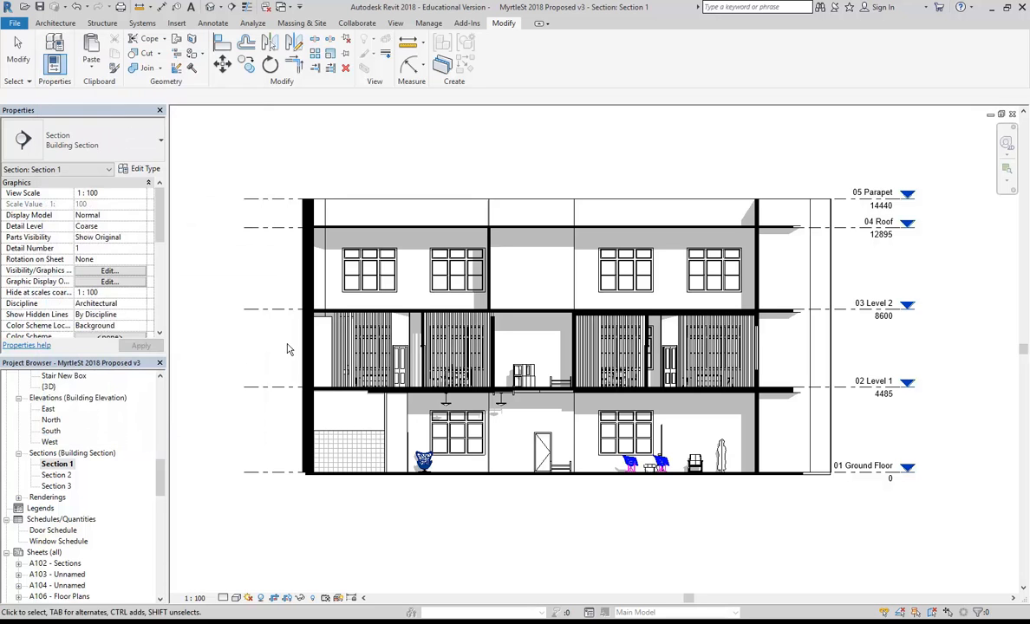
# Recentre the whole section in view, then open sheet A106 - Floor Plans.
pyautogui.click(487, 348)
pyautogui.scroll(3, 487, 328)
pyautogui.scroll(4, 486, 326)
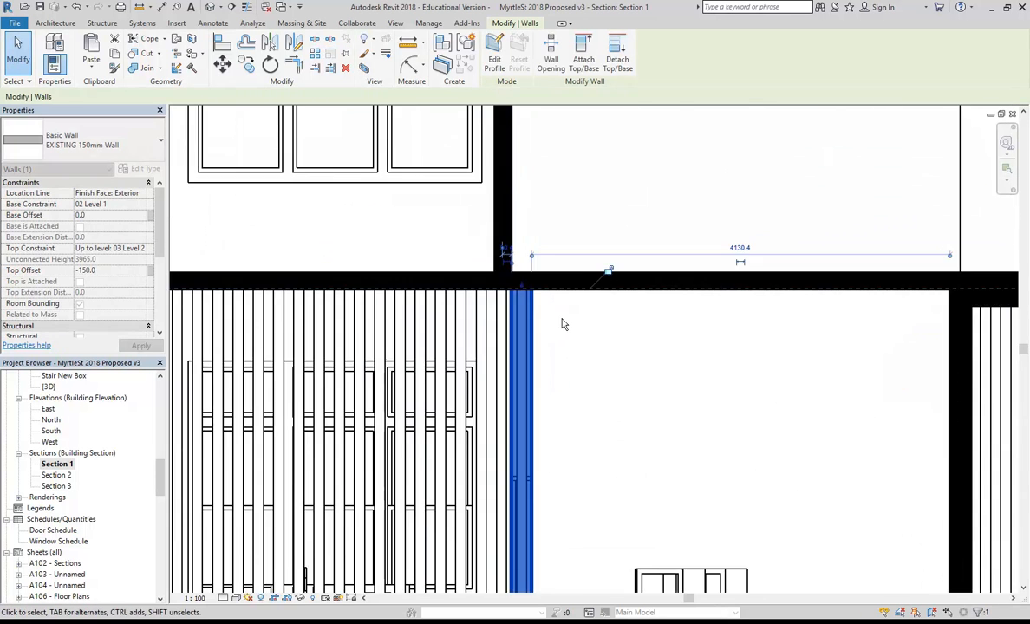
pyautogui.scroll(-5, 565, 324)
pyautogui.moveTo(559, 343); pyautogui.dragTo(508, 345, button='middle')
pyautogui.click(573, 241)
pyautogui.scroll(-2, 571, 242)
pyautogui.moveTo(568, 244); pyautogui.dragTo(504, 271, button='middle')
pyautogui.scroll(-1, 496, 260)
pyautogui.scroll(-1, 504, 271)
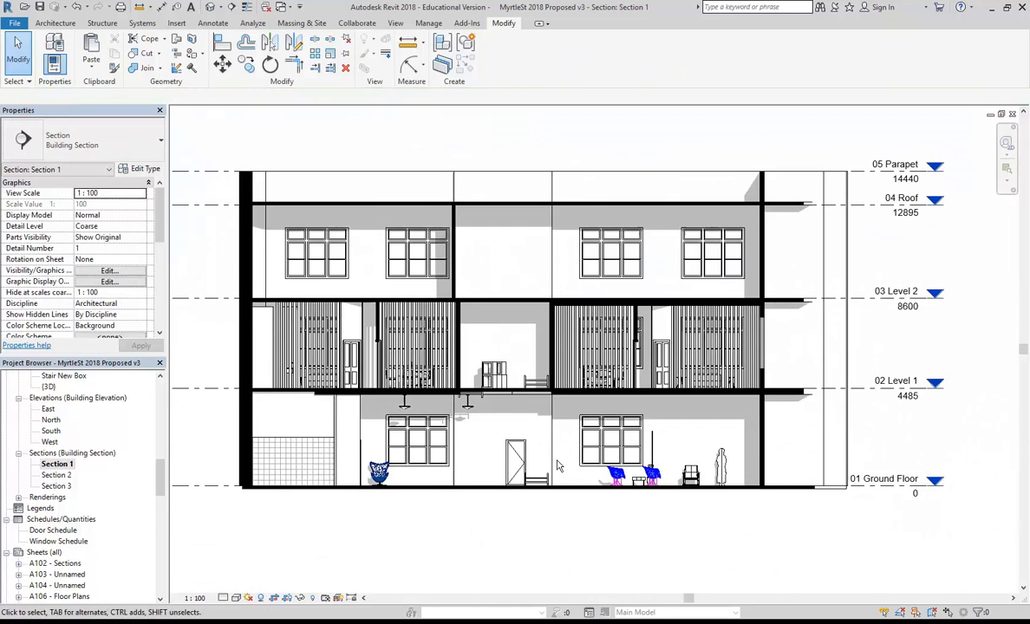
pyautogui.moveTo(159, 482); pyautogui.dragTo(160, 501)
pyautogui.doubleClick(76, 477)
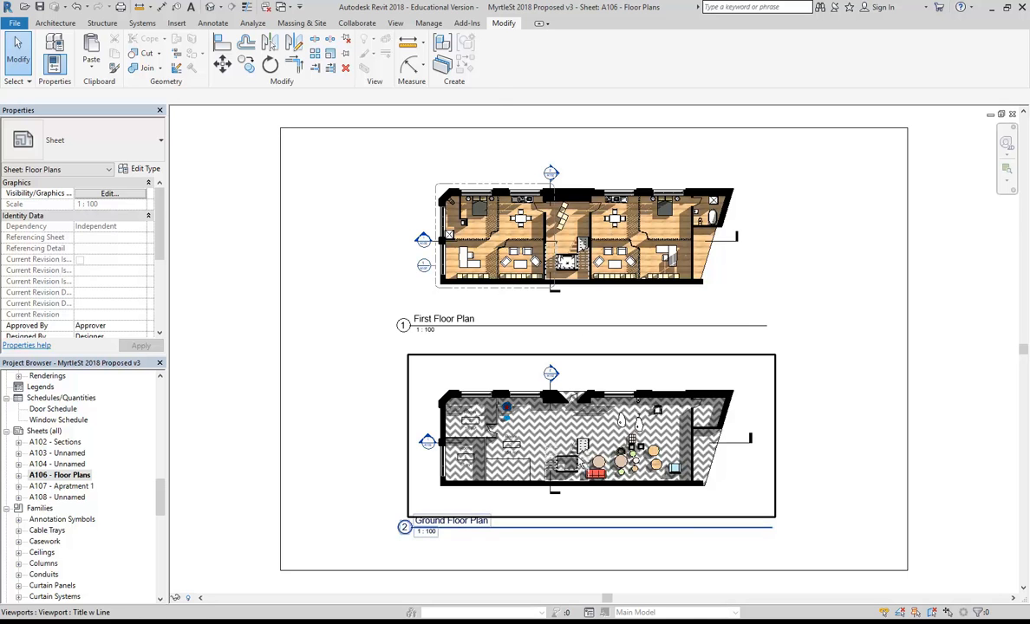
# Change both floor plan viewports' type to No Title.
pyautogui.click(539, 430)
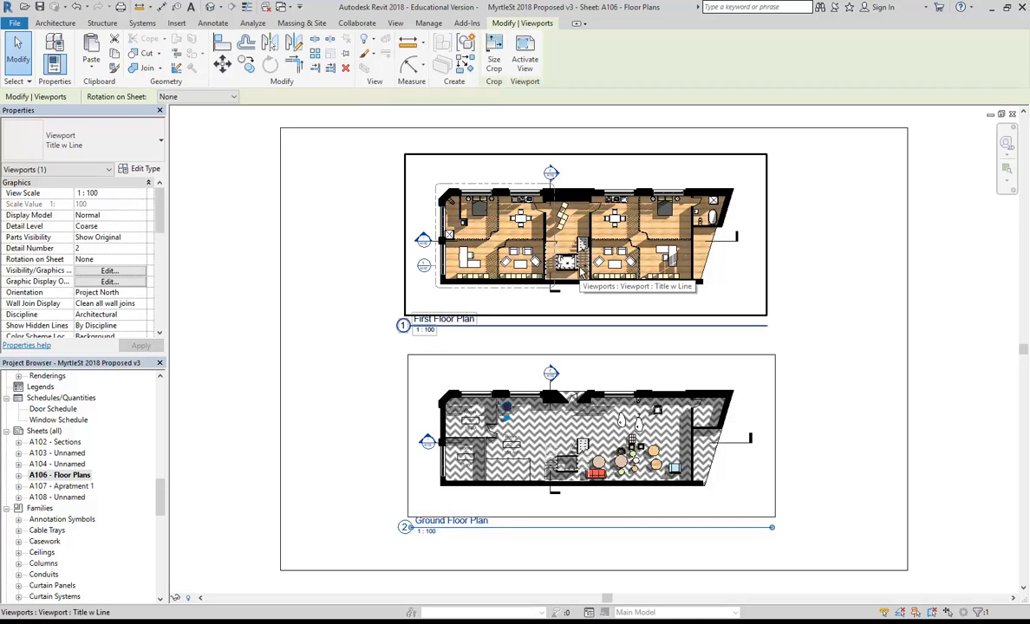
pyautogui.keyDown('ctrl'); pyautogui.click(439, 328); pyautogui.keyUp('ctrl')
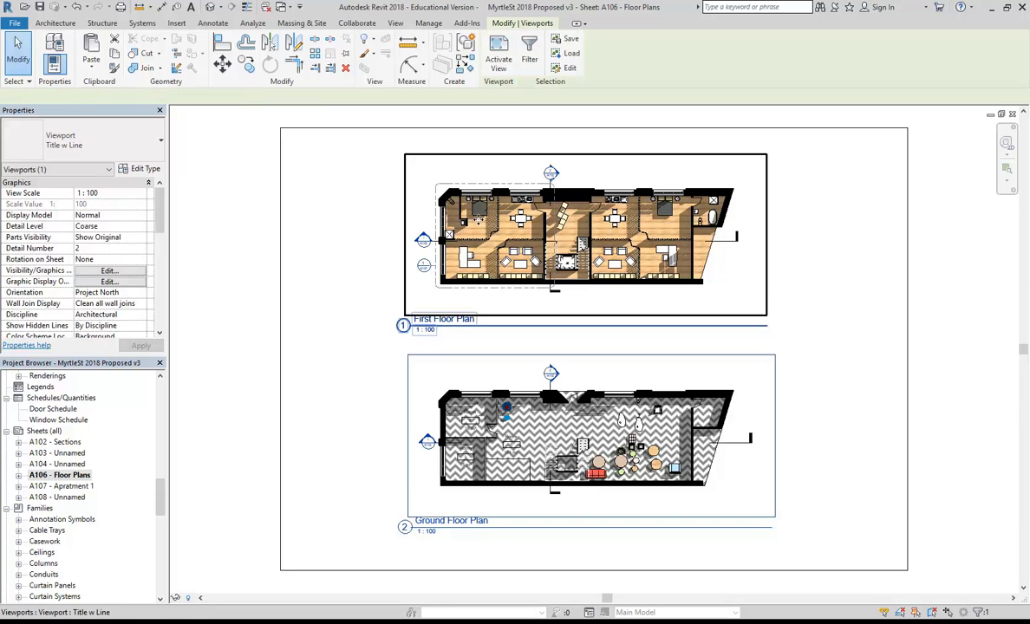
pyautogui.click(88, 143)
pyautogui.click(39, 199)
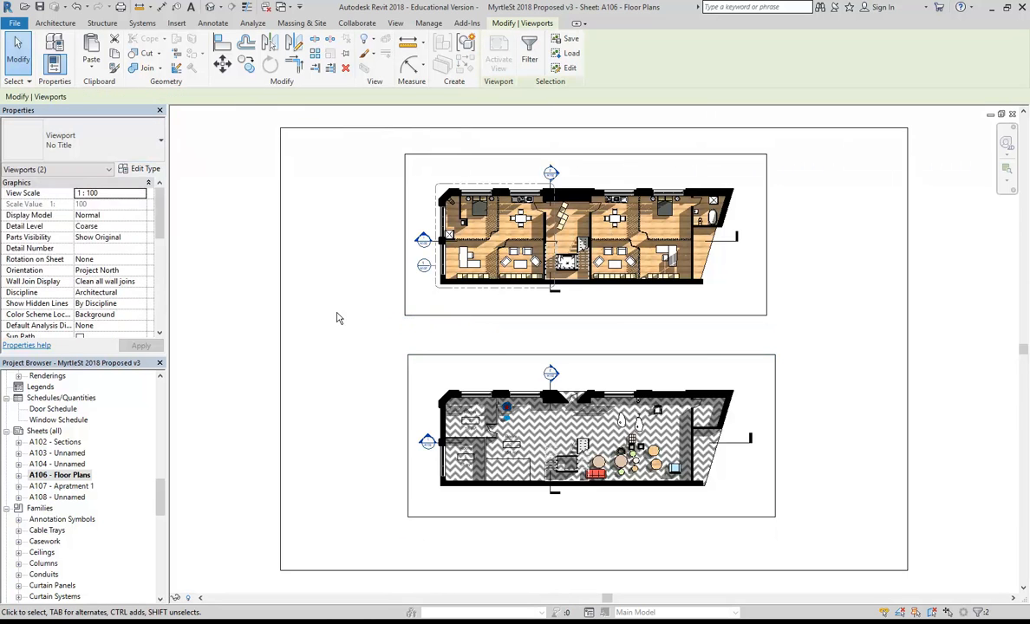
pyautogui.click(328, 268)
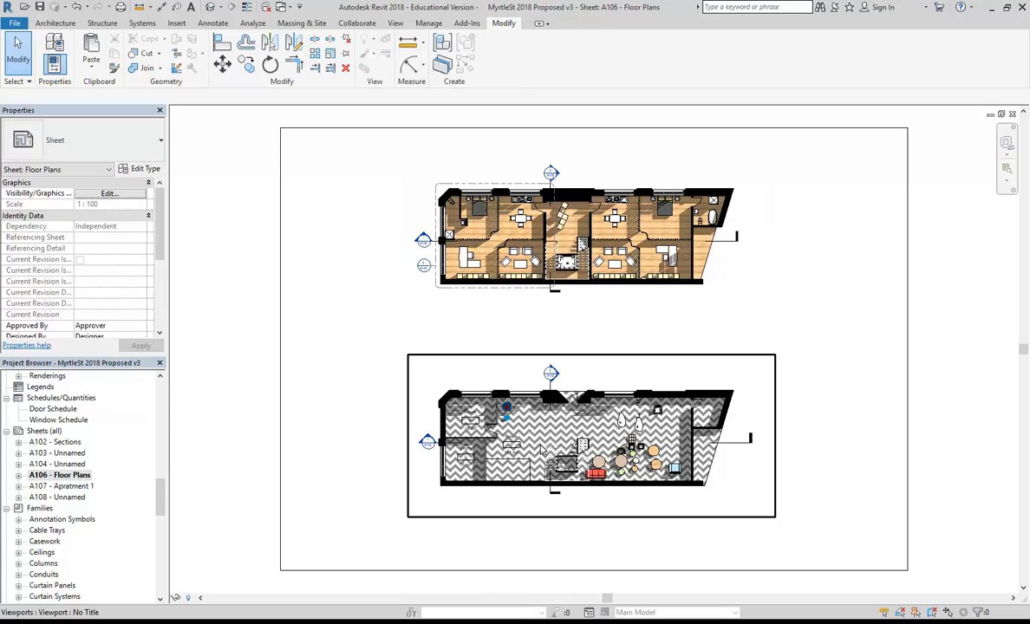
# Move the plans down the sheet, placing First Floor Plan back above Ground Floor Plan.
pyautogui.moveTo(562, 447); pyautogui.dragTo(558, 495)
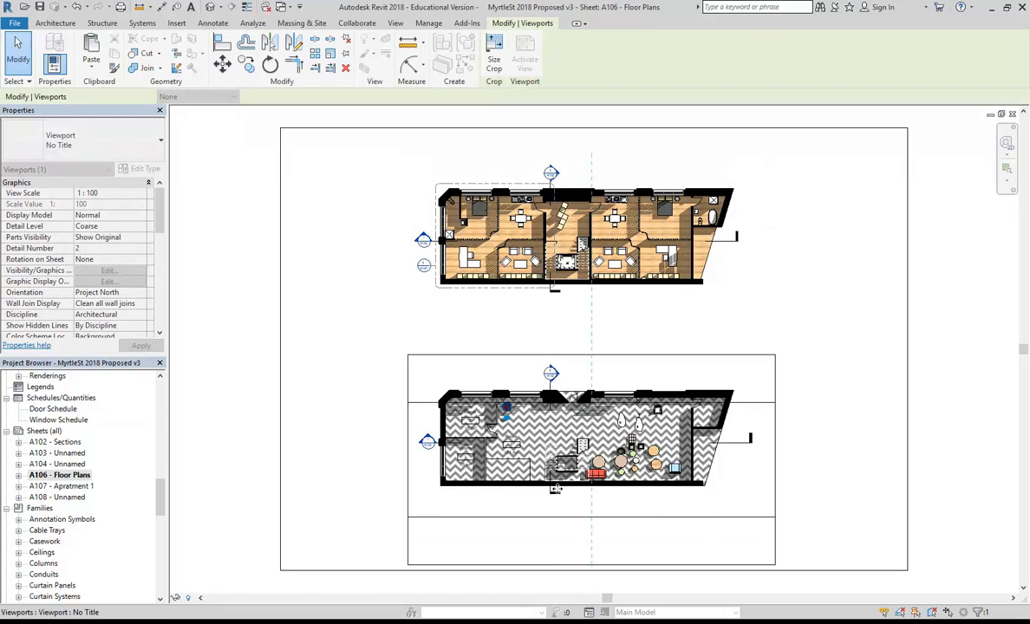
pyautogui.moveTo(557, 263); pyautogui.dragTo(572, 349)
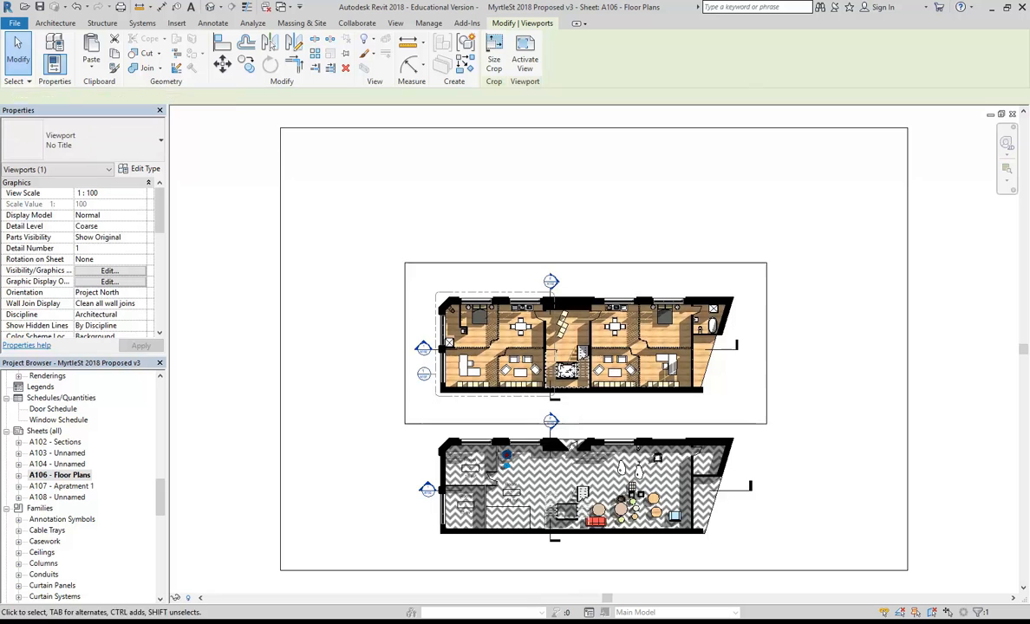
pyautogui.click(506, 250)
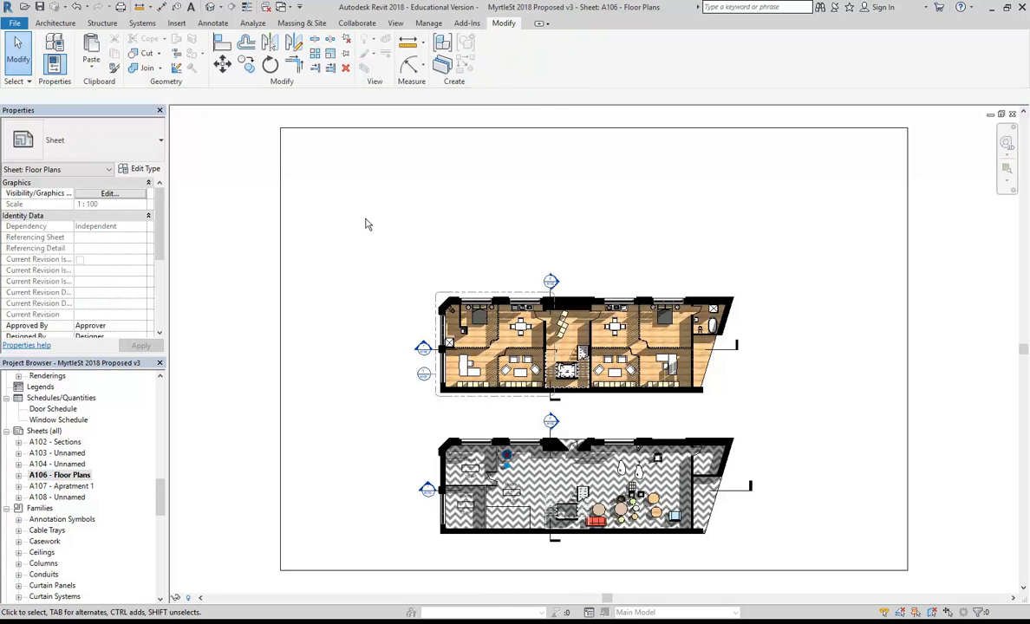
pyautogui.moveTo(560, 302); pyautogui.dragTo(491, 302)
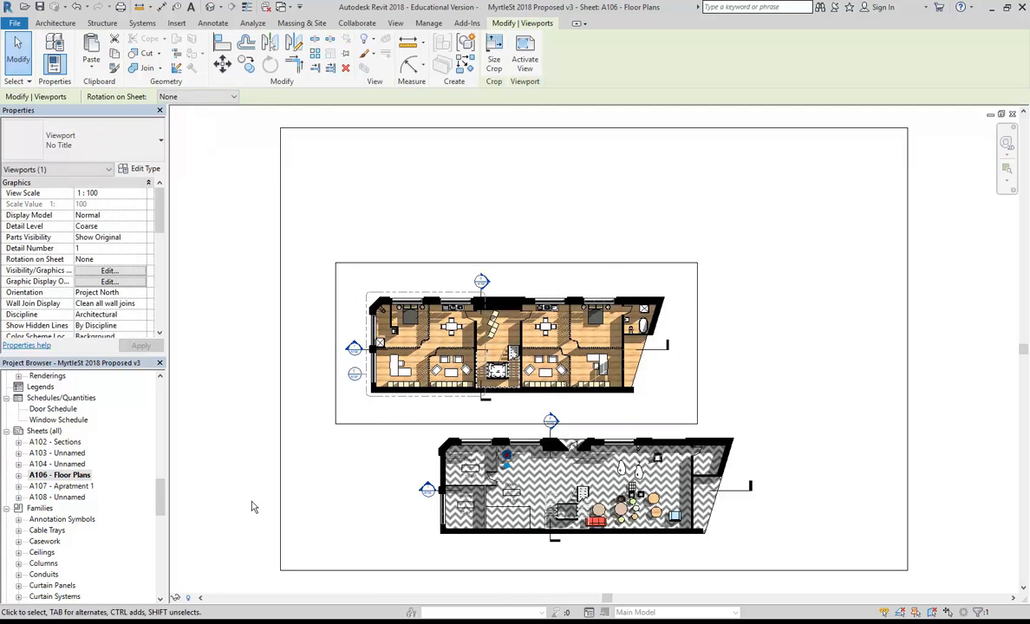
pyautogui.click(378, 214)
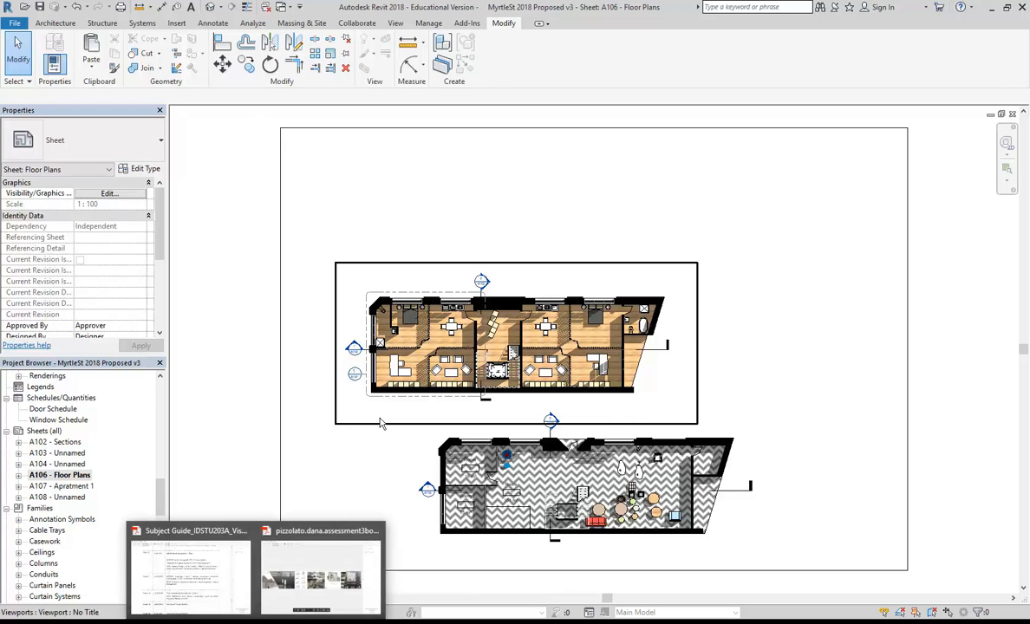
pyautogui.click(378, 422)
pyautogui.moveTo(398, 333); pyautogui.dragTo(502, 356)
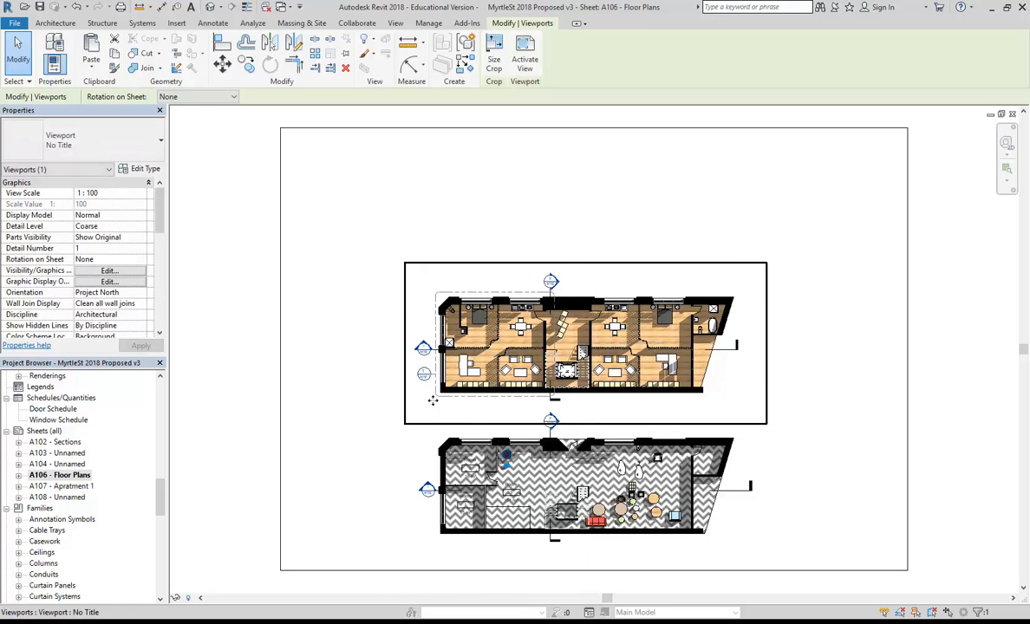
pyautogui.click(344, 320)
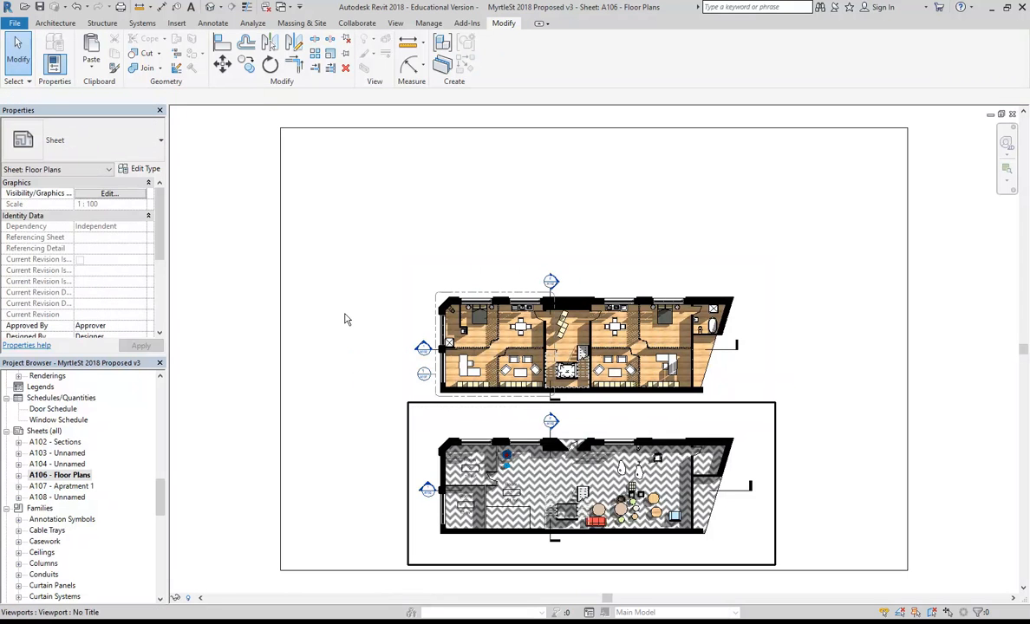
# Nudge Ground Floor Plan down and lower First Floor Plan slightly to even the spacing.
pyautogui.click(542, 499)
pyautogui.press('Down')
pyautogui.press('Down')
pyautogui.press('Down')
pyautogui.scroll(5, 651, 358)
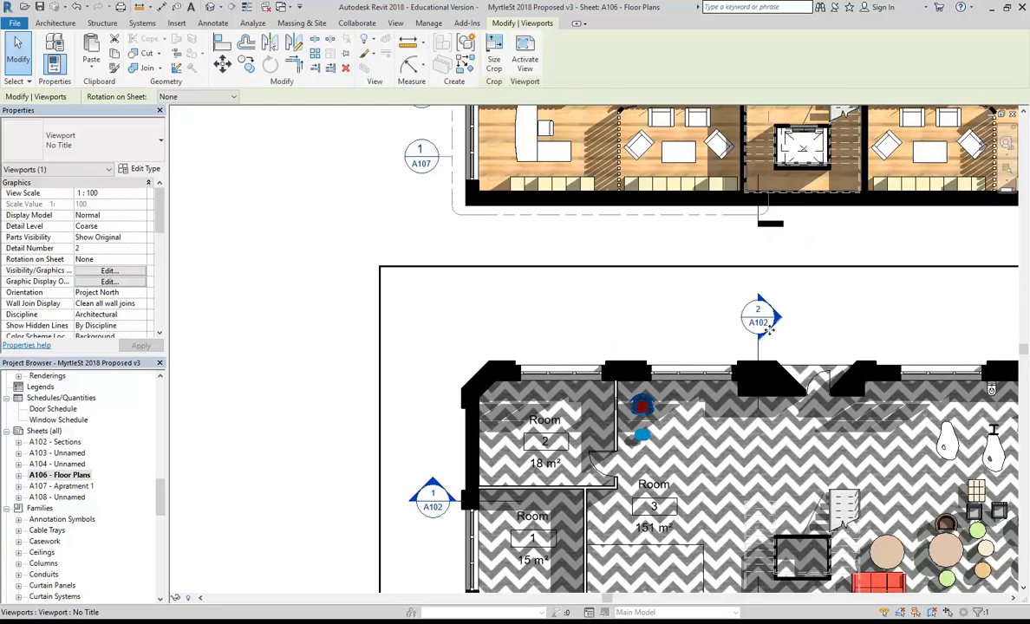
pyautogui.scroll(-2, 761, 322)
pyautogui.moveTo(761, 323); pyautogui.dragTo(614, 342, button='middle')
pyautogui.scroll(-1, 621, 326)
pyautogui.scroll(-3, 614, 342)
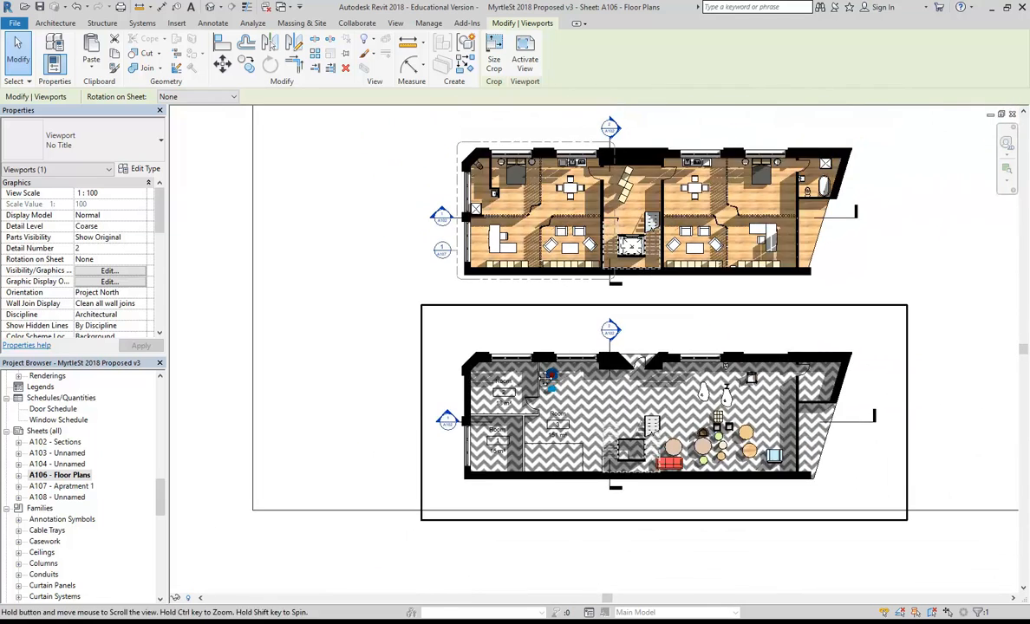
pyautogui.scroll(1, 550, 287)
pyautogui.moveTo(548, 268); pyautogui.dragTo(548, 281)
pyautogui.scroll(-1, 548, 281)
pyautogui.moveTo(547, 345); pyautogui.dragTo(536, 400, button='middle')
pyautogui.click(391, 198)
pyautogui.moveTo(420, 253); pyautogui.dragTo(423, 291, button='middle')
pyautogui.scroll(-2, 416, 267)
pyautogui.scroll(1, 418, 281)
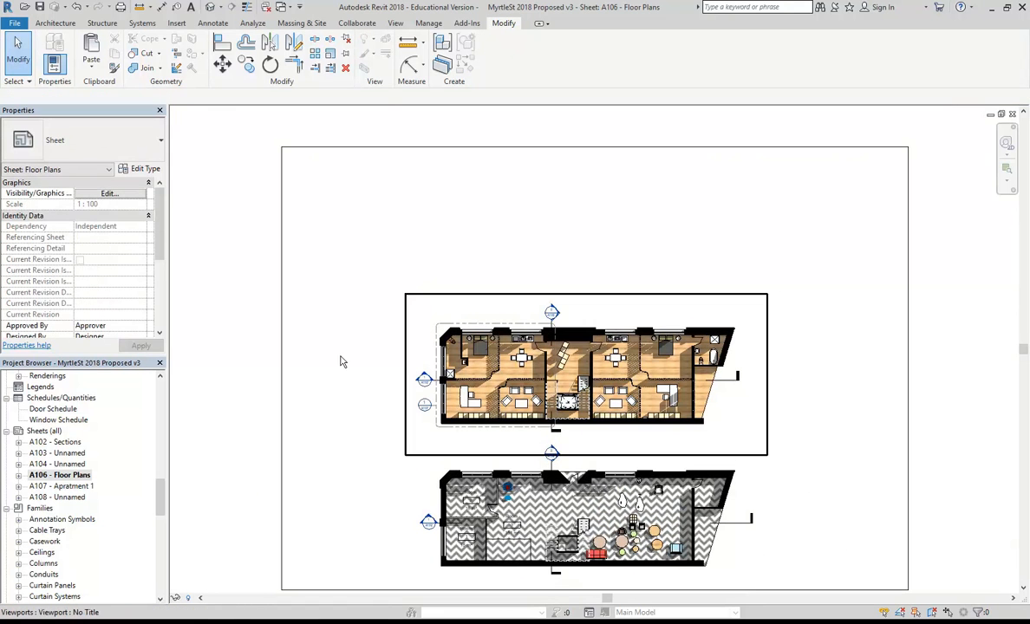
pyautogui.moveTo(160, 507); pyautogui.dragTo(161, 480)
# Try placing Section 1 on sheet A106 and dismiss the already-placed warning.
pyautogui.click(57, 487)
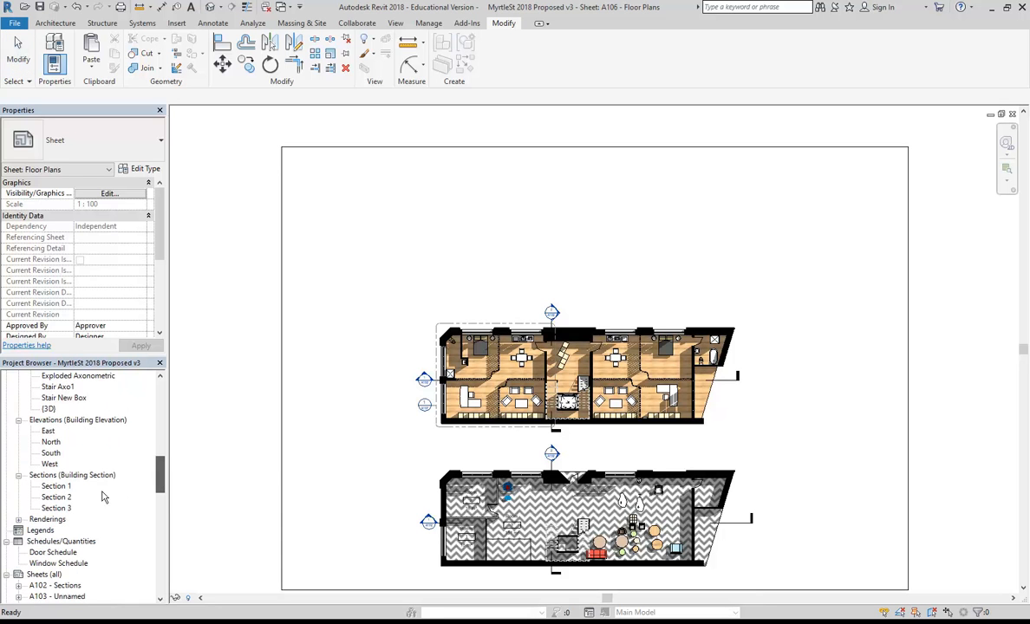
pyautogui.moveTo(53, 491); pyautogui.dragTo(514, 197)
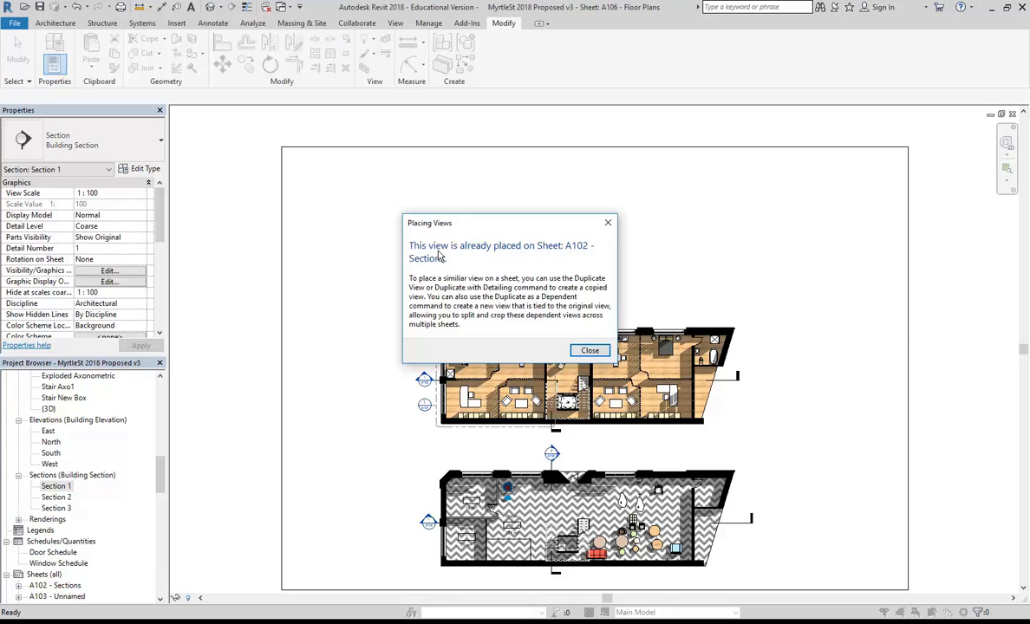
pyautogui.click(590, 350)
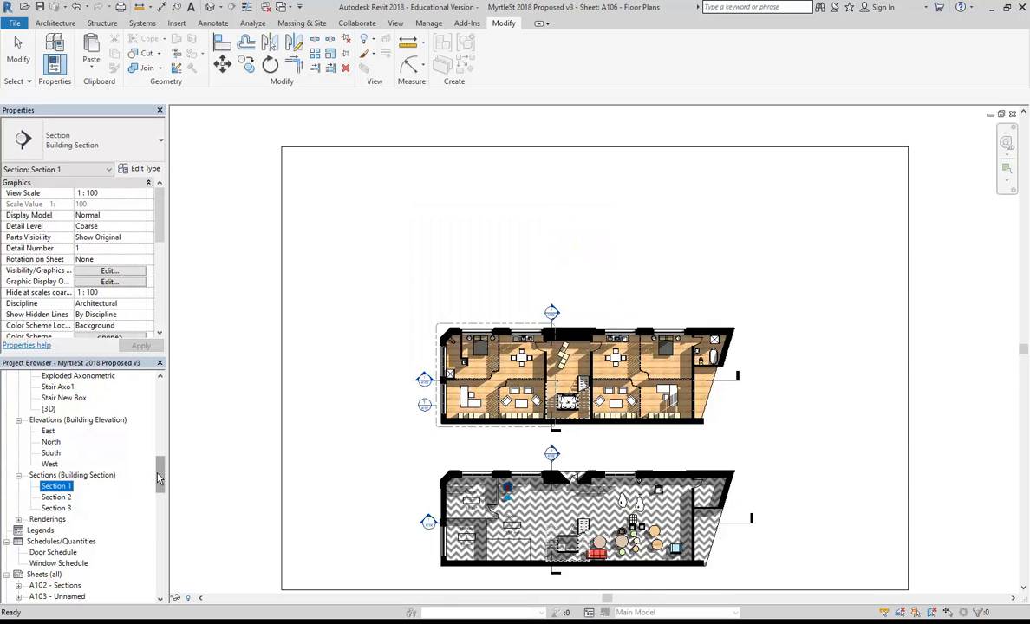
# Delete sheet A102 - Sections, then drag Section 1 onto sheet A106 above the plans.
pyautogui.scroll(-3, 149, 443)
pyautogui.doubleClick(57, 475)
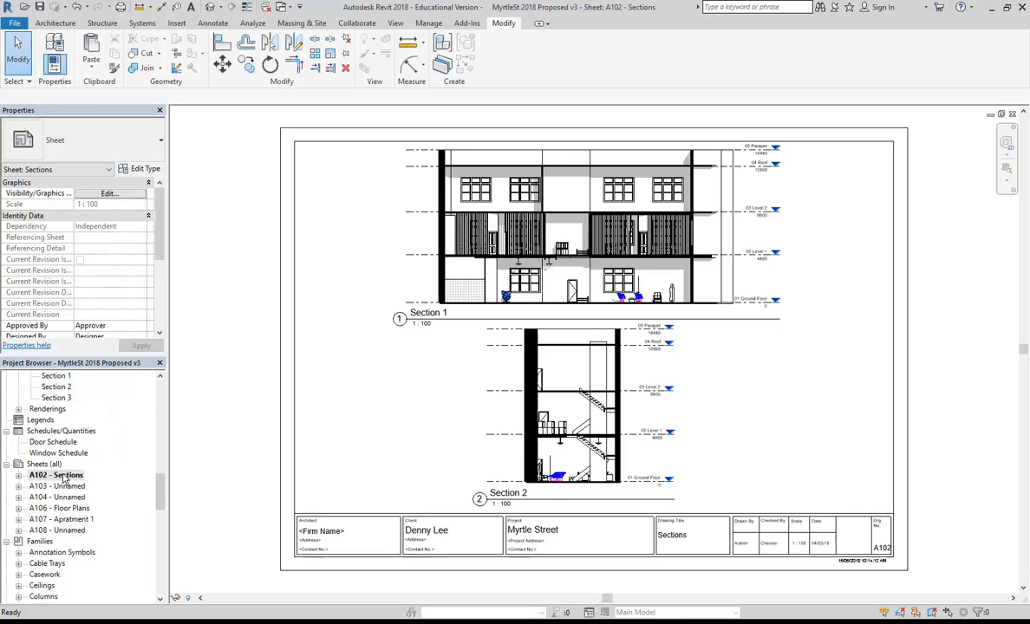
pyautogui.rightClick(62, 477)
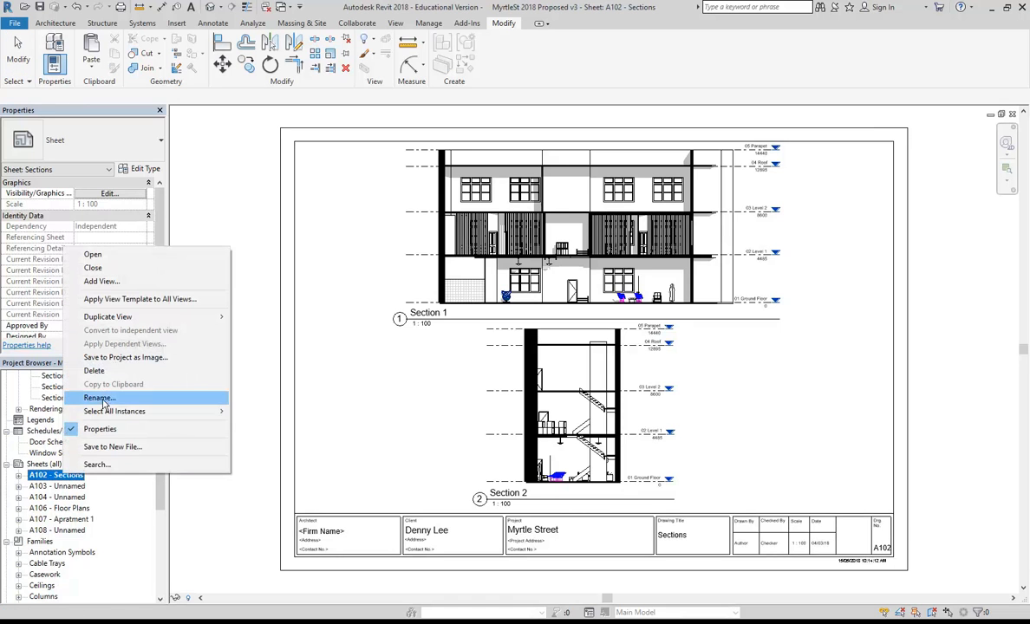
pyautogui.click(103, 371)
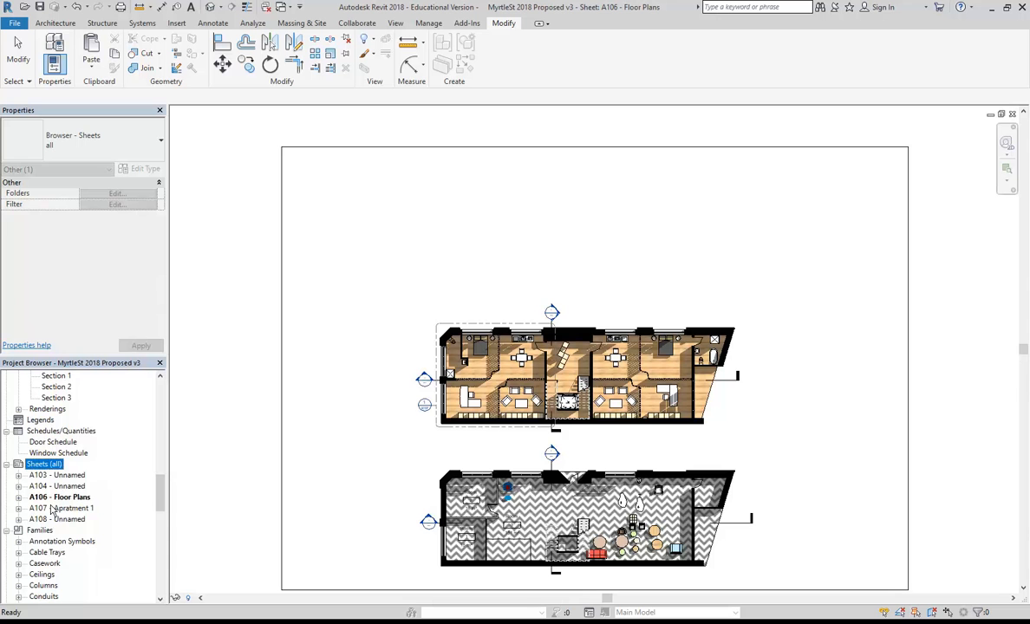
pyautogui.moveTo(159, 496); pyautogui.dragTo(159, 470)
pyautogui.moveTo(58, 531); pyautogui.dragTo(528, 213)
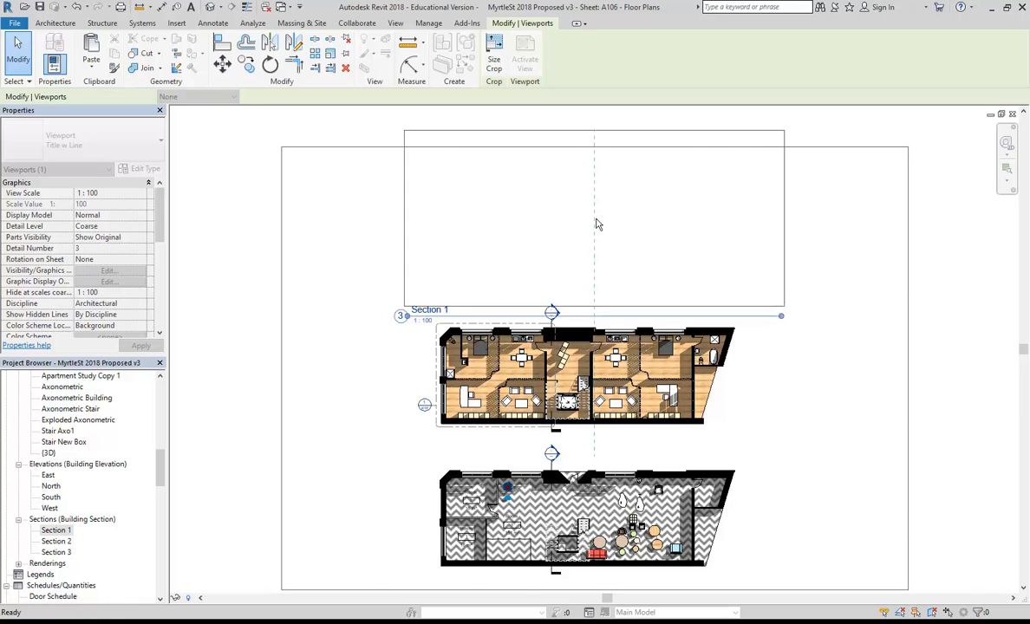
# Place Section 1 above the floor plans and switch its viewport type to one without a title.
pyautogui.click(596, 223)
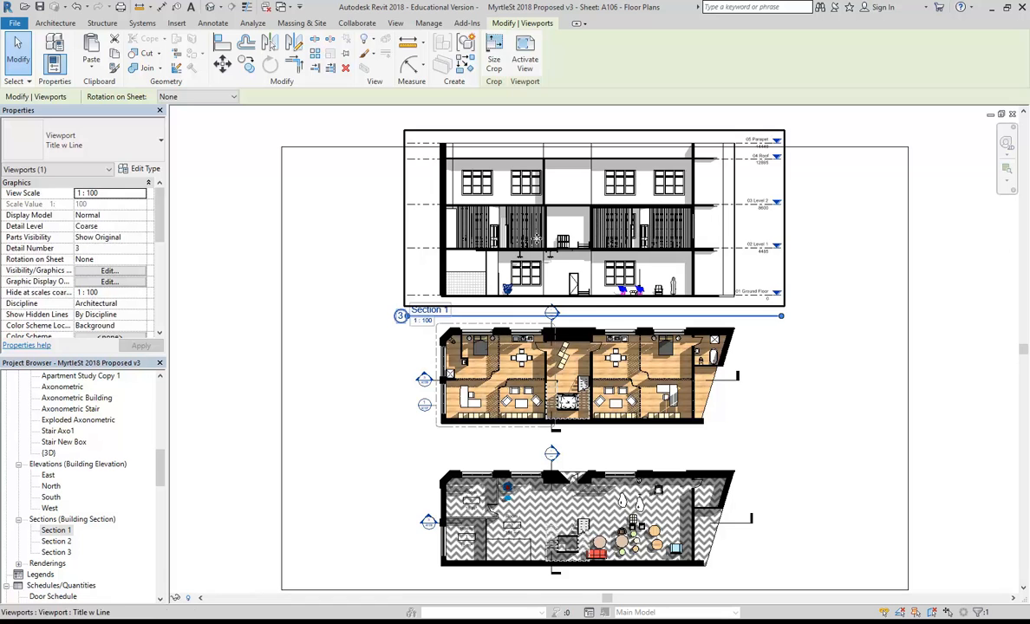
pyautogui.press('Escape')
pyautogui.click(563, 212)
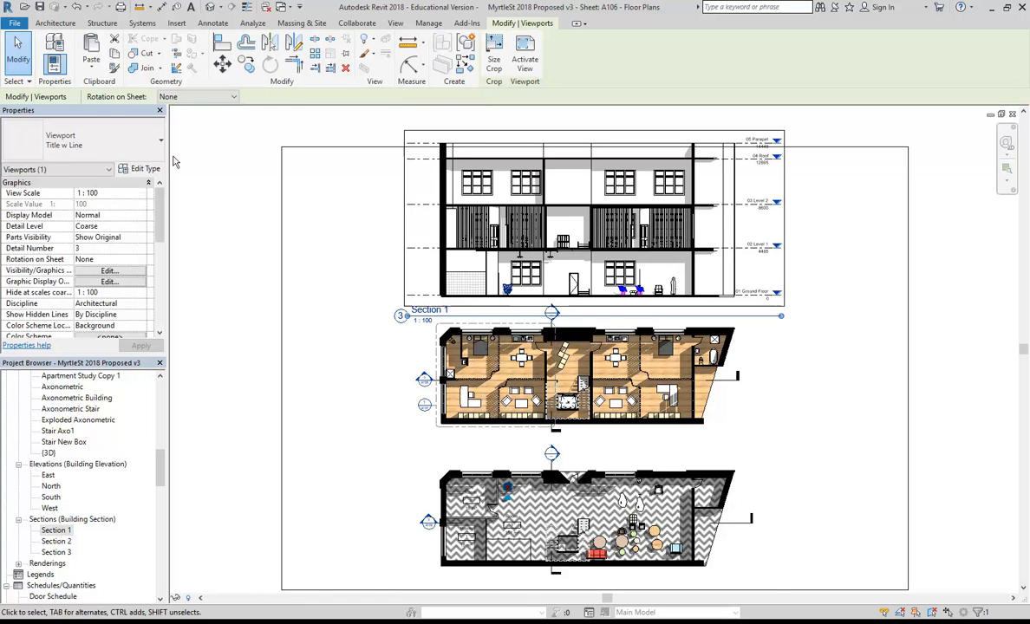
pyautogui.click(78, 139)
pyautogui.click(75, 202)
# Nudge the bottom plan, middle plan and section viewports slightly down to even the spacing.
pyautogui.click(340, 260)
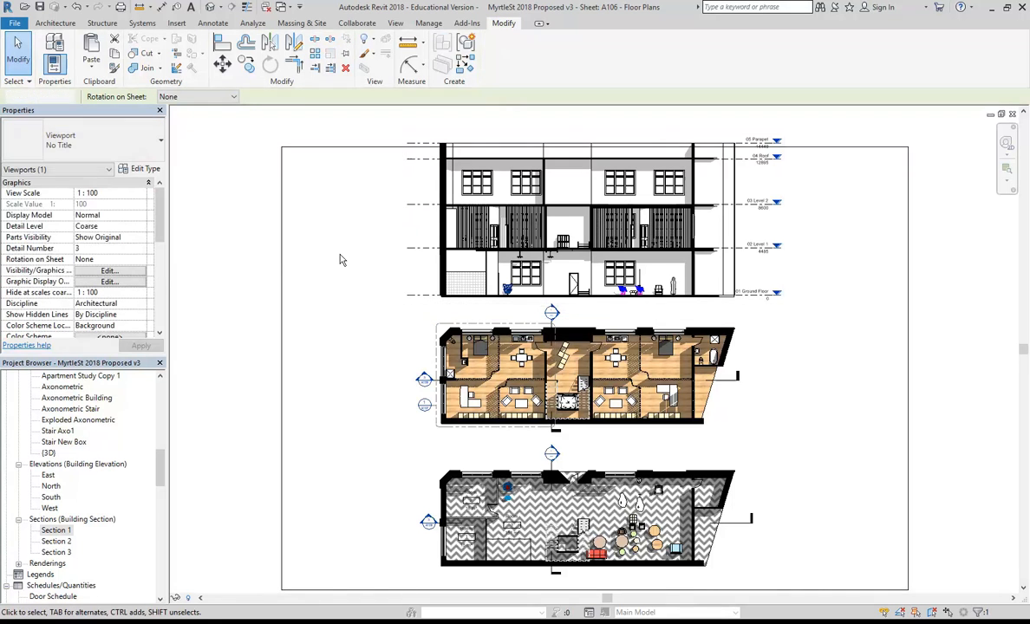
pyautogui.click(512, 496)
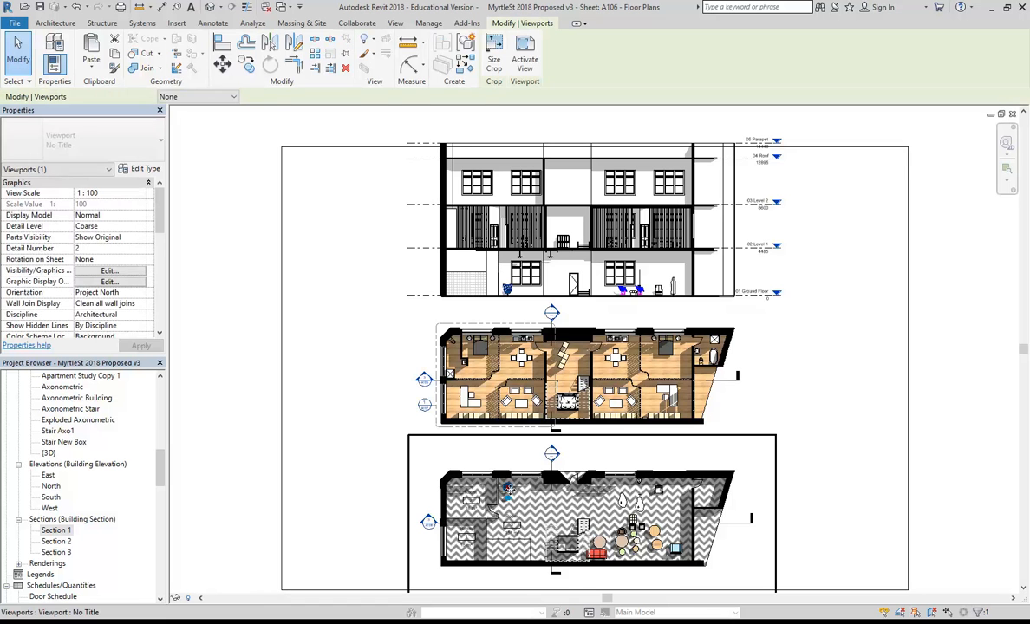
pyautogui.moveTo(512, 496); pyautogui.dragTo(512, 505)
pyautogui.click(451, 383)
pyautogui.moveTo(450, 383); pyautogui.dragTo(451, 397)
pyautogui.click(378, 246)
pyautogui.press('Down')
pyautogui.press('Down')
pyautogui.press('Down')
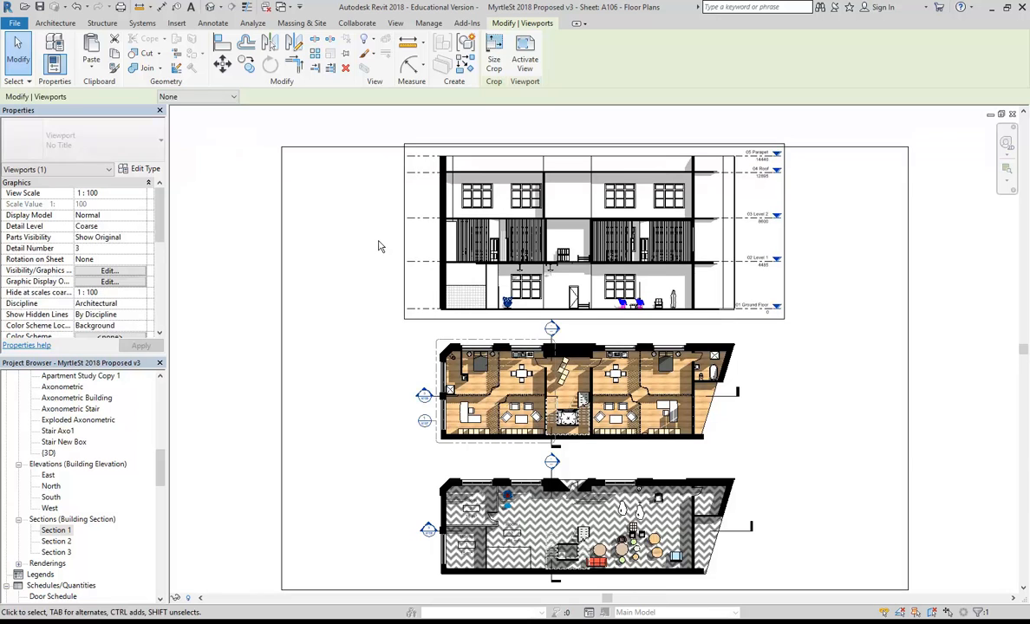
pyautogui.click(306, 259)
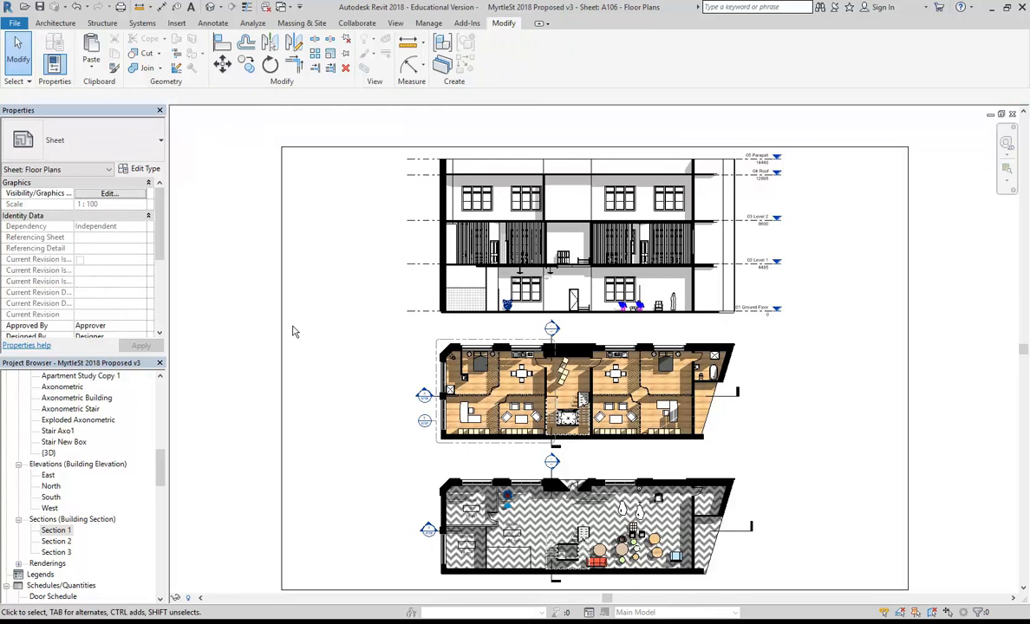
pyautogui.click(483, 402)
pyautogui.moveTo(483, 402); pyautogui.dragTo(483, 409)
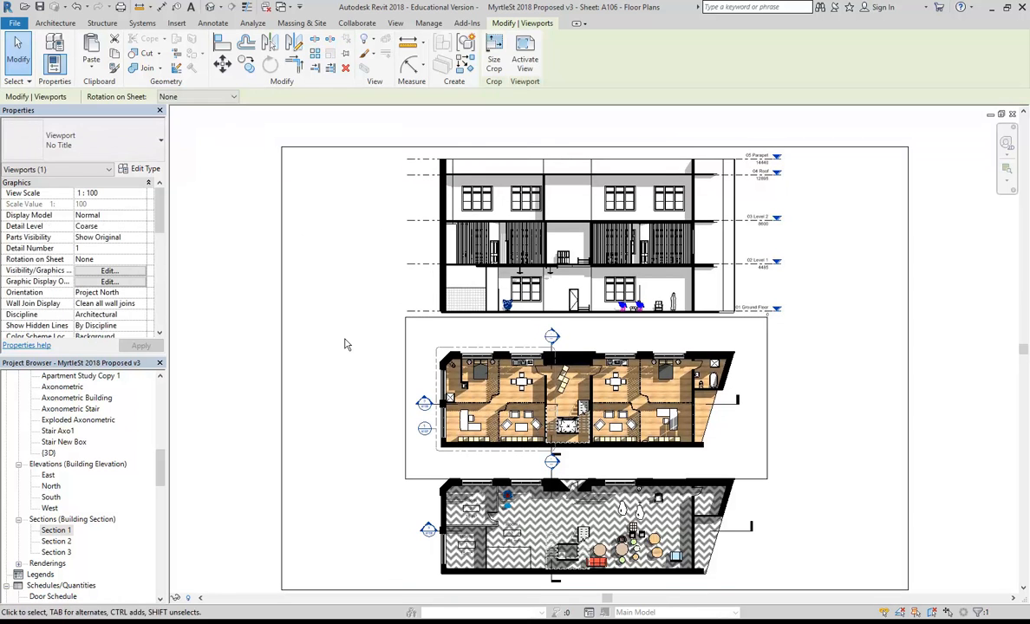
pyautogui.click(345, 345)
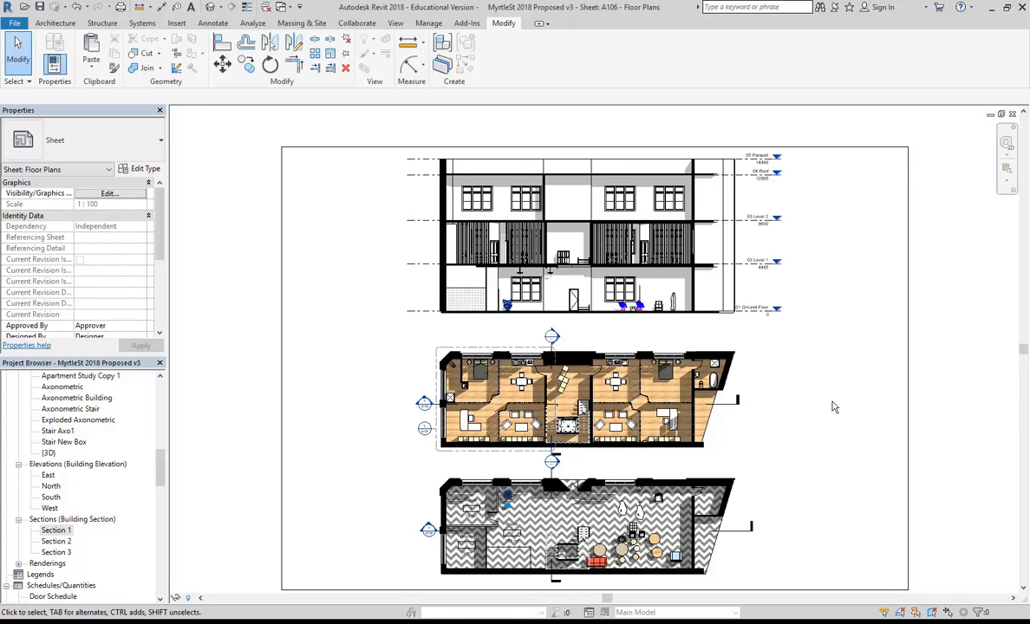
pyautogui.moveTo(838, 387); pyautogui.dragTo(796, 391, button='middle')
# Activate the Section 1 viewport, set its visual style to Realistic, then deactivate it.
pyautogui.rightClick(543, 249)
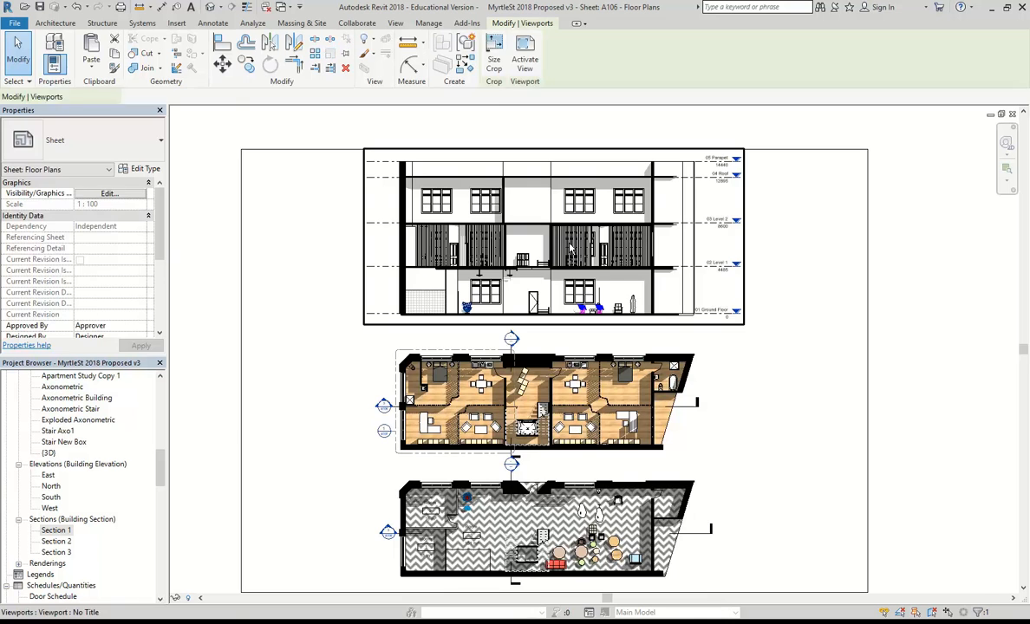
pyautogui.click(586, 299)
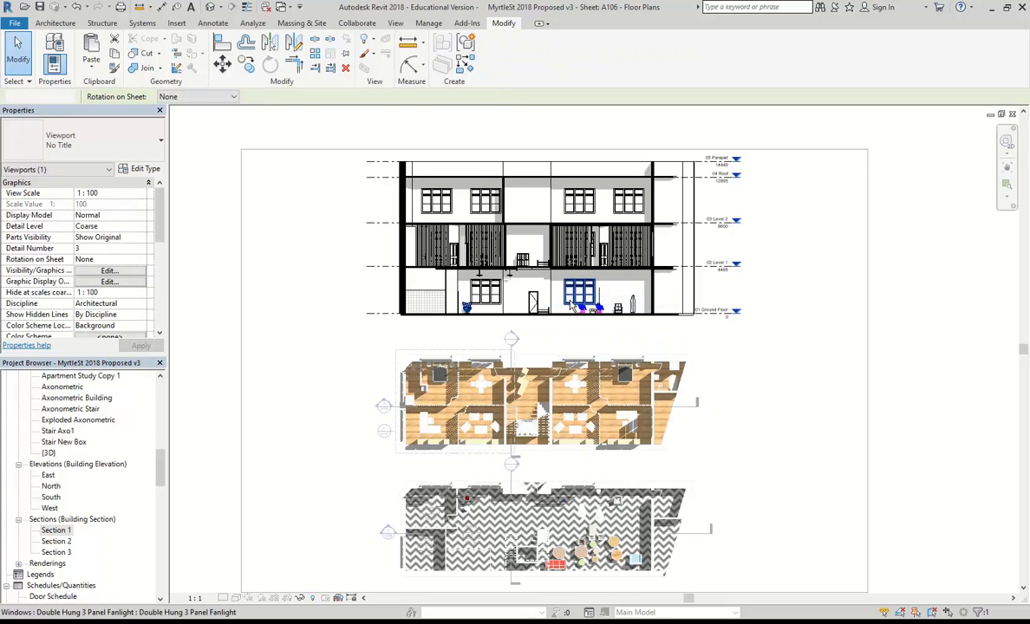
pyautogui.click(235, 598)
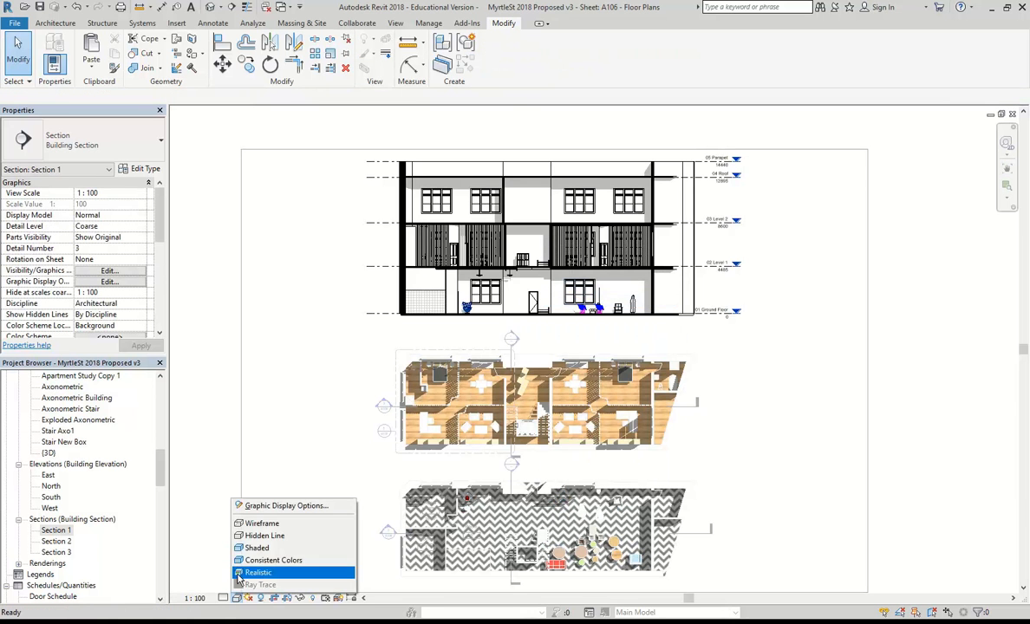
pyautogui.click(242, 576)
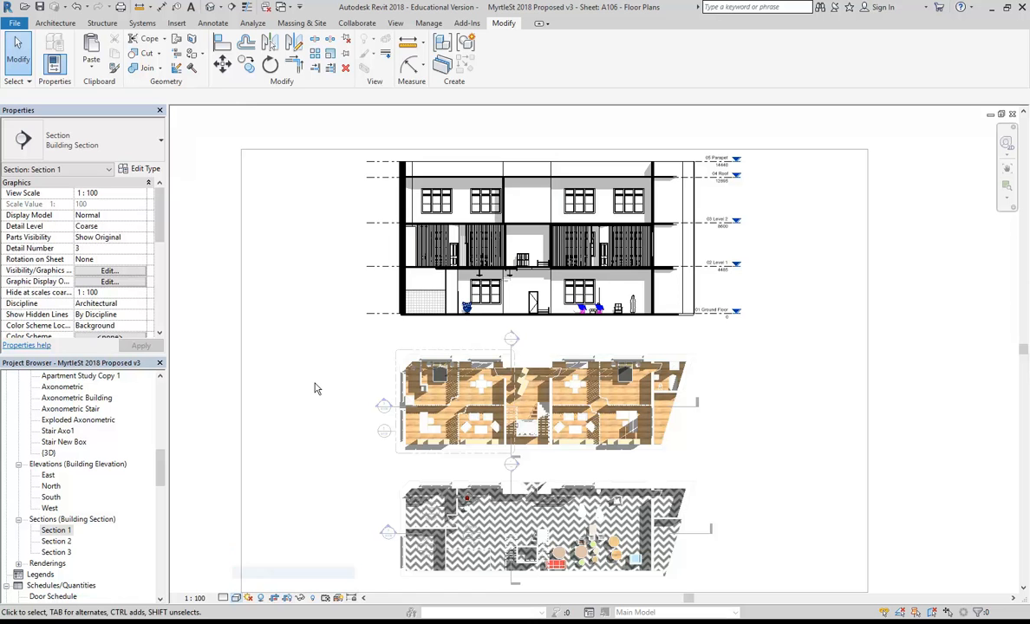
pyautogui.rightClick(321, 238)
pyautogui.click(346, 293)
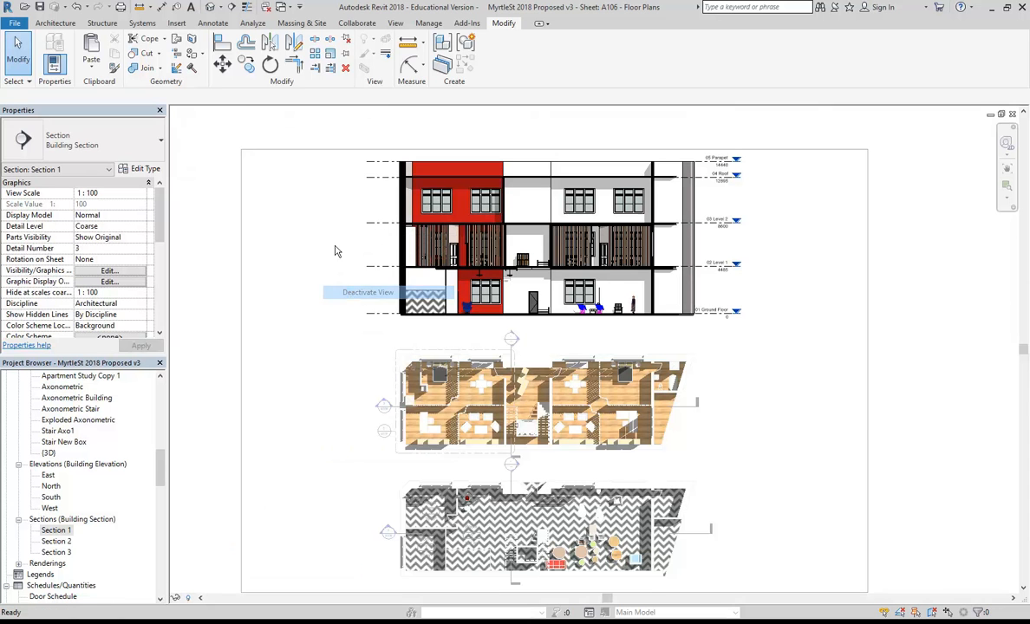
pyautogui.moveTo(326, 245); pyautogui.dragTo(344, 246, button='middle')
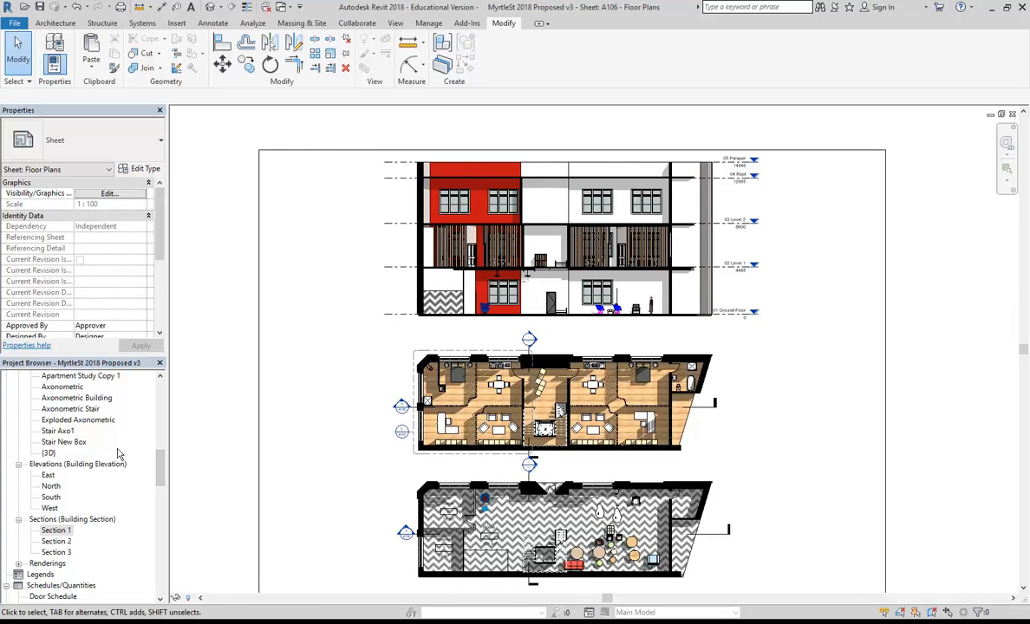
pyautogui.scroll(5, 95, 486)
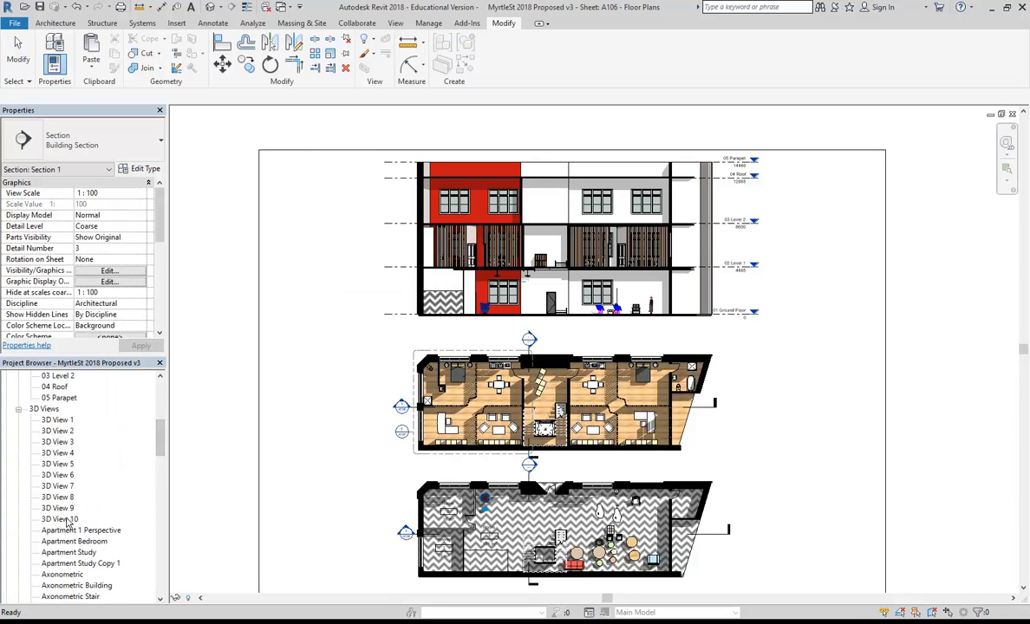
# Open Apartment 1 Perspective, check the rendering settings, then view the saved rendering 3D View 2_1.
pyautogui.moveTo(160, 439); pyautogui.dragTo(161, 454)
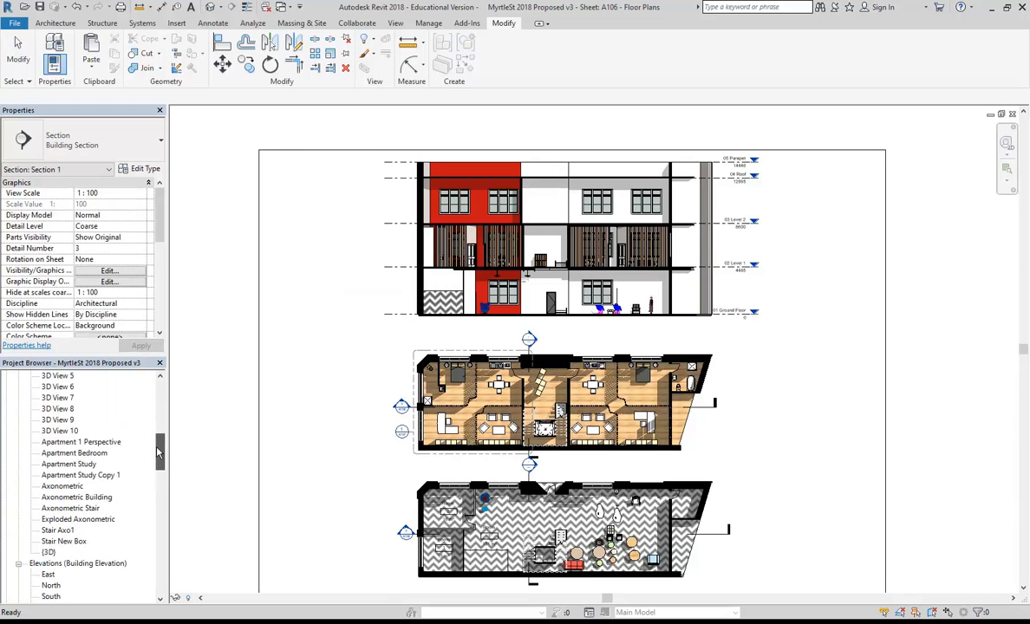
pyautogui.doubleClick(76, 443)
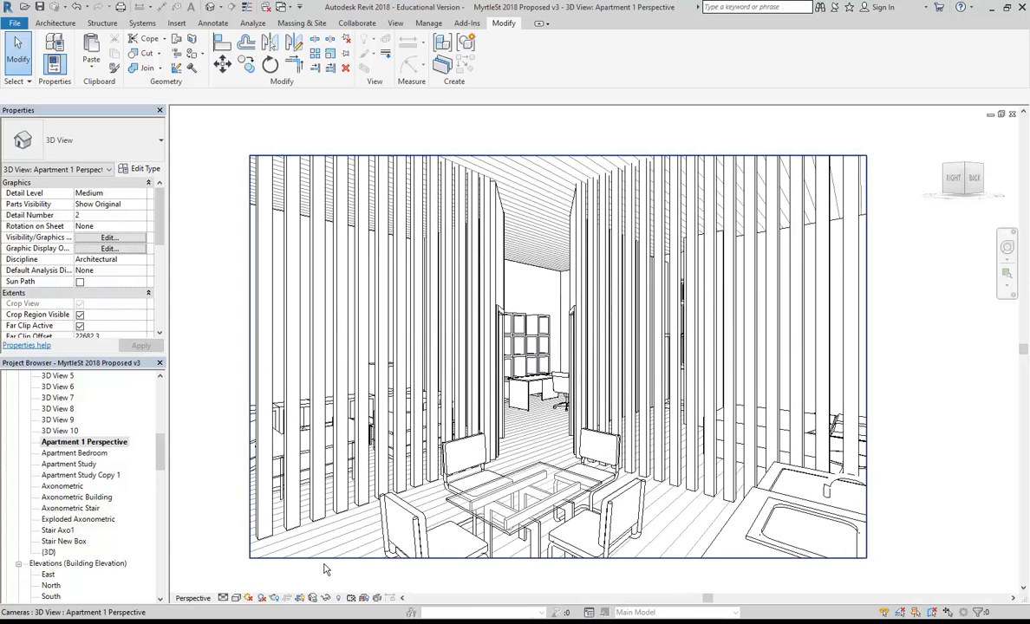
pyautogui.click(273, 598)
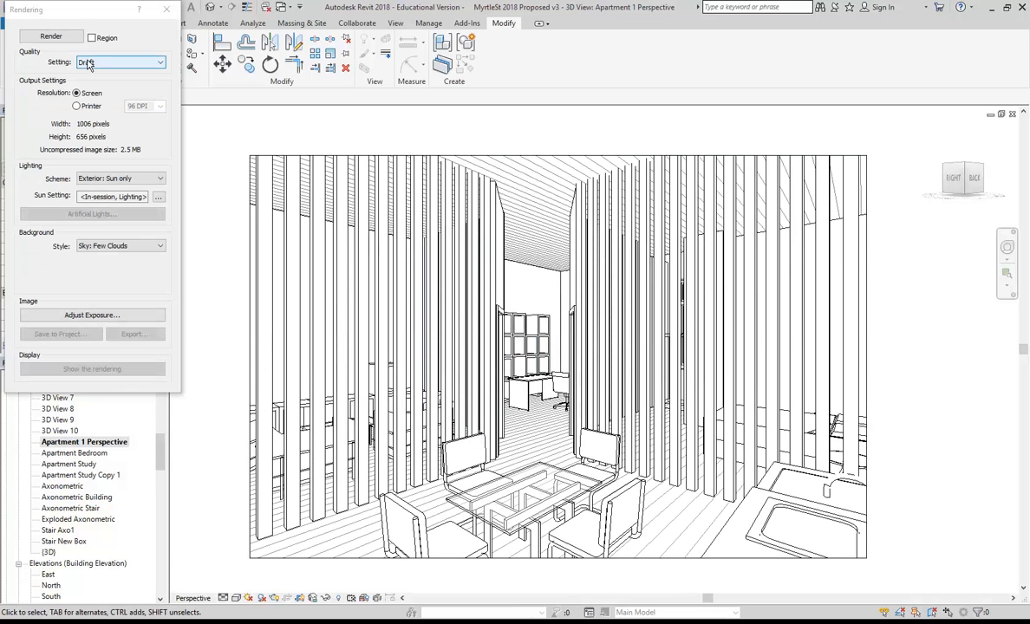
pyautogui.moveTo(84, 15); pyautogui.dragTo(99, 38)
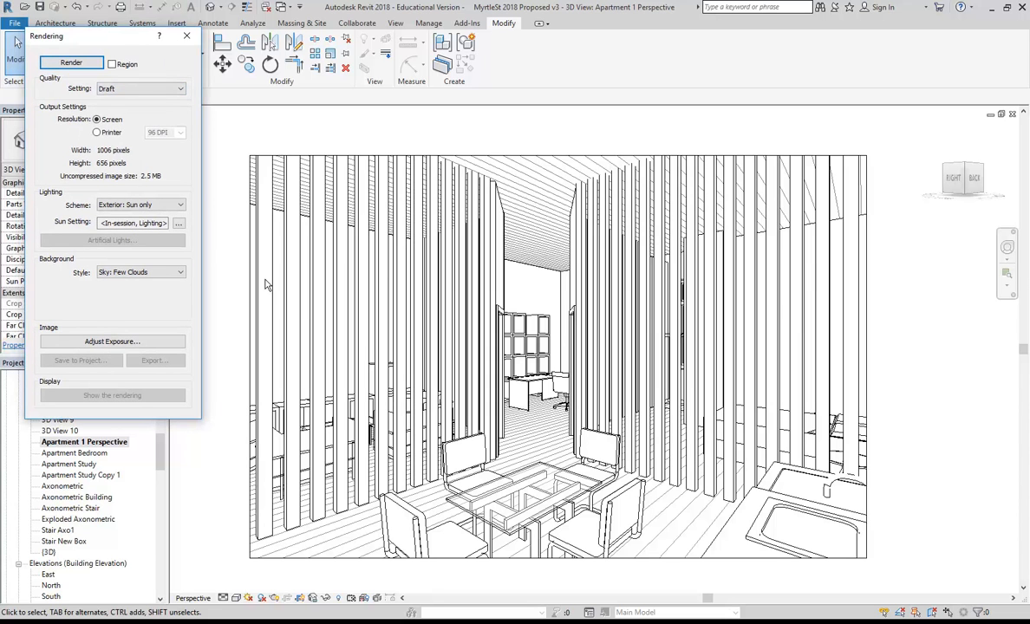
pyautogui.click(188, 35)
pyautogui.moveTo(159, 455); pyautogui.dragTo(165, 484)
pyautogui.doubleClick(59, 487)
pyautogui.click(58, 500)
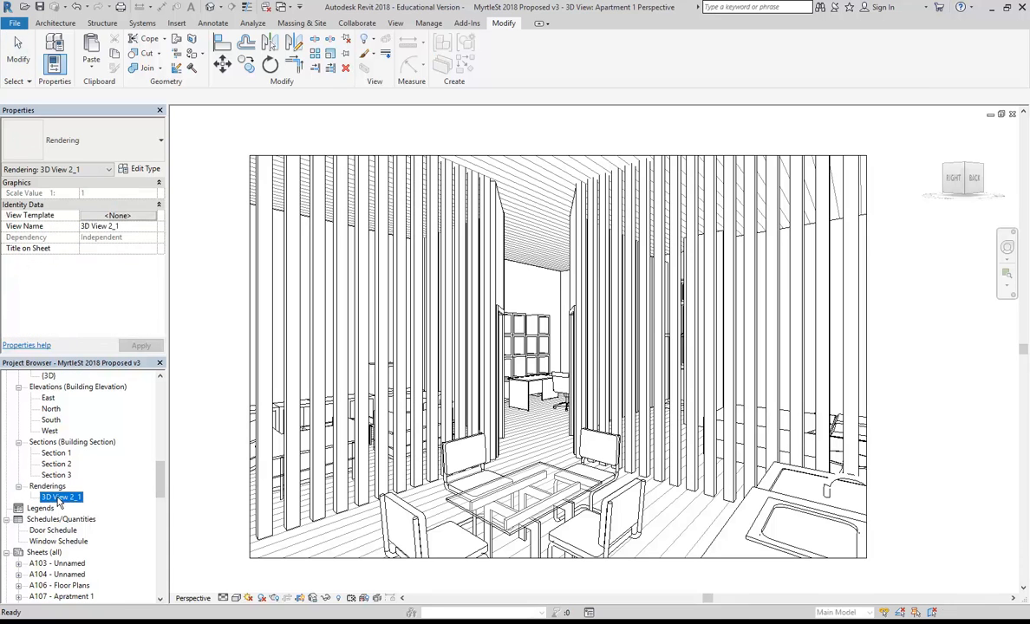
pyautogui.doubleClick(58, 497)
pyautogui.moveTo(161, 480); pyautogui.dragTo(164, 458)
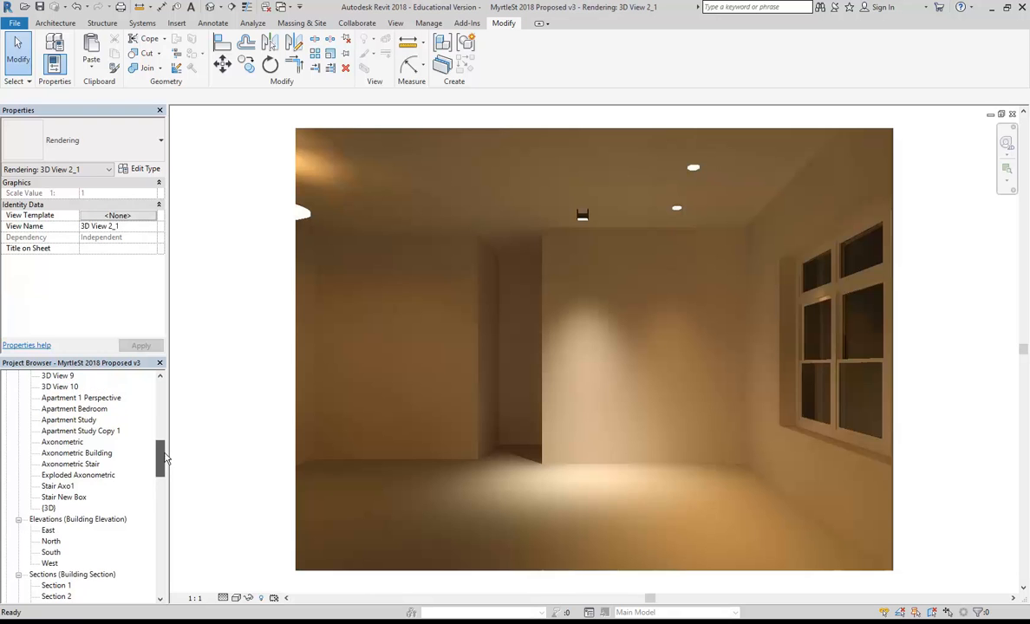
# Return to Apartment 1 Perspective, toggle shadows on and off, and bring up the Rendering dialog.
pyautogui.doubleClick(71, 398)
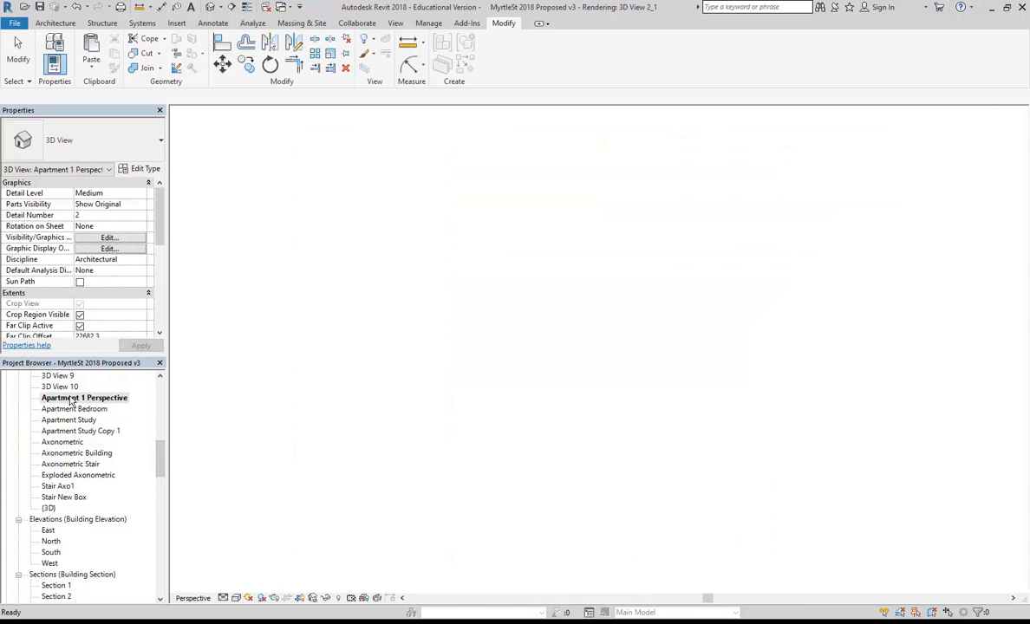
pyautogui.click(261, 599)
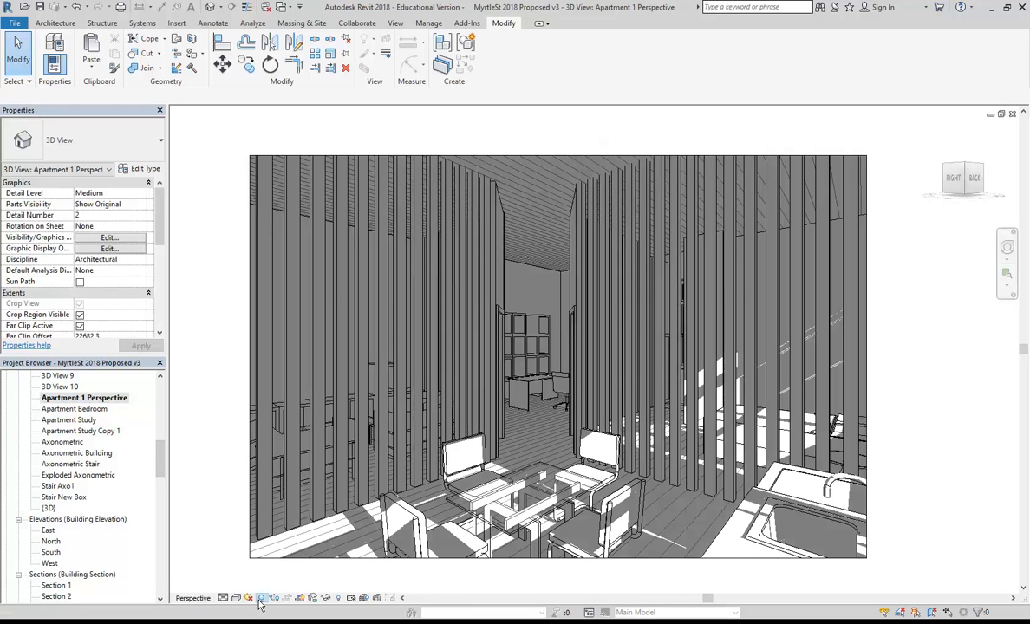
pyautogui.click(261, 599)
pyautogui.click(274, 599)
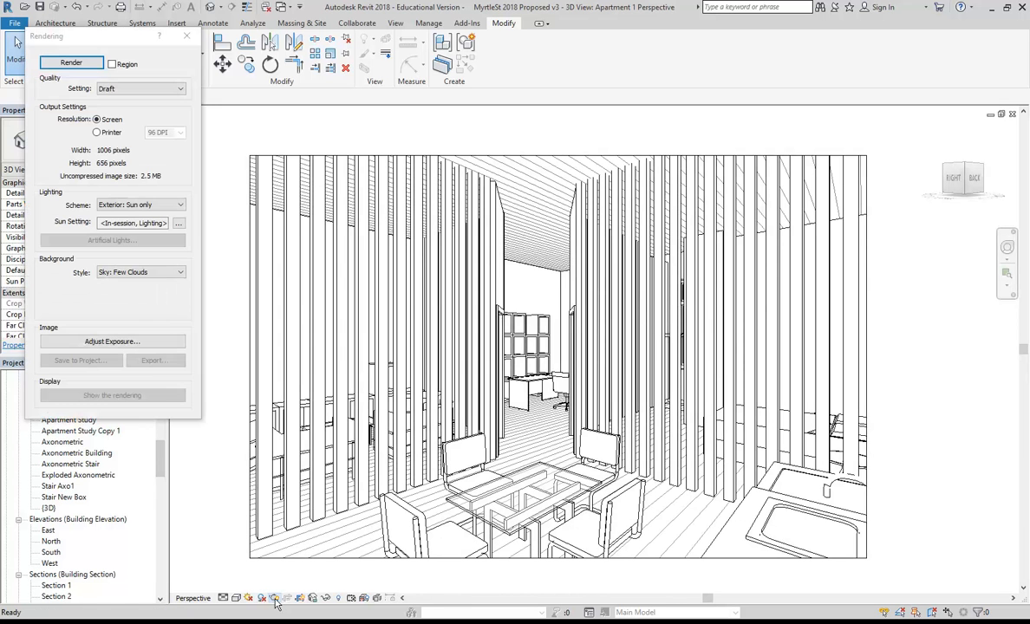
# Render the perspective at Draft quality with Interior: Sun only lighting.
pyautogui.click(138, 204)
pyautogui.click(139, 239)
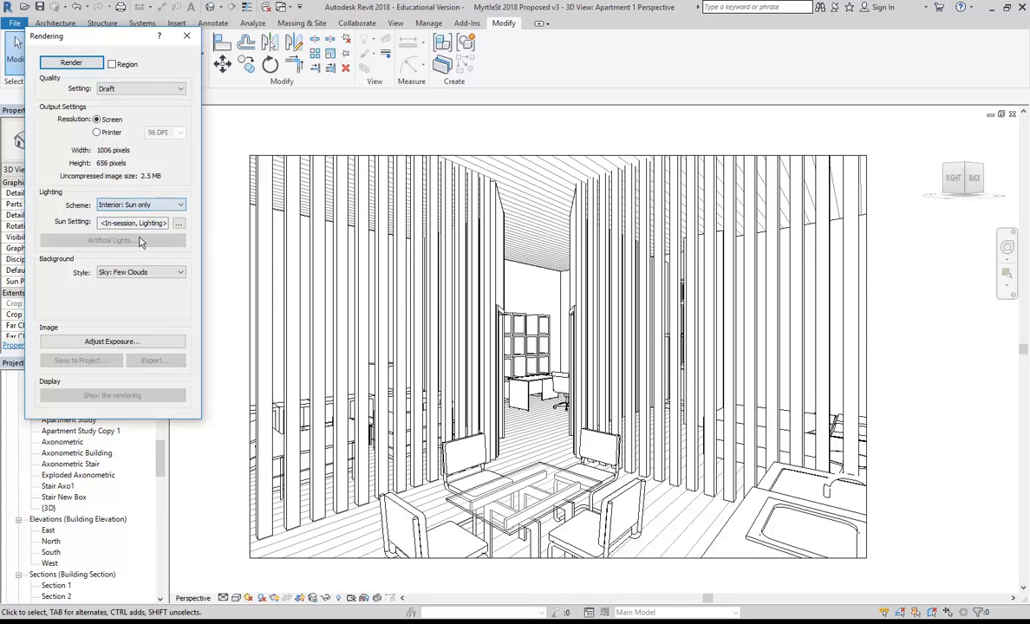
pyautogui.click(65, 68)
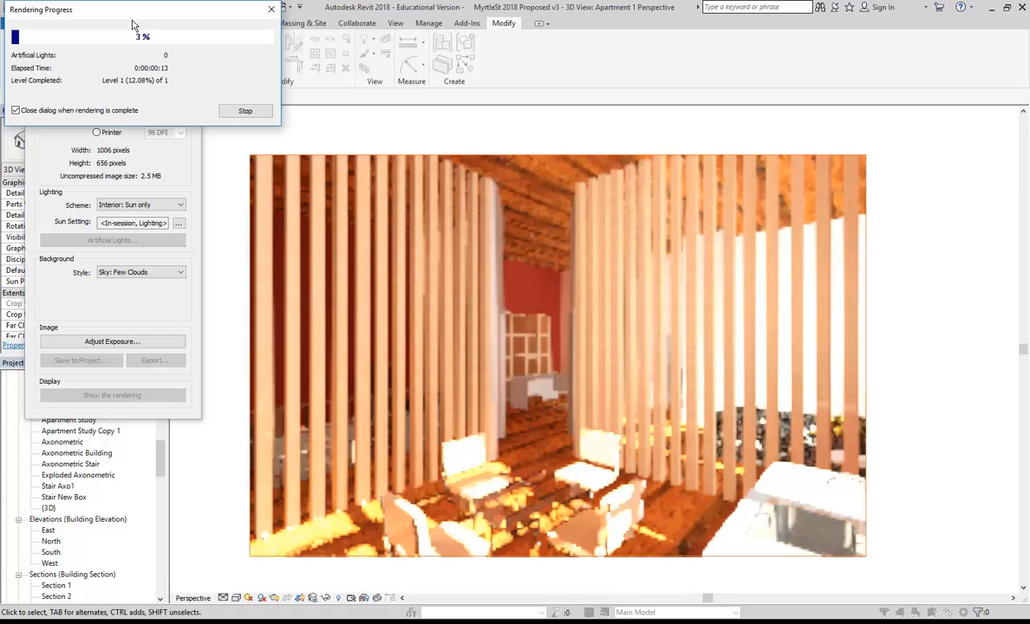
pyautogui.moveTo(138, 18); pyautogui.dragTo(262, 110)
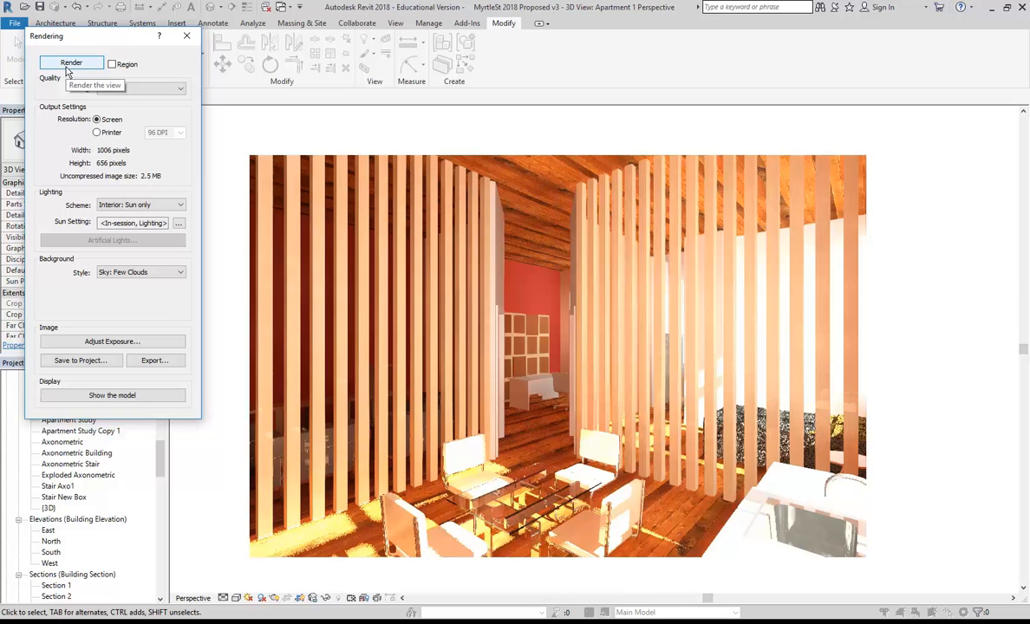
# Set rendering quality to Medium and render the perspective again.
pyautogui.click(144, 89)
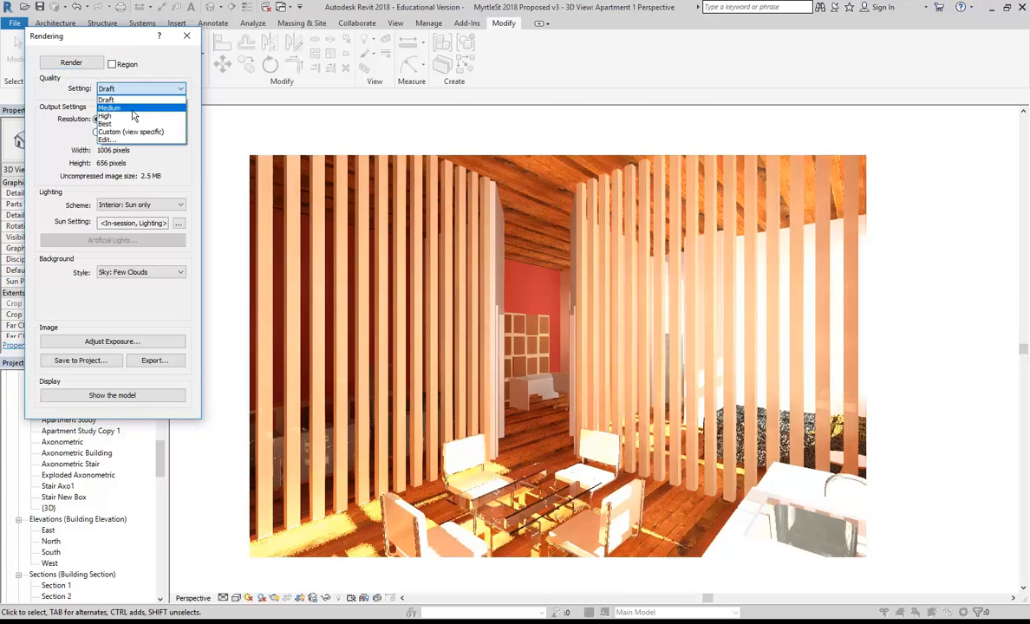
pyautogui.click(126, 108)
pyautogui.click(70, 65)
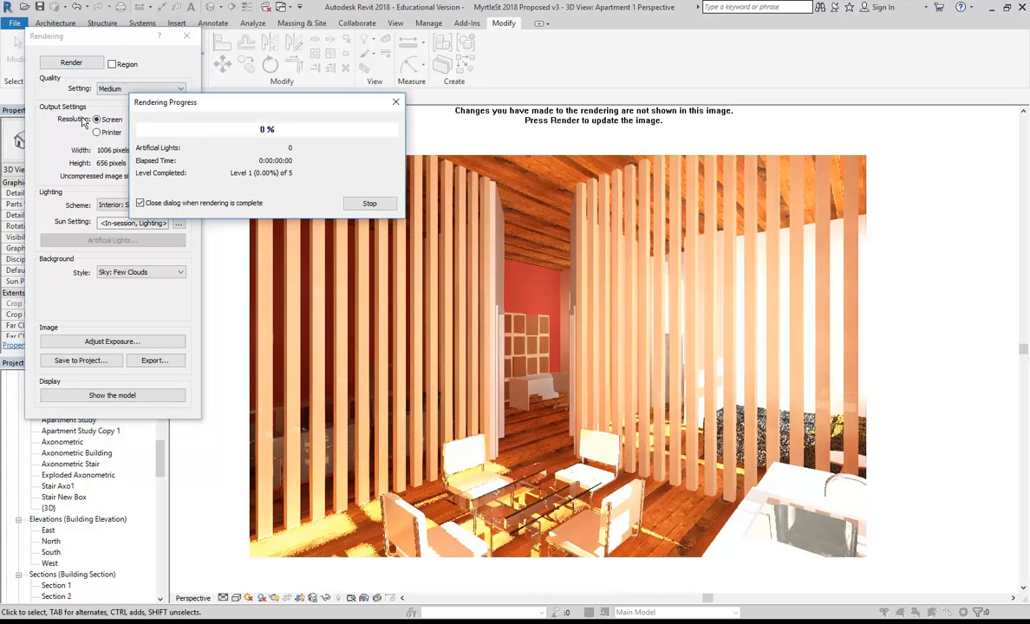
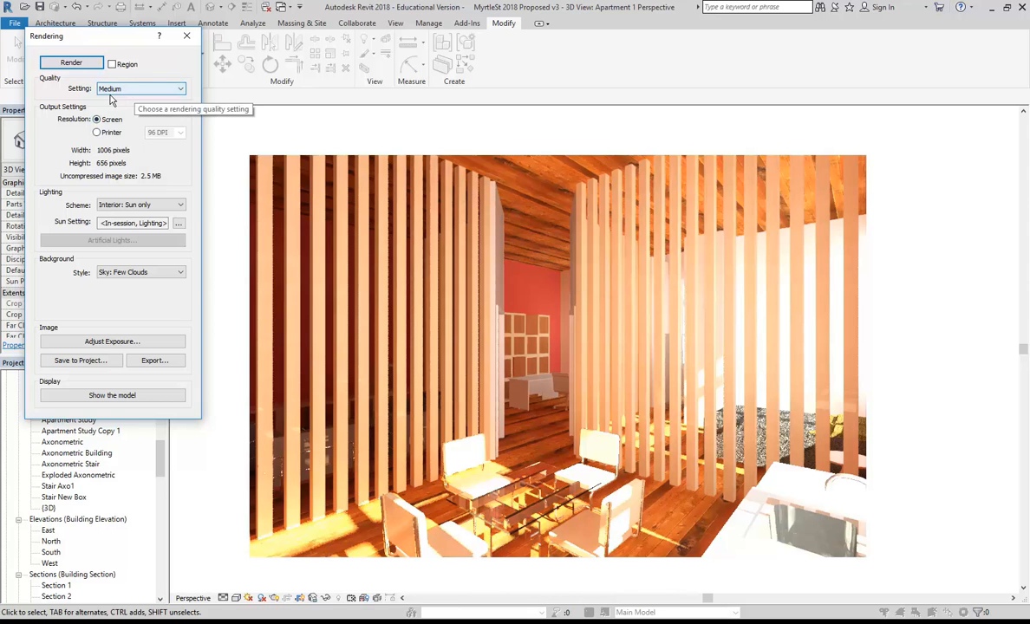
# Keep Medium quality and save the rendering to the project as Apartment 1 Perspective_1.
pyautogui.click(134, 90)
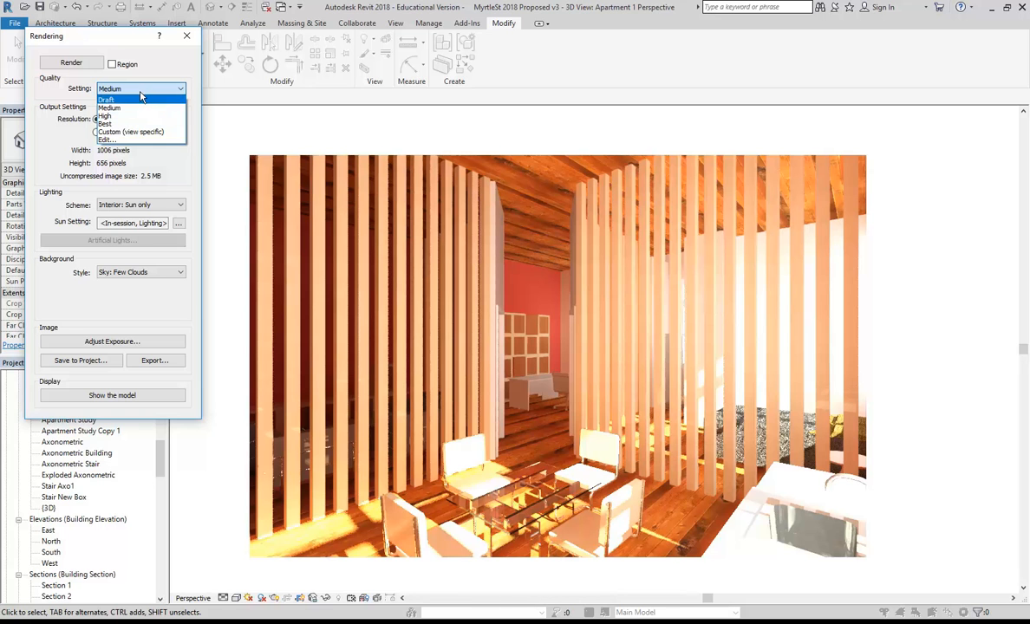
pyautogui.click(134, 90)
pyautogui.moveTo(101, 38); pyautogui.dragTo(110, 52)
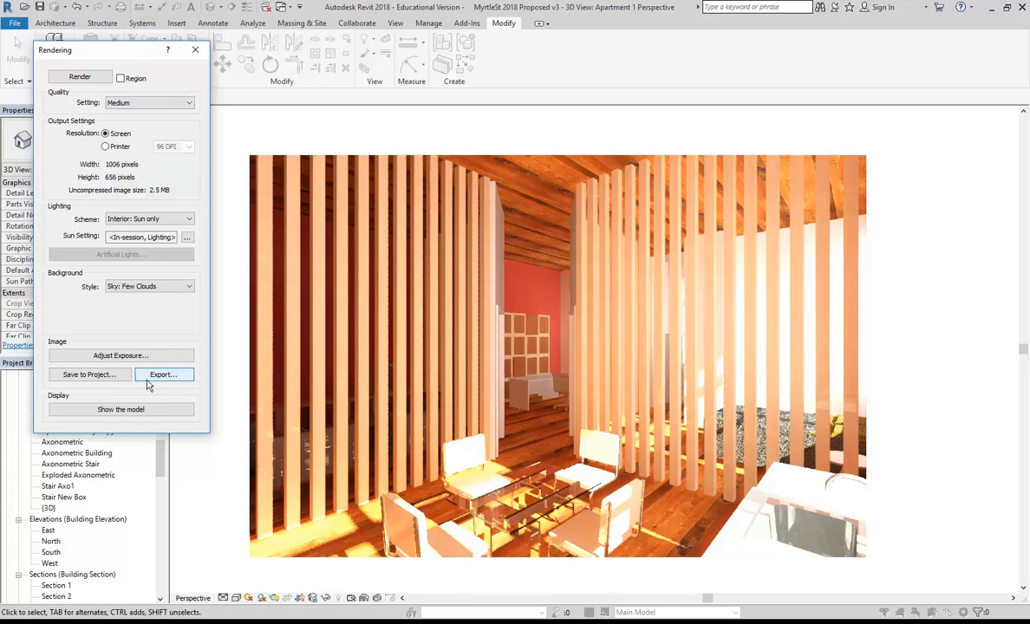
pyautogui.click(99, 376)
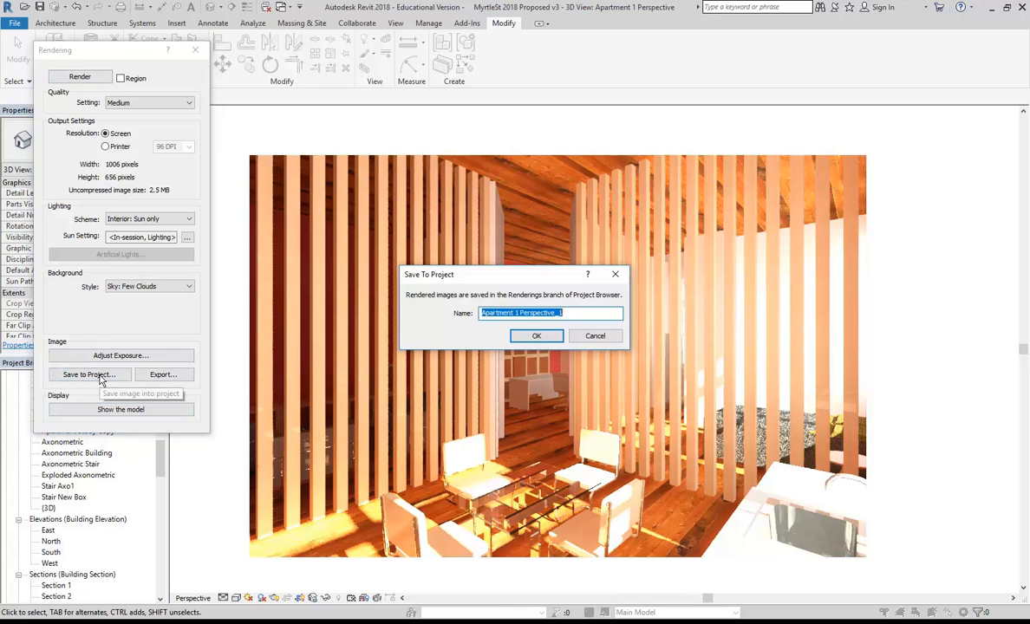
pyautogui.click(533, 336)
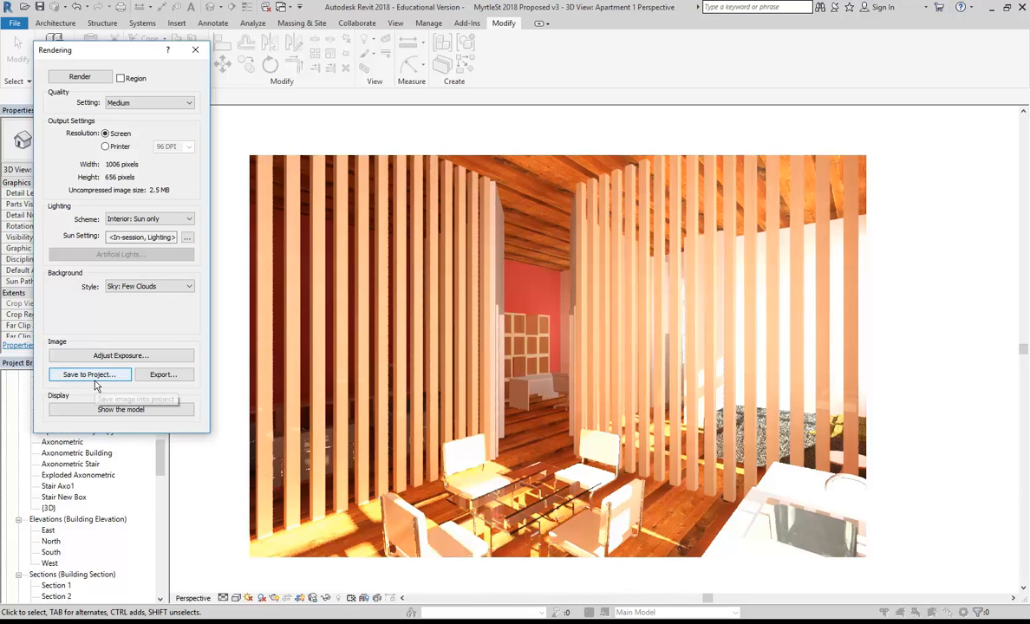
# Export the rendering as PNG 'Apartment 1 Perspective' into U:\2018\Vis Com 3\Myrtle St Drawings.
pyautogui.click(163, 376)
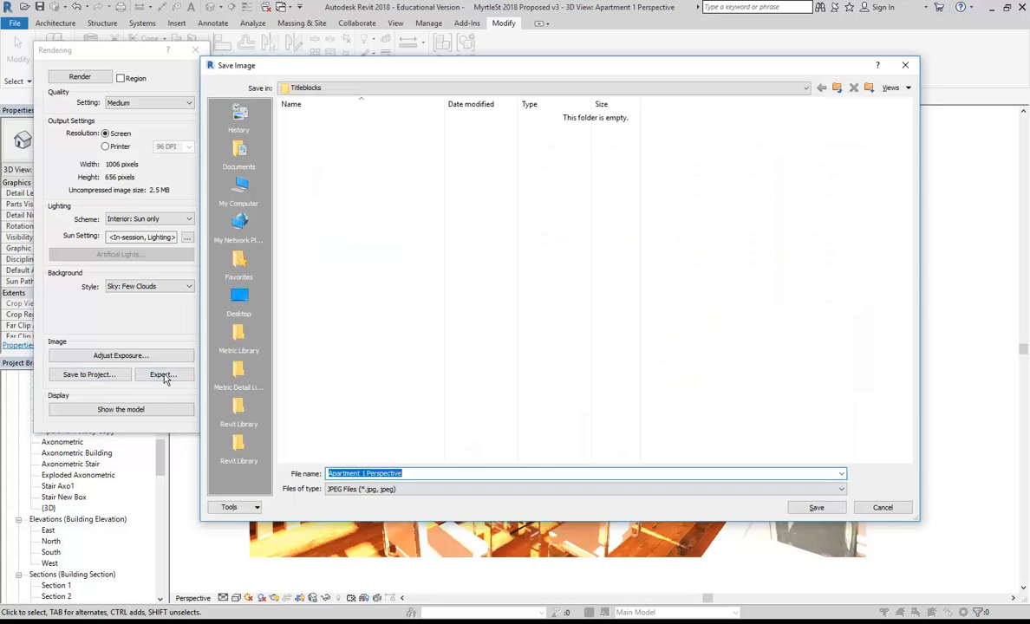
pyautogui.moveTo(417, 74); pyautogui.dragTo(285, 18)
pyautogui.click(260, 433)
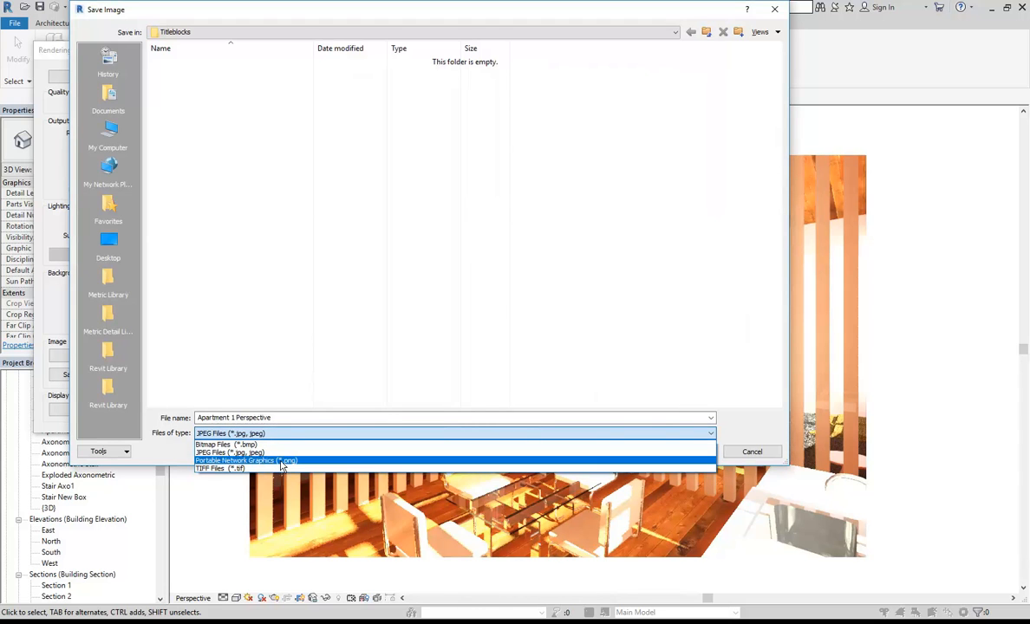
pyautogui.click(279, 460)
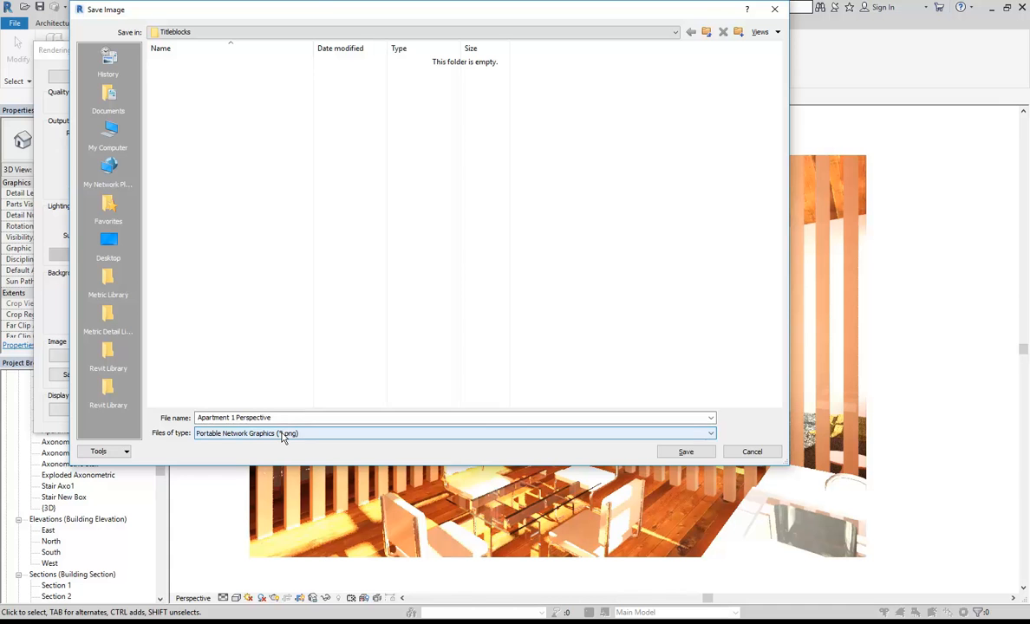
pyautogui.click(339, 33)
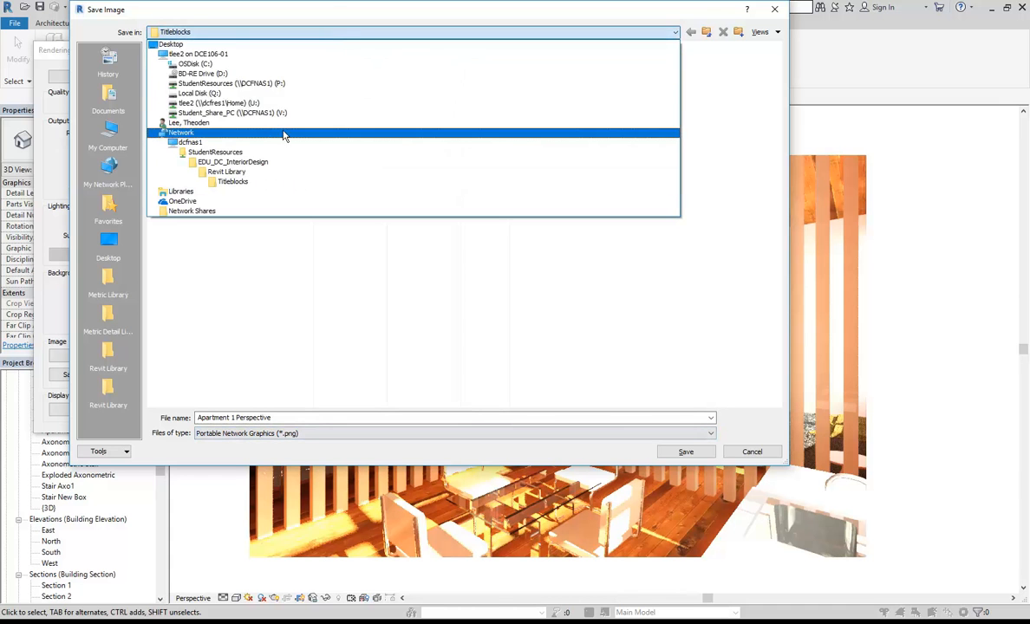
pyautogui.click(262, 104)
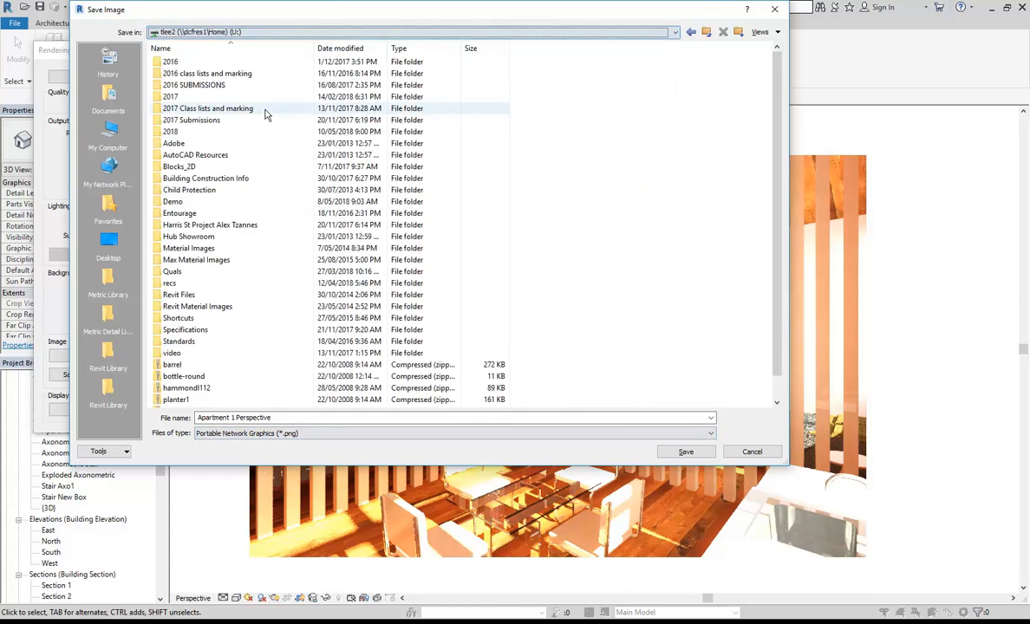
pyautogui.doubleClick(194, 133)
pyautogui.doubleClick(194, 167)
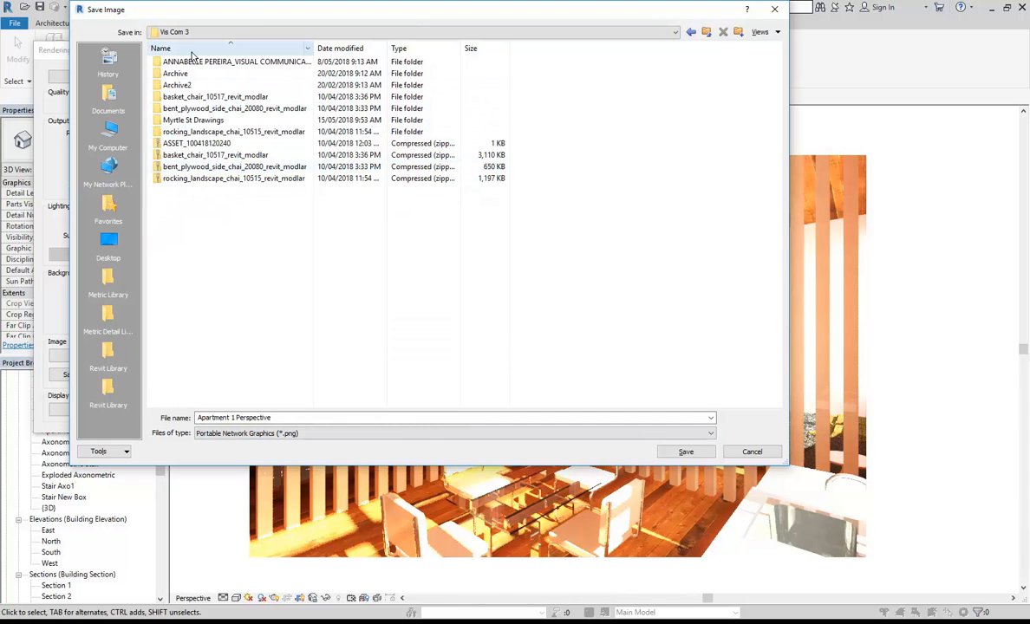
pyautogui.doubleClick(184, 122)
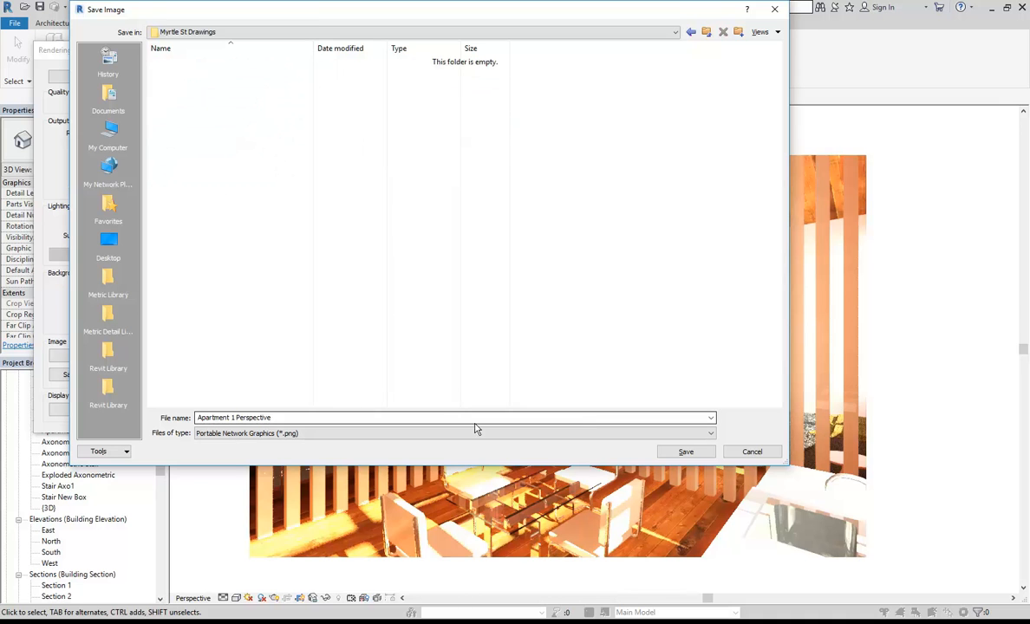
pyautogui.click(685, 451)
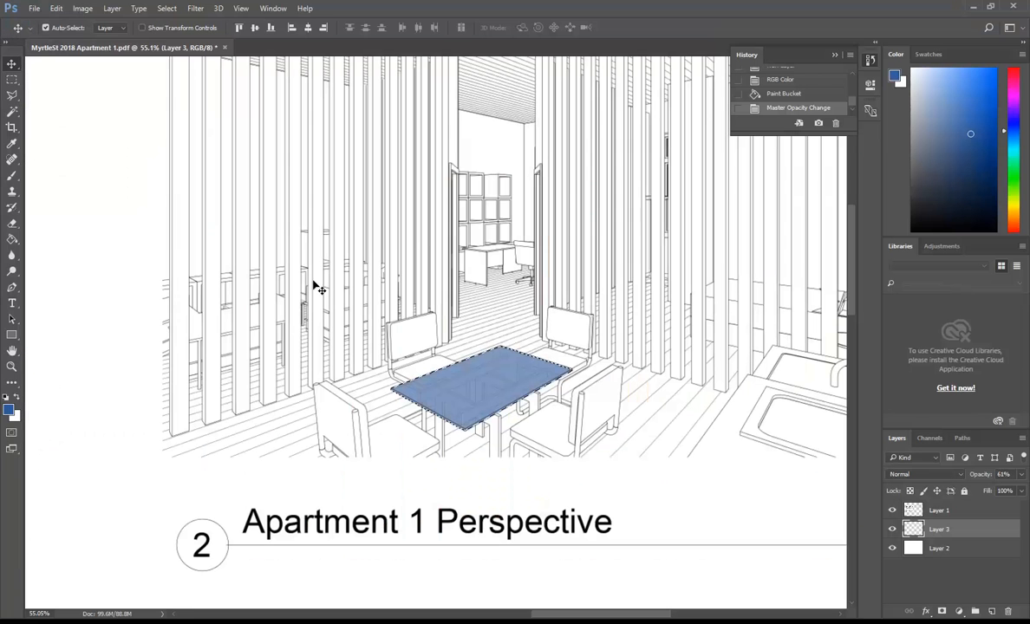
# Open Apartment 1 Perspective.png from Myrtle St Drawings in Photoshop to check it, then minimise Photoshop.
pyautogui.click(35, 8)
pyautogui.click(40, 33)
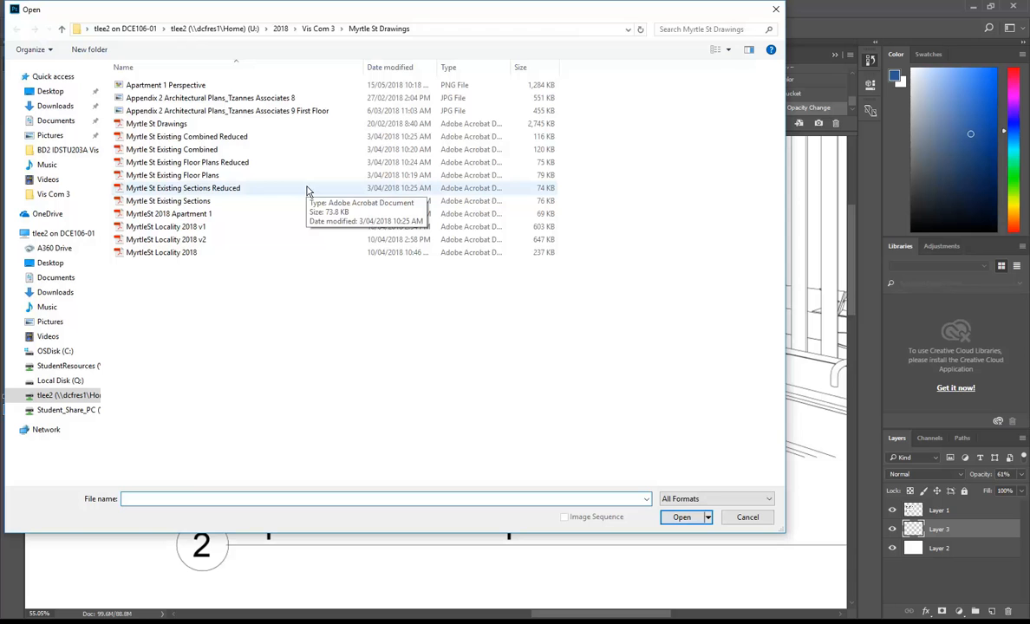
pyautogui.click(161, 85)
pyautogui.doubleClick(173, 84)
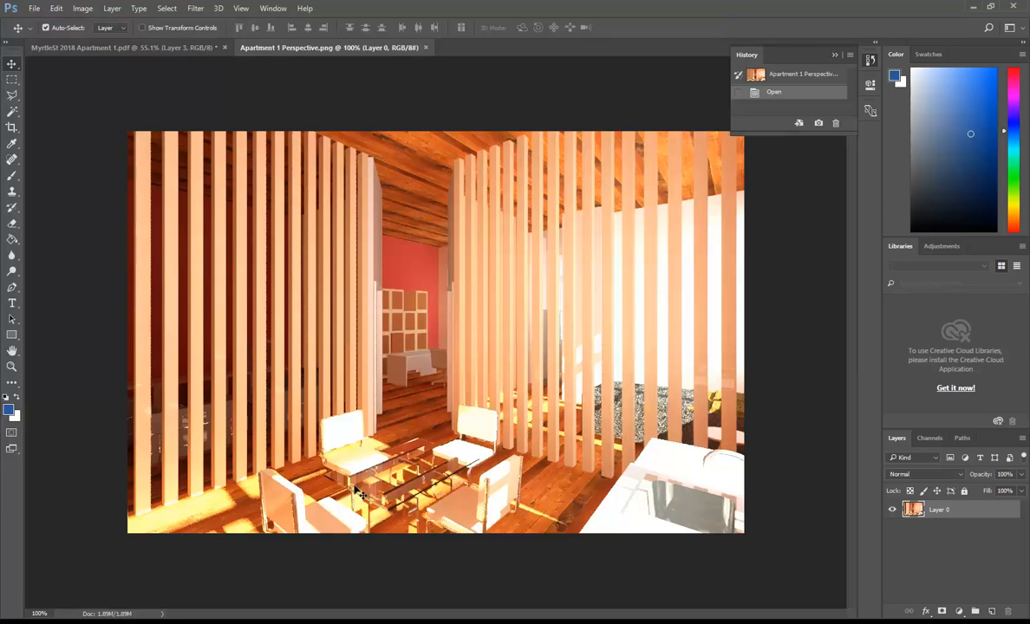
pyautogui.click(972, 6)
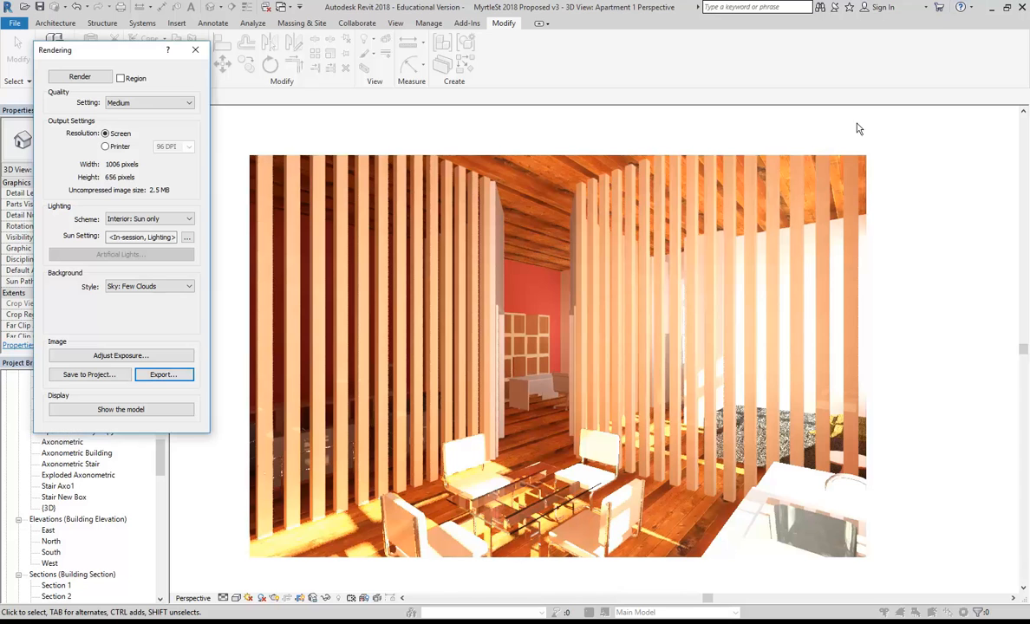
# Set the rendering exposure to white point 5285.4 and exposure value 8.61, applying and accepting.
pyautogui.click(94, 356)
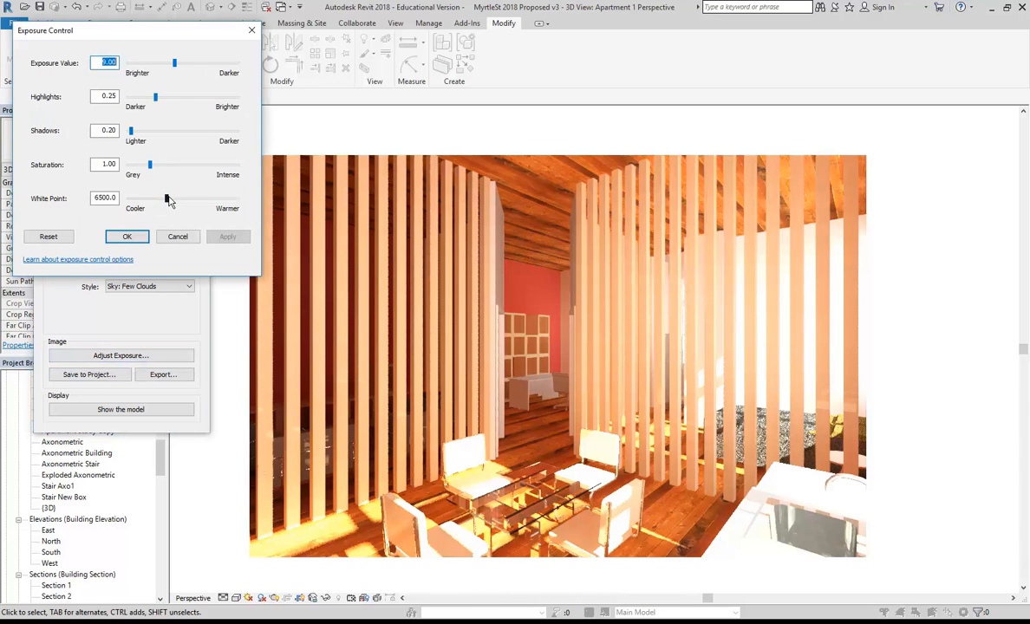
pyautogui.moveTo(162, 200); pyautogui.dragTo(156, 200)
pyautogui.click(228, 237)
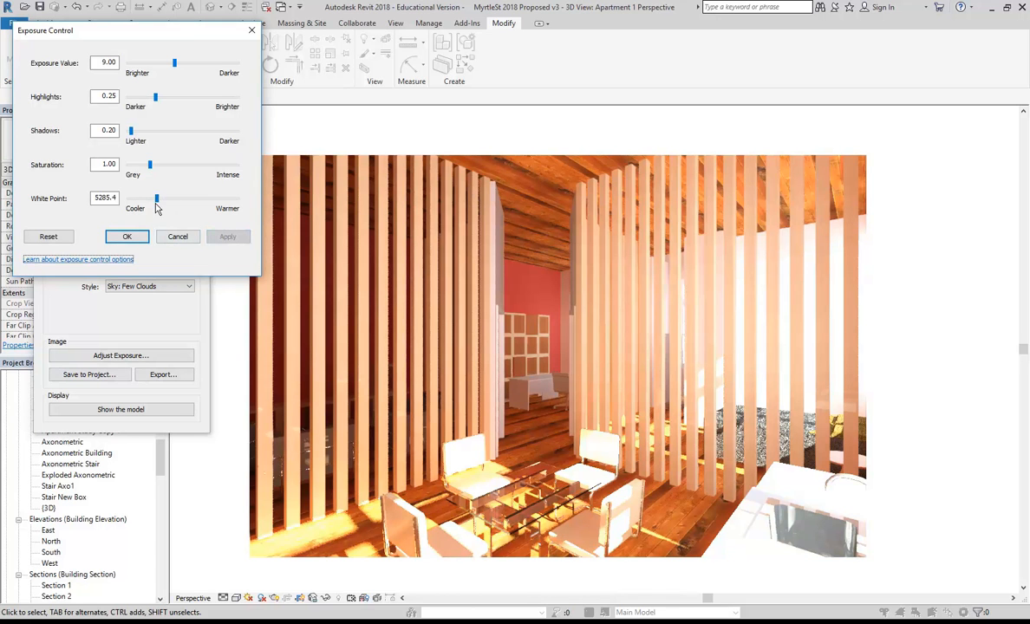
pyautogui.moveTo(175, 67); pyautogui.dragTo(176, 66)
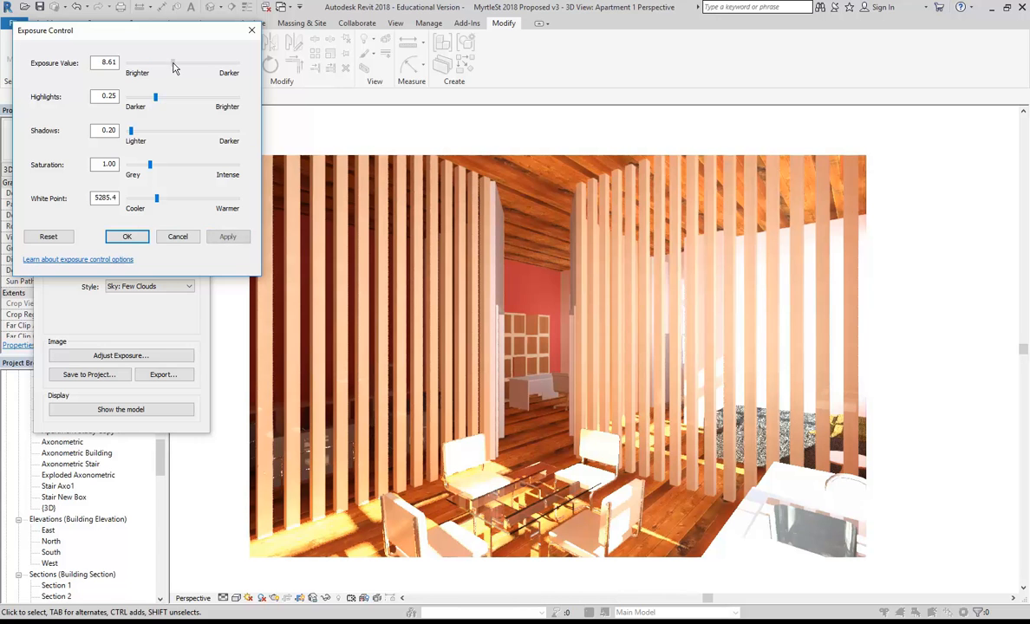
pyautogui.click(227, 240)
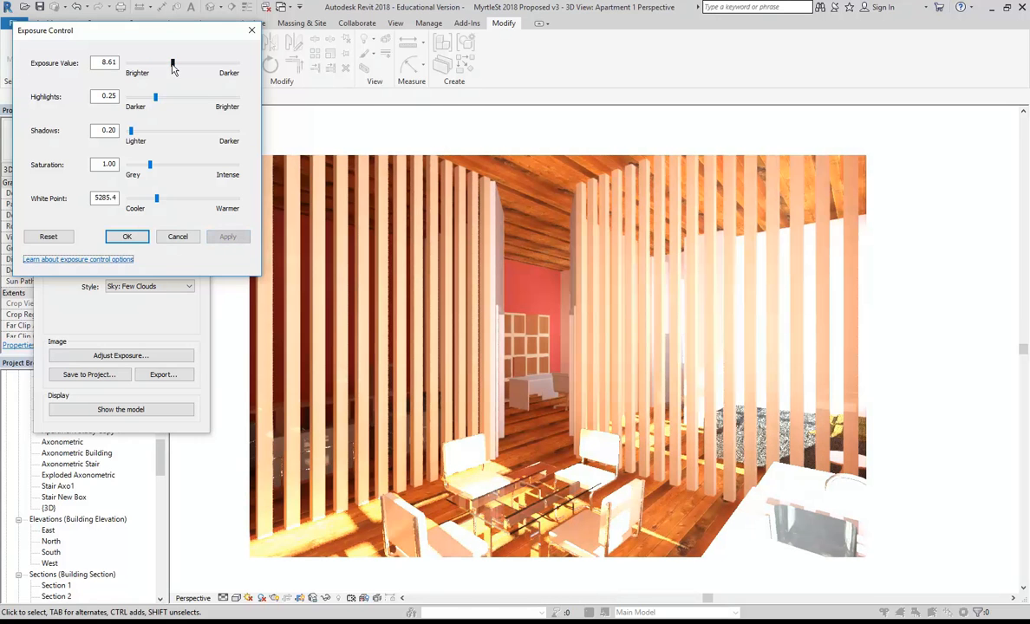
pyautogui.click(123, 240)
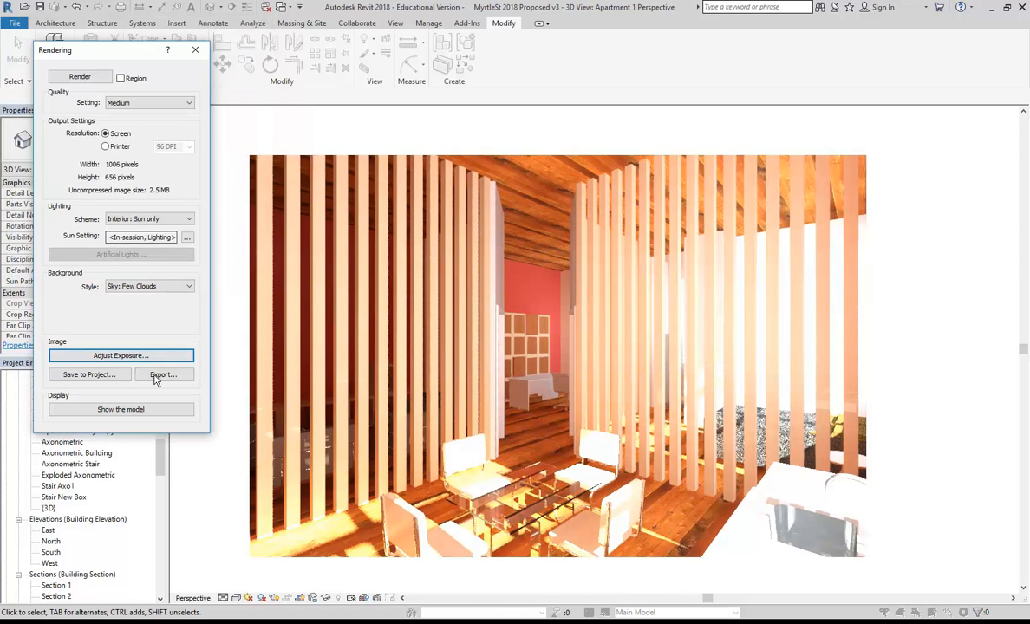
# Close the Rendering dialog and start signing in to the Autodesk account.
pyautogui.click(196, 52)
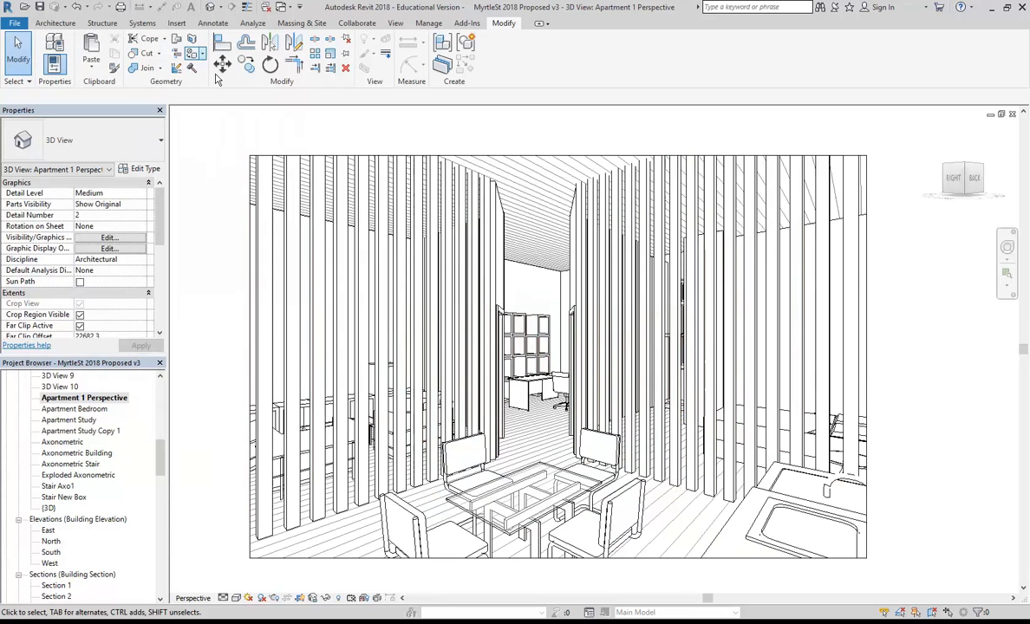
pyautogui.click(397, 25)
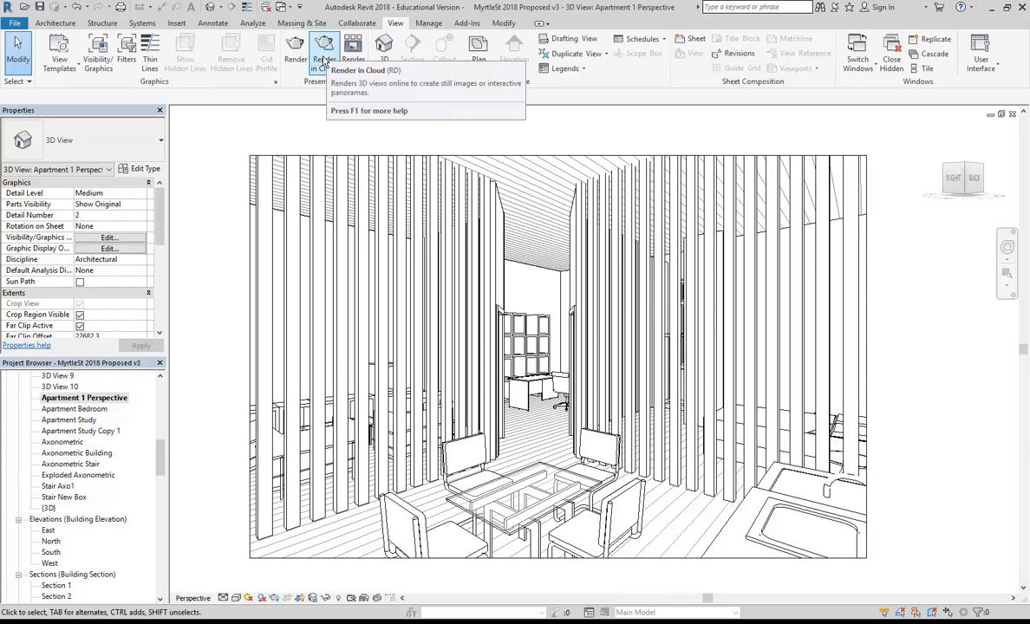
pyautogui.click(904, 10)
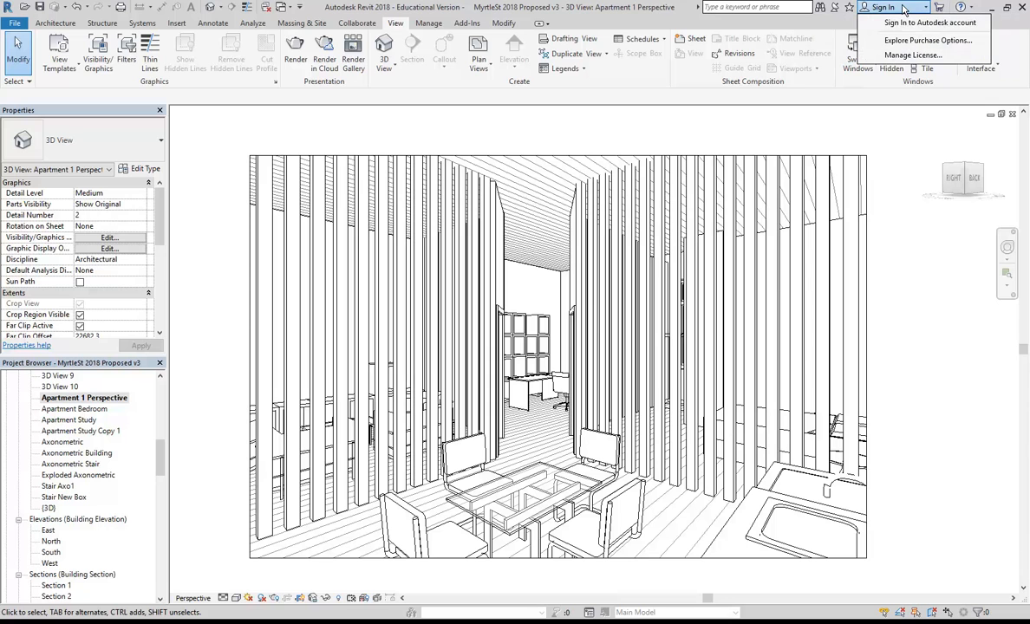
pyautogui.click(903, 24)
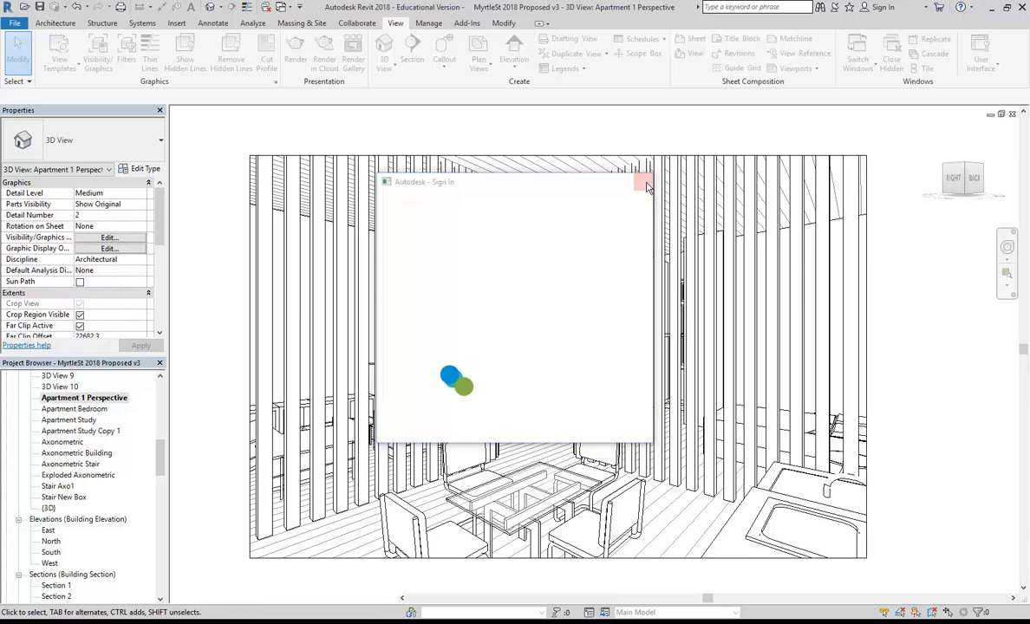
# Sign in with the account e-mail and password, skipping 2-step verification and dismissing the username notice.
pyautogui.click(643, 182)
pyautogui.click(322, 61)
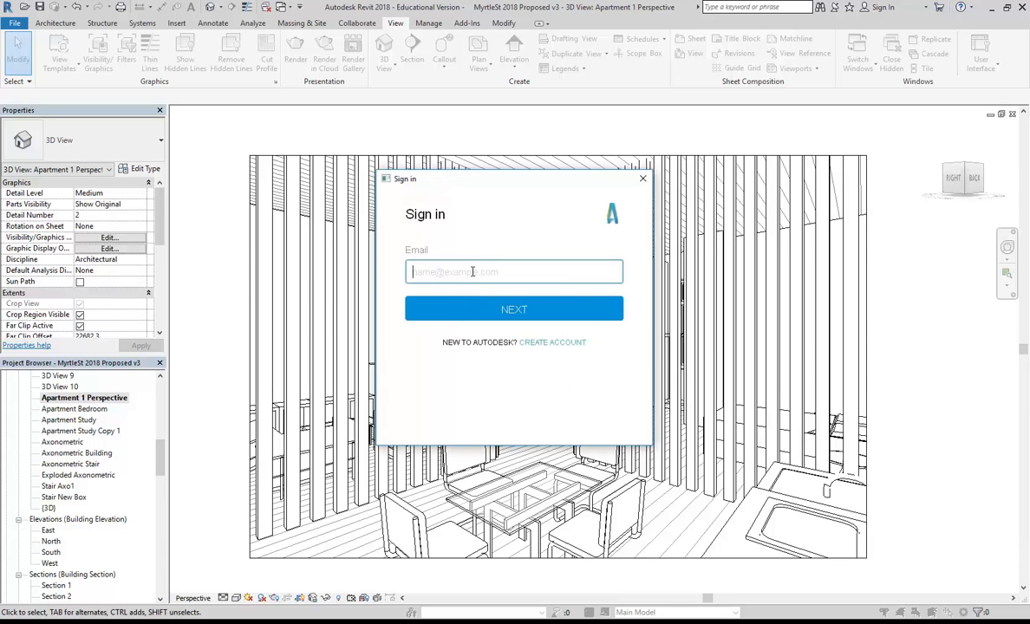
pyautogui.press('Return')
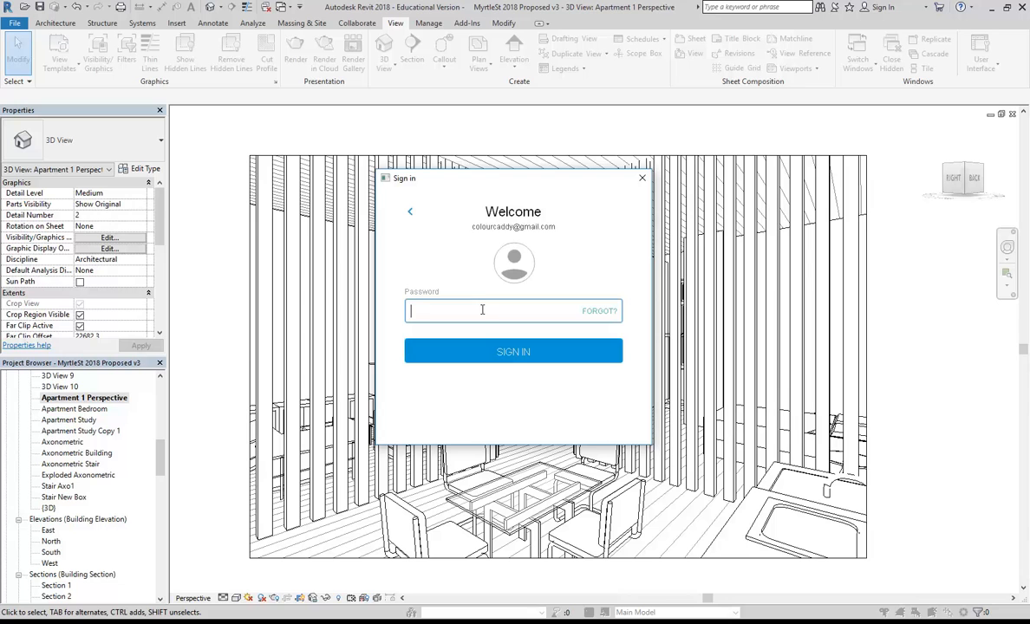
pyautogui.write('•')
pyautogui.press('Return')
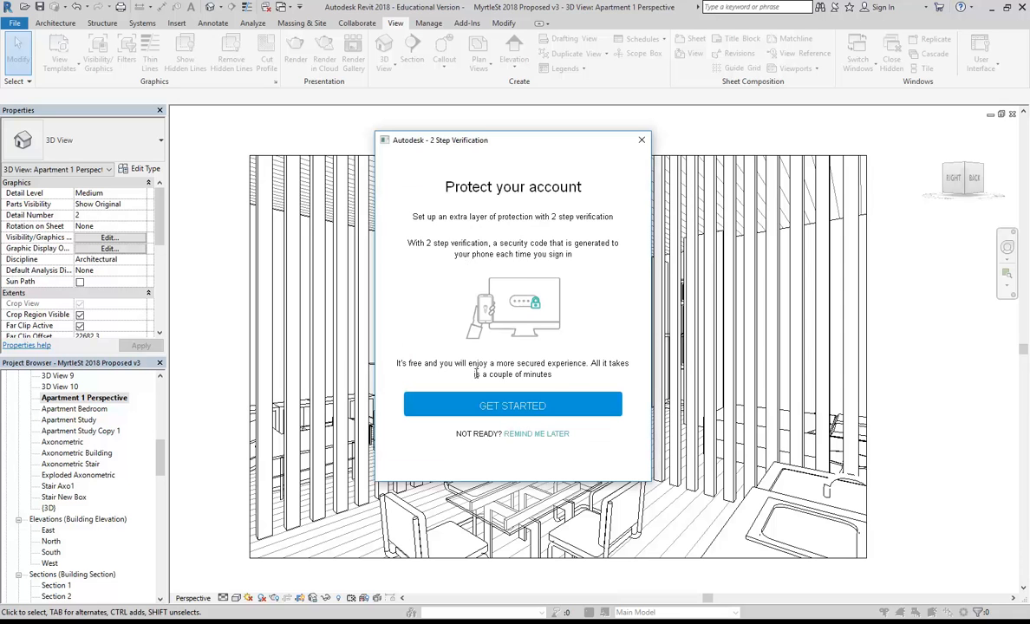
pyautogui.click(536, 433)
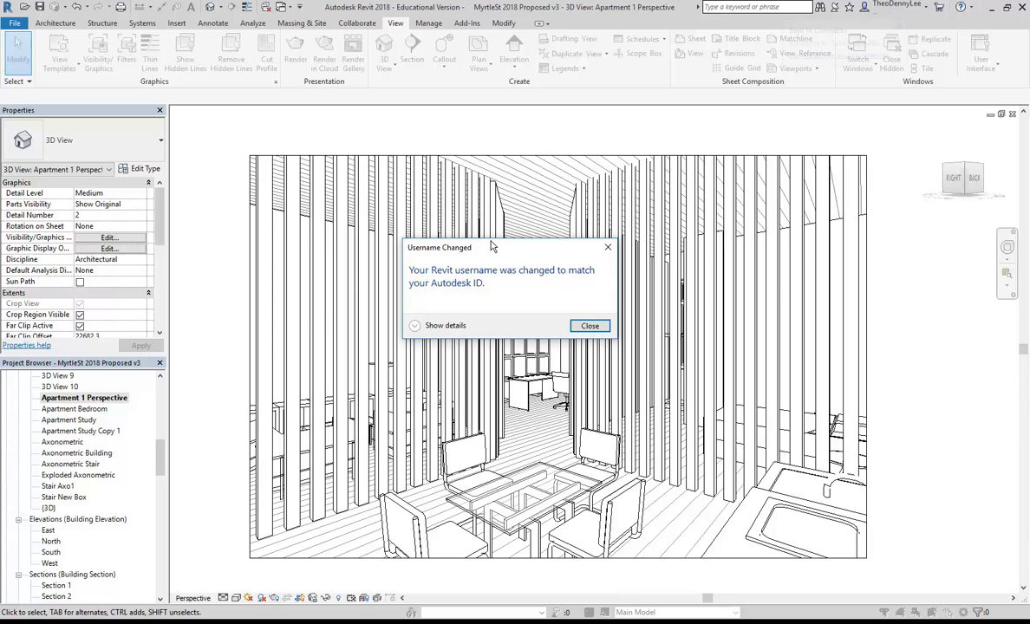
pyautogui.click(589, 326)
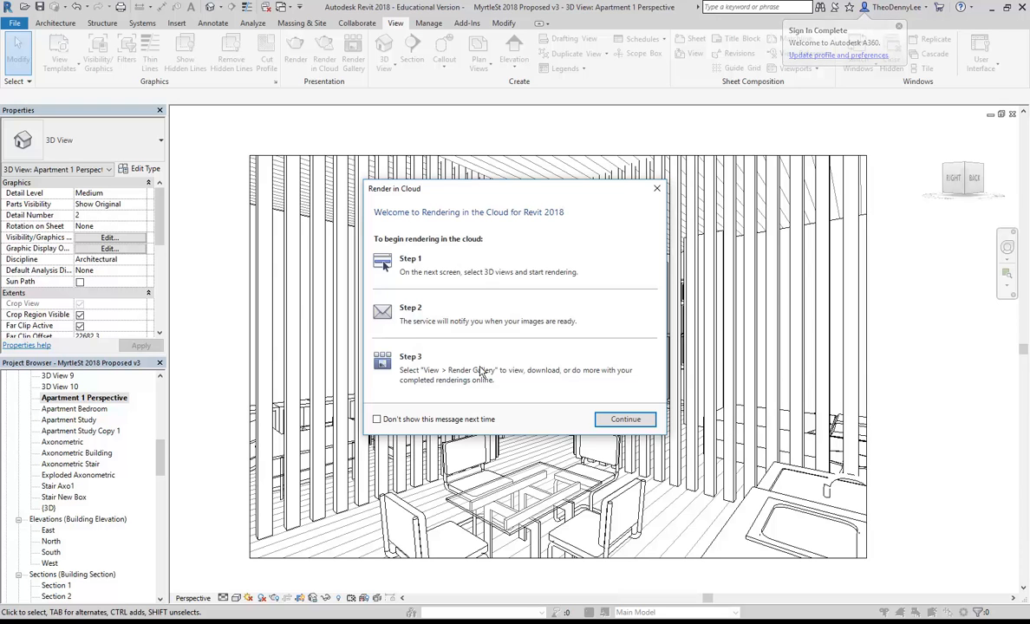
# Set cloud render quality to Final and image size to Large (2.25 Mega Pixel).
pyautogui.click(624, 420)
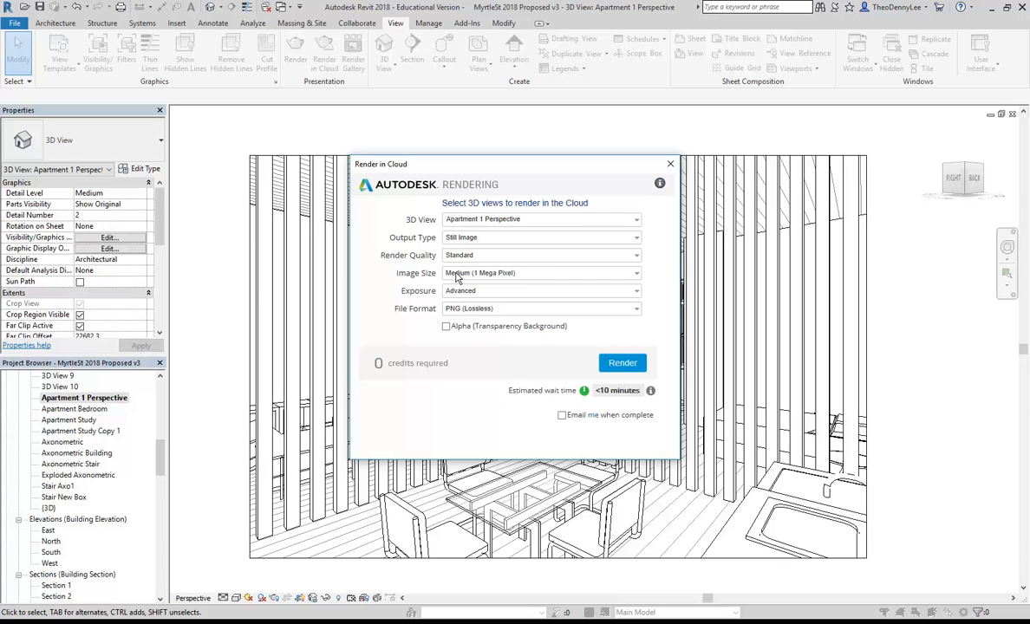
pyautogui.click(631, 258)
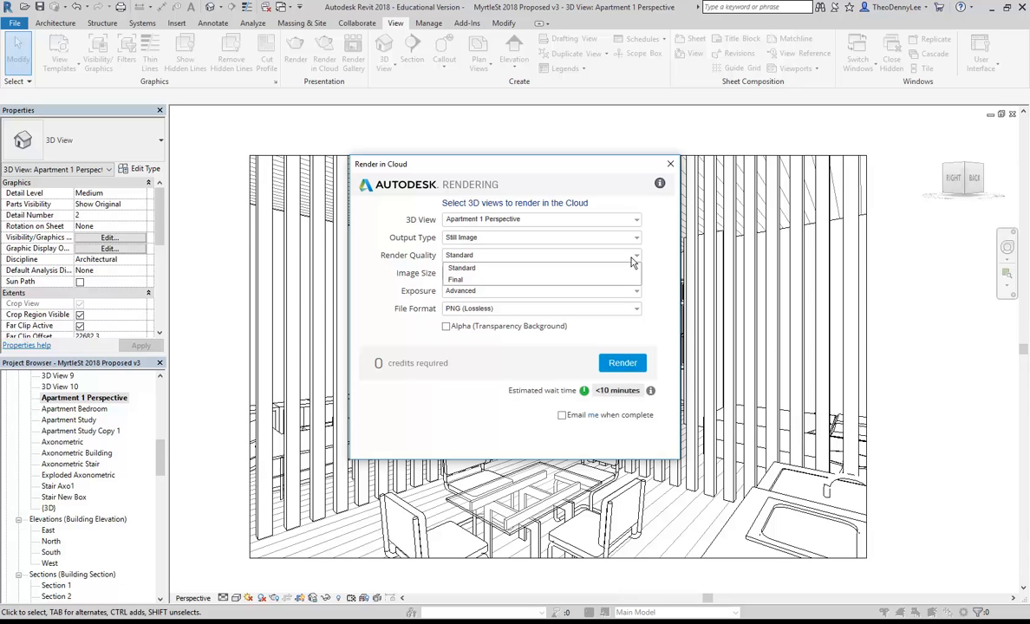
pyautogui.click(520, 280)
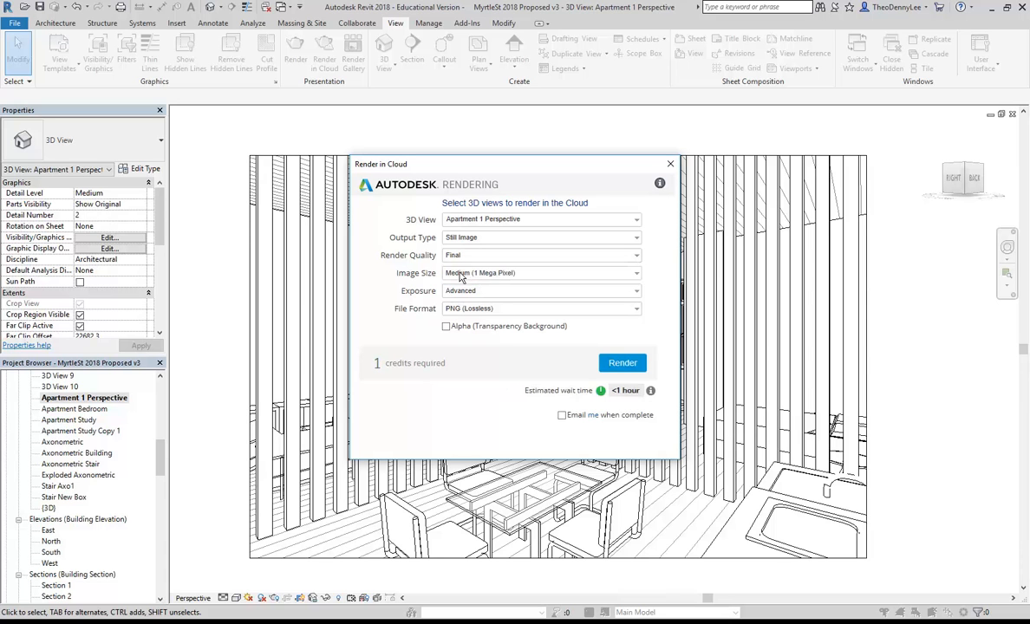
pyautogui.click(638, 274)
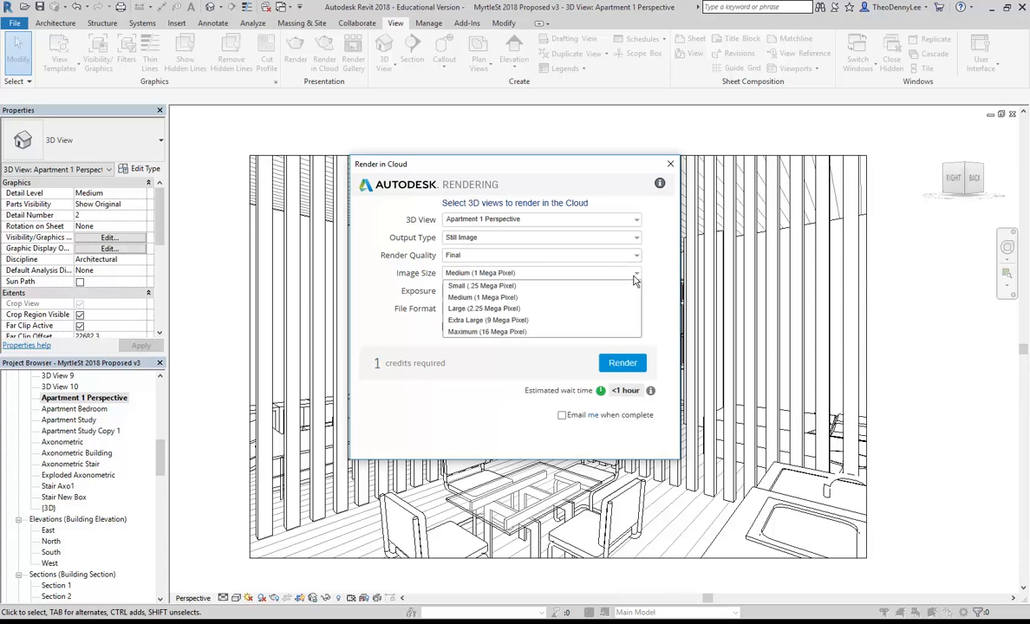
pyautogui.click(487, 309)
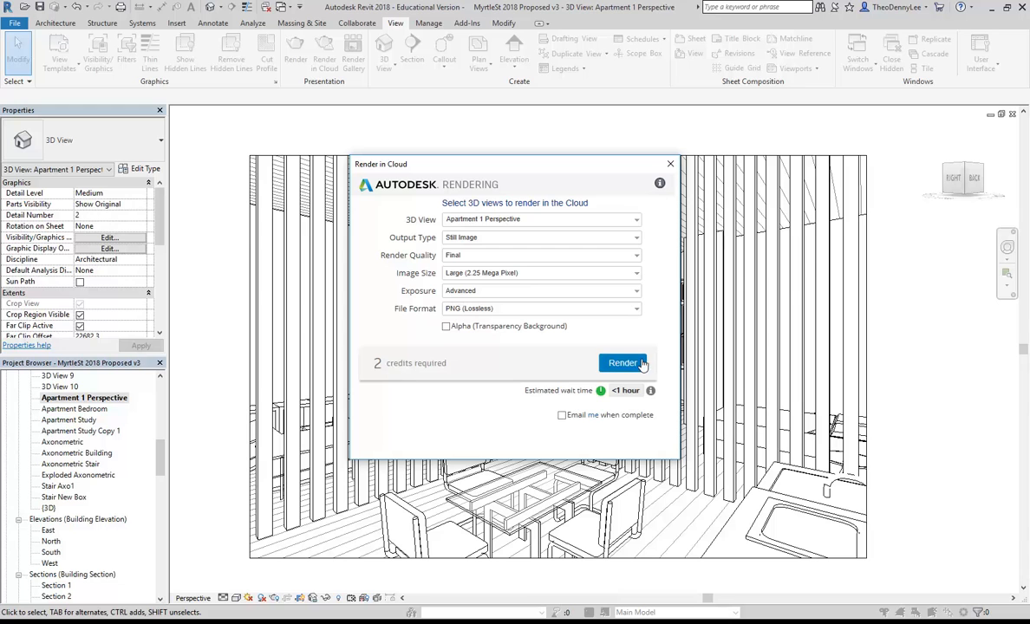
pyautogui.click(634, 274)
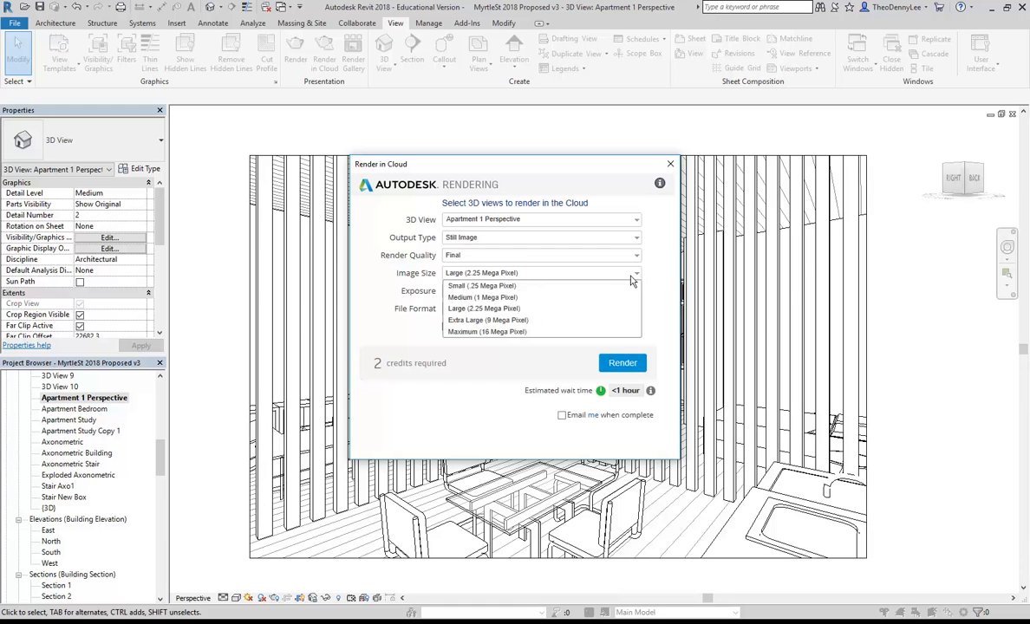
pyautogui.click(525, 333)
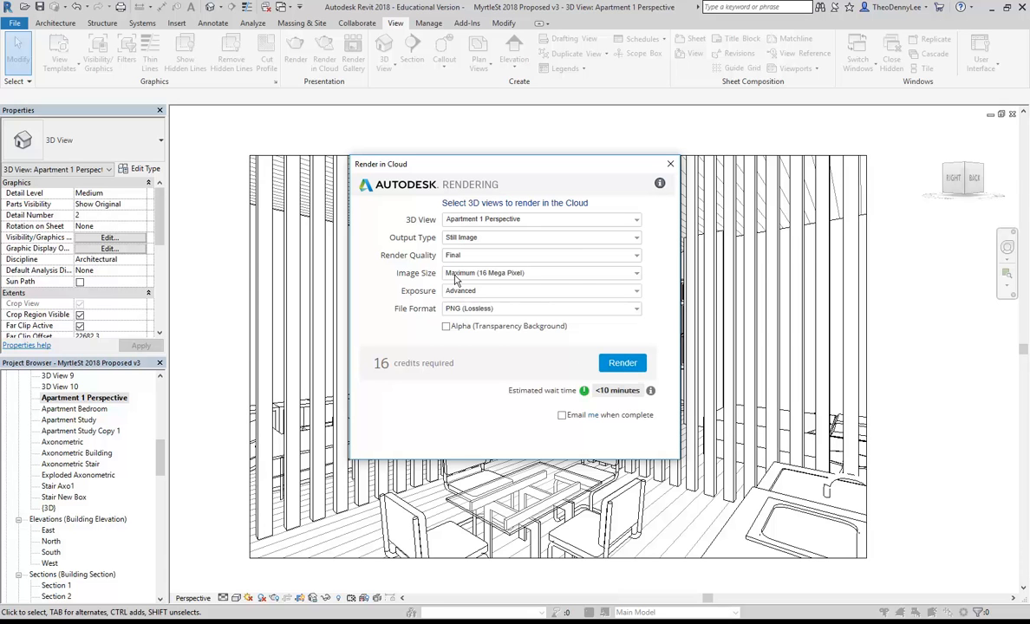
pyautogui.click(637, 275)
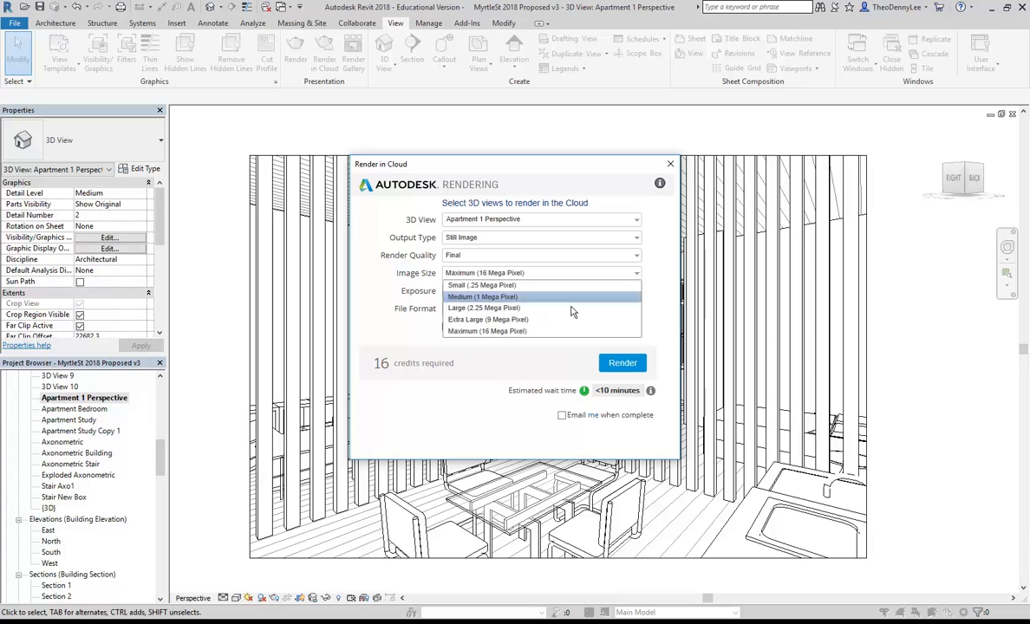
pyautogui.click(484, 312)
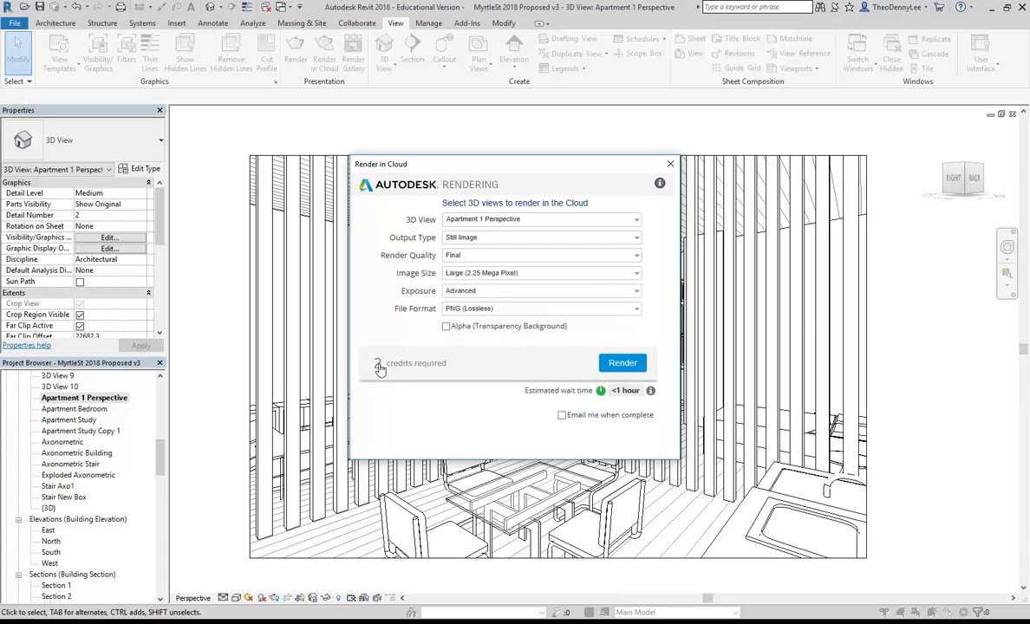
# Submit the perspective for cloud rendering despite the missing appearance warning, then open the Render Gallery.
pyautogui.click(621, 365)
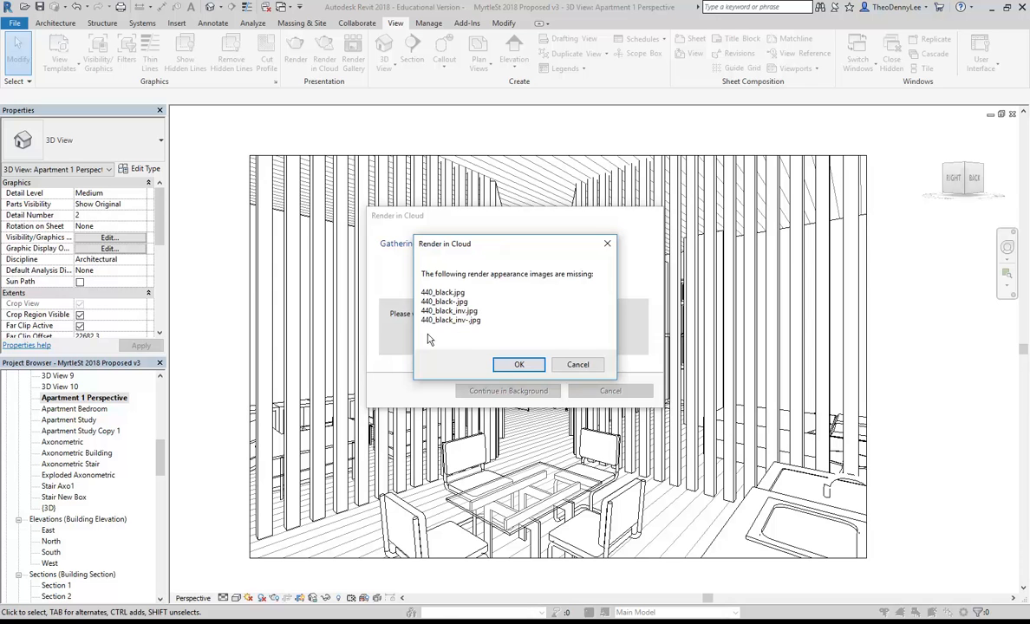
pyautogui.click(513, 365)
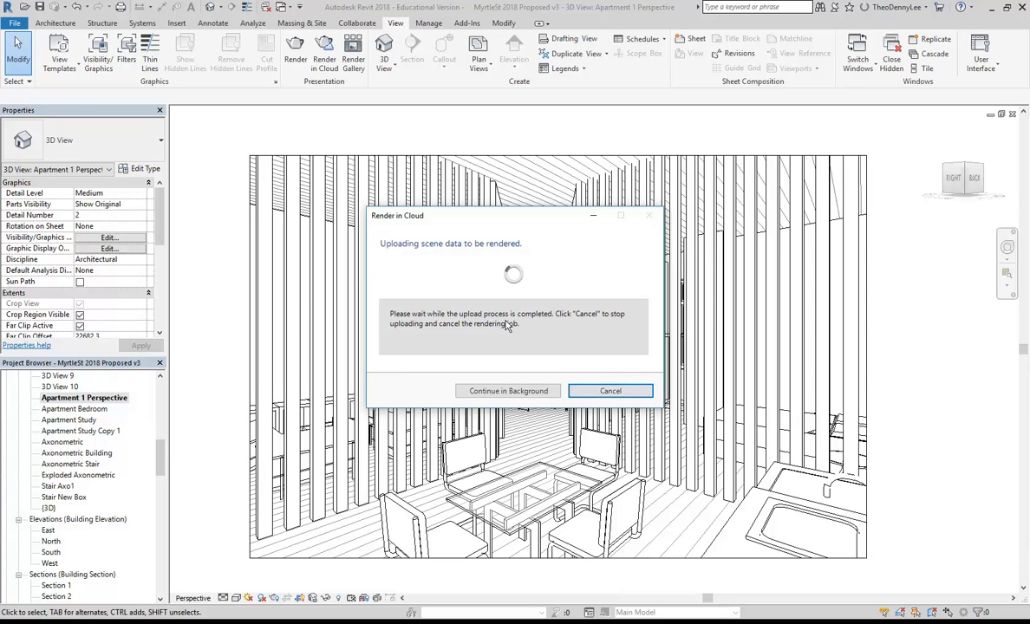
pyautogui.click(508, 391)
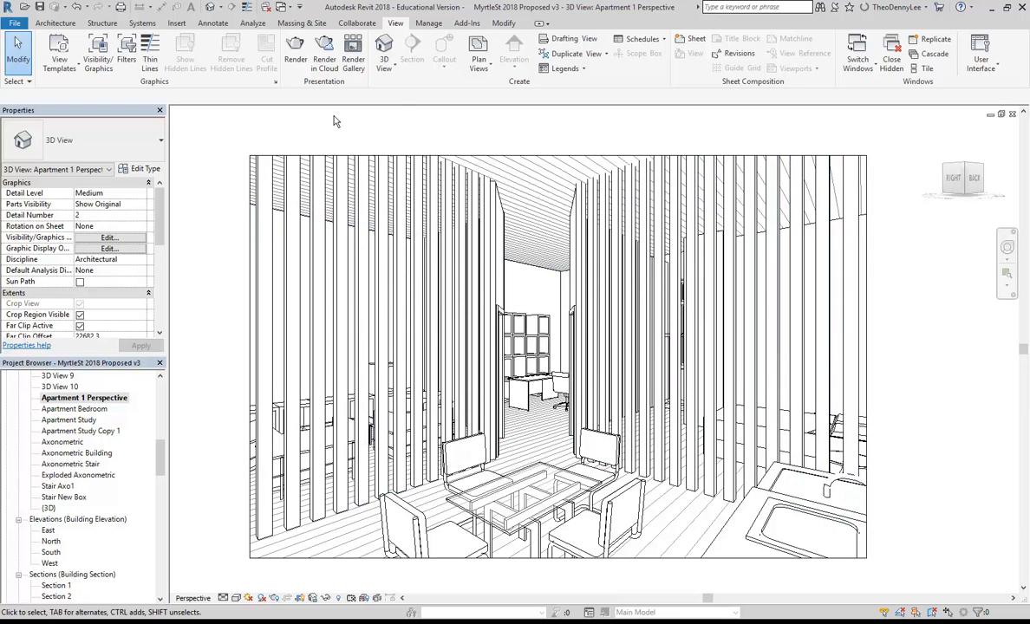
pyautogui.click(353, 63)
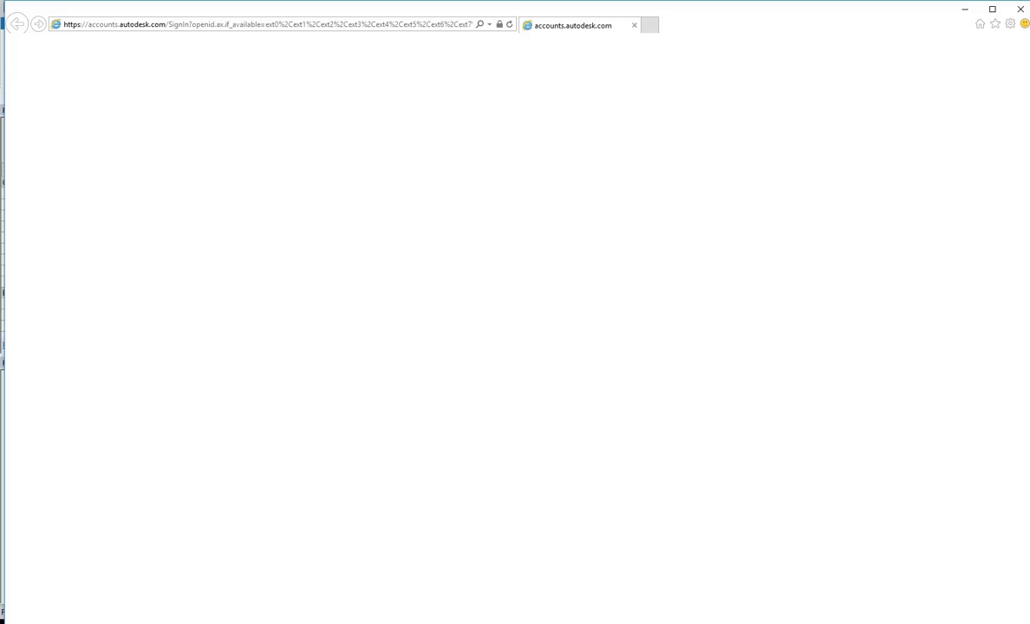
# Inspect the presentation board PDF maximised in Acrobat, zooming and panning across it, then minimise Acrobat.
pyautogui.click(319, 572)
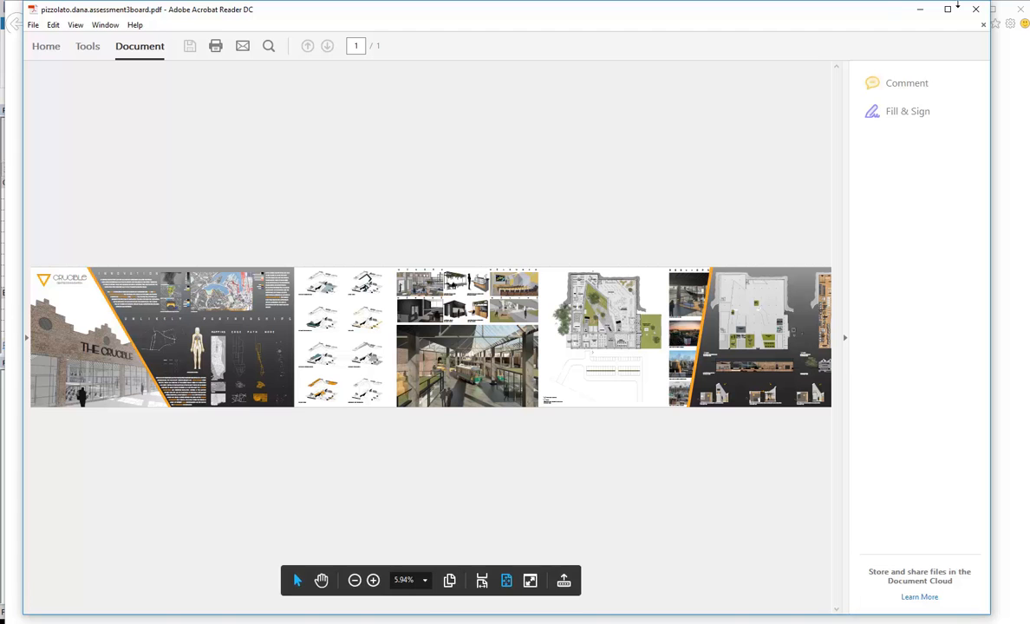
pyautogui.click(954, 10)
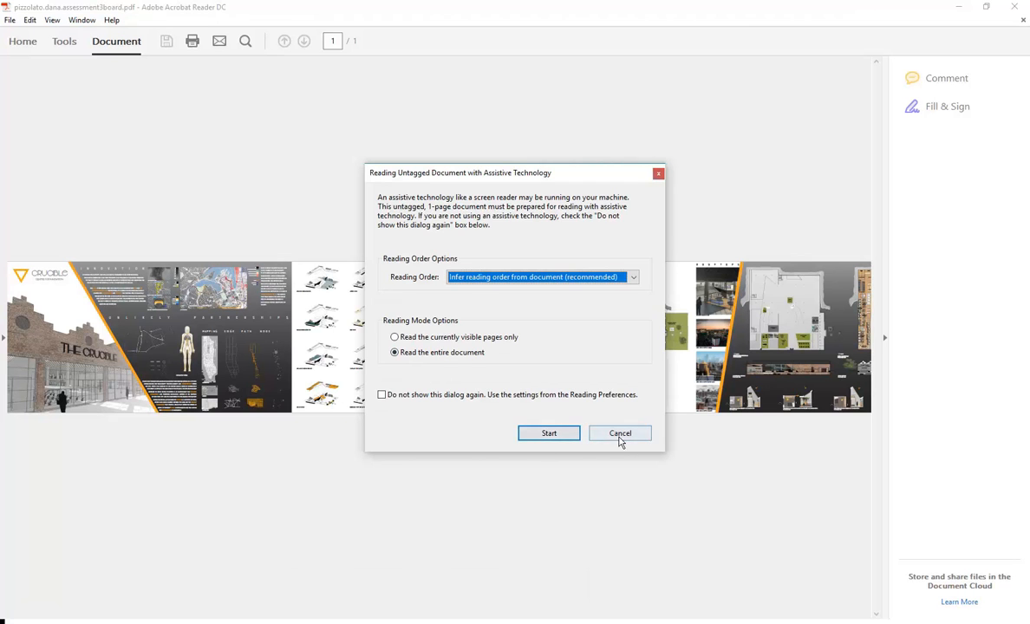
pyautogui.click(617, 434)
pyautogui.keyDown('ctrl'); pyautogui.scroll(5, 462, 356); pyautogui.keyUp('ctrl')
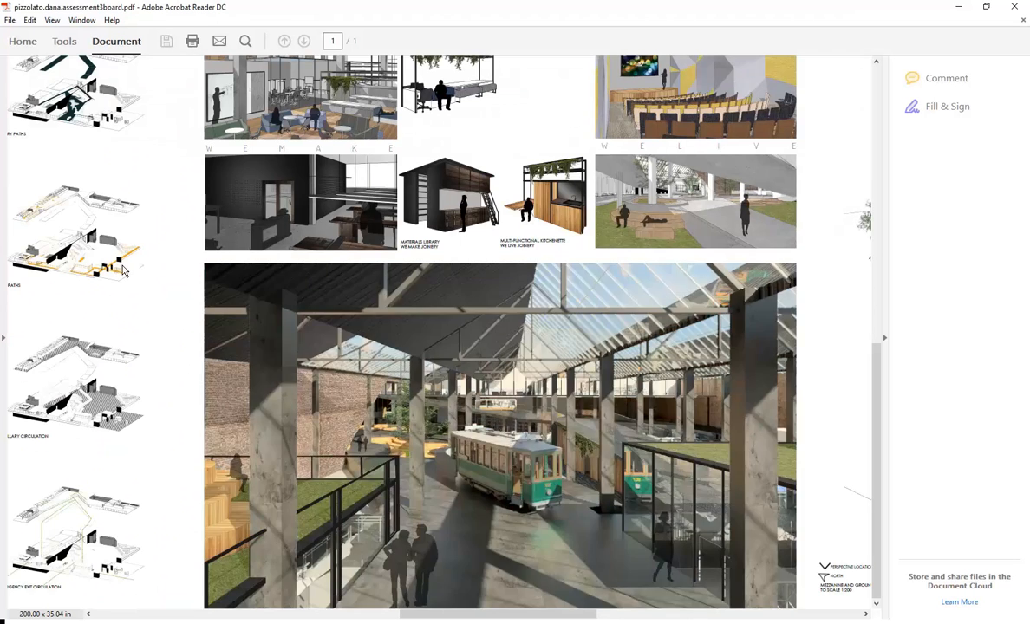
pyautogui.click(120, 250)
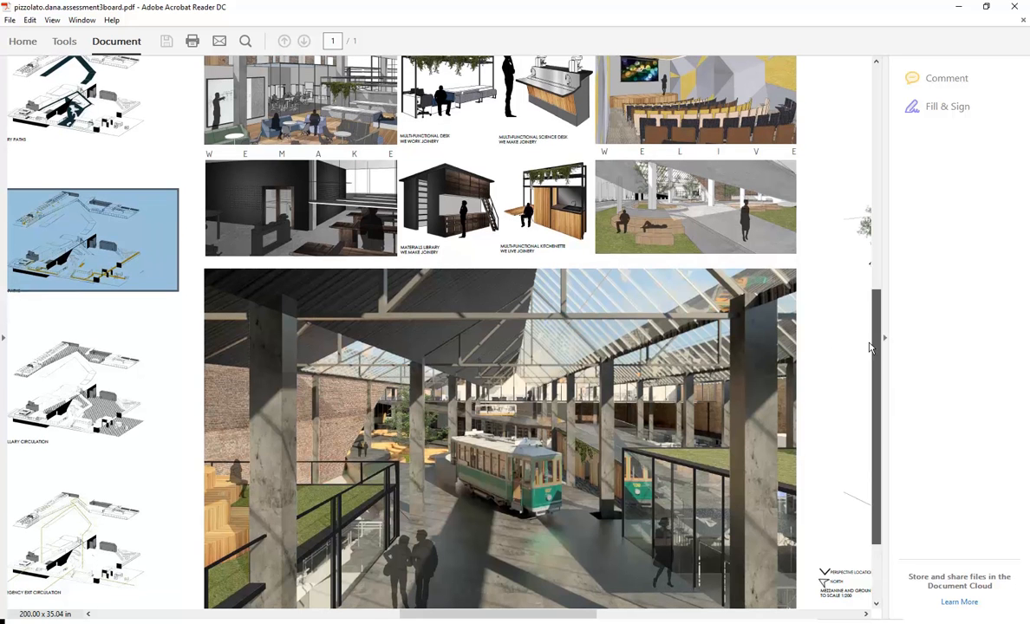
pyautogui.moveTo(460, 613); pyautogui.dragTo(112, 326)
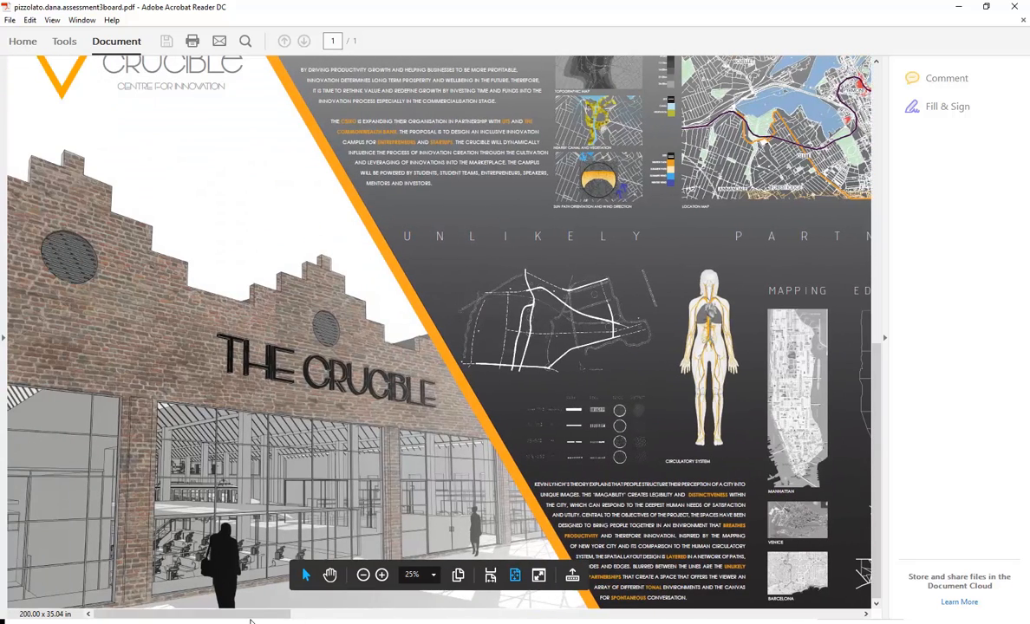
pyautogui.moveTo(248, 617); pyautogui.dragTo(559, 617)
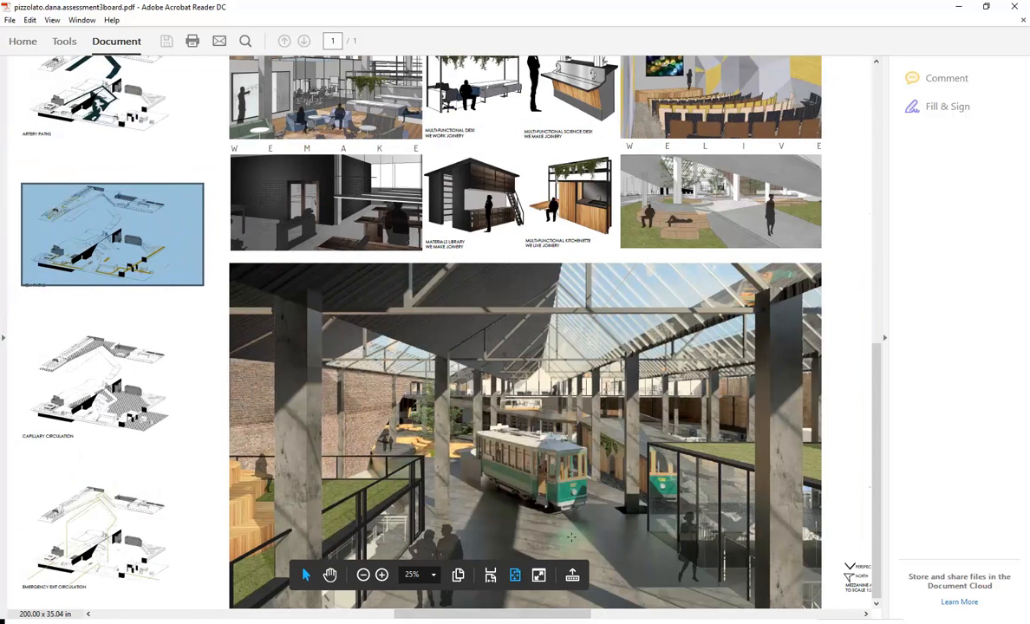
pyautogui.click(958, 7)
# Scroll up and down through the My Renderings gallery on the Autodesk Rendering site.
pyautogui.scroll(-4, 437, 193)
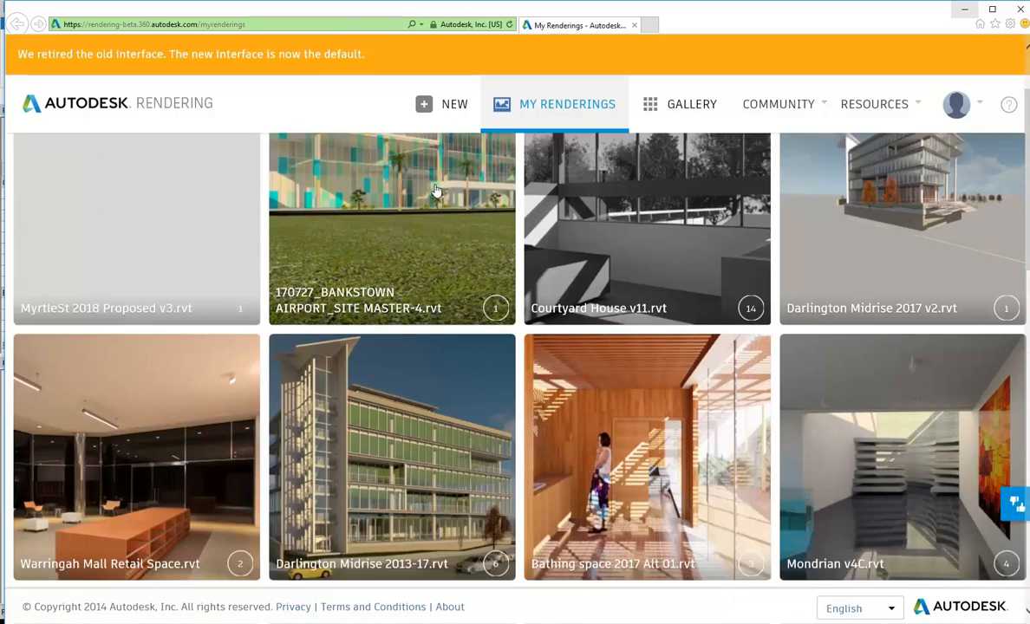
pyautogui.scroll(-10, 365, 295)
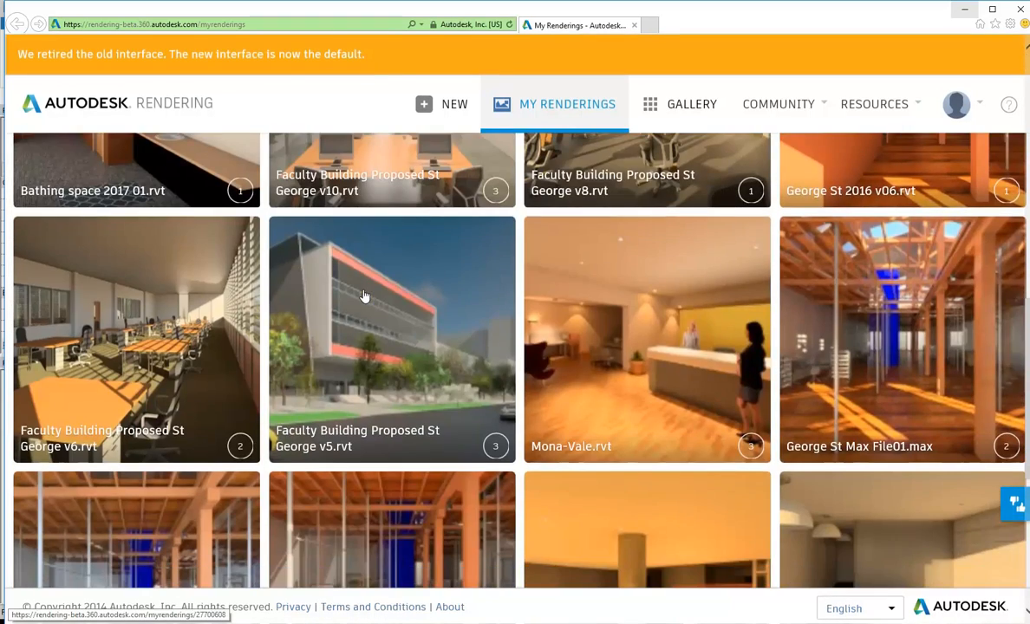
pyautogui.scroll(-1, 364, 297)
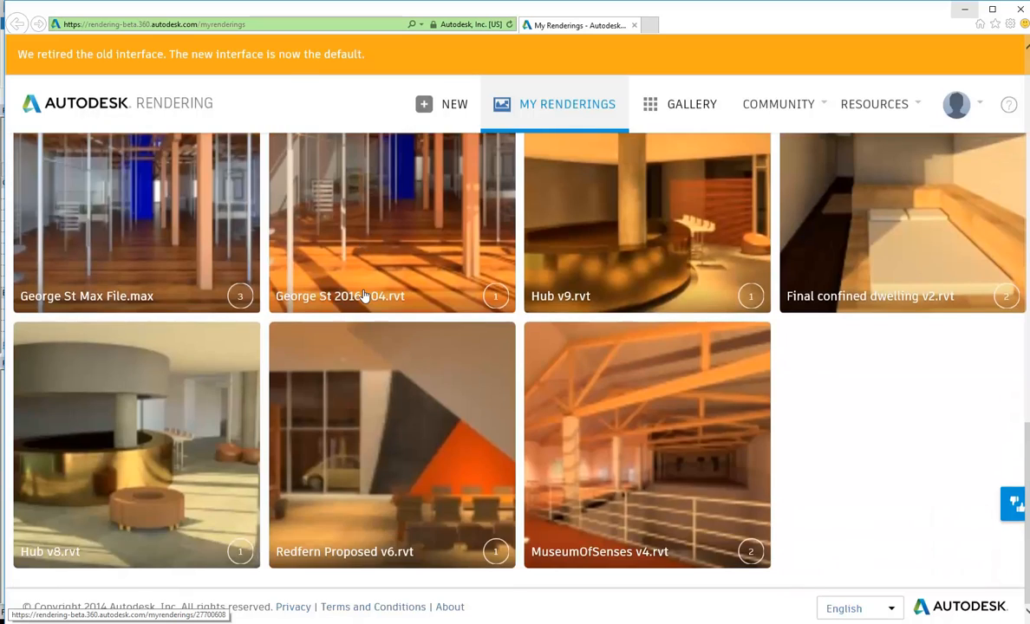
pyautogui.scroll(7, 364, 297)
pyautogui.scroll(7, 364, 296)
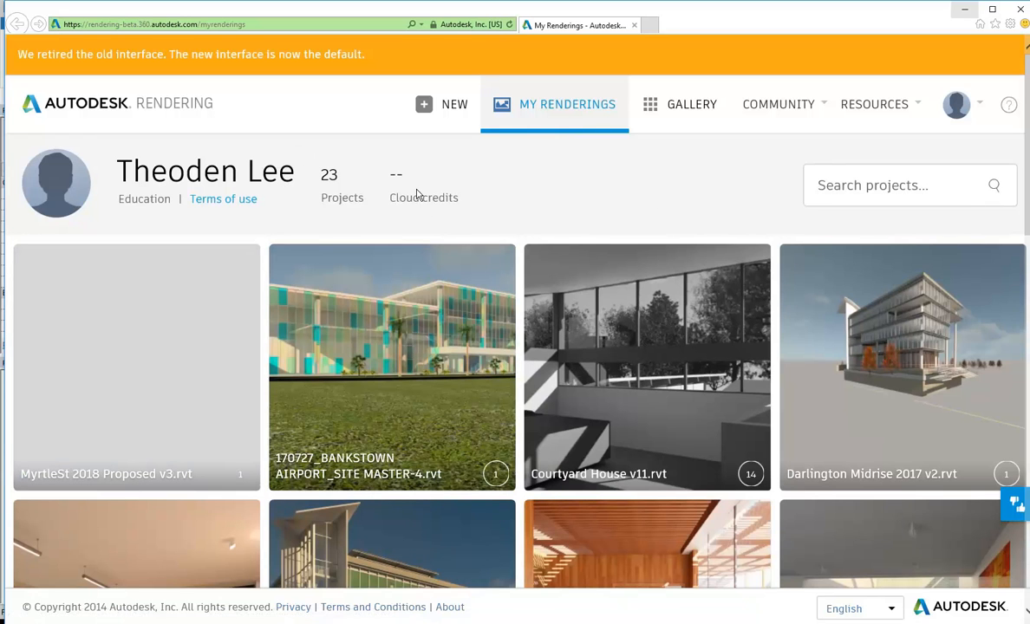
pyautogui.scroll(-5, 425, 194)
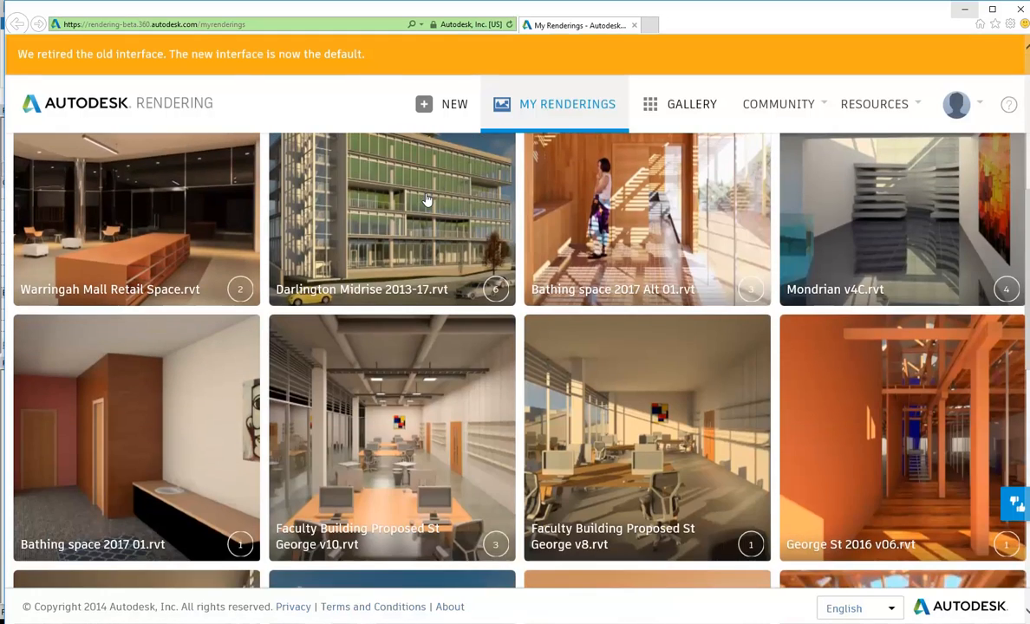
pyautogui.scroll(-1, 520, 433)
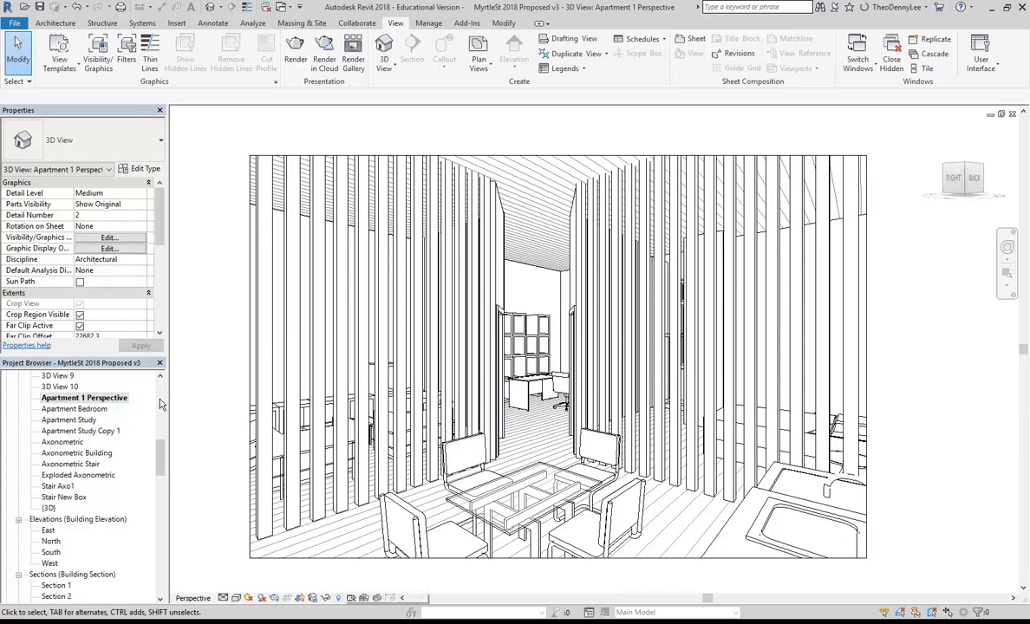
# Place the Apartment 1 Perspective_1 rendering at the bottom-left of sheet A108.
pyautogui.moveTo(163, 462); pyautogui.dragTo(163, 488)
pyautogui.doubleClick(91, 464)
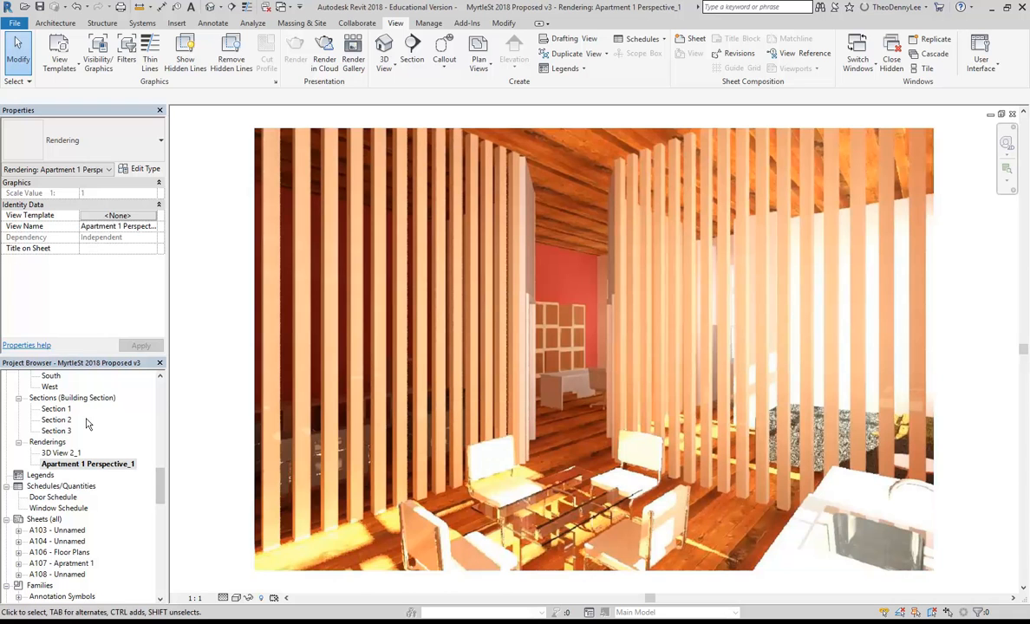
pyautogui.doubleClick(57, 574)
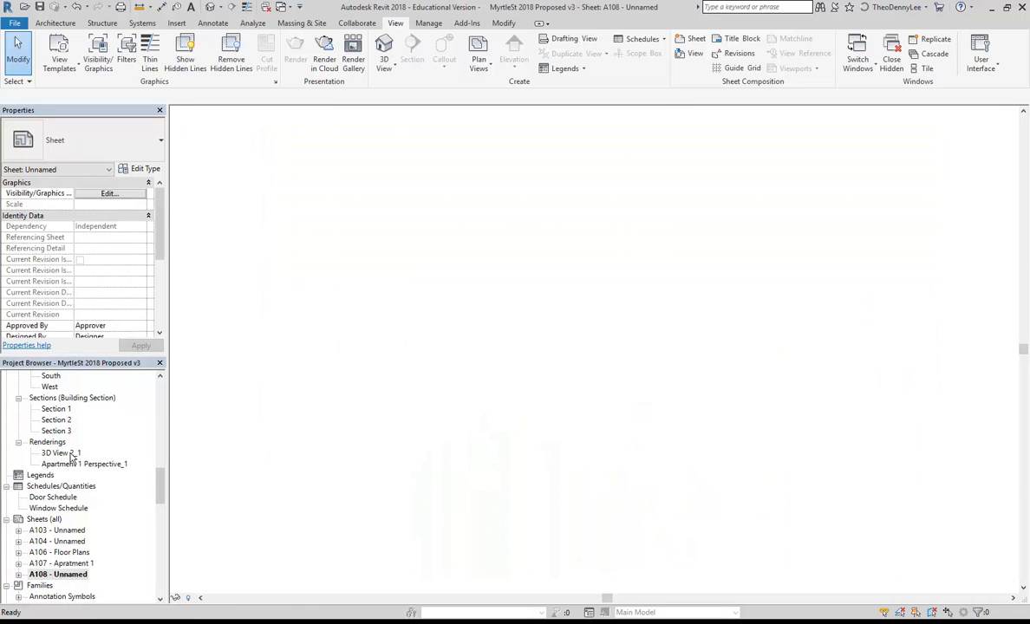
pyautogui.moveTo(73, 469); pyautogui.dragTo(395, 493)
pyautogui.click(424, 547)
# Nudge the exploded 3D and rendering viewports upward, then delete the rendering viewport from the sheet.
pyautogui.click(467, 353)
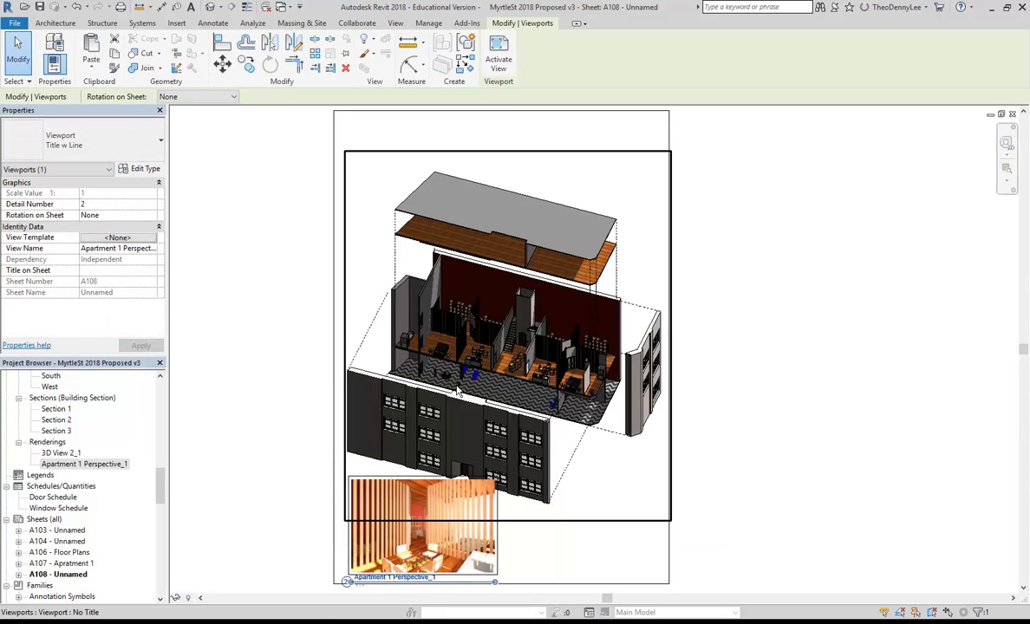
pyautogui.press('Up')
pyautogui.press('Up')
pyautogui.press('Up')
pyautogui.press('Up')
pyautogui.press('Up')
pyautogui.press('Up')
pyautogui.press('Up')
pyautogui.press('Up')
pyautogui.press('Up')
pyautogui.press('Up')
pyautogui.press('Up')
pyautogui.press('Up')
pyautogui.press('Up')
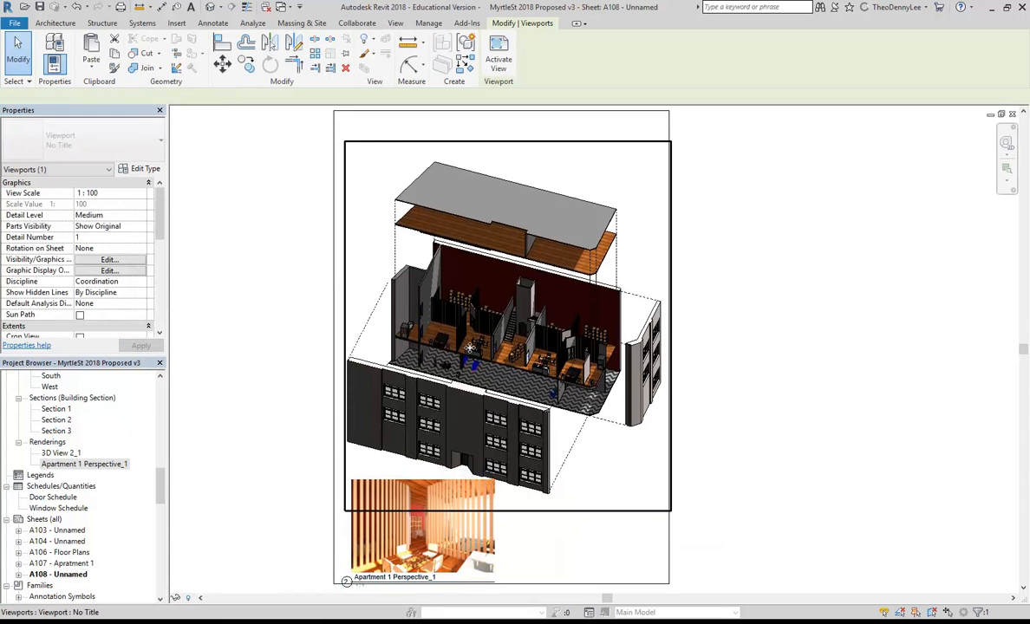
pyautogui.press('Up')
pyautogui.press('Up')
pyautogui.press('Up')
pyautogui.press('Up')
pyautogui.press('Up')
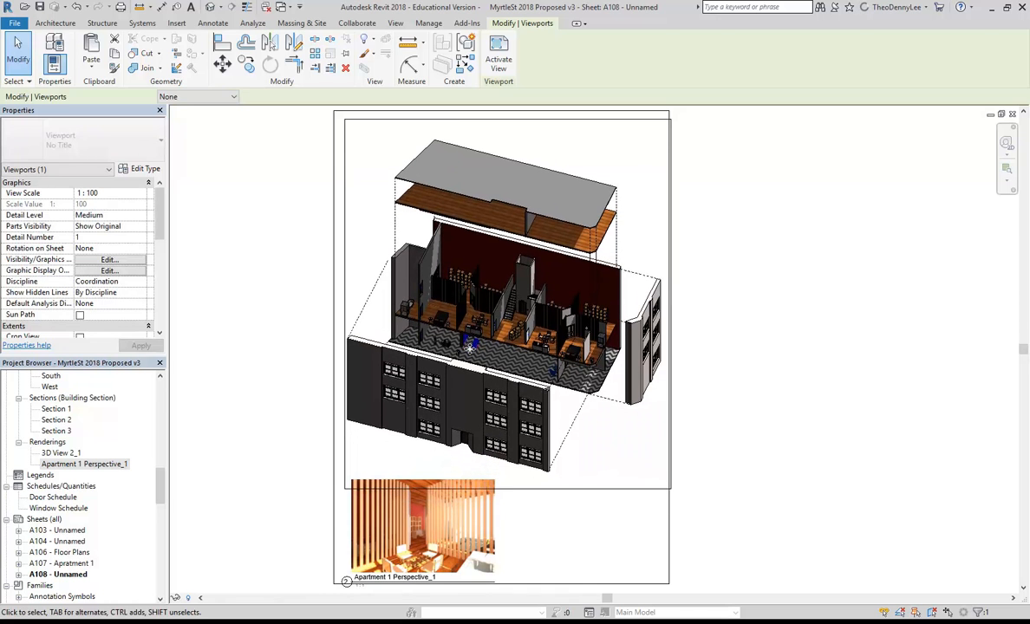
pyautogui.click(260, 349)
pyautogui.click(439, 538)
pyautogui.press('Up')
pyautogui.press('Up')
pyautogui.press('Up')
pyautogui.press('Up')
pyautogui.click(301, 466)
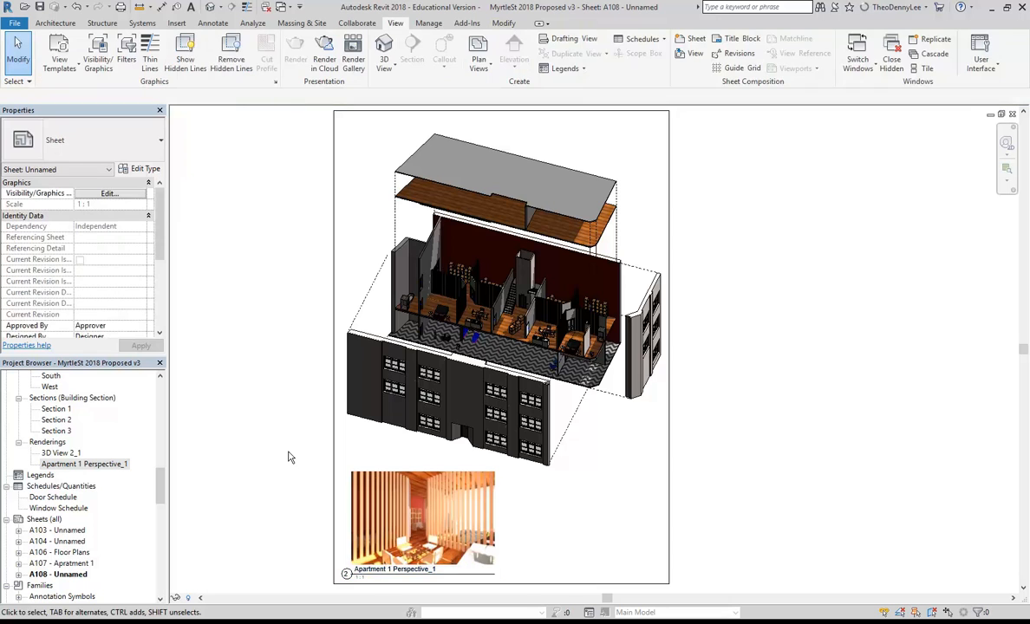
pyautogui.click(486, 500)
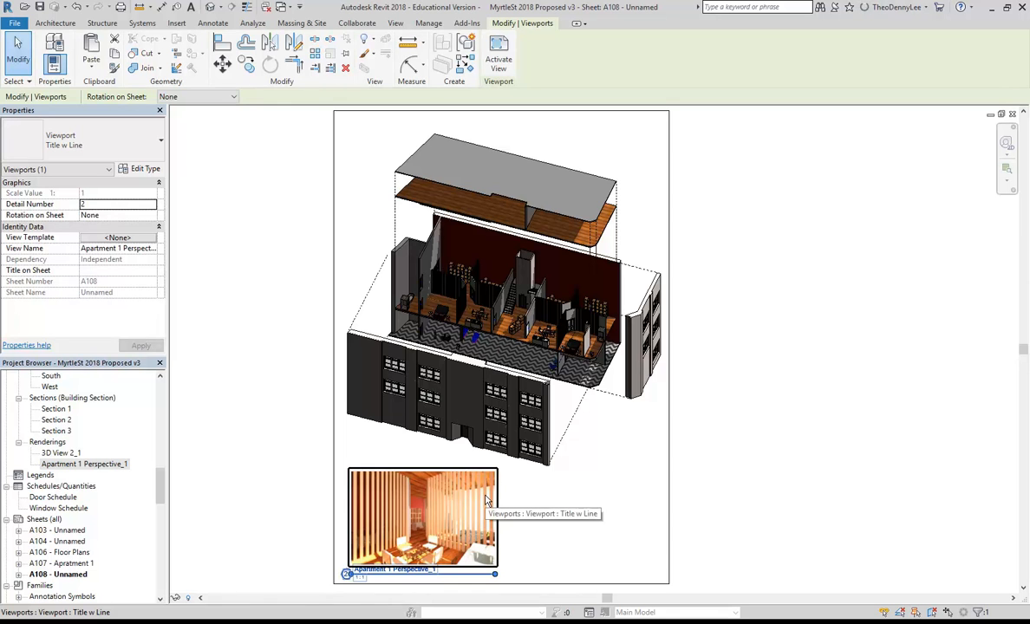
pyautogui.press('Delete')
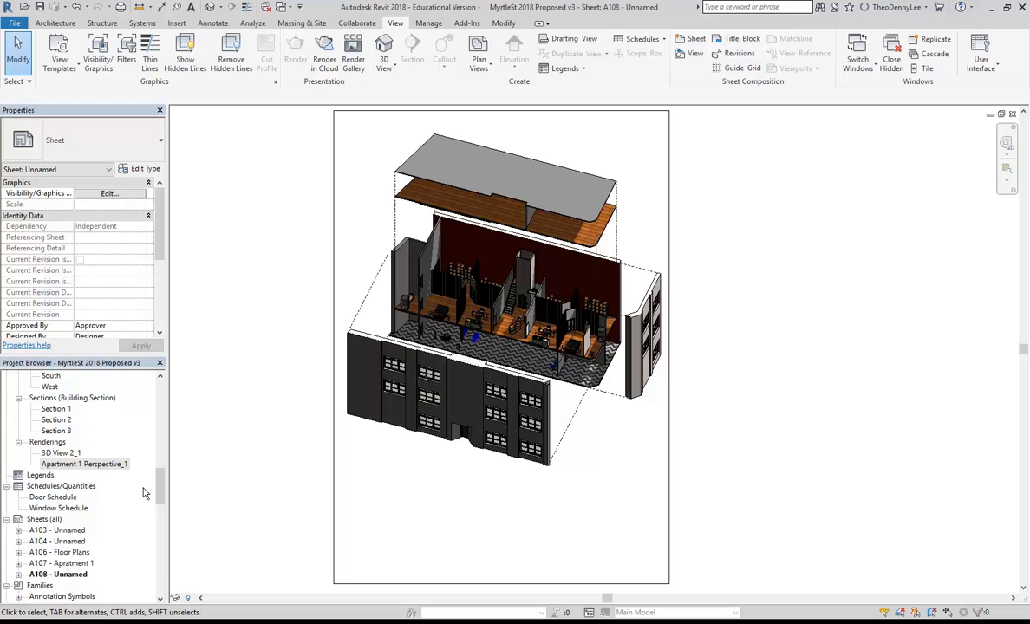
# View the Apartment 1 Perspective_1 rendering and the Export Image menu, then open the Apartment 1 Perspective 3D view.
pyautogui.scroll(2, 146, 452)
pyautogui.doubleClick(78, 520)
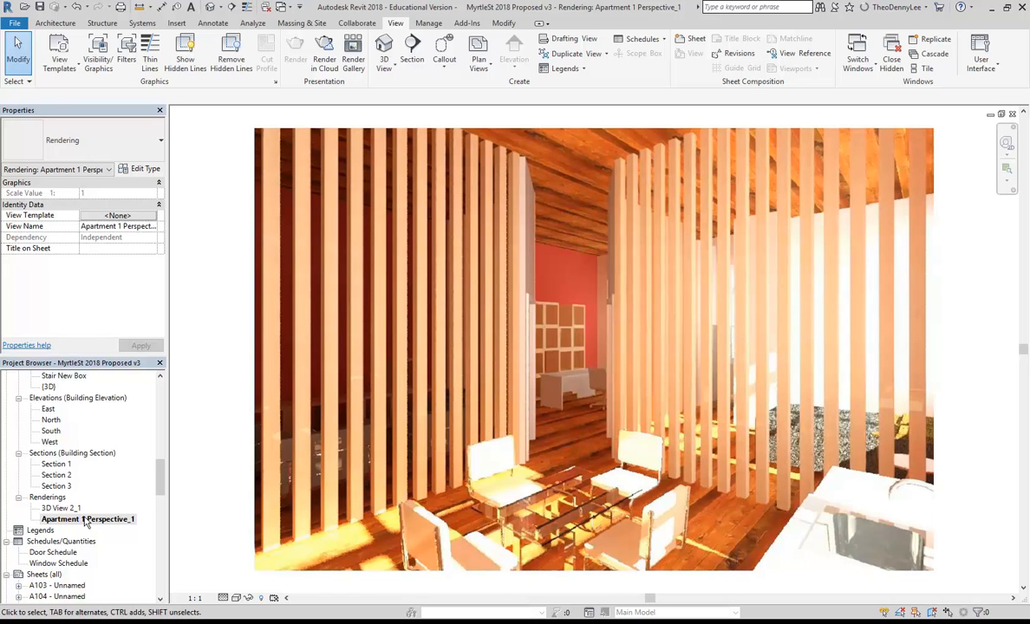
pyautogui.click(16, 26)
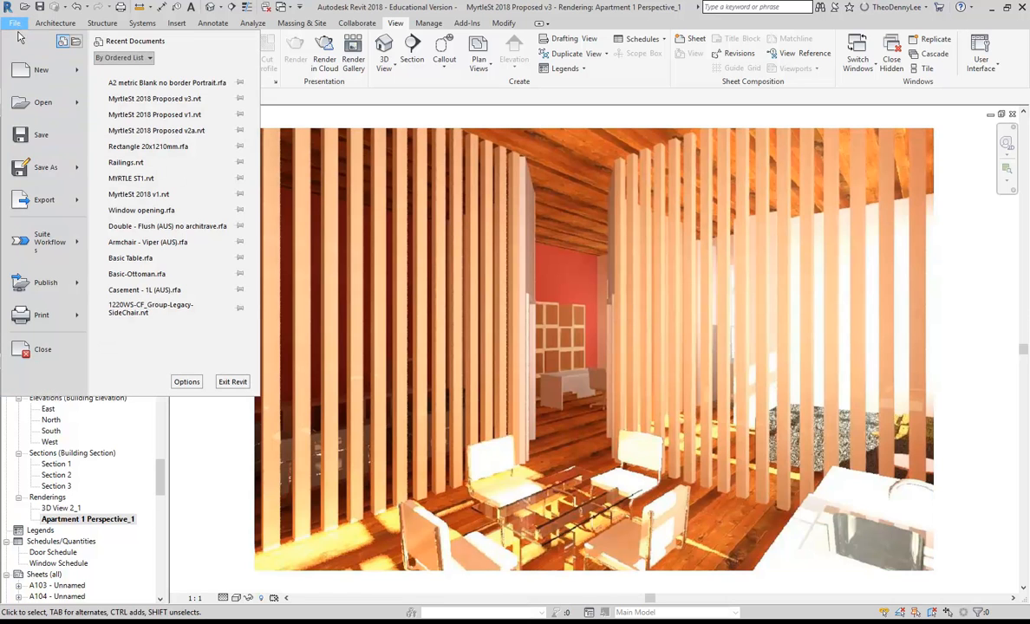
pyautogui.moveTo(52, 199)
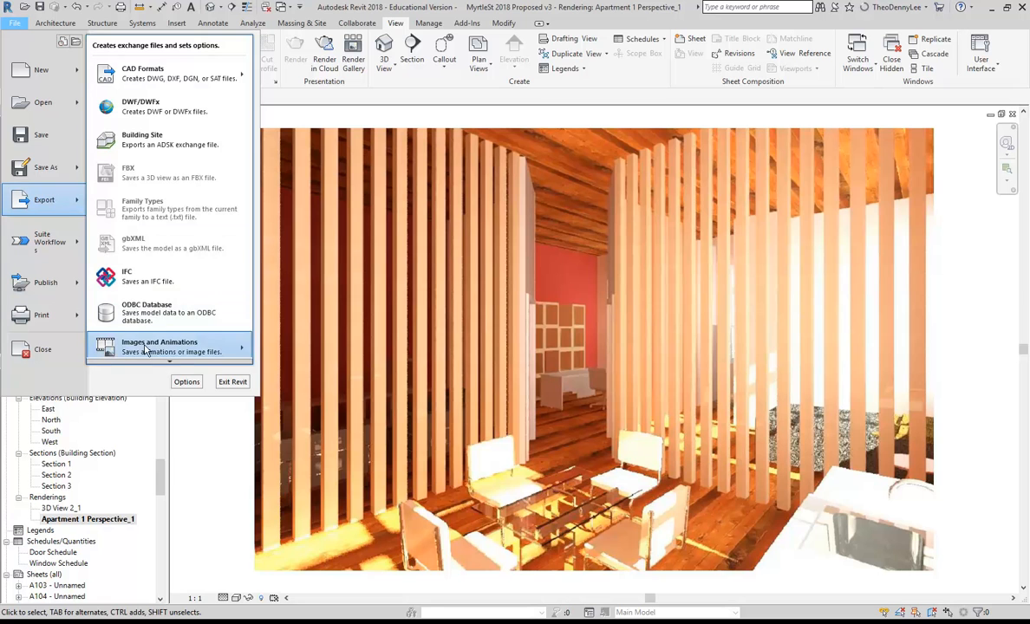
pyautogui.moveTo(147, 351)
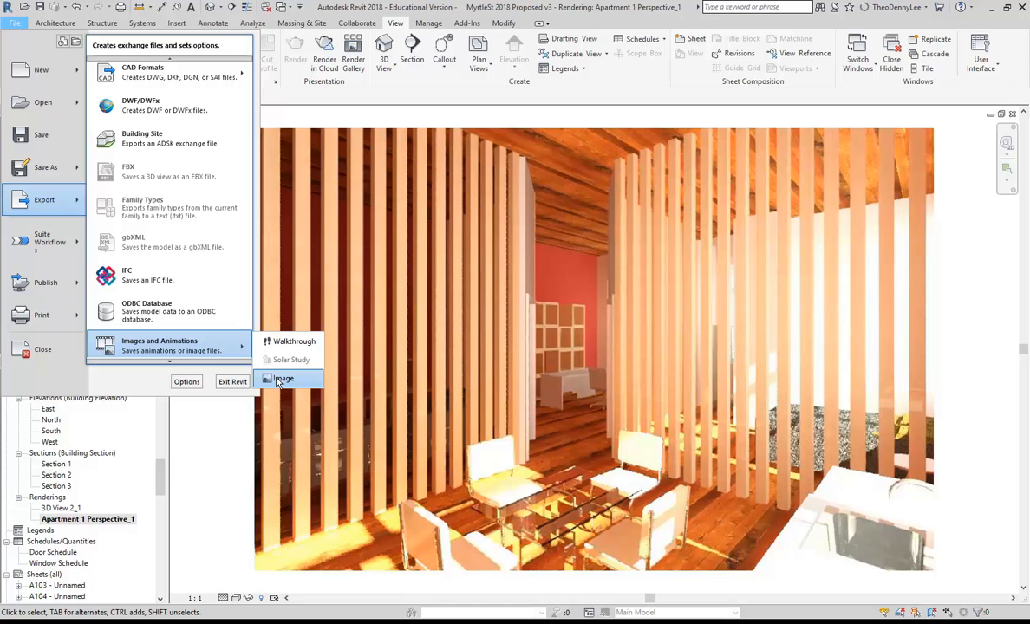
pyautogui.moveTo(161, 490); pyautogui.dragTo(160, 458)
pyautogui.doubleClick(69, 463)
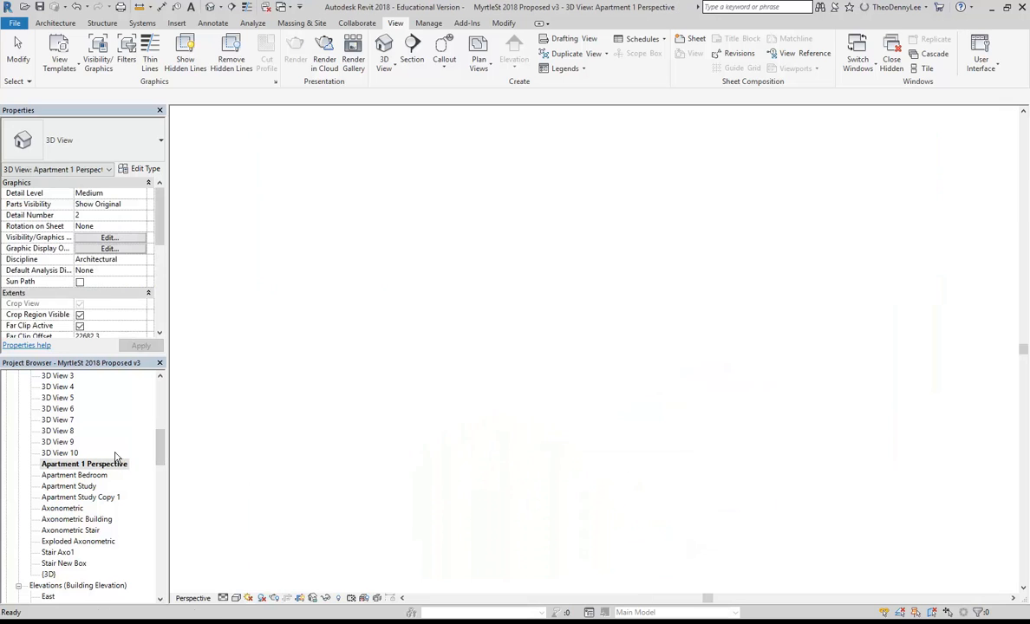
# Review this perspective view's settings in the Rendering dialog, then close it.
pyautogui.click(275, 598)
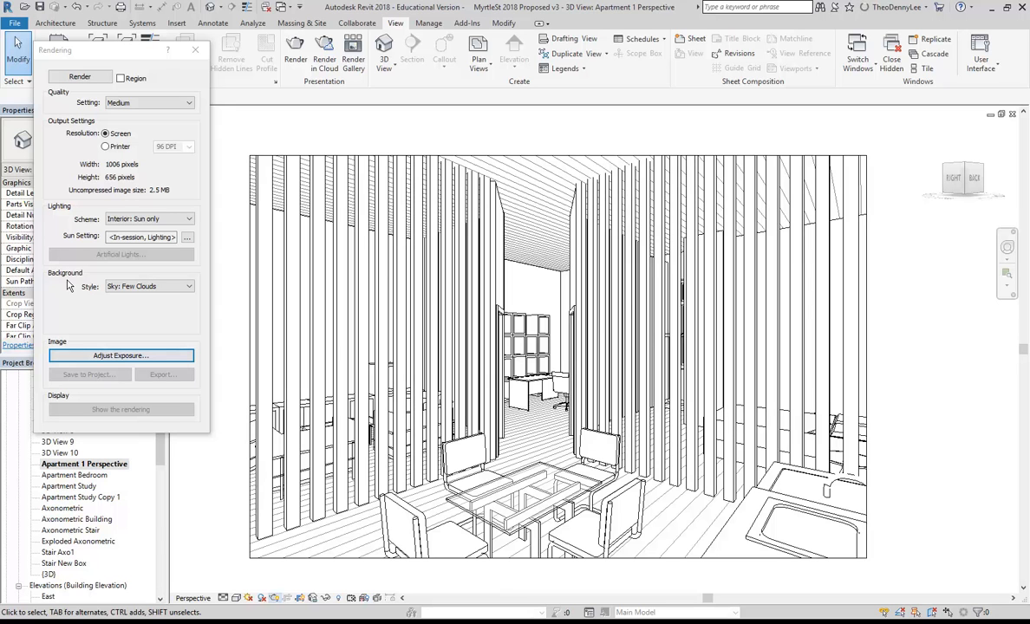
pyautogui.click(165, 374)
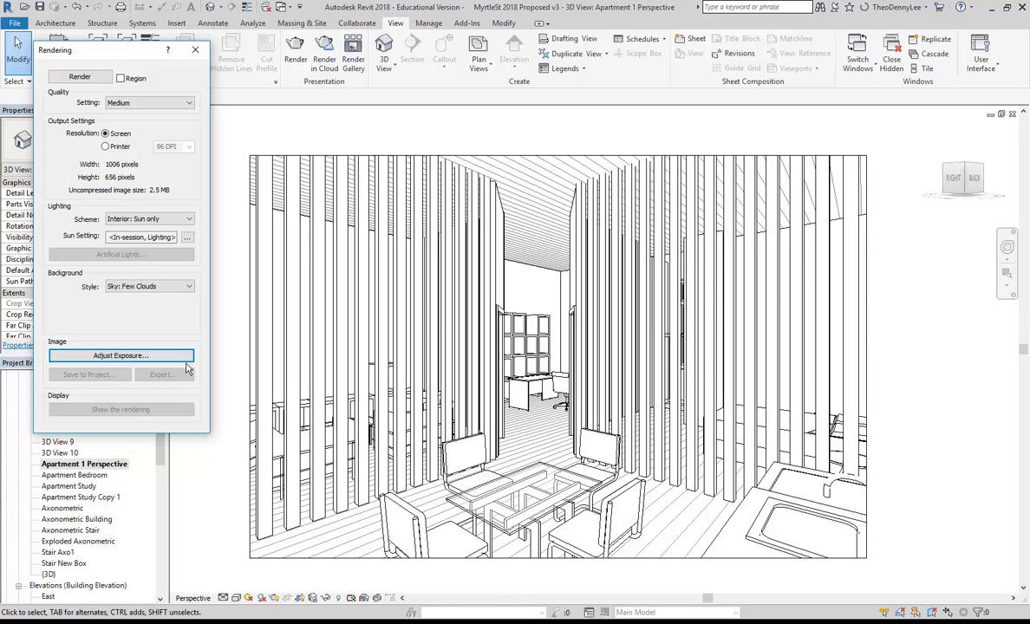
pyautogui.click(195, 49)
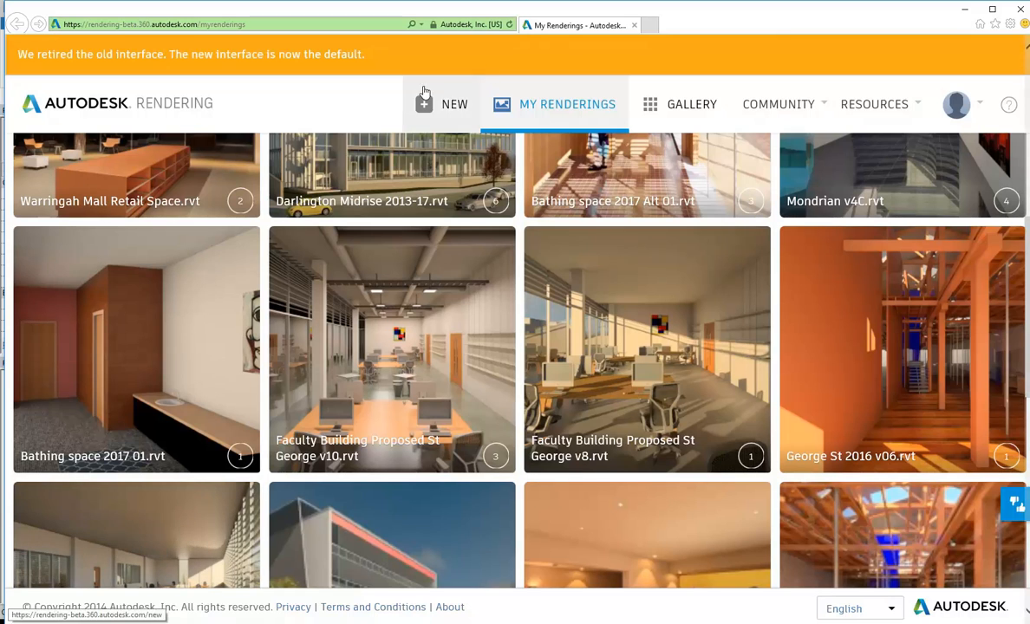
# Open a new browser tab on the Google home page.
pyautogui.click(651, 26)
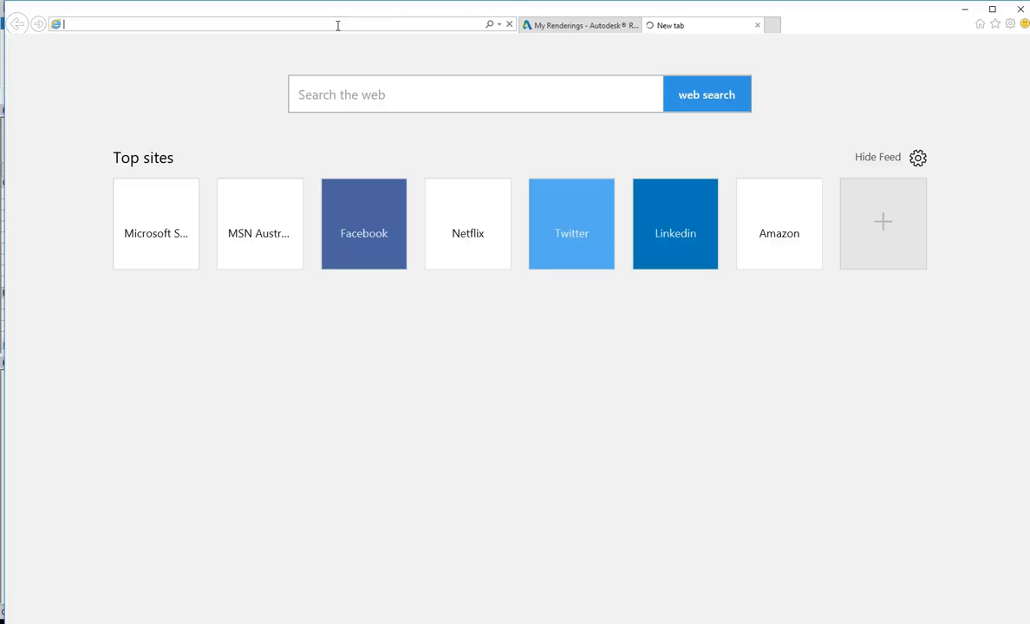
pyautogui.write('google.com.au/')
pyautogui.press('Return')
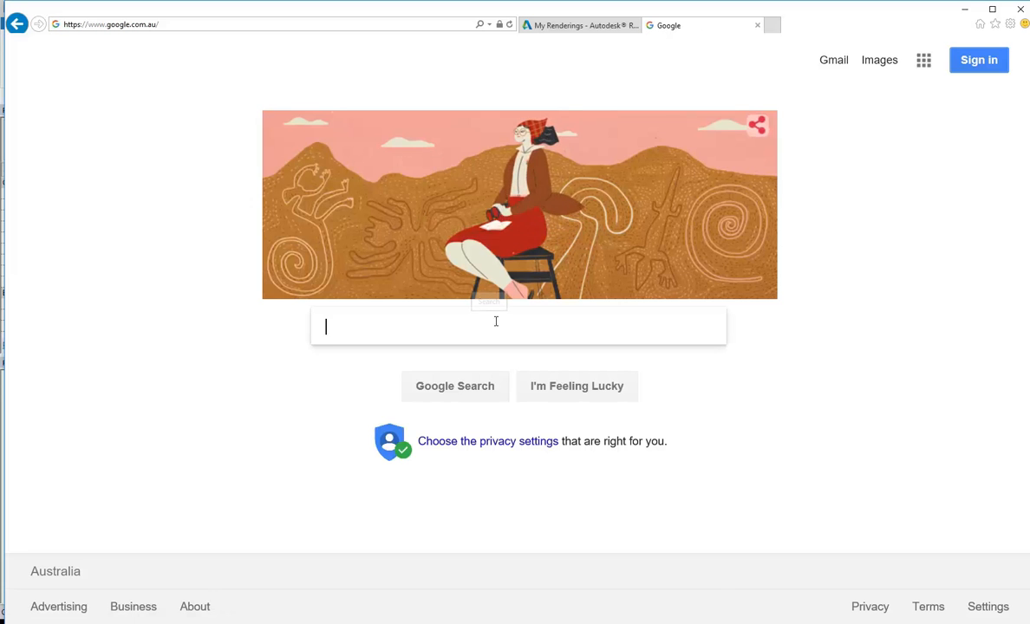
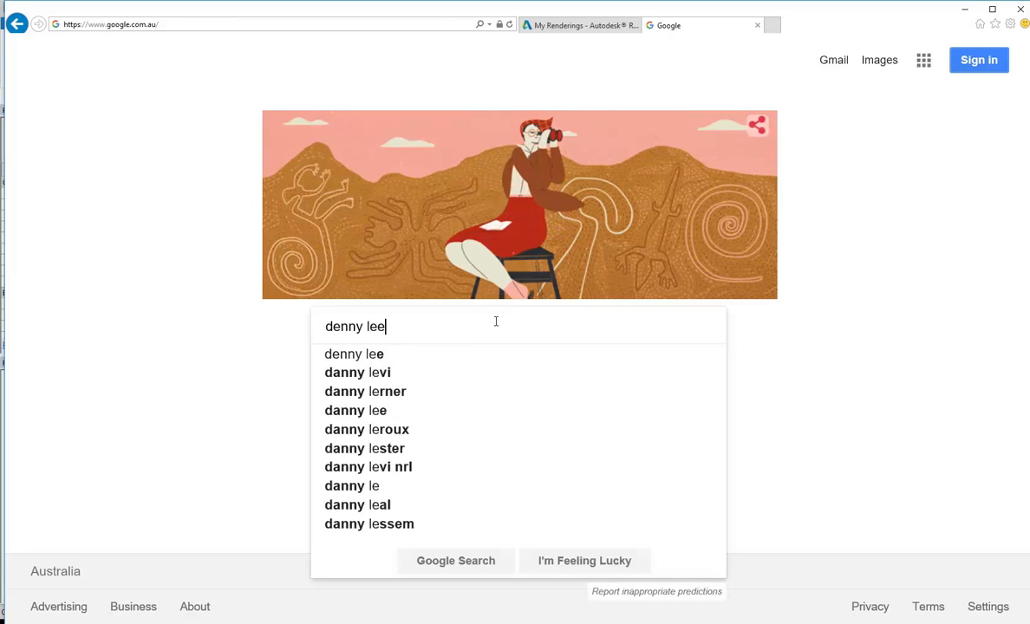
# Search Google for the presenter's name and follow the ColourCaddy website link.
pyautogui.press('Return')
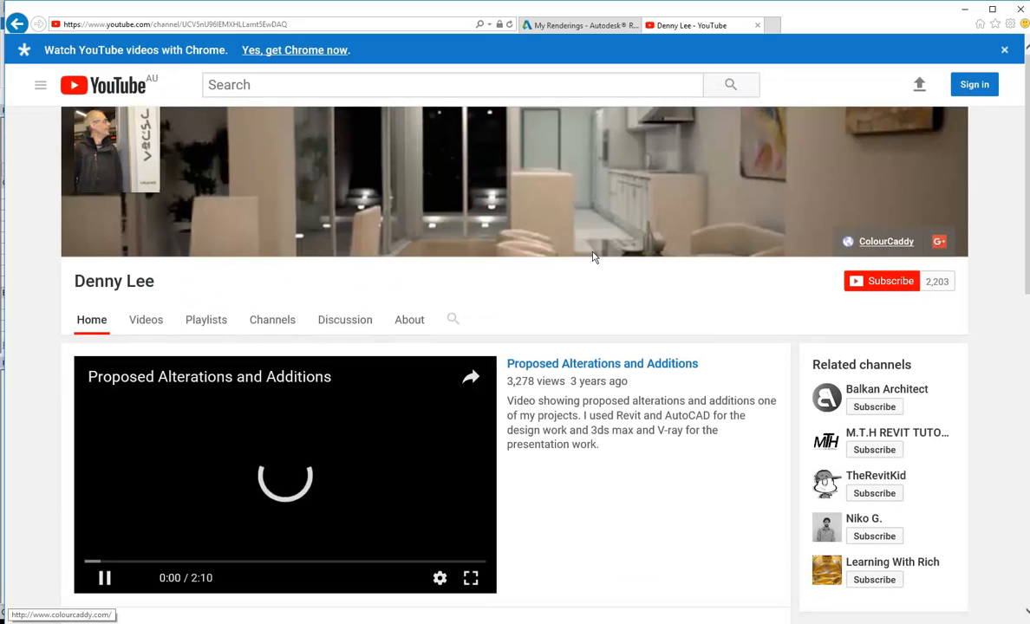
pyautogui.click(848, 241)
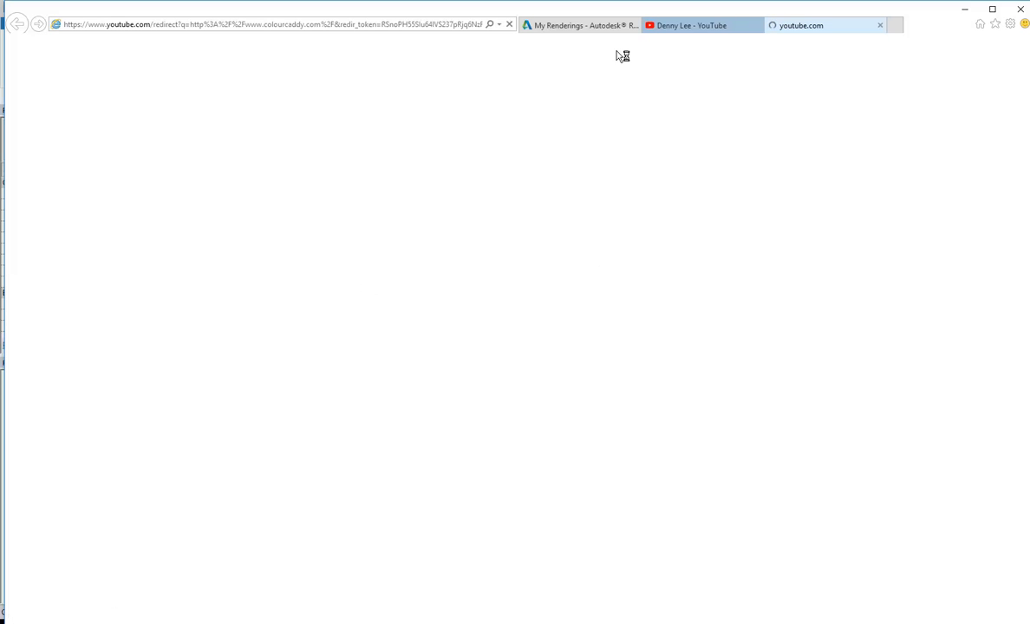